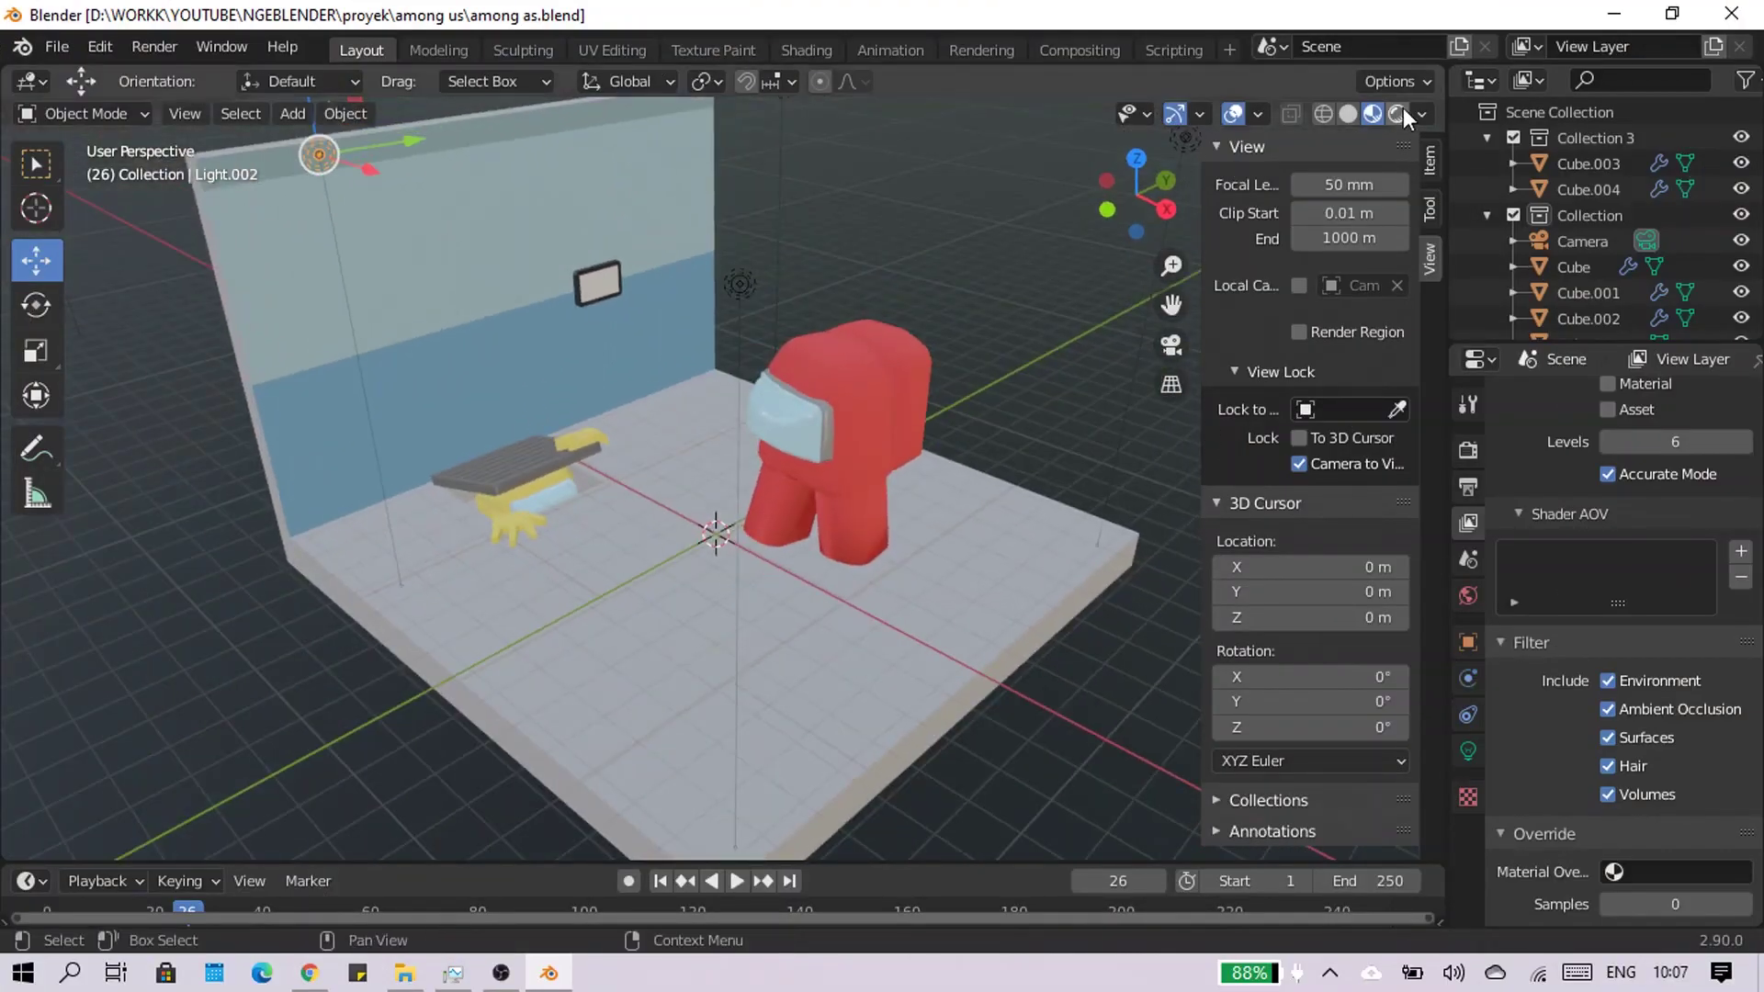
Preview the finished Among Us diorama in Rendered viewport shading
{"action": "left_click", "coordinate": [1403, 107]}
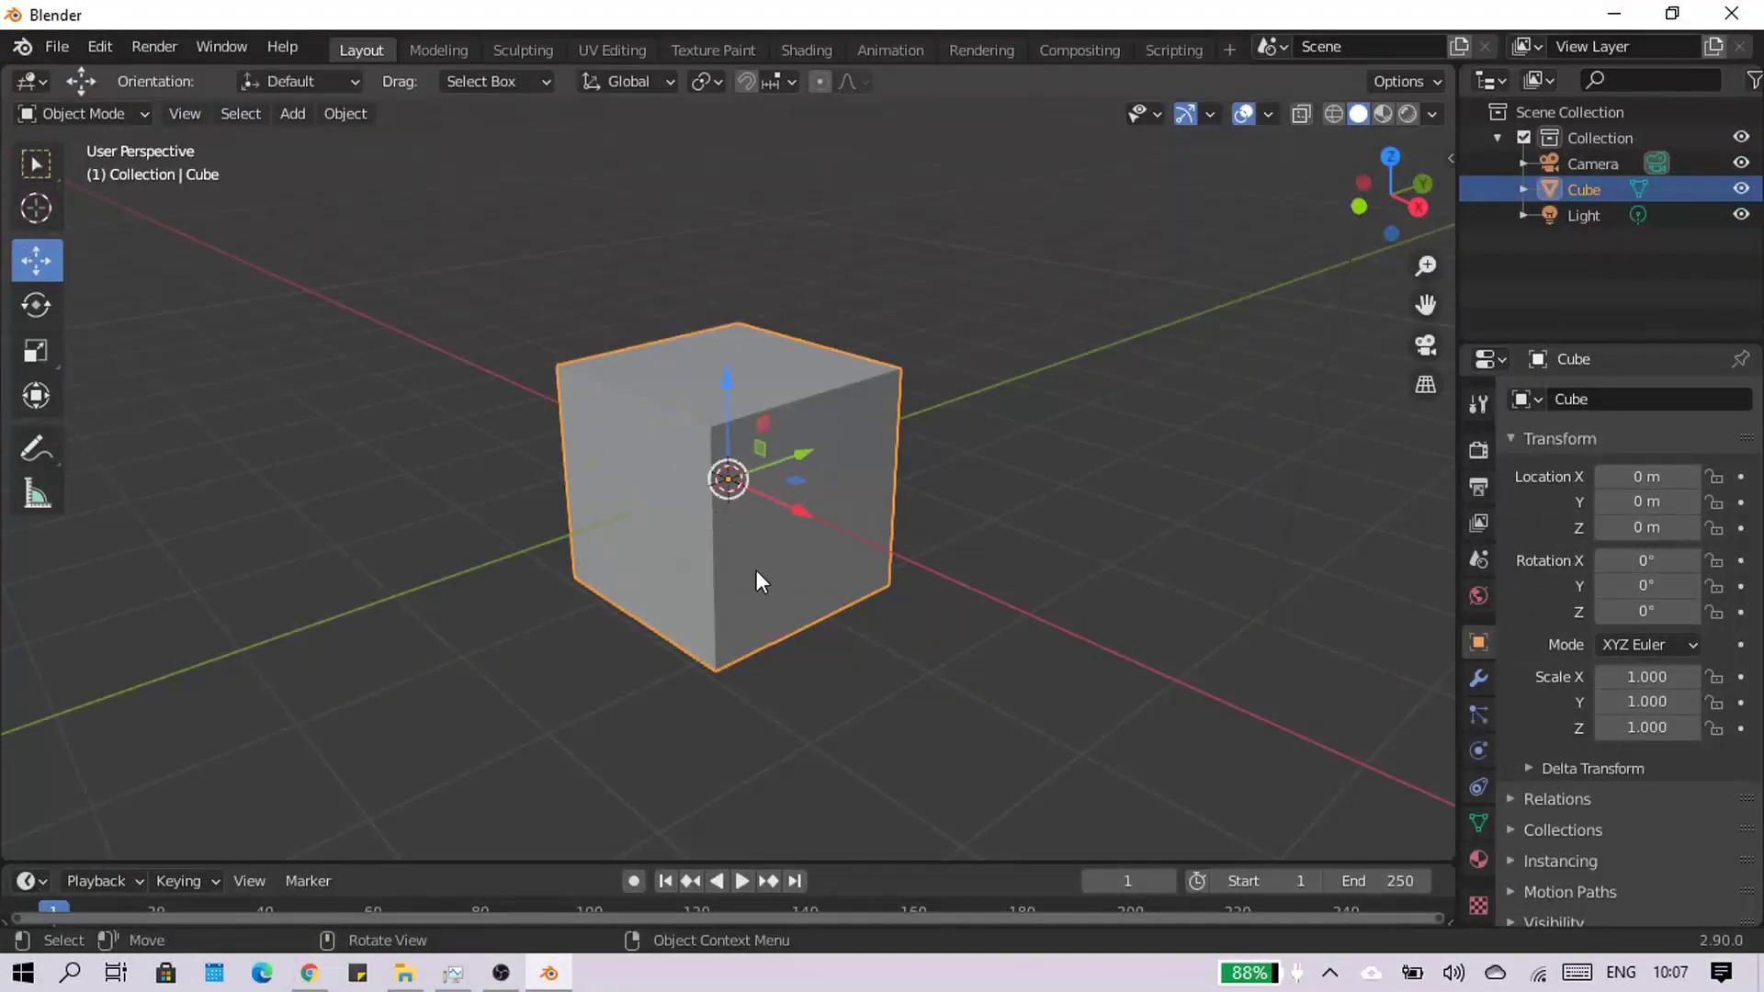
Clear the scene by deleting the default cube and a test cube
{"action": "key", "text": "Delete"}
{"action": "key", "text": "shift+a"}
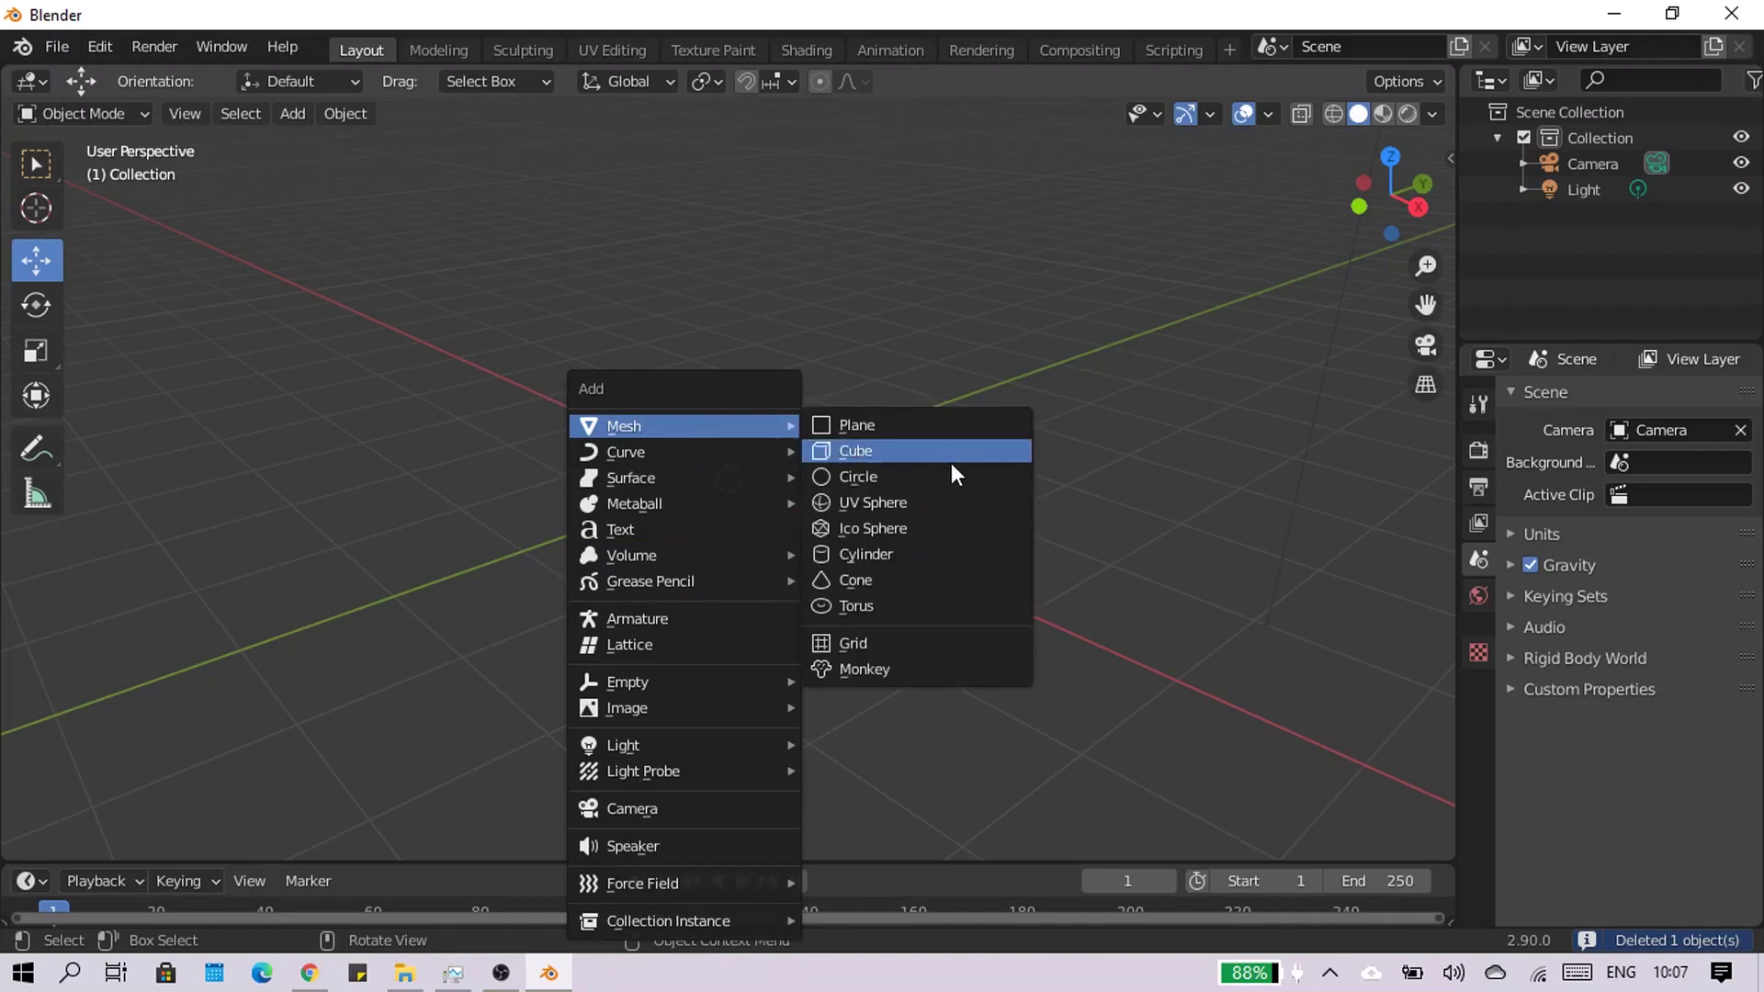
{"action": "left_click", "coordinate": [951, 465]}
{"action": "middle_click_drag", "start_coordinate": [908, 529], "coordinate": [1143, 391]}
{"action": "key", "text": "Delete"}
Add two sa.png crewmate sketch reference images, one in right view and one in back view
{"action": "left_click", "coordinate": [1427, 196]}
{"action": "key", "text": "shift+a"}
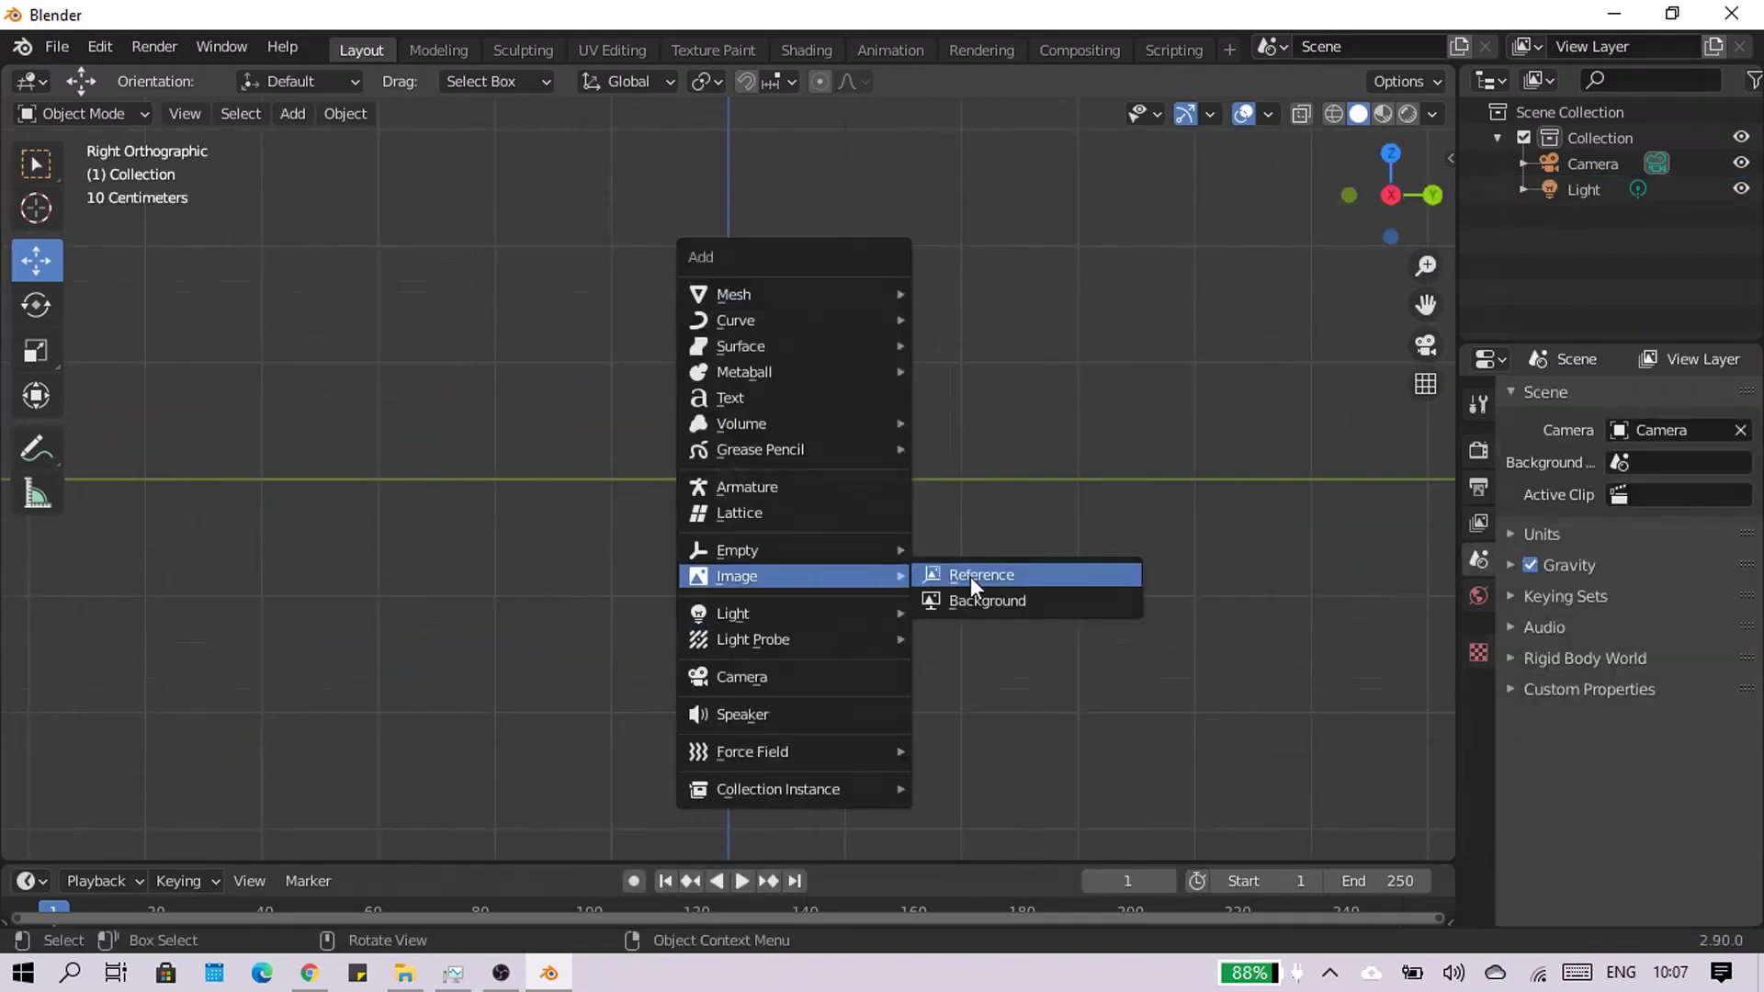
{"action": "left_click", "coordinate": [977, 575]}
{"action": "double_click", "coordinate": [648, 449]}
{"action": "double_click", "coordinate": [615, 373]}
{"action": "left_click", "coordinate": [604, 295]}
{"action": "left_click", "coordinate": [1325, 887]}
{"action": "key", "text": "shift+a"}
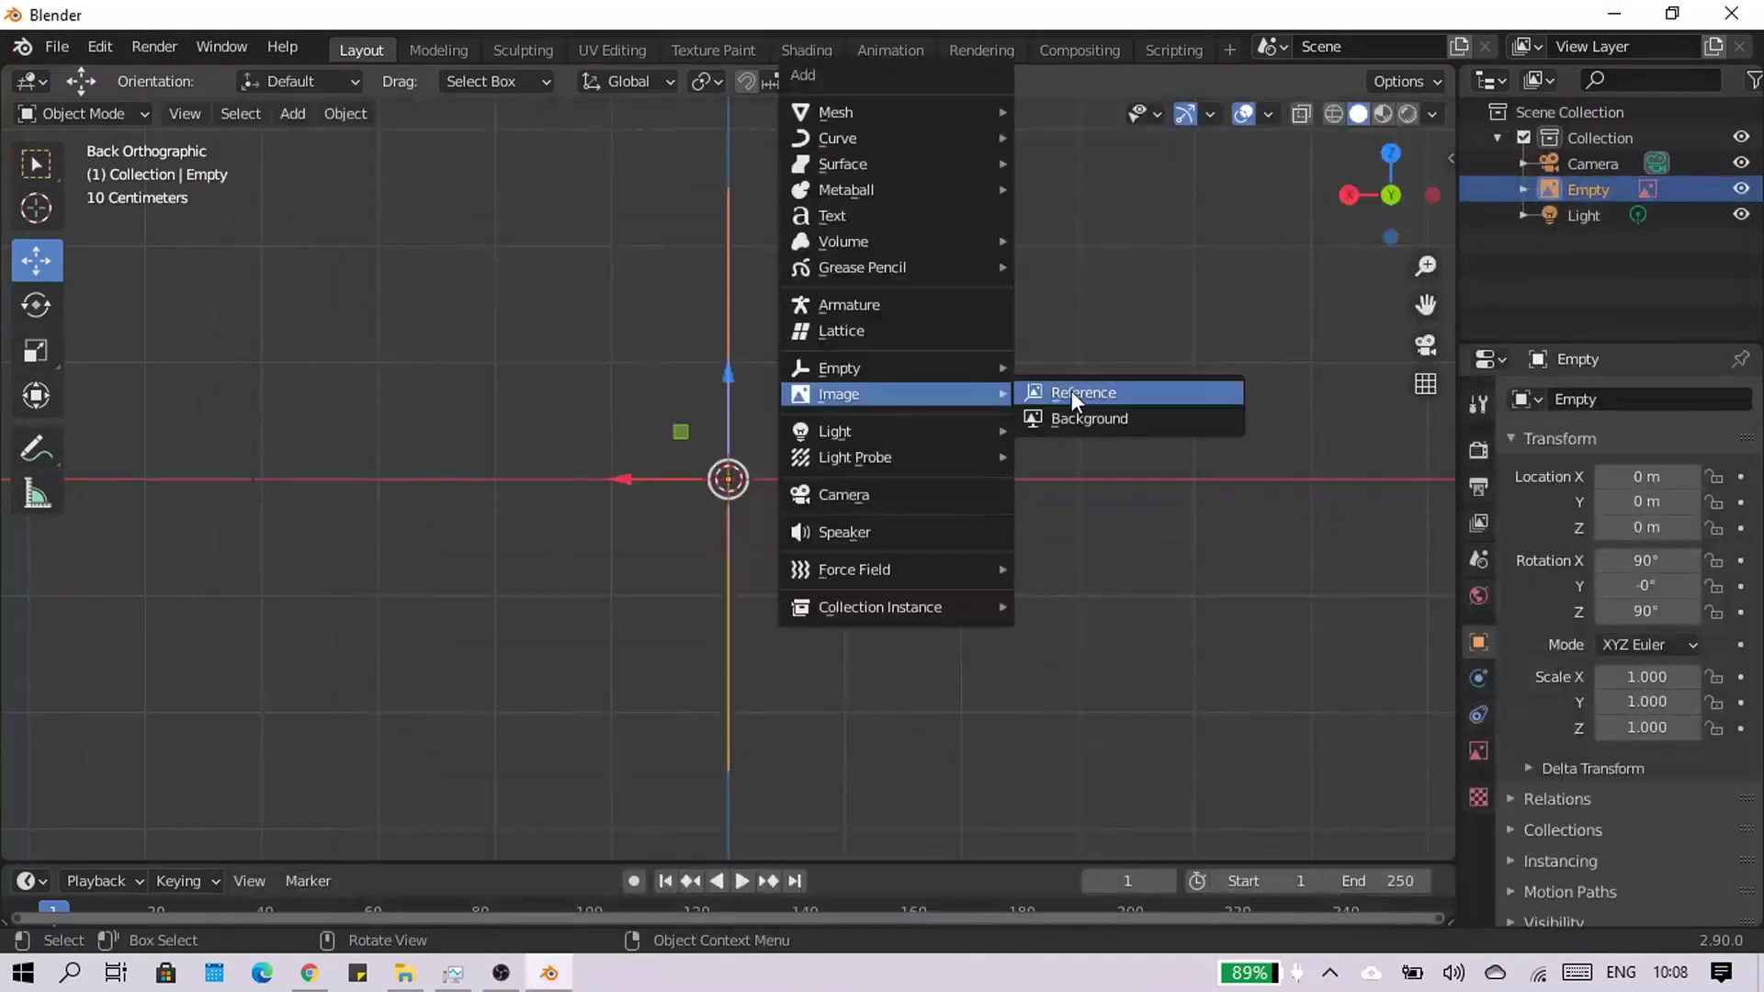
{"action": "left_click", "coordinate": [1072, 389]}
{"action": "left_click", "coordinate": [1282, 893]}
Offset the sketches, pushing the second back along Y and the first along X
{"action": "middle_click_drag", "start_coordinate": [984, 610], "coordinate": [646, 585]}
{"action": "middle_click_drag", "start_coordinate": [805, 647], "coordinate": [792, 531]}
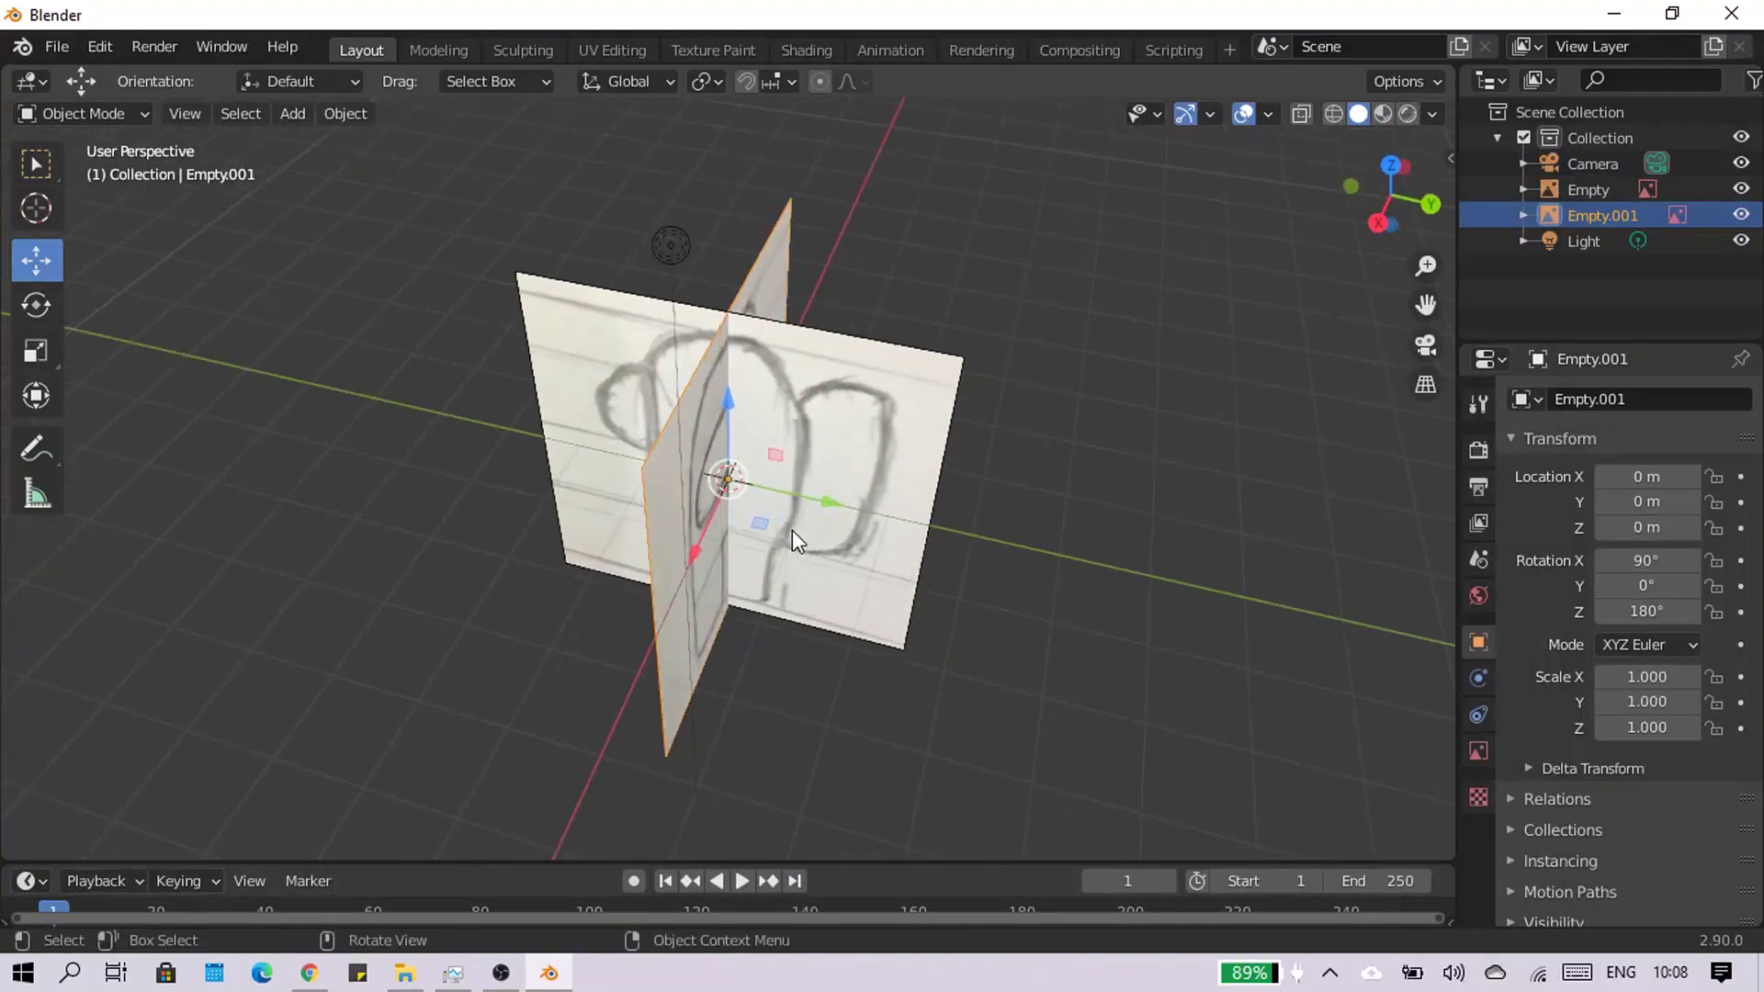
{"action": "left_click_drag", "start_coordinate": [795, 501], "coordinate": [614, 477]}
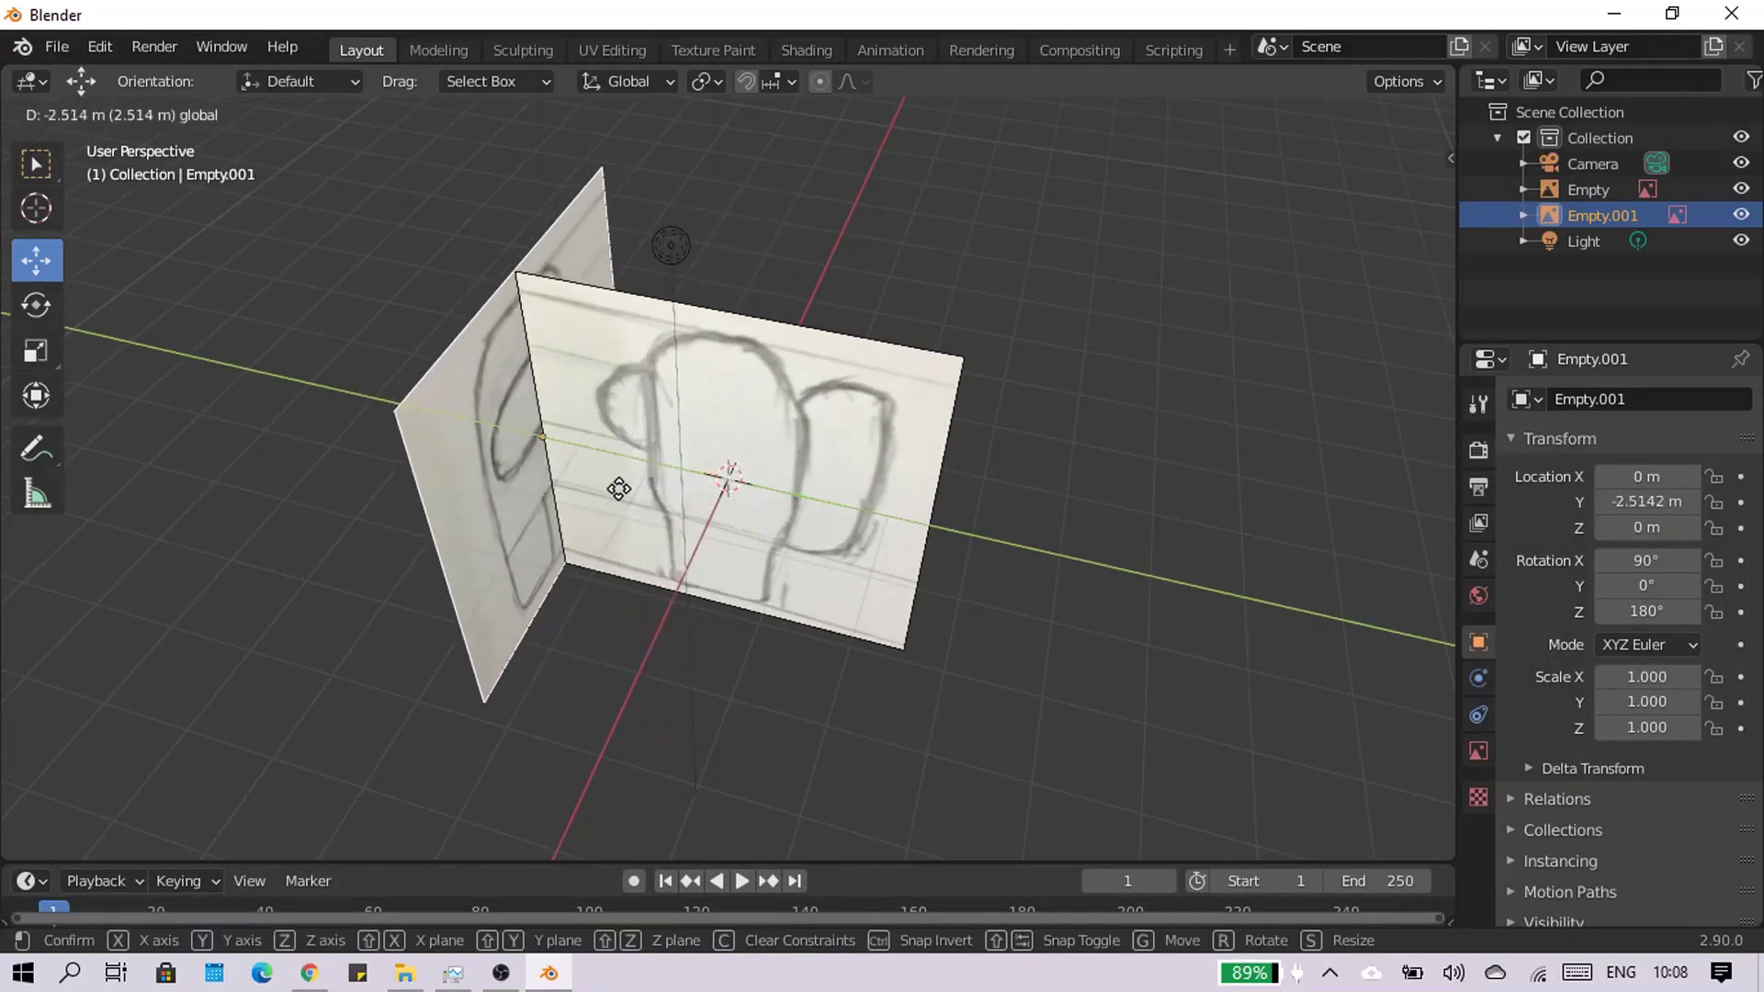
{"action": "left_click", "coordinate": [795, 586]}
{"action": "middle_click_drag", "start_coordinate": [786, 603], "coordinate": [638, 478]}
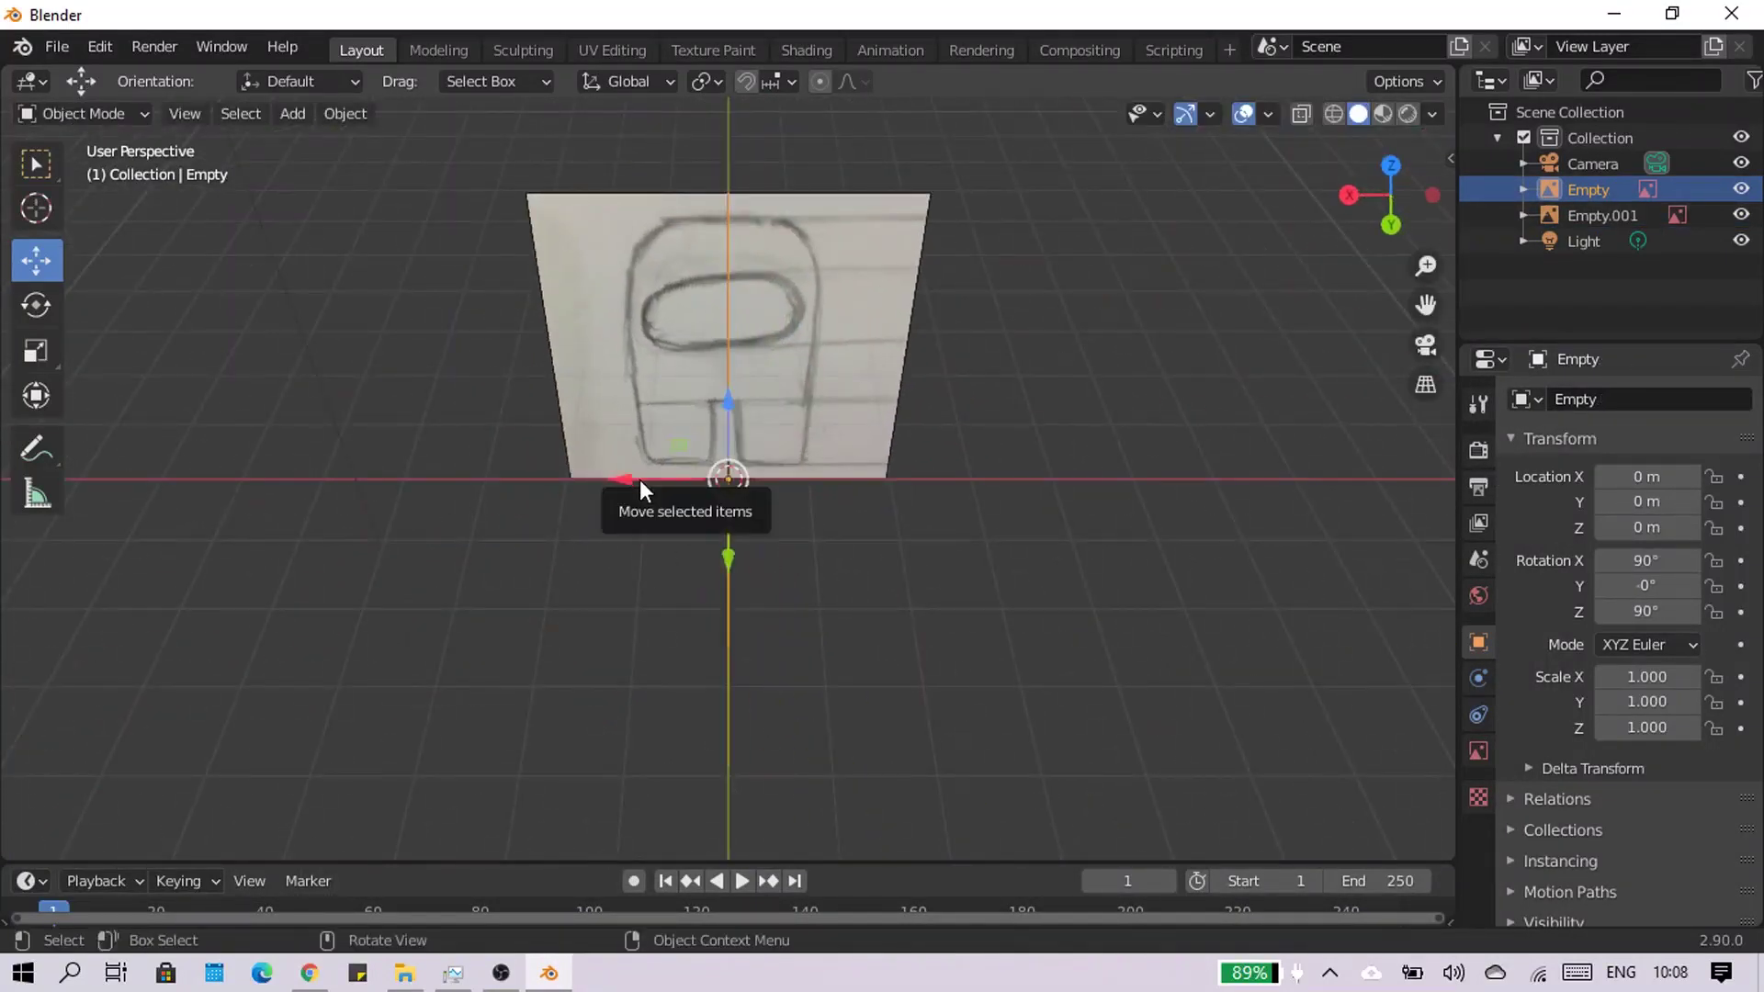
{"action": "left_click_drag", "start_coordinate": [640, 479], "coordinate": [858, 486]}
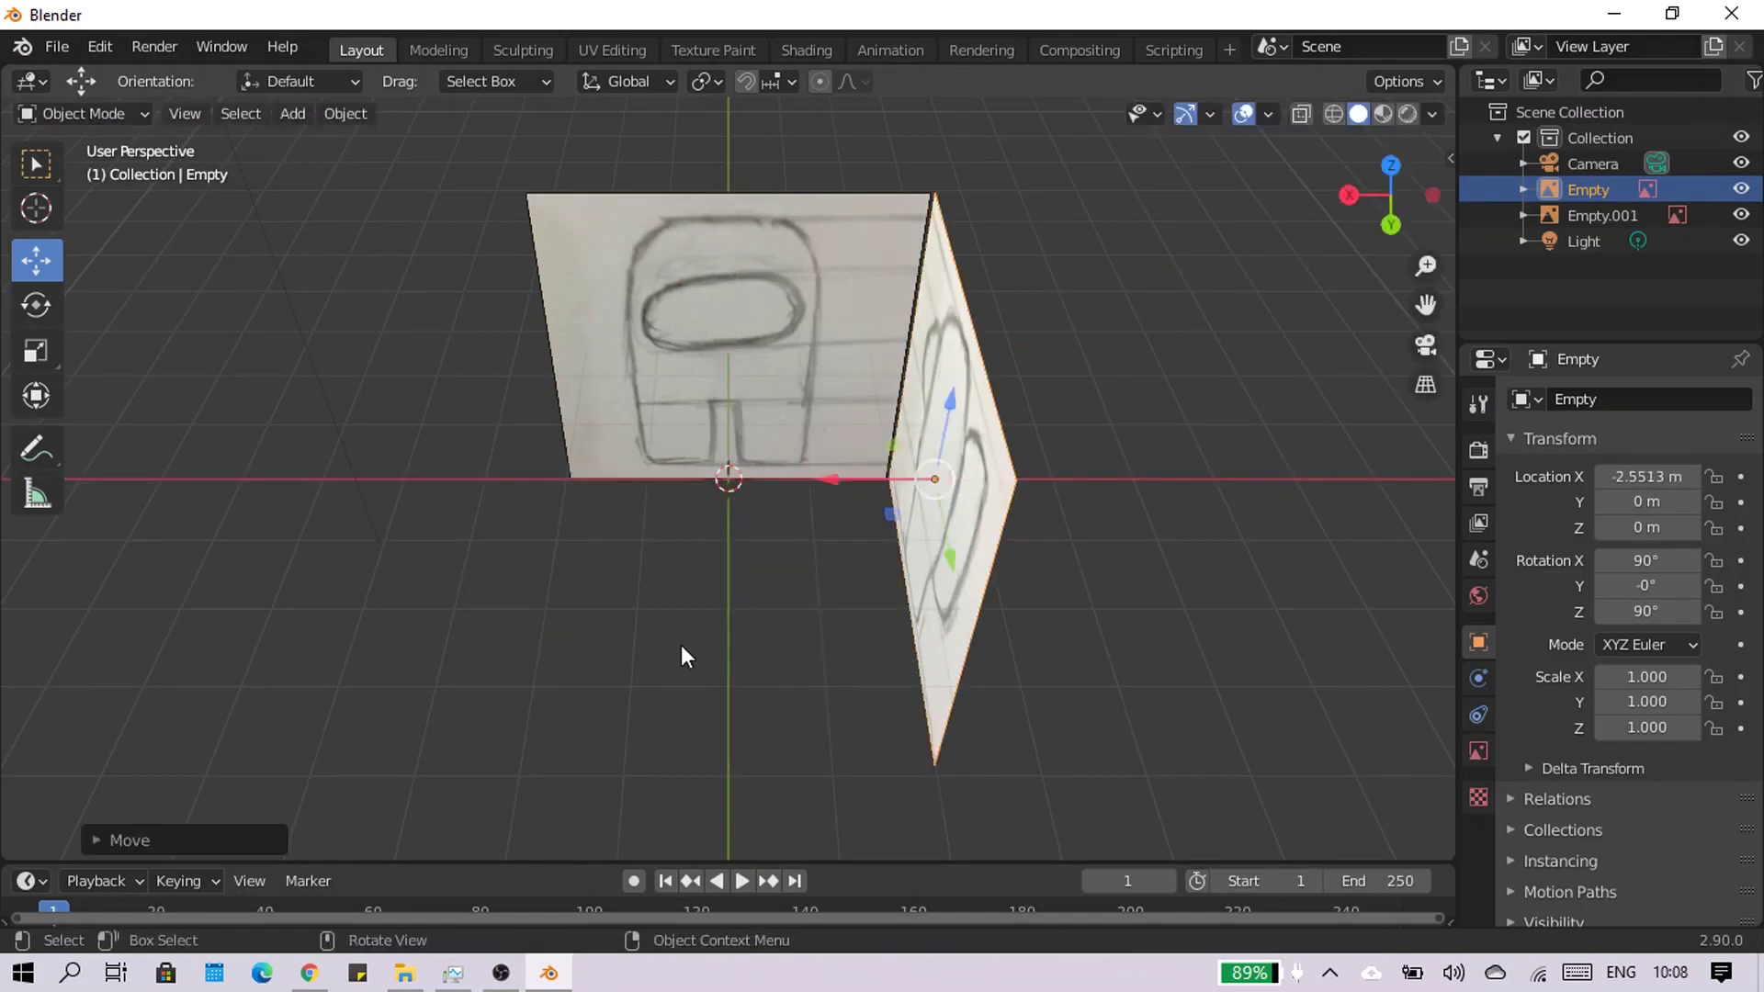
{"action": "mouse_move", "coordinate": [681, 645]}
{"action": "middle_mouse_down"}
{"action": "mouse_move", "coordinate": [889, 564]}
{"action": "mouse_move", "coordinate": [852, 509]}
{"action": "mouse_move", "coordinate": [845, 547]}
{"action": "middle_mouse_up"}
Add a new cube at the origin
{"action": "key", "text": "shift+a"}
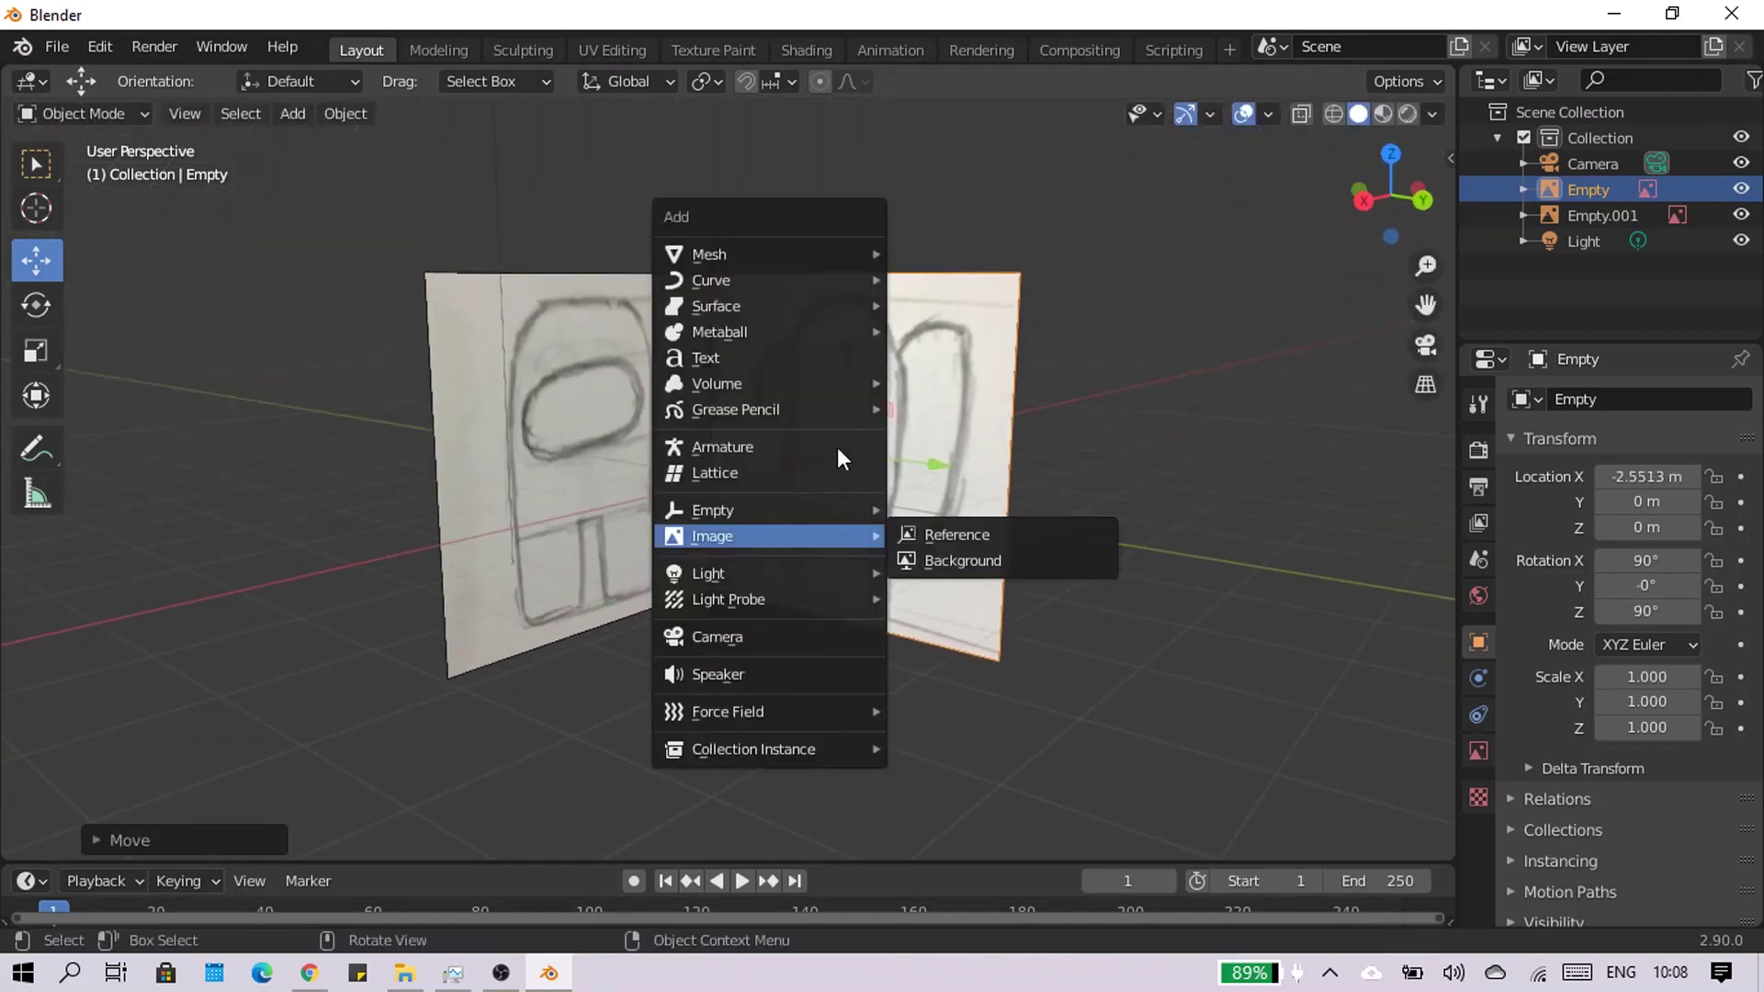
{"action": "left_click", "coordinate": [943, 280]}
{"action": "mouse_move", "coordinate": [1183, 417]}
{"action": "middle_mouse_down"}
{"action": "mouse_move", "coordinate": [1264, 537]}
{"action": "mouse_move", "coordinate": [1421, 230]}
{"action": "middle_mouse_up"}
Turn on X-ray and move the cube into a new Collection 2
{"action": "left_click", "coordinate": [1394, 209]}
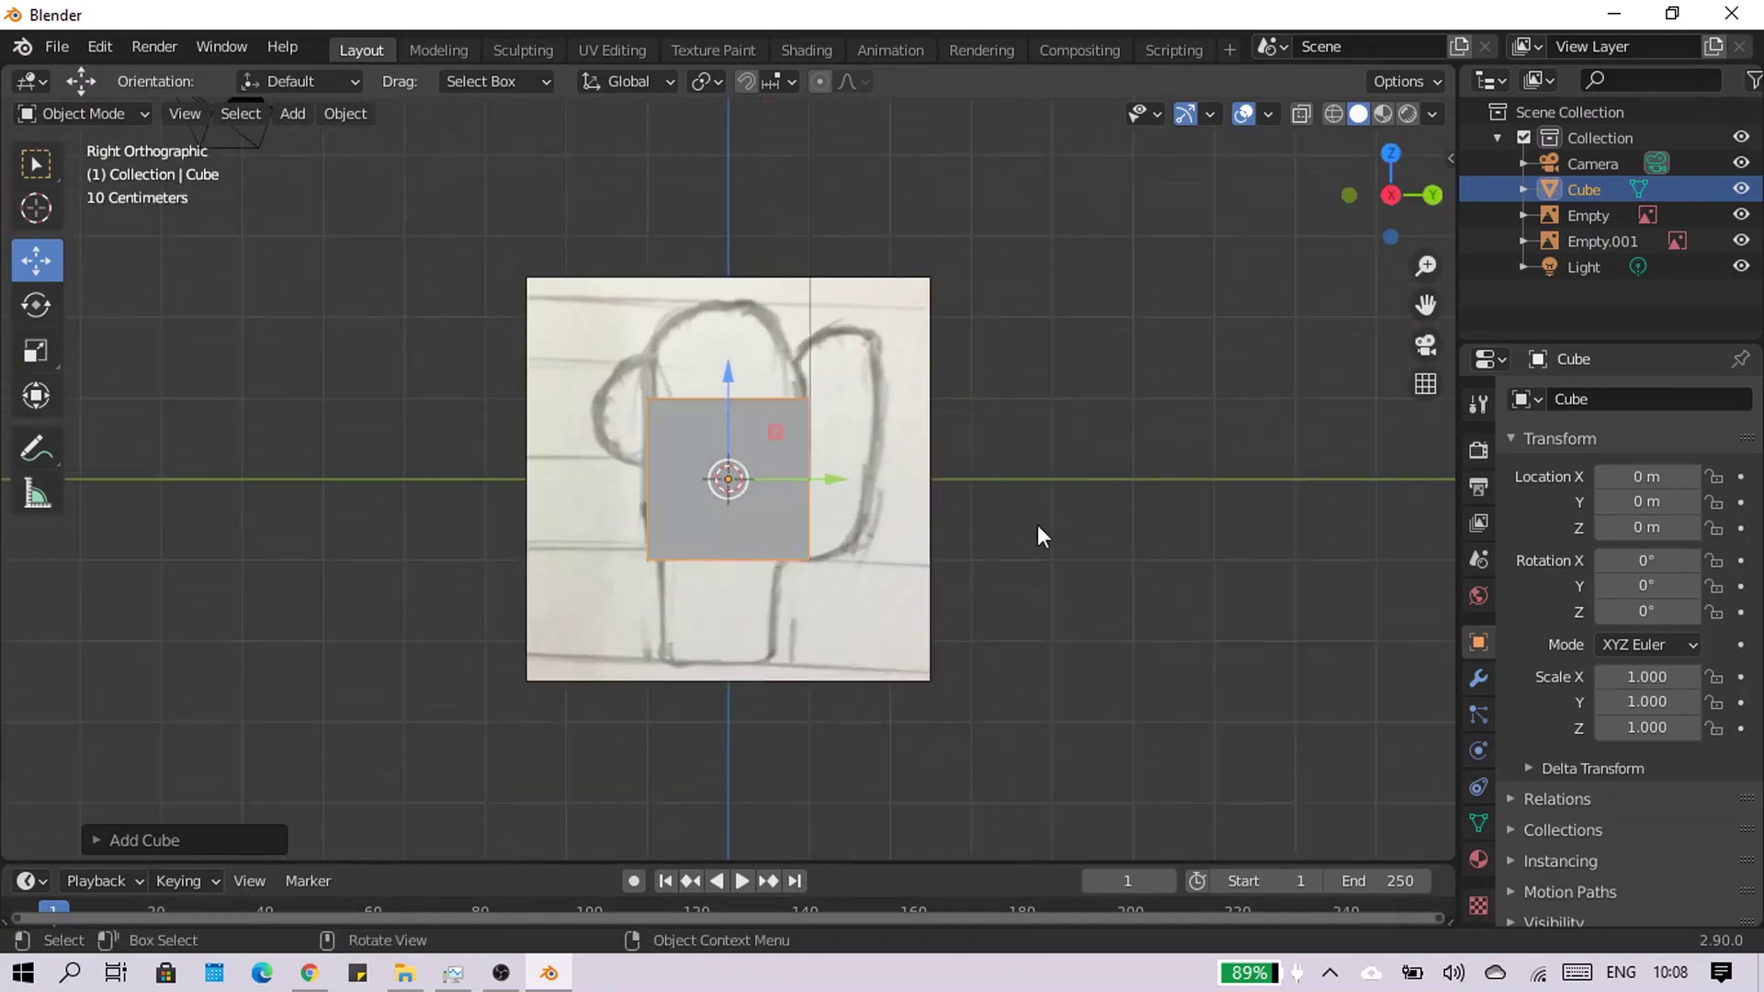
{"action": "scroll", "coordinate": [928, 520], "scroll_direction": "up", "scroll_amount": 3}
{"action": "key", "text": "alt+z"}
{"action": "left_click_drag", "start_coordinate": [1584, 189], "coordinate": [1606, 108]}
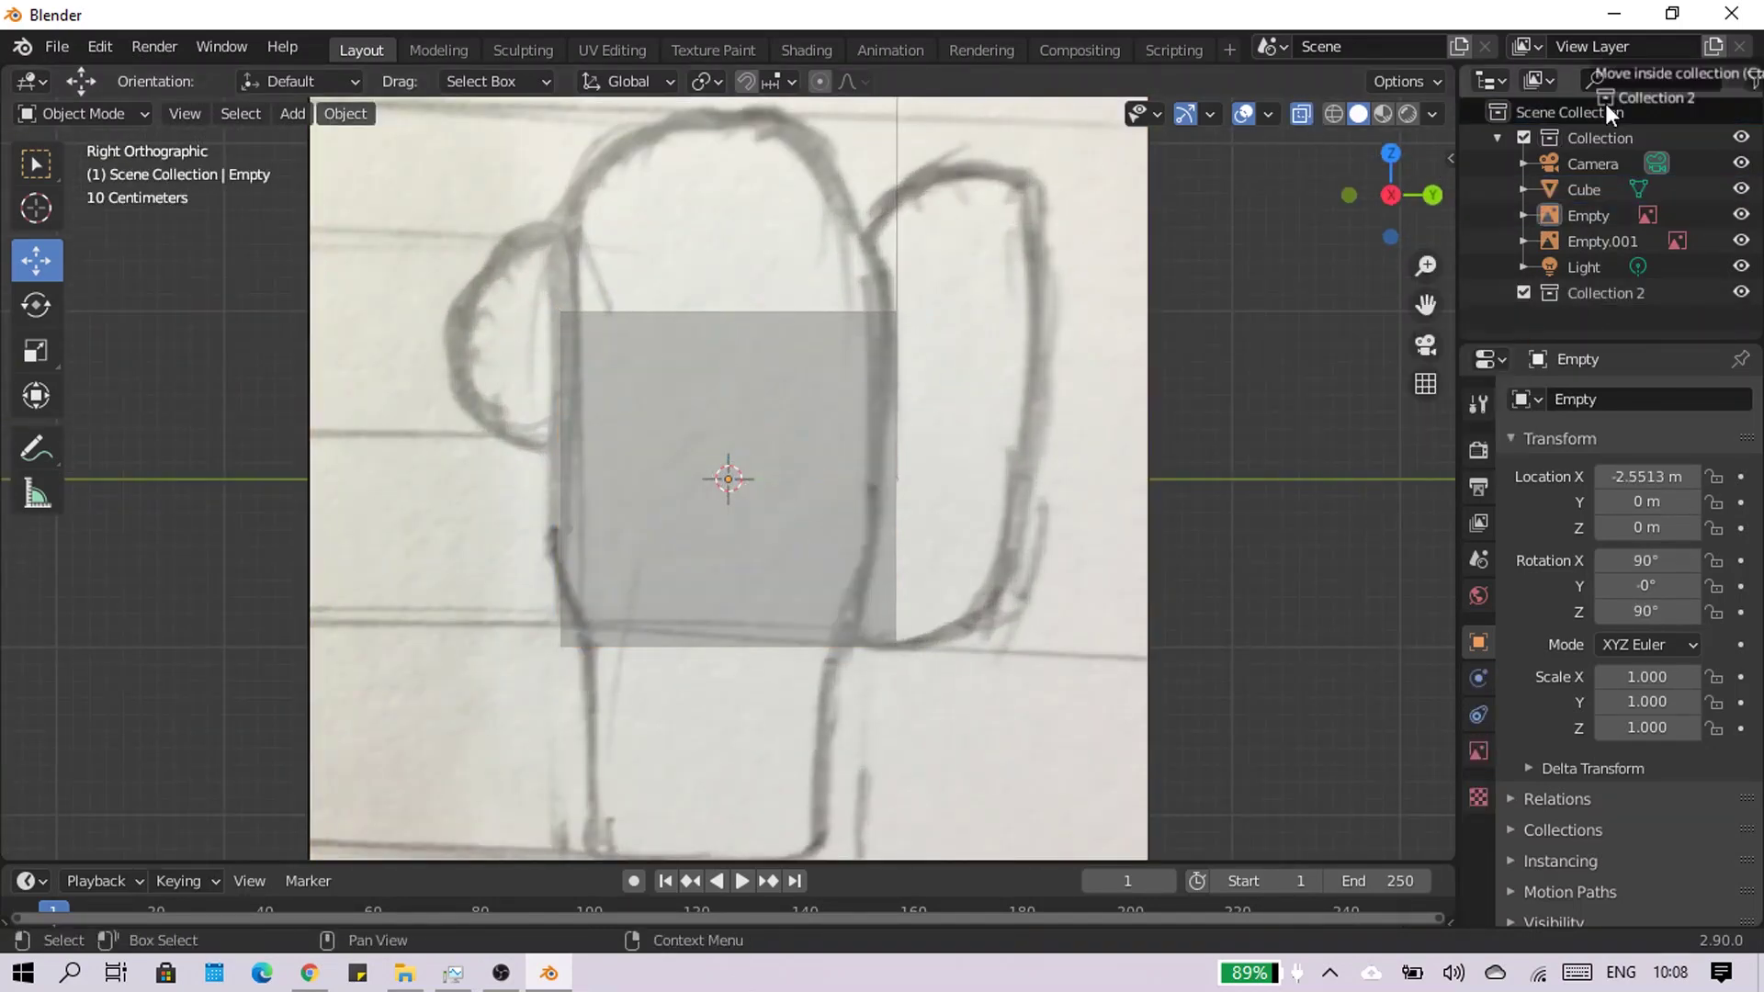
{"action": "right_click", "coordinate": [1678, 136]}
{"action": "mouse_move", "coordinate": [1349, 671]}
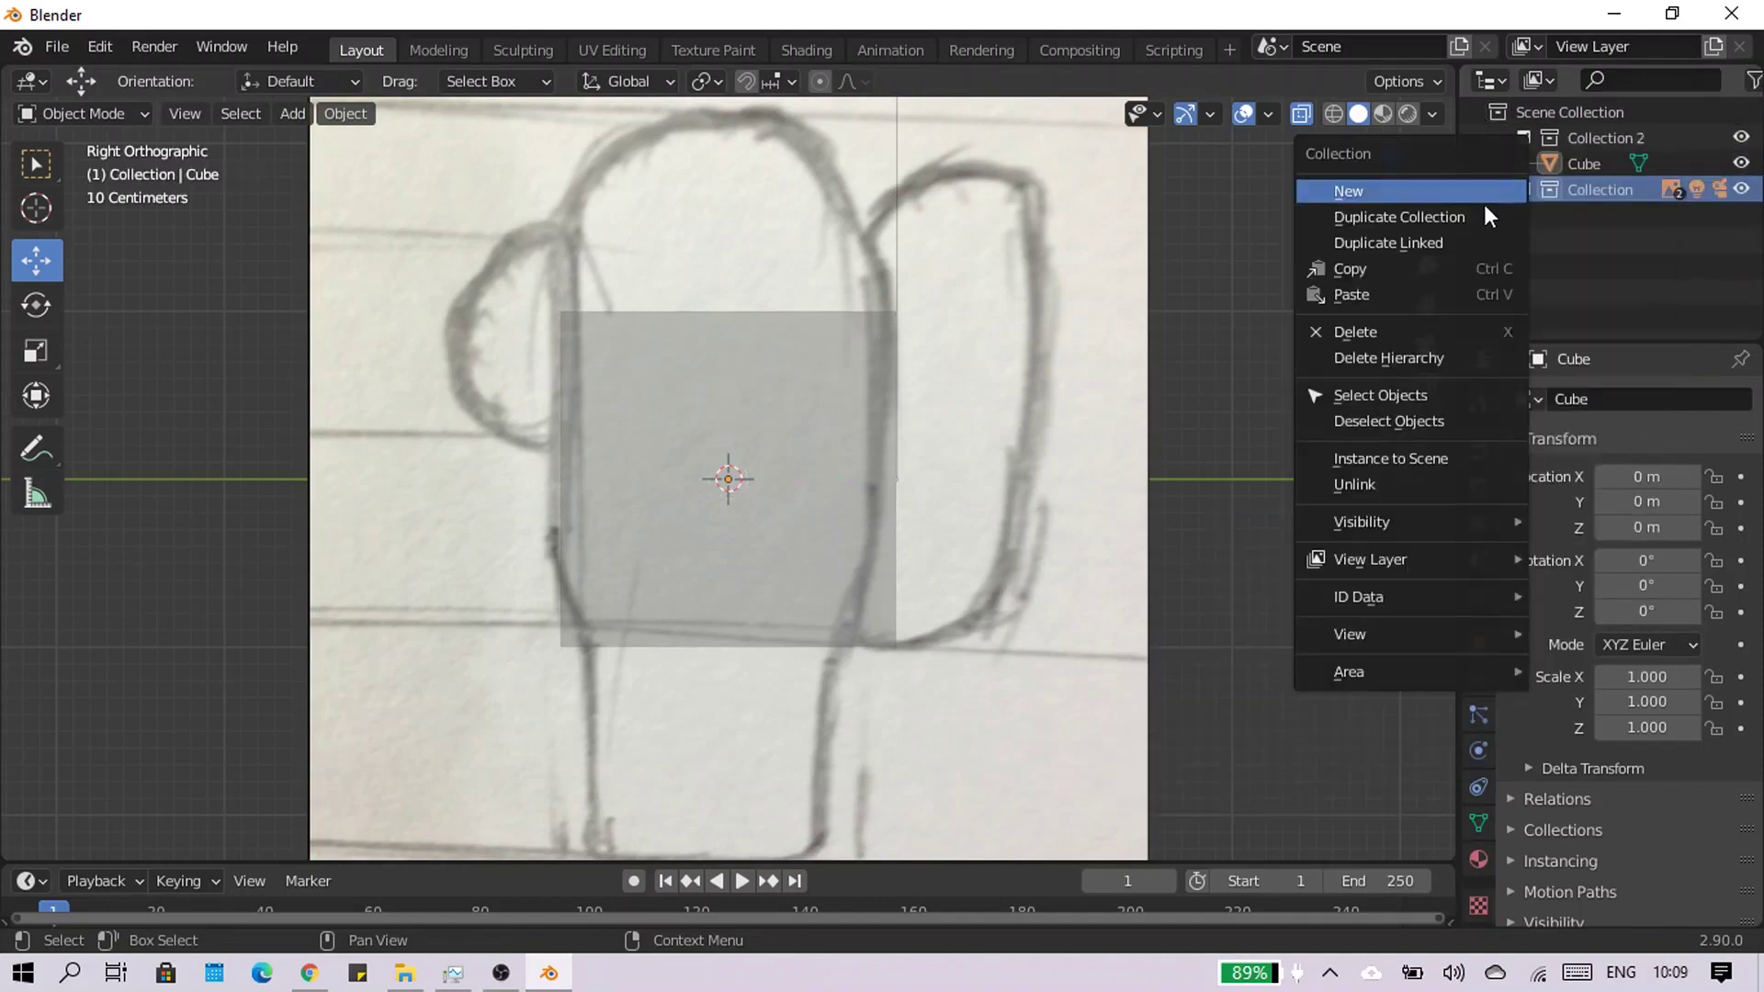
{"action": "left_click", "coordinate": [1494, 191]}
Raise the cube and scale it along Y and X to match the sketch's body
{"action": "key", "text": "Tab"}
{"action": "key", "text": "Tab"}
{"action": "left_click_drag", "start_coordinate": [728, 395], "coordinate": [779, 318]}
{"action": "key", "text": "s"}
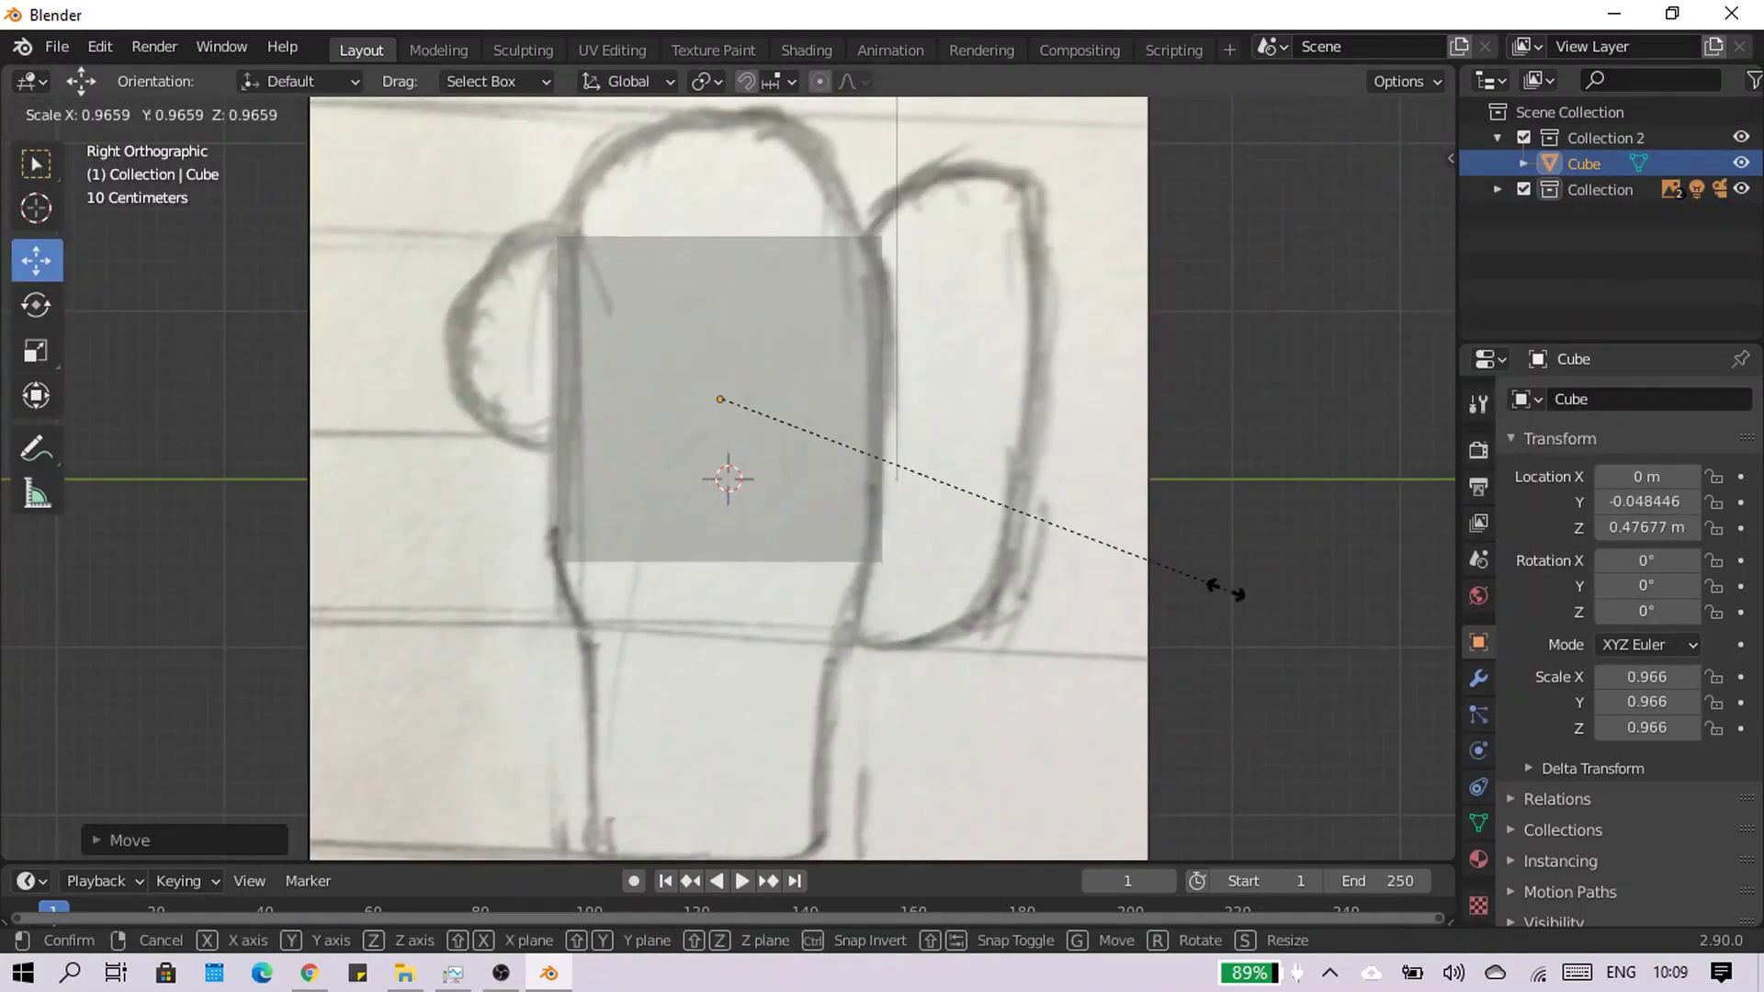
{"action": "key", "text": "y"}
{"action": "key", "text": "Return"}
{"action": "key", "text": "ctrl+KP_1"}
{"action": "key", "text": "s"}
{"action": "key", "text": "x"}
{"action": "left_click", "coordinate": [855, 435]}
{"action": "mouse_move", "coordinate": [854, 434]}
{"action": "middle_mouse_down"}
{"action": "mouse_move", "coordinate": [893, 485]}
{"action": "mouse_move", "coordinate": [857, 433]}
{"action": "mouse_move", "coordinate": [751, 547]}
{"action": "mouse_move", "coordinate": [729, 473]}
{"action": "mouse_move", "coordinate": [1201, 560]}
{"action": "mouse_move", "coordinate": [830, 644]}
{"action": "middle_mouse_up"}
{"action": "key", "text": "Tab"}
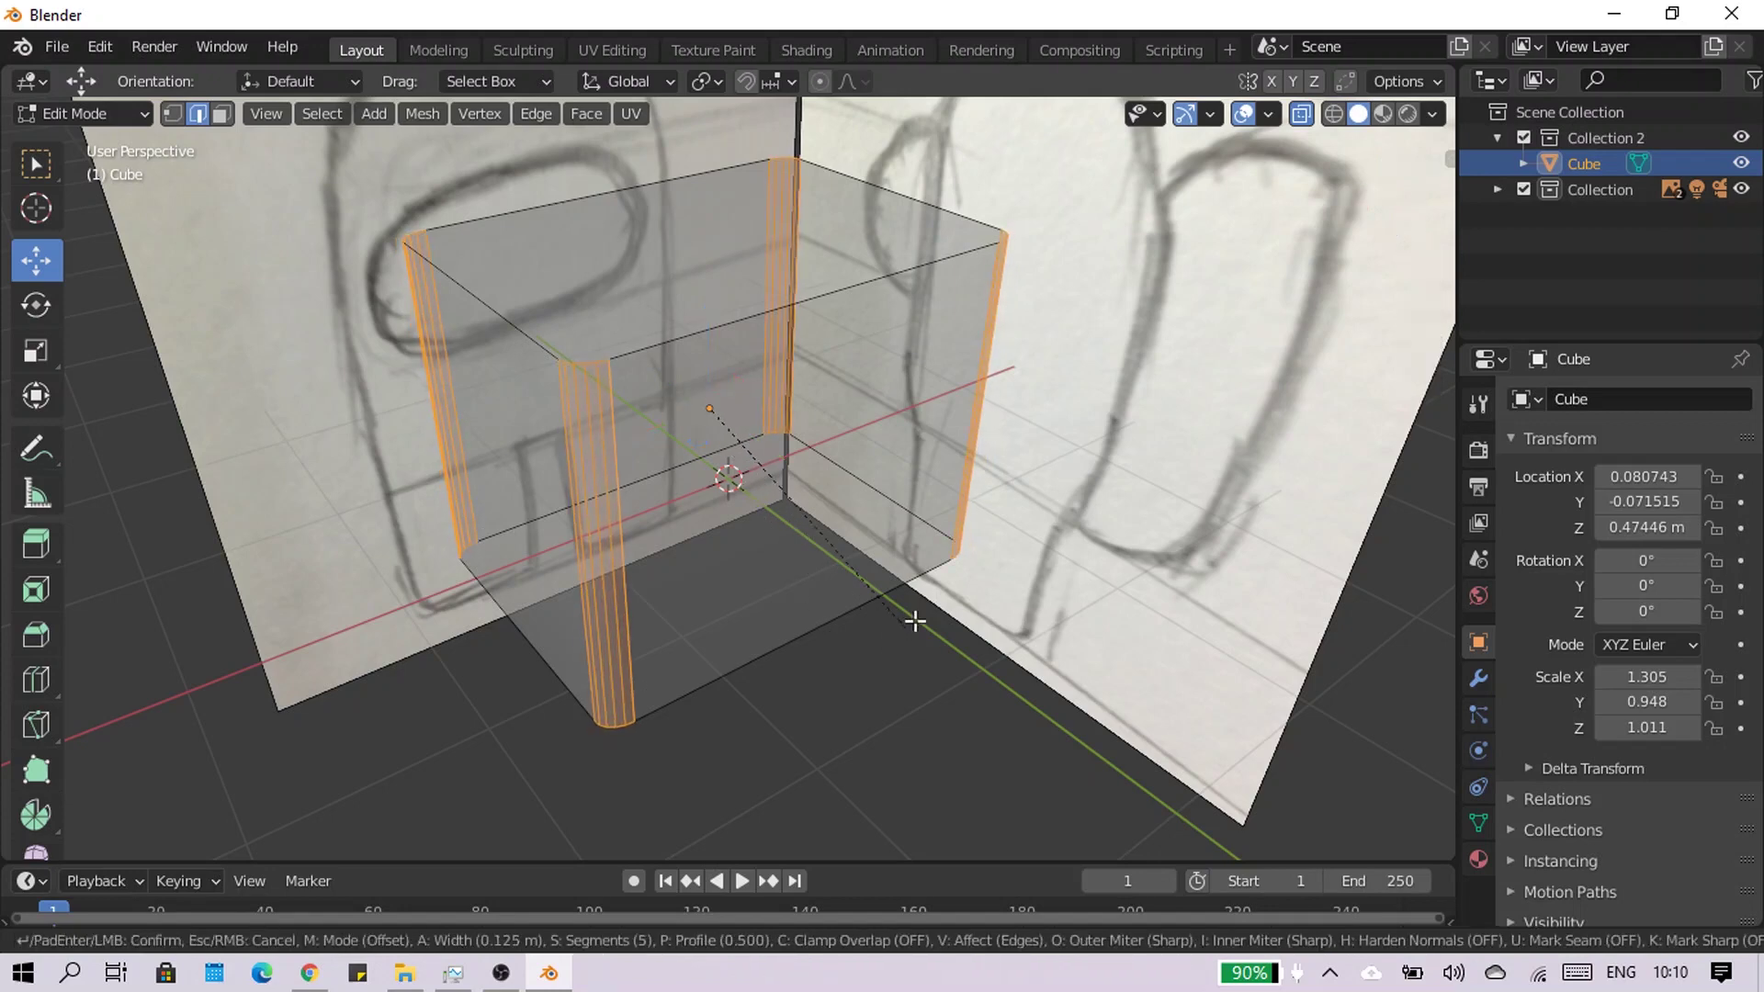
Confirm the 7-segment bevel rounding the body's vertical edges
{"action": "scroll", "coordinate": [1036, 623], "scroll_direction": "up", "scroll_amount": 1}
{"action": "scroll", "coordinate": [1024, 625], "scroll_direction": "up", "scroll_amount": 1}
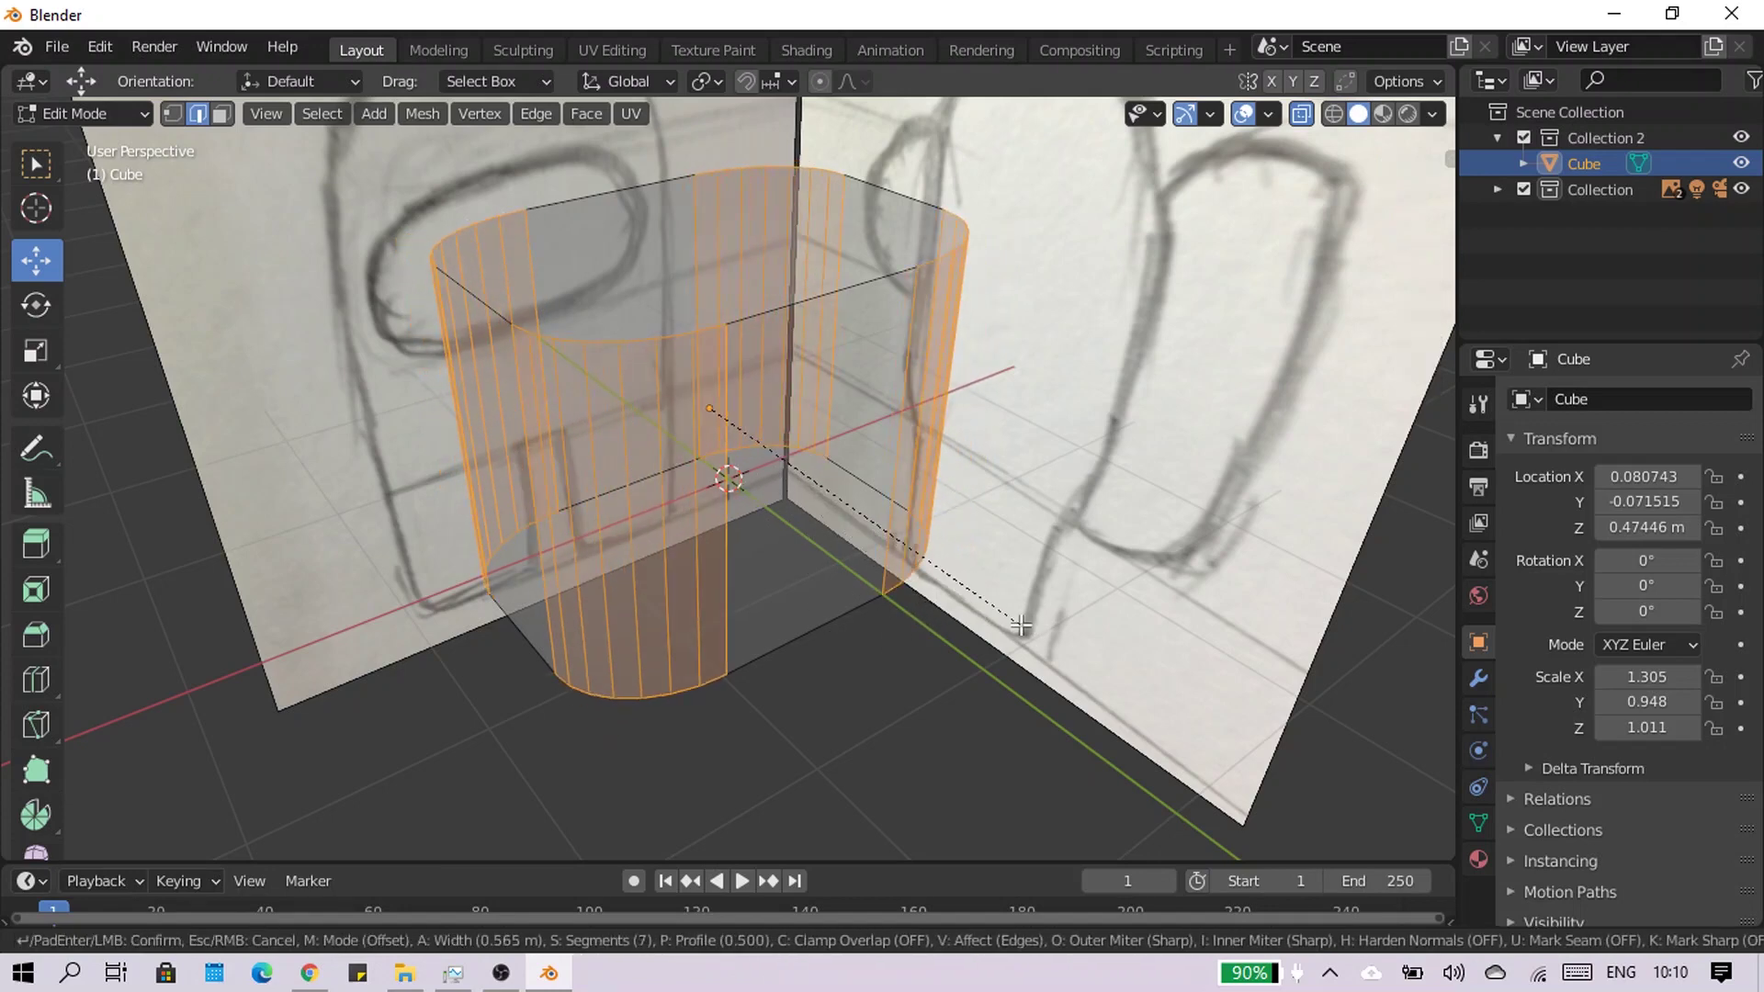
{"action": "left_click", "coordinate": [1038, 630]}
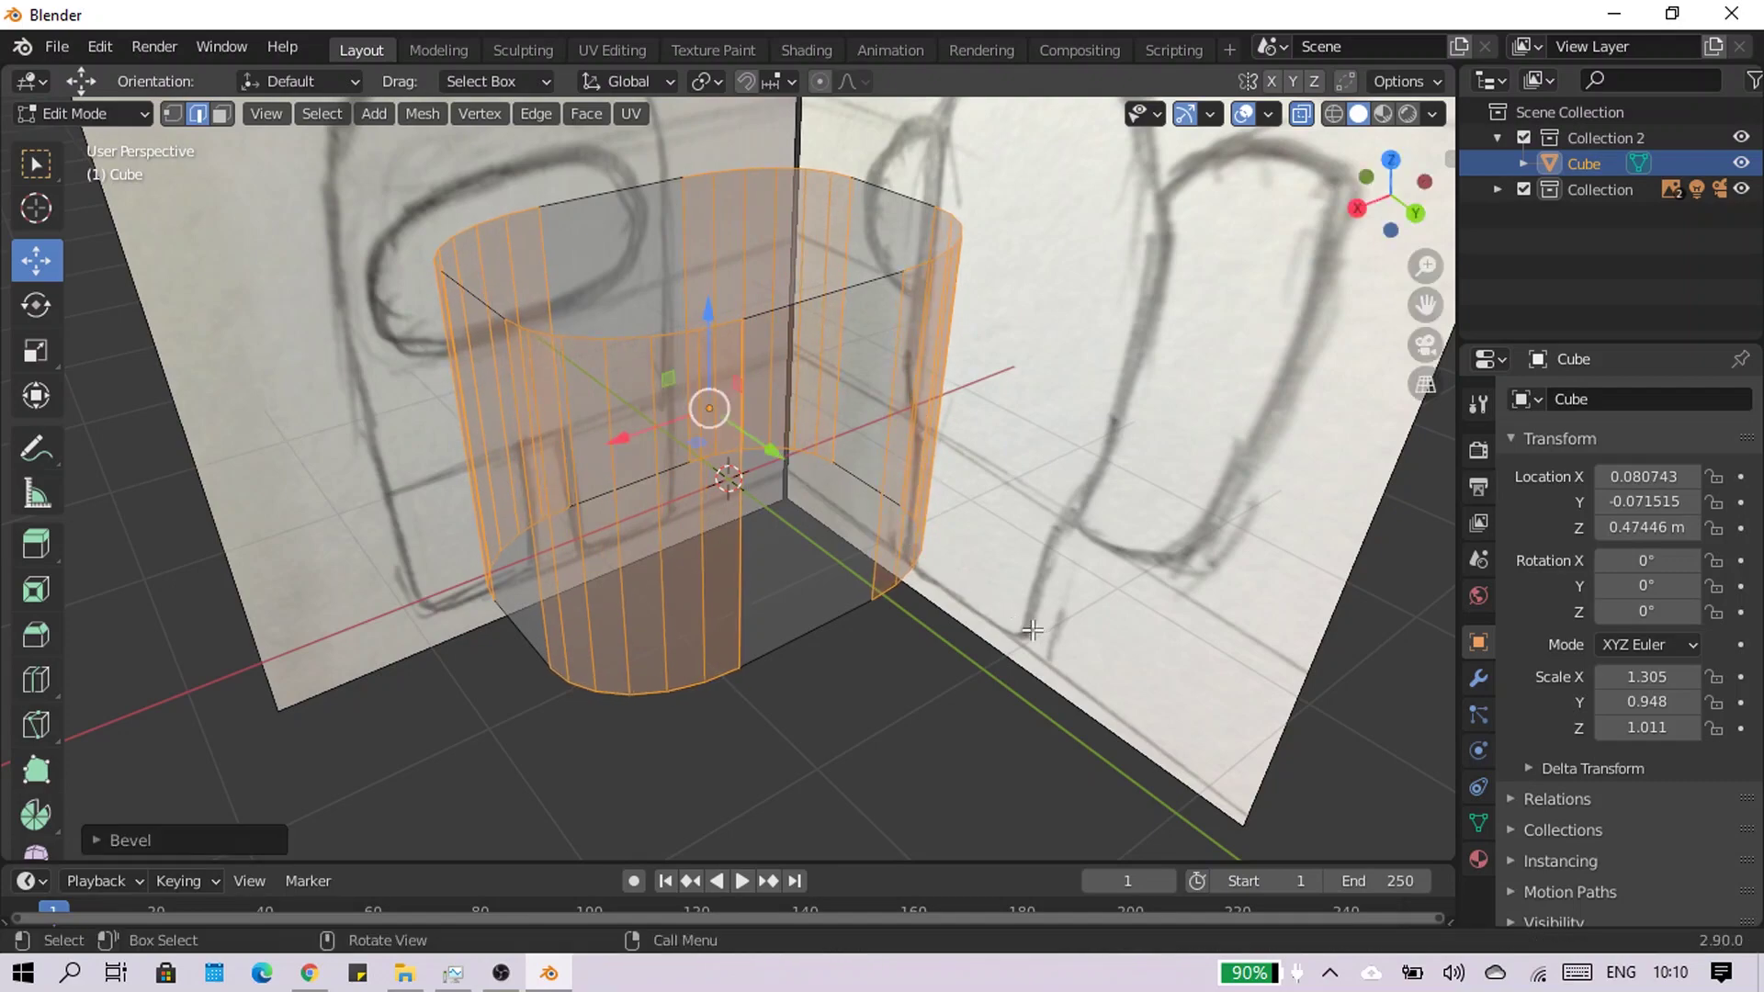
{"action": "key", "text": "alt+a"}
{"action": "key", "text": "Tab"}
Select the body's top face, extrude it upward and scale it into a taper
{"action": "middle_click_drag", "start_coordinate": [757, 483], "coordinate": [1426, 214]}
{"action": "left_click", "coordinate": [1427, 214]}
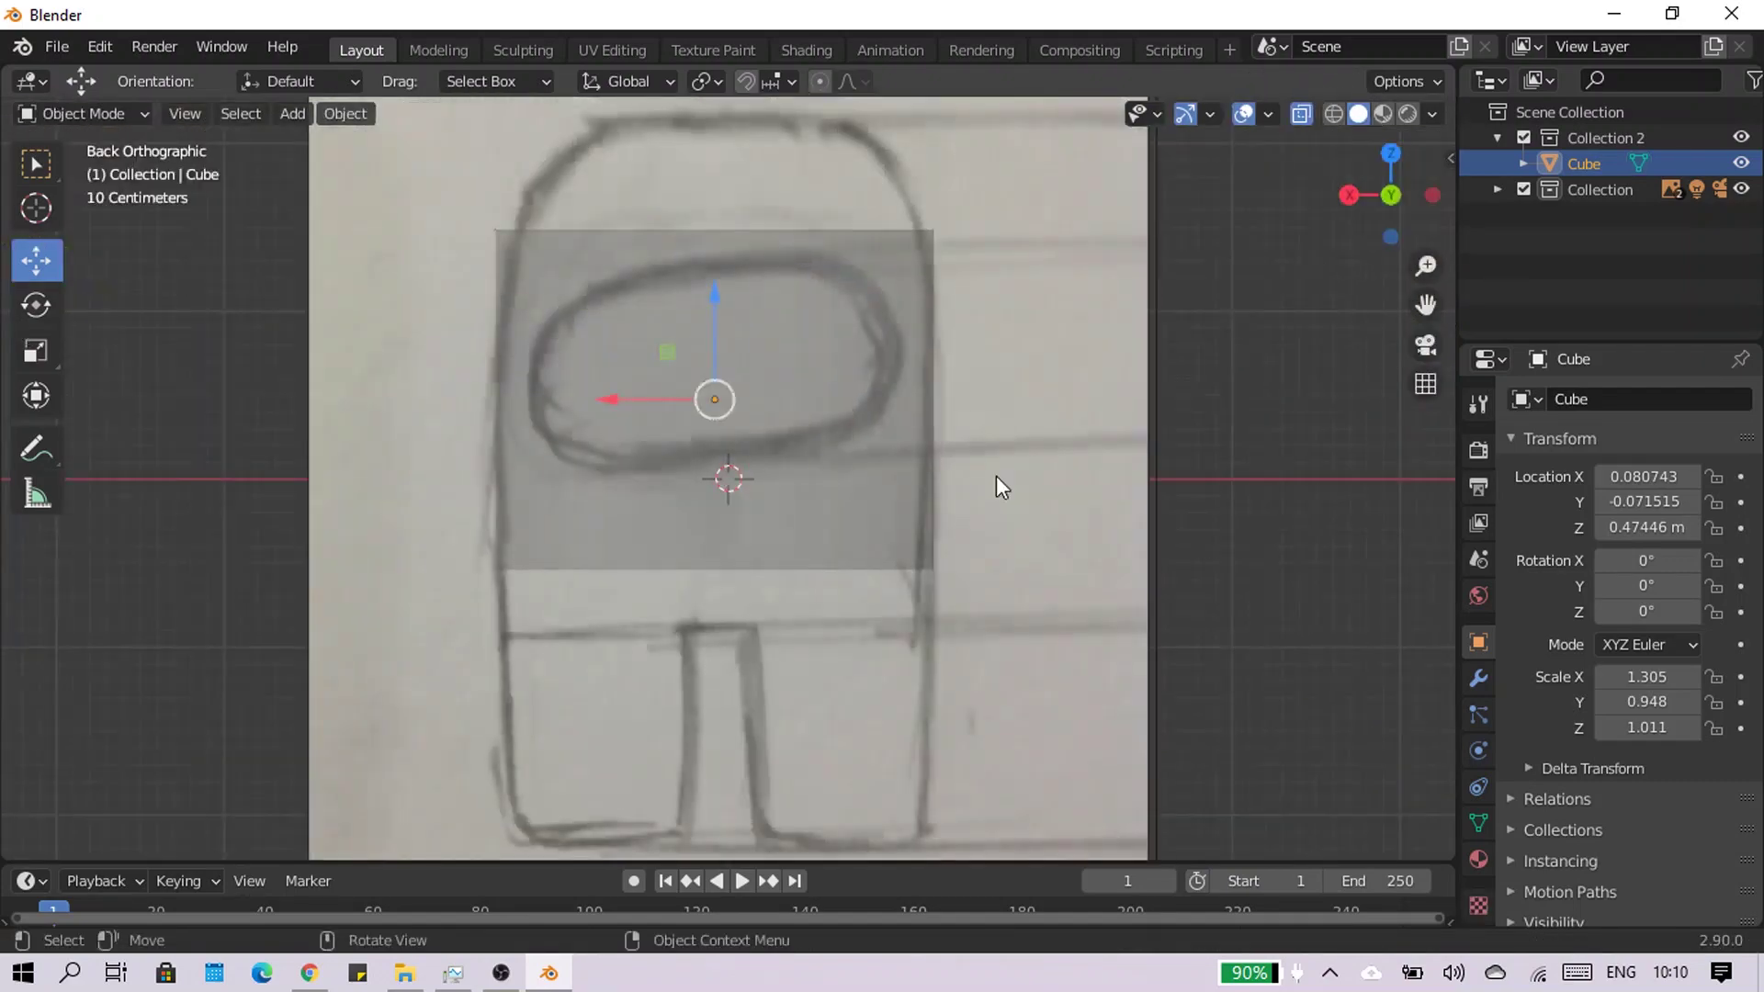
{"action": "key", "text": "Tab"}
{"action": "middle_click_drag", "start_coordinate": [996, 476], "coordinate": [919, 367]}
{"action": "key", "text": "3"}
{"action": "left_click", "coordinate": [707, 275]}
{"action": "key", "text": "KP_3"}
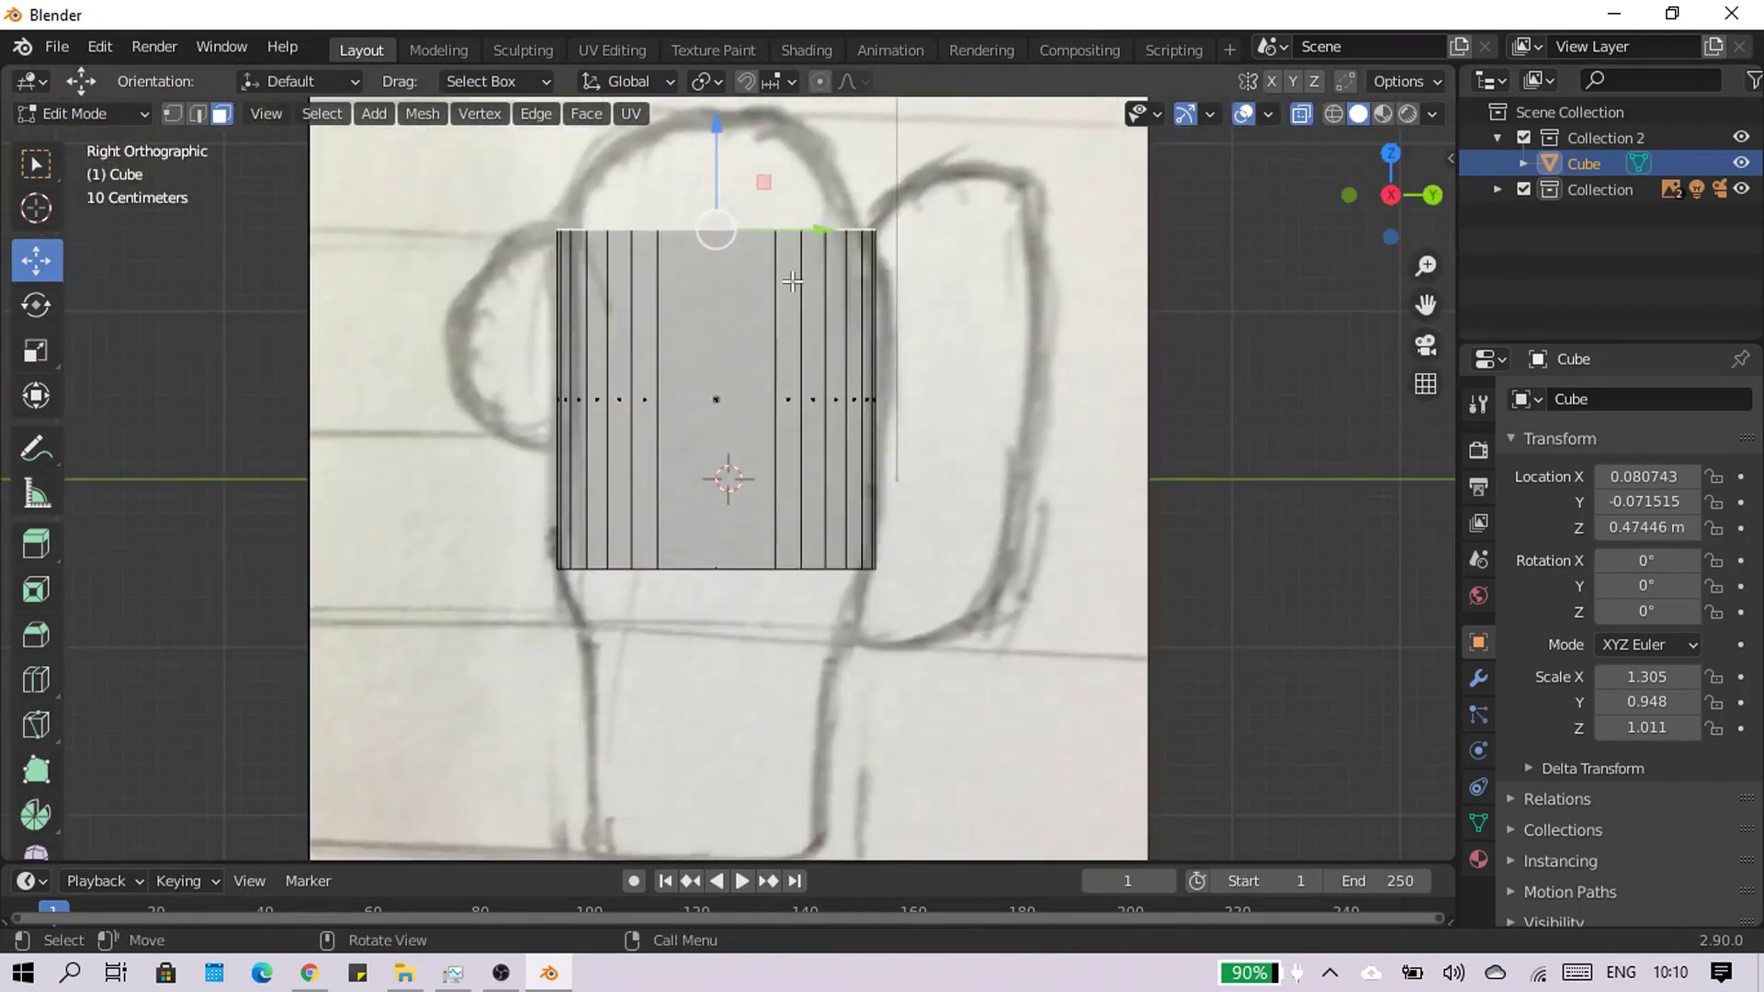
{"action": "key", "text": "e"}
{"action": "left_click", "coordinate": [796, 374]}
{"action": "key", "text": "s"}
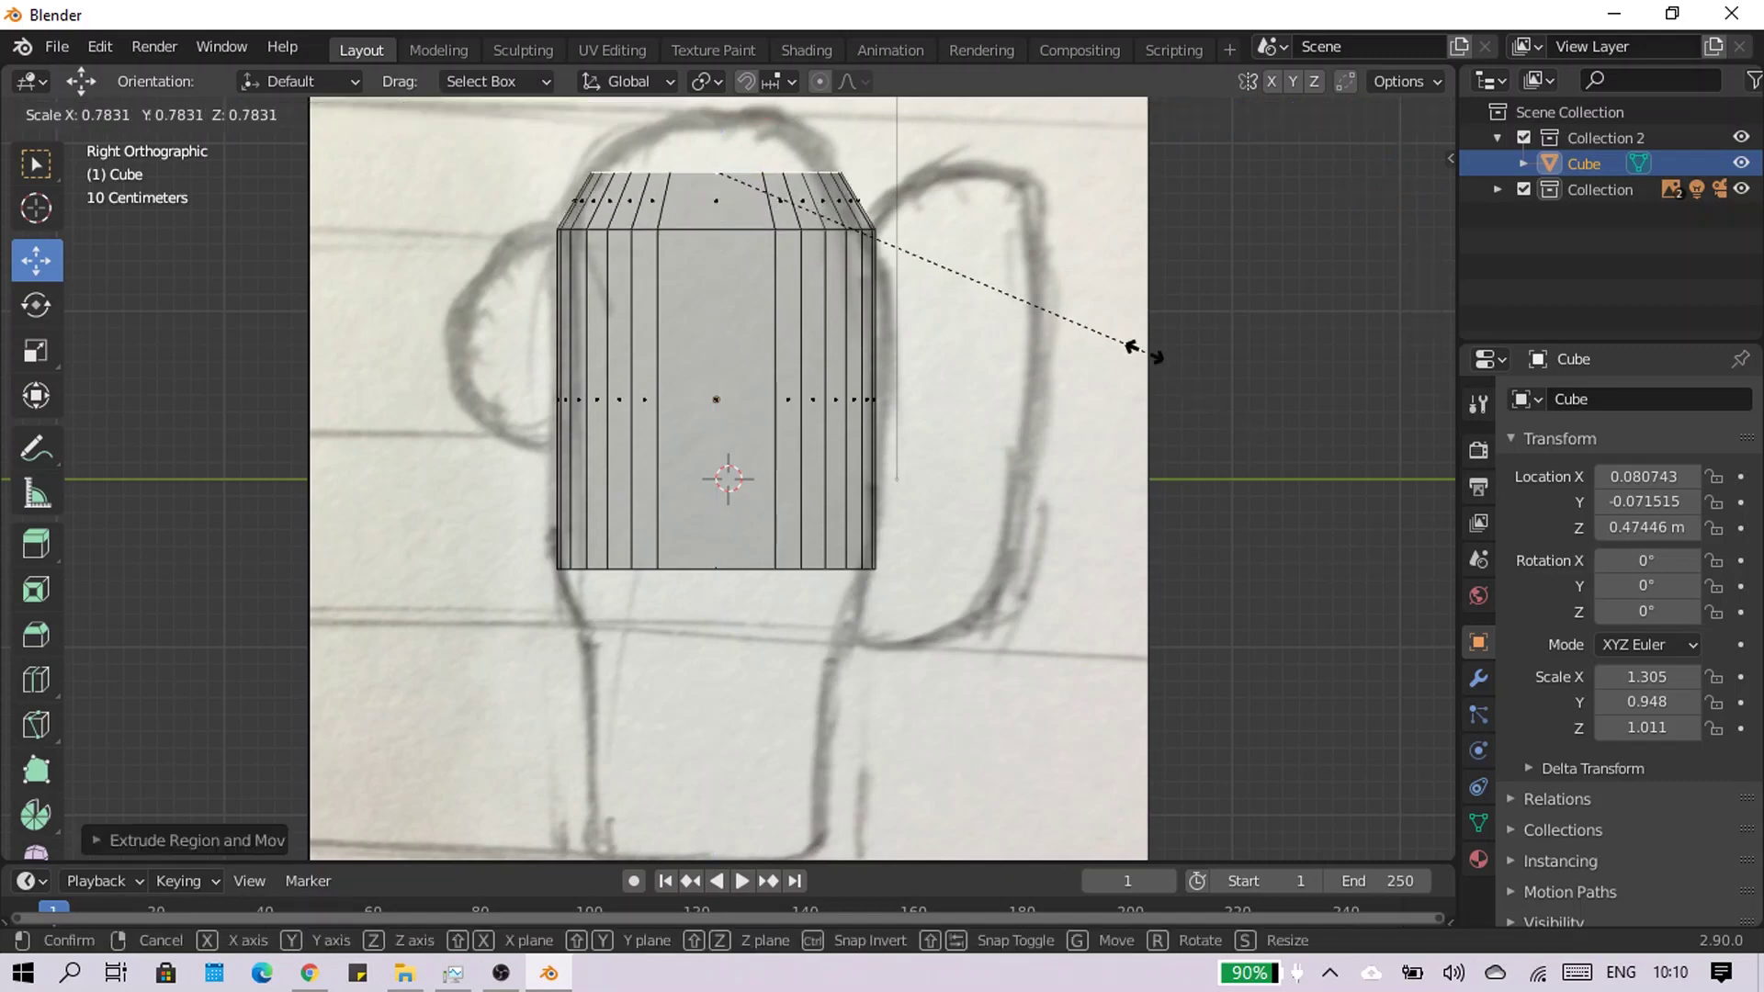
{"action": "left_click", "coordinate": [1142, 346]}
Extrude and shrink the top face again, raising it to form the domed head
{"action": "middle_click_drag", "start_coordinate": [1032, 440], "coordinate": [1056, 610], "text": "shift"}
{"action": "key", "text": "e"}
{"action": "left_click", "coordinate": [1043, 571]}
{"action": "key", "text": "s"}
{"action": "left_click", "coordinate": [1065, 541]}
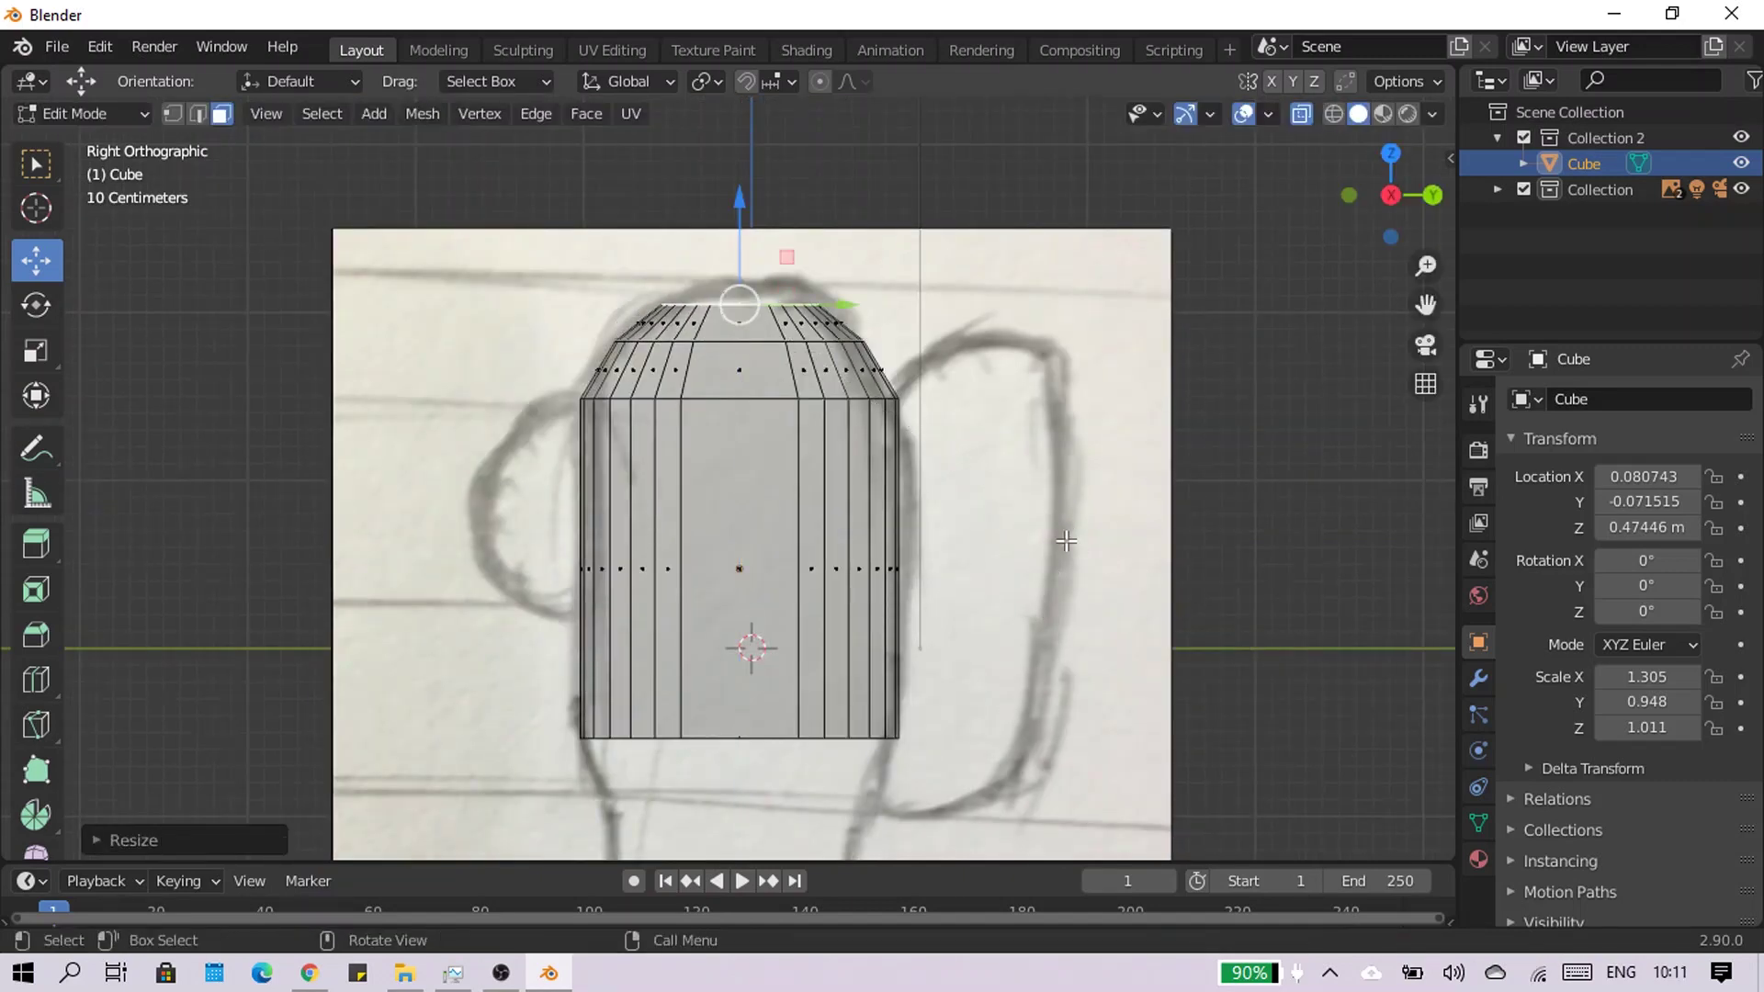
{"action": "left_click", "coordinate": [1020, 473]}
{"action": "left_click_drag", "start_coordinate": [741, 184], "coordinate": [740, 221]}
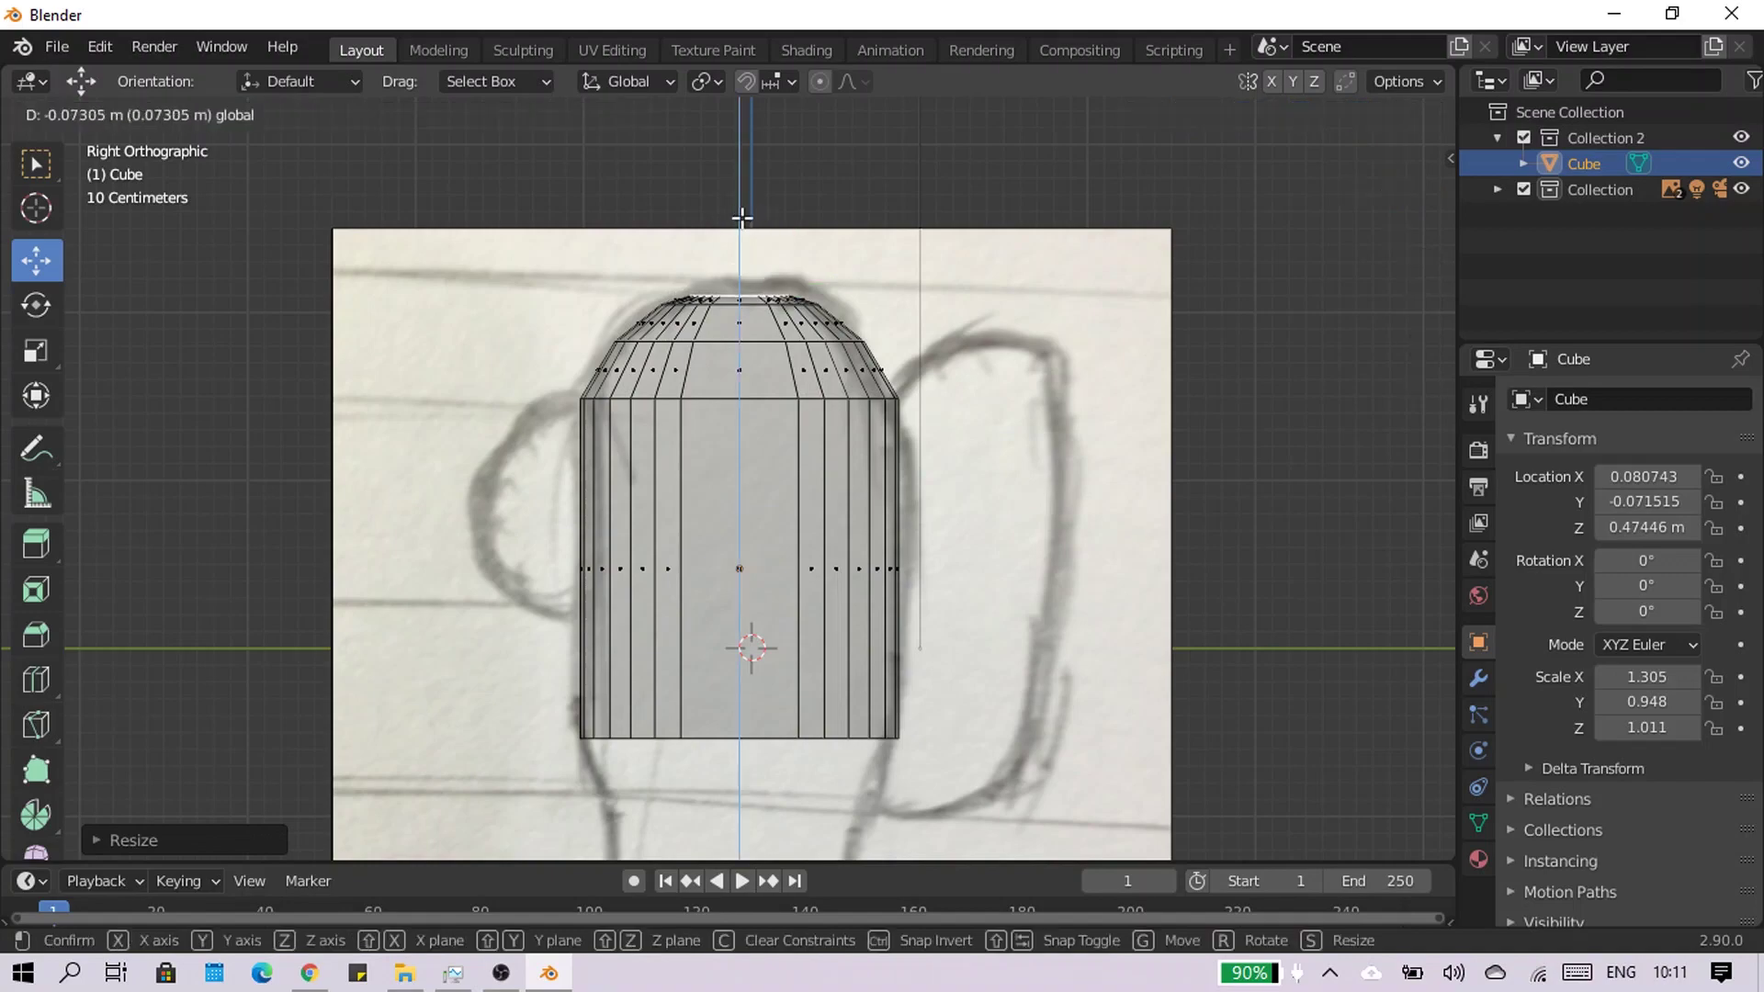
{"action": "middle_click_drag", "start_coordinate": [740, 220], "coordinate": [1051, 539]}
Add a horizontal edge loop around the middle of the body
{"action": "key", "text": "ctrl+r"}
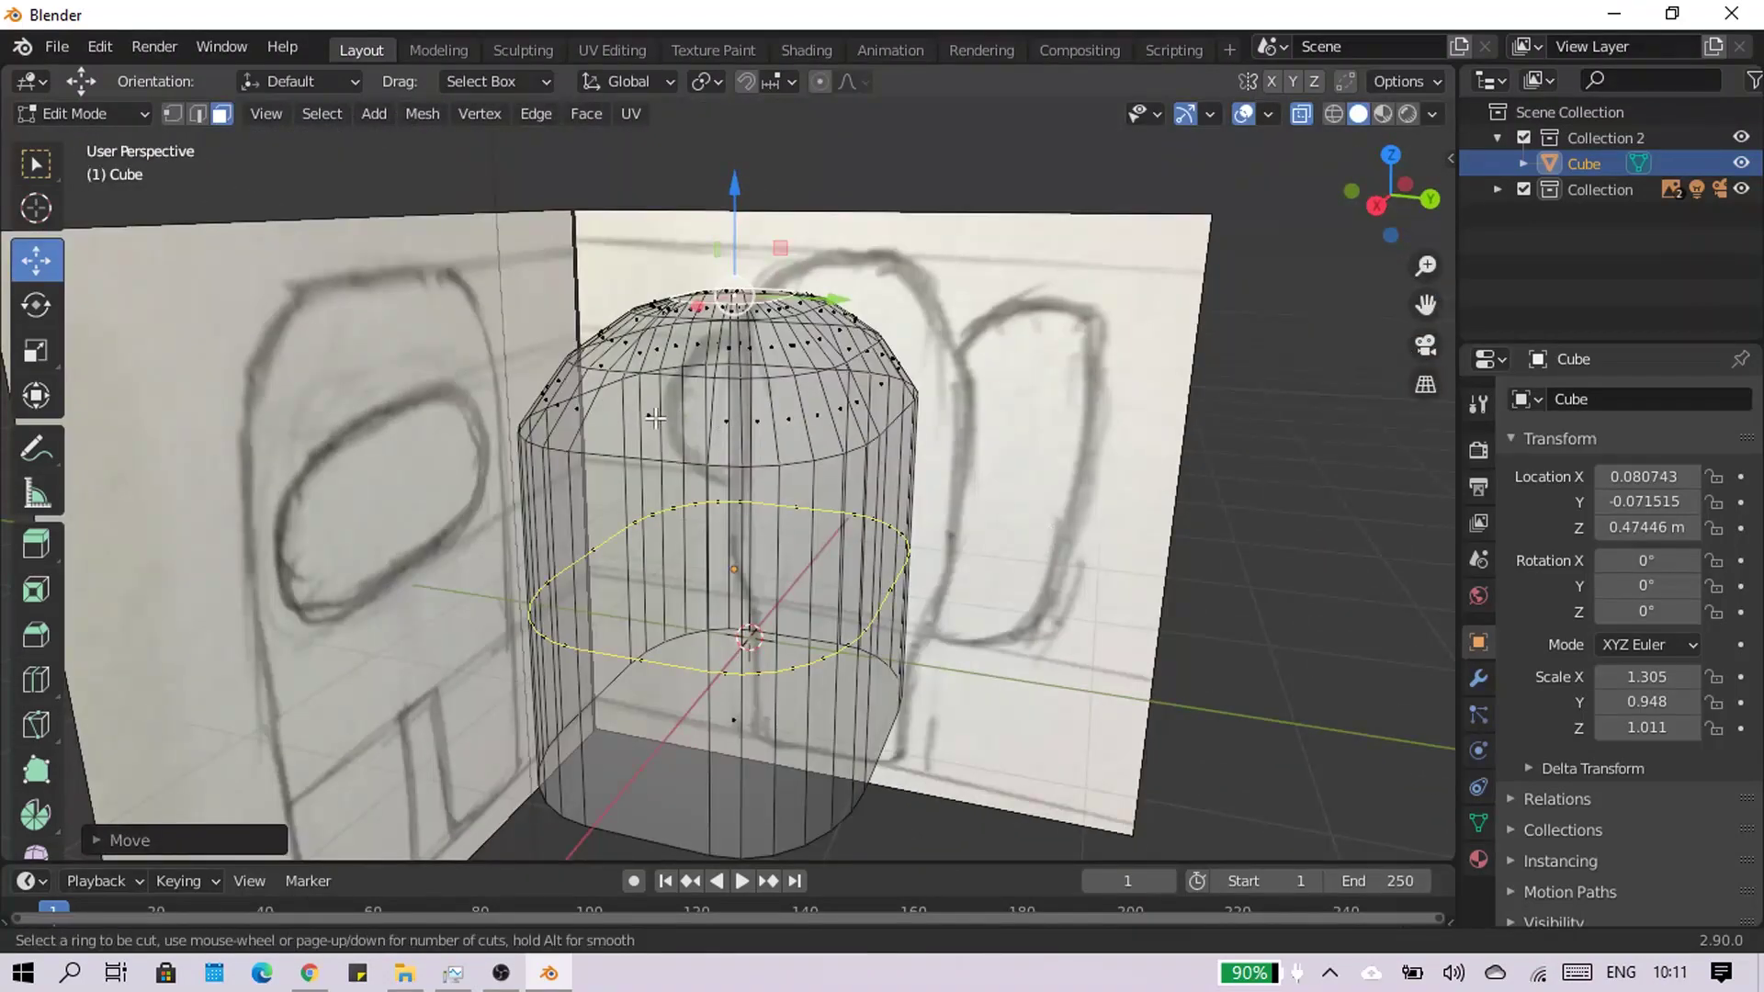
{"action": "left_click", "coordinate": [656, 418]}
{"action": "right_click", "coordinate": [552, 382]}
{"action": "key", "text": "s"}
{"action": "right_click", "coordinate": [933, 484]}
{"action": "key", "text": "Tab"}
Select the body's bottom face in orthographic right view and nudge it slightly
{"action": "mouse_move", "coordinate": [933, 485]}
{"action": "middle_mouse_down"}
{"action": "mouse_move", "coordinate": [730, 521]}
{"action": "mouse_move", "coordinate": [1159, 531]}
{"action": "mouse_move", "coordinate": [751, 468]}
{"action": "mouse_move", "coordinate": [1072, 516]}
{"action": "mouse_move", "coordinate": [941, 456]}
{"action": "mouse_move", "coordinate": [837, 541]}
{"action": "mouse_move", "coordinate": [813, 758]}
{"action": "middle_mouse_up"}
{"action": "left_click", "coordinate": [812, 757]}
{"action": "left_click", "coordinate": [757, 782]}
{"action": "key", "text": "Tab"}
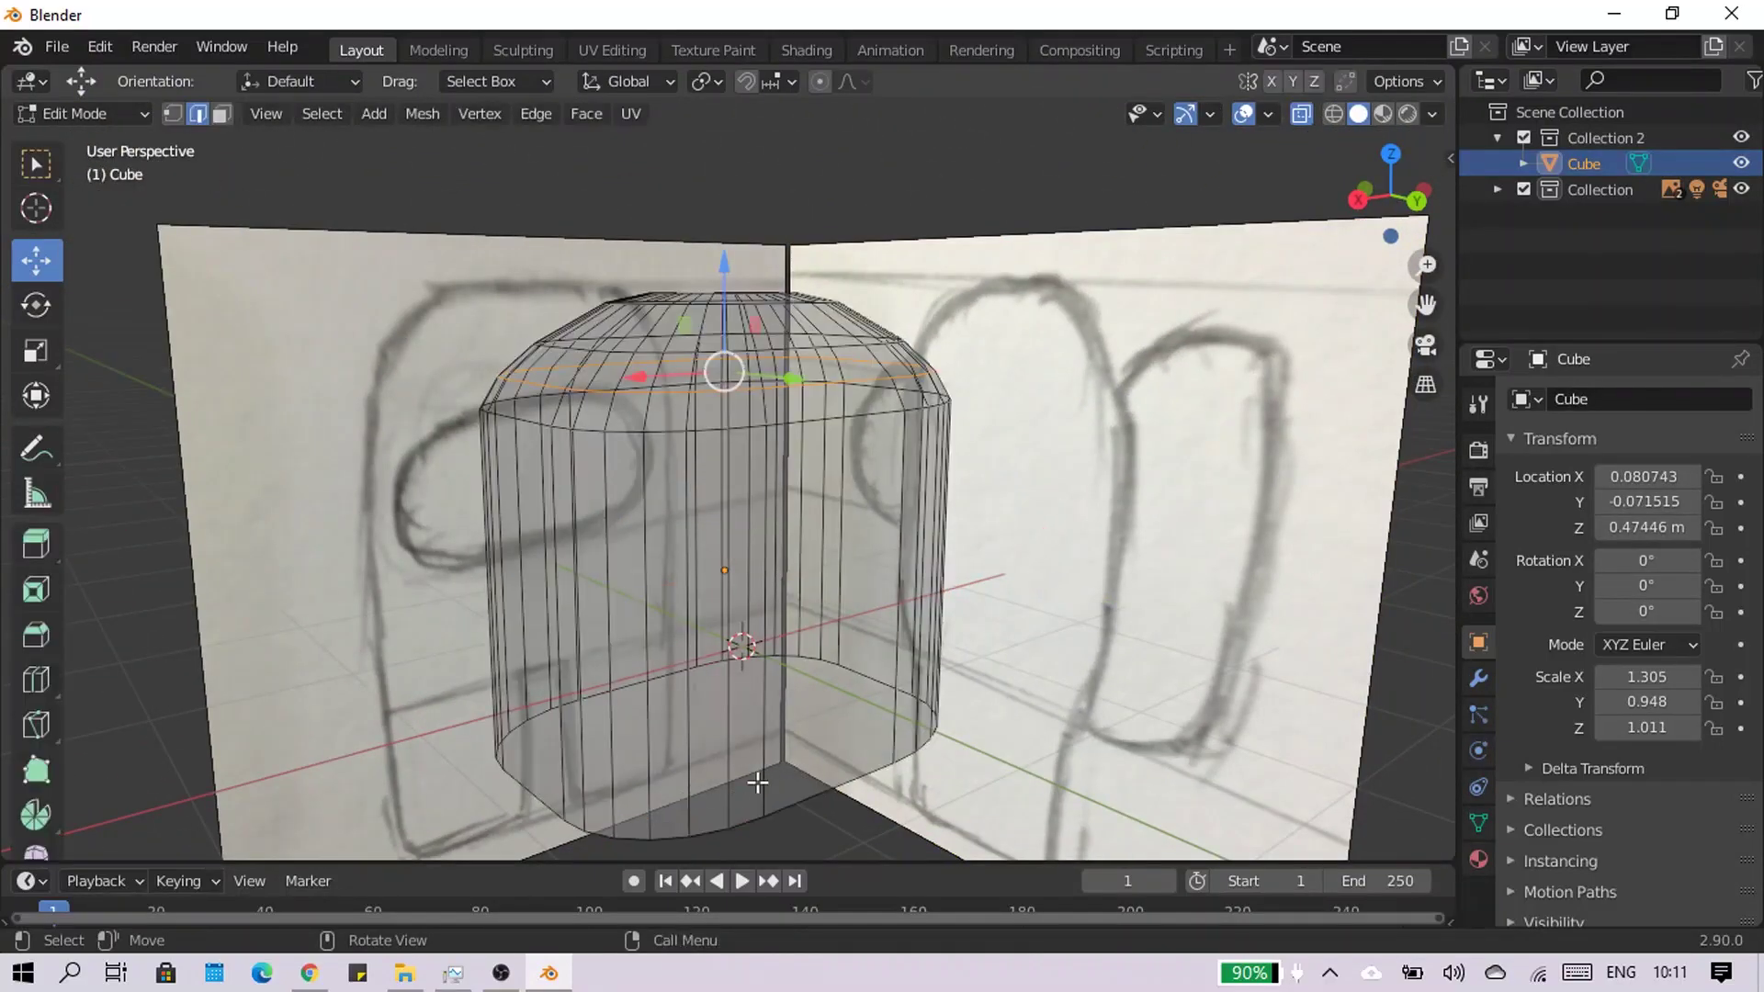
{"action": "left_click", "coordinate": [220, 114]}
{"action": "middle_click_drag", "start_coordinate": [735, 551], "coordinate": [919, 643]}
{"action": "key", "text": "KP_5"}
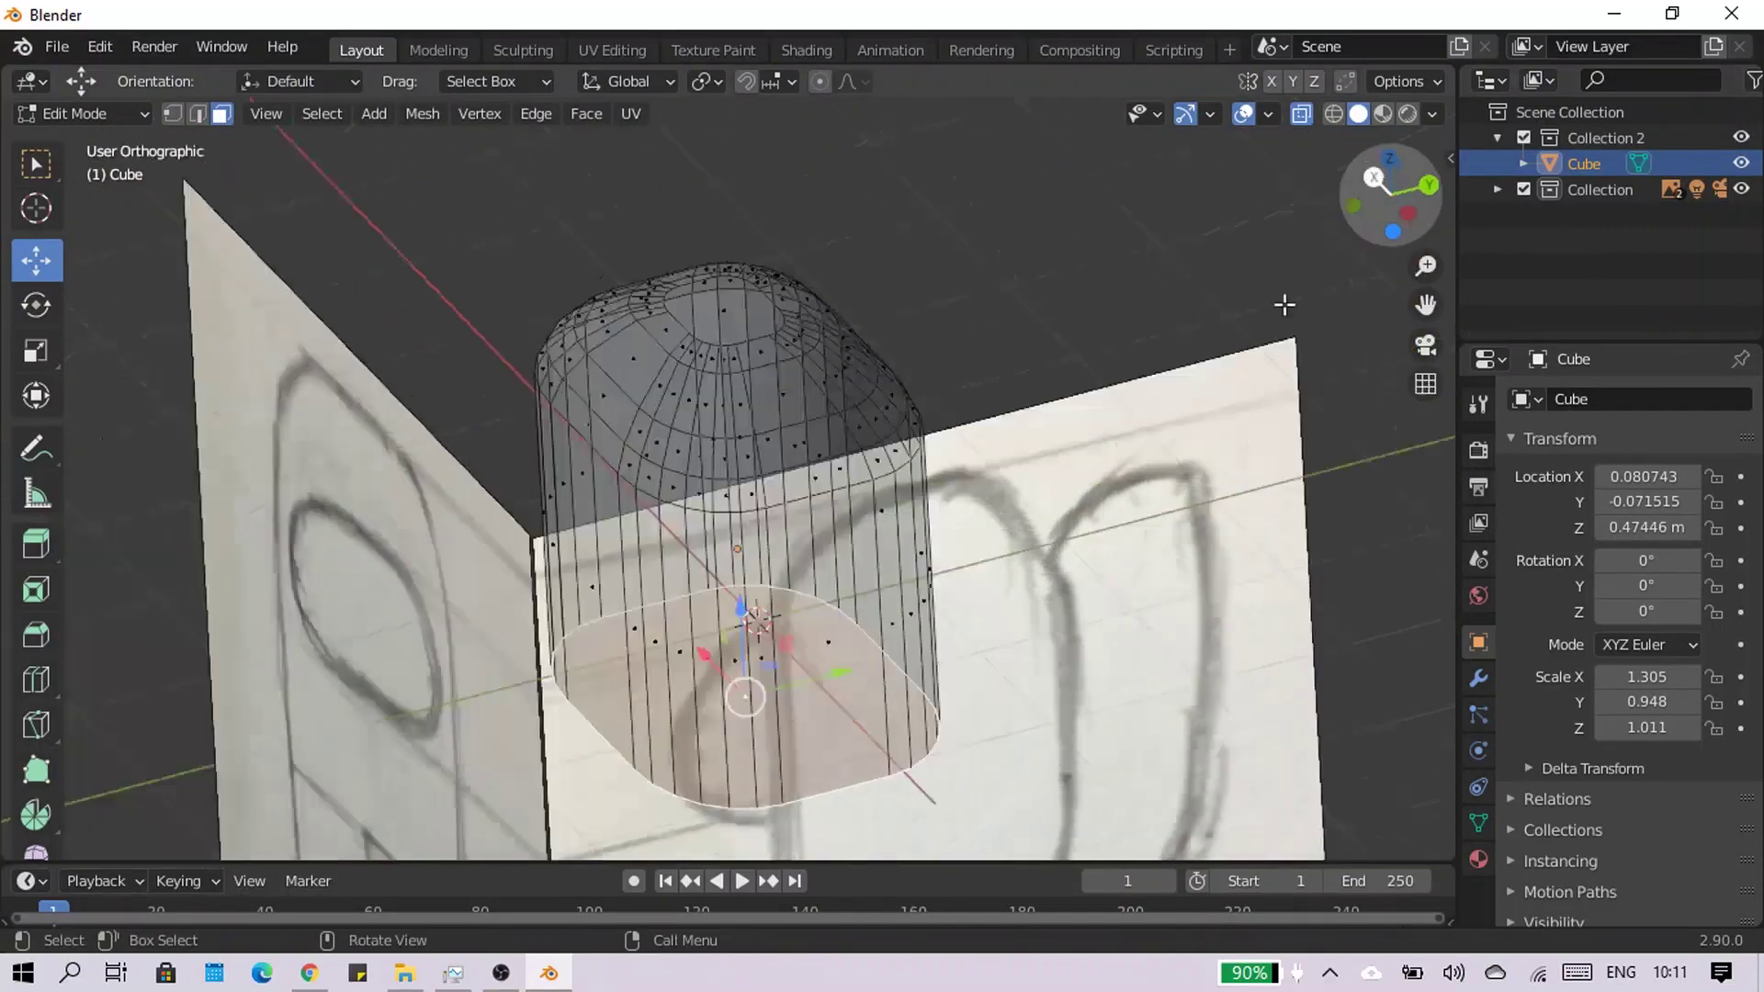
{"action": "key", "text": "KP_3"}
{"action": "left_click_drag", "start_coordinate": [733, 676], "coordinate": [735, 657]}
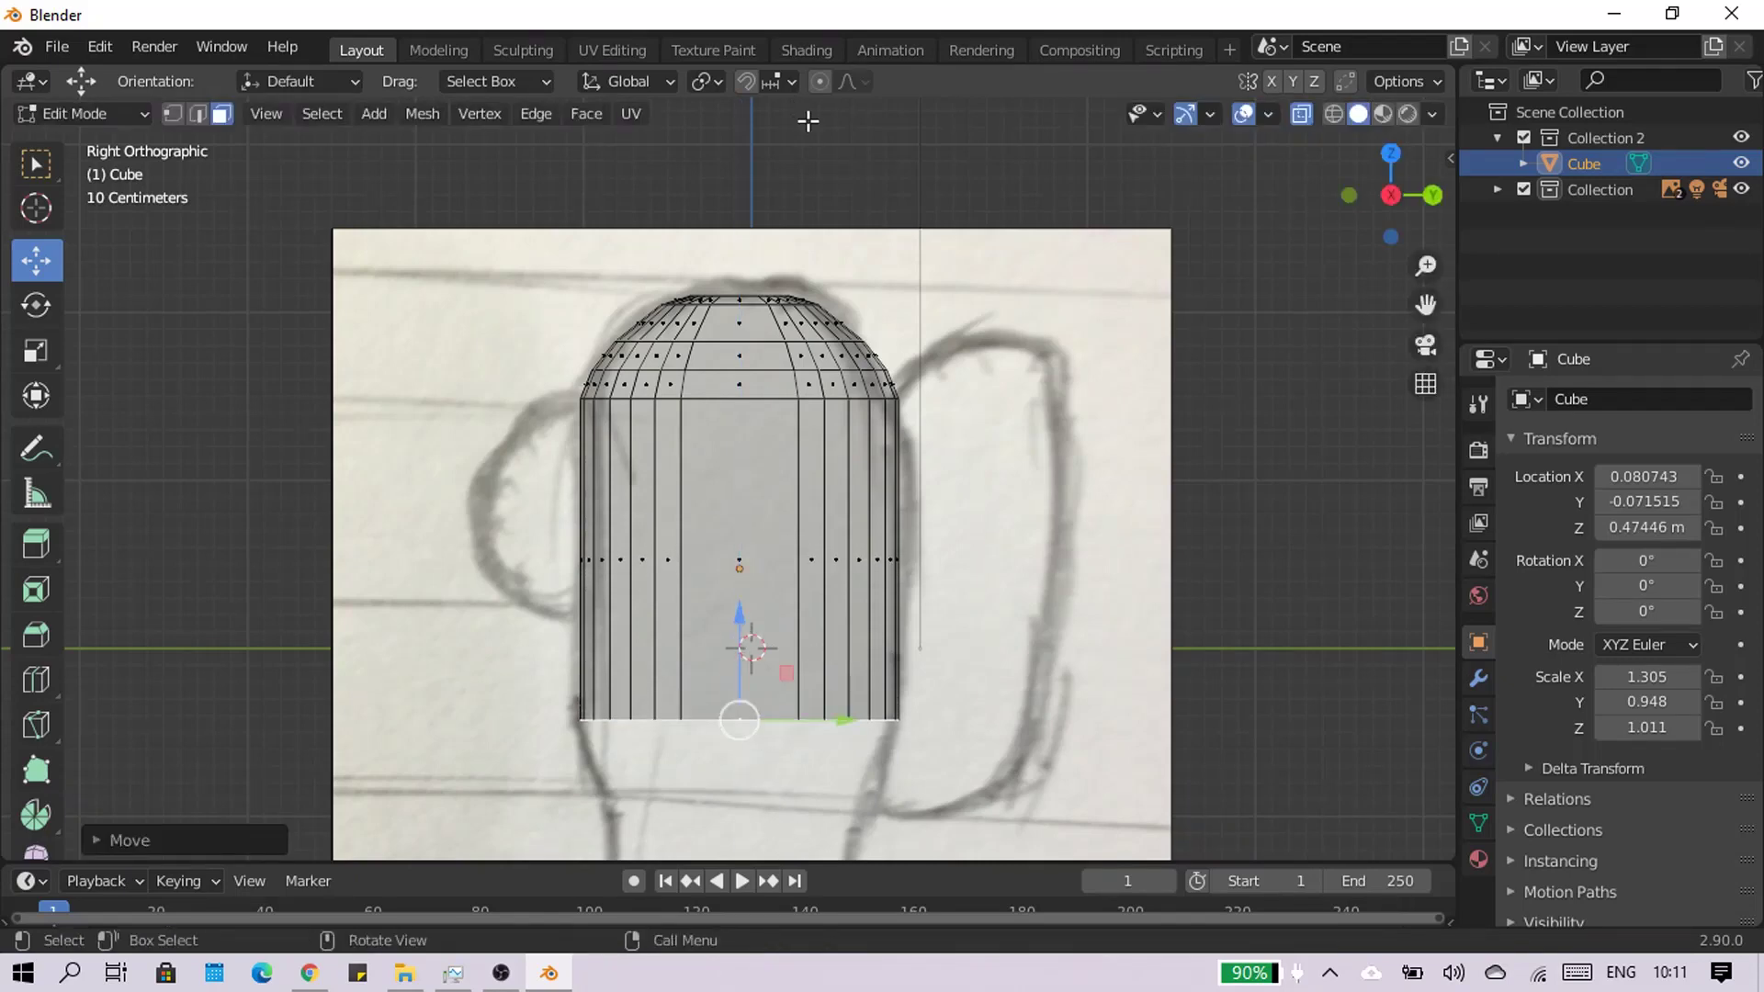
Extrude the bottom face downward and scale it inward into a taper
{"action": "key", "text": "e"}
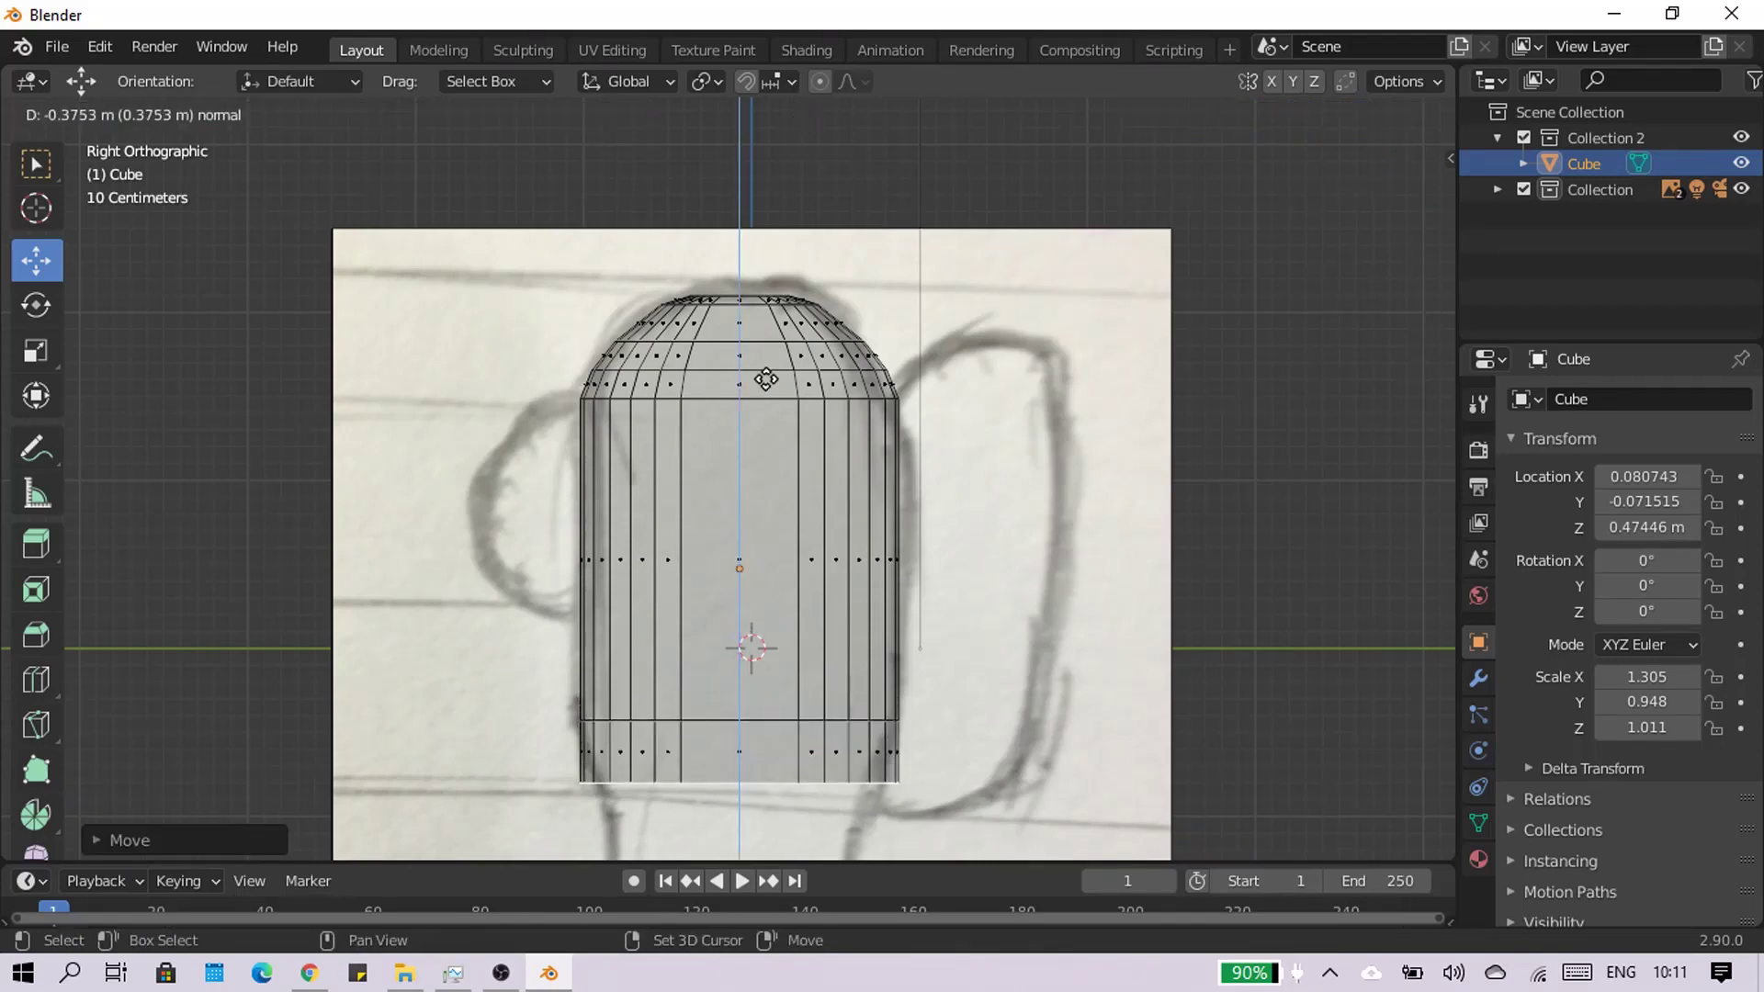
{"action": "left_click", "coordinate": [768, 382]}
{"action": "key", "text": "s"}
{"action": "left_click", "coordinate": [1161, 709]}
{"action": "mouse_move", "coordinate": [1037, 717]}
{"action": "middle_mouse_down", "text": "shift"}
{"action": "mouse_move", "coordinate": [941, 370]}
{"action": "mouse_move", "coordinate": [725, 439]}
{"action": "middle_mouse_up", "text": "shift"}
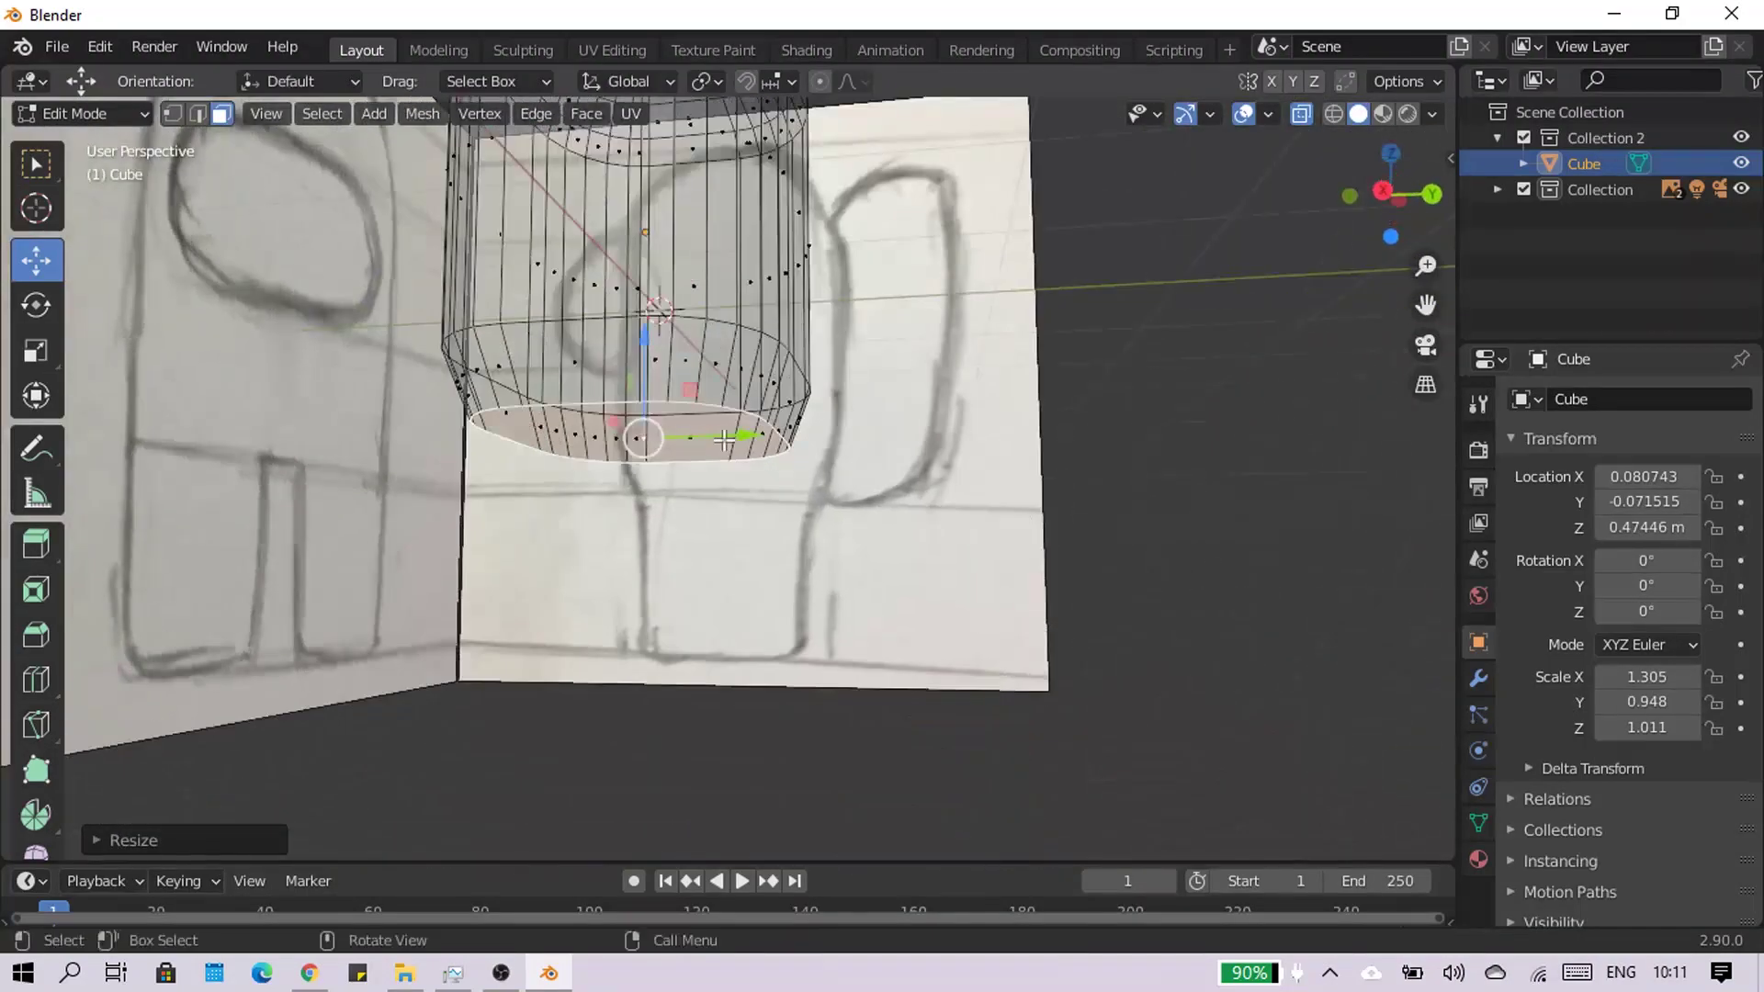
Shift the bottom ring along Y, then delete the bottom face
{"action": "left_click_drag", "start_coordinate": [725, 439], "coordinate": [796, 440]}
{"action": "left_click", "coordinate": [1385, 192]}
{"action": "mouse_move", "coordinate": [796, 440]}
{"action": "middle_mouse_down"}
{"action": "mouse_move", "coordinate": [820, 500]}
{"action": "mouse_move", "coordinate": [772, 459]}
{"action": "mouse_move", "coordinate": [762, 391]}
{"action": "middle_mouse_up"}
{"action": "key", "text": "x"}
{"action": "left_click", "coordinate": [812, 554]}
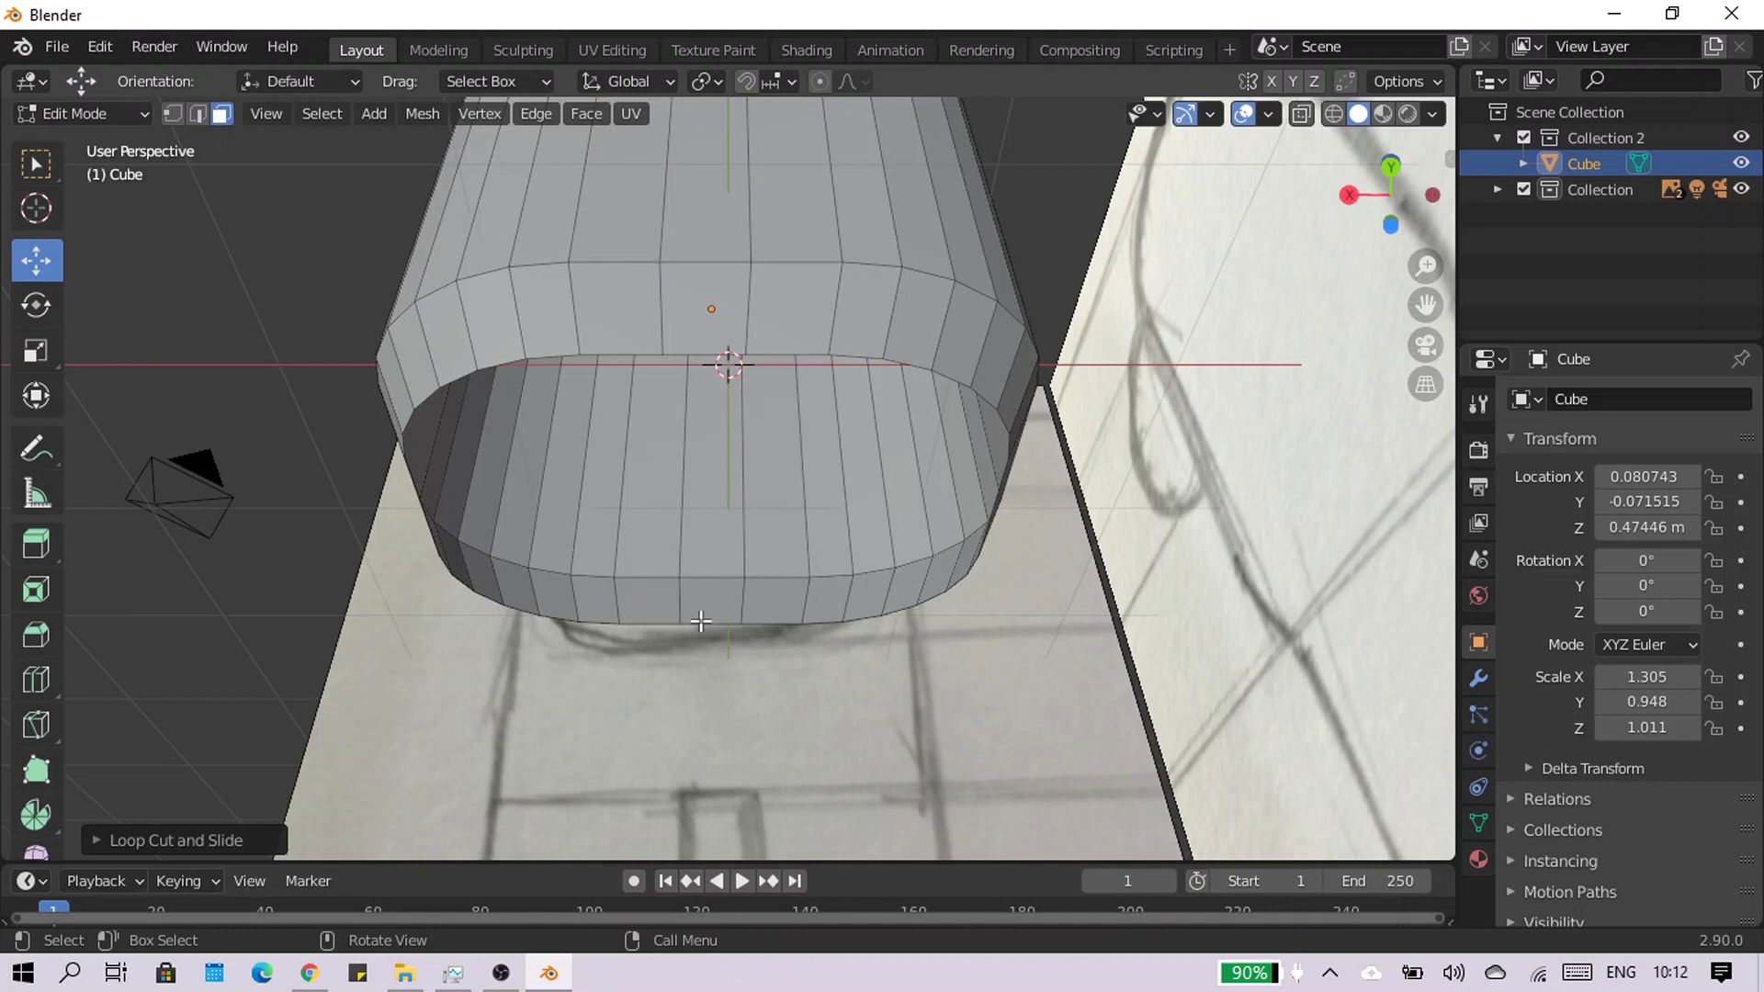
Fill the body's open bottom ring with new faces
{"action": "middle_click_drag", "start_coordinate": [213, 145], "coordinate": [641, 339]}
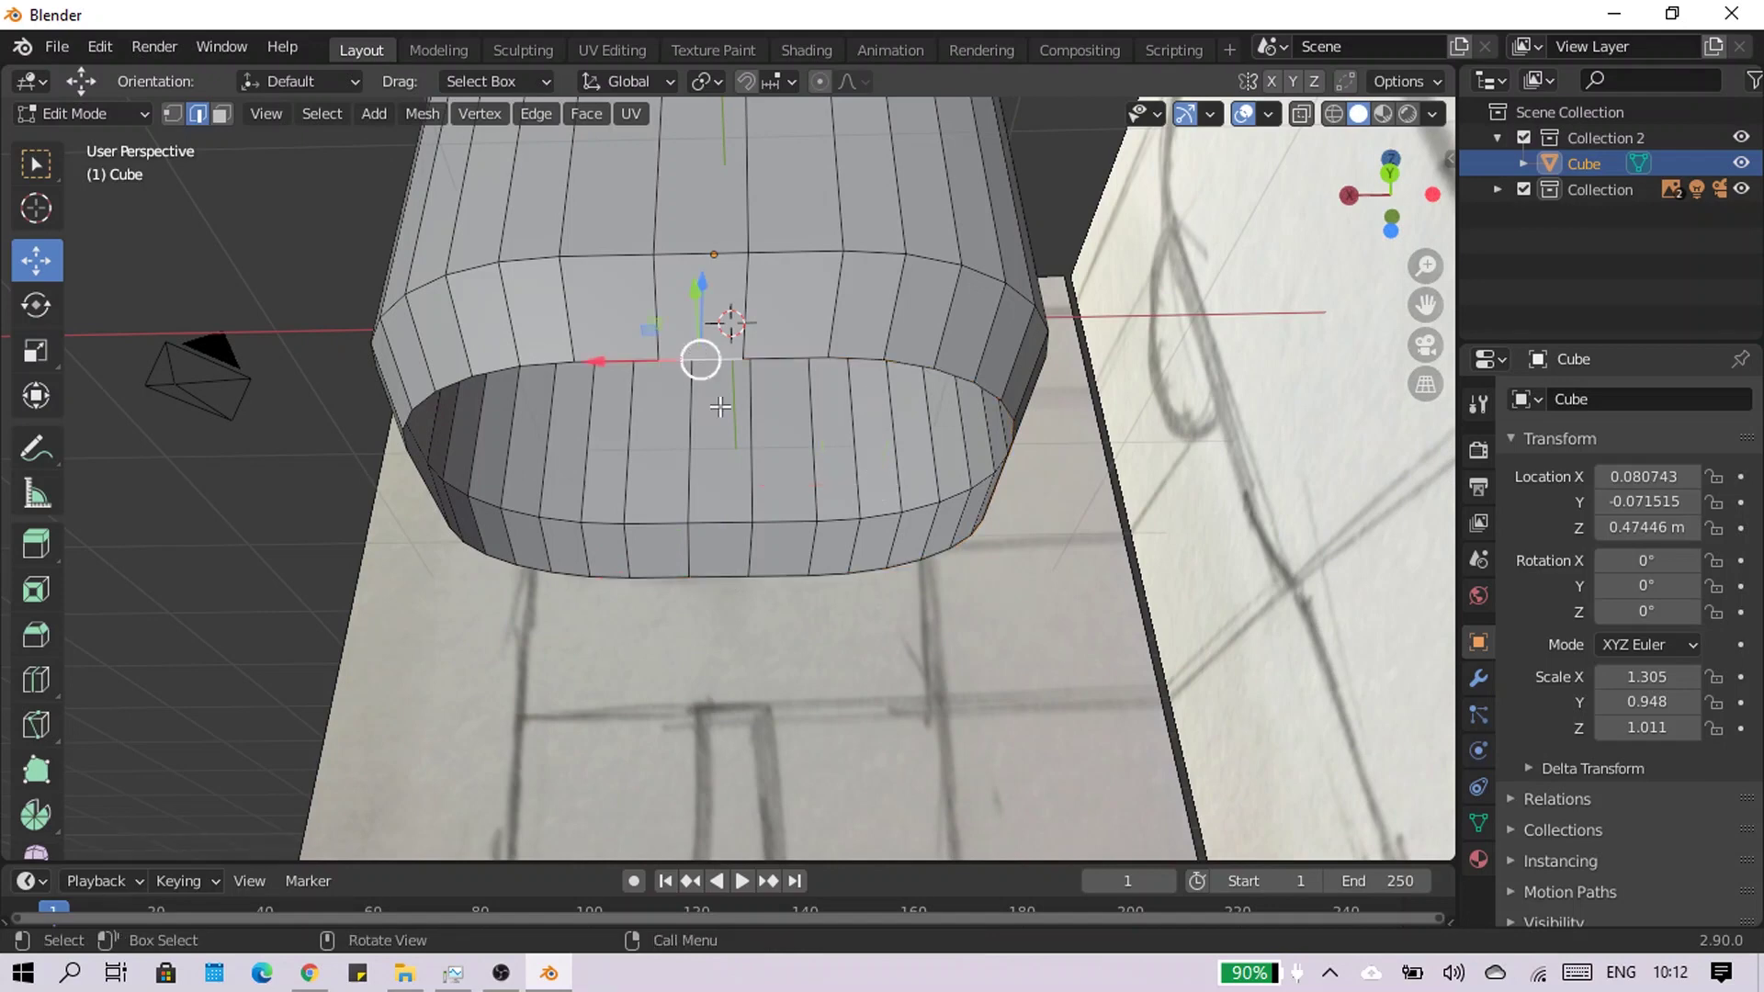
{"action": "middle_click_drag", "start_coordinate": [796, 449], "coordinate": [798, 493]}
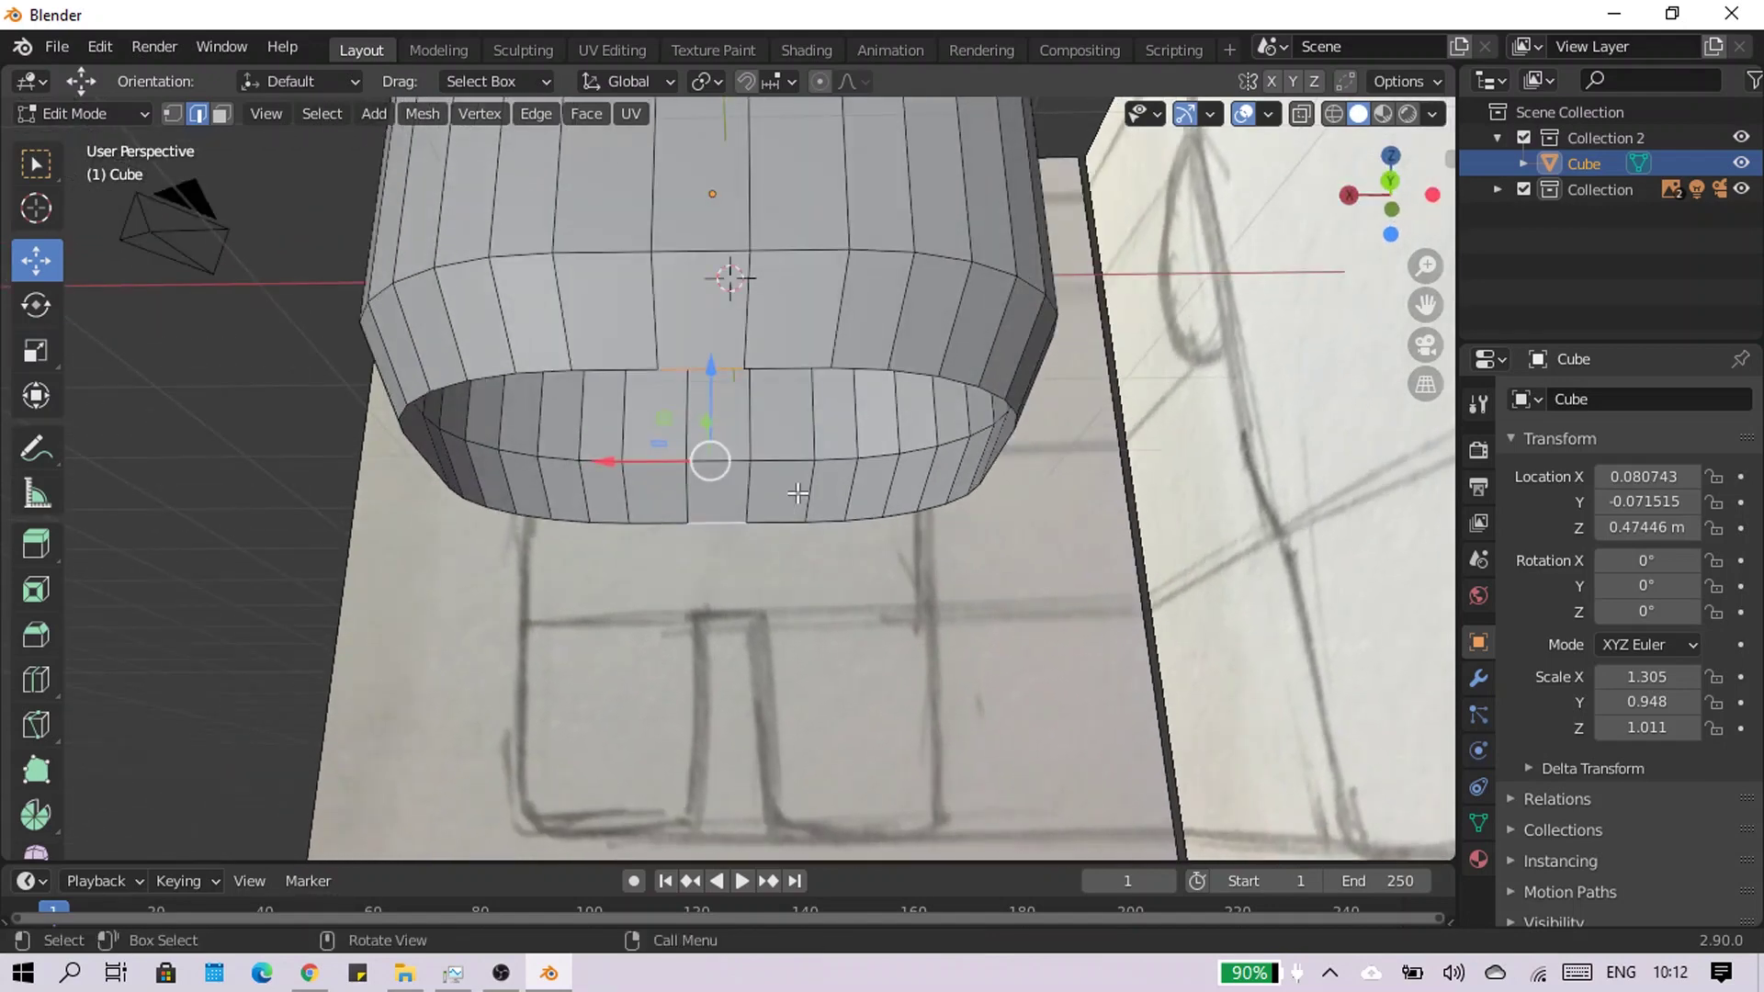
{"action": "middle_click_drag", "start_coordinate": [813, 568], "coordinate": [827, 530]}
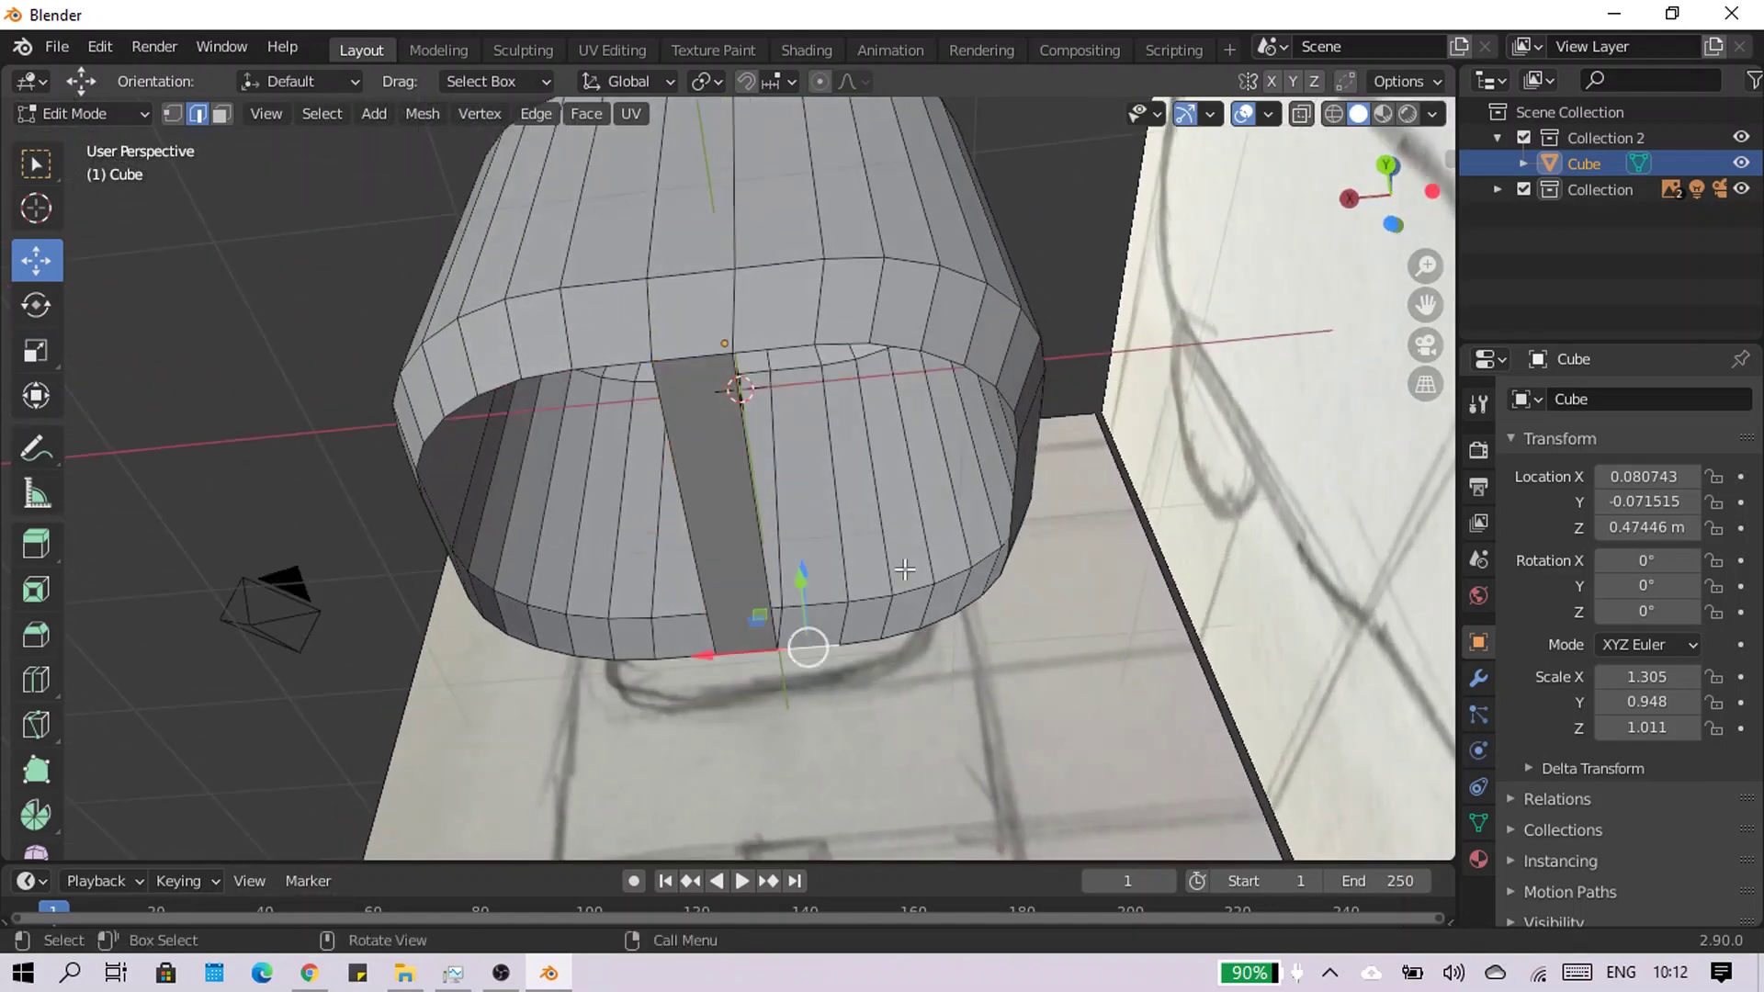
{"action": "middle_click_drag", "start_coordinate": [824, 370], "coordinate": [1077, 508]}
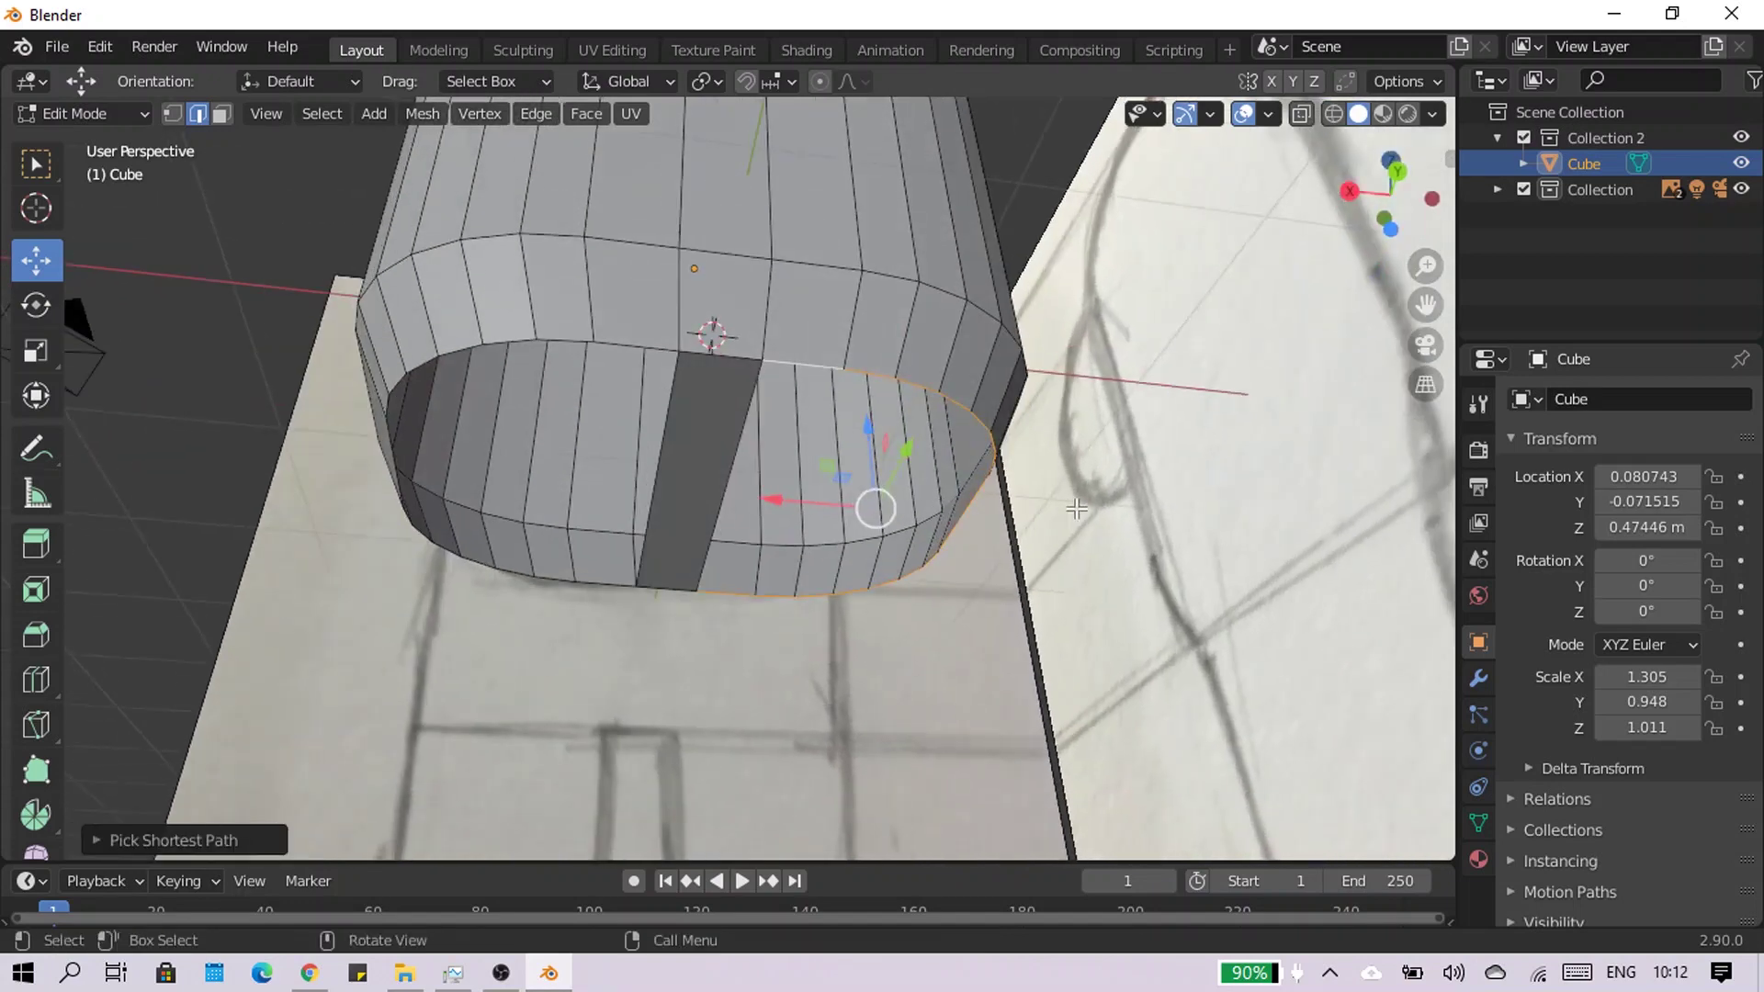
{"action": "key", "text": "f"}
Select the left and right halves of the bottom cap faces
{"action": "left_click", "coordinate": [597, 580]}
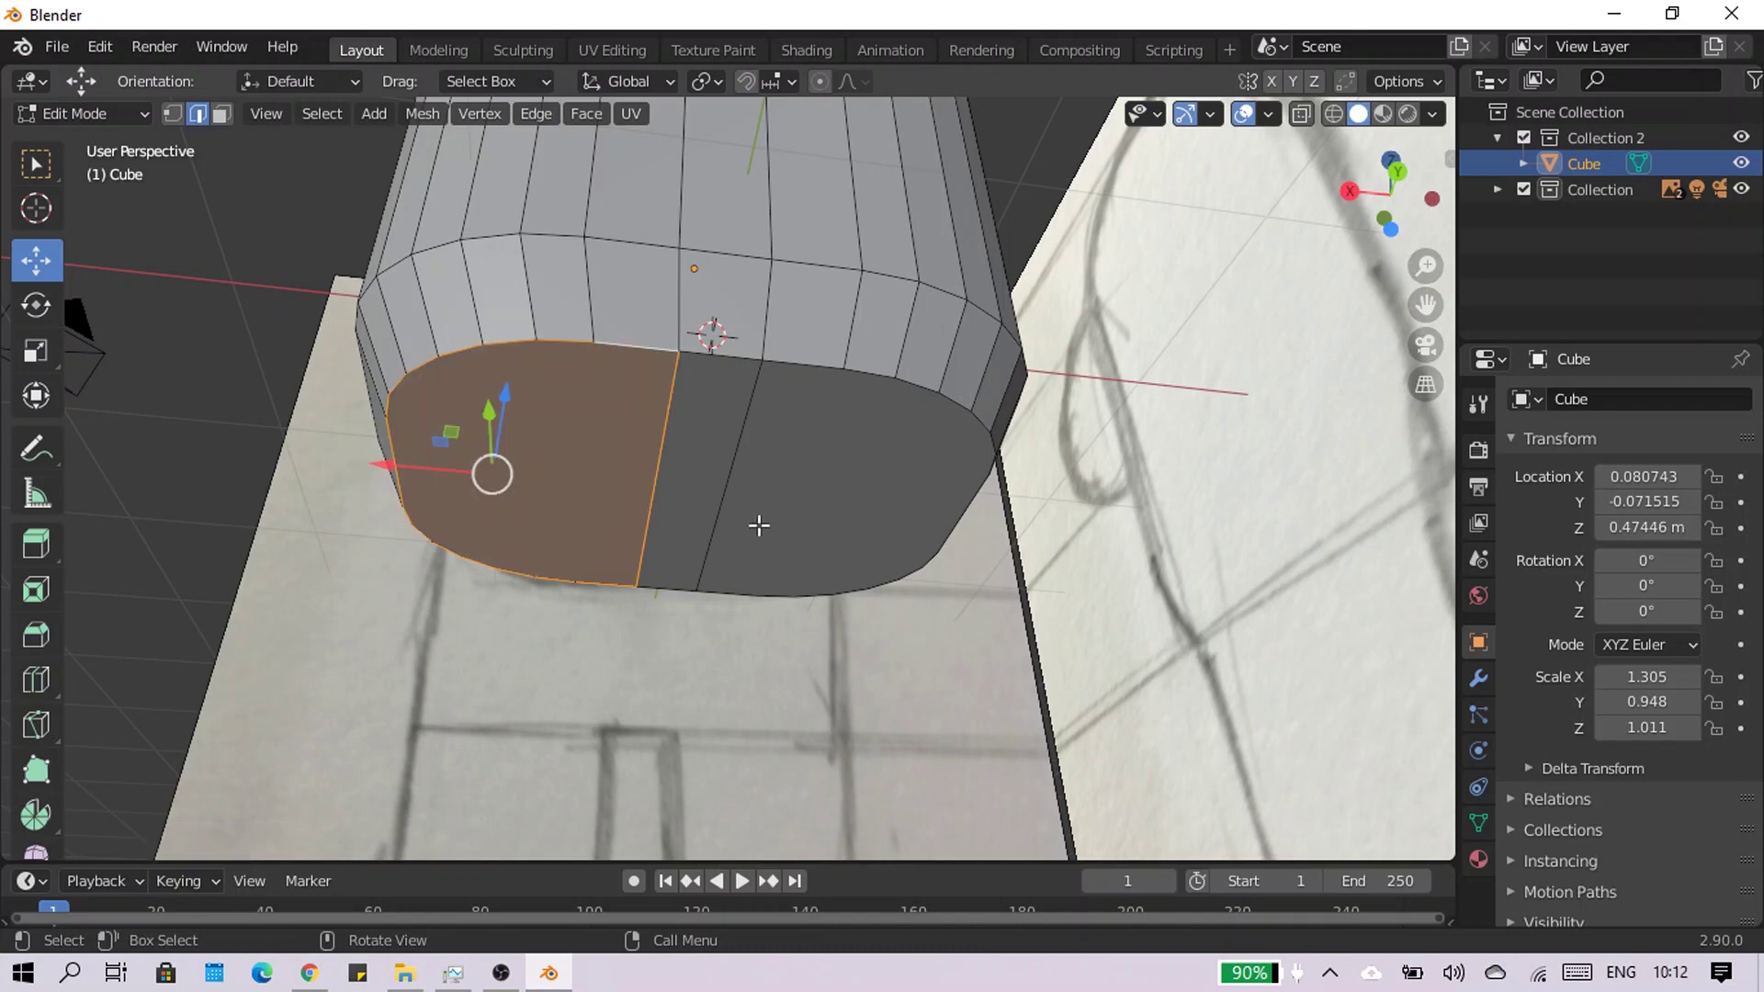
{"action": "key", "text": "Tab"}
{"action": "middle_click_drag", "start_coordinate": [890, 561], "coordinate": [862, 389]}
{"action": "key", "text": "Tab"}
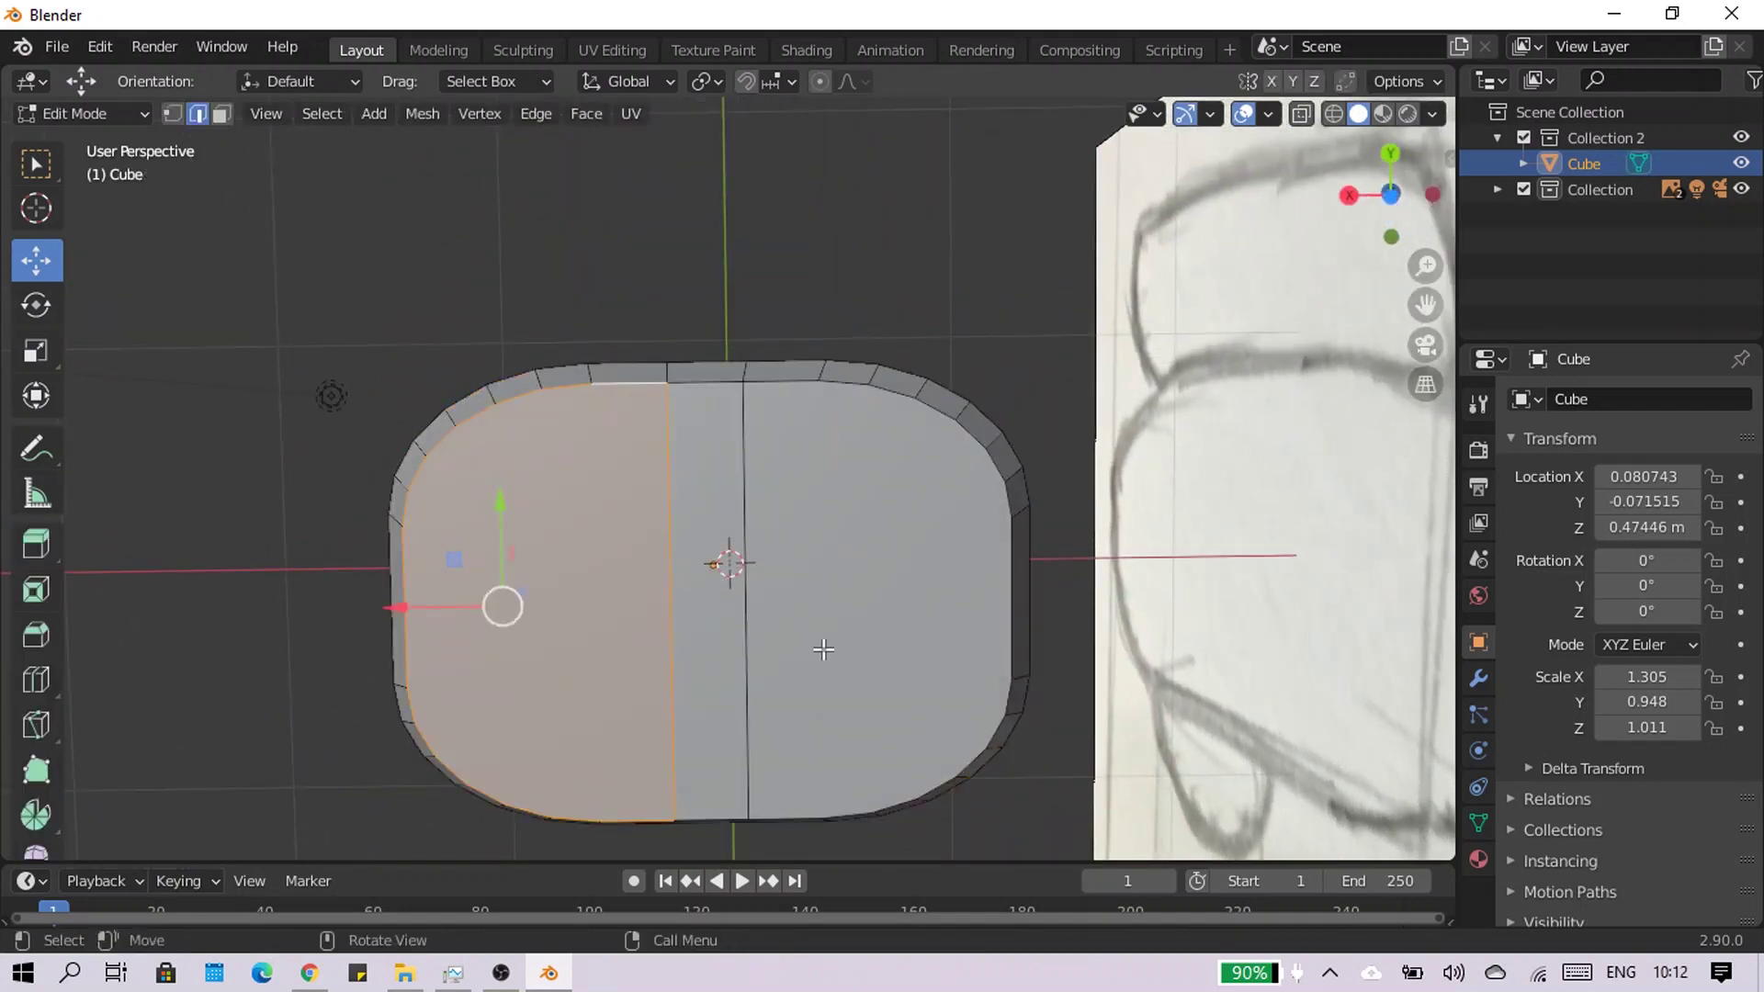
{"action": "left_click", "coordinate": [566, 529]}
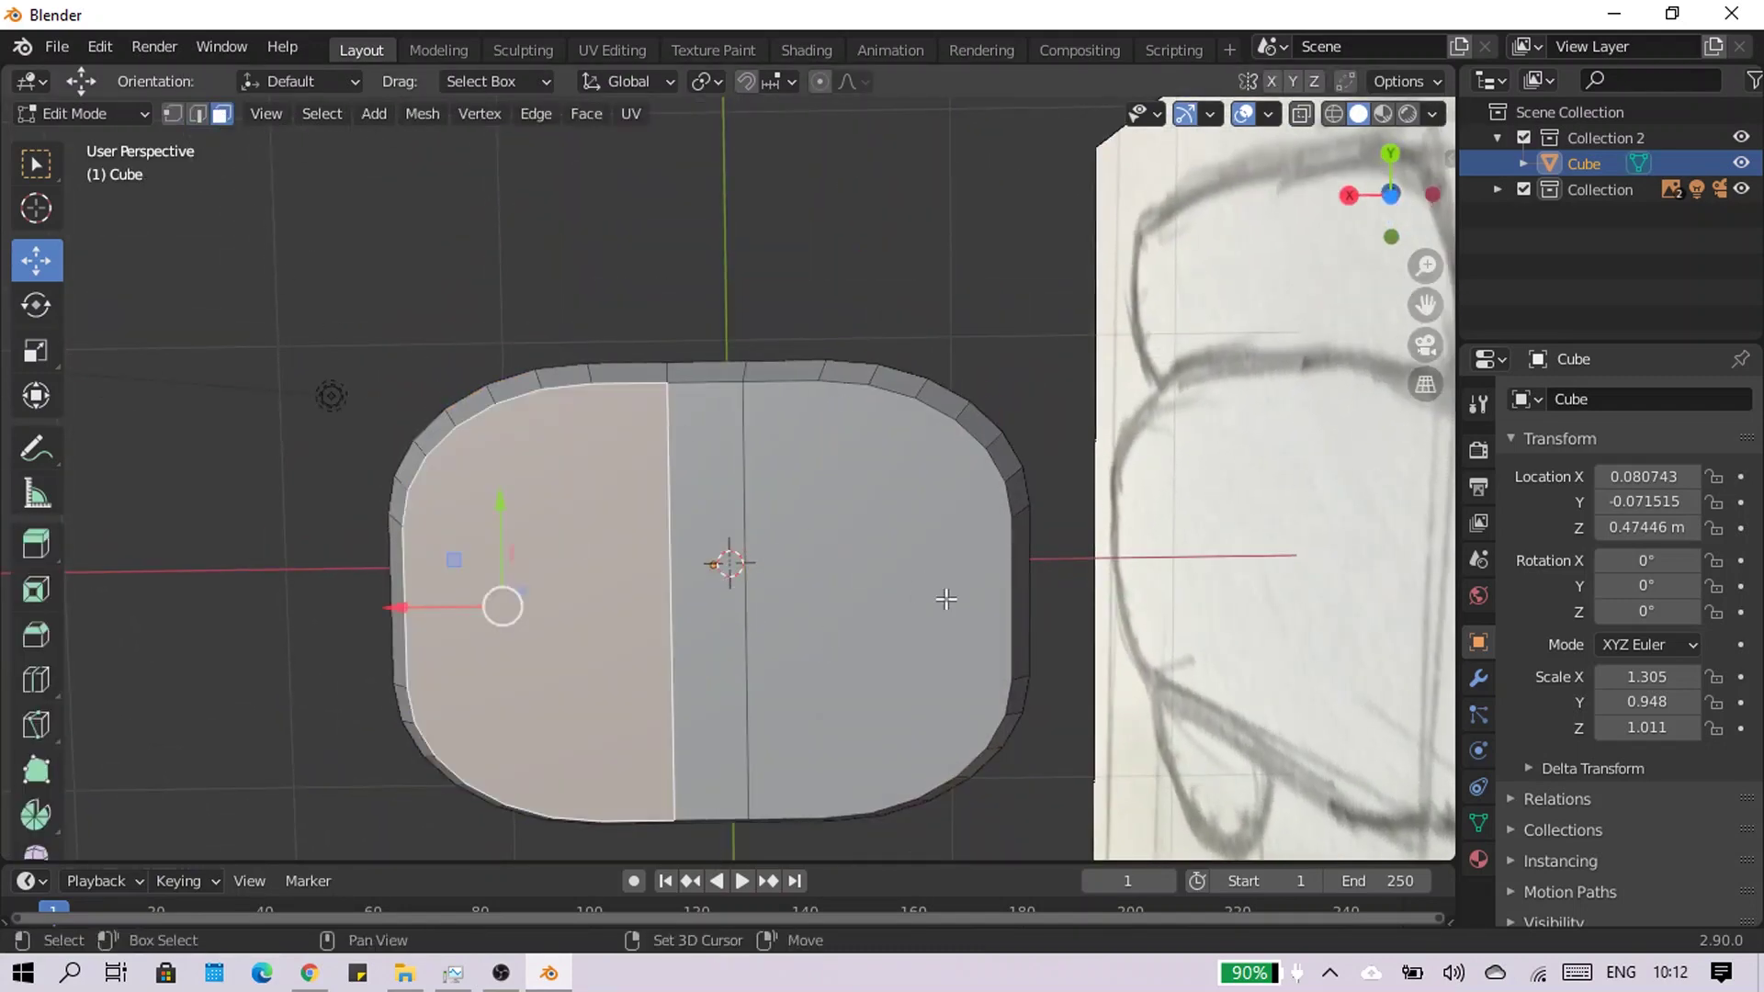
{"action": "left_click", "coordinate": [945, 599], "text": "shift"}
{"action": "middle_click_drag", "start_coordinate": [1044, 465], "coordinate": [1062, 597]}
{"action": "scroll", "coordinate": [1163, 443], "scroll_direction": "down", "scroll_amount": 4}
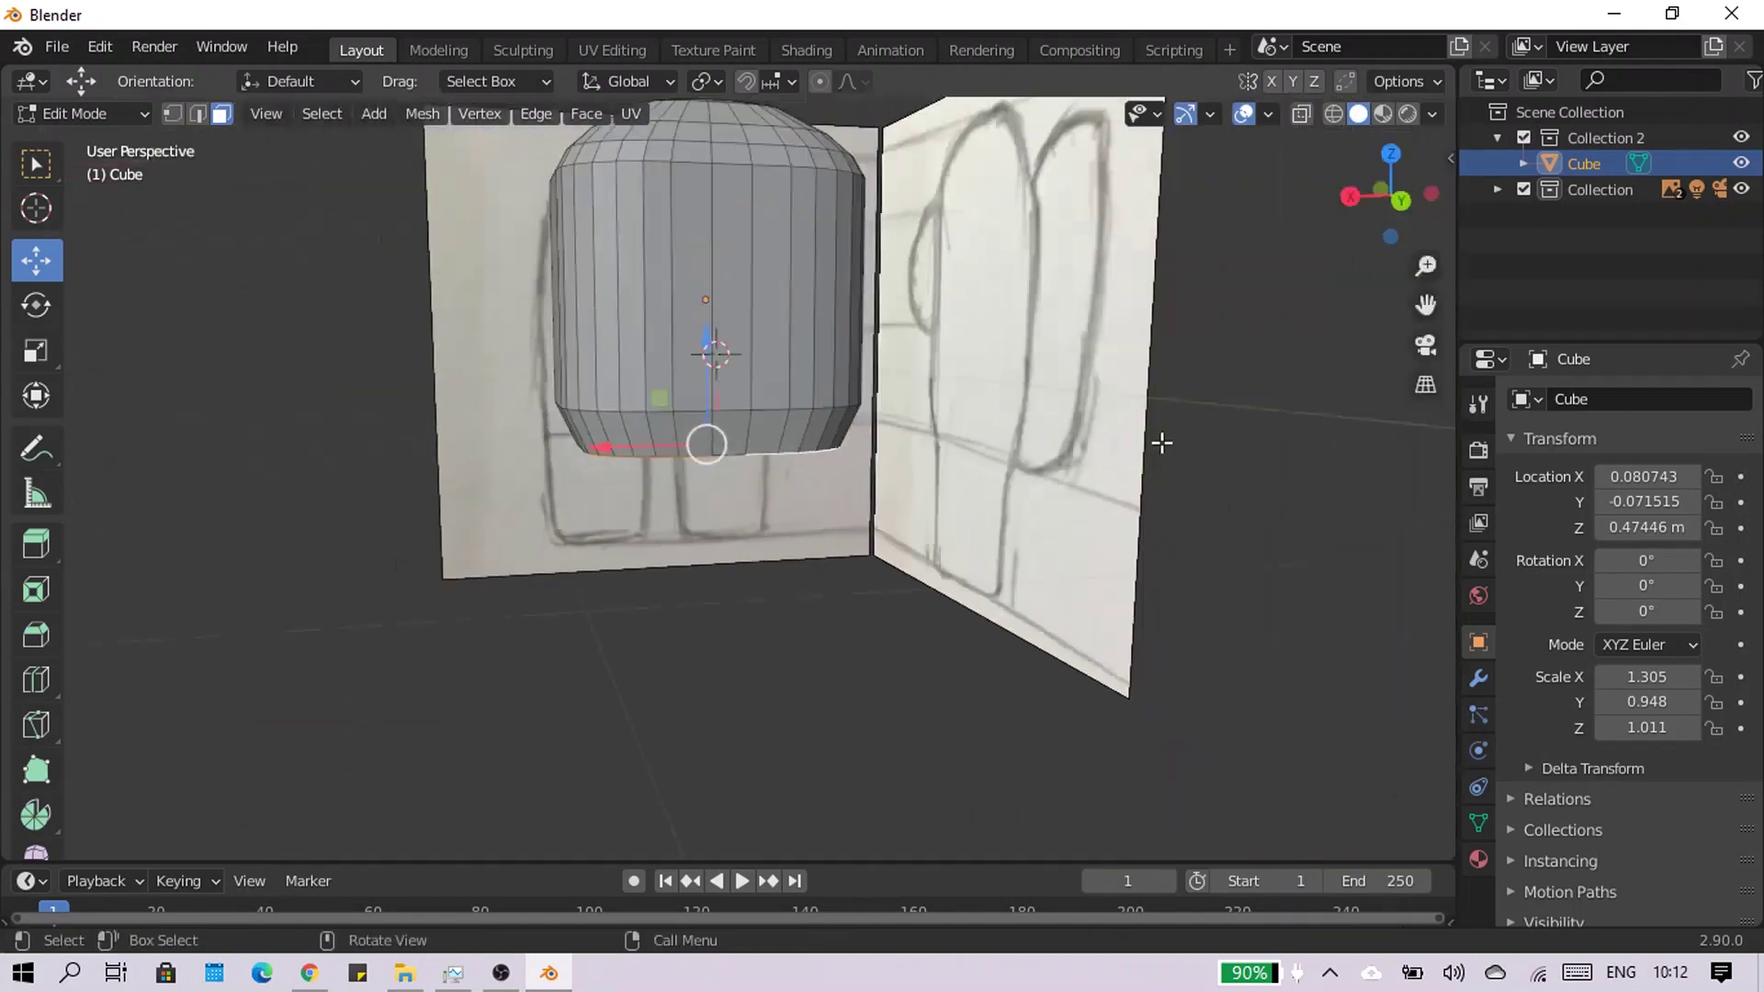
{"action": "left_click", "coordinate": [1350, 197]}
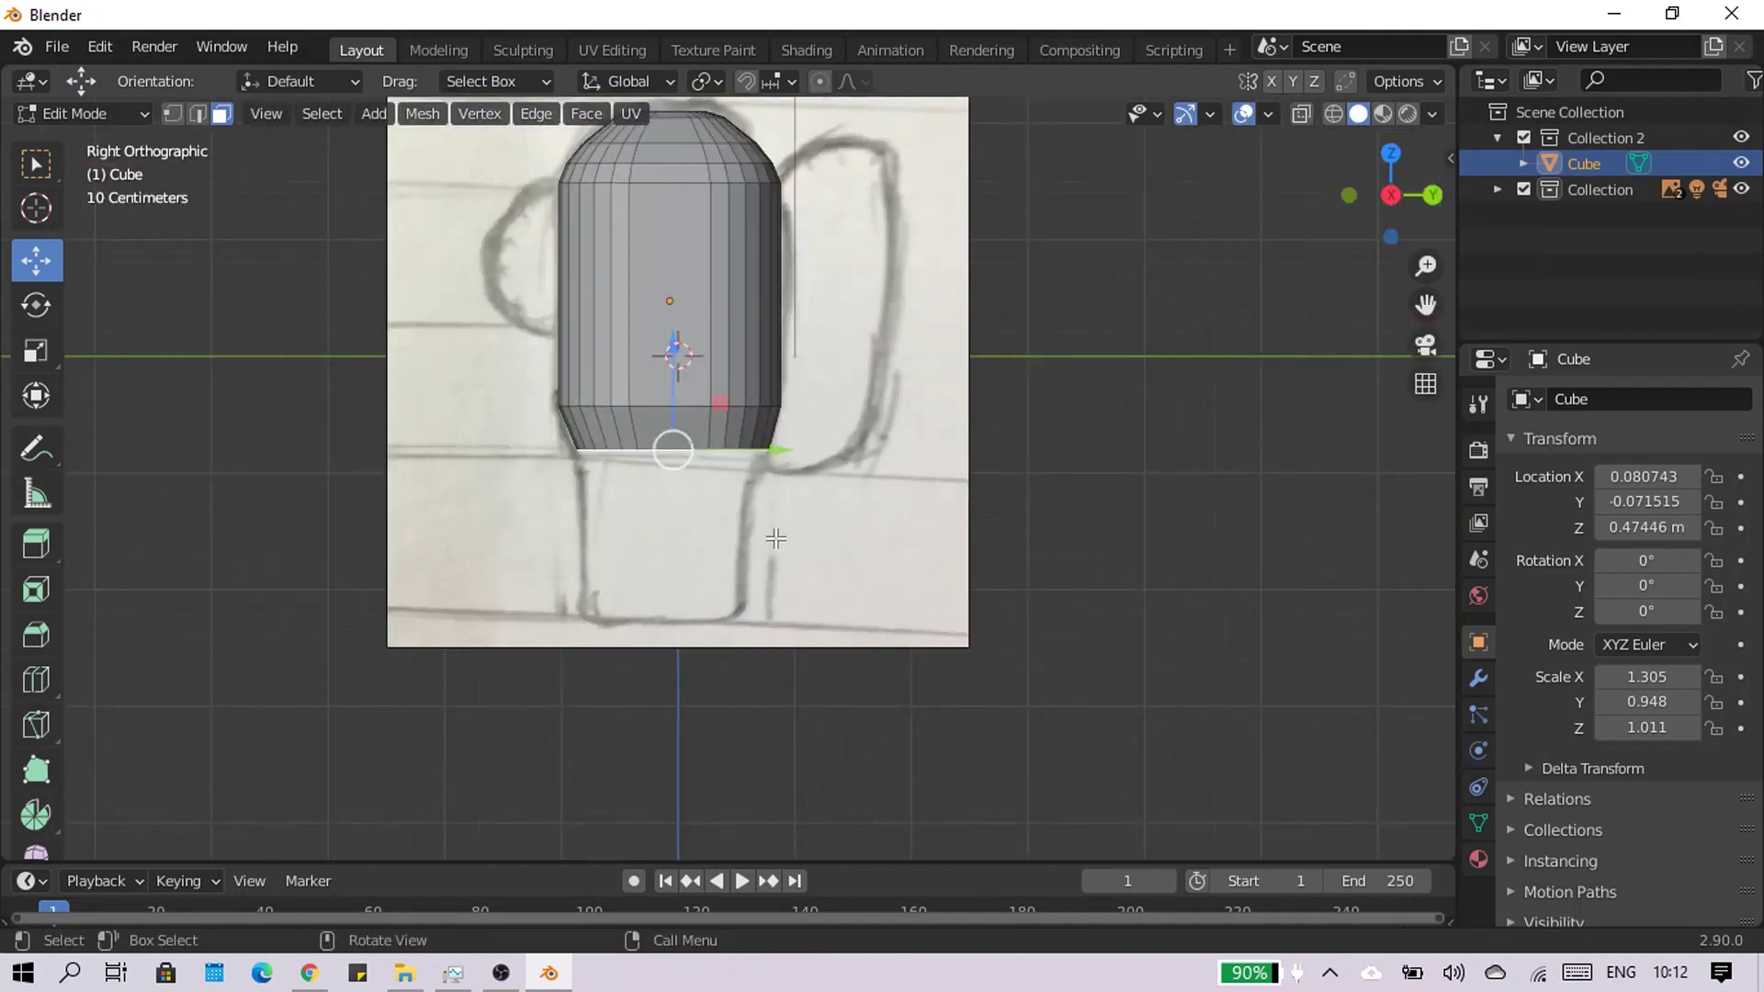
Extrude the crewmate's bottom cap faces downward into two legs
{"action": "key", "text": "e"}
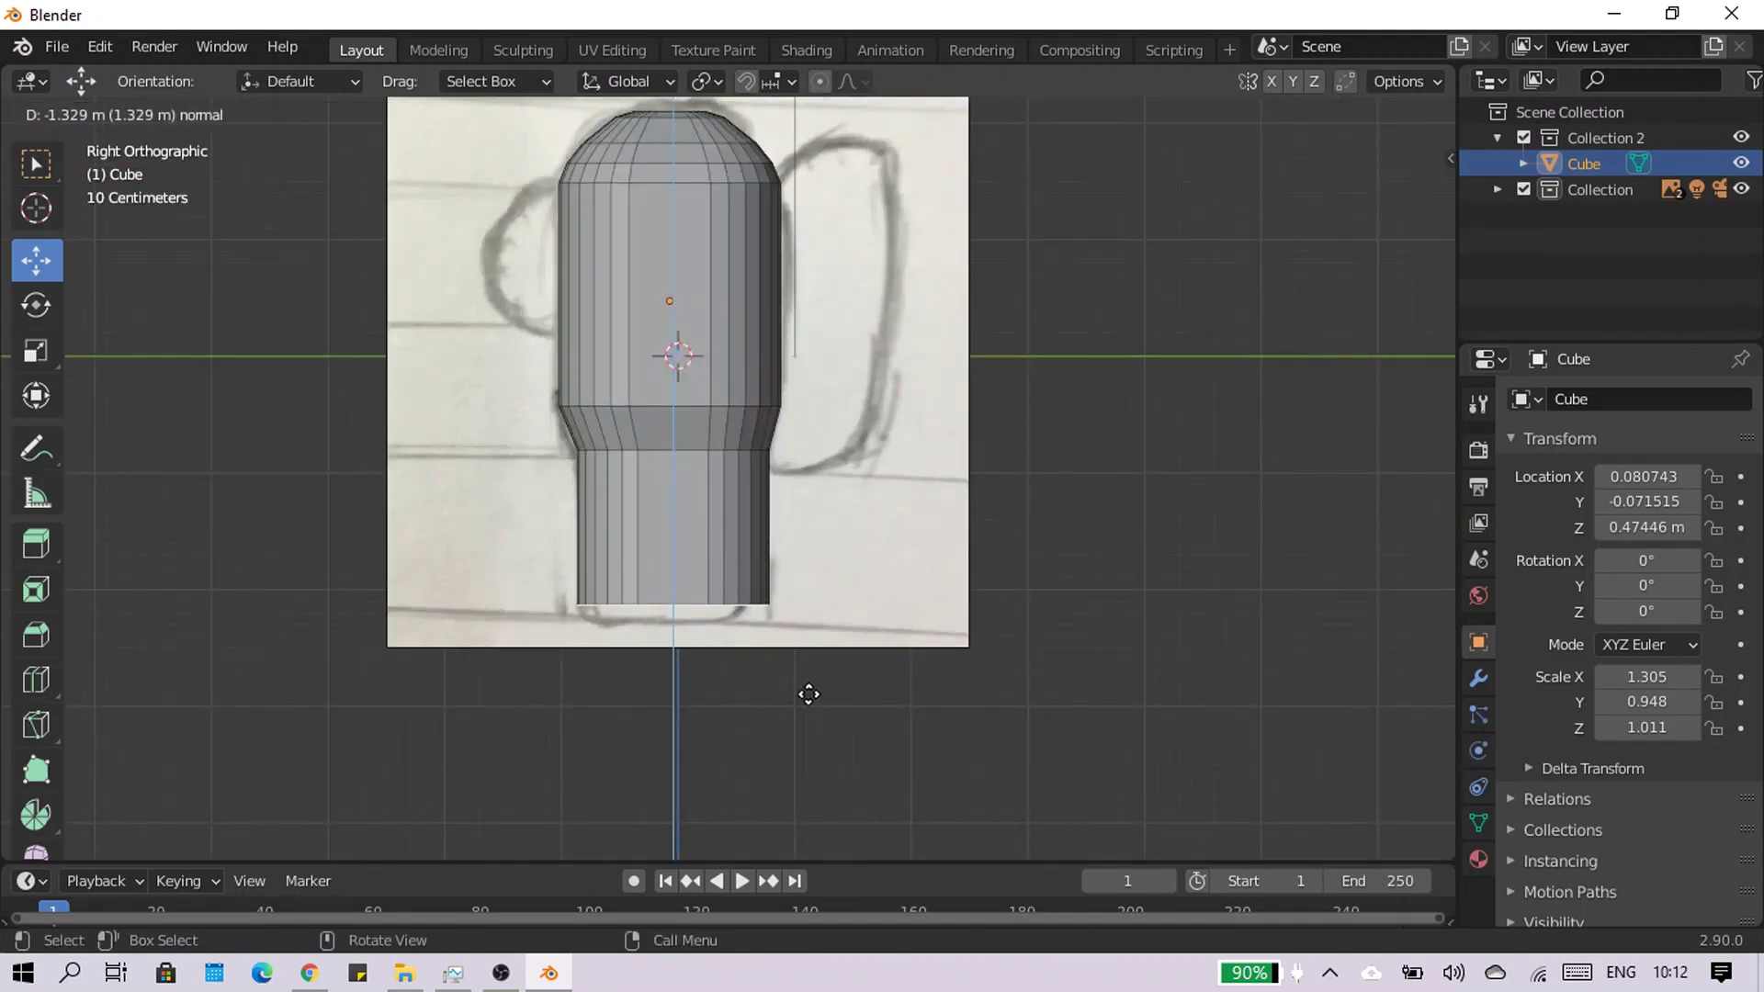
{"action": "left_click", "coordinate": [839, 710]}
{"action": "mouse_move", "coordinate": [839, 710]}
{"action": "middle_mouse_down"}
{"action": "mouse_move", "coordinate": [658, 624]}
{"action": "mouse_move", "coordinate": [702, 555]}
{"action": "middle_mouse_up"}
Bevel the edges along the gap between the legs to round them
{"action": "key", "text": "2"}
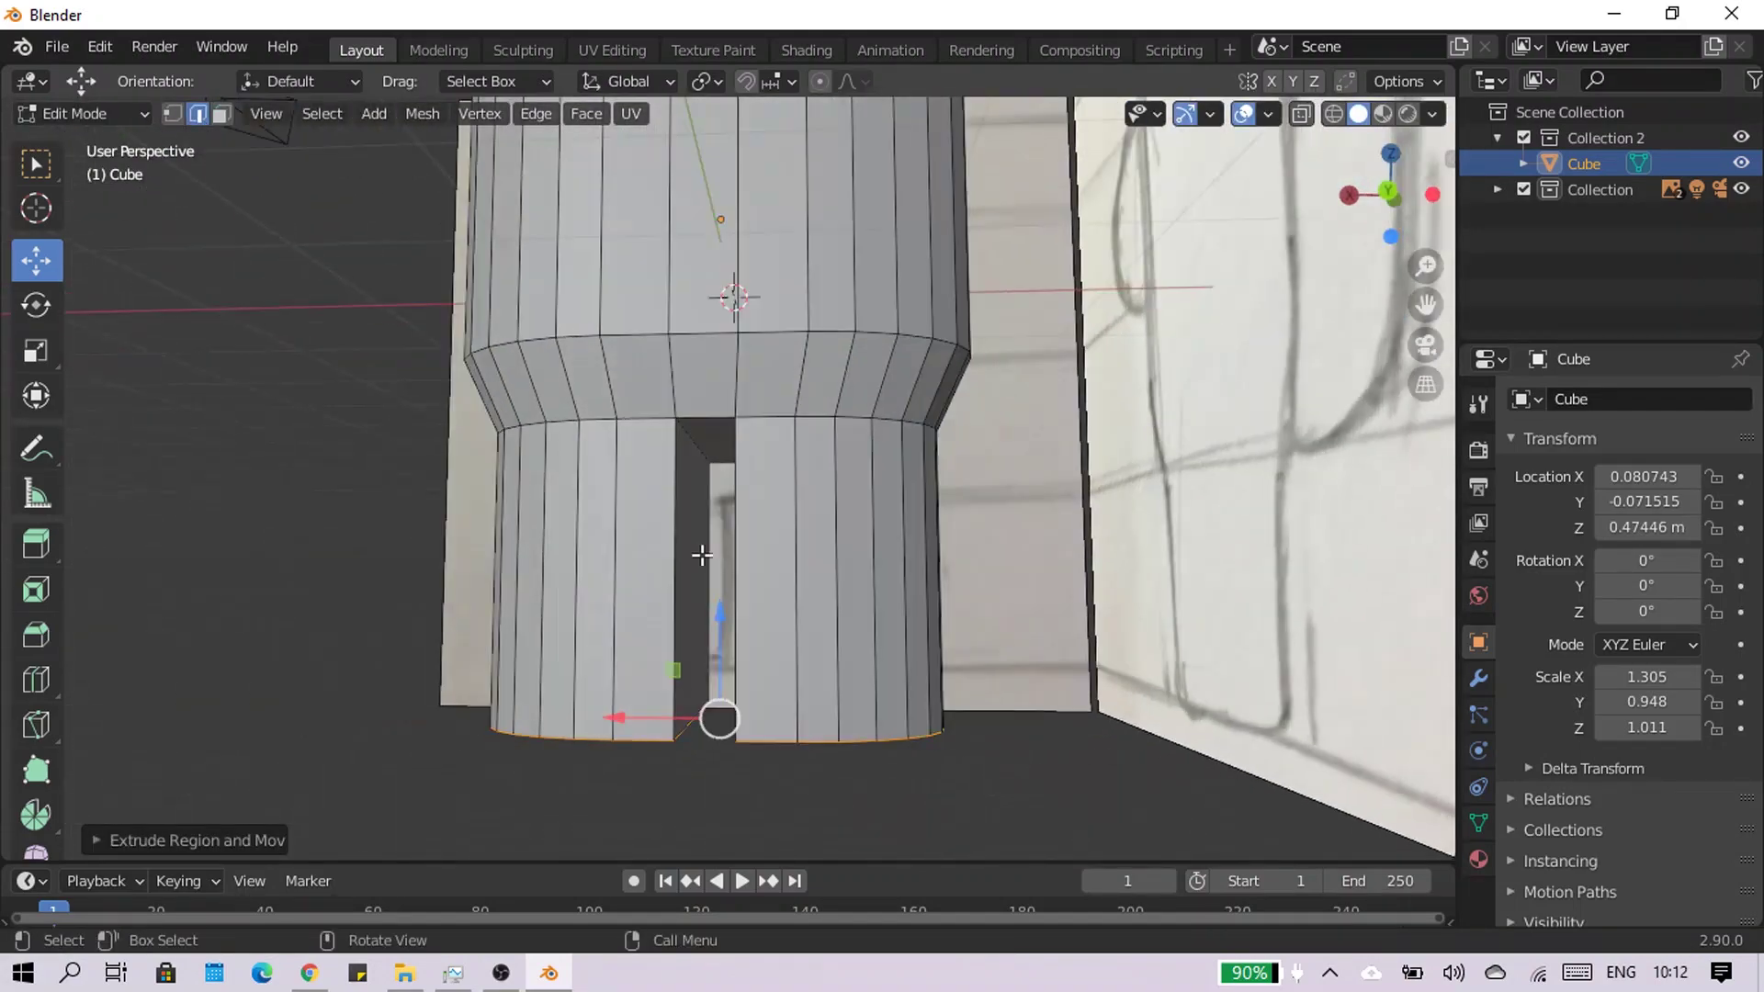
{"action": "middle_click_drag", "start_coordinate": [734, 628], "coordinate": [649, 571]}
{"action": "key", "text": "ctrl+b"}
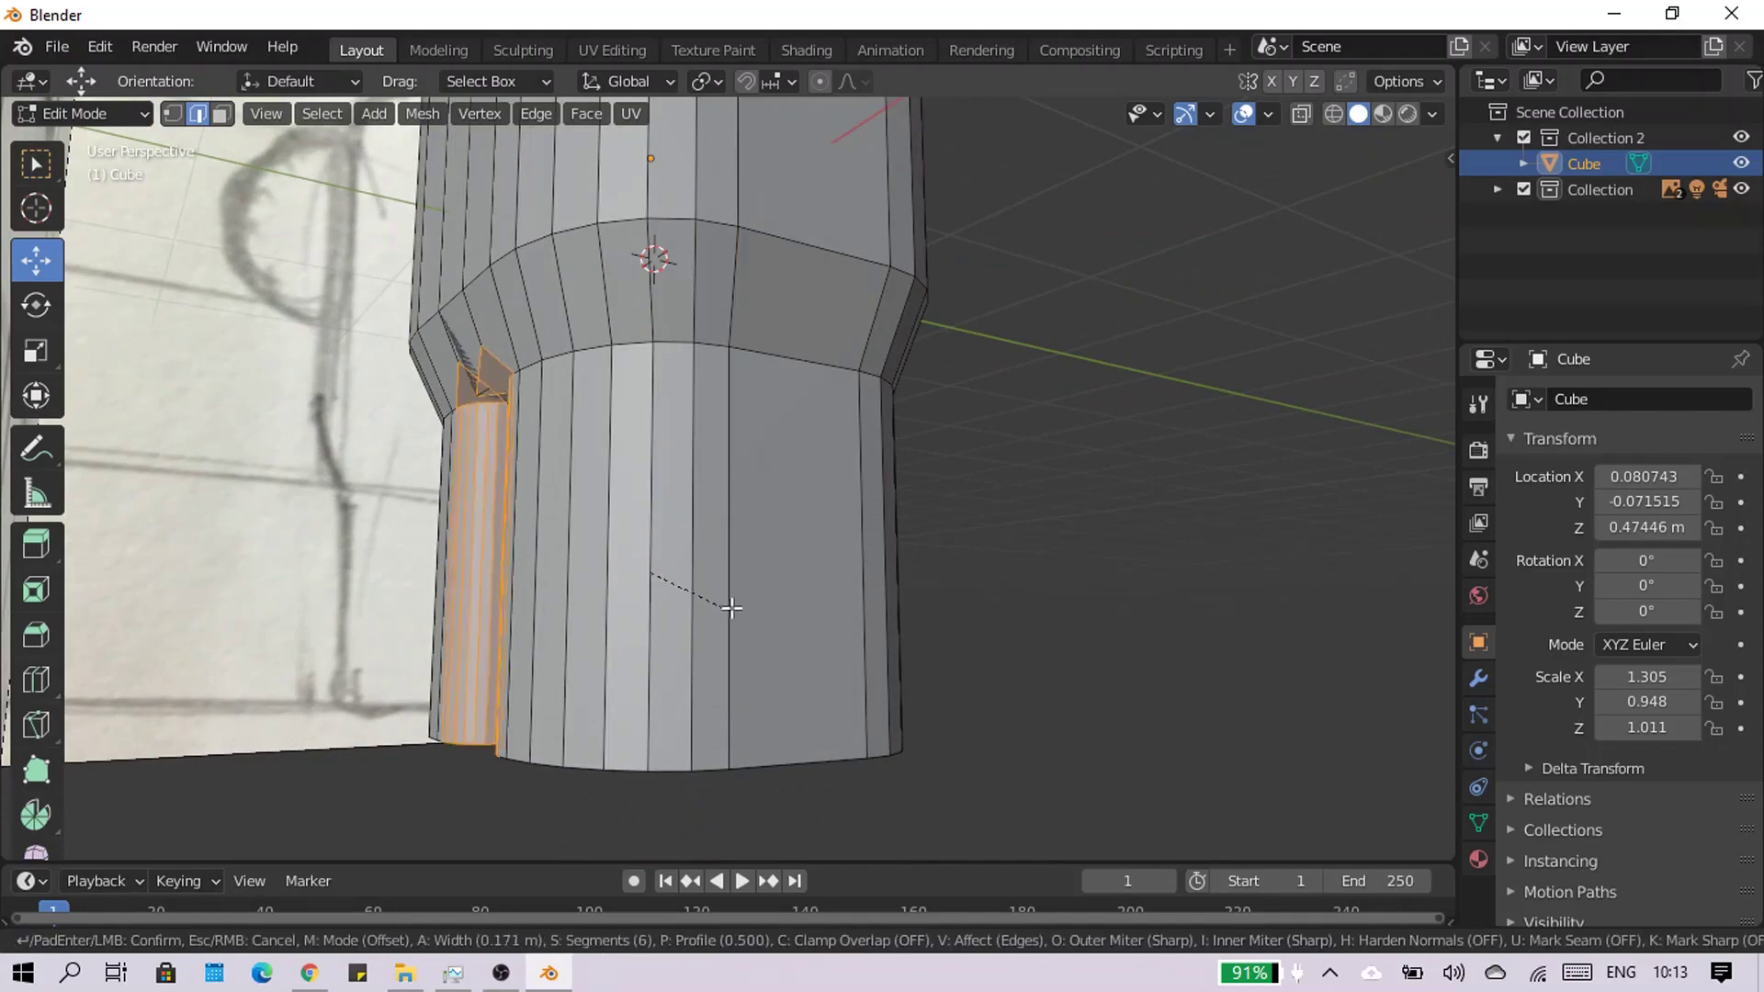
{"action": "left_click", "coordinate": [768, 614]}
{"action": "key", "text": "ctrl+z"}
{"action": "mouse_move", "coordinate": [768, 614]}
{"action": "middle_mouse_down"}
{"action": "mouse_move", "coordinate": [919, 643]}
{"action": "mouse_move", "coordinate": [875, 377]}
{"action": "mouse_move", "coordinate": [792, 493]}
{"action": "middle_mouse_up"}
{"action": "key", "text": "ctrl+b"}
{"action": "left_click", "coordinate": [953, 697]}
{"action": "key", "text": "ctrl+z"}
{"action": "key", "text": "ctrl+b"}
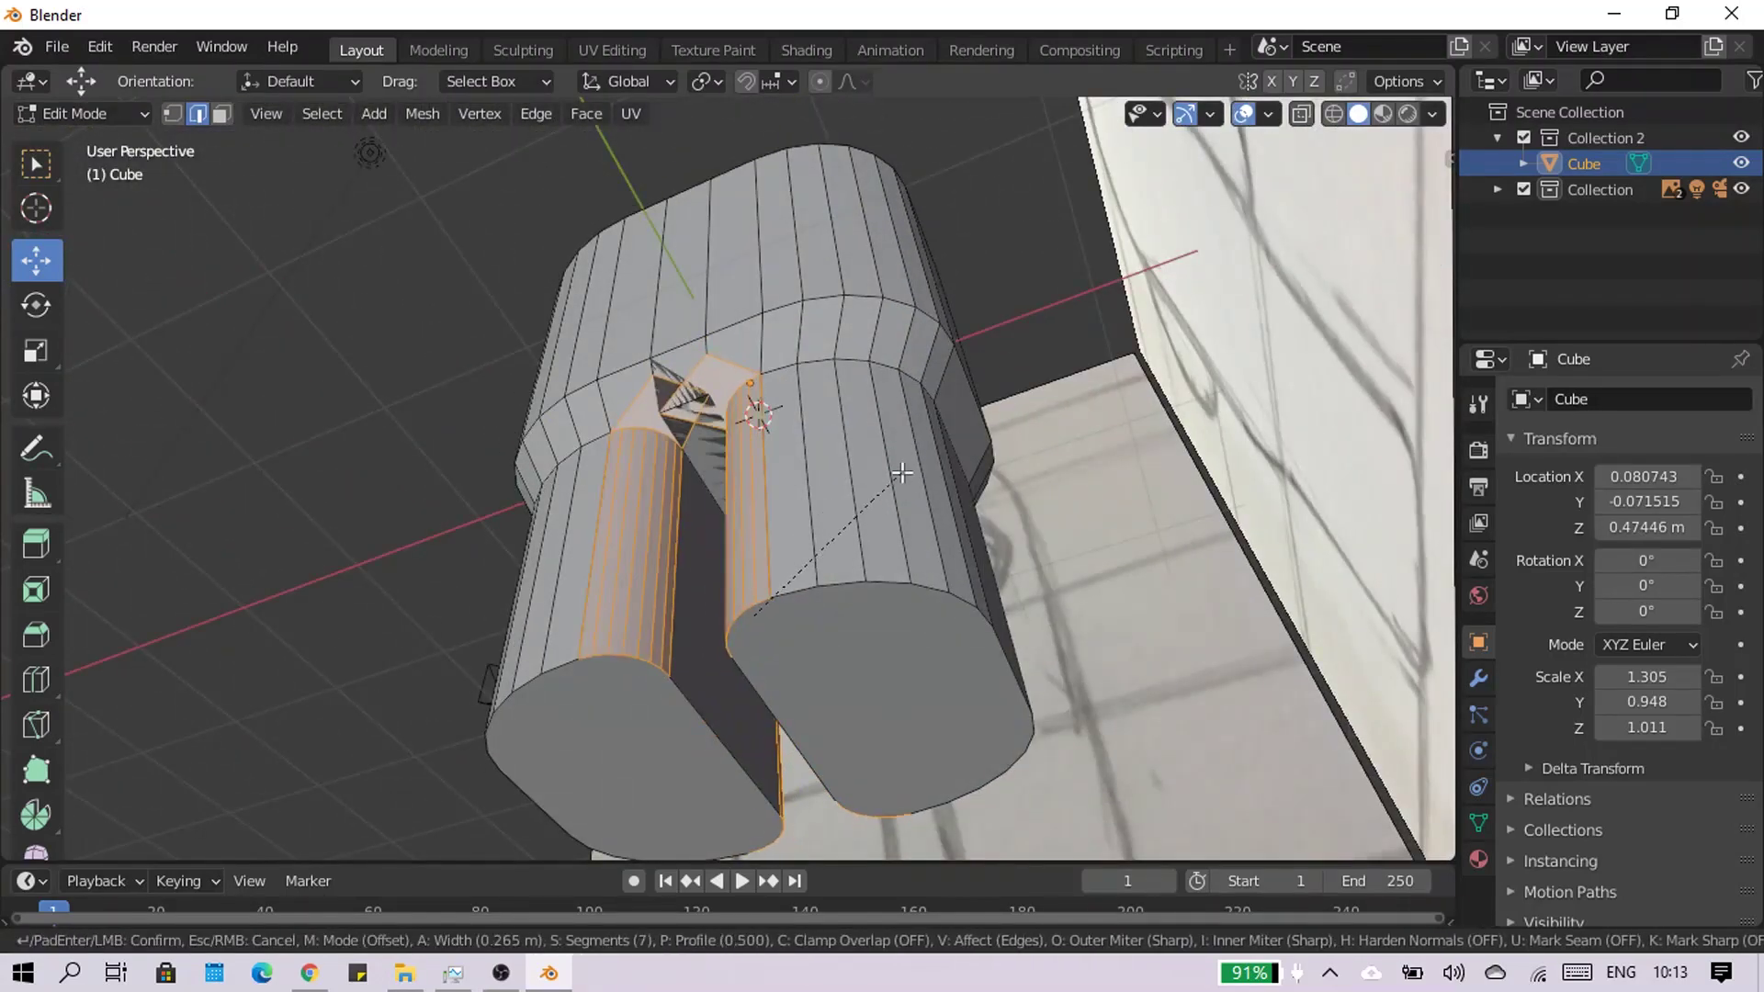
{"action": "left_click", "coordinate": [921, 461]}
{"action": "middle_click_drag", "start_coordinate": [921, 462], "coordinate": [611, 225]}
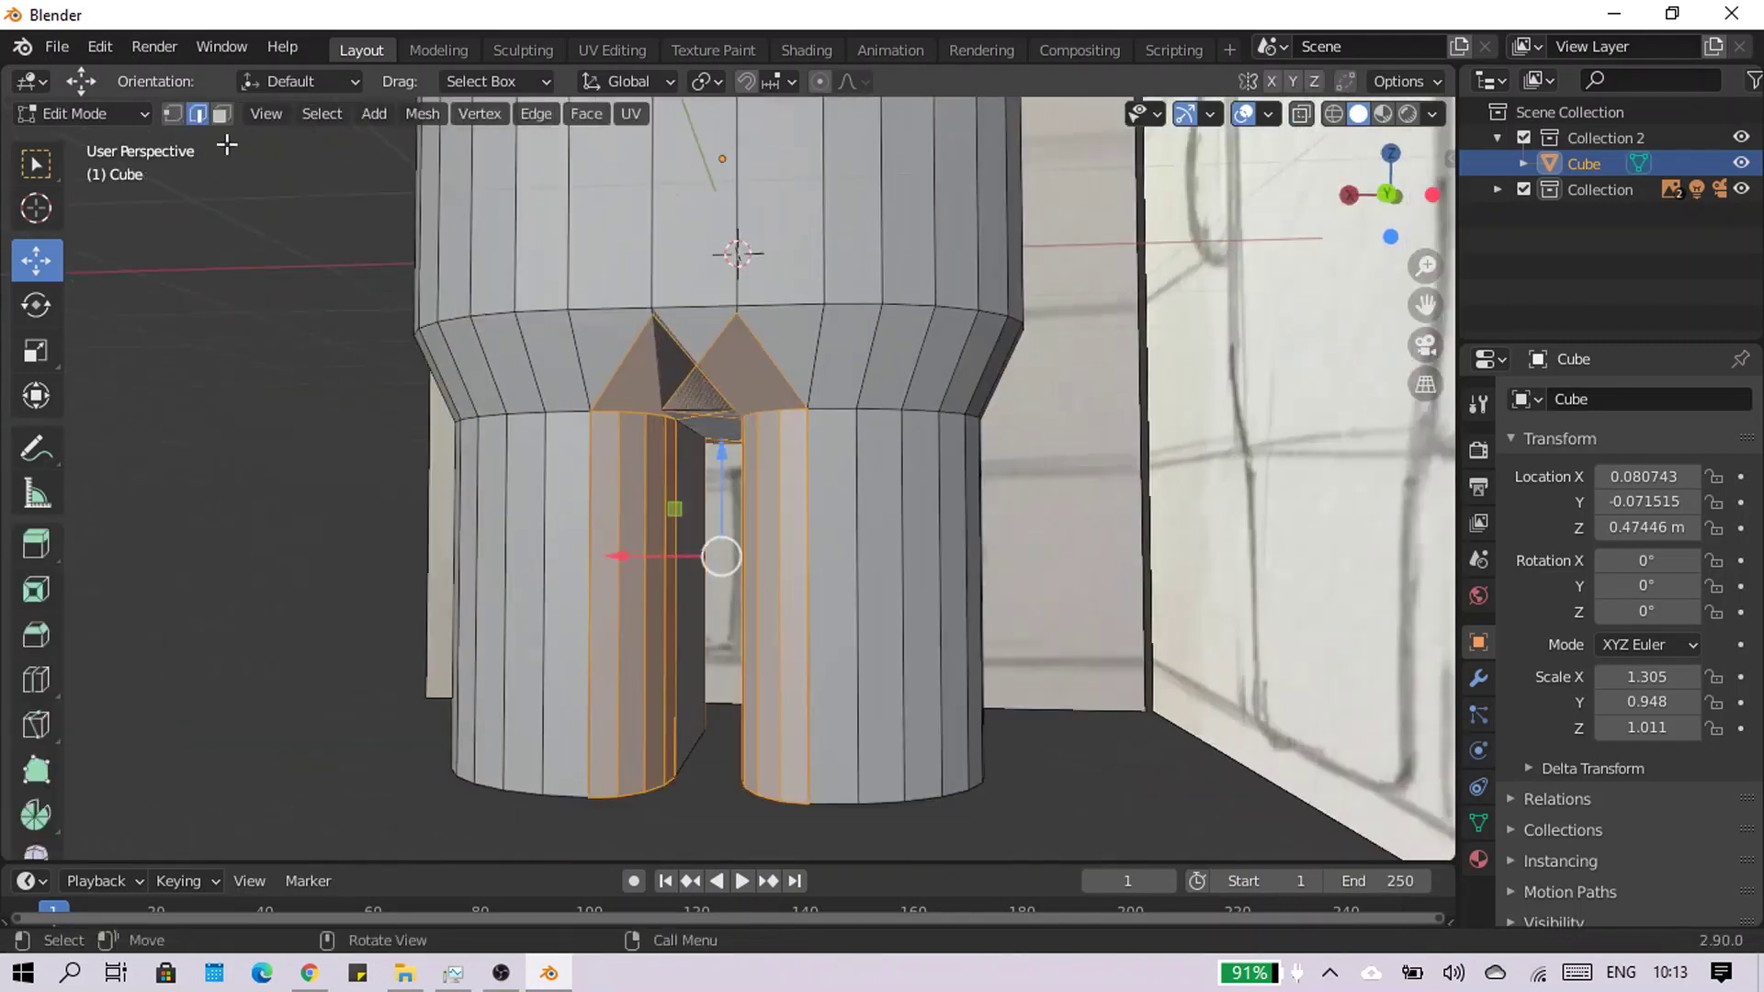
Lower the left and right notch vertices and shift them sideways to begin the crotch notch
{"action": "left_click", "coordinate": [612, 221]}
{"action": "key", "text": "g"}
{"action": "key", "text": "z"}
{"action": "left_click", "coordinate": [646, 251]}
{"action": "left_click", "coordinate": [741, 215]}
{"action": "key", "text": "g"}
{"action": "key", "text": "z"}
{"action": "left_click", "coordinate": [737, 366]}
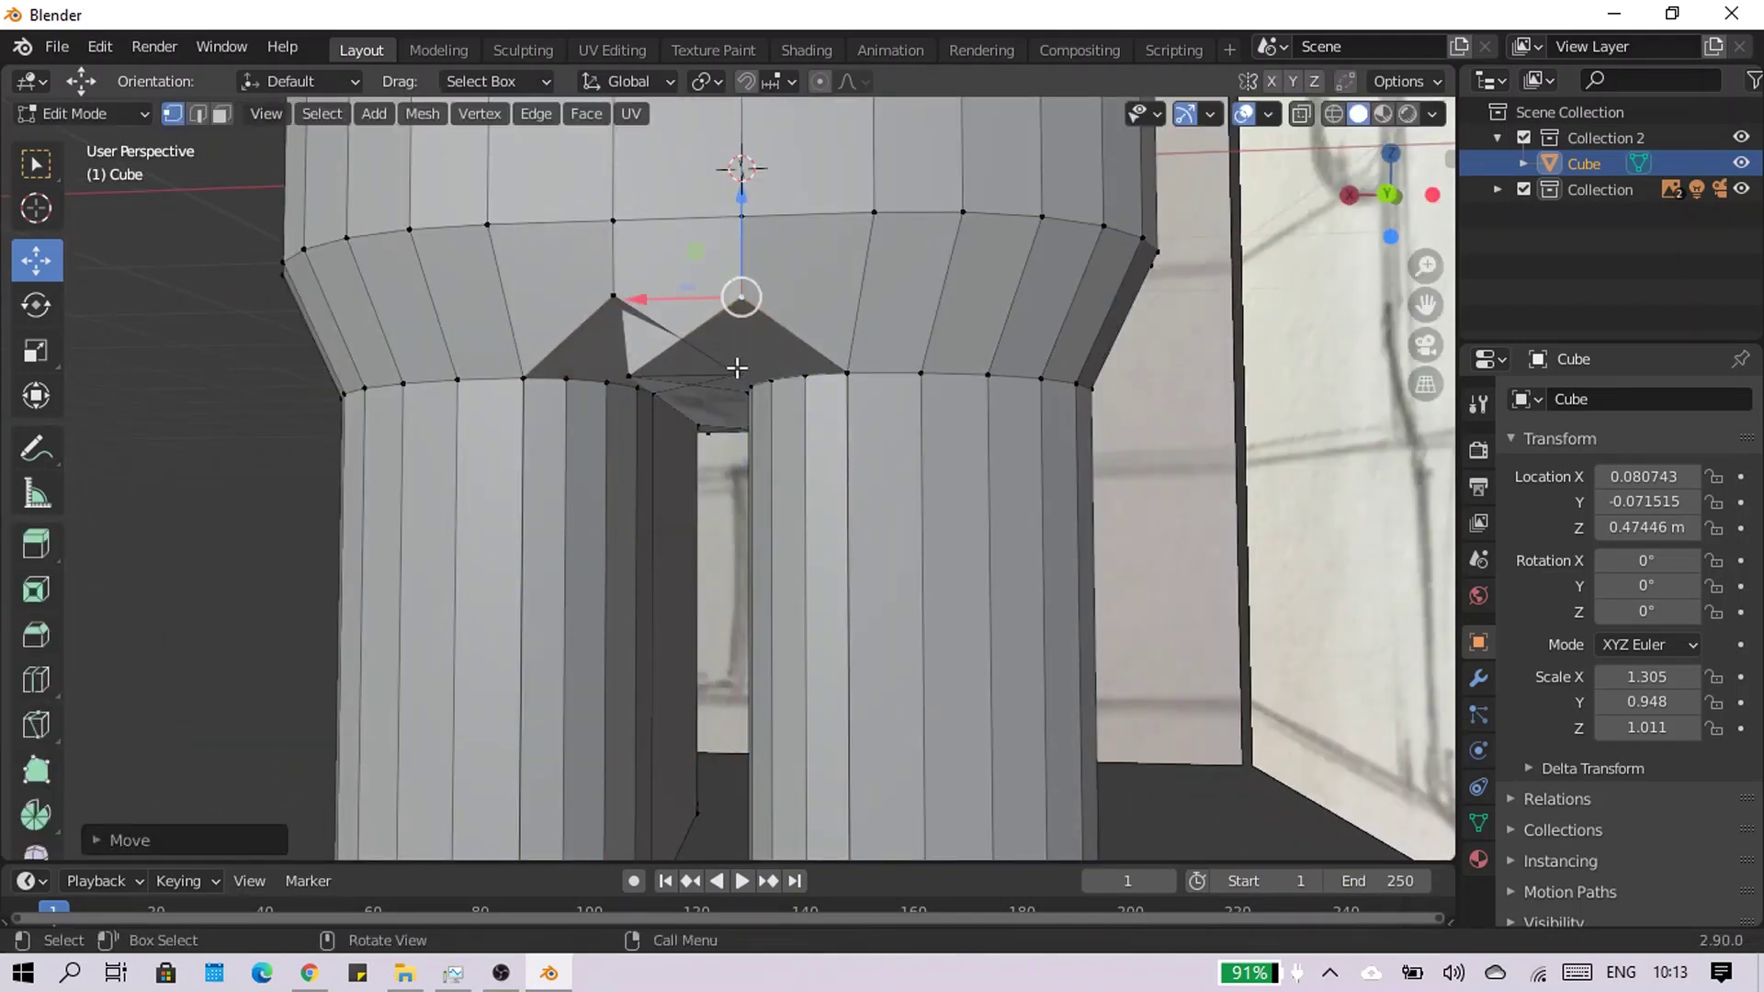
{"action": "key", "text": "g"}
{"action": "key", "text": "x"}
{"action": "left_click", "coordinate": [692, 398]}
{"action": "scroll", "coordinate": [679, 377], "scroll_direction": "up", "scroll_amount": 3}
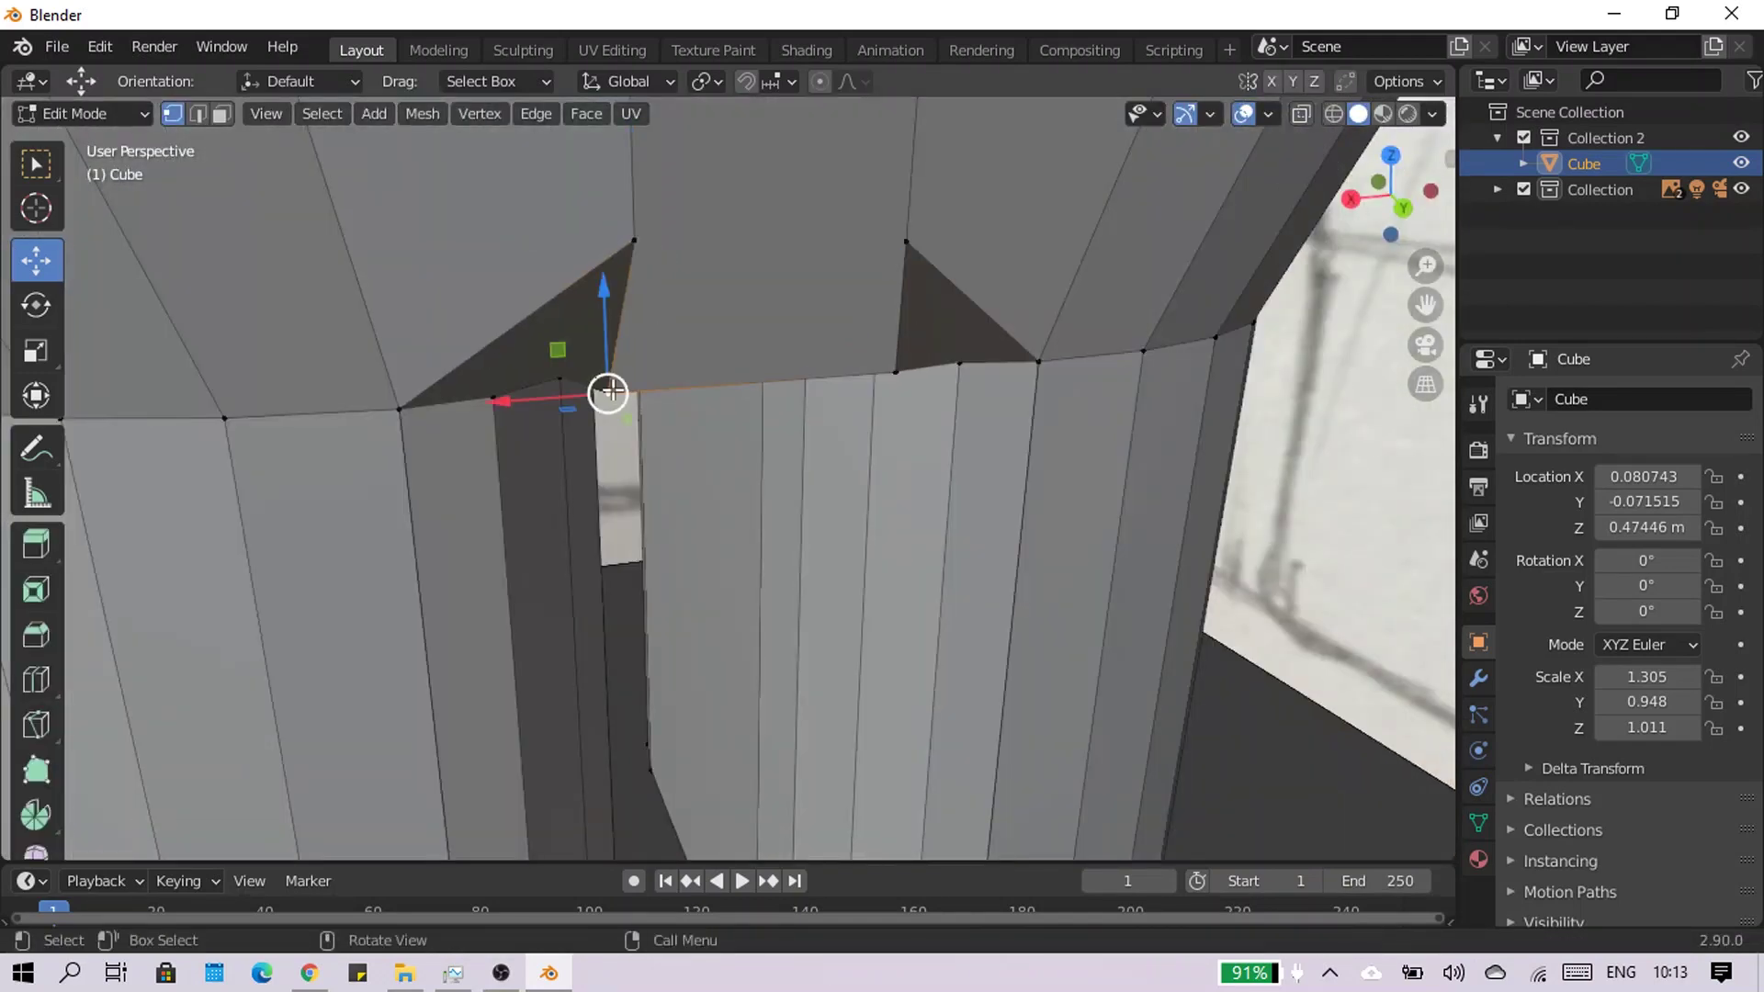
{"action": "key", "text": "g"}
{"action": "key", "text": "z"}
{"action": "key", "text": "ctrl+KP_1"}
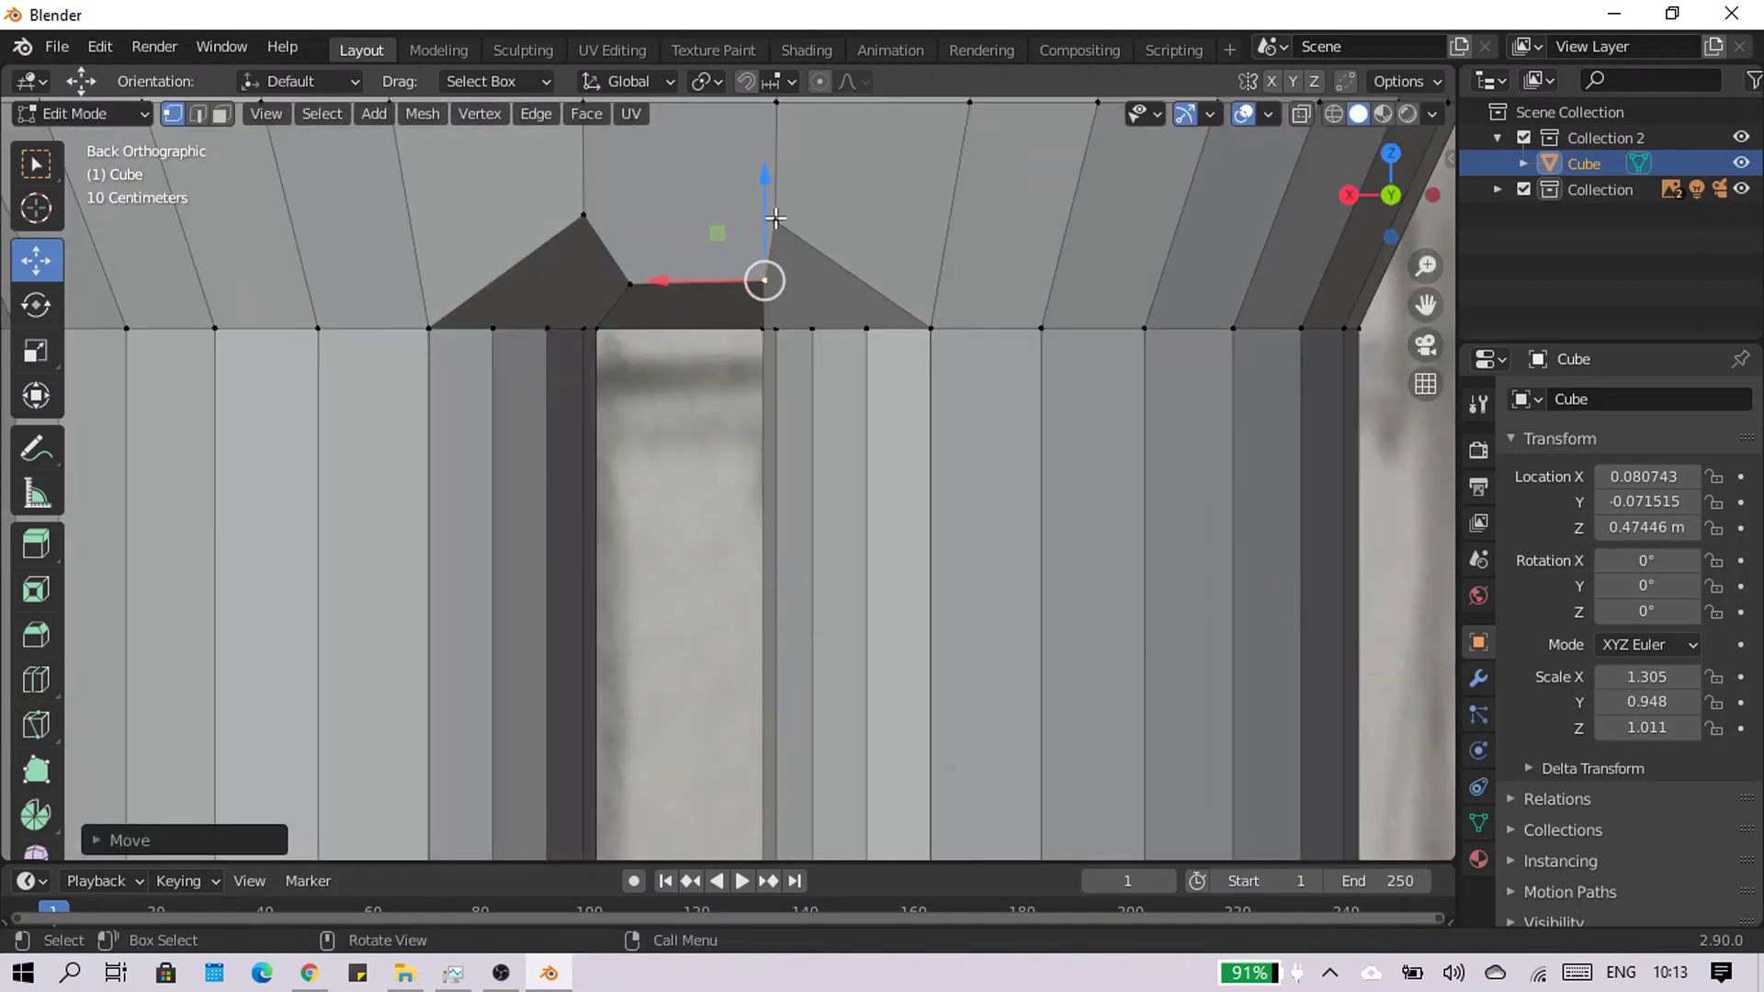
Shift the notch vertices along X from the back view, with reference planes hidden
{"action": "left_click", "coordinate": [821, 207]}
{"action": "left_click", "coordinate": [615, 283]}
{"action": "key", "text": "g"}
{"action": "key", "text": "x"}
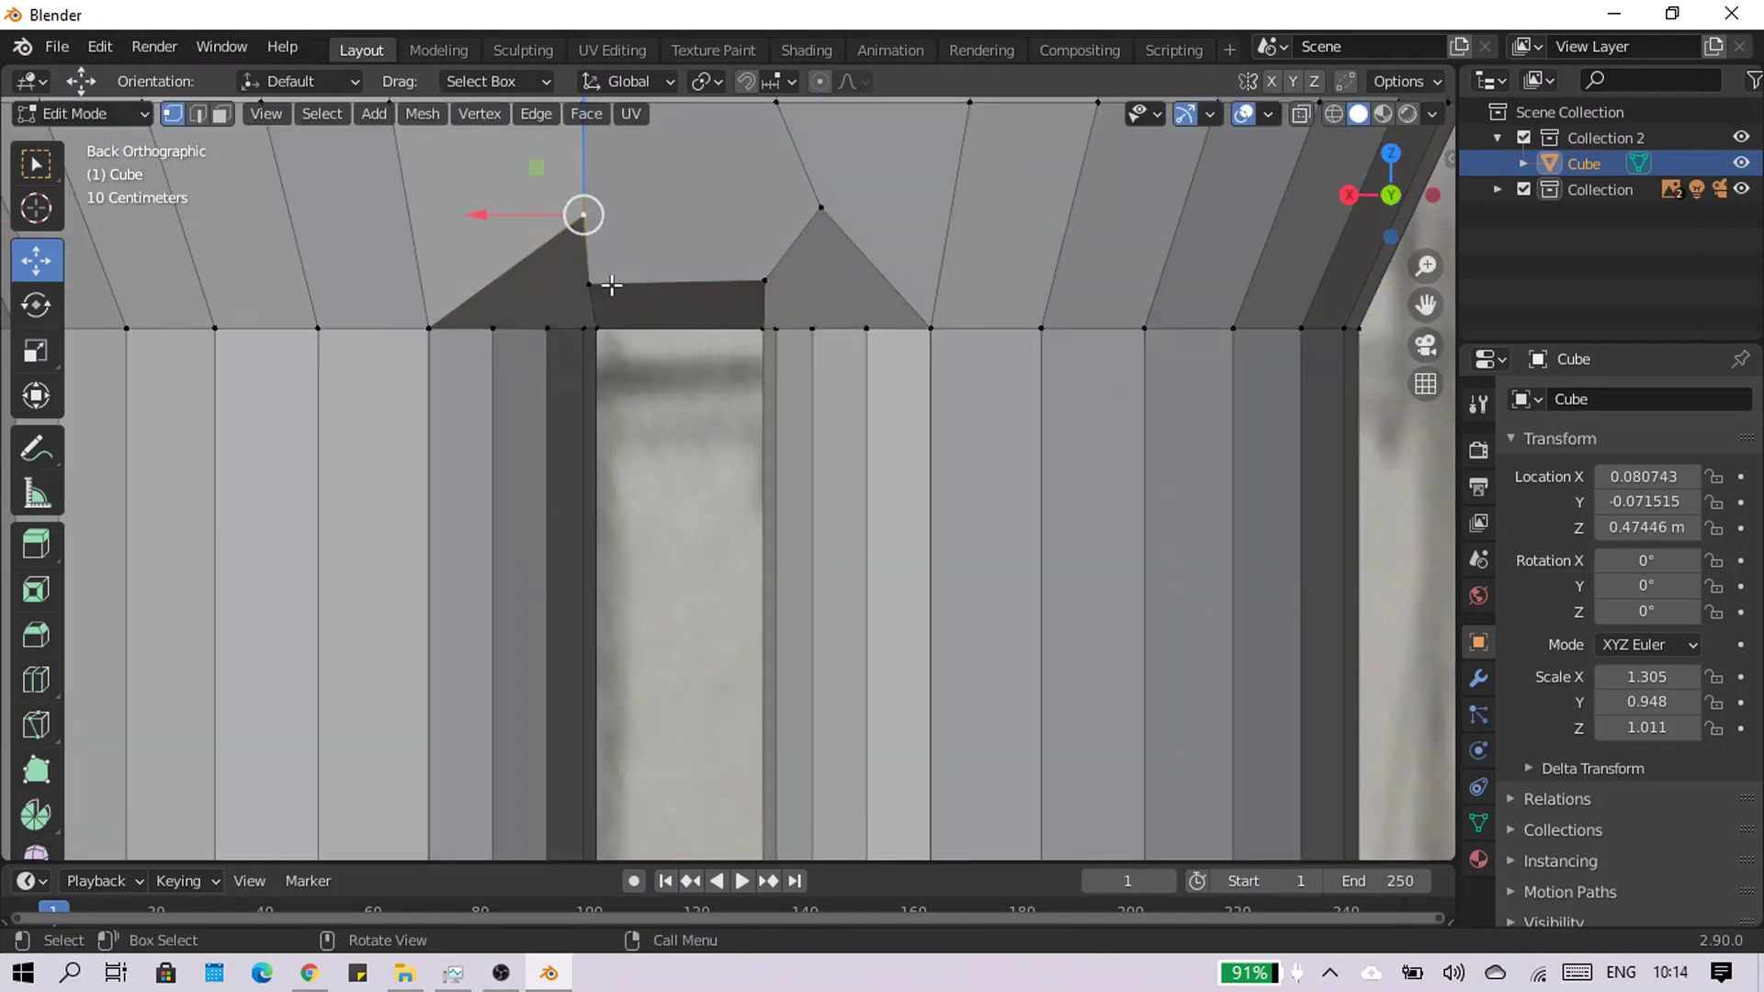
{"action": "left_click", "coordinate": [558, 321]}
{"action": "left_click", "coordinate": [610, 199]}
{"action": "middle_click_drag", "start_coordinate": [610, 200], "coordinate": [874, 433]}
{"action": "left_click", "coordinate": [1523, 189]}
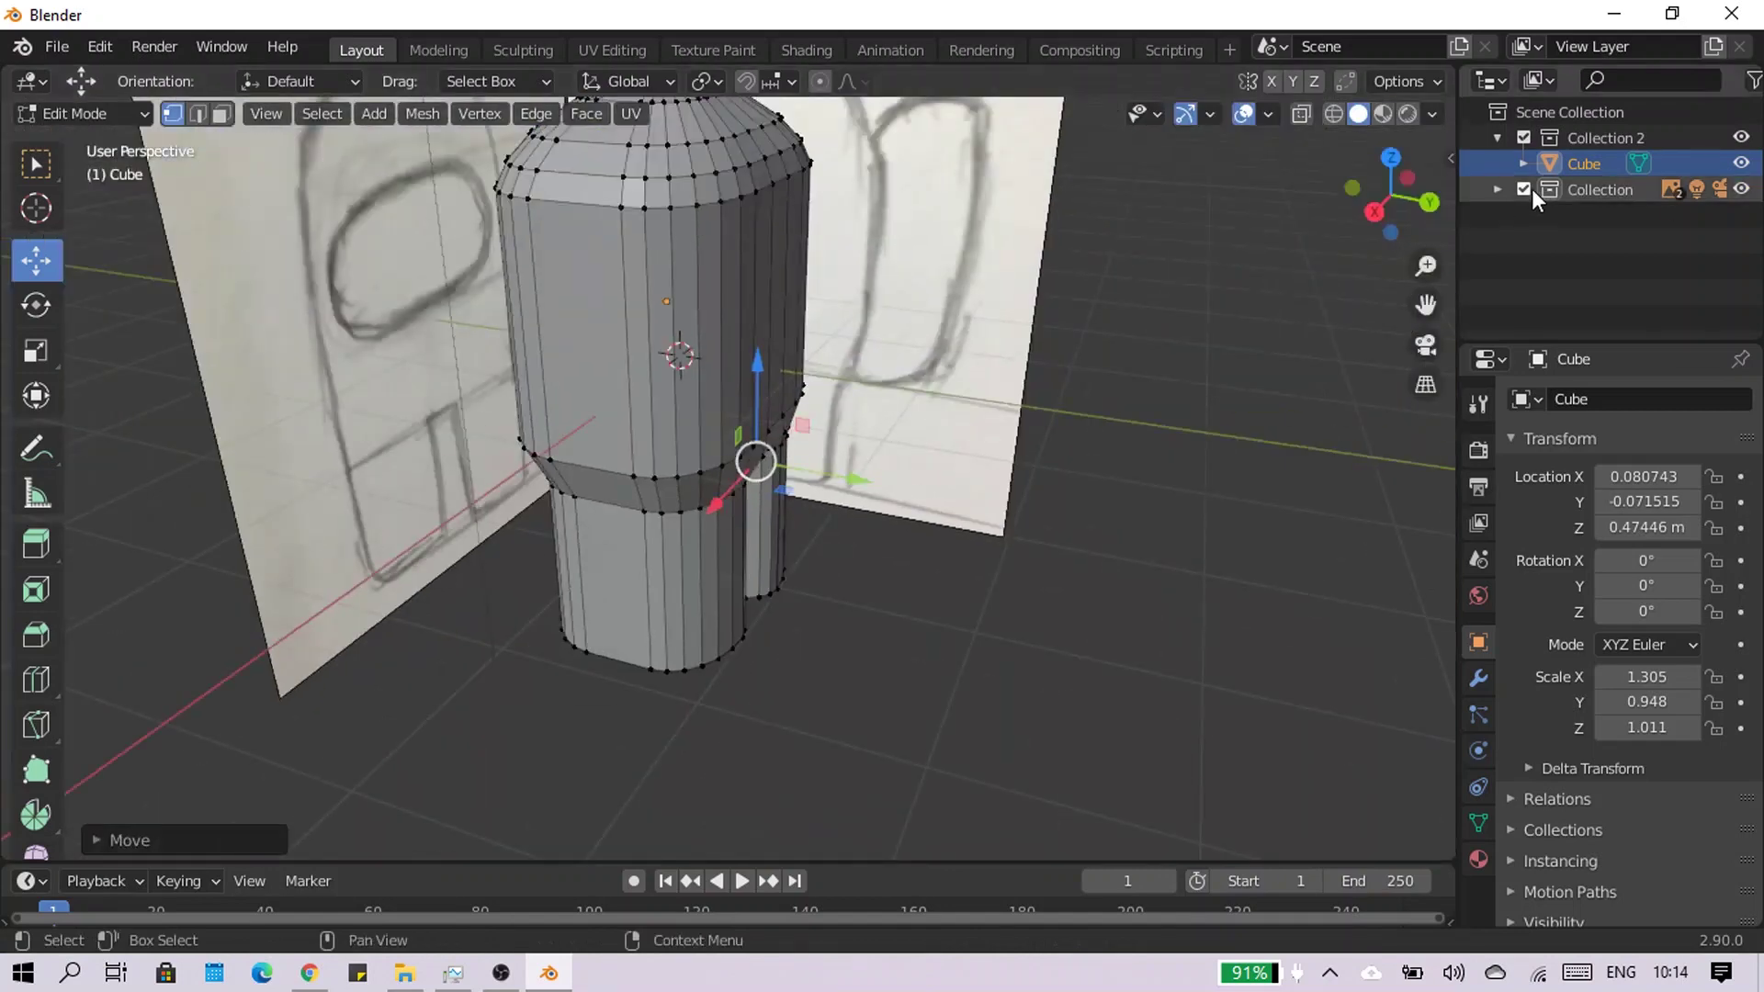
{"action": "middle_click_drag", "start_coordinate": [1195, 276], "coordinate": [1000, 295]}
{"action": "scroll", "coordinate": [816, 288], "scroll_direction": "up", "scroll_amount": 3}
{"action": "left_click", "coordinate": [825, 273]}
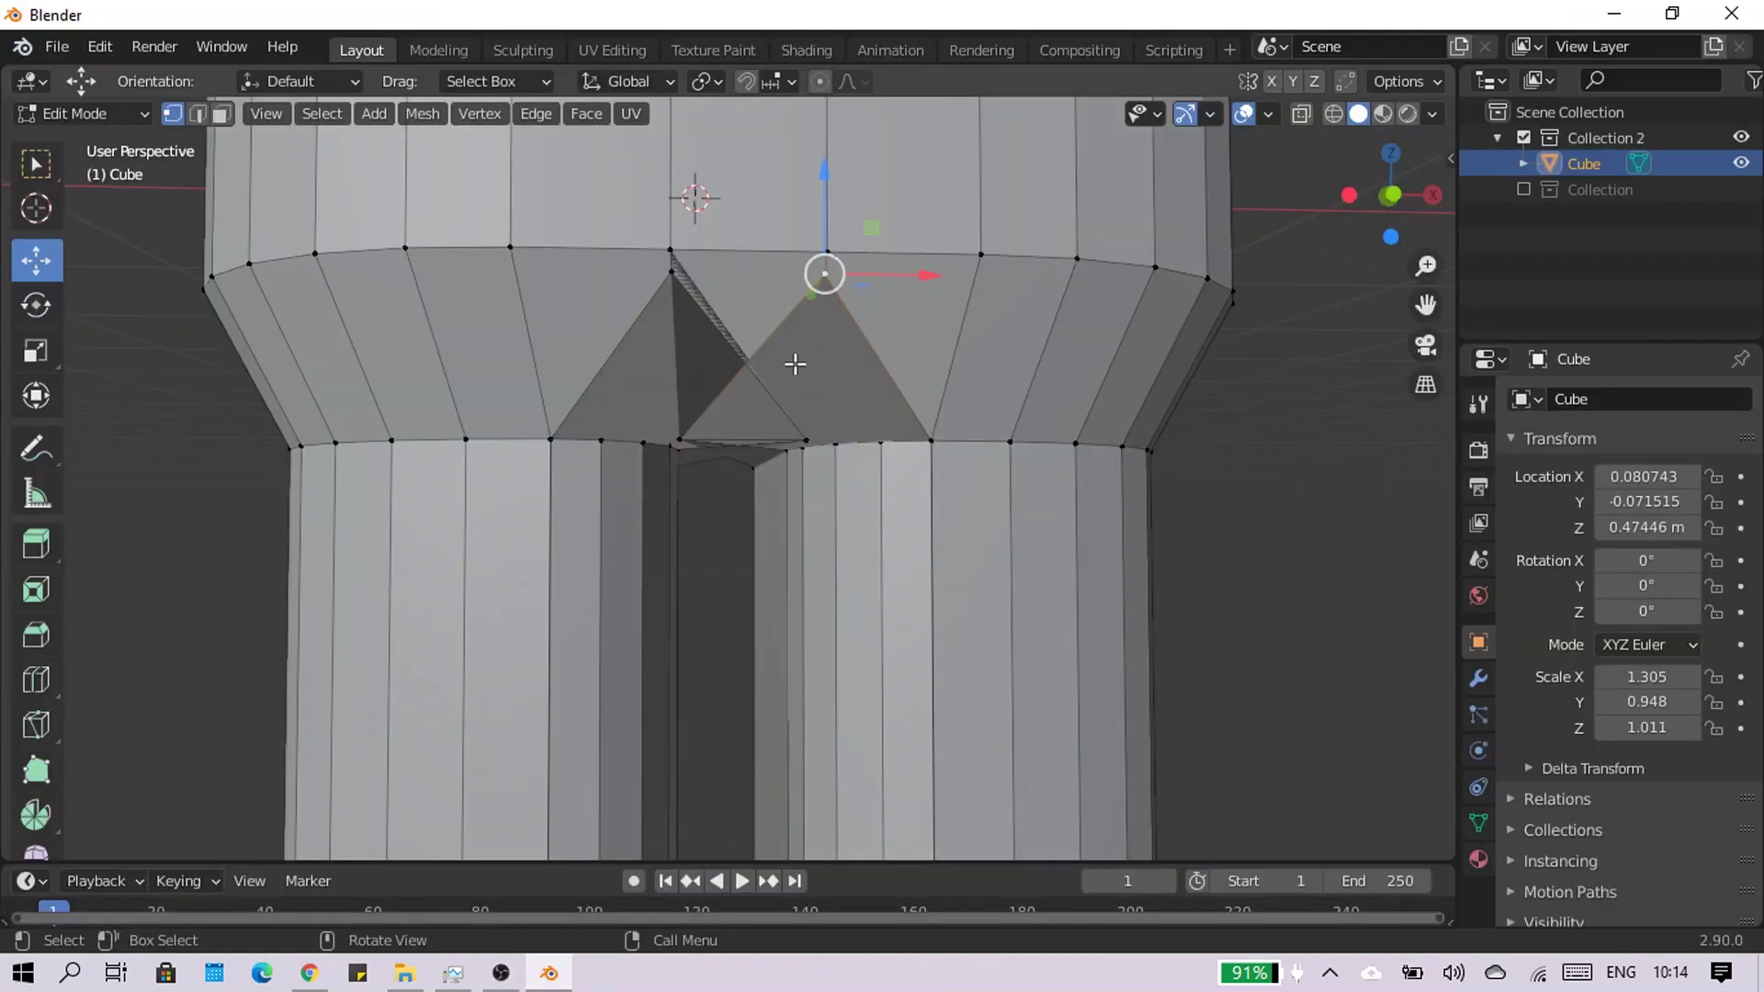
{"action": "middle_click_drag", "start_coordinate": [796, 362], "coordinate": [886, 311]}
{"action": "key", "text": "g"}
{"action": "left_click", "coordinate": [728, 498]}
{"action": "key", "text": "g"}
{"action": "key", "text": "x"}
{"action": "key", "text": "Escape"}
Move the top notch vertex along X to finish the triangular crotch notch
{"action": "left_click", "coordinate": [642, 256]}
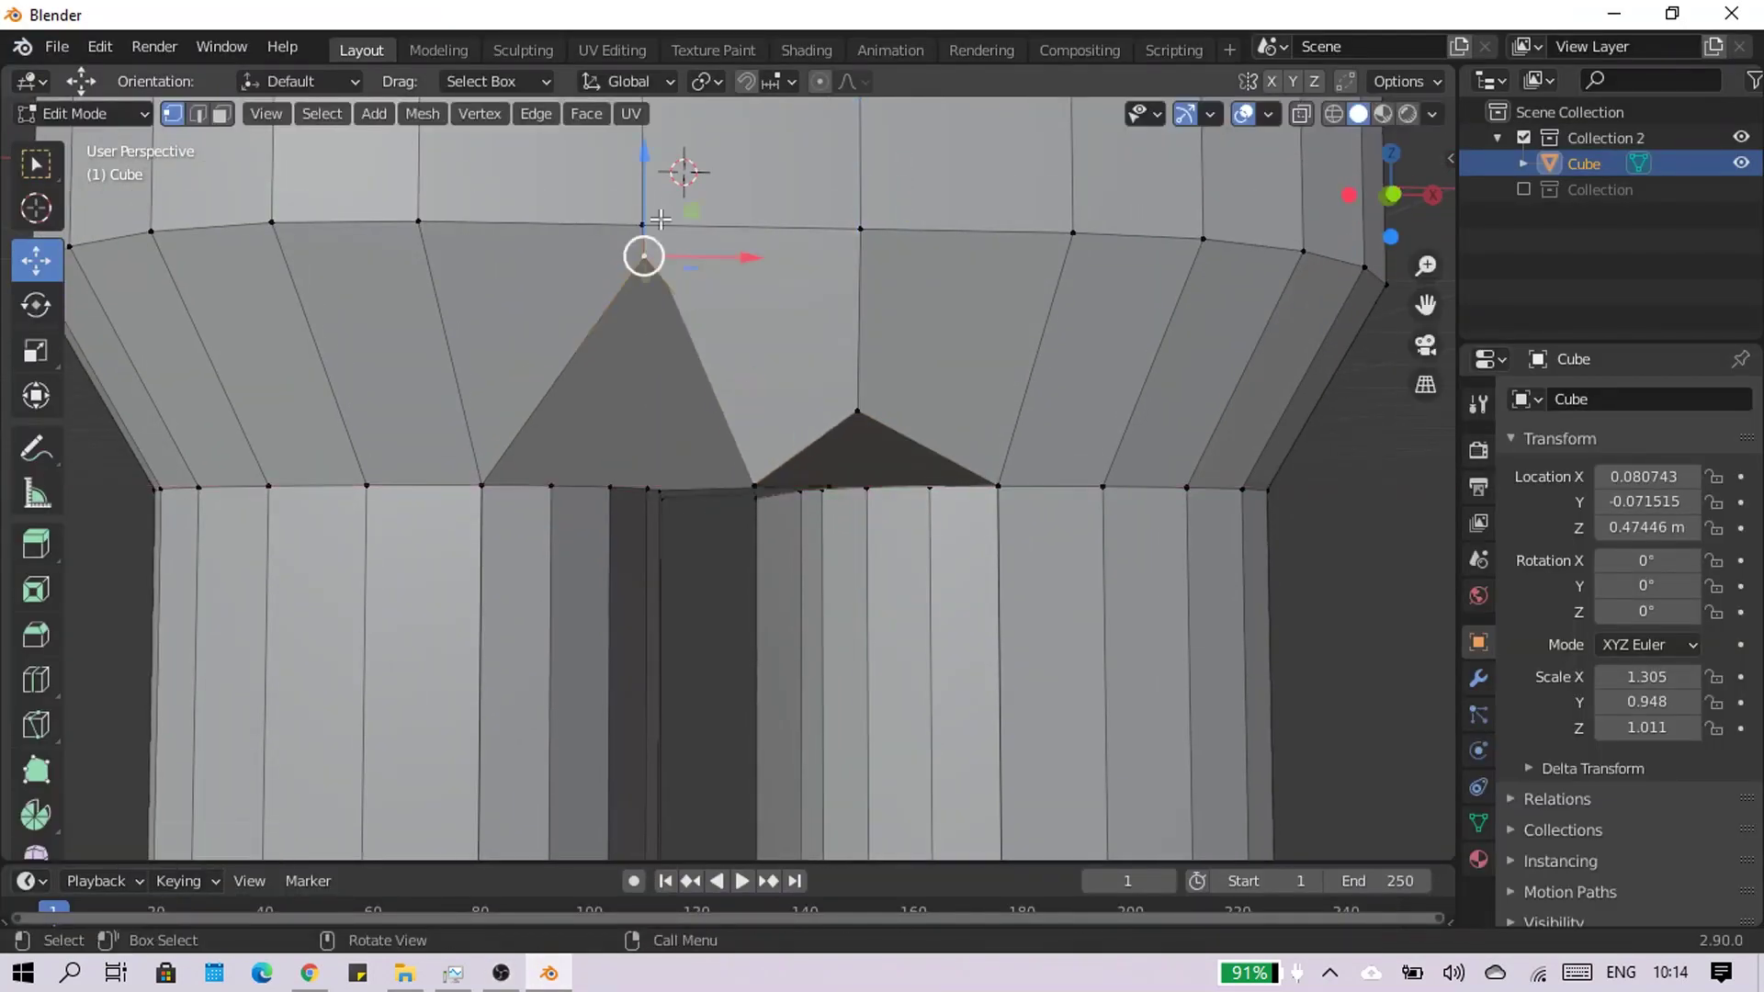
{"action": "key", "text": "g"}
{"action": "key", "text": "x"}
{"action": "left_click", "coordinate": [696, 428]}
{"action": "middle_click_drag", "start_coordinate": [697, 428], "coordinate": [851, 295]}
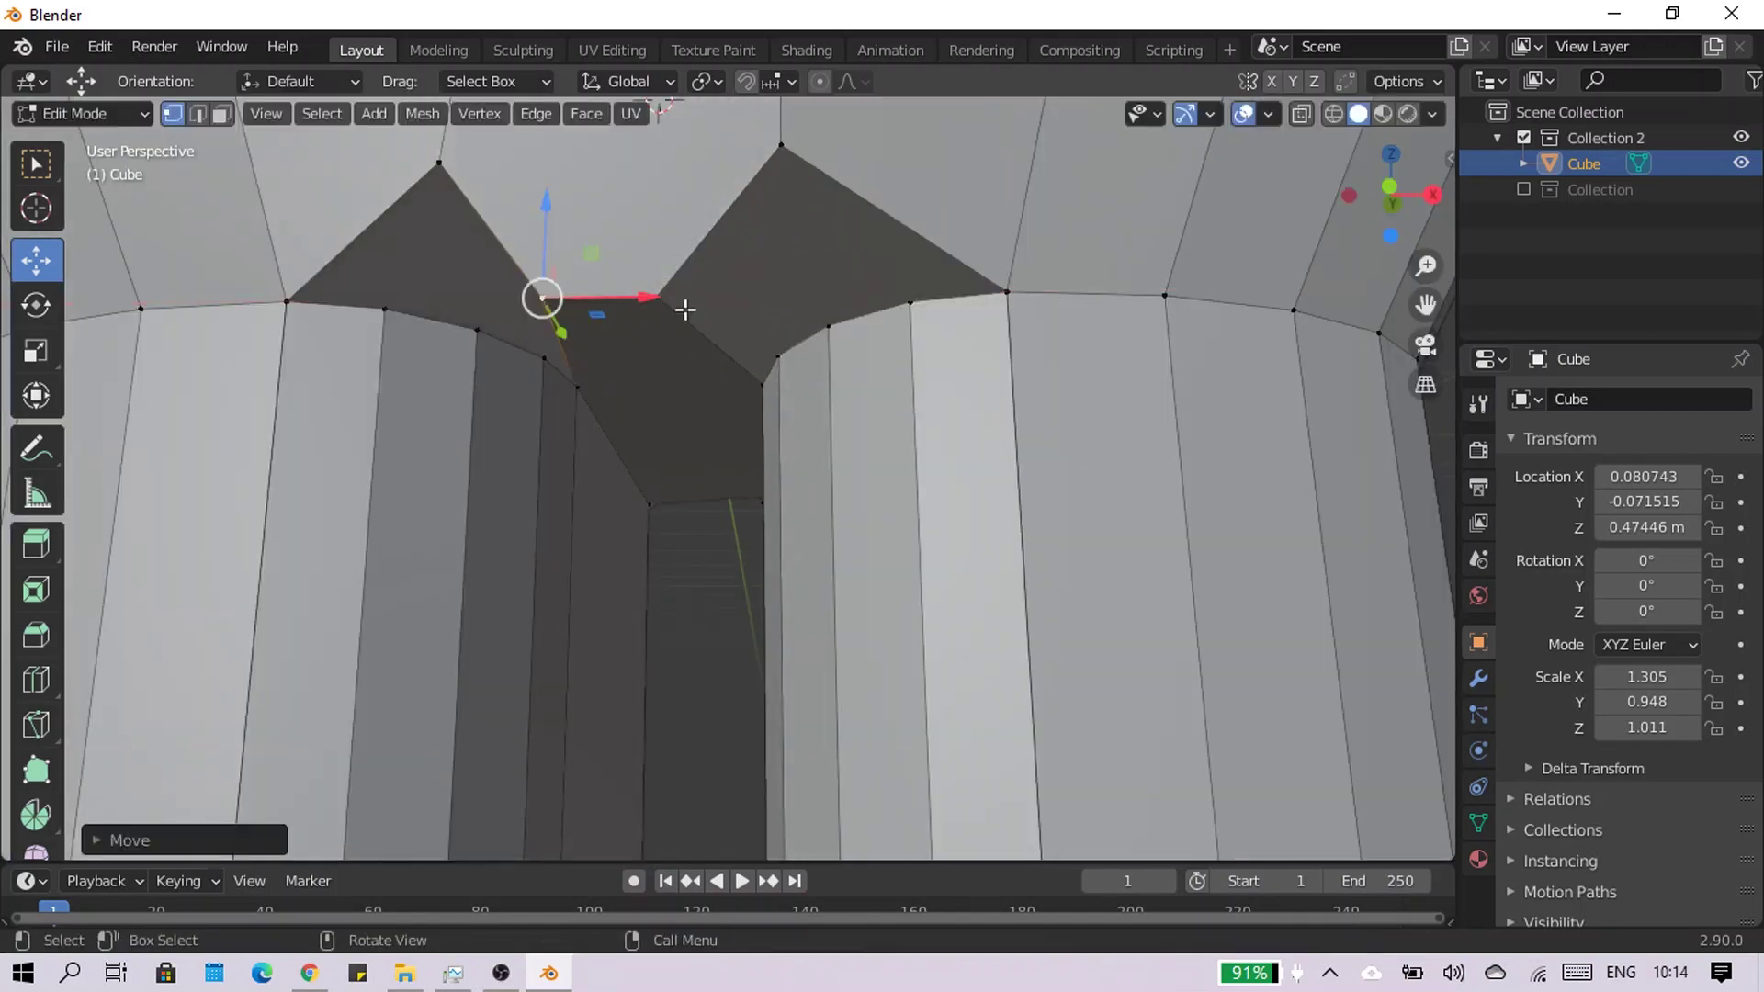
{"action": "scroll", "coordinate": [898, 382], "scroll_direction": "down", "scroll_amount": 3}
{"action": "scroll", "coordinate": [746, 450], "scroll_direction": "down", "scroll_amount": 2}
{"action": "middle_click_drag", "start_coordinate": [746, 451], "coordinate": [377, 426]}
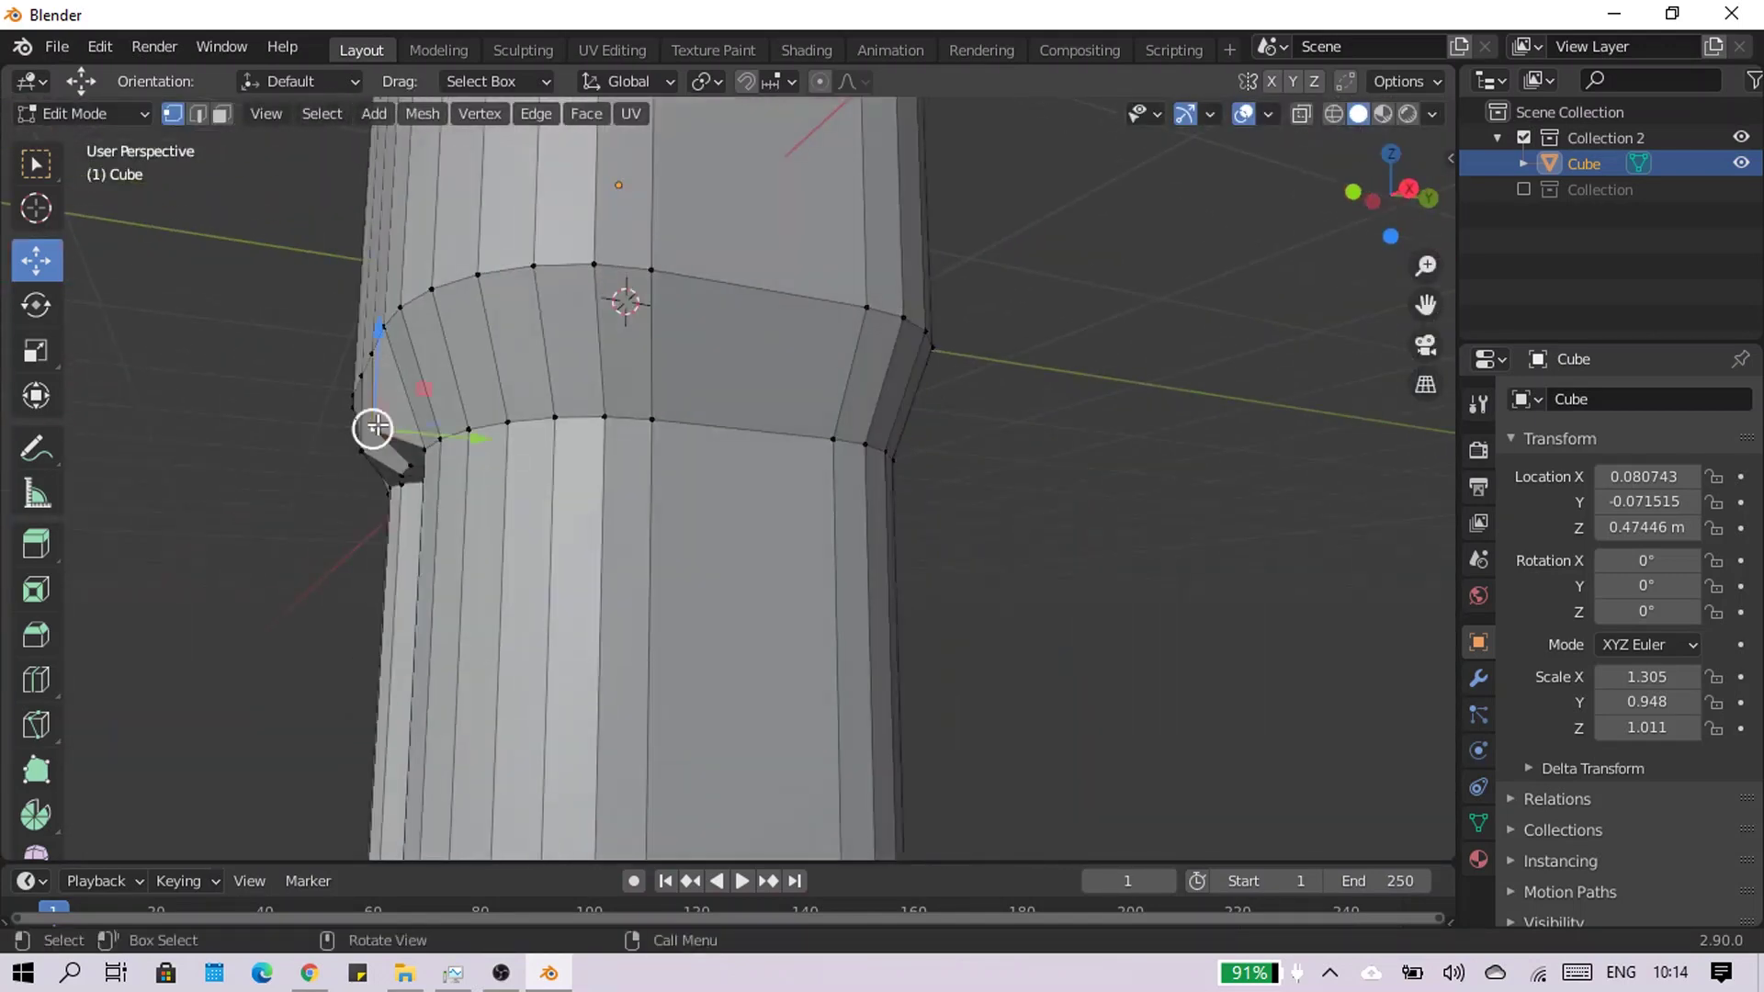
{"action": "left_click", "coordinate": [481, 451]}
{"action": "mouse_move", "coordinate": [481, 452]}
{"action": "middle_mouse_down"}
{"action": "mouse_move", "coordinate": [570, 588]}
{"action": "mouse_move", "coordinate": [698, 518]}
{"action": "mouse_move", "coordinate": [691, 456]}
{"action": "middle_mouse_up"}
{"action": "key", "text": "g"}
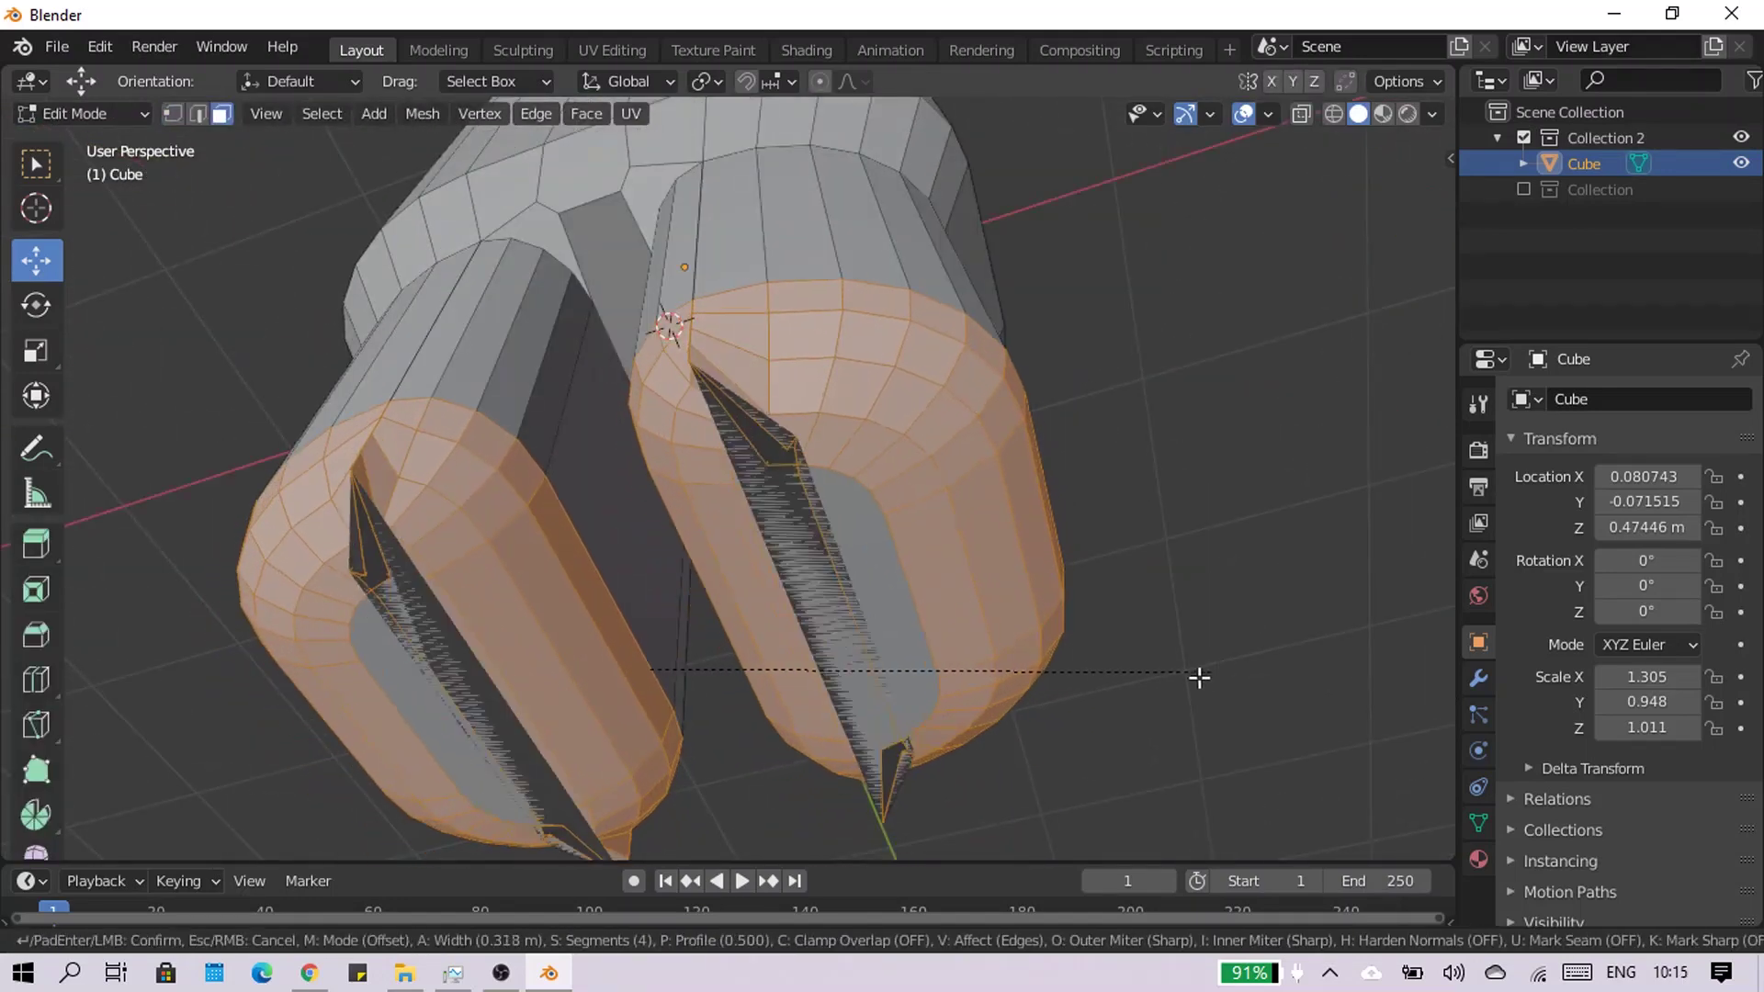
Finish the rounded bevel on the leg bottoms and check them in front view
{"action": "left_click", "coordinate": [1199, 677]}
{"action": "left_click", "coordinate": [171, 113]}
{"action": "key", "text": "KP_1"}
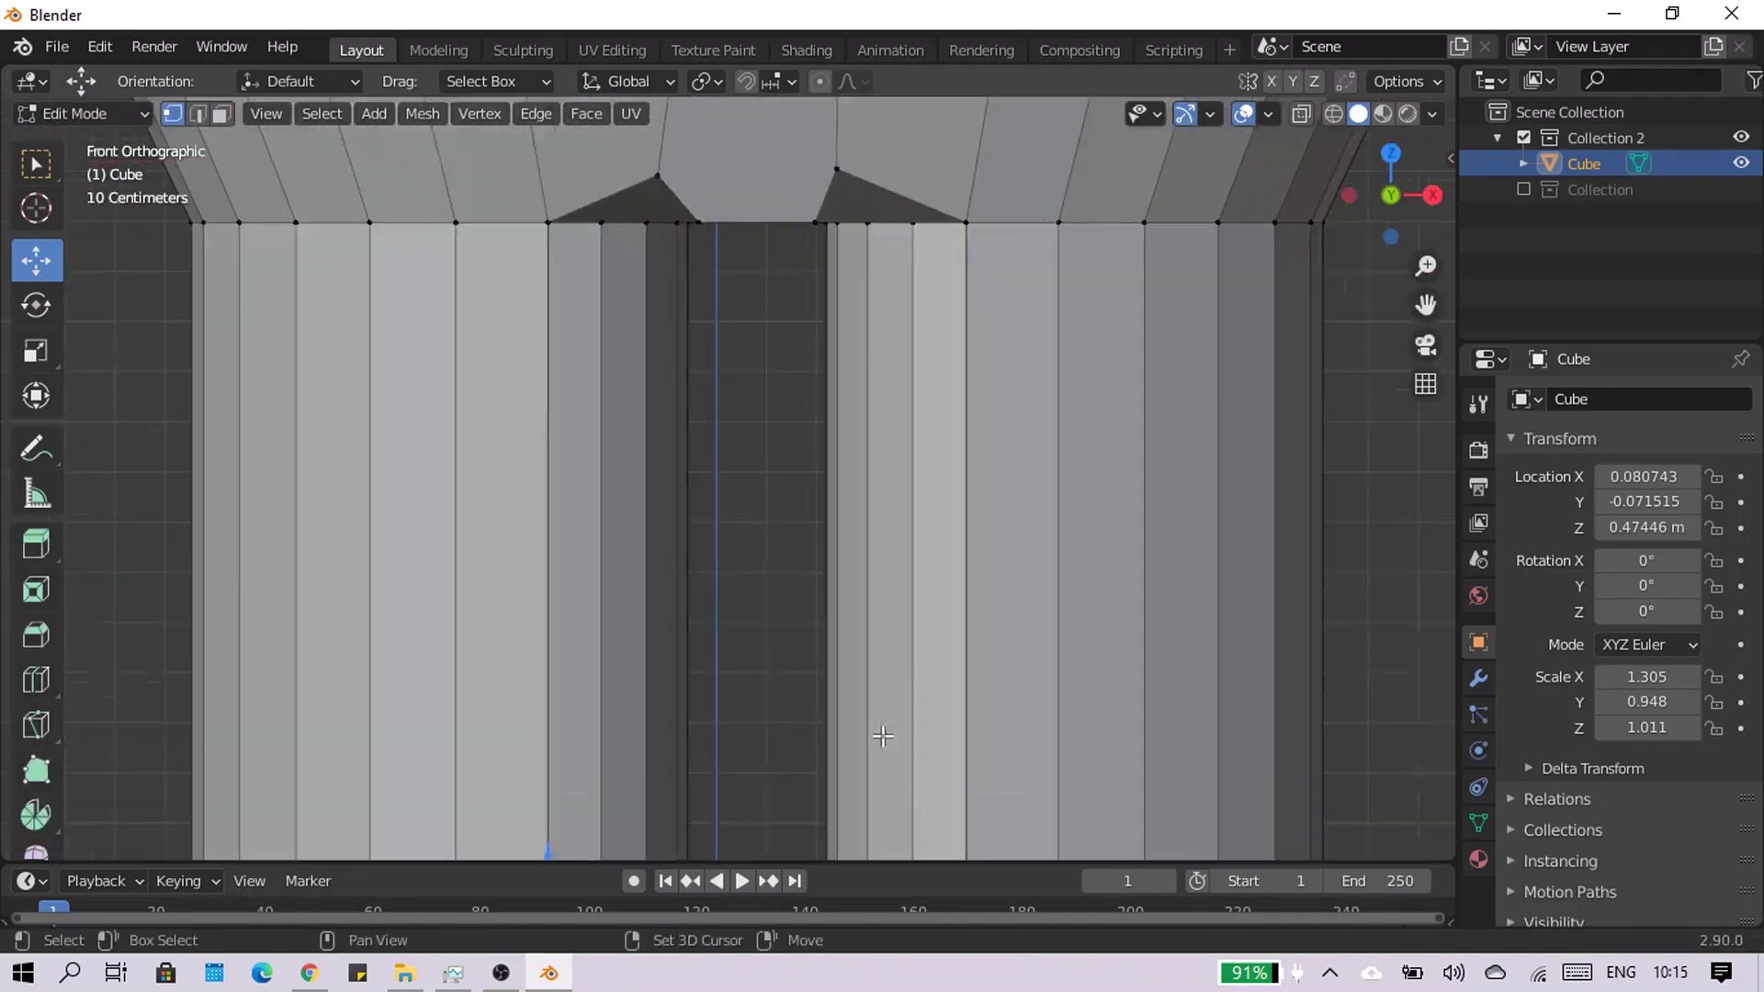
{"action": "scroll", "coordinate": [882, 736], "scroll_direction": "down", "scroll_amount": 3}
{"action": "key", "text": "Tab"}
{"action": "mouse_move", "coordinate": [358, 432]}
{"action": "middle_mouse_down"}
{"action": "mouse_move", "coordinate": [746, 537]}
{"action": "mouse_move", "coordinate": [319, 414]}
{"action": "mouse_move", "coordinate": [583, 661]}
{"action": "mouse_move", "coordinate": [986, 595]}
{"action": "mouse_move", "coordinate": [1180, 628]}
{"action": "middle_mouse_up"}
{"action": "key", "text": "Tab"}
Inspect the left leg's bottom face from below, switching between Object and Edit Mode
{"action": "left_click", "coordinate": [590, 654]}
{"action": "key", "text": "Tab"}
{"action": "scroll", "coordinate": [988, 599], "scroll_direction": "down", "scroll_amount": 5}
{"action": "mouse_move", "coordinate": [988, 601]}
{"action": "middle_mouse_down"}
{"action": "mouse_move", "coordinate": [1133, 588]}
{"action": "mouse_move", "coordinate": [924, 378]}
{"action": "middle_mouse_up"}
{"action": "scroll", "coordinate": [923, 379], "scroll_direction": "up", "scroll_amount": 4}
{"action": "key", "text": "Tab"}
{"action": "scroll", "coordinate": [730, 577], "scroll_direction": "up", "scroll_amount": 2}
{"action": "middle_click_drag", "start_coordinate": [529, 513], "coordinate": [574, 595]}
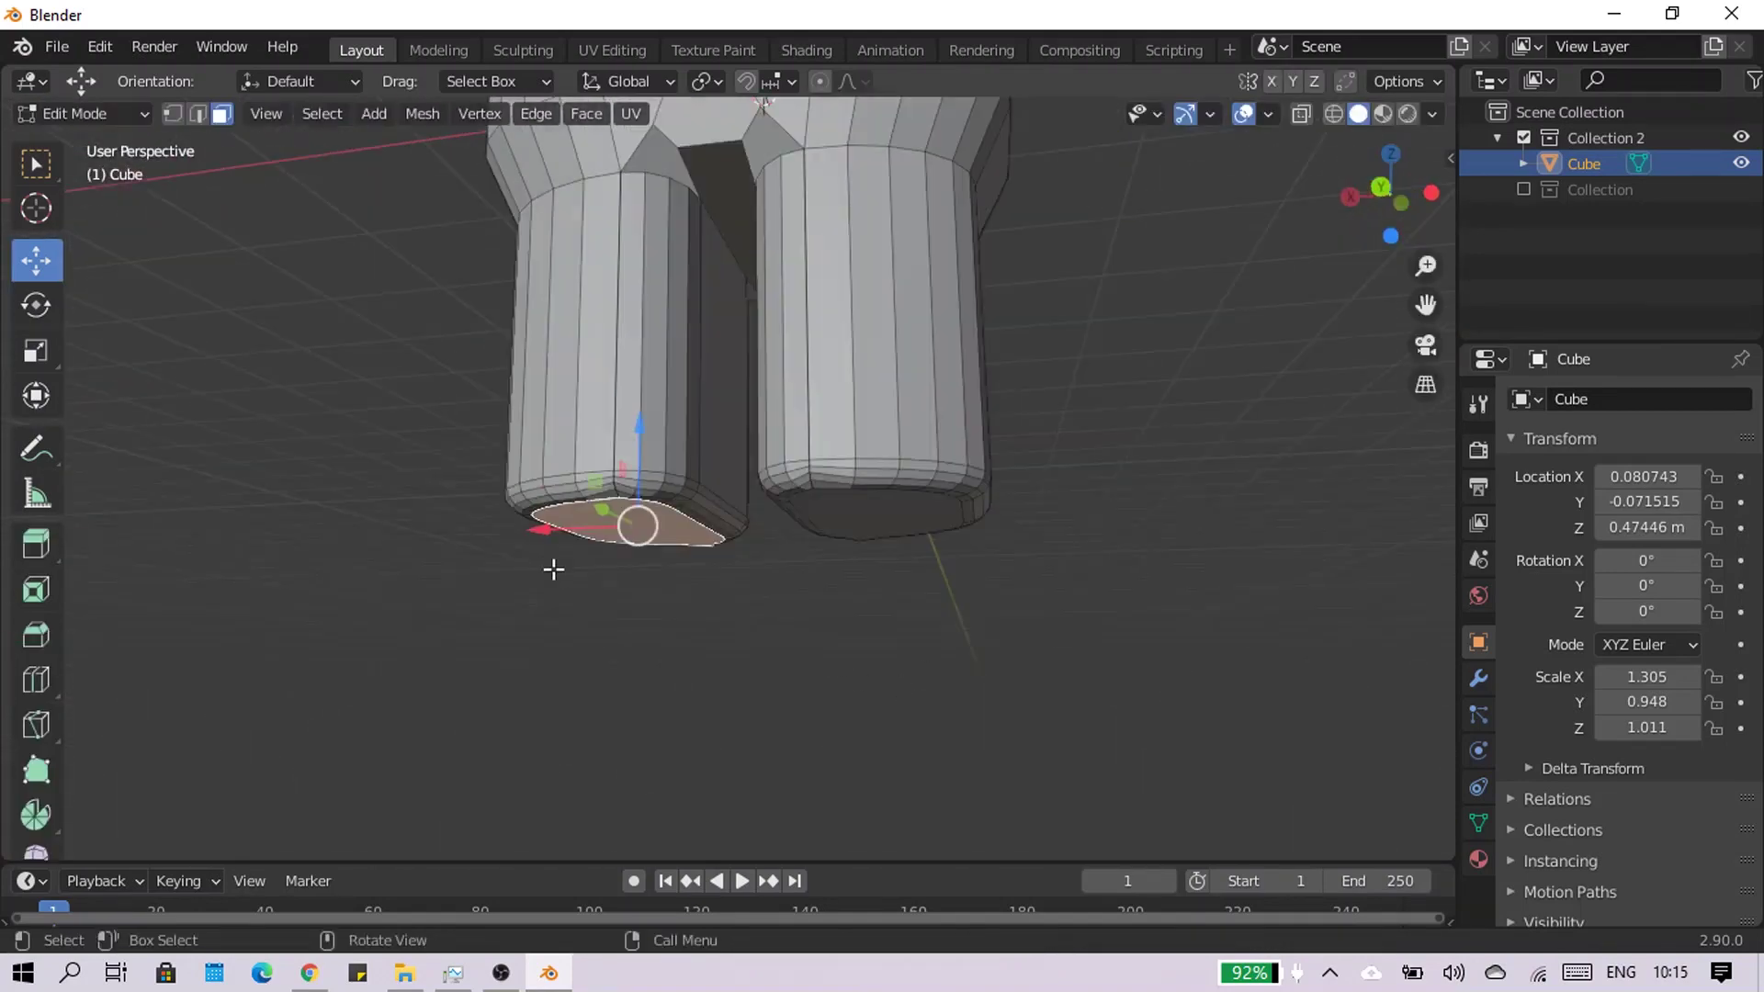
With X-ray on, box-select the left leg's vertices, undo a trial move, and return to Object Mode
{"action": "key", "text": "alt+z"}
{"action": "key", "text": "1"}
{"action": "mouse_move", "coordinate": [376, 373]}
{"action": "left_mouse_down"}
{"action": "mouse_move", "coordinate": [738, 651]}
{"action": "mouse_move", "coordinate": [746, 678]}
{"action": "left_mouse_up"}
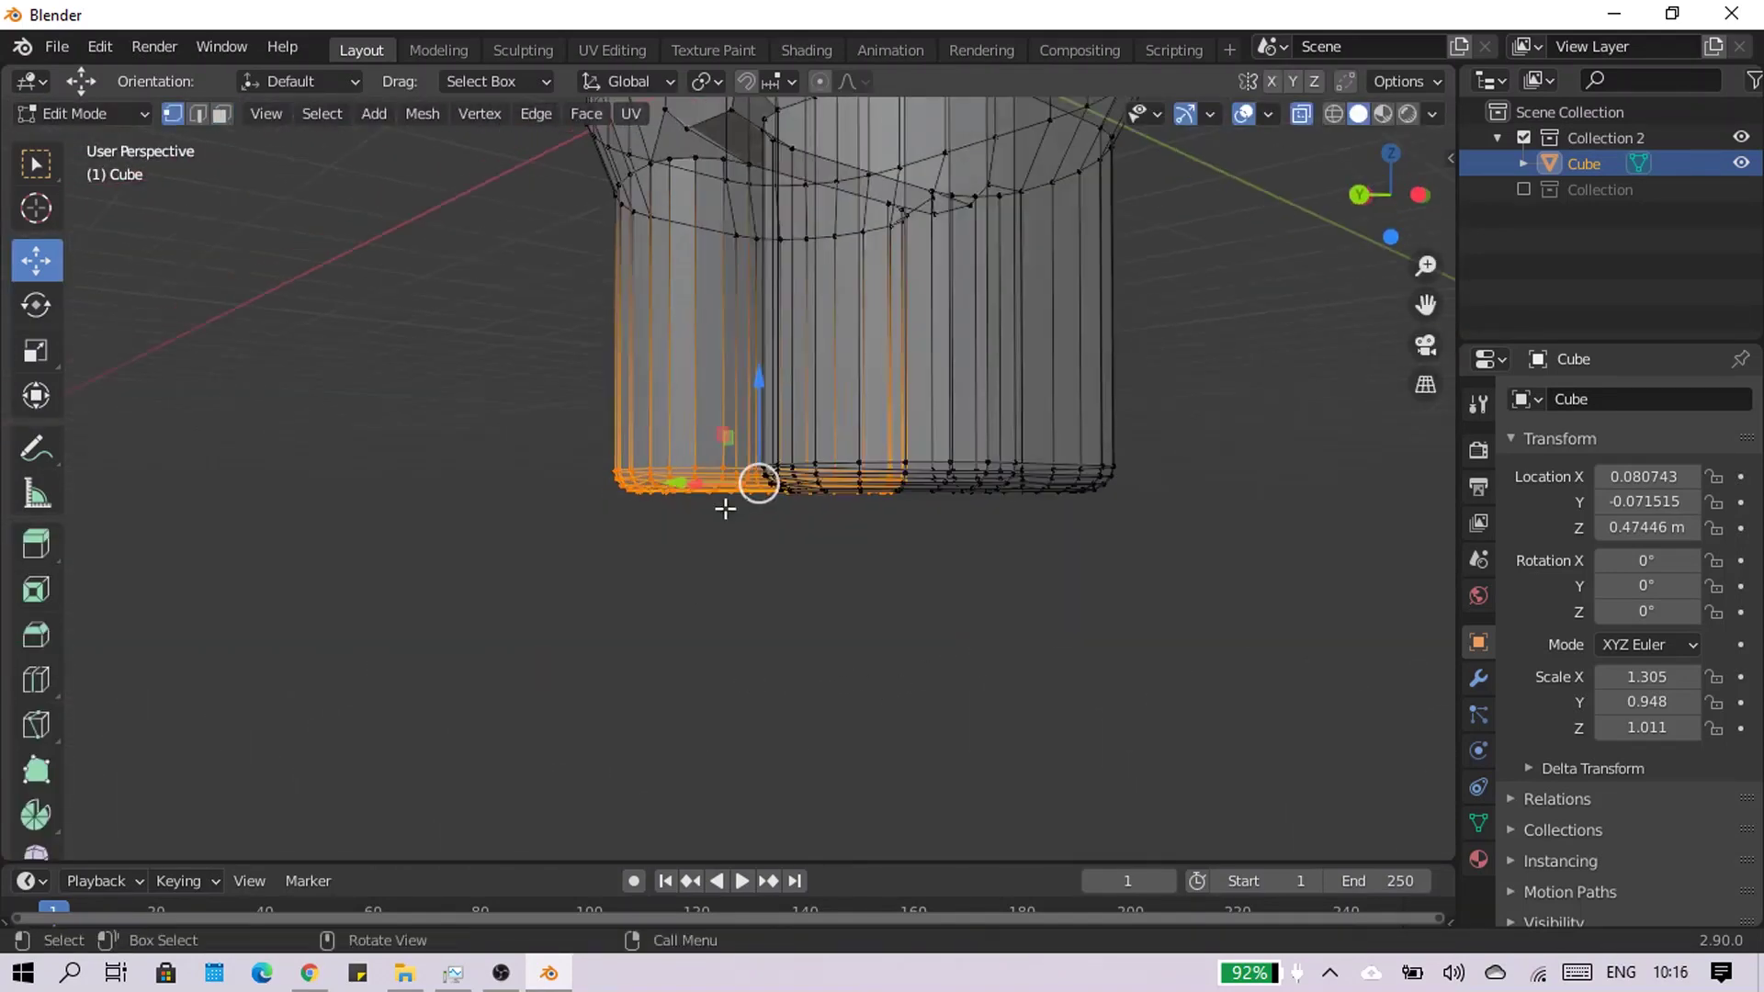
{"action": "left_click_drag", "start_coordinate": [756, 481], "coordinate": [539, 481]}
{"action": "key", "text": "ctrl+z"}
{"action": "key", "text": "Tab"}
{"action": "middle_click_drag", "start_coordinate": [539, 480], "coordinate": [814, 465]}
{"action": "scroll", "coordinate": [814, 465], "scroll_direction": "up", "scroll_amount": 3}
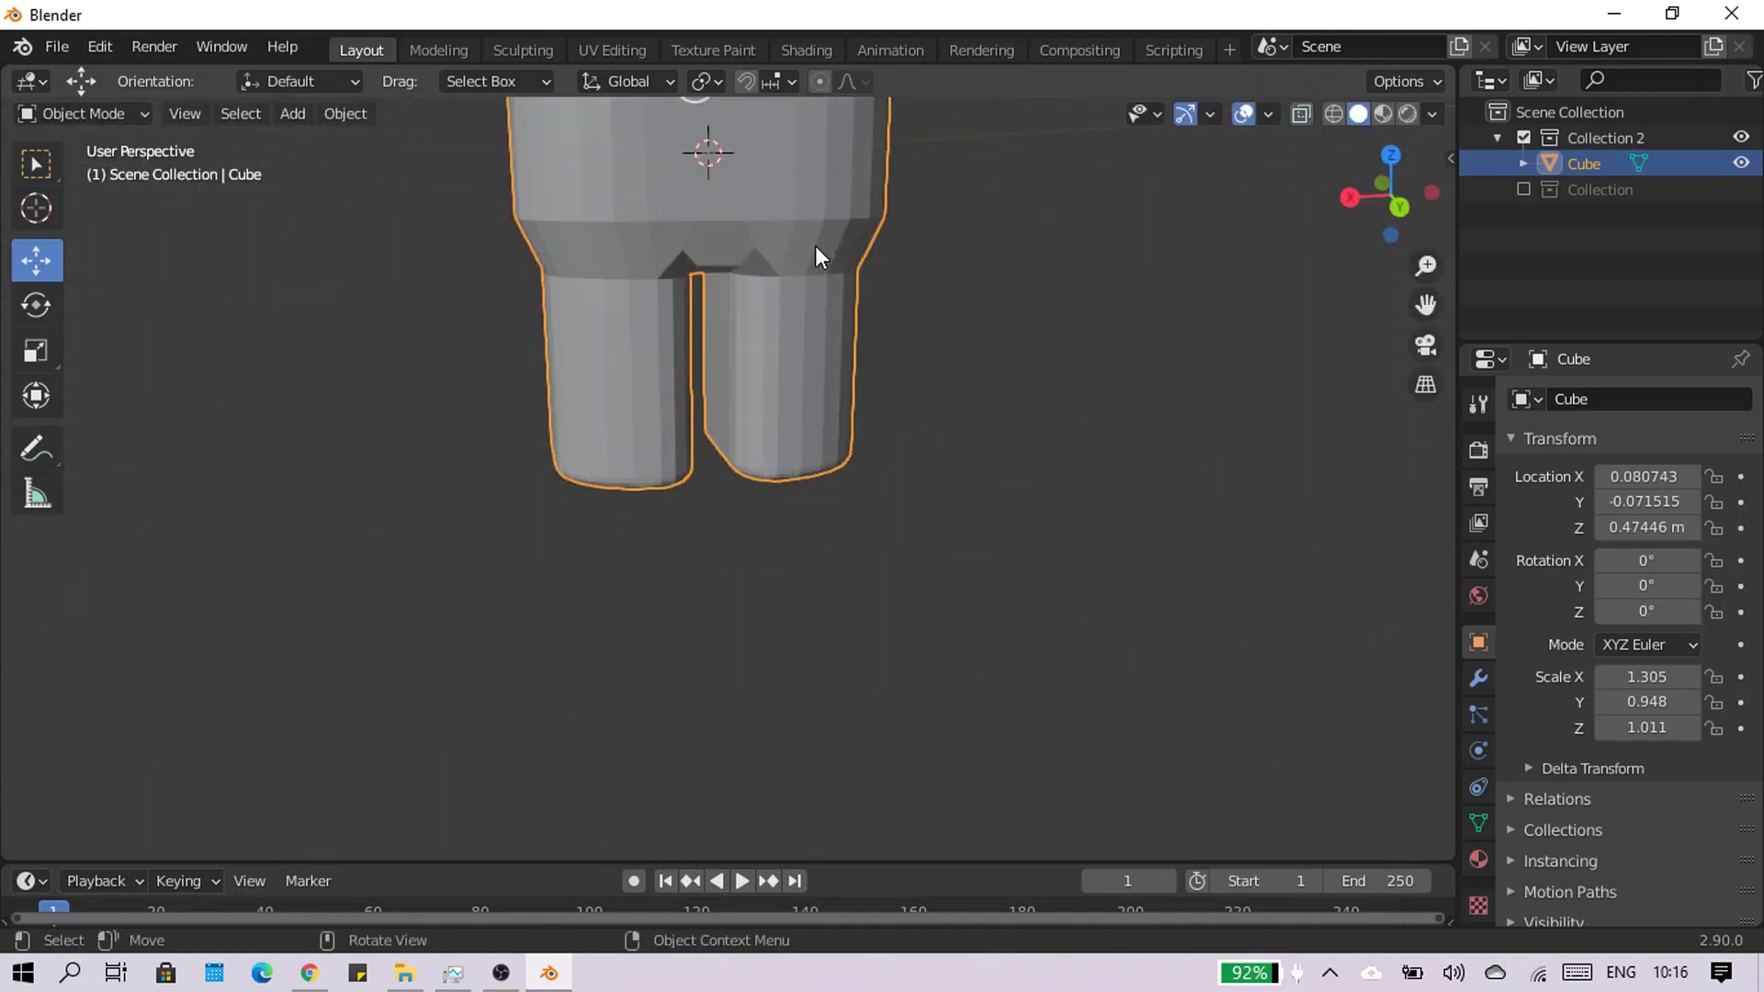
Show the reference image planes again and view the body from the back in Edit Mode
{"action": "scroll", "coordinate": [814, 246], "scroll_direction": "down", "scroll_amount": 3}
{"action": "mouse_move", "coordinate": [814, 246]}
{"action": "middle_mouse_down"}
{"action": "mouse_move", "coordinate": [909, 555]}
{"action": "mouse_move", "coordinate": [703, 456]}
{"action": "middle_mouse_up"}
{"action": "left_click", "coordinate": [1523, 189]}
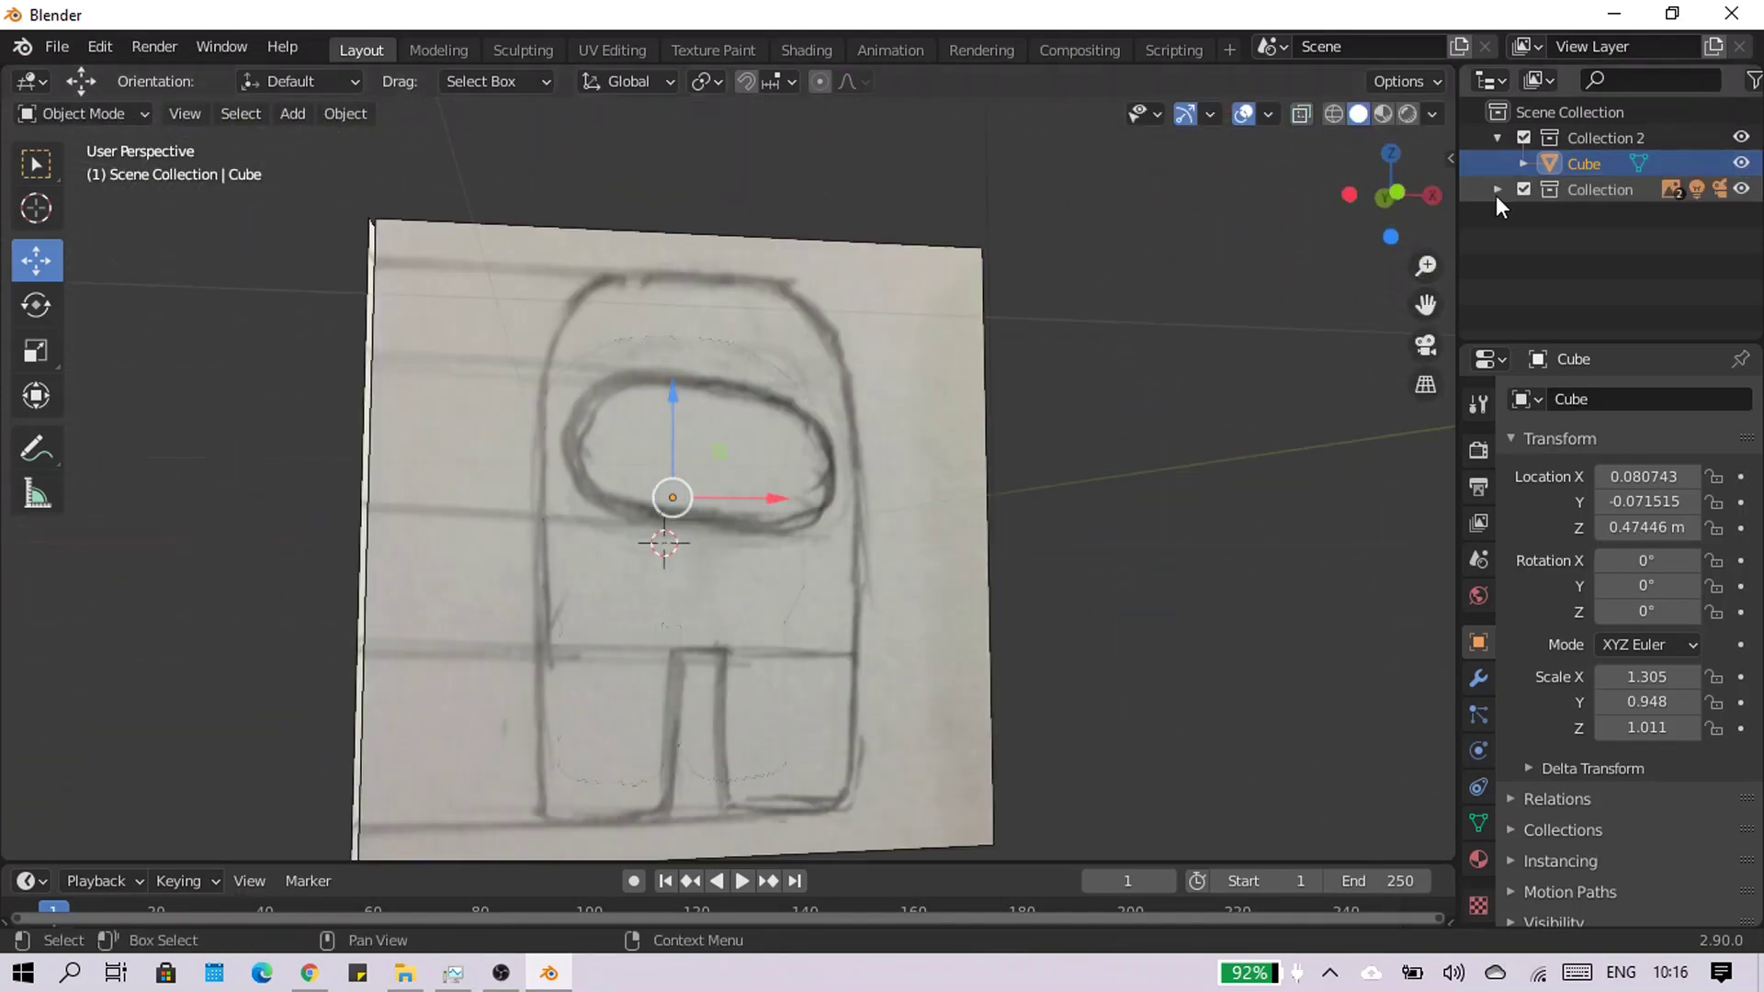
{"action": "middle_click_drag", "start_coordinate": [827, 477], "coordinate": [610, 477]}
{"action": "key", "text": "ctrl+KP_1"}
{"action": "key", "text": "Tab"}
Raise the top row of body vertices along Z with proportional editing for a smooth dome
{"action": "left_click_drag", "start_coordinate": [1115, 184], "coordinate": [581, 395]}
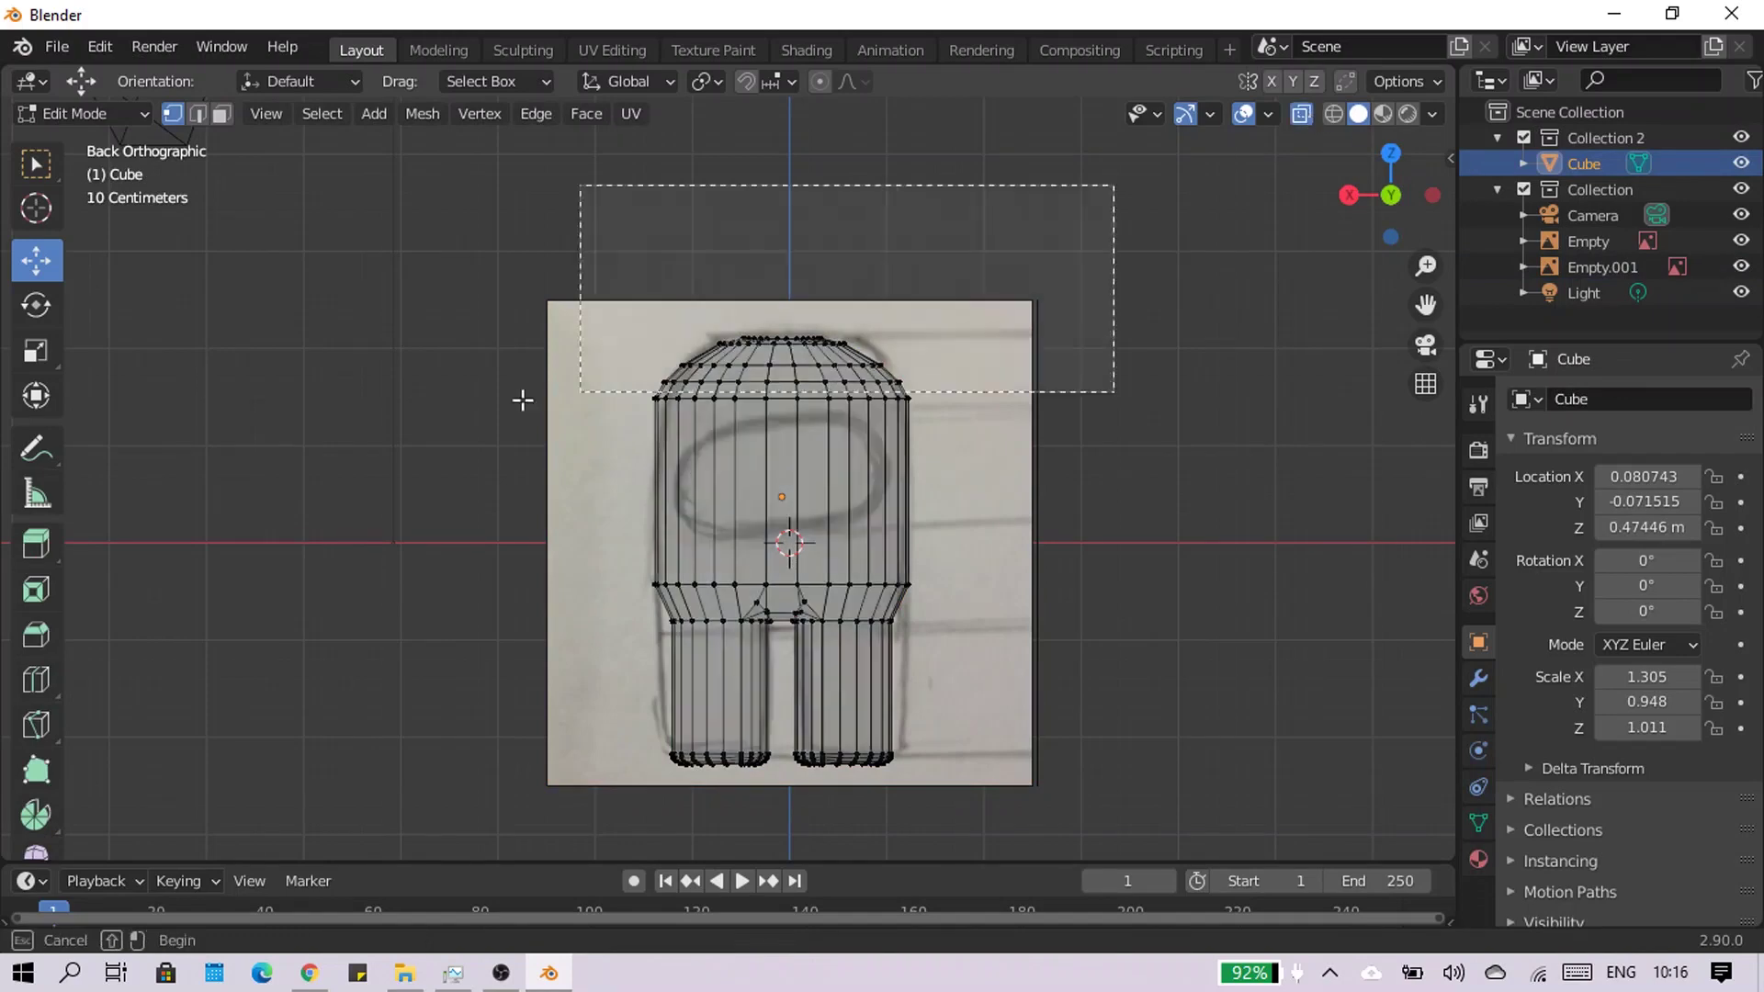
{"action": "key", "text": "g"}
{"action": "key", "text": "z"}
{"action": "right_click", "coordinate": [815, 286]}
{"action": "middle_click_drag", "start_coordinate": [815, 286], "coordinate": [1182, 236]}
{"action": "key", "text": "ctrl+KP_1"}
{"action": "scroll", "coordinate": [864, 379], "scroll_direction": "up", "scroll_amount": 3}
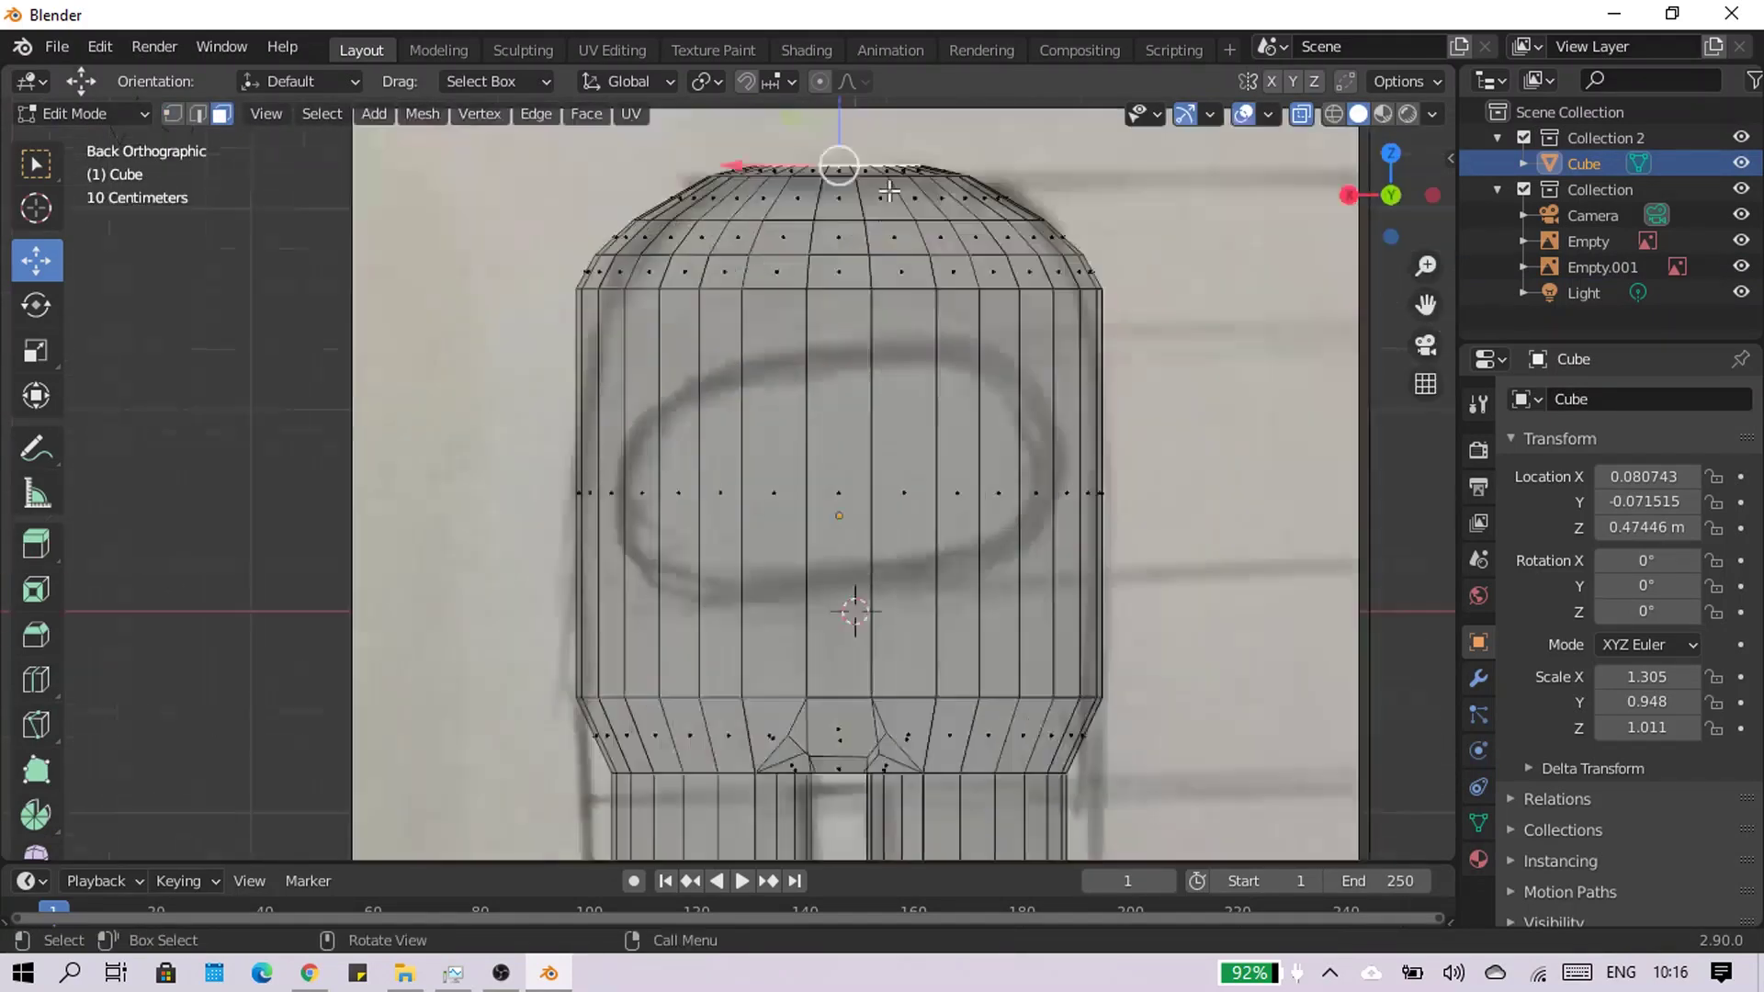
{"action": "key", "text": "o"}
{"action": "key", "text": "g"}
{"action": "key", "text": "z"}
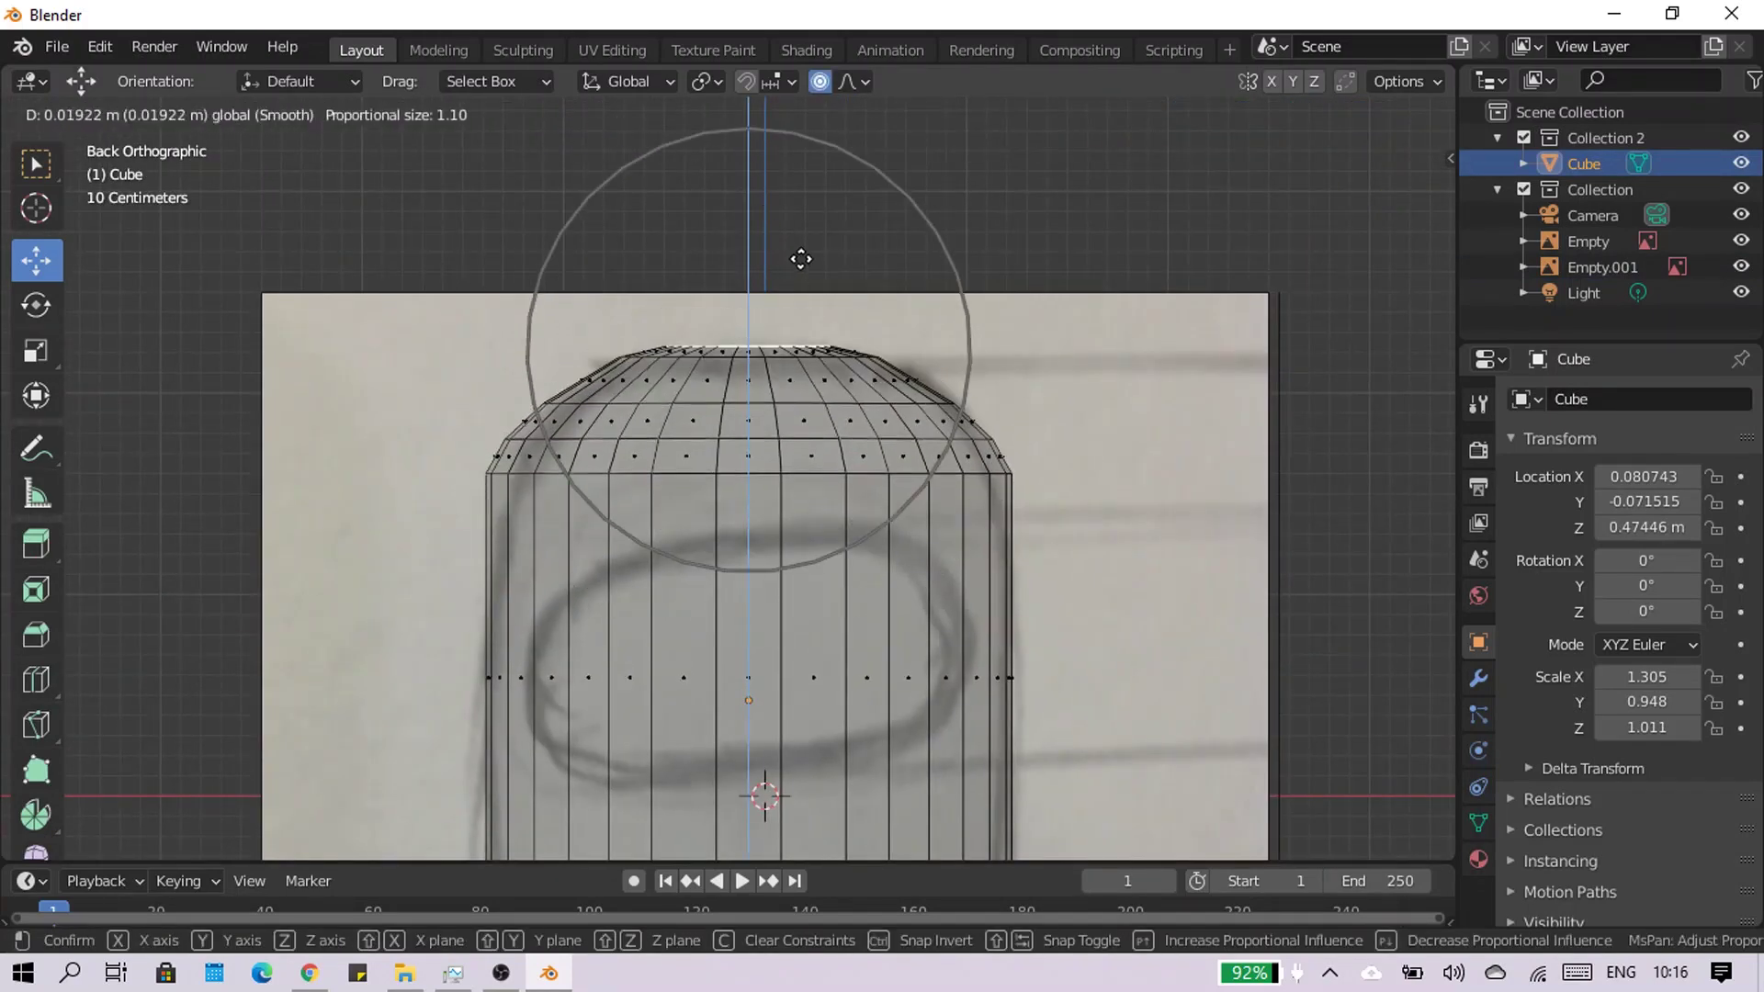
{"action": "left_click", "coordinate": [796, 284]}
Return to Object Mode and save the project as untitled.blend
{"action": "key", "text": "Tab"}
{"action": "mouse_move", "coordinate": [796, 283]}
{"action": "middle_mouse_down"}
{"action": "mouse_move", "coordinate": [1364, 92]}
{"action": "mouse_move", "coordinate": [923, 583]}
{"action": "mouse_move", "coordinate": [746, 375]}
{"action": "mouse_move", "coordinate": [939, 398]}
{"action": "middle_mouse_up"}
{"action": "right_click", "coordinate": [746, 375]}
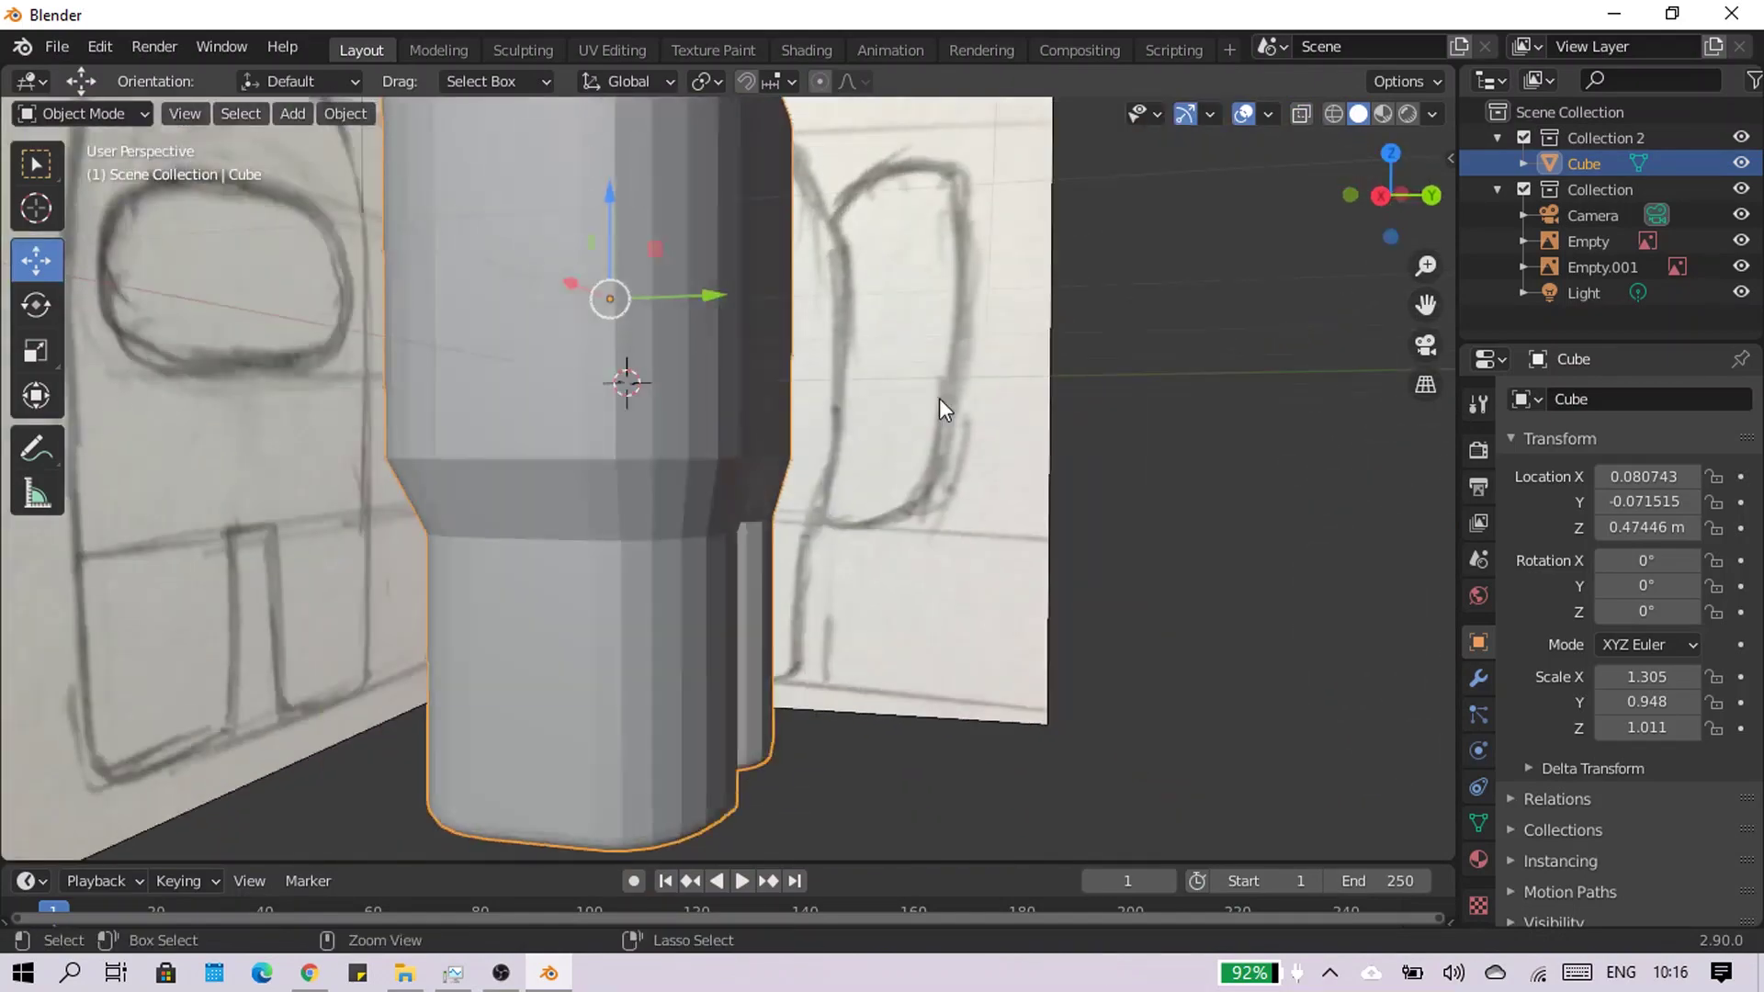
{"action": "key", "text": "ctrl+s"}
{"action": "key", "text": "Return"}
{"action": "mouse_move", "coordinate": [1100, 679]}
{"action": "middle_mouse_down"}
{"action": "mouse_move", "coordinate": [691, 483]}
{"action": "mouse_move", "coordinate": [931, 677]}
{"action": "mouse_move", "coordinate": [842, 391]}
{"action": "mouse_move", "coordinate": [390, 518]}
{"action": "mouse_move", "coordinate": [800, 501]}
{"action": "mouse_move", "coordinate": [750, 526]}
{"action": "mouse_move", "coordinate": [878, 523]}
{"action": "mouse_move", "coordinate": [779, 517]}
{"action": "middle_mouse_up"}
{"action": "left_click", "coordinate": [842, 391]}
Add a new cube to the scene and view it from the right side
{"action": "left_click", "coordinate": [389, 518]}
{"action": "key", "text": "shift+a"}
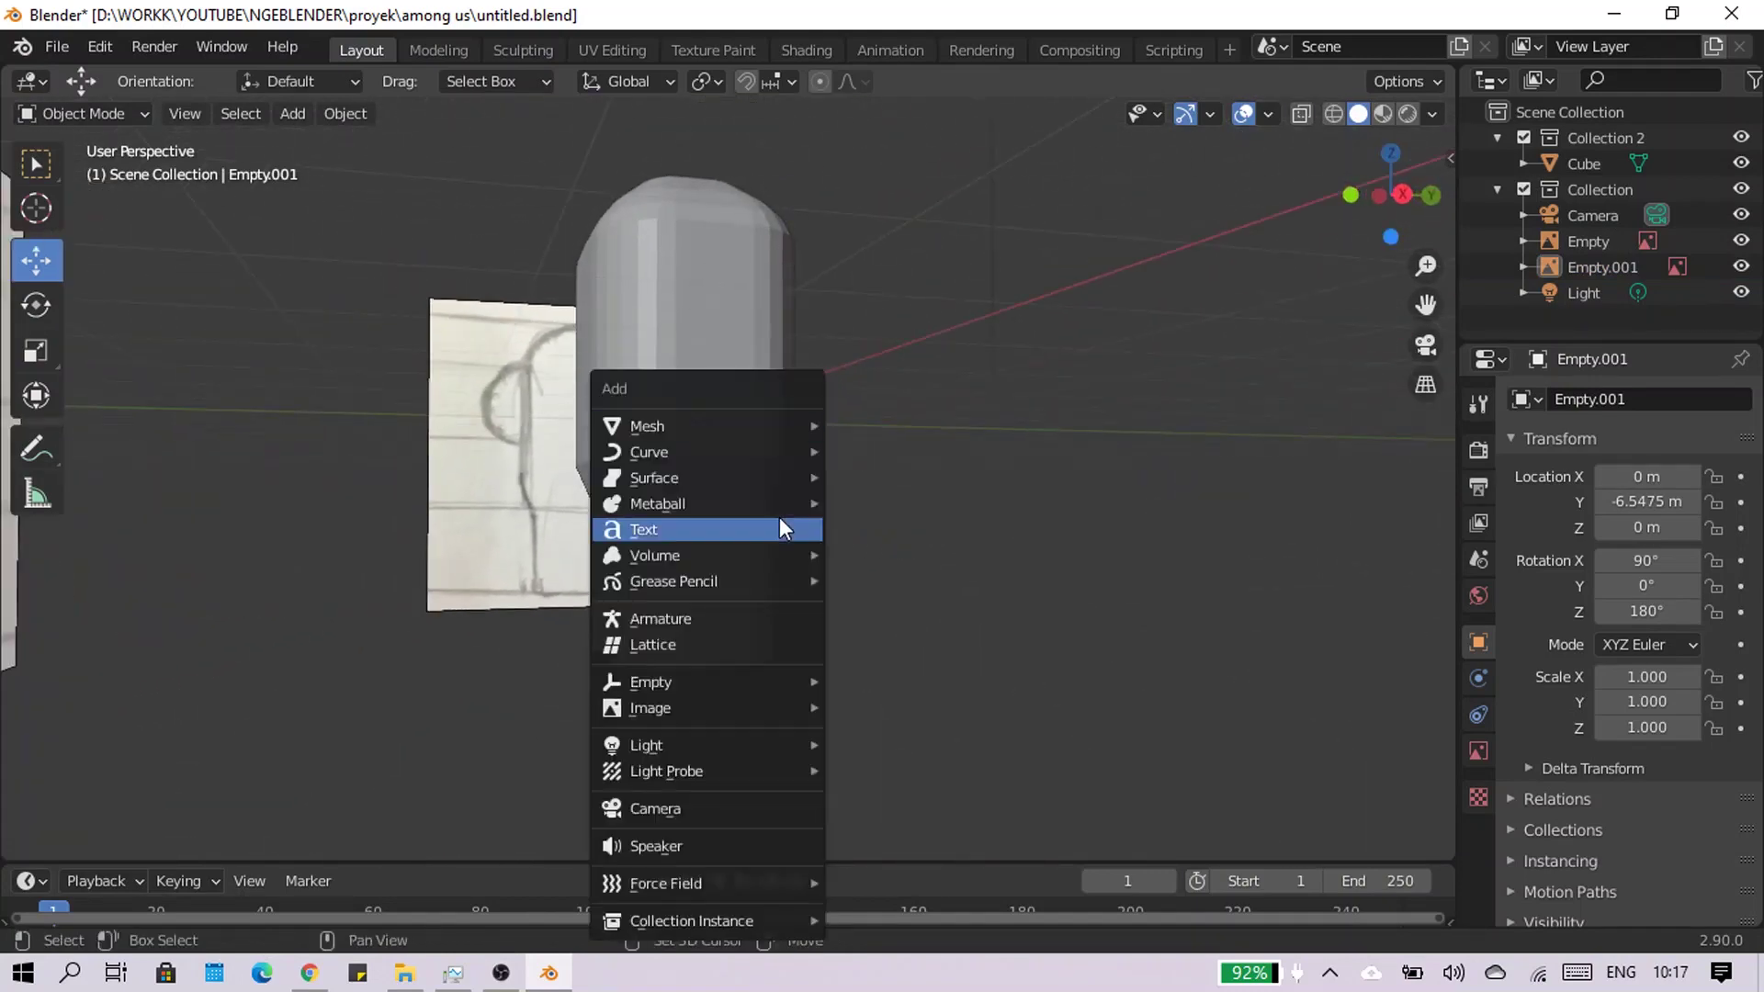
{"action": "left_click", "coordinate": [893, 450]}
{"action": "mouse_move", "coordinate": [894, 450]}
{"action": "middle_mouse_down"}
{"action": "mouse_move", "coordinate": [968, 454]}
{"action": "mouse_move", "coordinate": [1150, 257]}
{"action": "middle_mouse_up"}
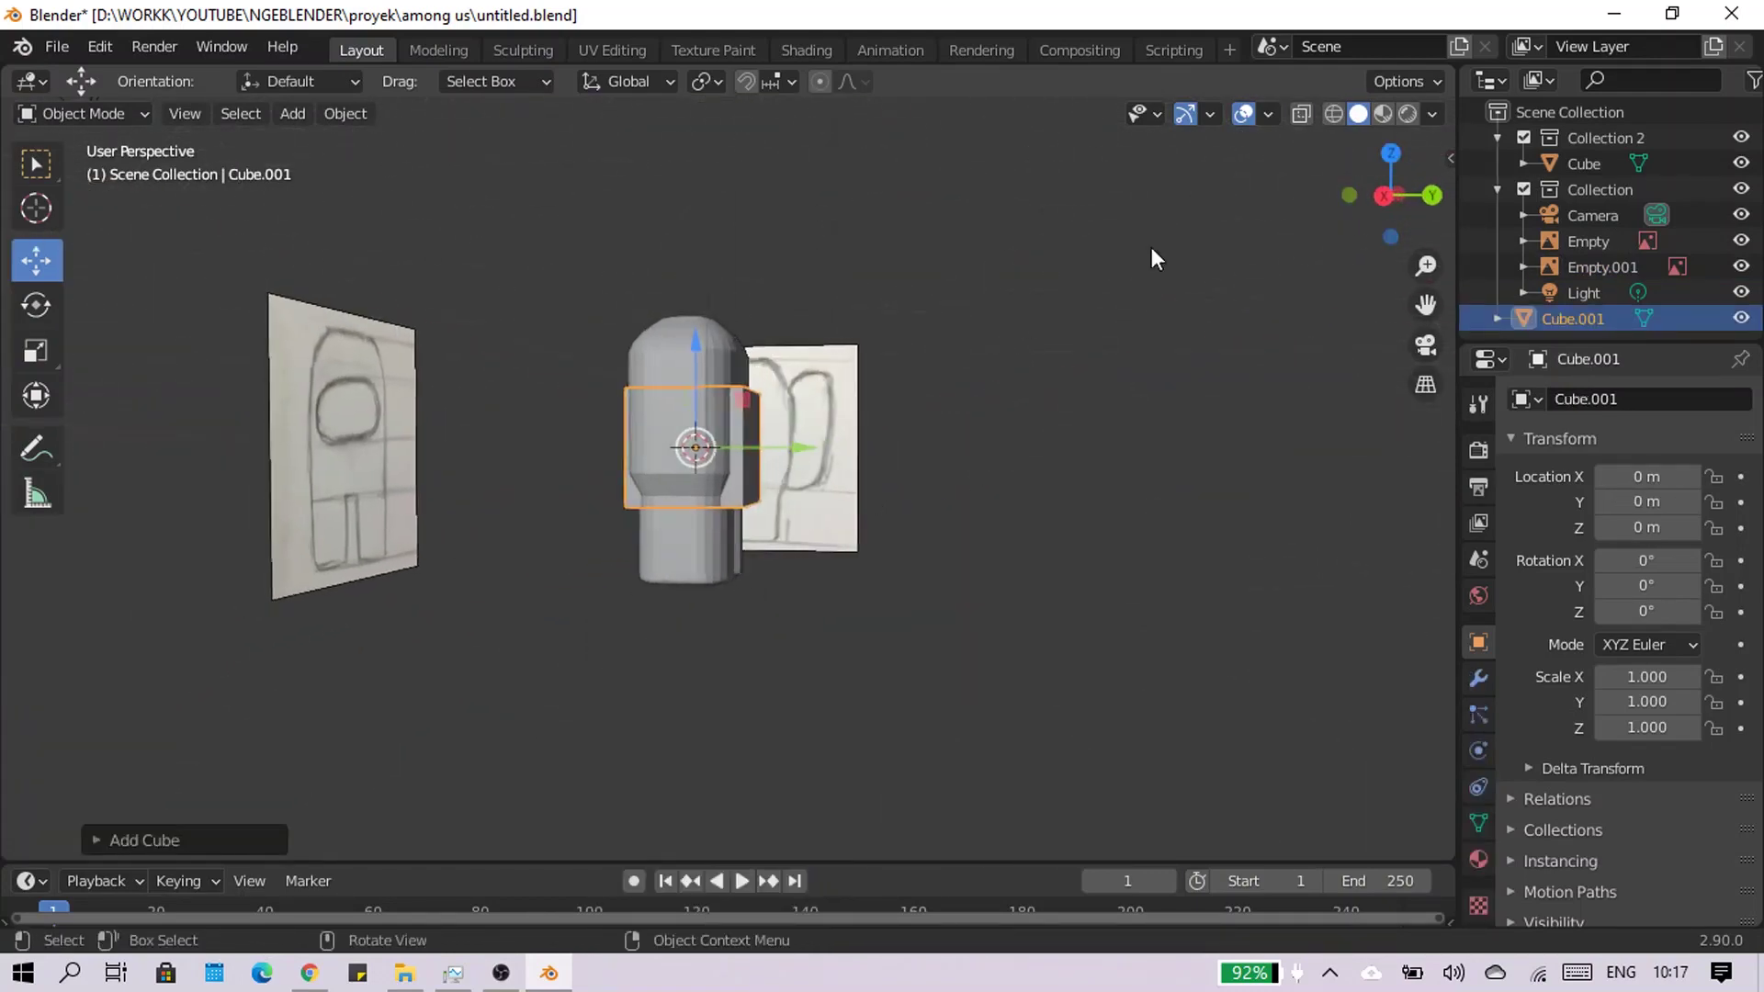
{"action": "left_click", "coordinate": [1382, 195]}
{"action": "scroll", "coordinate": [871, 339], "scroll_direction": "up", "scroll_amount": 3}
{"action": "scroll", "coordinate": [871, 338], "scroll_direction": "up", "scroll_amount": 2}
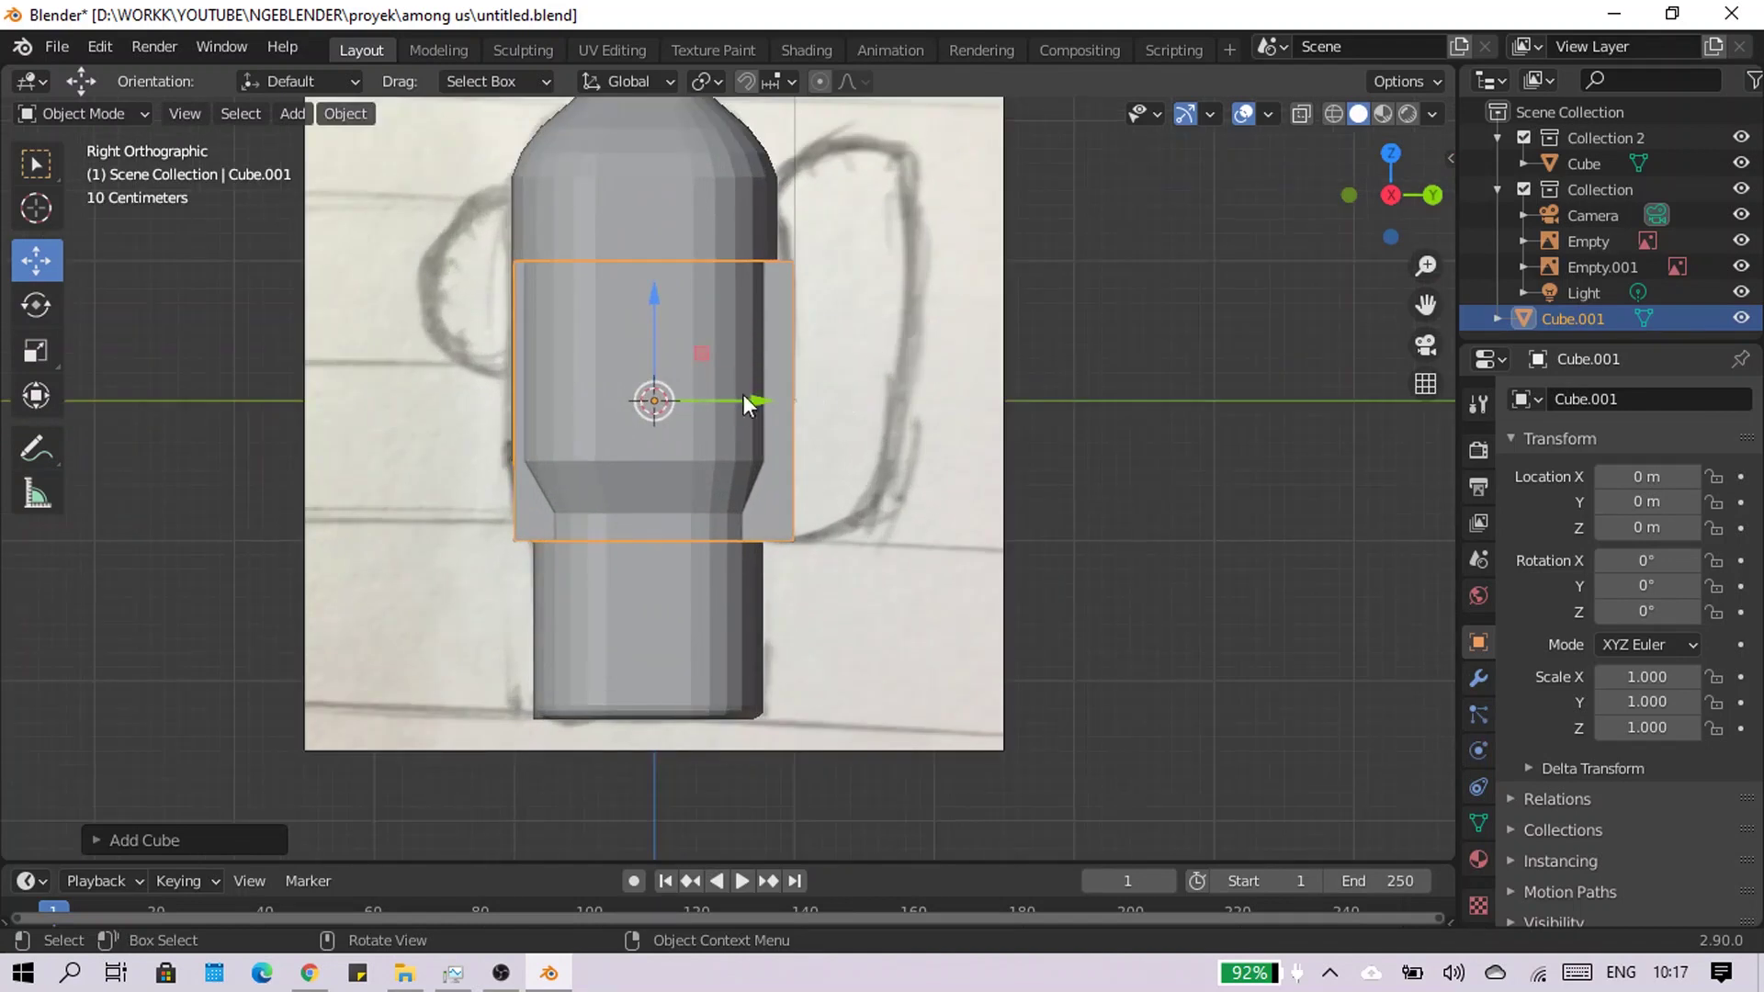
Place the cube behind the body at backpack height, scaled to 0.497 along Y
{"action": "left_click_drag", "start_coordinate": [742, 394], "coordinate": [914, 420]}
{"action": "left_click_drag", "start_coordinate": [801, 310], "coordinate": [856, 254]}
{"action": "key", "text": "s"}
{"action": "key", "text": "y"}
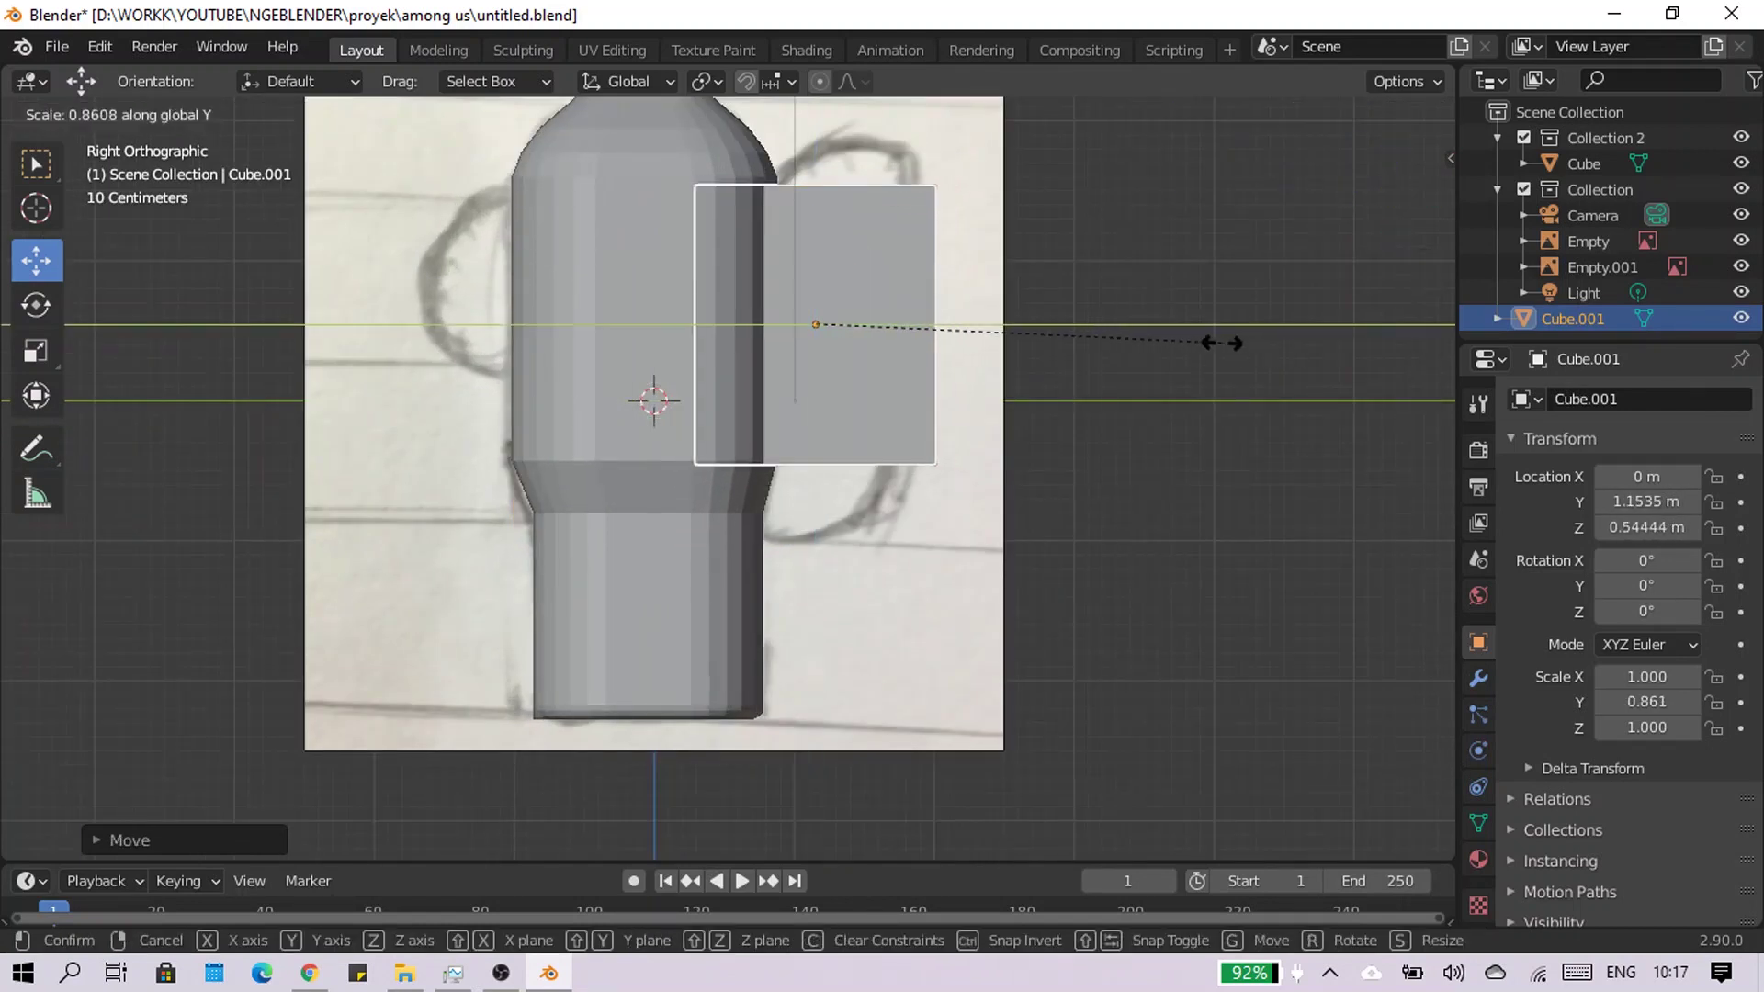
{"action": "left_click", "coordinate": [1019, 324]}
{"action": "key", "text": "g"}
{"action": "key", "text": "y"}
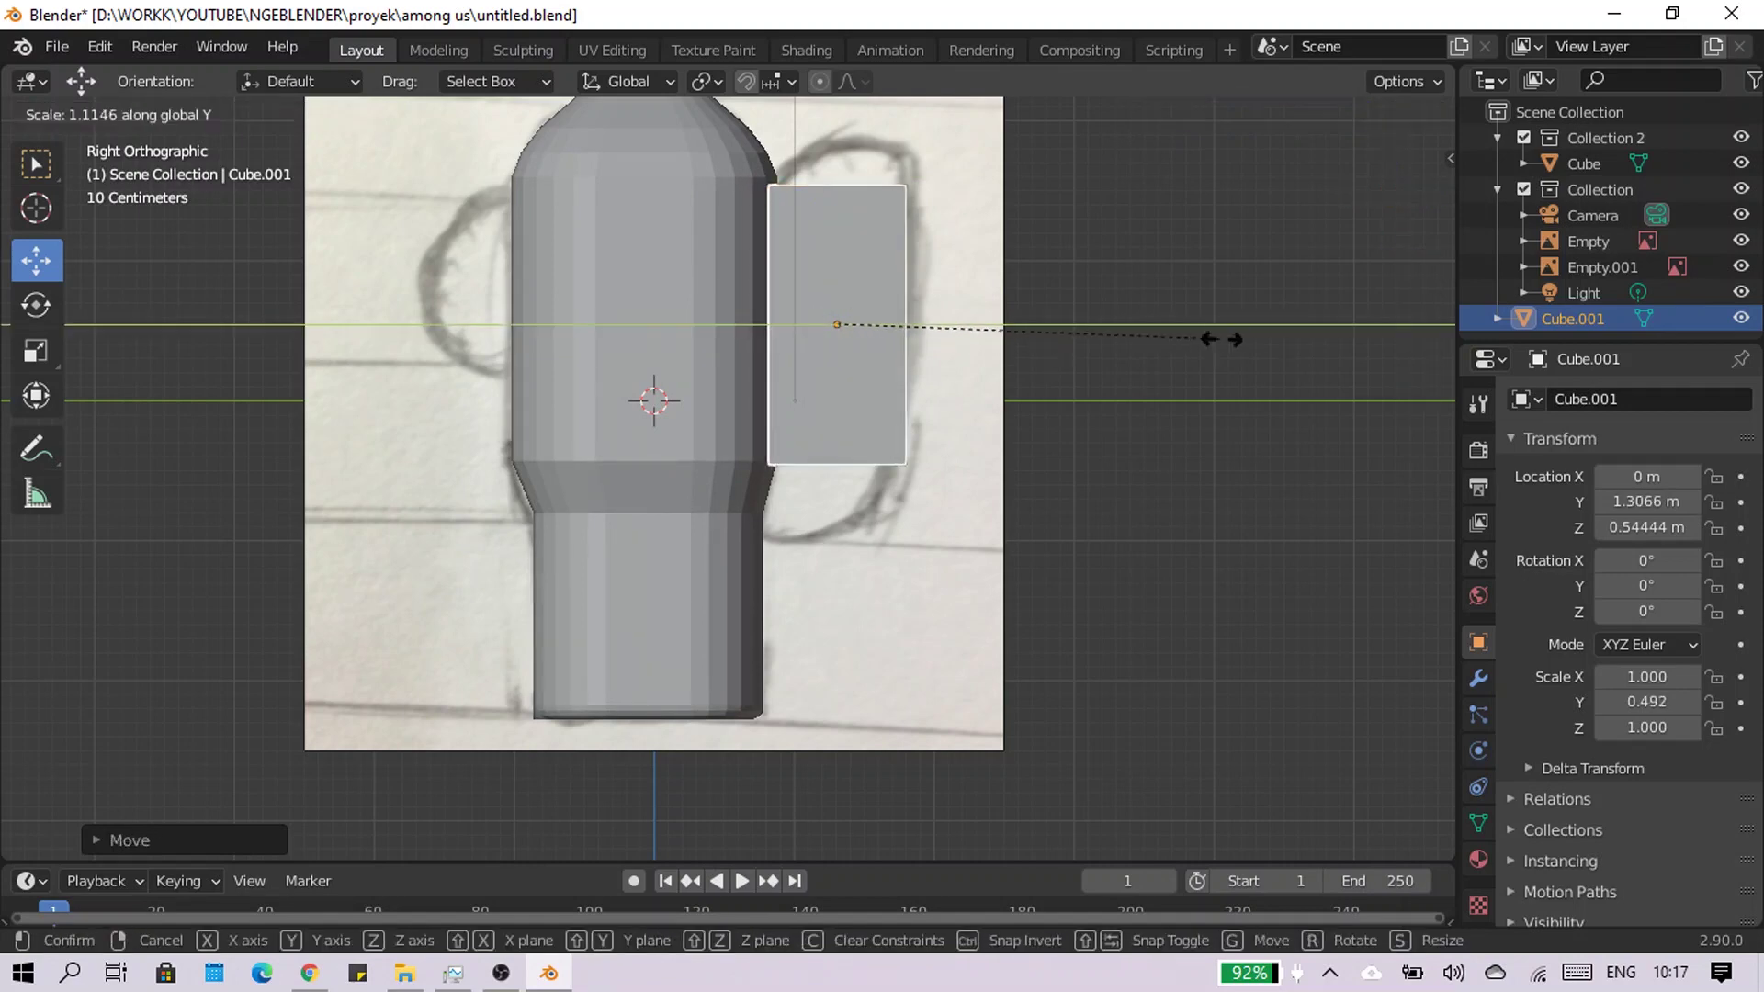
{"action": "left_click", "coordinate": [1222, 339]}
{"action": "mouse_move", "coordinate": [1222, 339]}
{"action": "middle_mouse_down"}
{"action": "mouse_move", "coordinate": [1053, 401]}
{"action": "mouse_move", "coordinate": [1347, 165]}
{"action": "middle_mouse_up"}
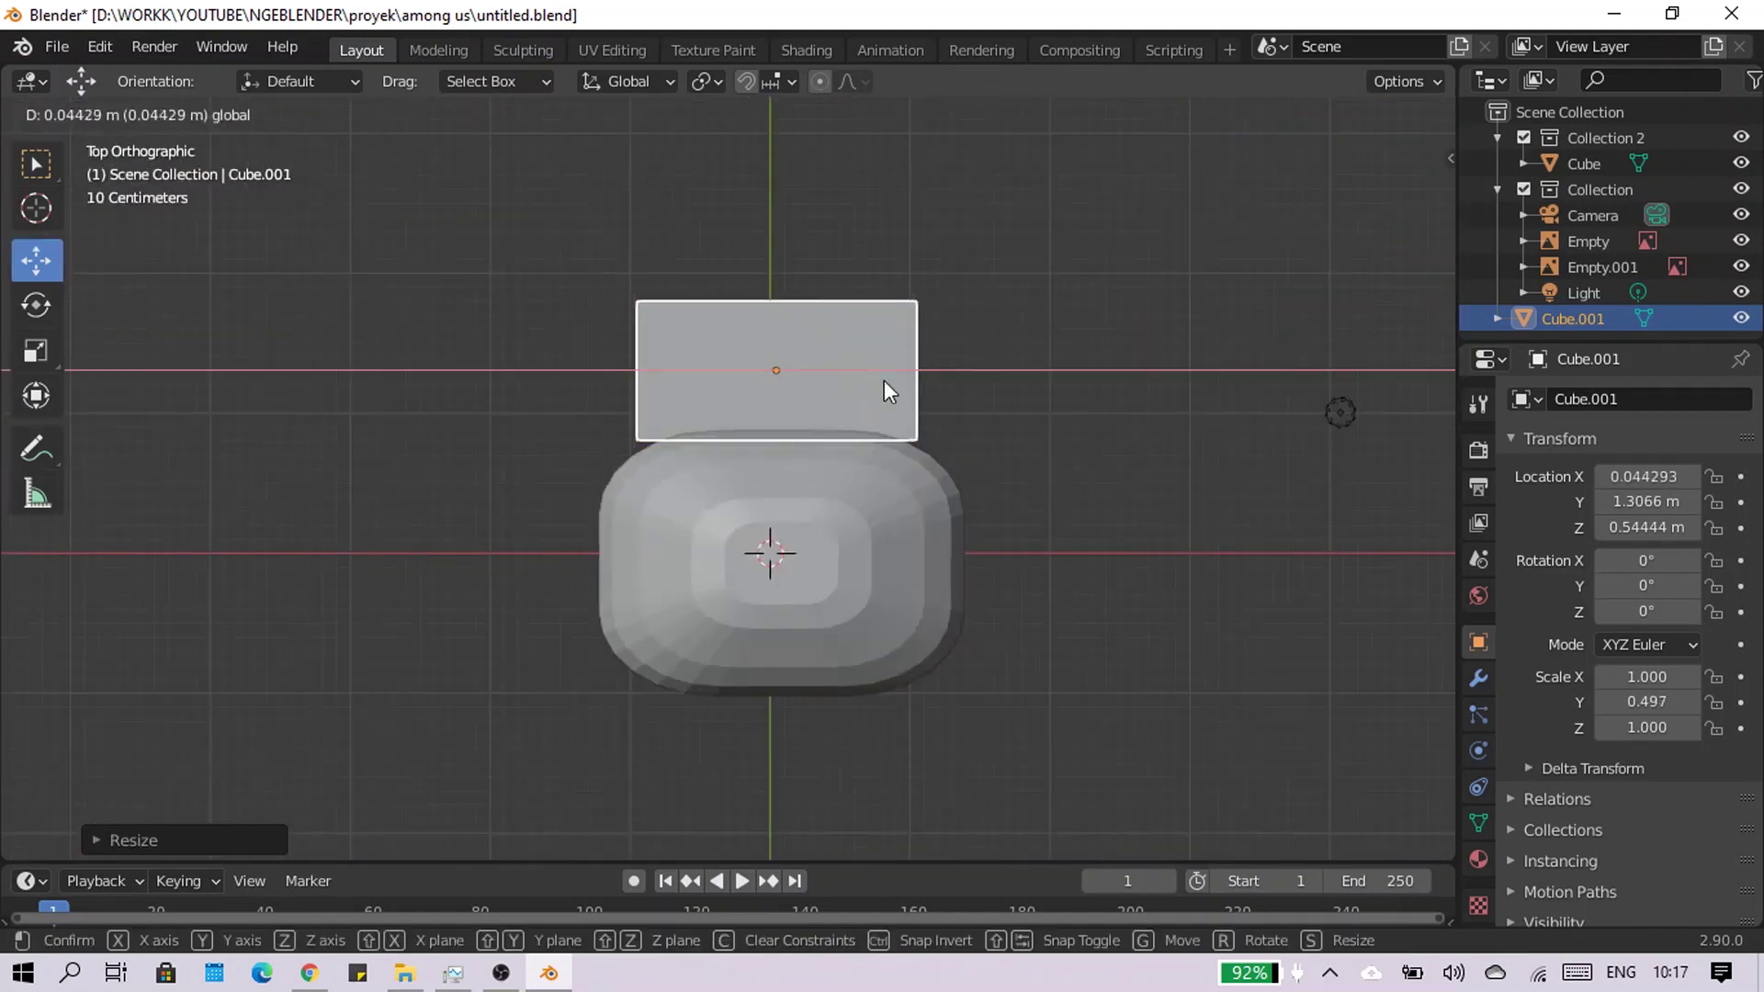
{"action": "left_click", "coordinate": [784, 291]}
{"action": "middle_click_drag", "start_coordinate": [783, 291], "coordinate": [1031, 405]}
Edit the cube's mesh with X-ray enabled and bevel its vertical edges
{"action": "key", "text": "KP_3"}
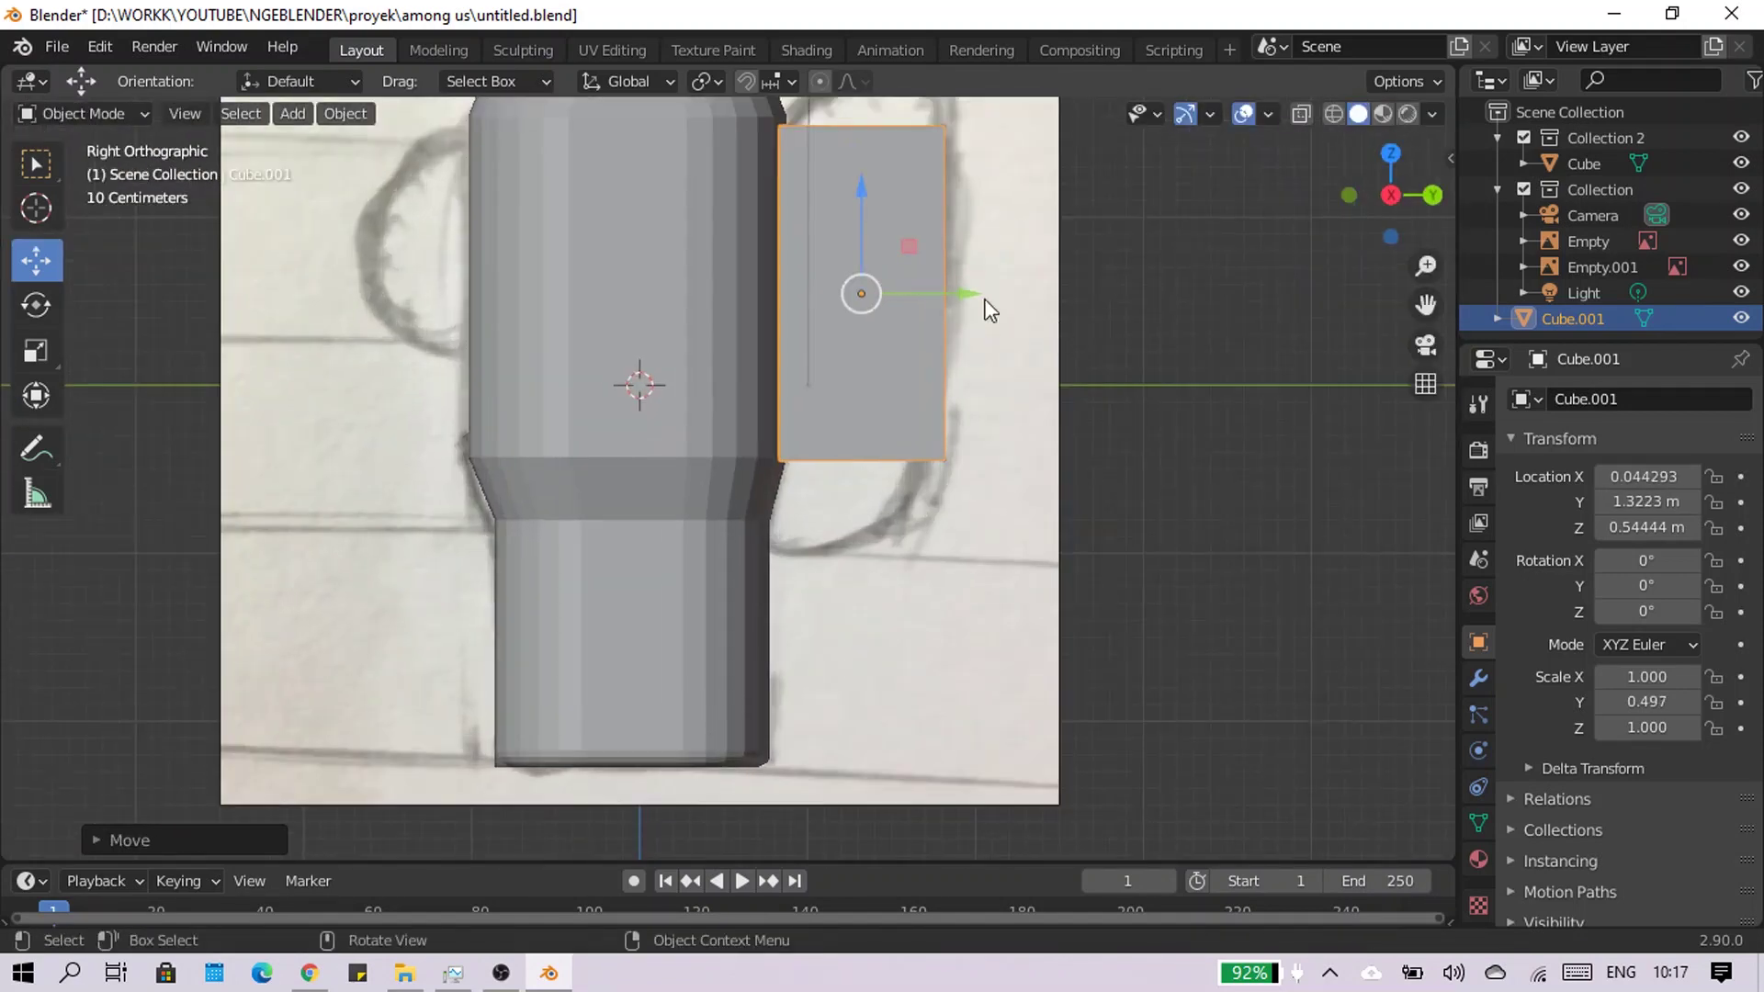
{"action": "key", "text": "Tab"}
{"action": "scroll", "coordinate": [505, 185], "scroll_direction": "up", "scroll_amount": 1}
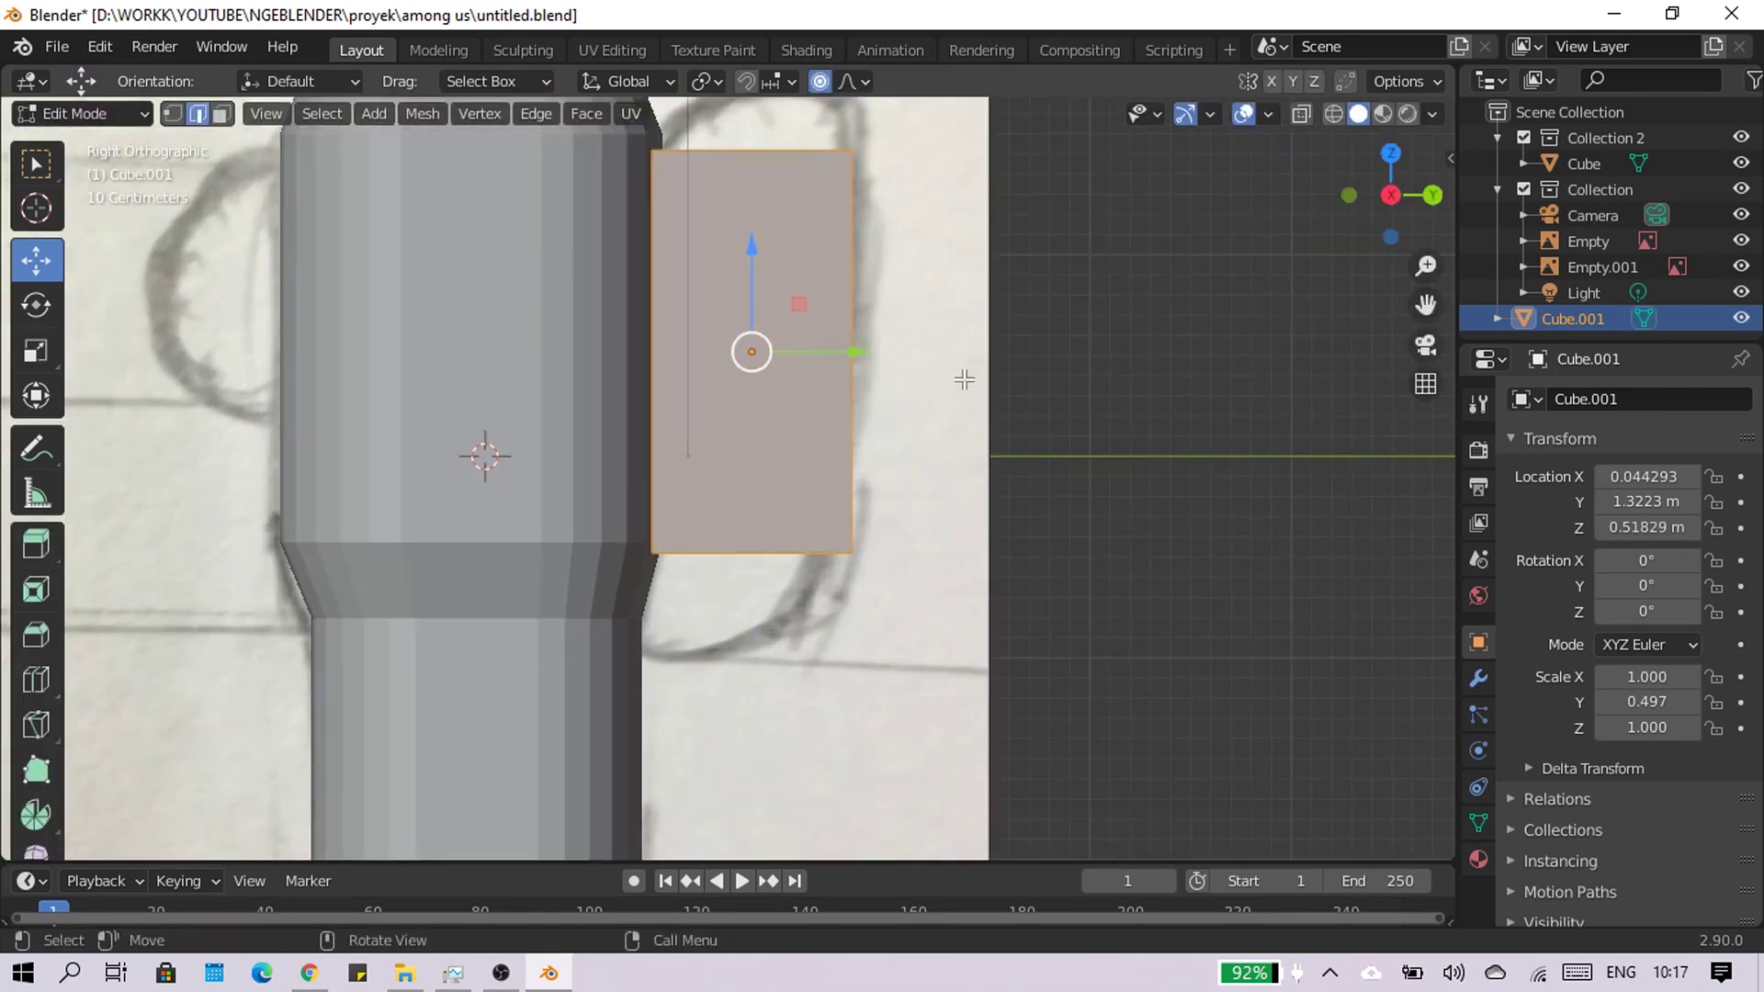
{"action": "left_click", "coordinate": [1333, 113]}
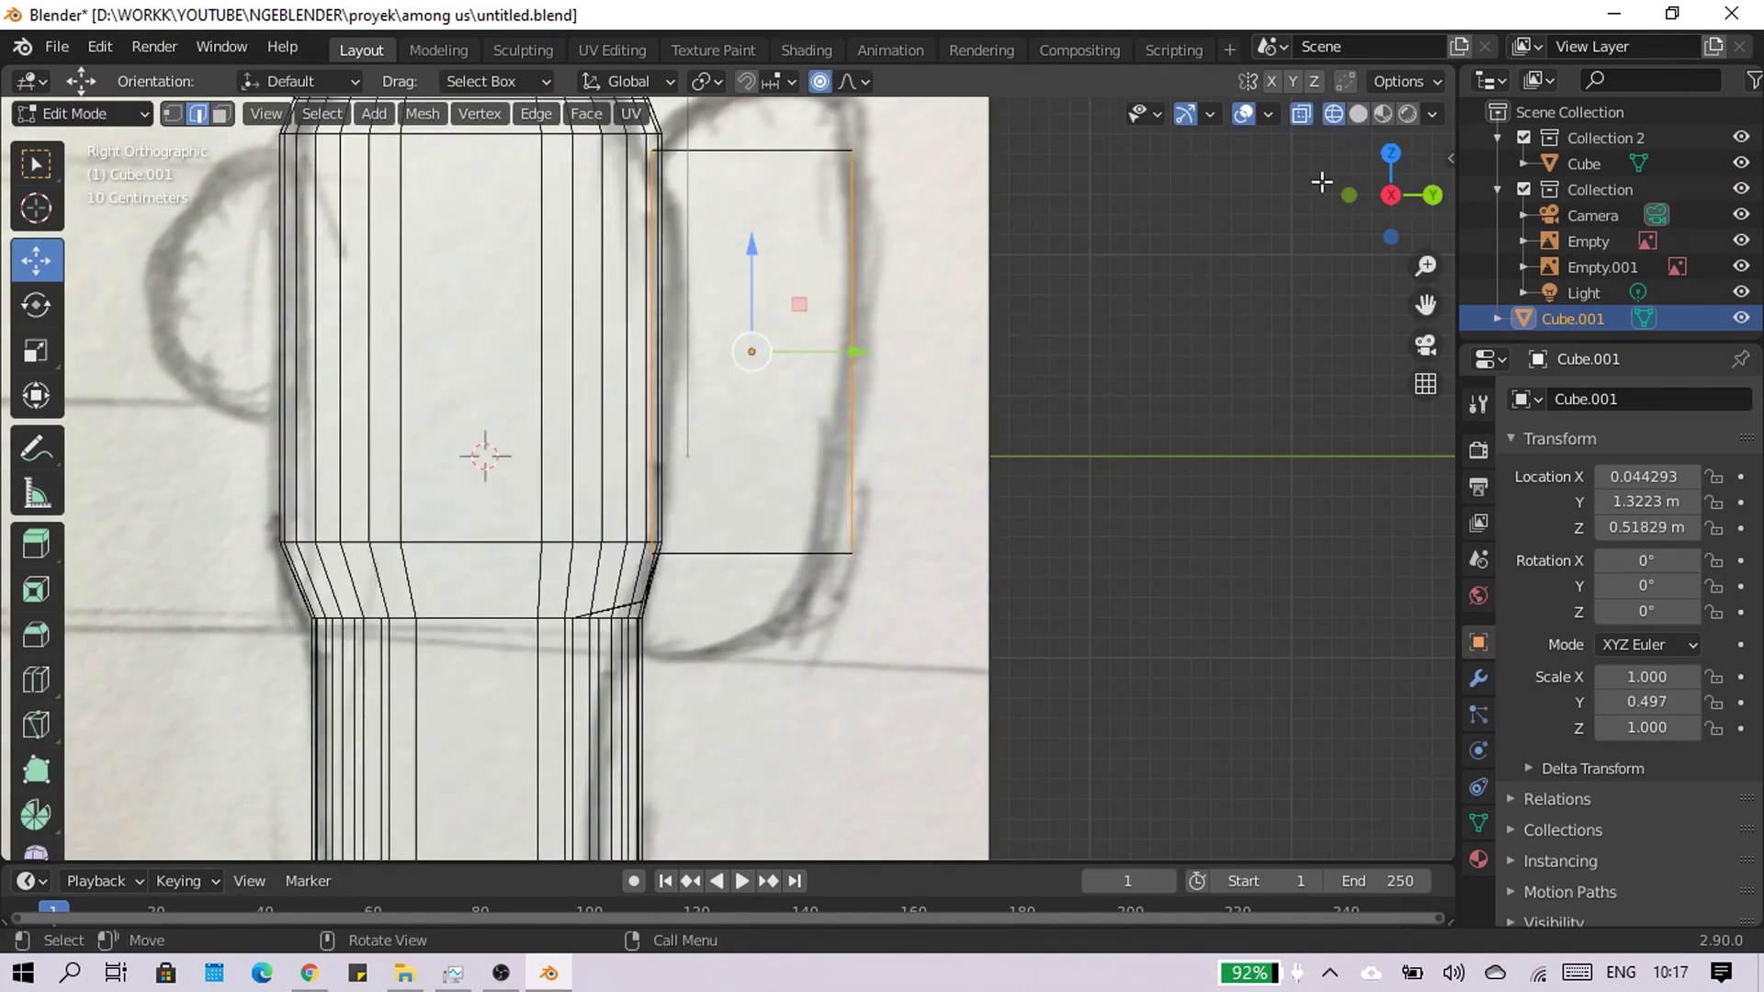
{"action": "mouse_move", "coordinate": [1321, 181]}
{"action": "middle_mouse_down"}
{"action": "mouse_move", "coordinate": [1359, 127]}
{"action": "mouse_move", "coordinate": [921, 328]}
{"action": "middle_mouse_up"}
{"action": "left_click", "coordinate": [1358, 115]}
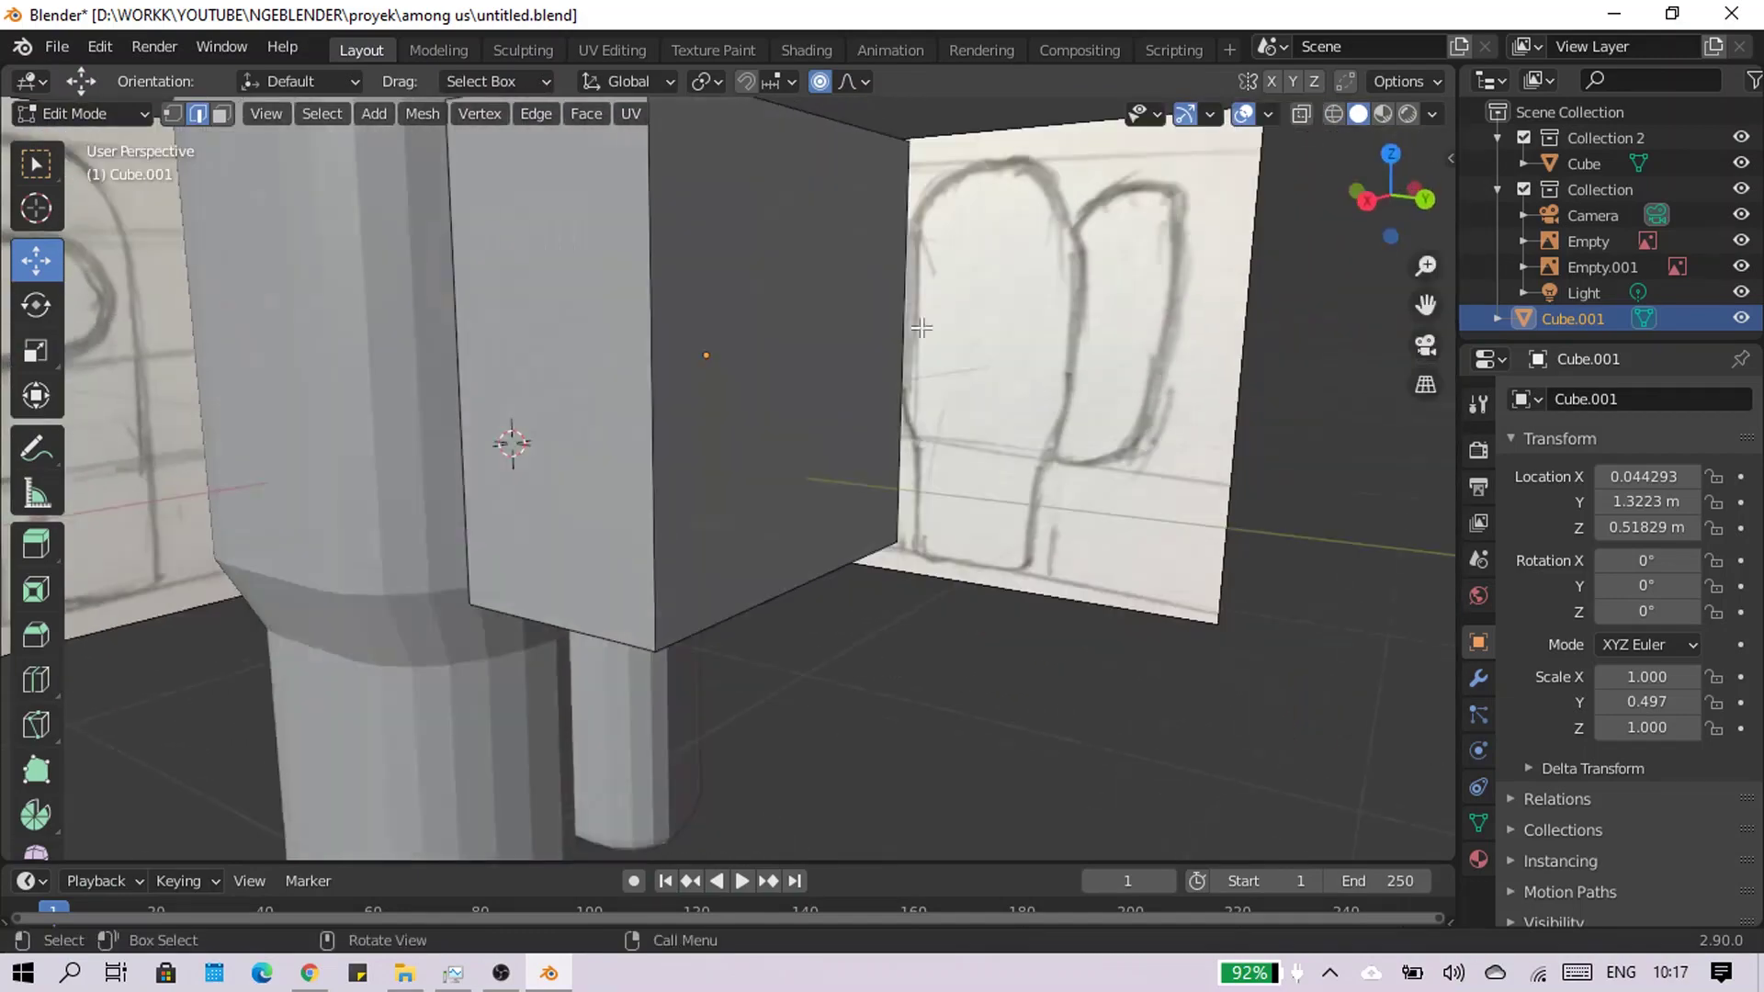
{"action": "key", "text": "alt+z"}
{"action": "key", "text": "ctrl+b"}
Confirm the rounded vertical edge bevel on the backpack and switch to face selection
{"action": "left_click", "coordinate": [769, 417]}
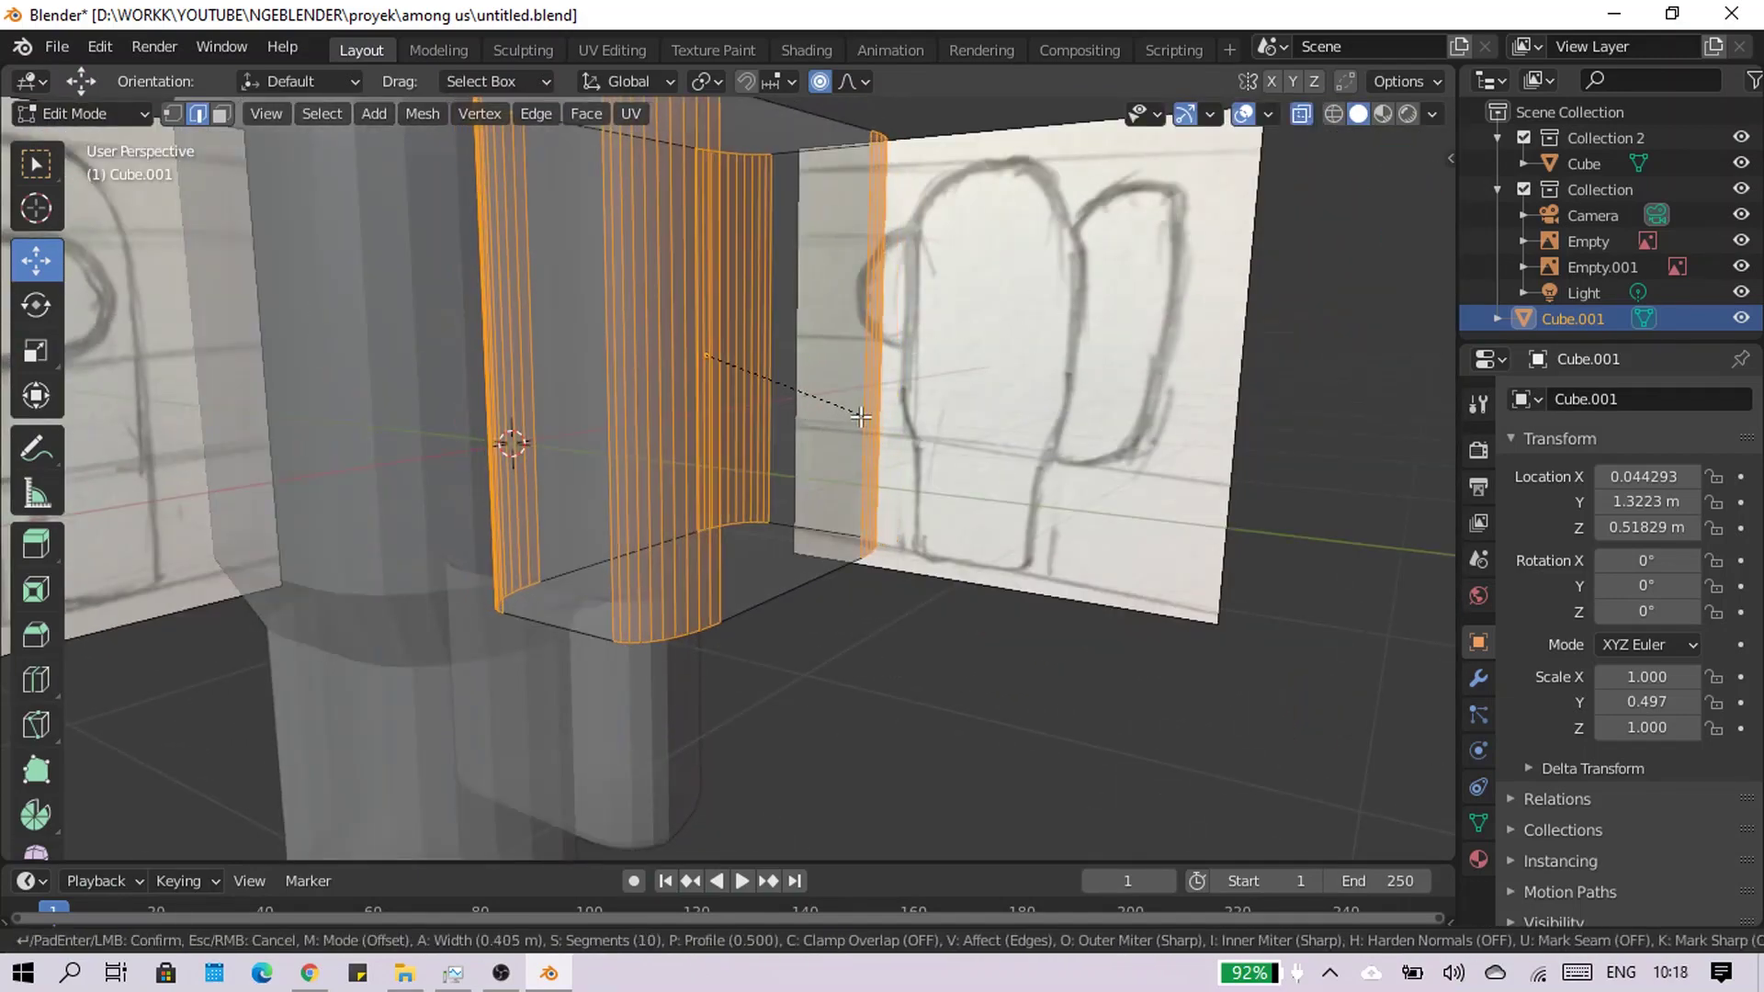
{"action": "key", "text": "Tab"}
{"action": "mouse_move", "coordinate": [827, 414]}
{"action": "middle_mouse_down"}
{"action": "mouse_move", "coordinate": [1036, 308]}
{"action": "mouse_move", "coordinate": [1050, 659]}
{"action": "mouse_move", "coordinate": [230, 136]}
{"action": "middle_mouse_up"}
{"action": "key", "text": "Tab"}
{"action": "key", "text": "alt+a"}
{"action": "key", "text": "3"}
{"action": "left_click", "coordinate": [1393, 218]}
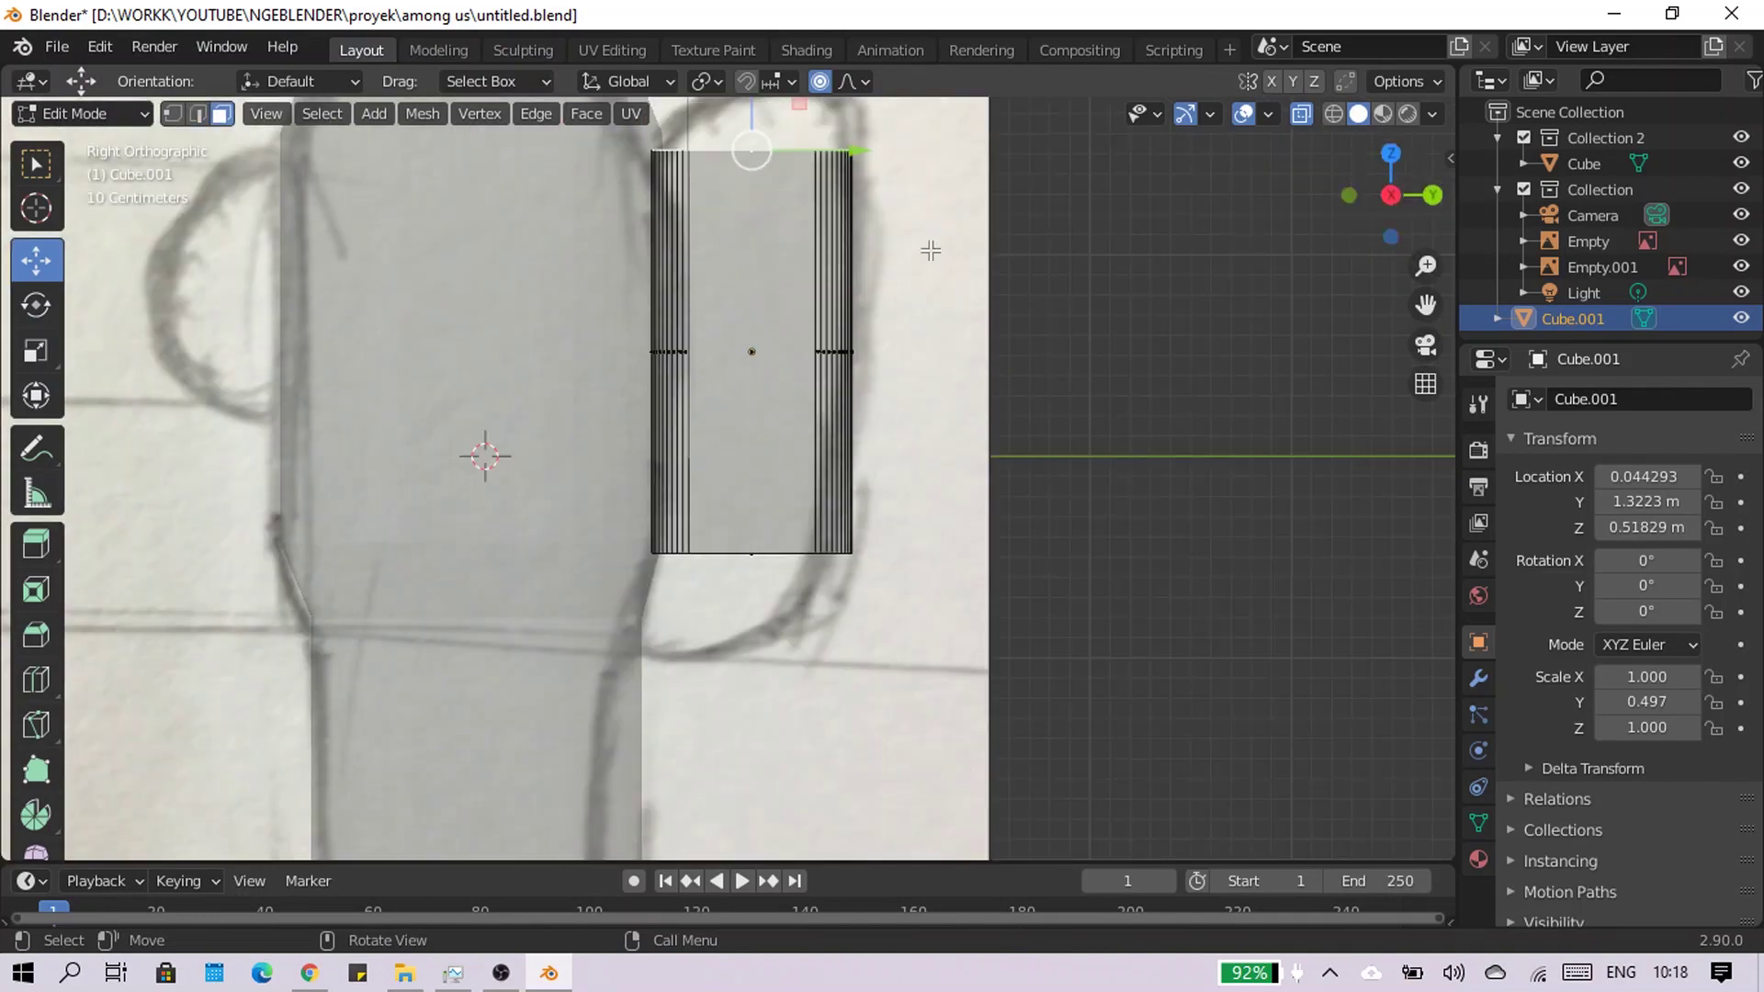
View the backpack straight from the right and select its bottom face
{"action": "scroll", "coordinate": [856, 510], "scroll_direction": "up", "scroll_amount": 2}
{"action": "key", "text": "Escape"}
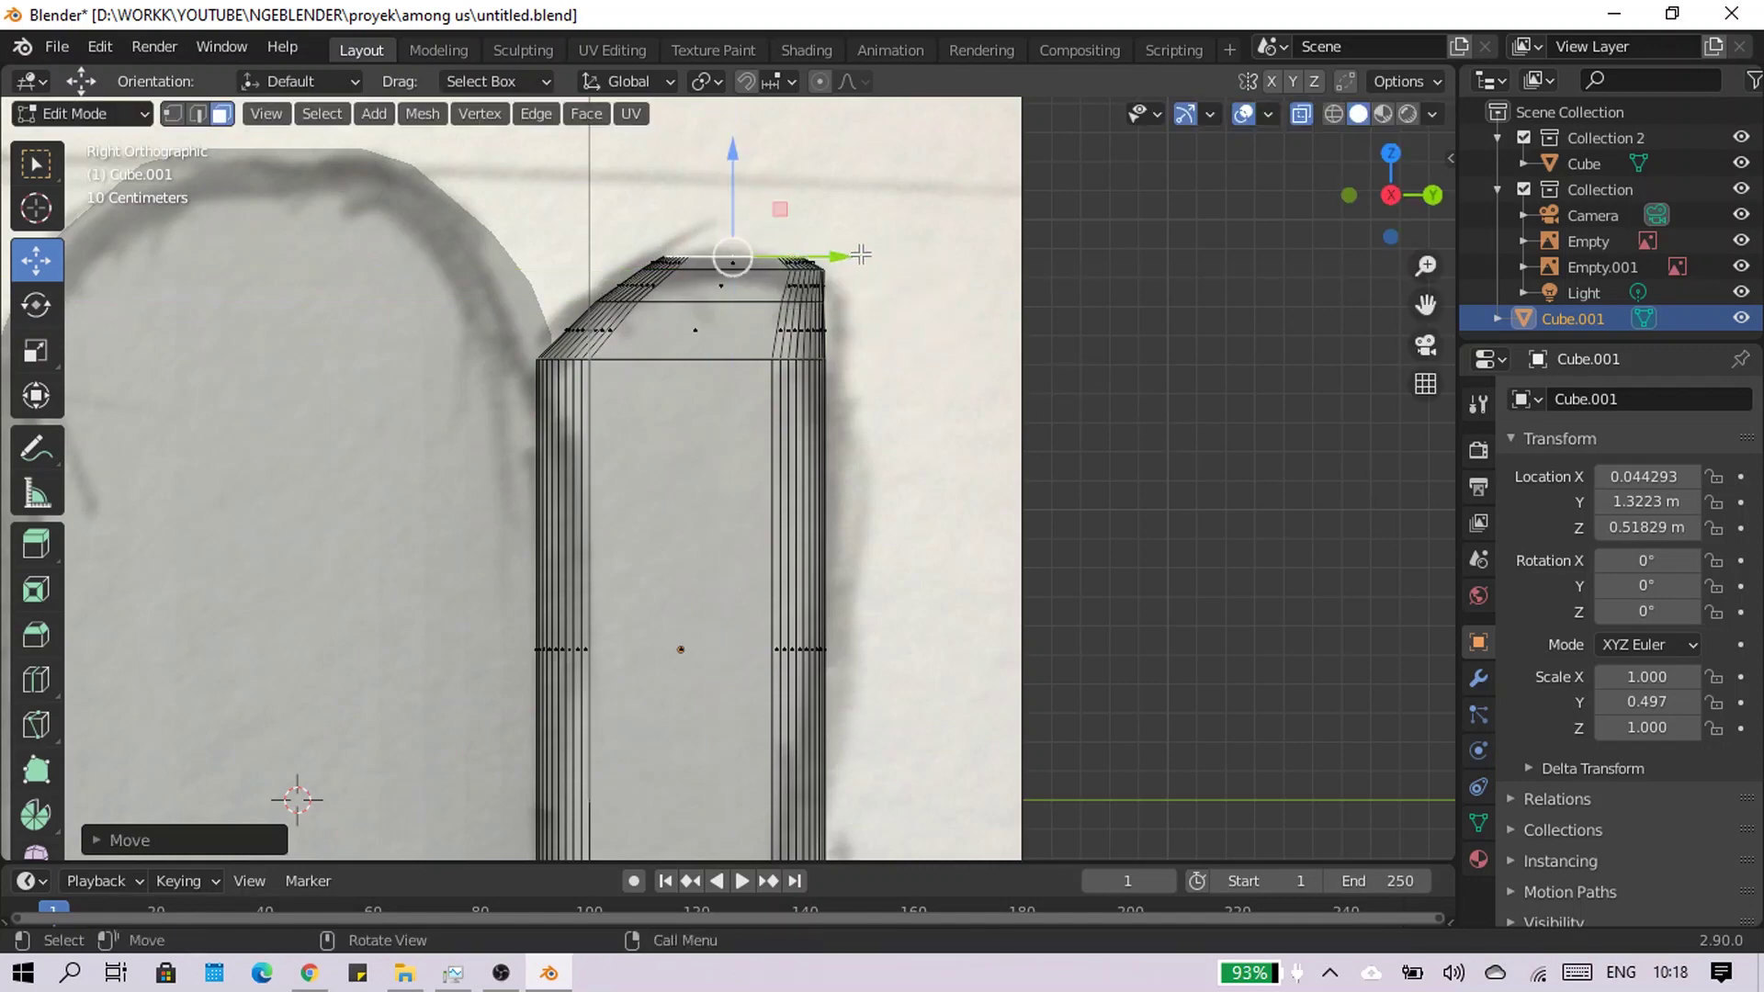
{"action": "key", "text": "Tab"}
{"action": "scroll", "coordinate": [1021, 312], "scroll_direction": "down", "scroll_amount": 3}
{"action": "mouse_move", "coordinate": [1021, 312]}
{"action": "middle_mouse_down"}
{"action": "mouse_move", "coordinate": [878, 419]}
{"action": "mouse_move", "coordinate": [1183, 388]}
{"action": "mouse_move", "coordinate": [1429, 254]}
{"action": "middle_mouse_up"}
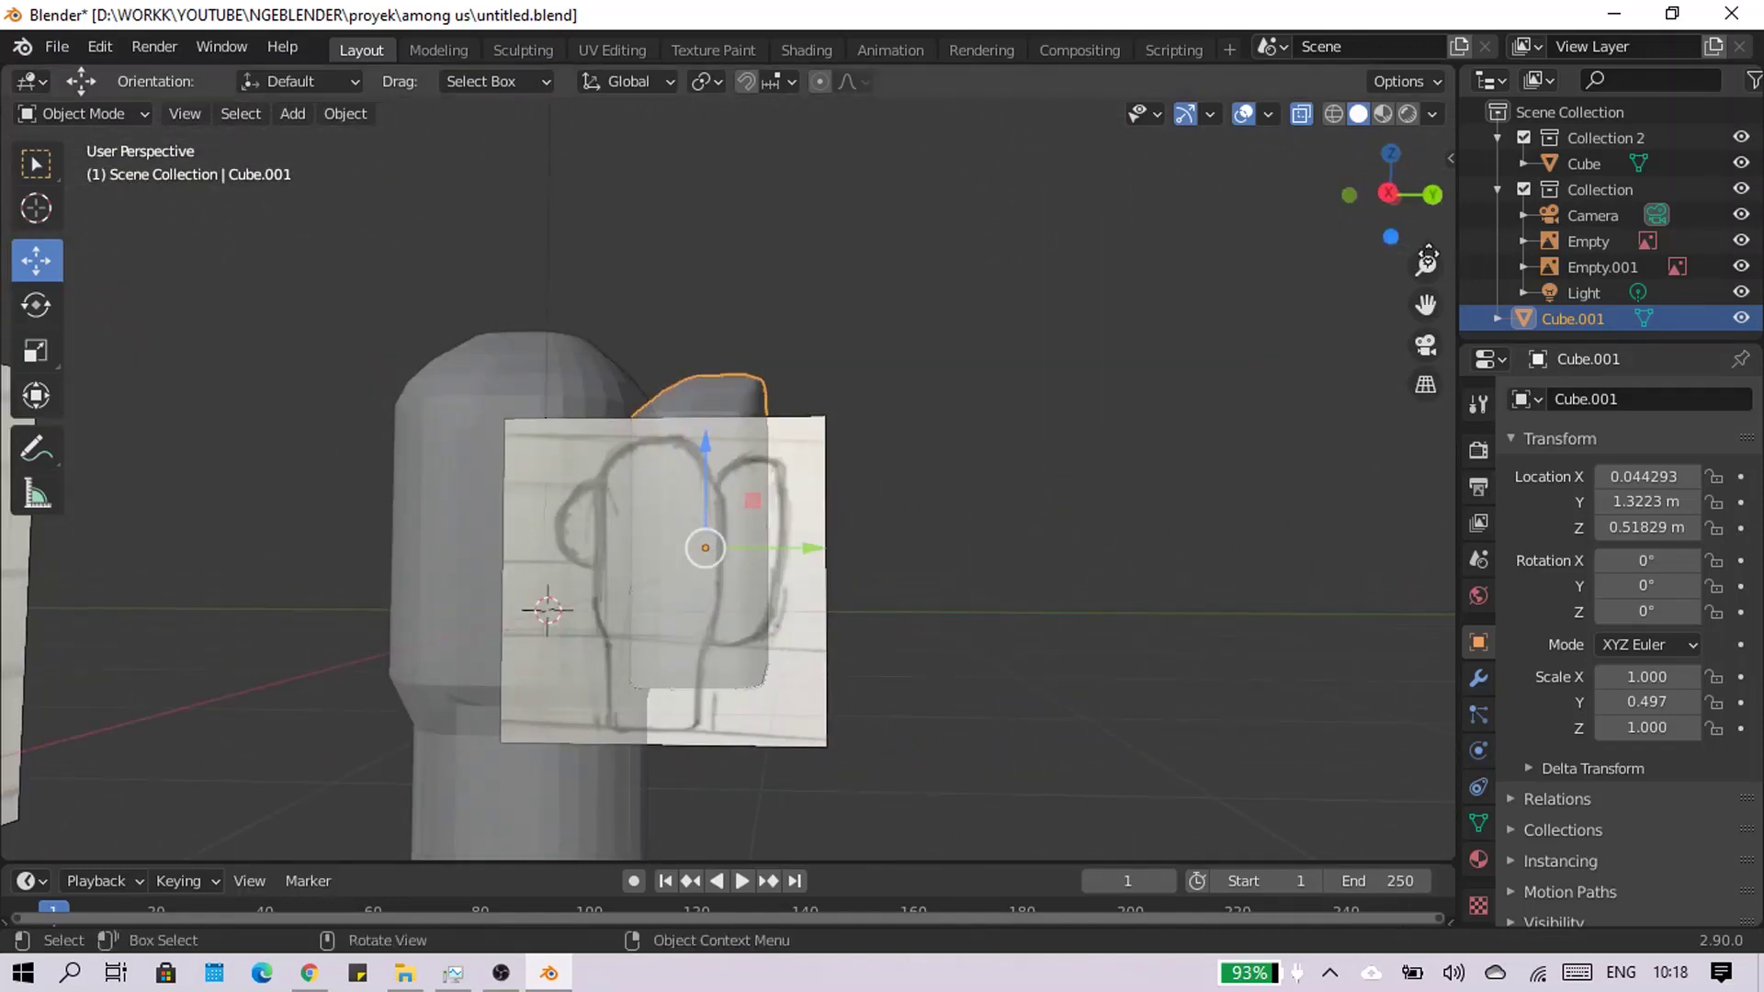
{"action": "left_click", "coordinate": [1389, 194]}
{"action": "key", "text": "Tab"}
{"action": "middle_click_drag", "start_coordinate": [750, 614], "coordinate": [1011, 460]}
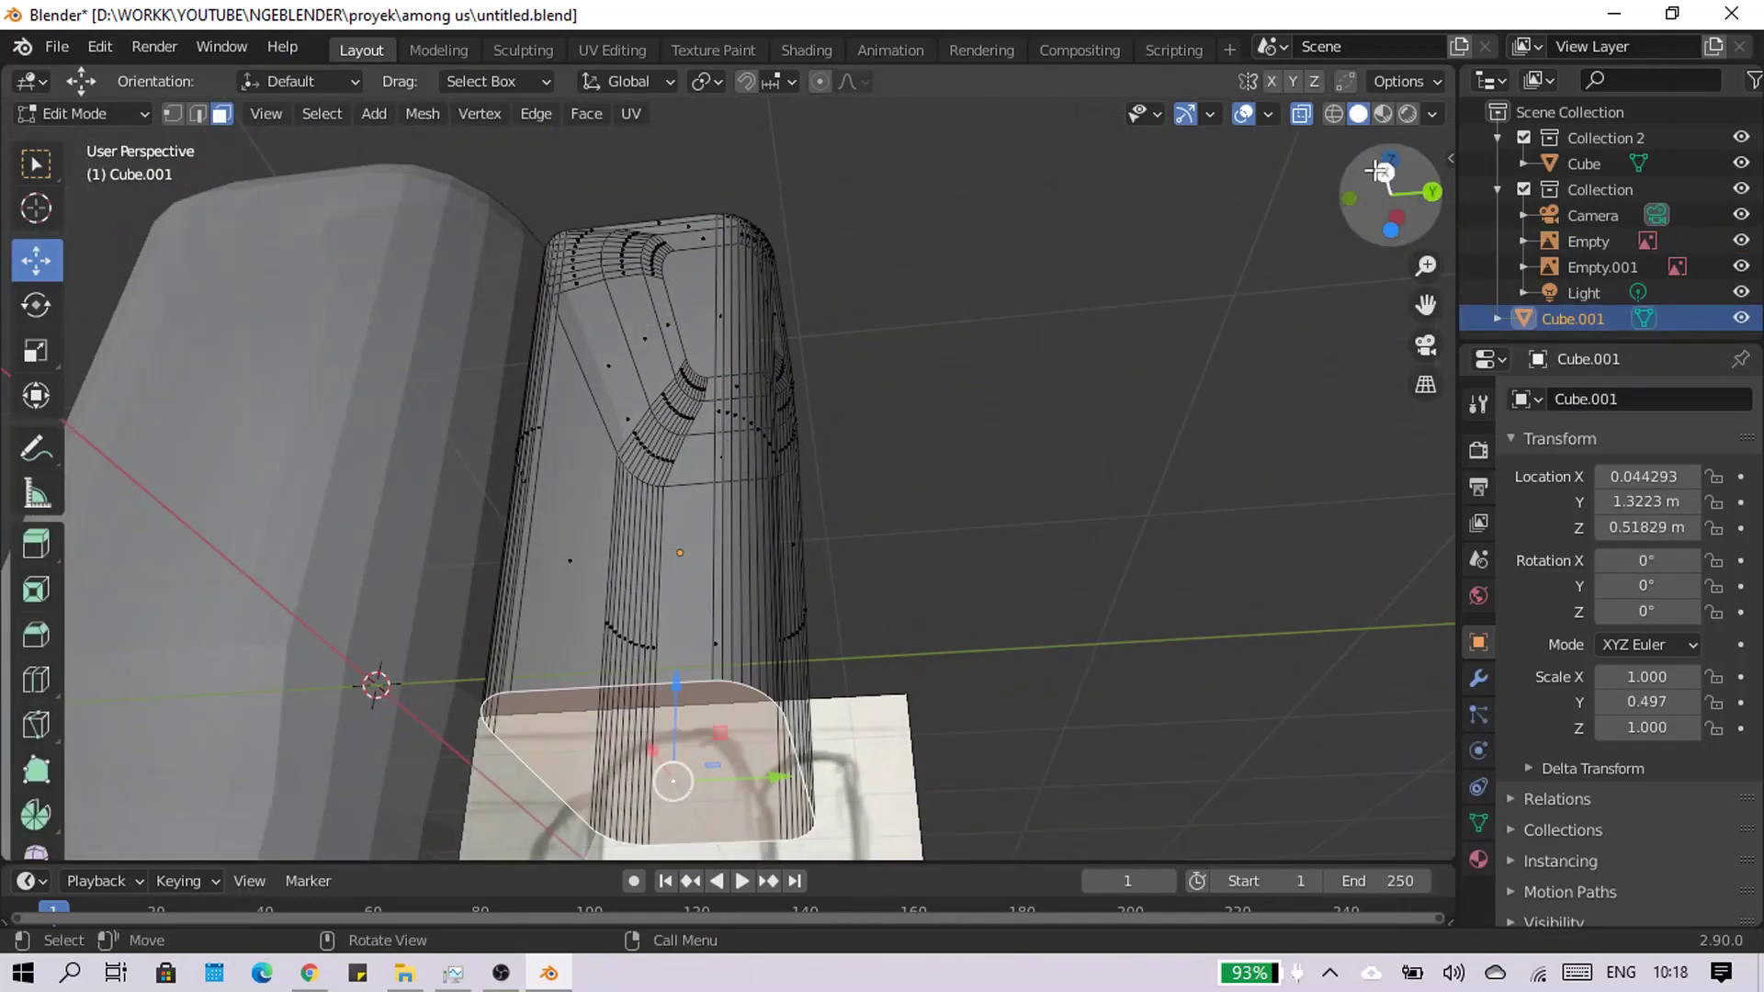
{"action": "left_click", "coordinate": [1390, 193]}
{"action": "scroll", "coordinate": [841, 581], "scroll_direction": "up", "scroll_amount": 3}
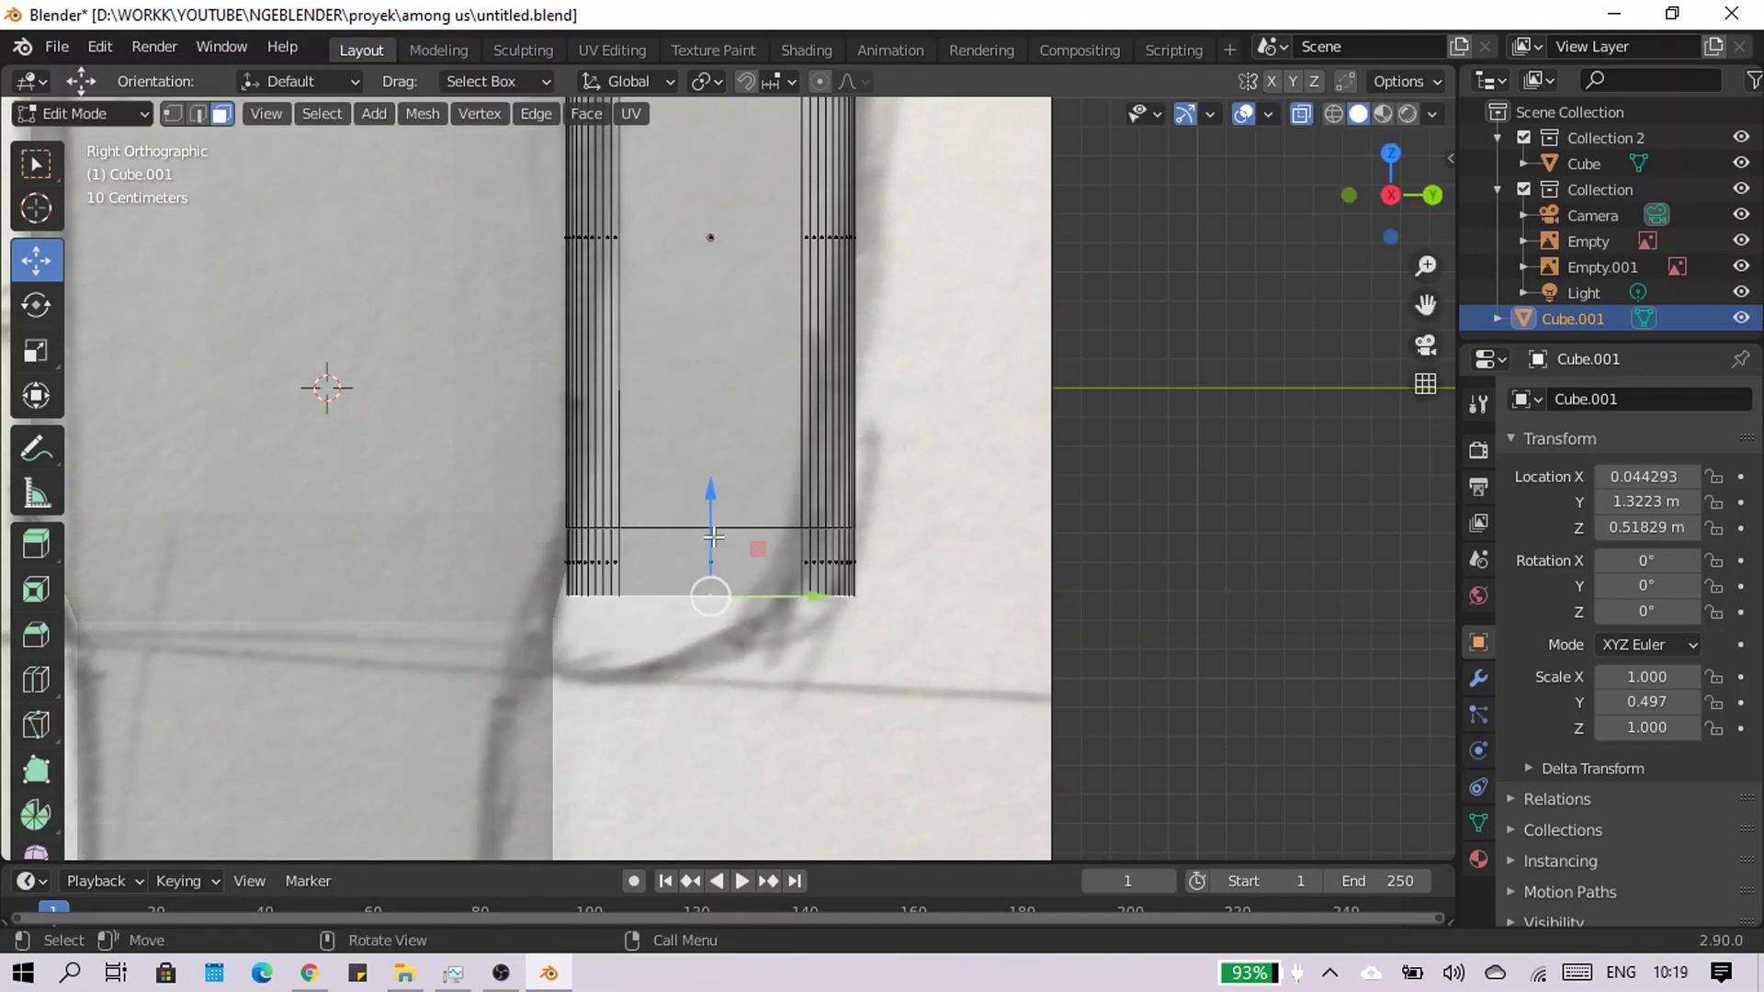
Extrude the backpack's bottom and taper it inward along Y to match the sketch outline
{"action": "left_click", "coordinate": [1091, 643]}
{"action": "key", "text": "g"}
{"action": "key", "text": "y"}
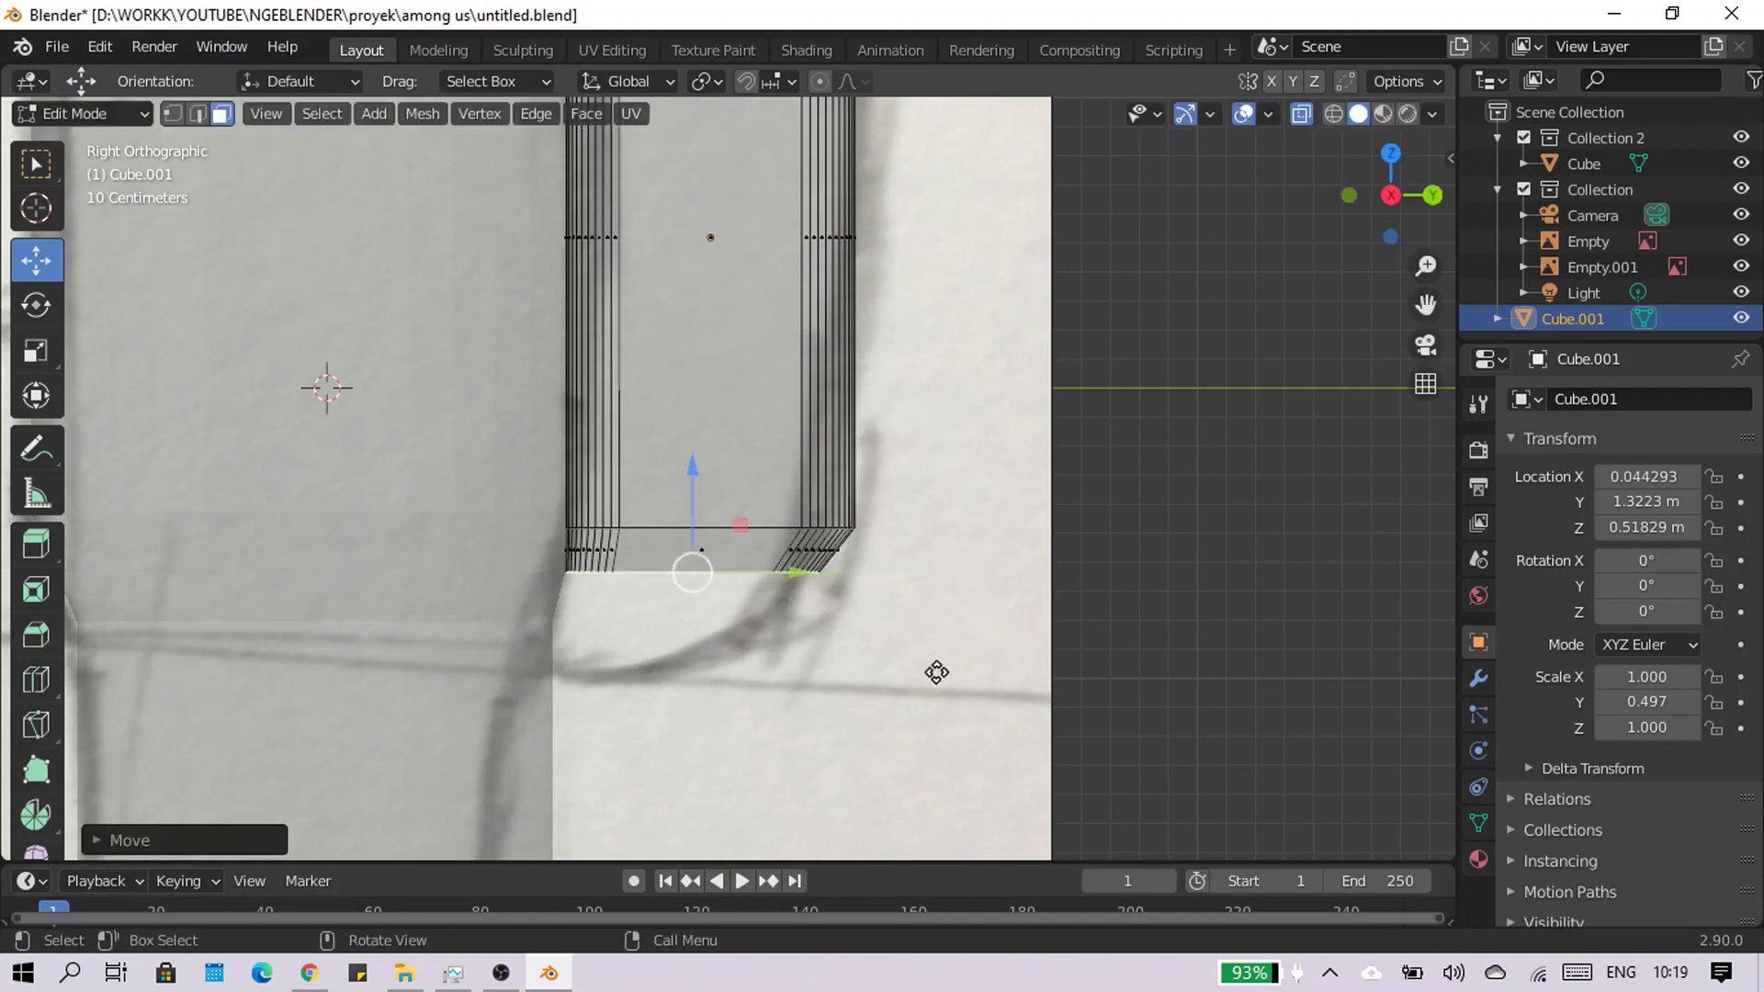
{"action": "key", "text": "e"}
{"action": "left_click_drag", "start_coordinate": [779, 617], "coordinate": [759, 613]}
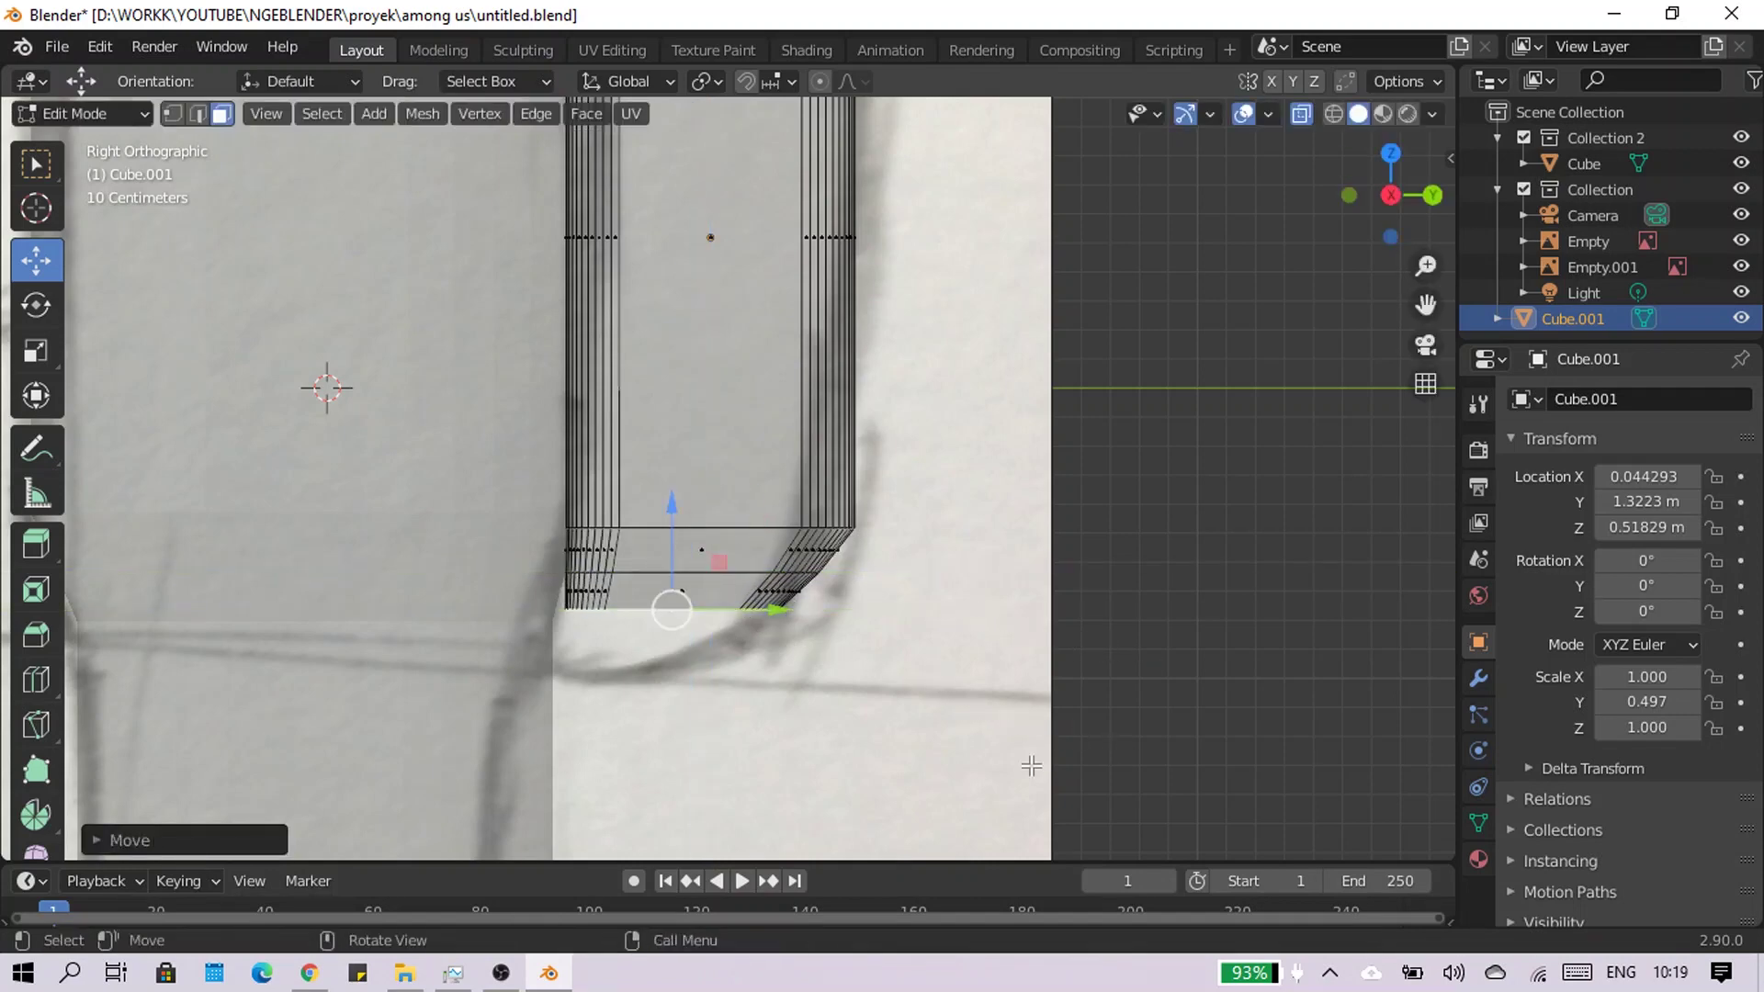
{"action": "key", "text": "Tab"}
{"action": "scroll", "coordinate": [977, 494], "scroll_direction": "down", "scroll_amount": 4}
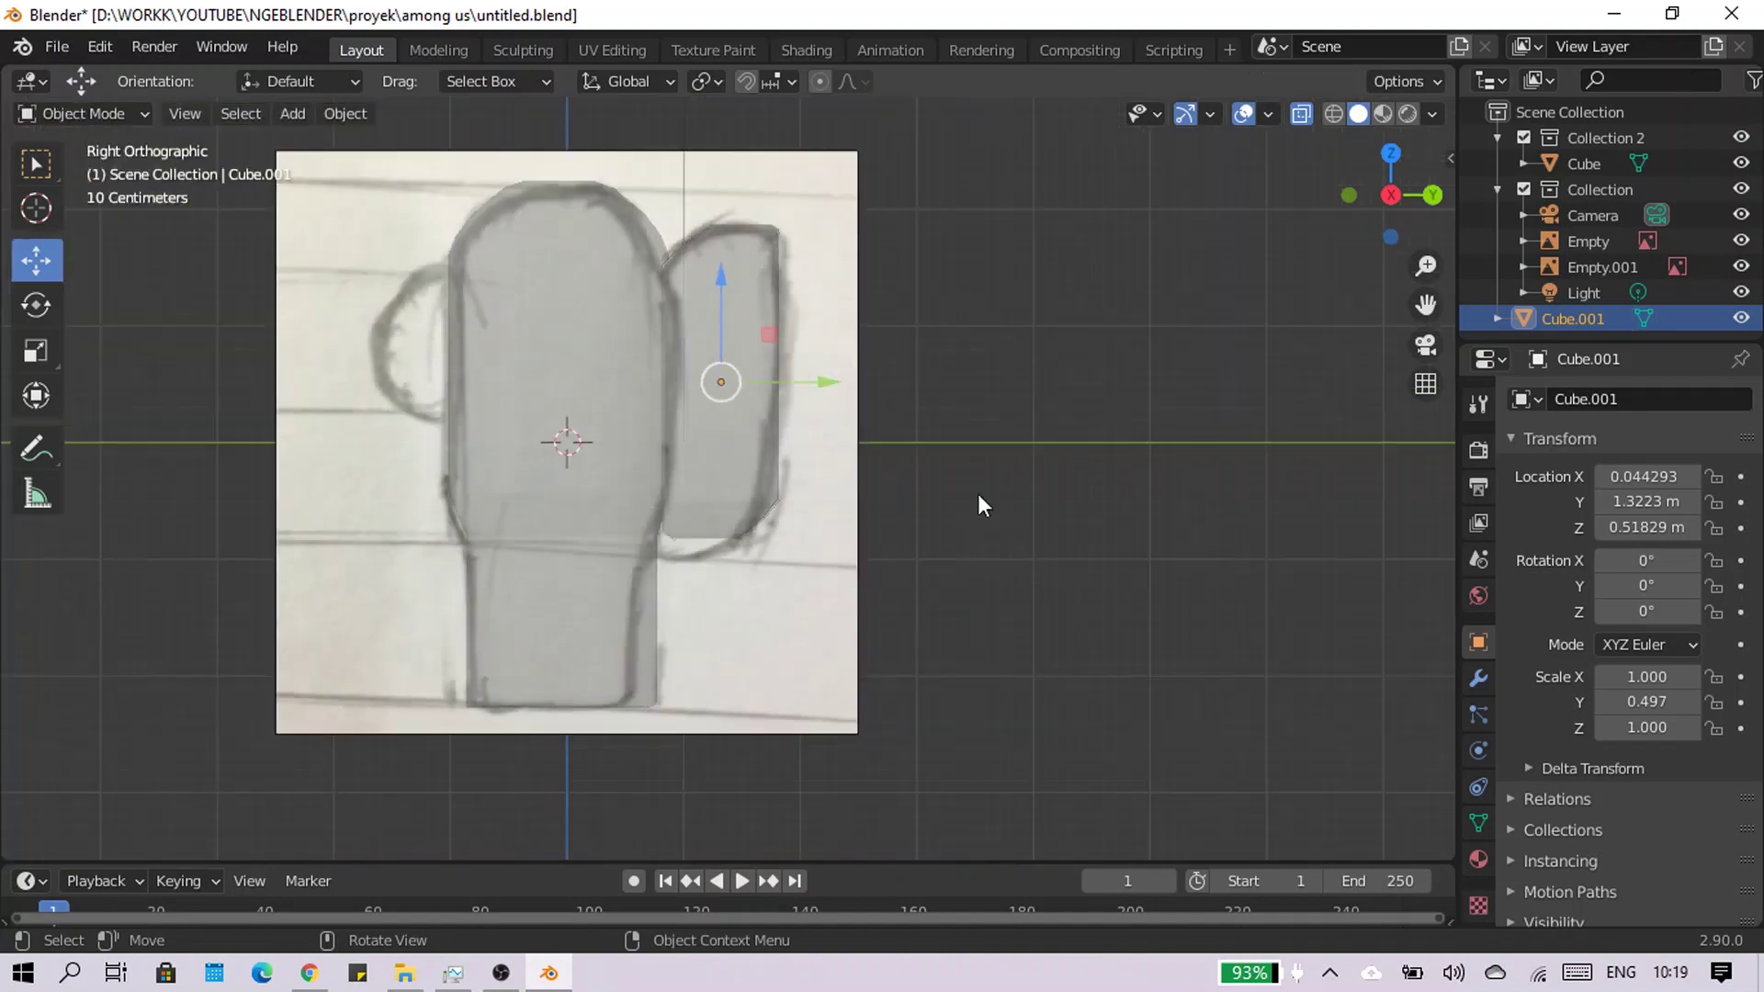
{"action": "mouse_move", "coordinate": [978, 493]}
{"action": "middle_mouse_down"}
{"action": "mouse_move", "coordinate": [564, 483]}
{"action": "mouse_move", "coordinate": [939, 433]}
{"action": "middle_mouse_up"}
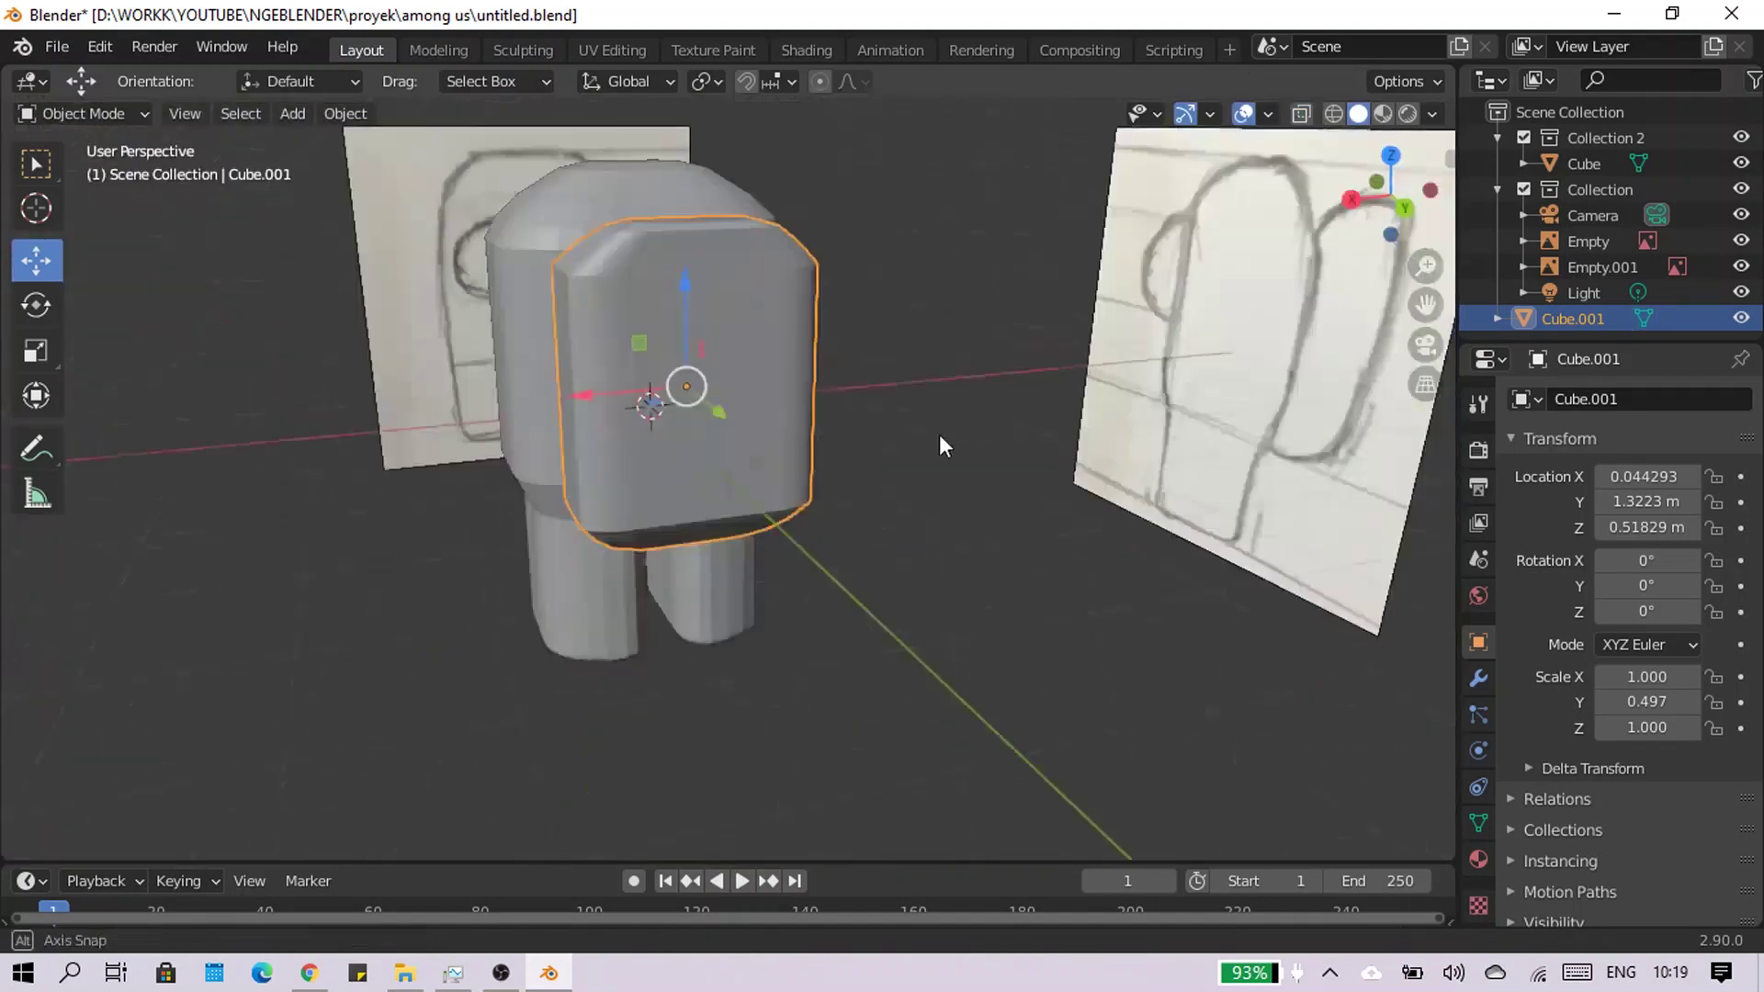
Add a new cube, move it forward and up toward the head, and turn off X-ray
{"action": "left_click", "coordinate": [966, 498]}
{"action": "mouse_move", "coordinate": [966, 498]}
{"action": "middle_mouse_down"}
{"action": "mouse_move", "coordinate": [1047, 452]}
{"action": "mouse_move", "coordinate": [1032, 375]}
{"action": "middle_mouse_up"}
{"action": "key", "text": "shift+a"}
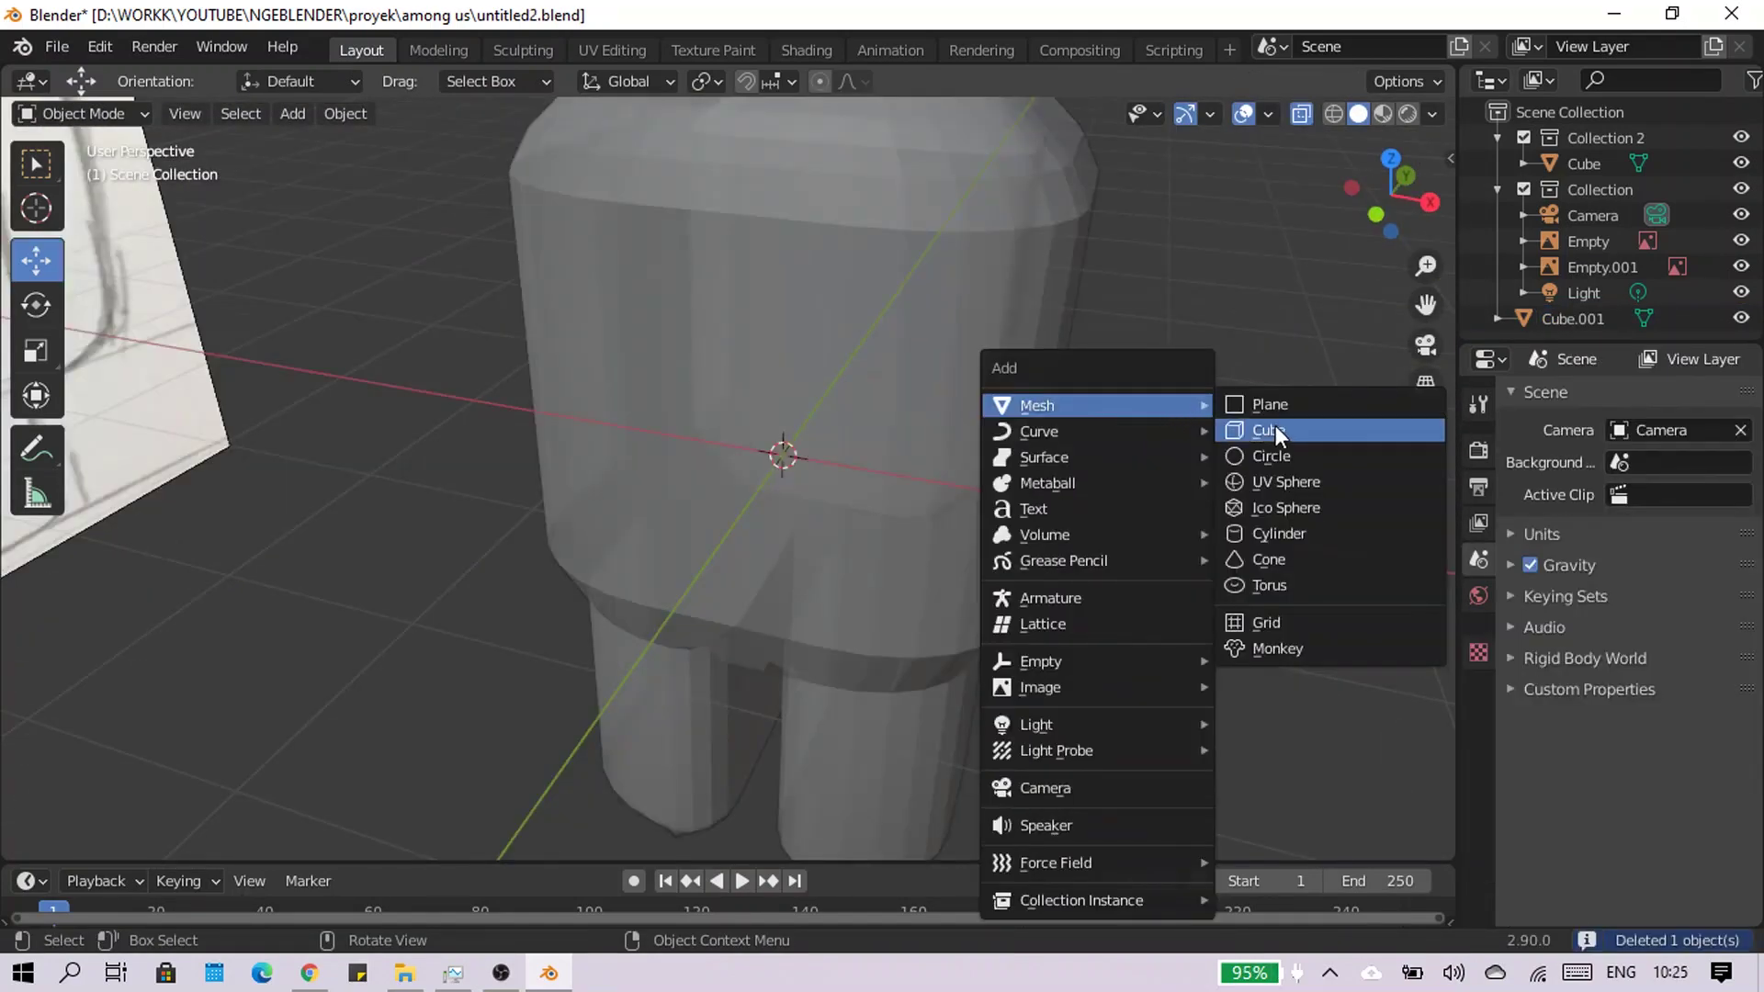
{"action": "left_click", "coordinate": [1277, 426]}
{"action": "middle_click_drag", "start_coordinate": [1062, 514], "coordinate": [977, 442]}
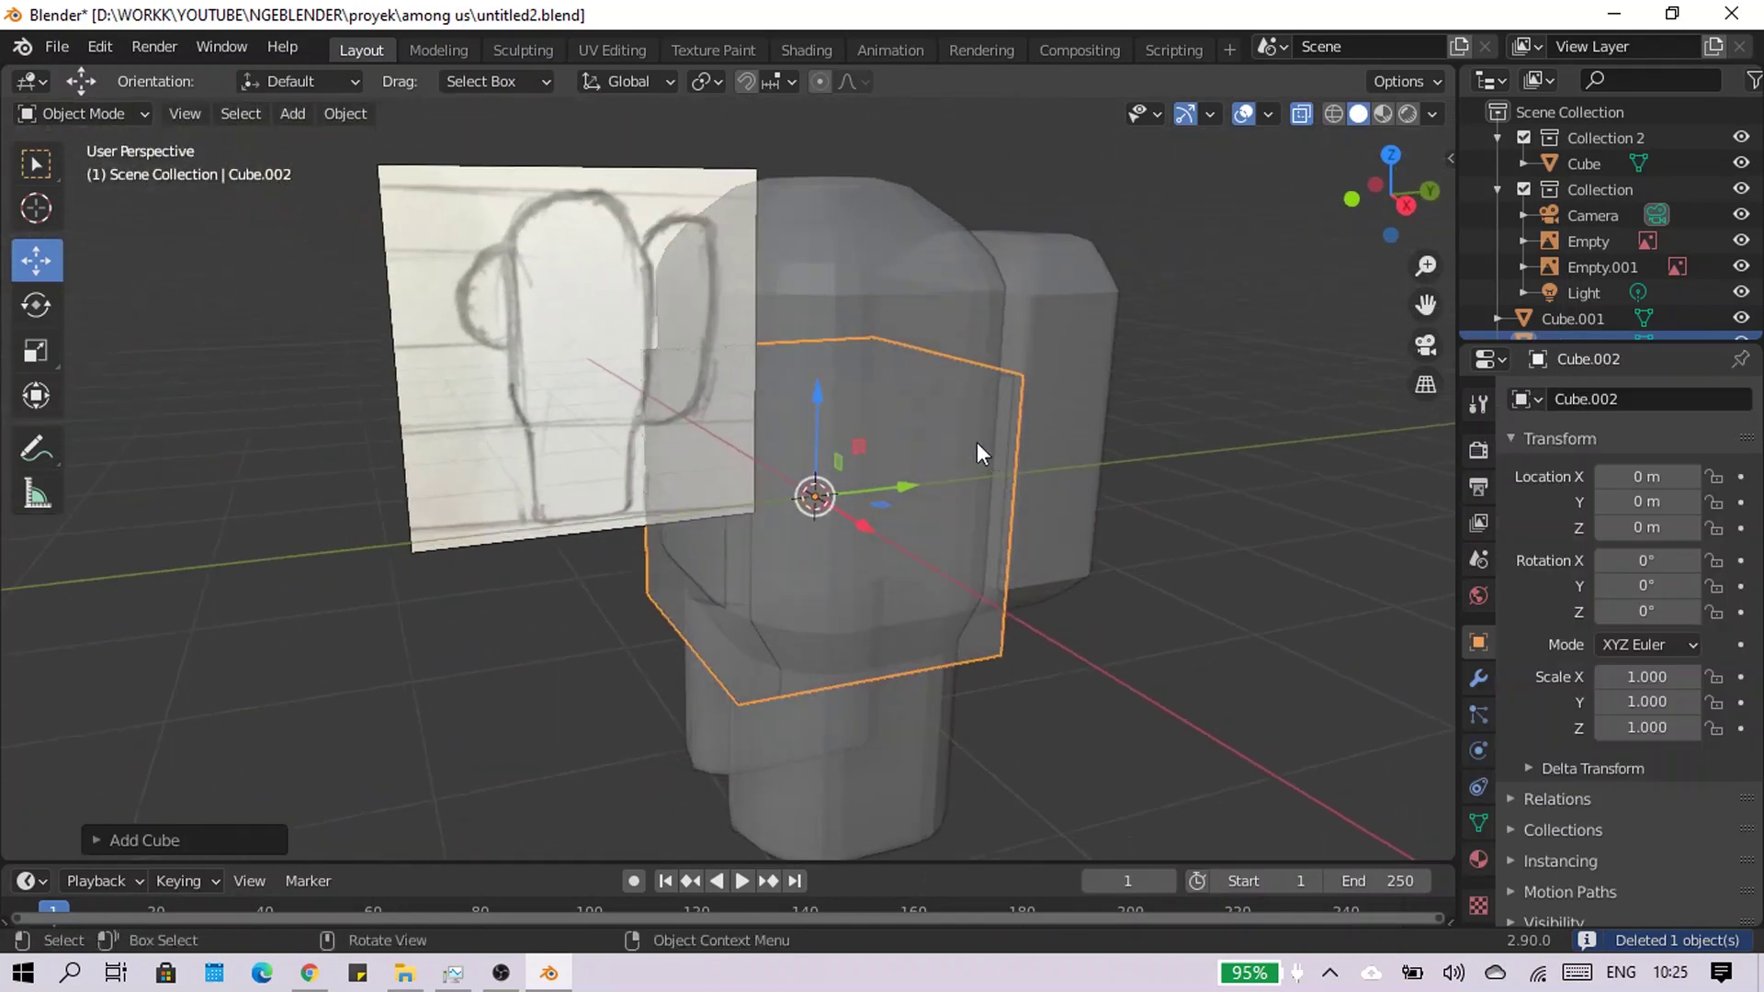
{"action": "left_click_drag", "start_coordinate": [890, 478], "coordinate": [770, 520]}
{"action": "left_click_drag", "start_coordinate": [710, 463], "coordinate": [698, 367]}
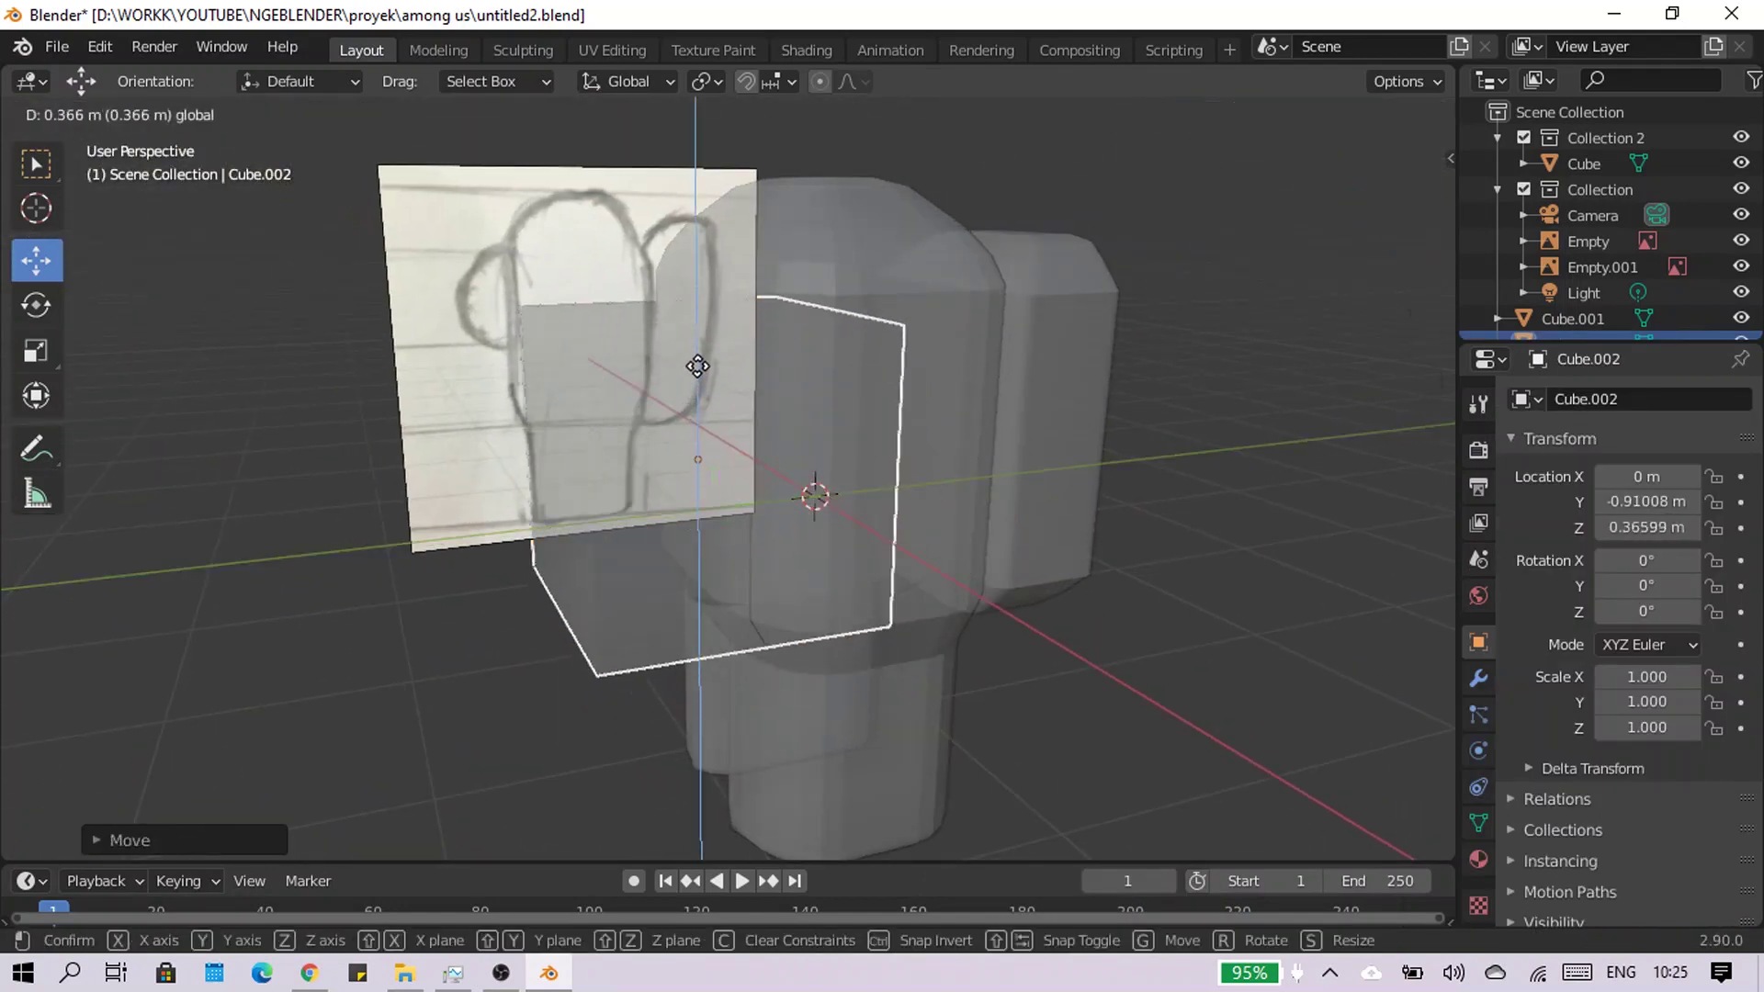
{"action": "left_click", "coordinate": [1300, 113]}
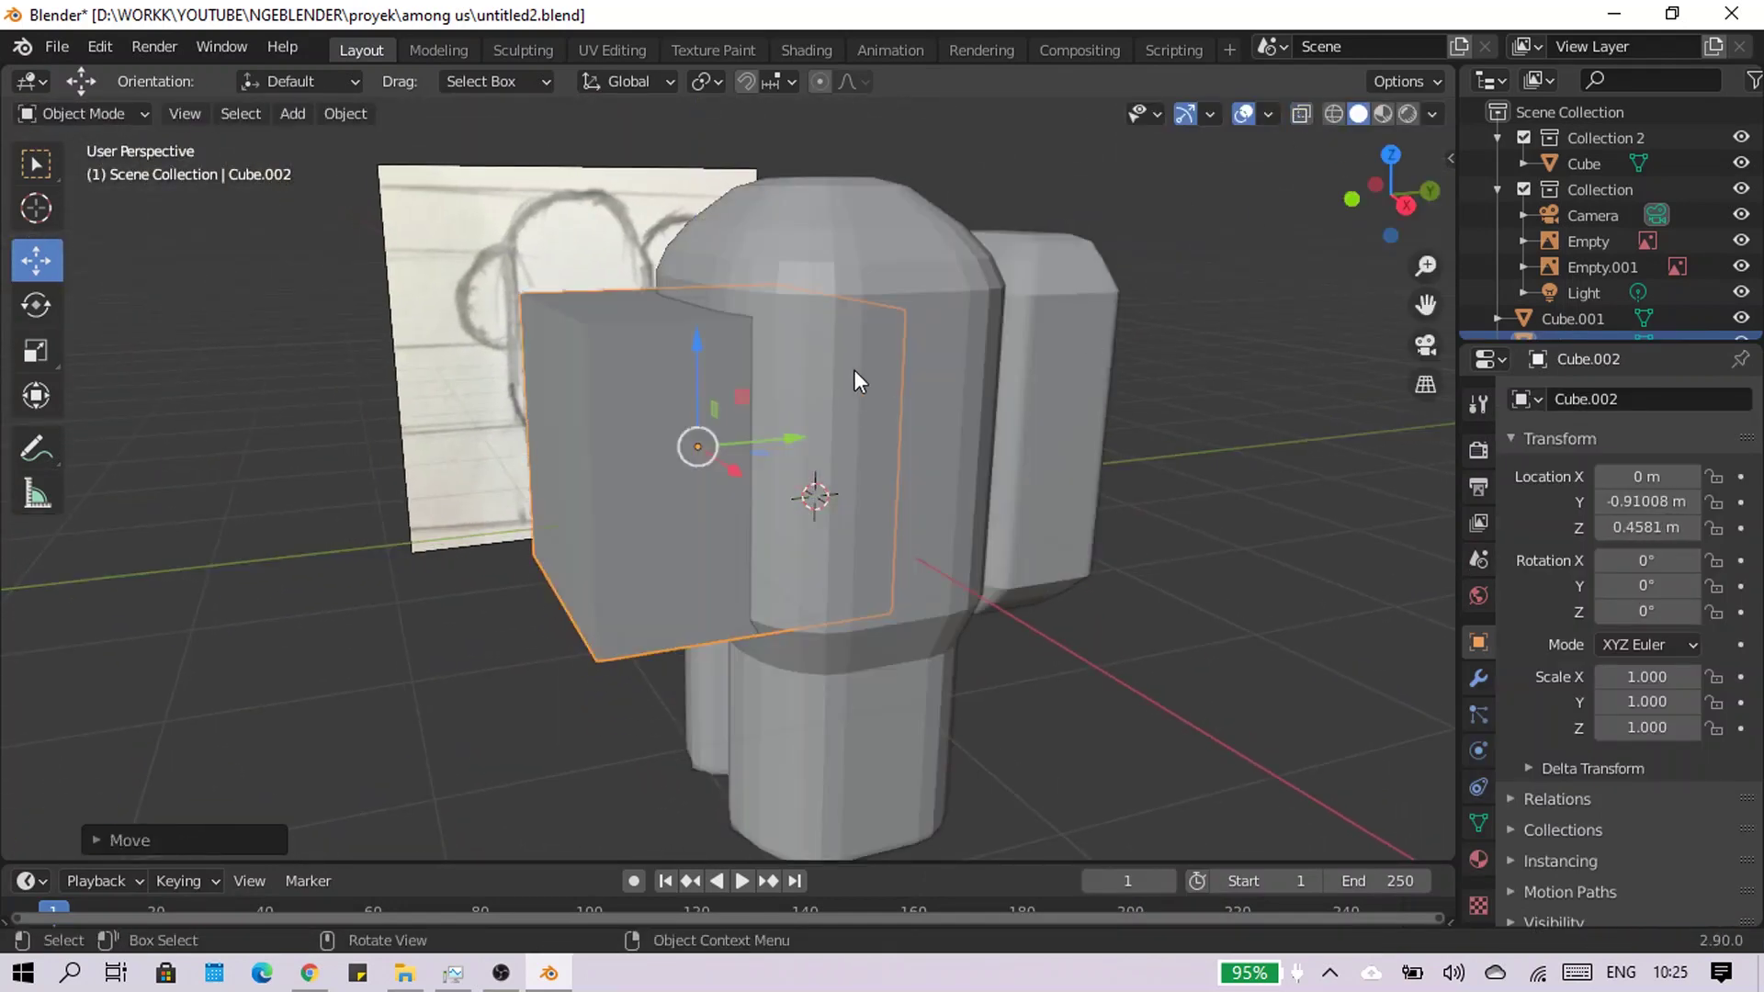
Raise the new block to head height and flatten its depth along Y
{"action": "middle_click_drag", "start_coordinate": [852, 370], "coordinate": [1097, 457]}
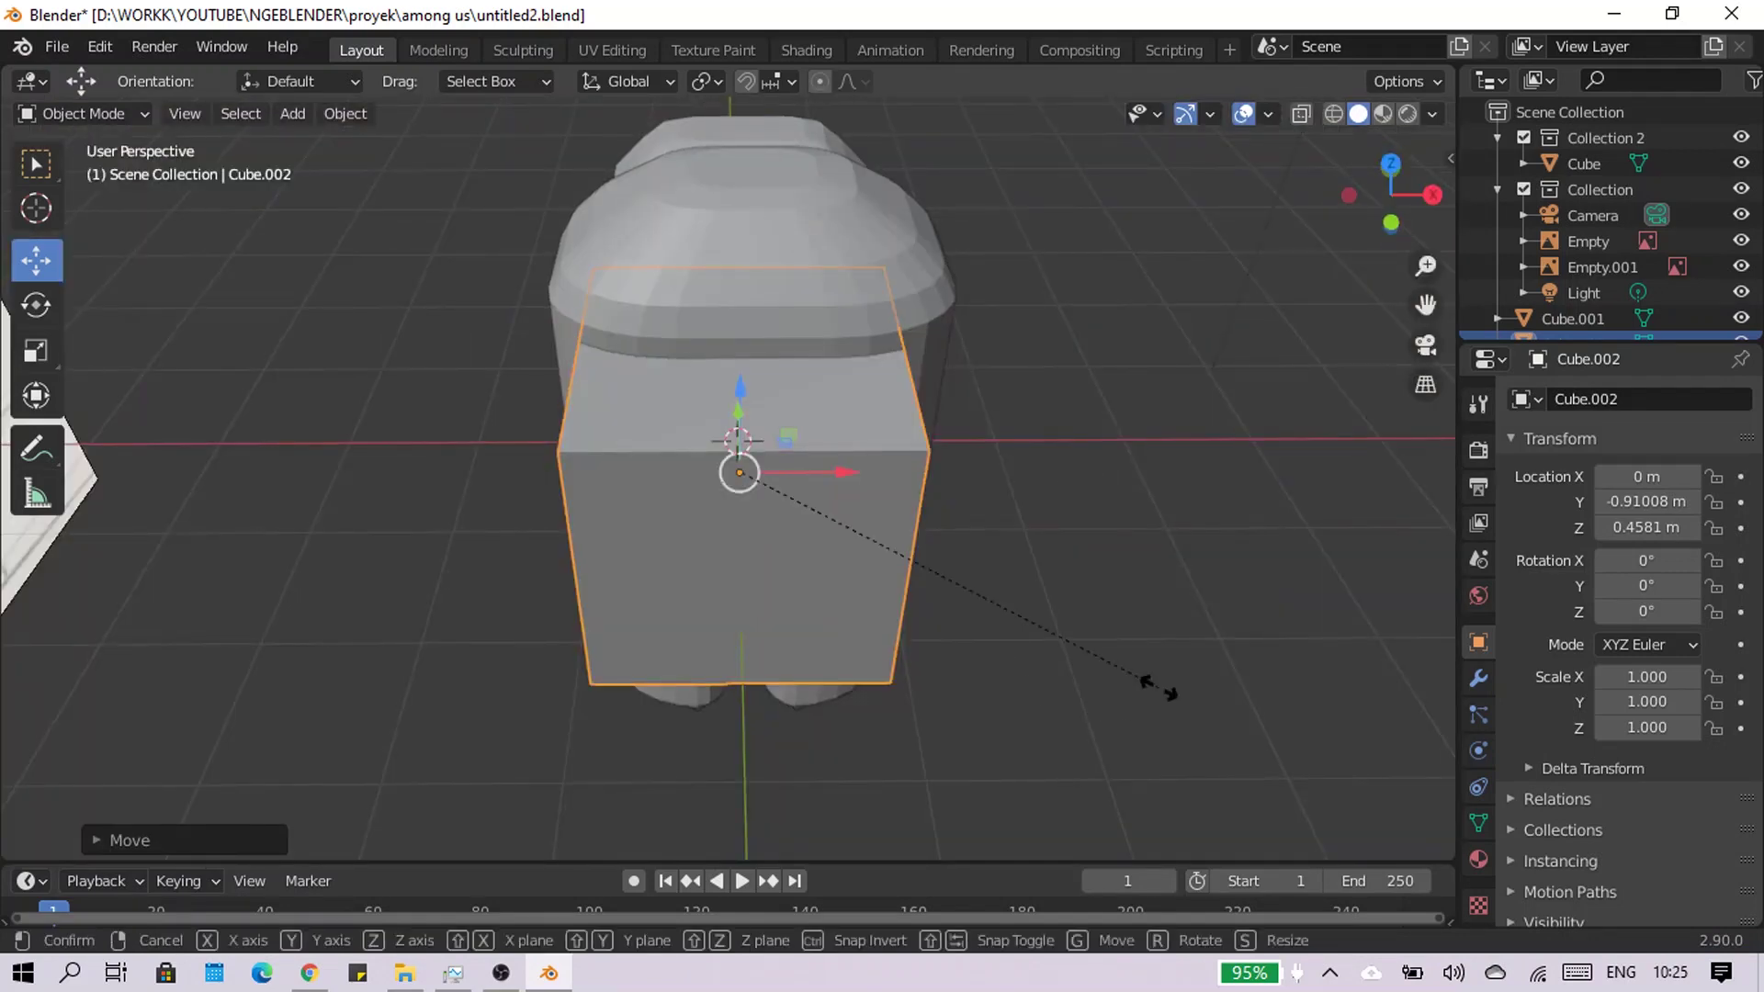
{"action": "middle_click_drag", "start_coordinate": [928, 616], "coordinate": [873, 303]}
{"action": "key", "text": "g"}
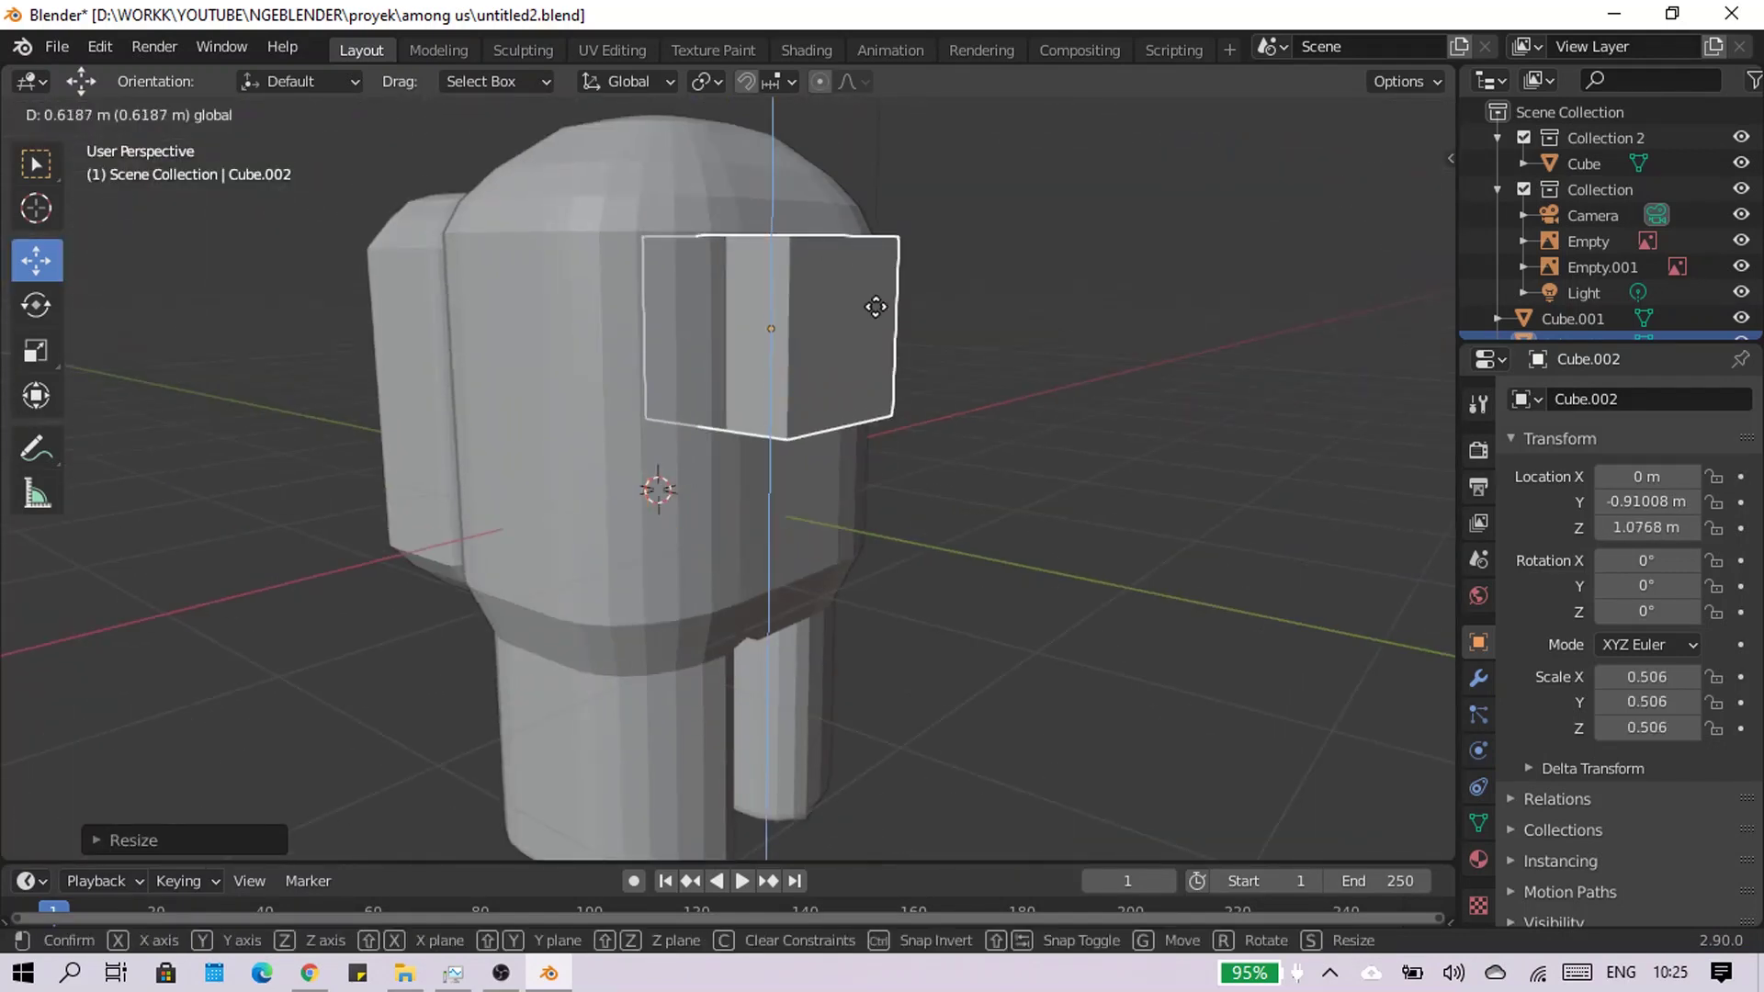
{"action": "left_click", "coordinate": [1010, 349]}
{"action": "key", "text": "s"}
{"action": "key", "text": "y"}
{"action": "left_click", "coordinate": [1265, 560]}
Widen the flattened block along X to form the visor
{"action": "middle_click_drag", "start_coordinate": [1264, 561], "coordinate": [899, 393]}
{"action": "scroll", "coordinate": [899, 392], "scroll_direction": "up", "scroll_amount": 4}
{"action": "key", "text": "s"}
{"action": "key", "text": "x"}
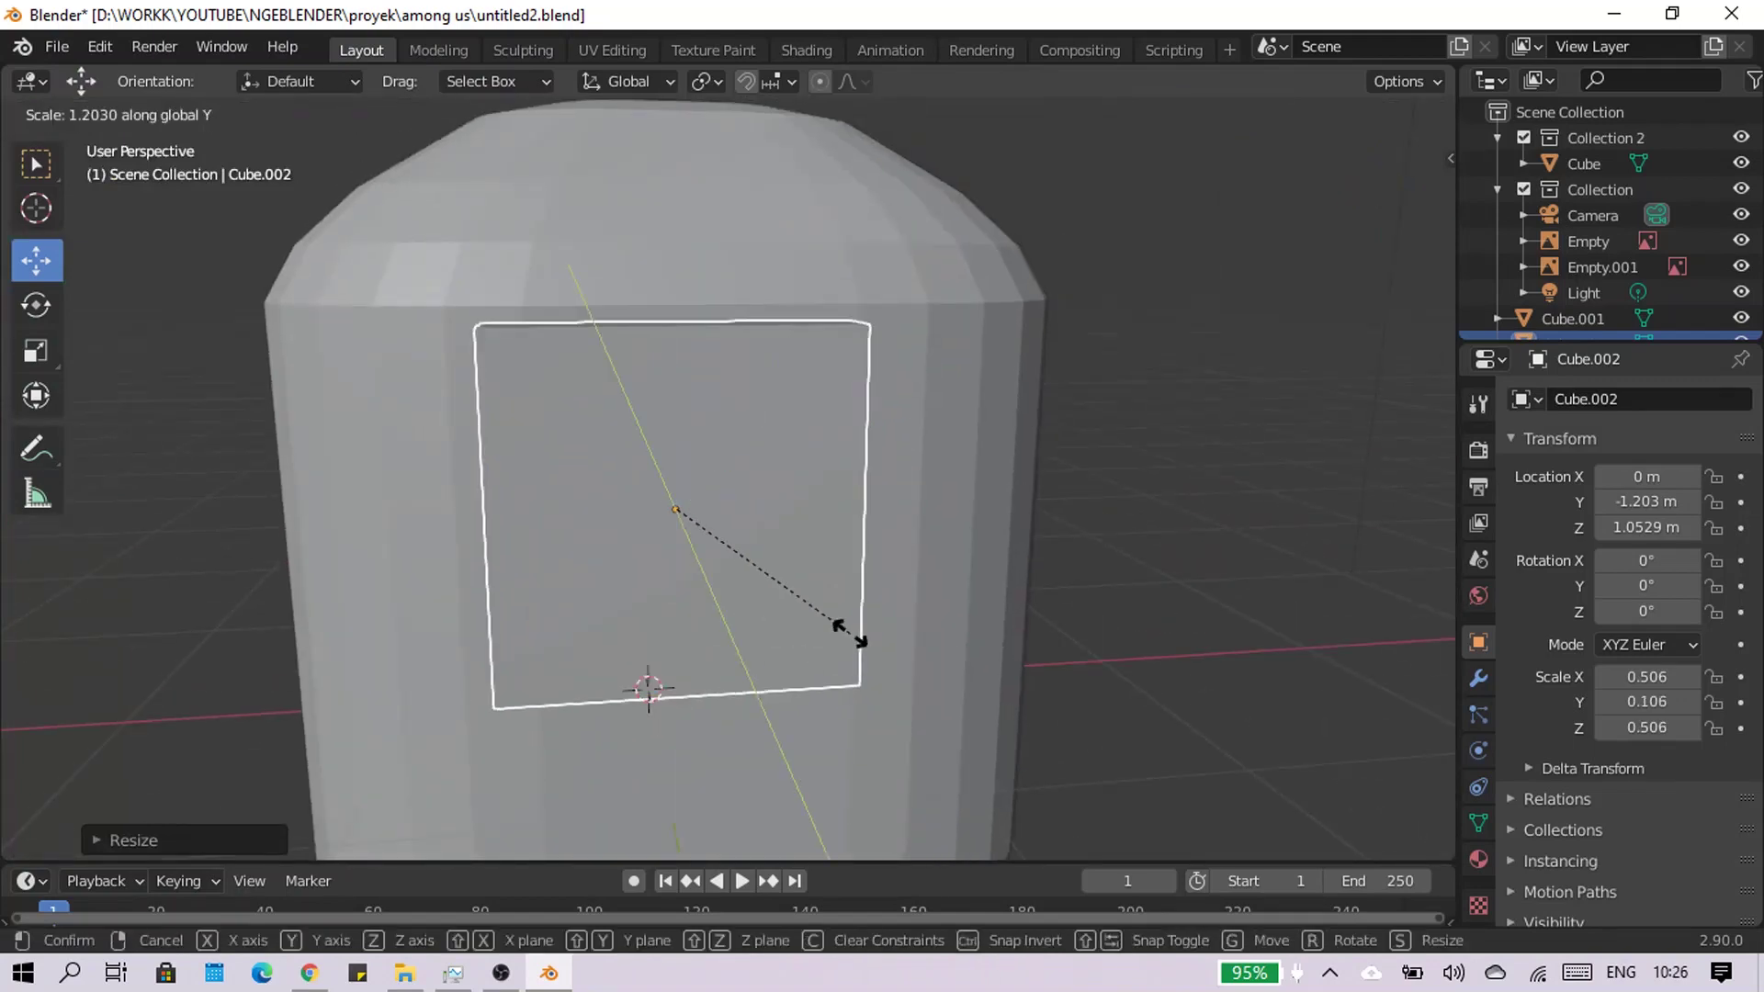
{"action": "left_click", "coordinate": [859, 634]}
{"action": "mouse_move", "coordinate": [859, 634]}
{"action": "middle_mouse_down"}
{"action": "mouse_move", "coordinate": [882, 635]}
{"action": "mouse_move", "coordinate": [911, 550]}
{"action": "middle_mouse_up"}
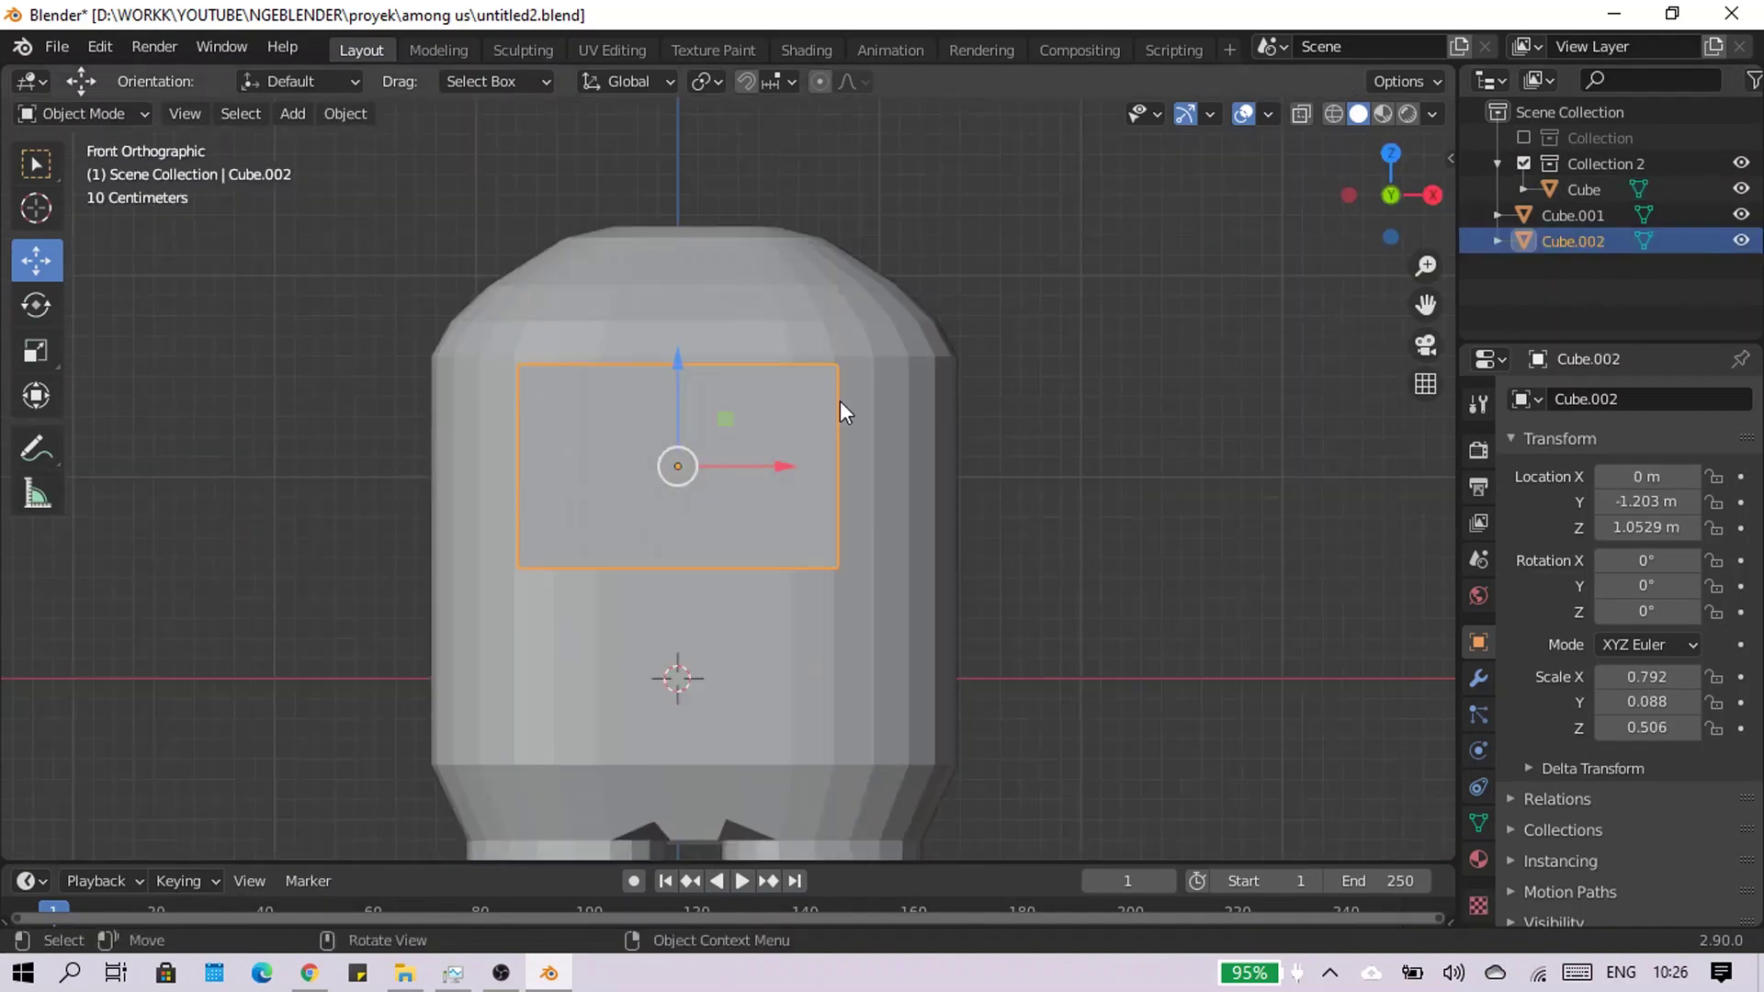
Thin the visor along Y, bend its centre back with proportional editing, and bevel its edge loops
{"action": "key", "text": "s"}
{"action": "key", "text": "y"}
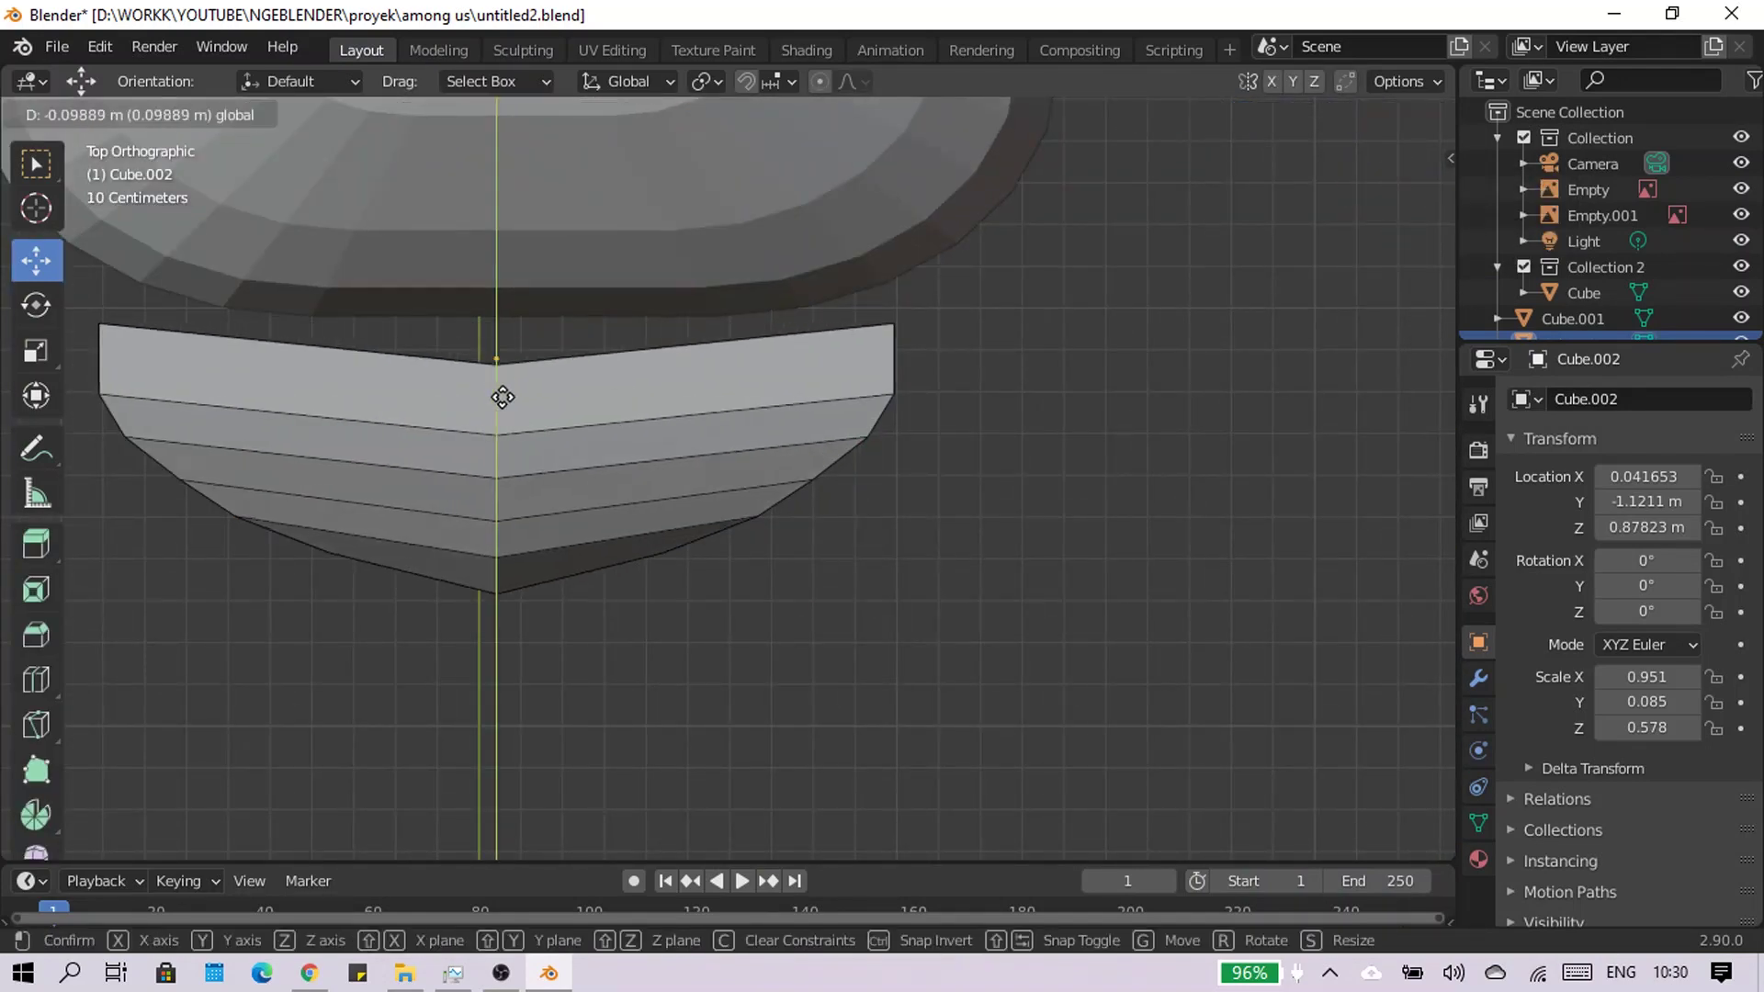
{"action": "key", "text": "o"}
{"action": "mouse_move", "coordinate": [493, 398]}
{"action": "left_mouse_down"}
{"action": "mouse_move", "coordinate": [747, 410]}
{"action": "mouse_move", "coordinate": [668, 421]}
{"action": "left_mouse_up"}
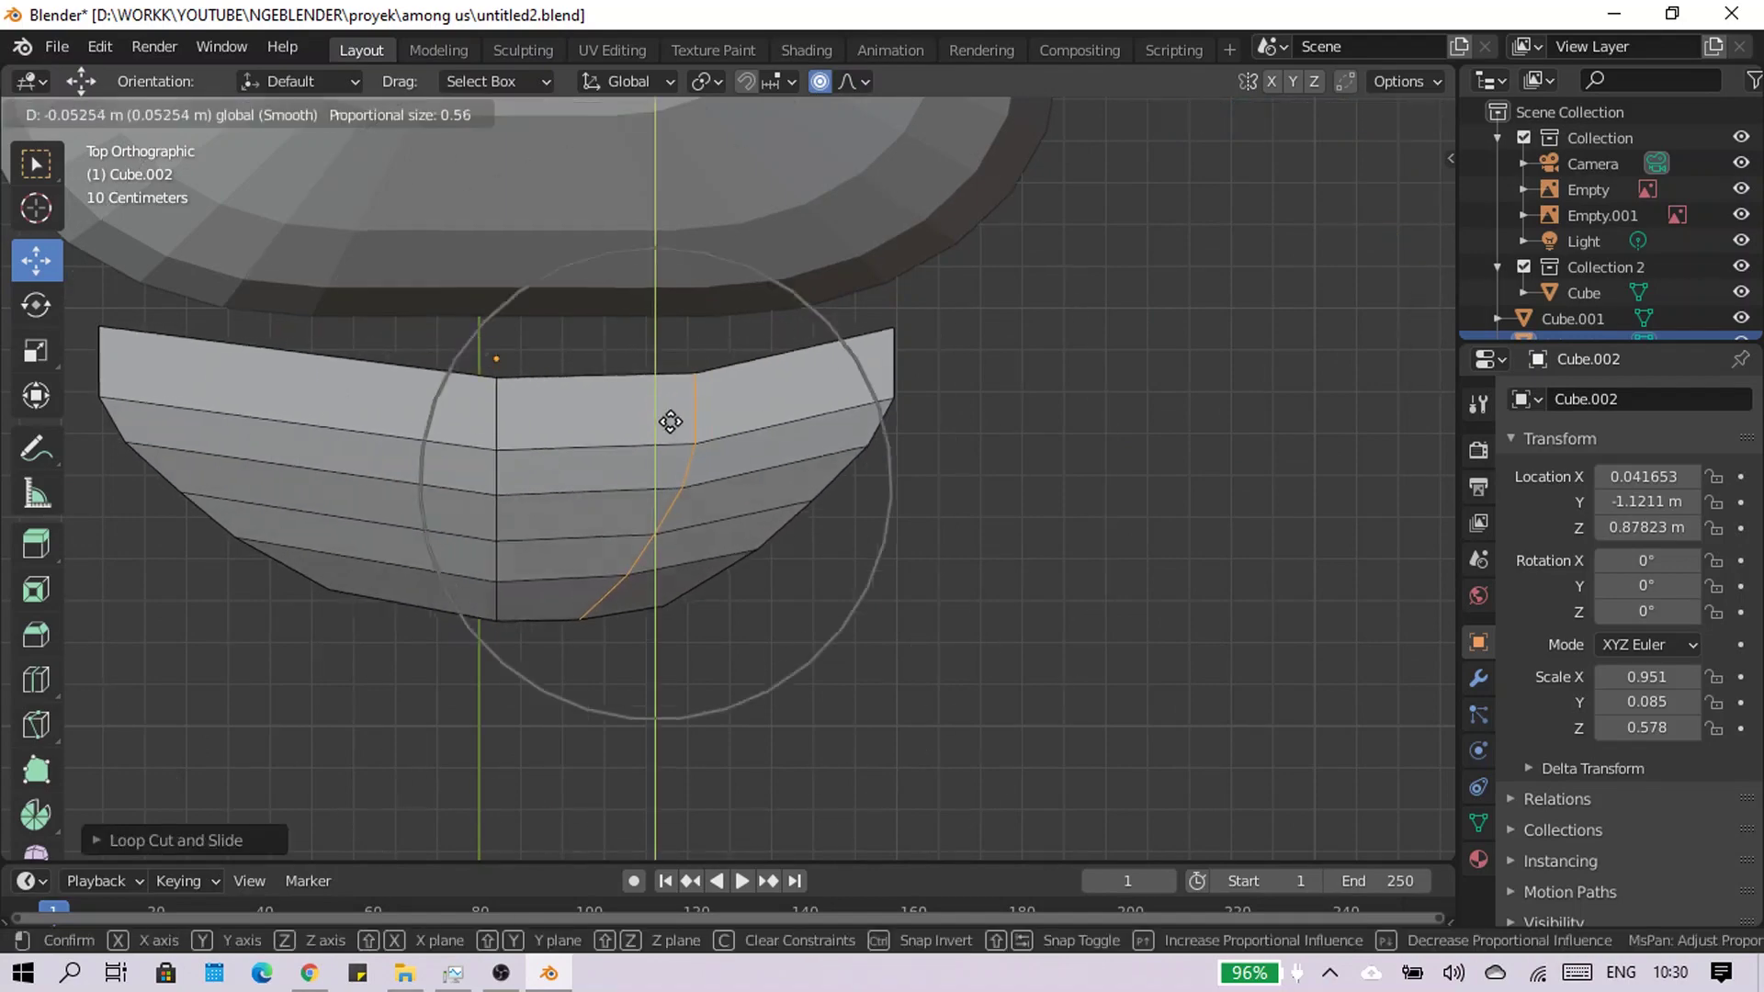
{"action": "left_click_drag", "start_coordinate": [653, 491], "coordinate": [322, 401]}
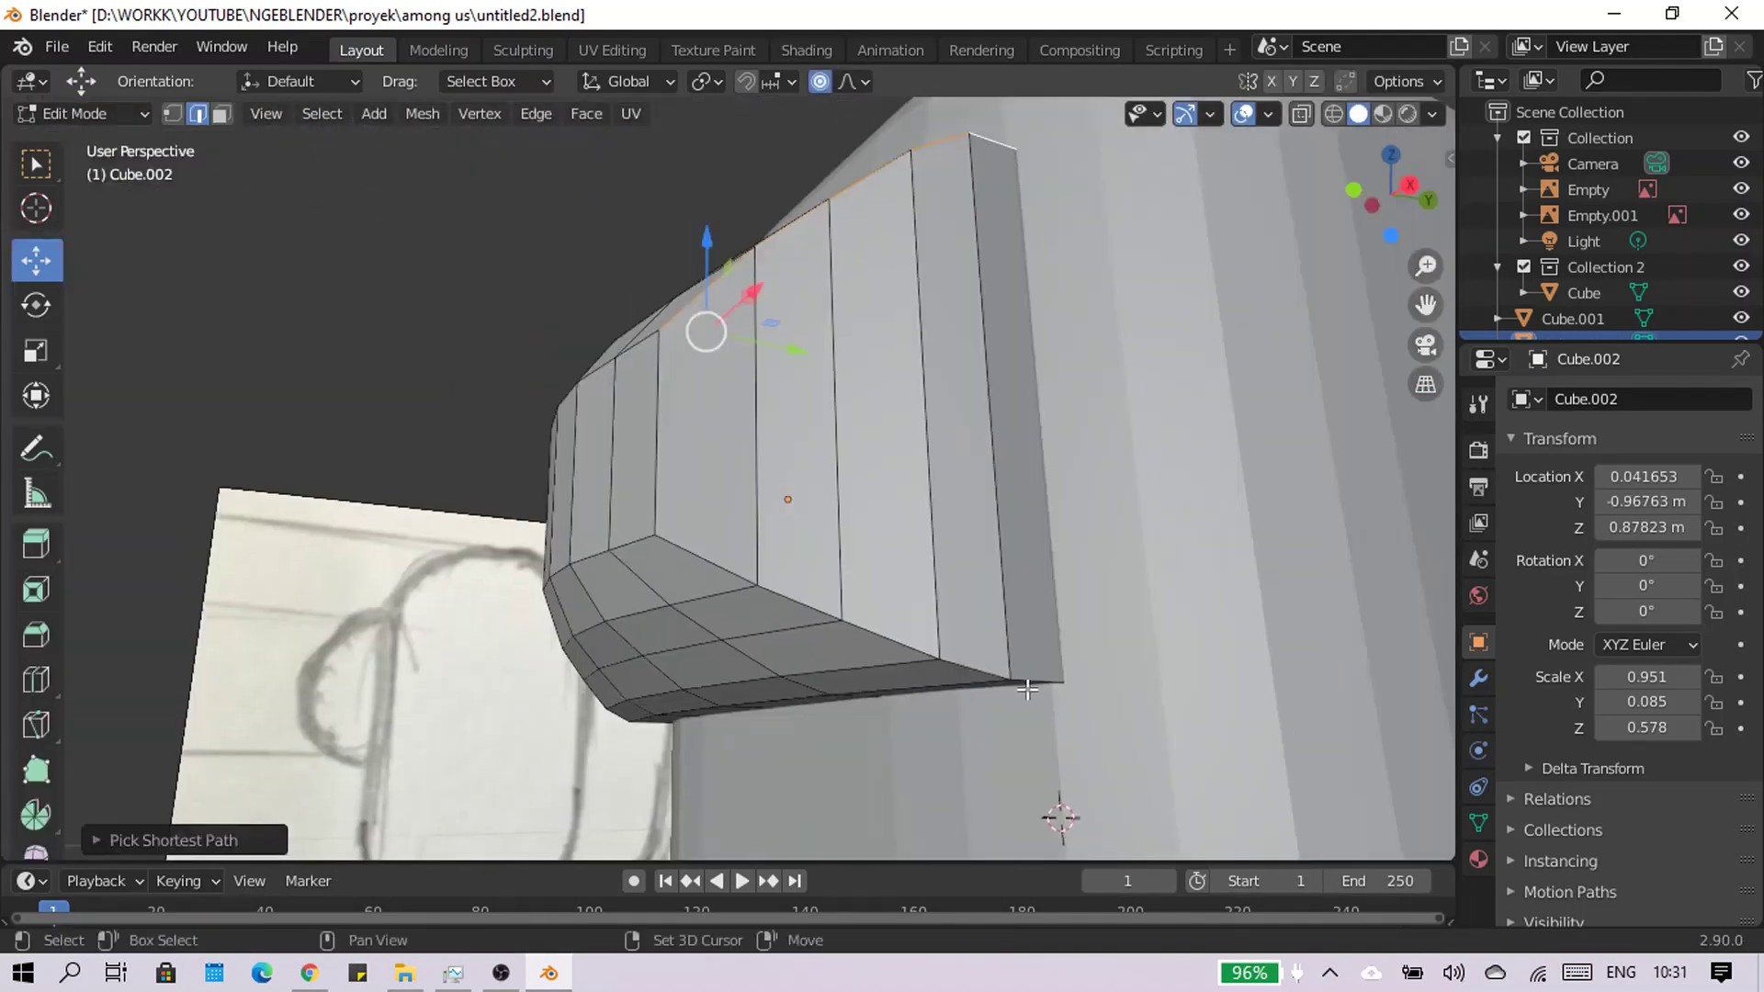
{"action": "key", "text": "ctrl+b"}
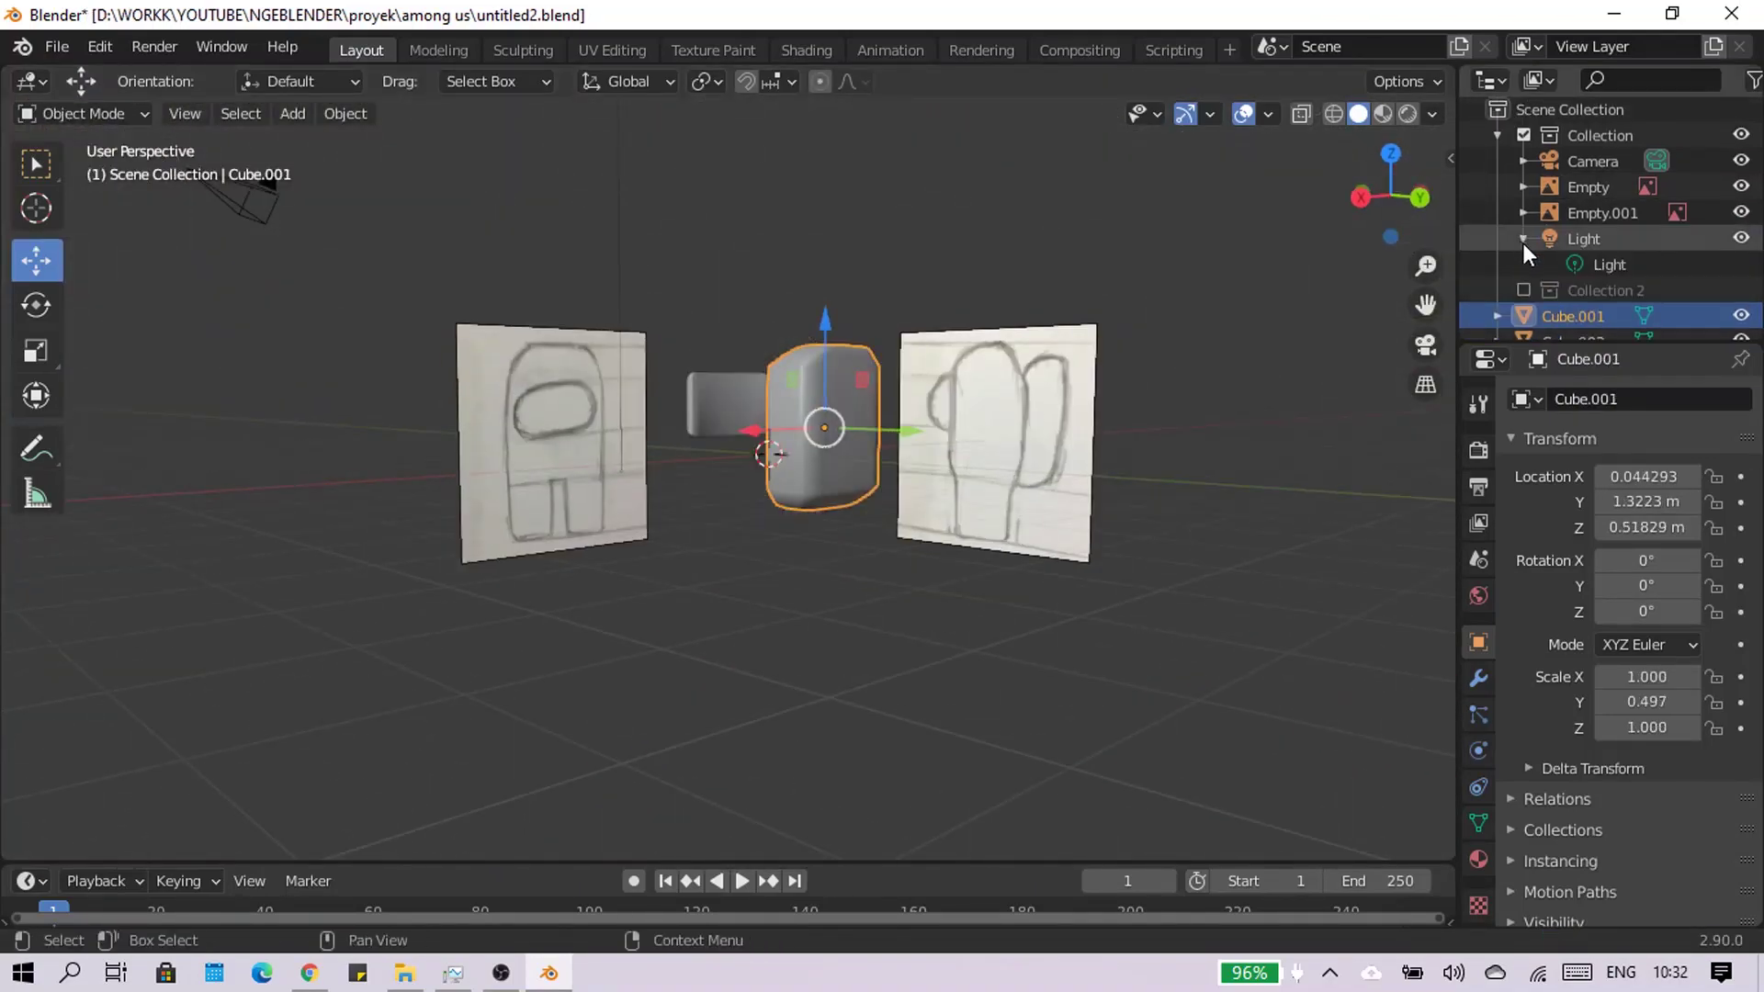
Hide the reference images, camera and lights, and orbit to the body's underside
{"action": "left_click", "coordinate": [1525, 135]}
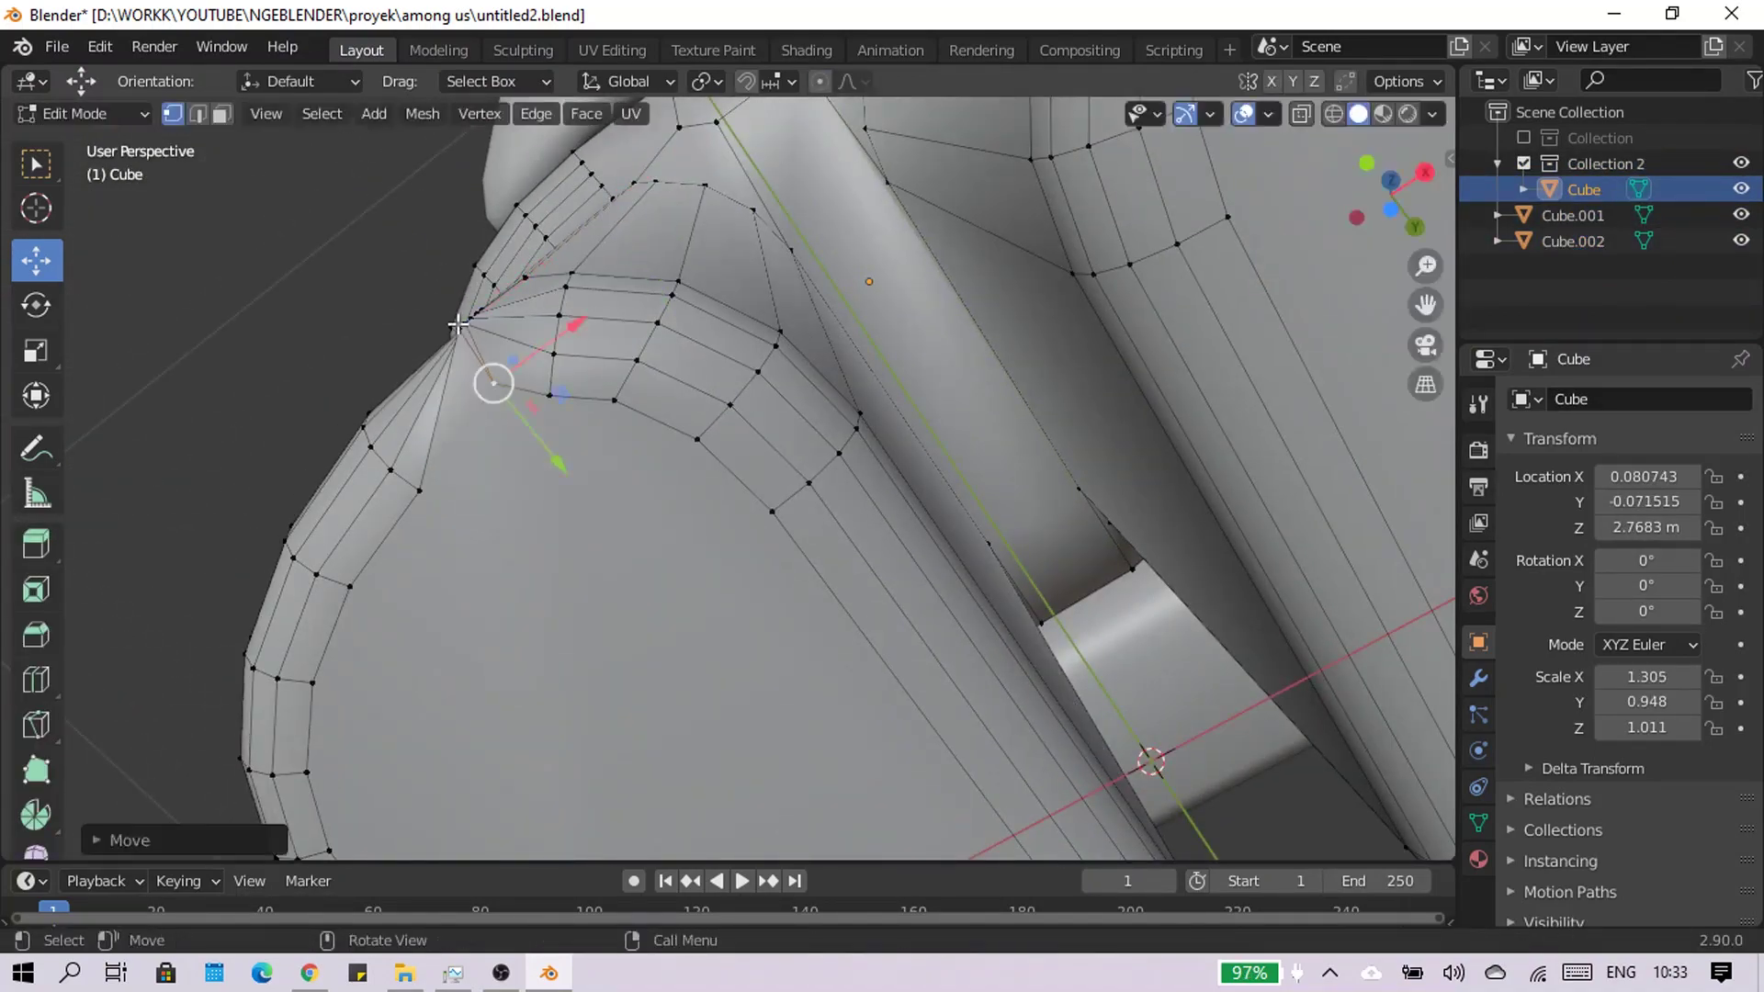
{"action": "middle_click_drag", "start_coordinate": [457, 323], "coordinate": [596, 520]}
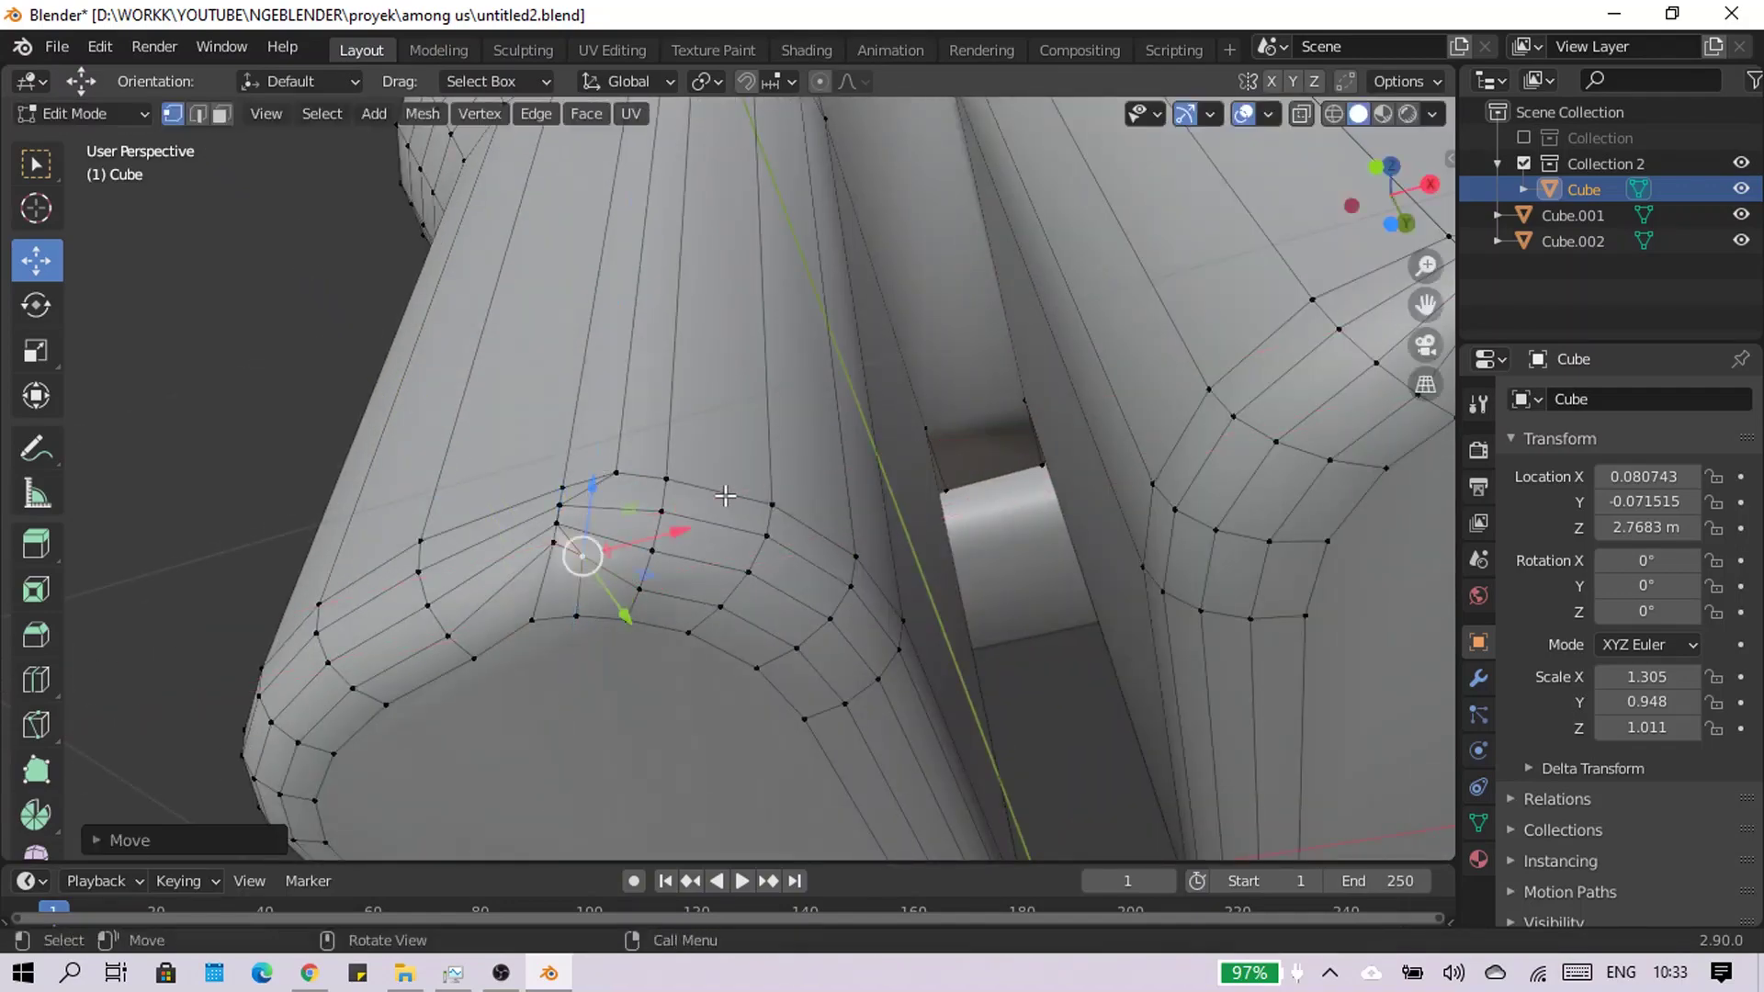
{"action": "mouse_move", "coordinate": [725, 496]}
{"action": "middle_mouse_down"}
{"action": "mouse_move", "coordinate": [1169, 603]}
{"action": "mouse_move", "coordinate": [426, 522]}
{"action": "mouse_move", "coordinate": [642, 464]}
{"action": "middle_mouse_up"}
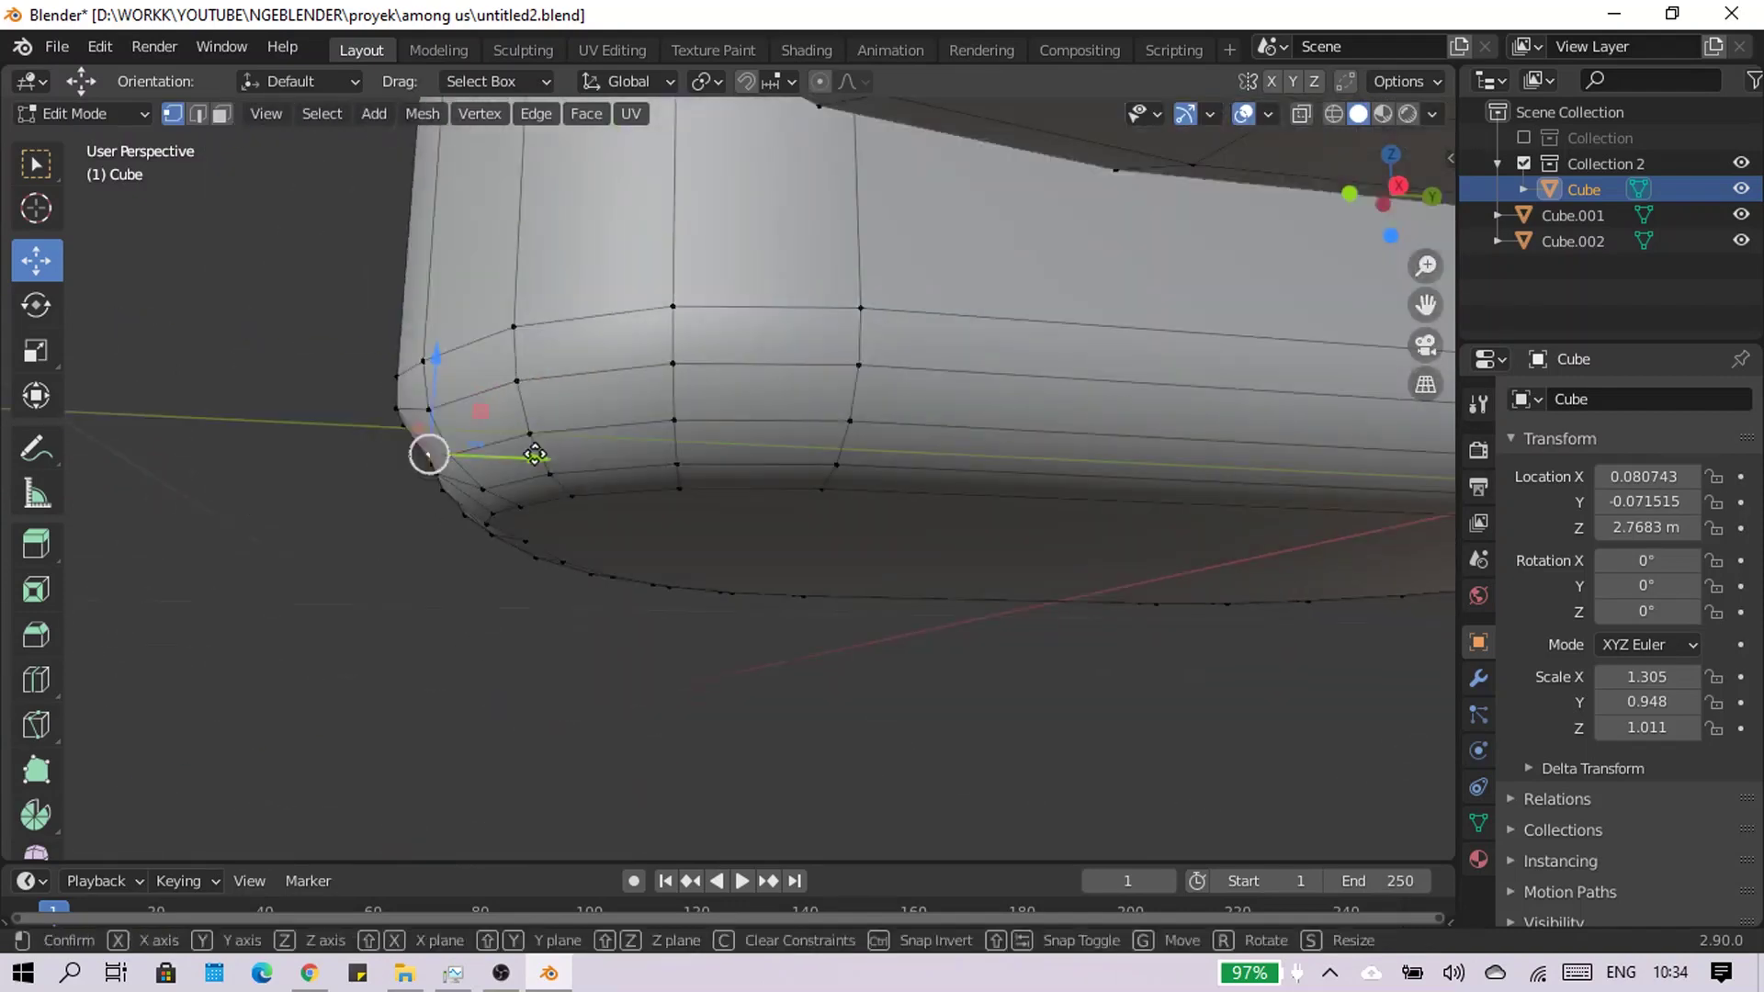
{"action": "mouse_move", "coordinate": [434, 453]}
{"action": "middle_mouse_down"}
{"action": "mouse_move", "coordinate": [903, 505]}
{"action": "mouse_move", "coordinate": [677, 559]}
{"action": "middle_mouse_up"}
{"action": "mouse_move", "coordinate": [945, 527]}
{"action": "middle_mouse_down"}
{"action": "mouse_move", "coordinate": [930, 418]}
{"action": "mouse_move", "coordinate": [1101, 359]}
{"action": "middle_mouse_up"}
Nudge the bottom corner vertex sideways along X and inspect the legs
{"action": "key", "text": "g"}
{"action": "key", "text": "x"}
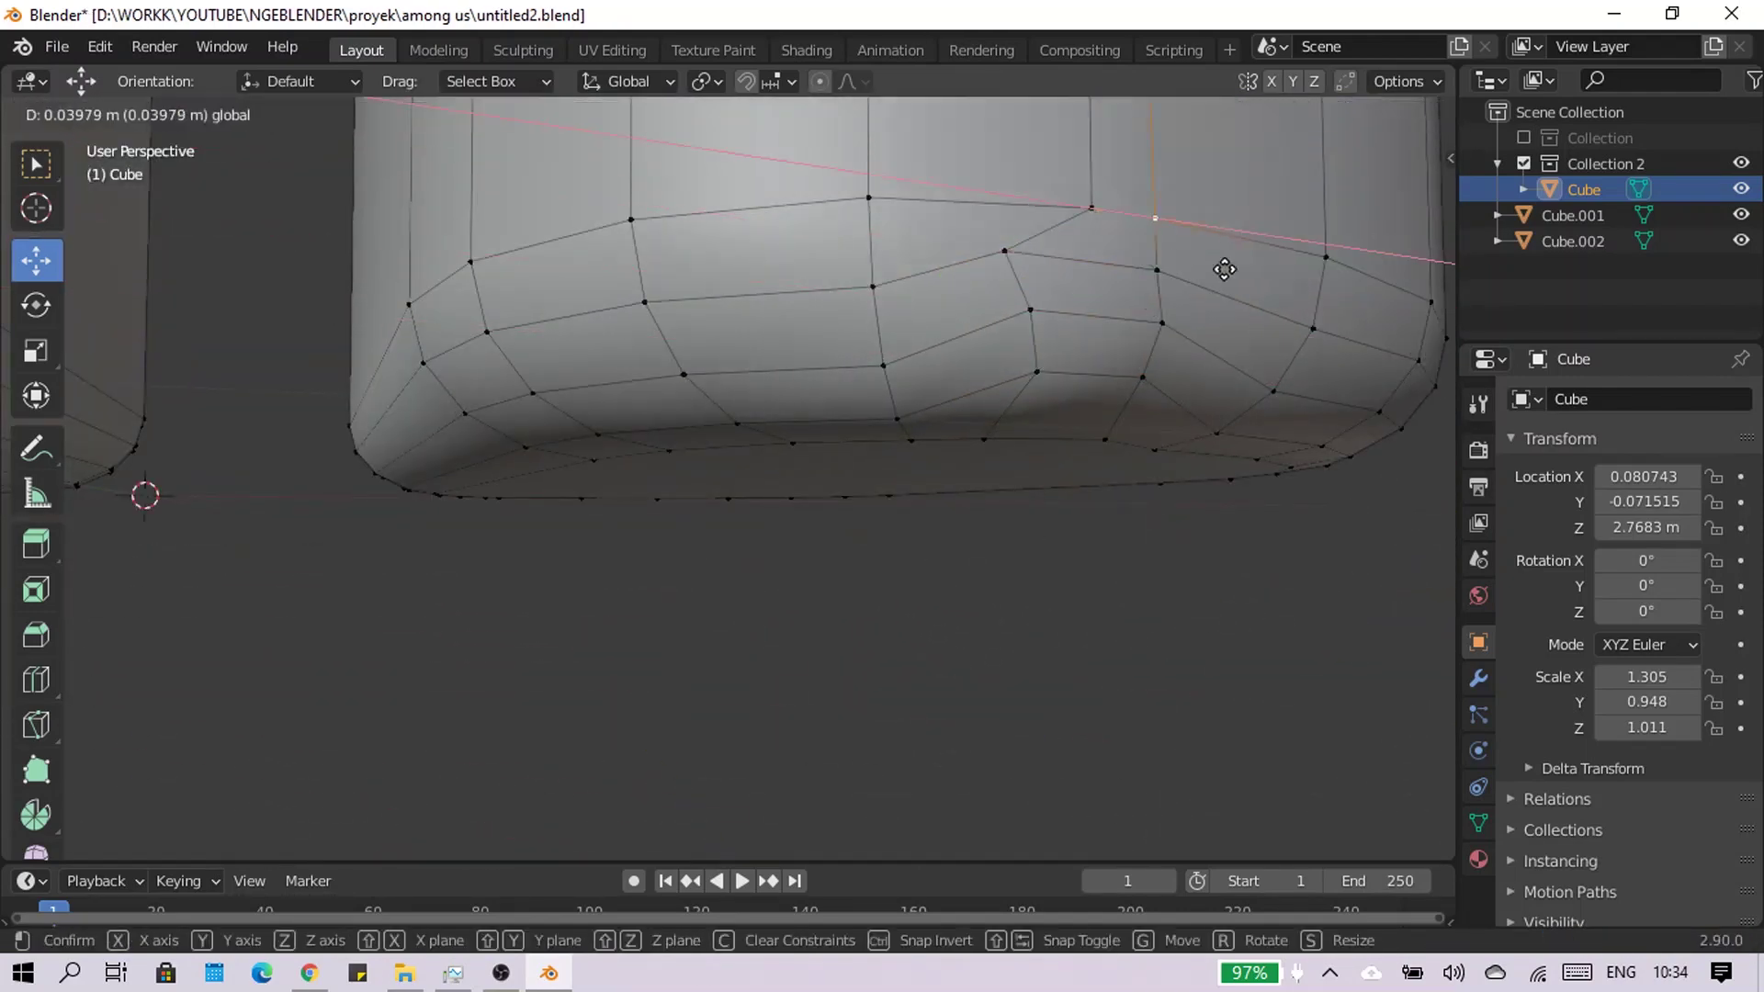
{"action": "left_click", "coordinate": [1224, 269]}
{"action": "middle_click_drag", "start_coordinate": [1225, 269], "coordinate": [848, 380]}
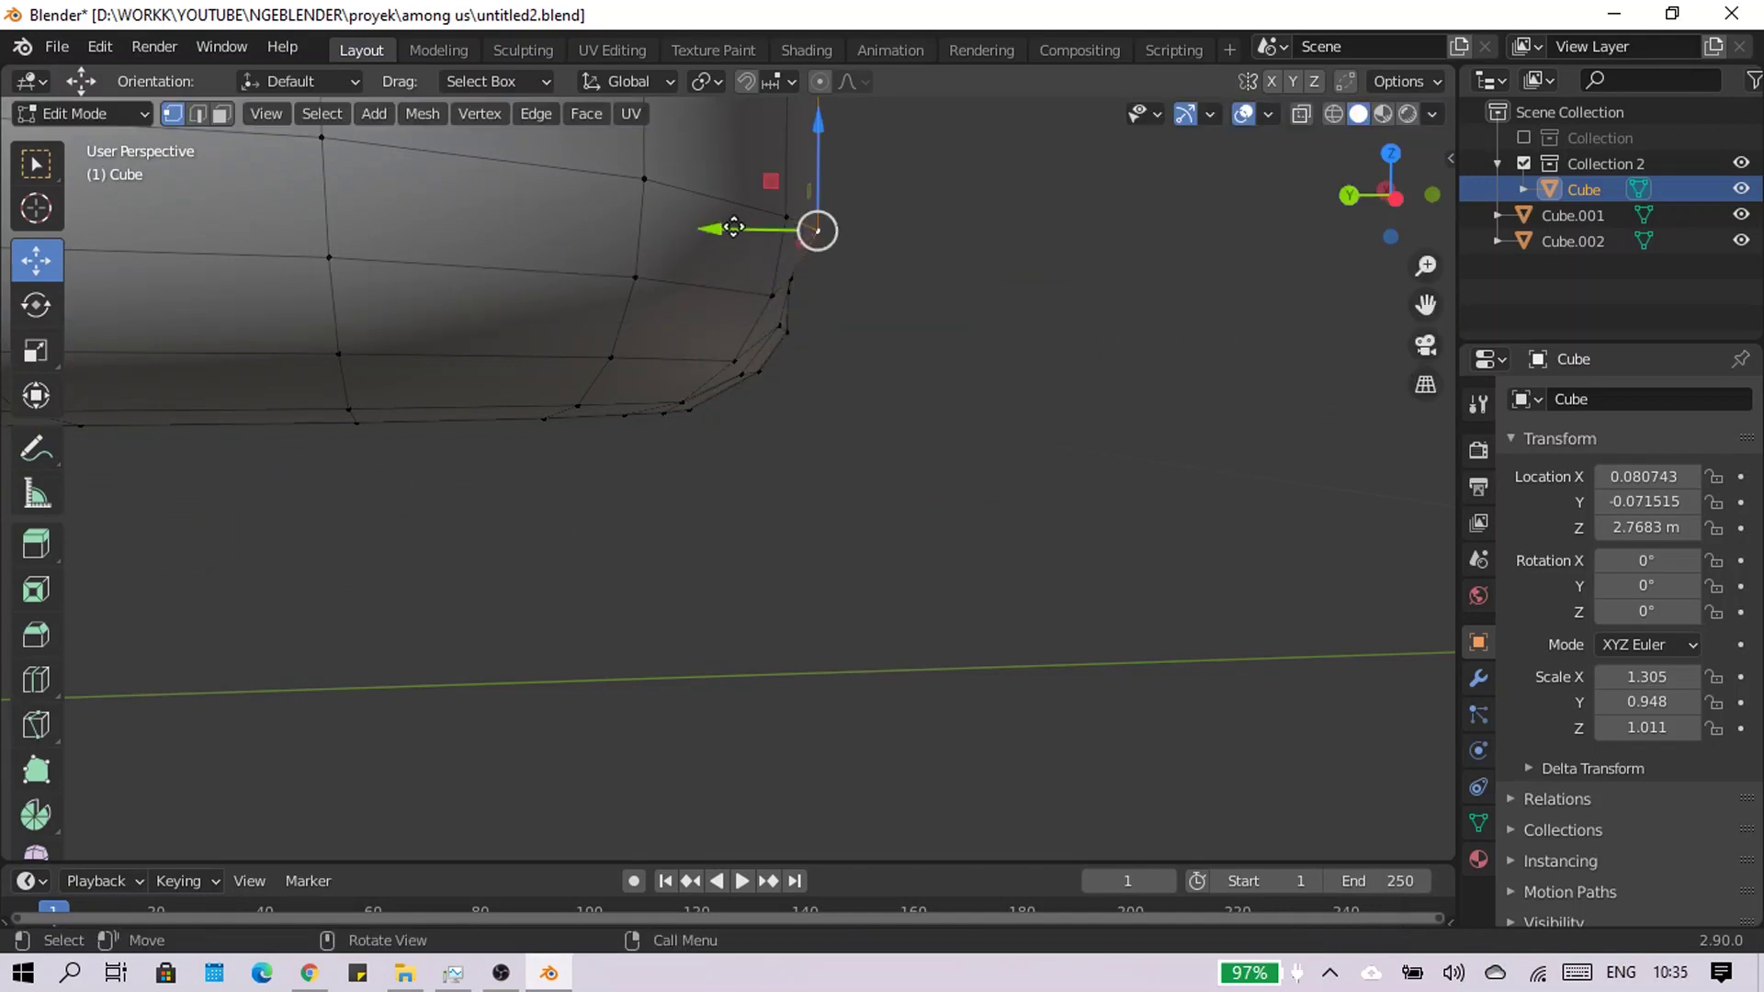
{"action": "middle_click_drag", "start_coordinate": [733, 227], "coordinate": [1016, 496]}
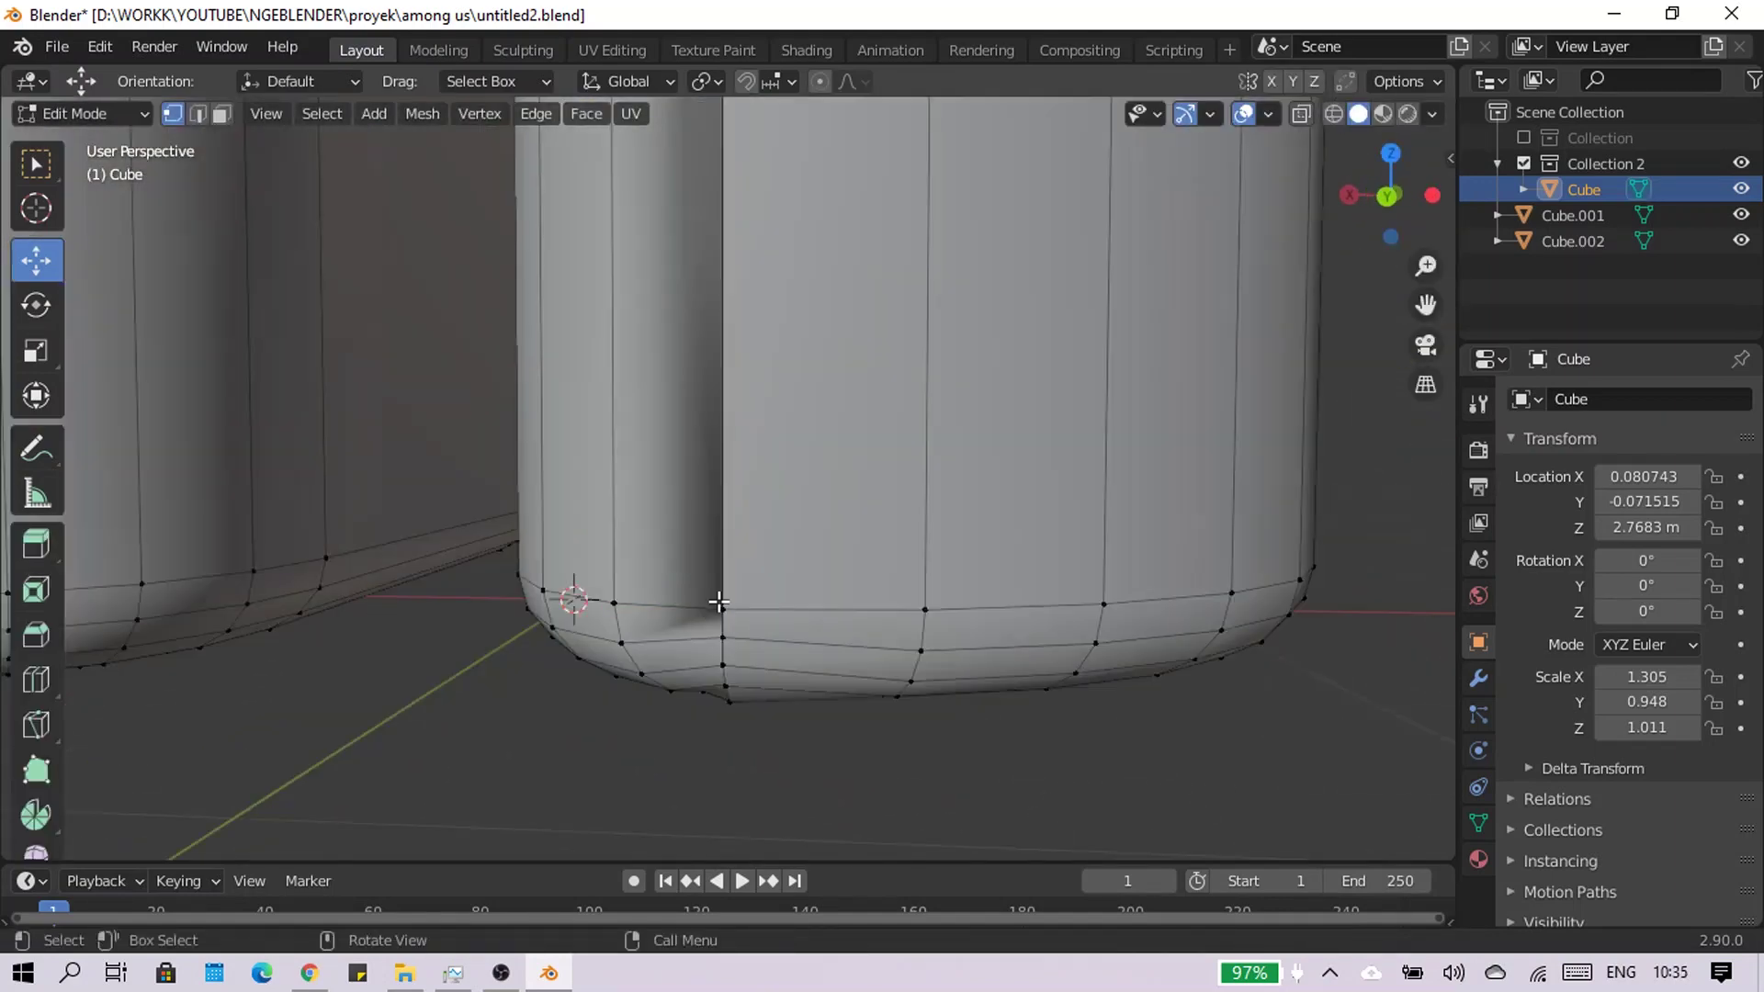
{"action": "mouse_move", "coordinate": [719, 602]}
{"action": "middle_mouse_down"}
{"action": "mouse_move", "coordinate": [790, 459]}
{"action": "mouse_move", "coordinate": [597, 412]}
{"action": "mouse_move", "coordinate": [808, 527]}
{"action": "mouse_move", "coordinate": [919, 487]}
{"action": "mouse_move", "coordinate": [853, 507]}
{"action": "middle_mouse_up"}
Return to Object Mode and zoom out over the whole figure
{"action": "key", "text": "Tab"}
{"action": "scroll", "coordinate": [862, 437], "scroll_direction": "down", "scroll_amount": 5}
{"action": "scroll", "coordinate": [592, 360], "scroll_direction": "down", "scroll_amount": 3}
{"action": "scroll", "coordinate": [858, 432], "scroll_direction": "up", "scroll_amount": 2}
{"action": "scroll", "coordinate": [858, 432], "scroll_direction": "up", "scroll_amount": 3}
{"action": "key", "text": "shift+a"}
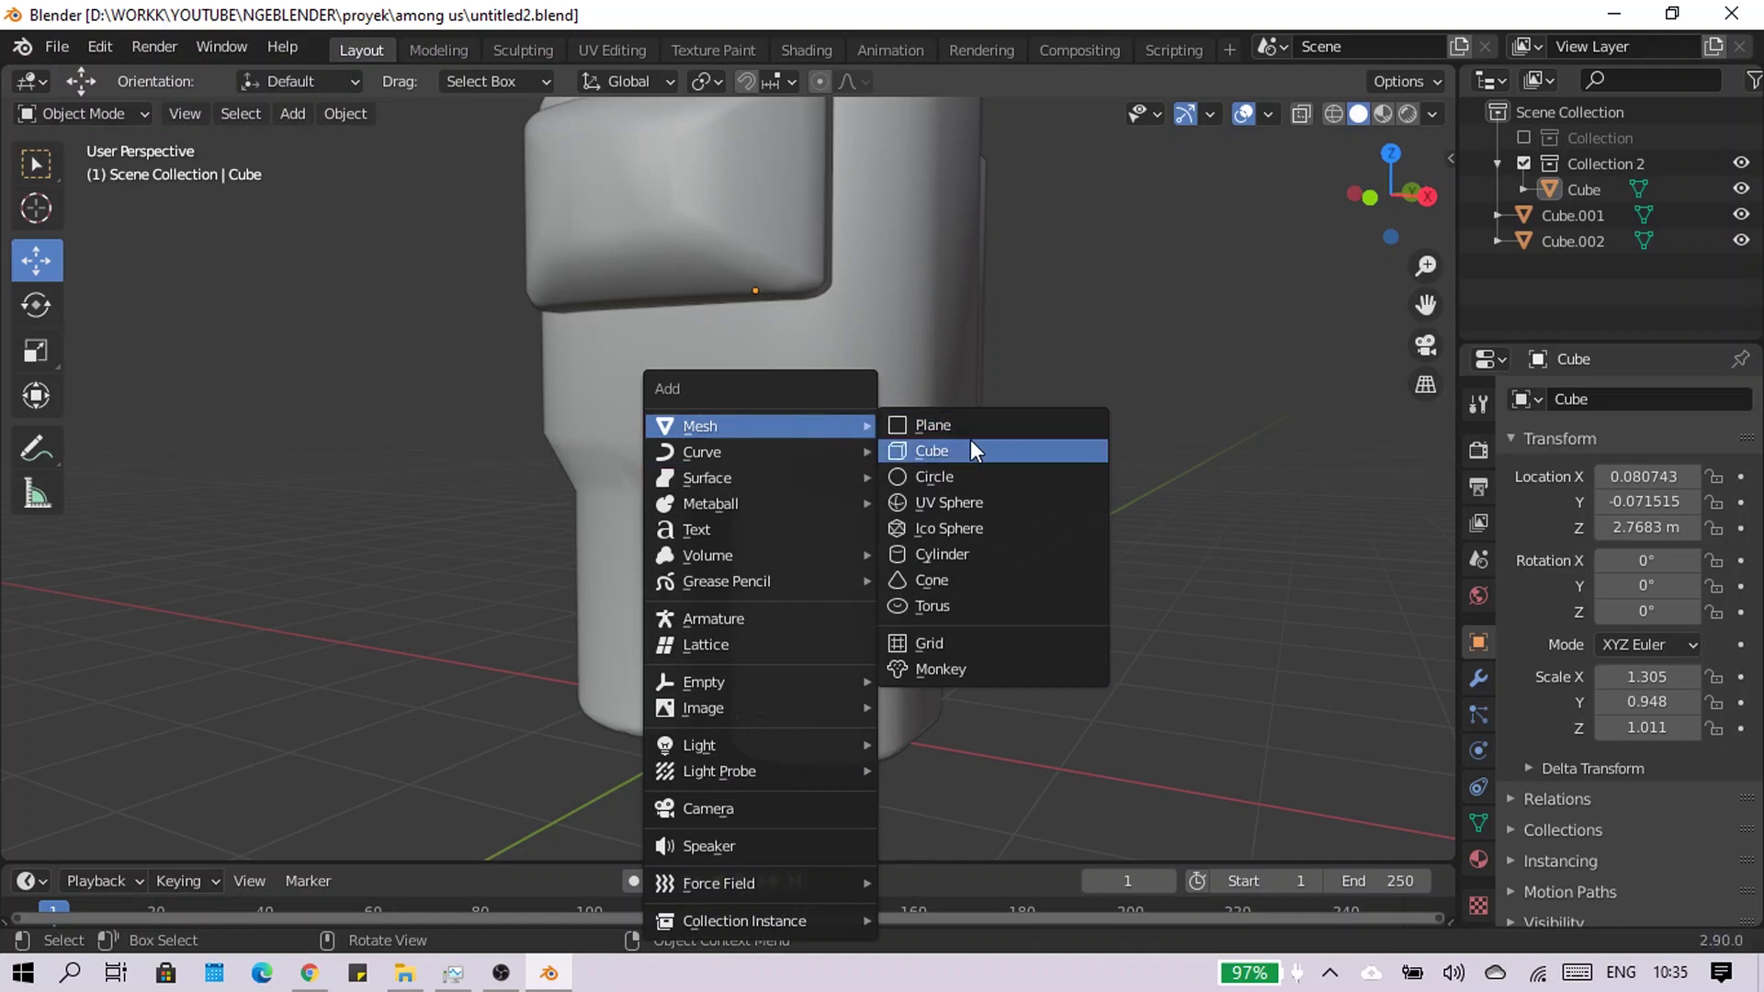
Add a new cube, enlarge it, and flatten it into a thin floor slab
{"action": "left_click", "coordinate": [971, 450]}
{"action": "scroll", "coordinate": [910, 555], "scroll_direction": "down", "scroll_amount": 3}
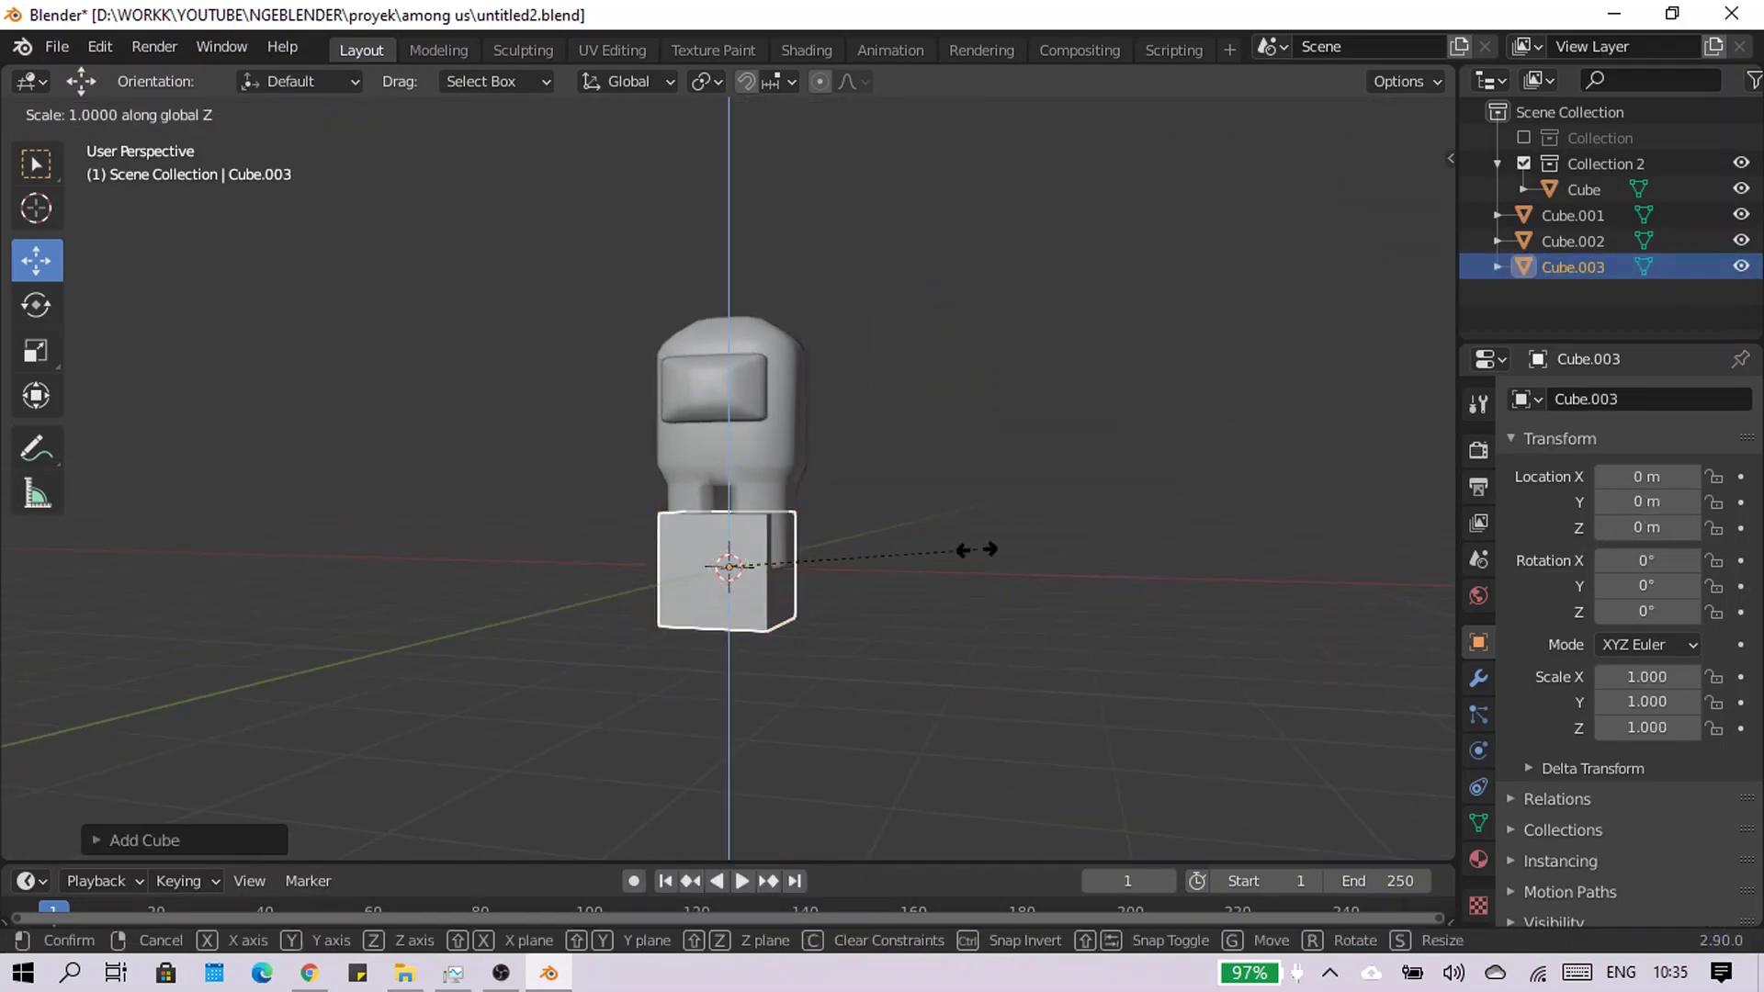
{"action": "left_click", "coordinate": [697, 577]}
{"action": "key", "text": "s"}
{"action": "key", "text": "shift+z"}
{"action": "left_click", "coordinate": [775, 747]}
{"action": "middle_click_drag", "start_coordinate": [775, 747], "coordinate": [984, 709]}
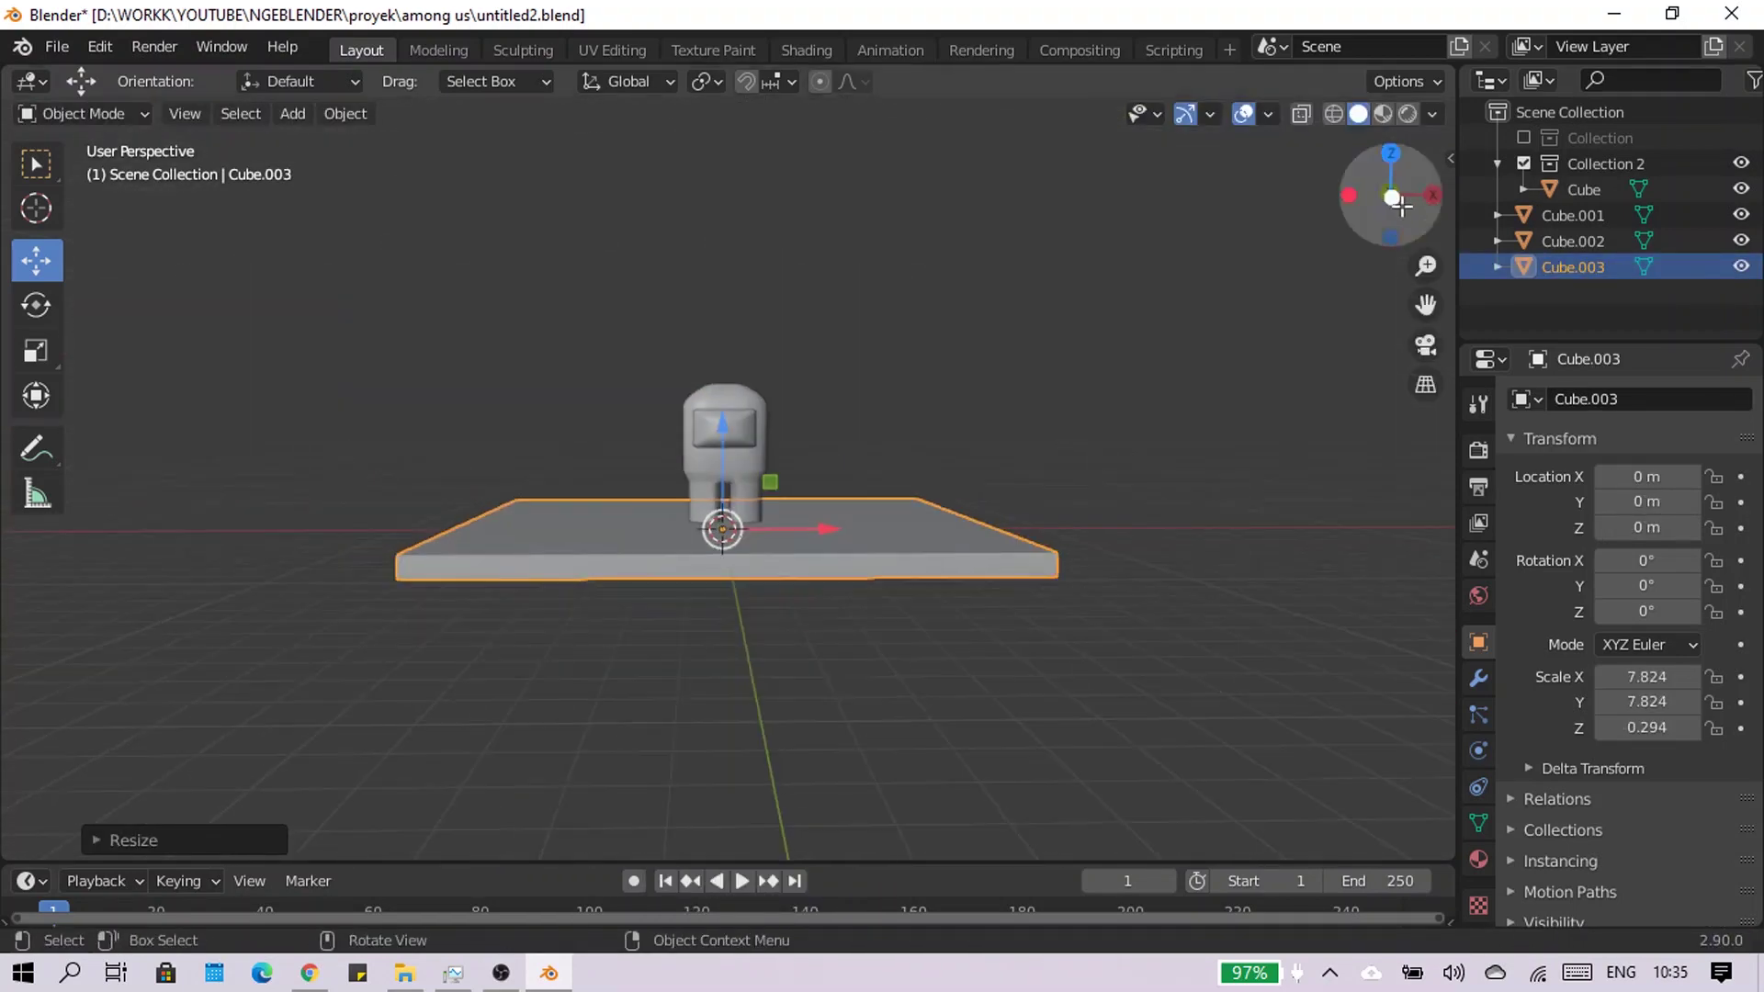
Lower the slab under the crewmate's feet and shift it along X
{"action": "key", "text": "KP_1"}
{"action": "key", "text": "g"}
{"action": "key", "text": "z"}
{"action": "left_click", "coordinate": [718, 624]}
{"action": "middle_click_drag", "start_coordinate": [719, 625], "coordinate": [963, 472]}
{"action": "key", "text": "g"}
{"action": "key", "text": "x"}
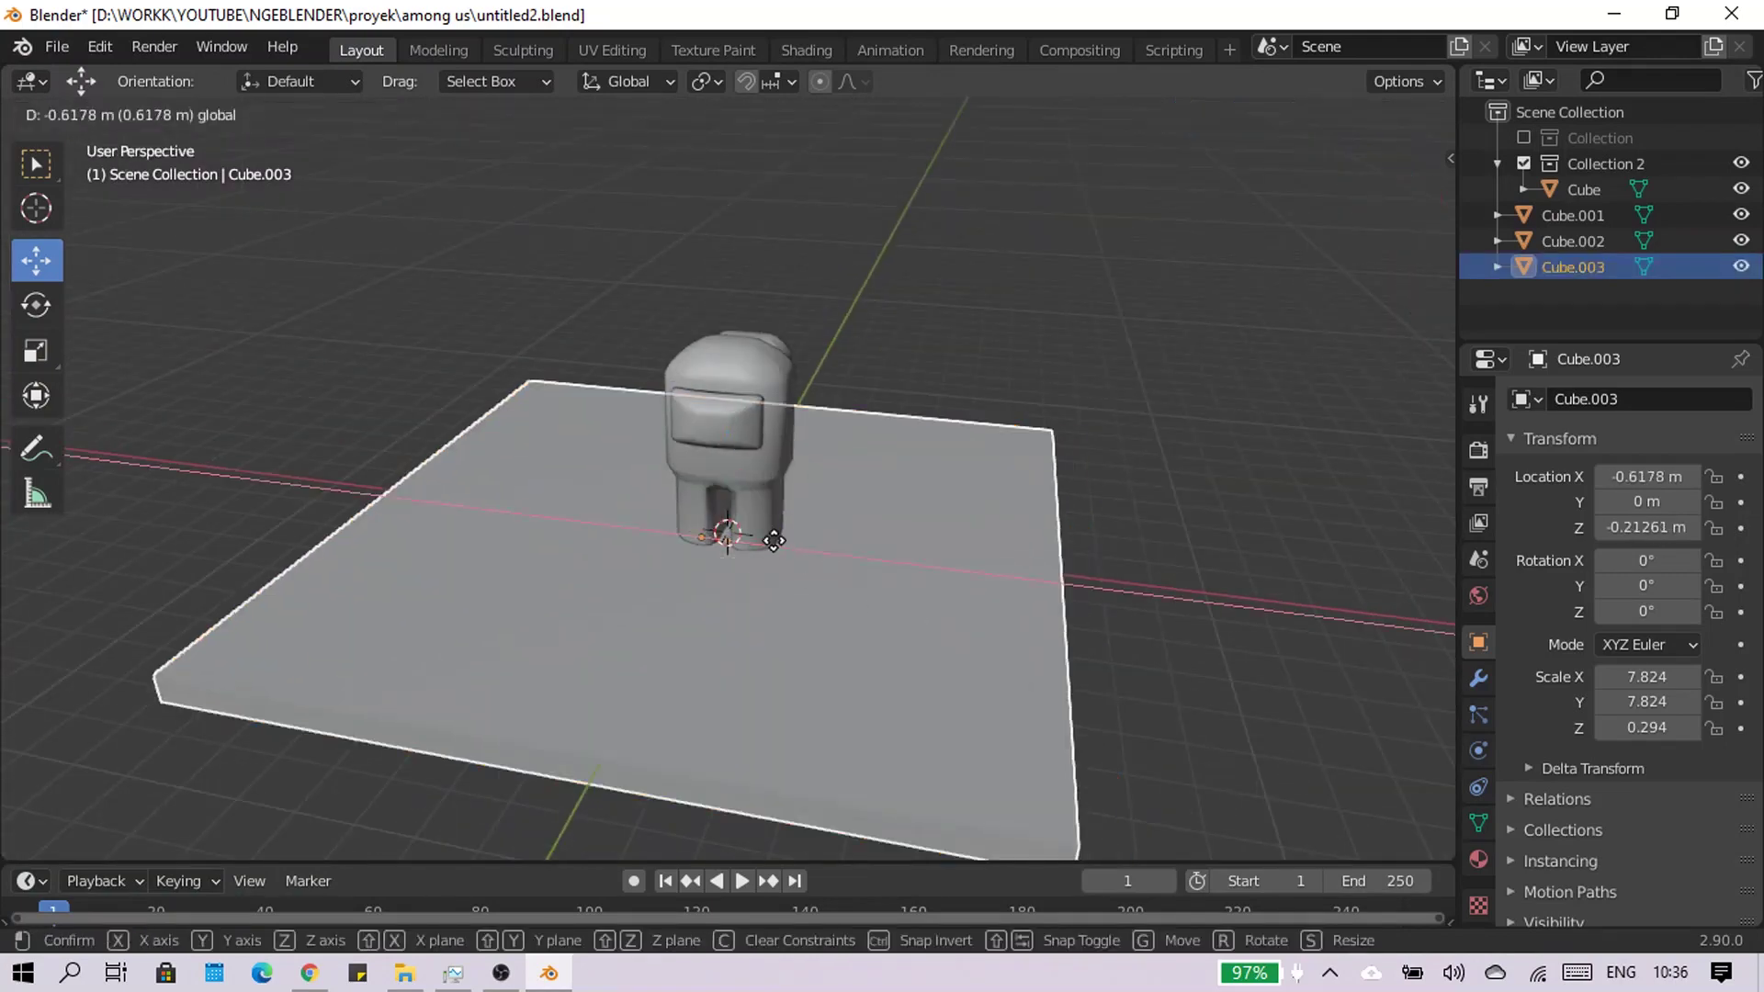
{"action": "left_click", "coordinate": [747, 595]}
Extrude the slab's back edge straight up into a back wall
{"action": "key", "text": "ctrl+s"}
{"action": "key", "text": "Tab"}
{"action": "key", "text": "ctrl+r"}
{"action": "key", "text": "e"}
{"action": "key", "text": "z"}
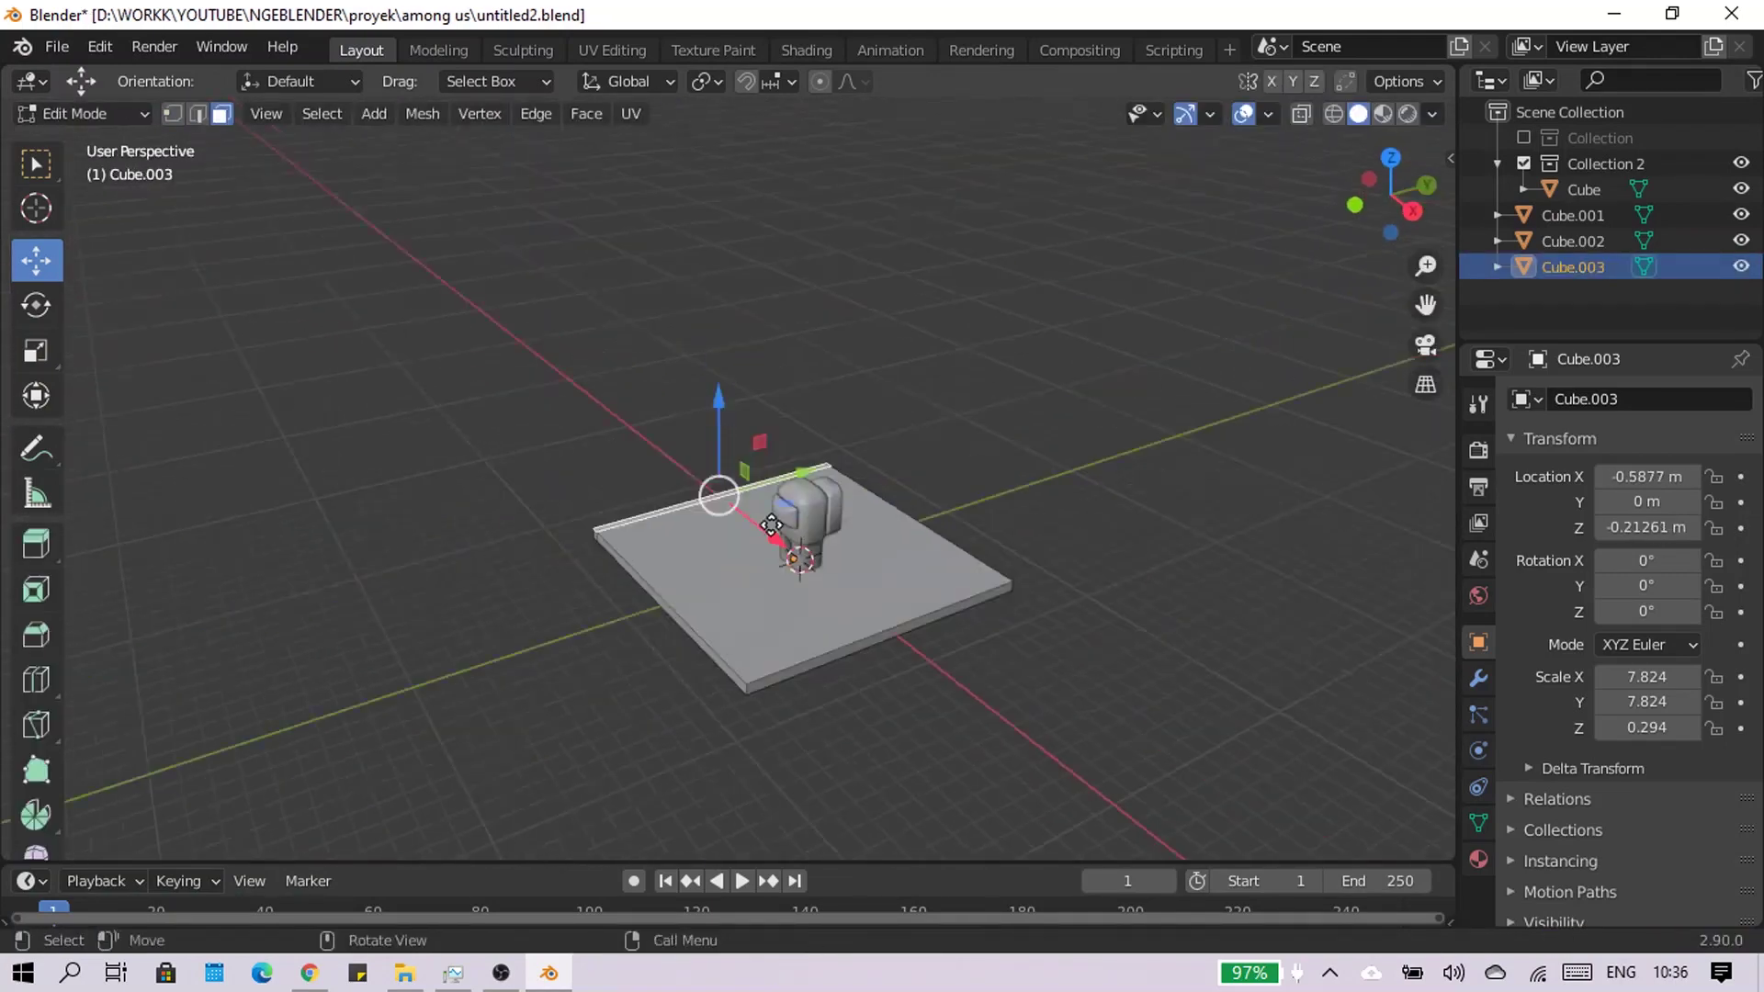
{"action": "left_click", "coordinate": [661, 196]}
{"action": "middle_click_drag", "start_coordinate": [661, 197], "coordinate": [591, 446]}
Add a horizontal loop cut along the back wall
{"action": "key", "text": "ctrl+r"}
{"action": "left_click", "coordinate": [640, 470]}
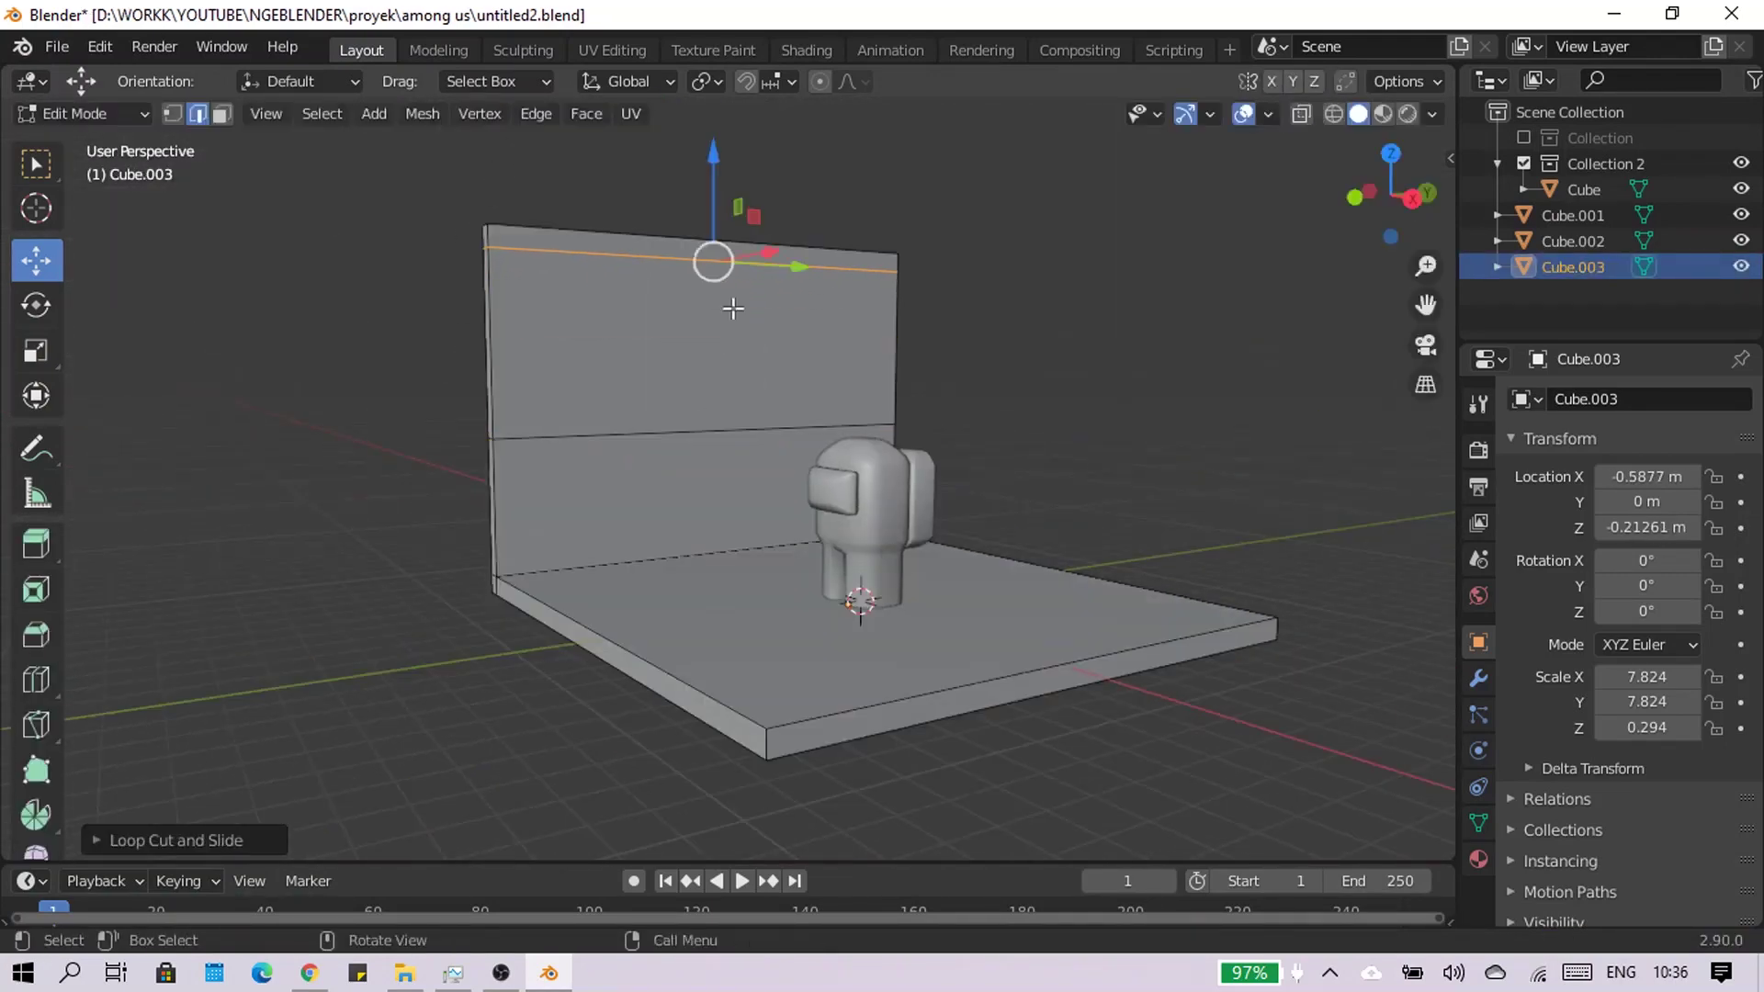
{"action": "key", "text": "Tab"}
{"action": "mouse_move", "coordinate": [733, 309]}
{"action": "middle_mouse_down"}
{"action": "mouse_move", "coordinate": [1079, 526]}
{"action": "mouse_move", "coordinate": [1026, 472]}
{"action": "mouse_move", "coordinate": [840, 644]}
{"action": "middle_mouse_up"}
Add two centred loop cuts across the floor and scale them toward the centre
{"action": "key", "text": "Tab"}
{"action": "key", "text": "ctrl+r"}
{"action": "scroll", "coordinate": [840, 644], "scroll_direction": "up", "scroll_amount": 1}
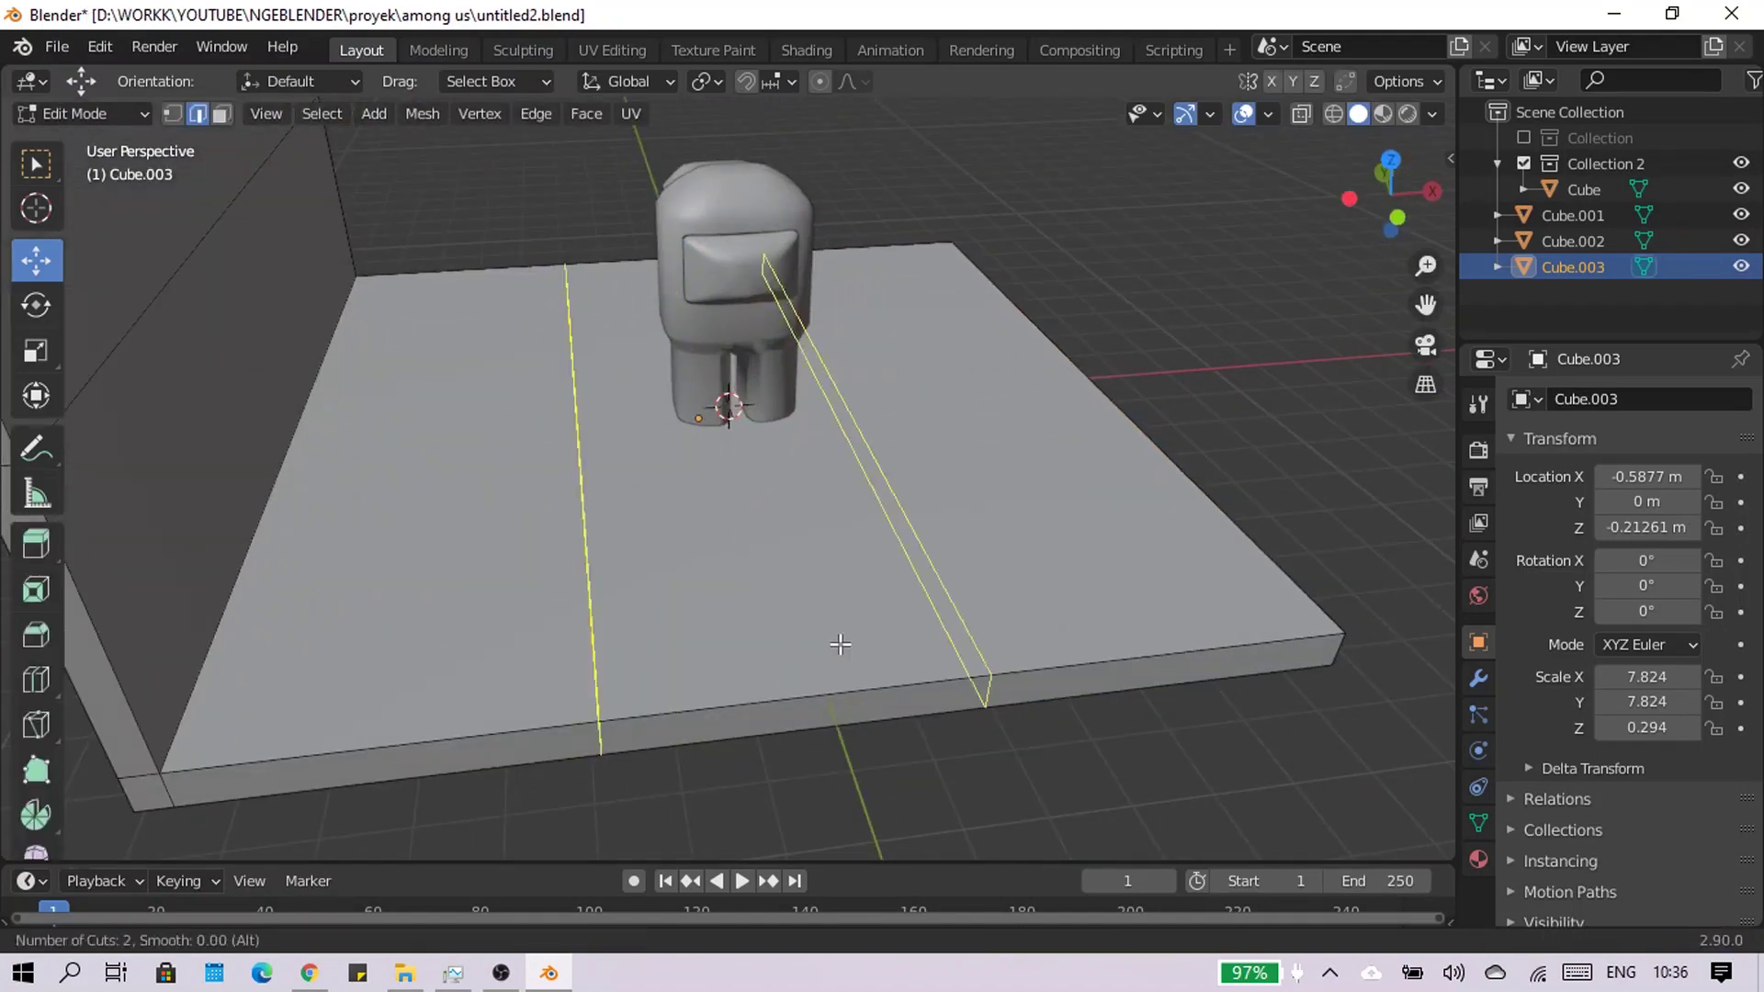
{"action": "left_click", "coordinate": [840, 644]}
{"action": "right_click", "coordinate": [840, 644]}
{"action": "key", "text": "s"}
{"action": "left_click", "coordinate": [729, 405]}
{"action": "scroll", "coordinate": [729, 405], "scroll_direction": "up", "scroll_amount": 3}
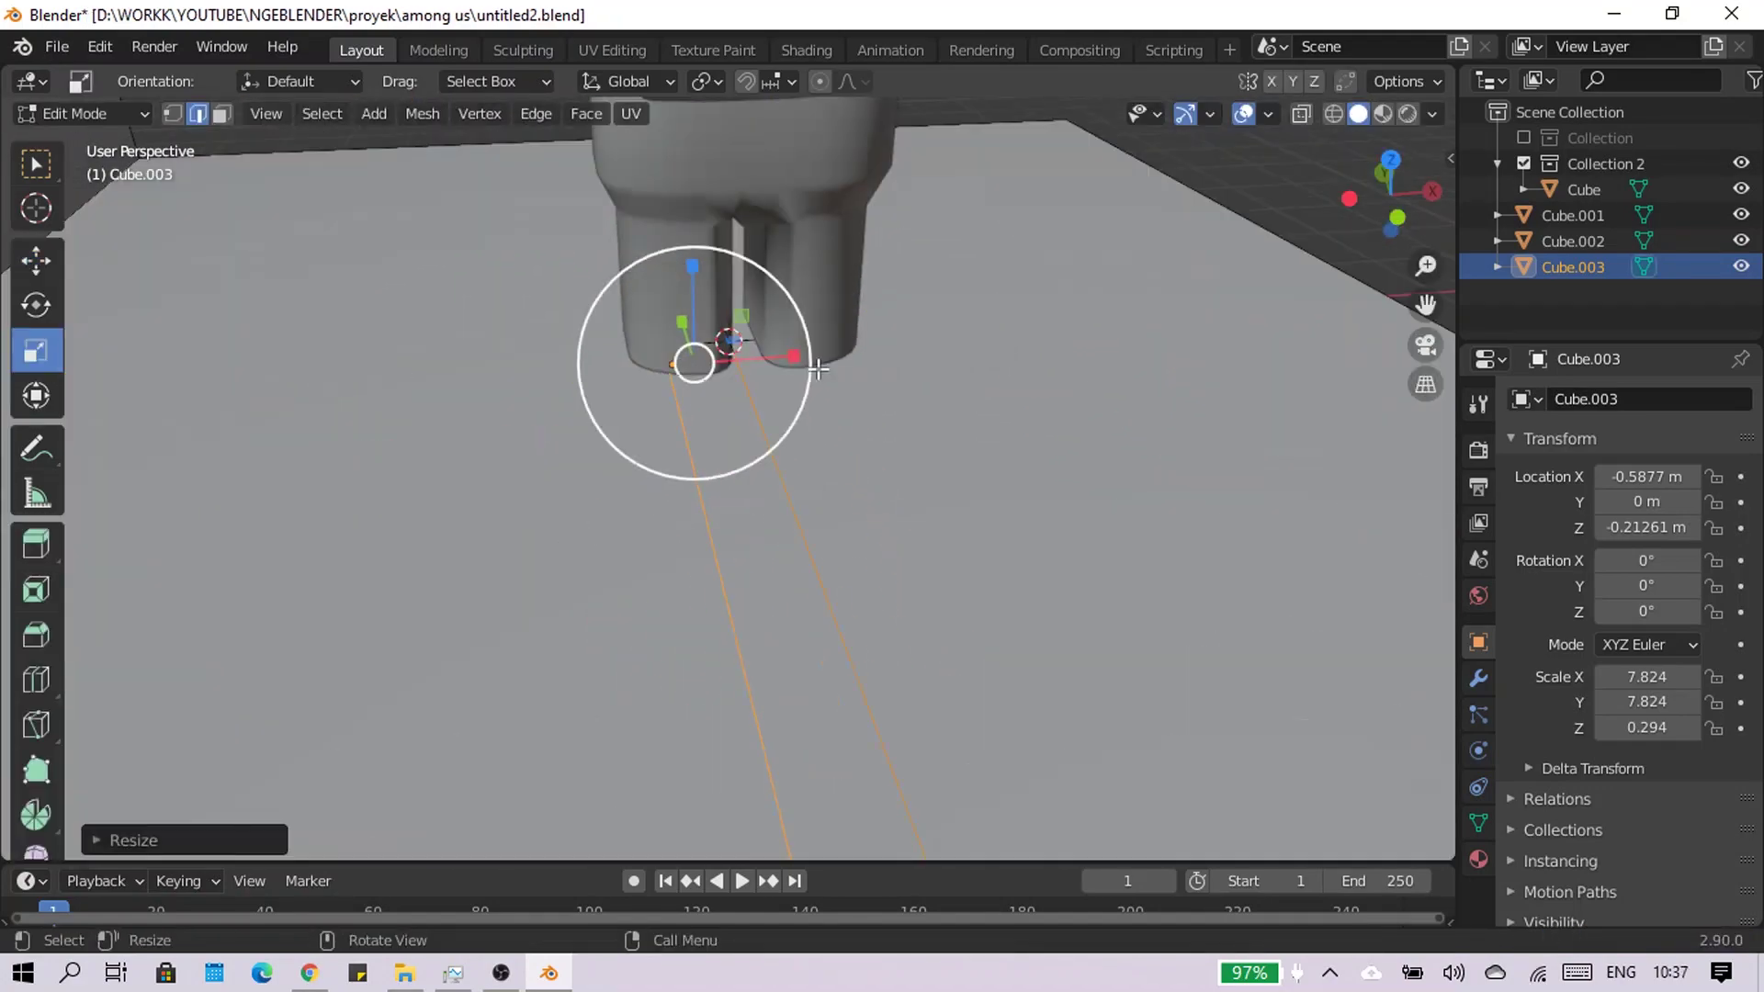
{"action": "scroll", "coordinate": [729, 405], "scroll_direction": "down", "scroll_amount": 3}
{"action": "left_click", "coordinate": [1373, 161]}
{"action": "key", "text": "g"}
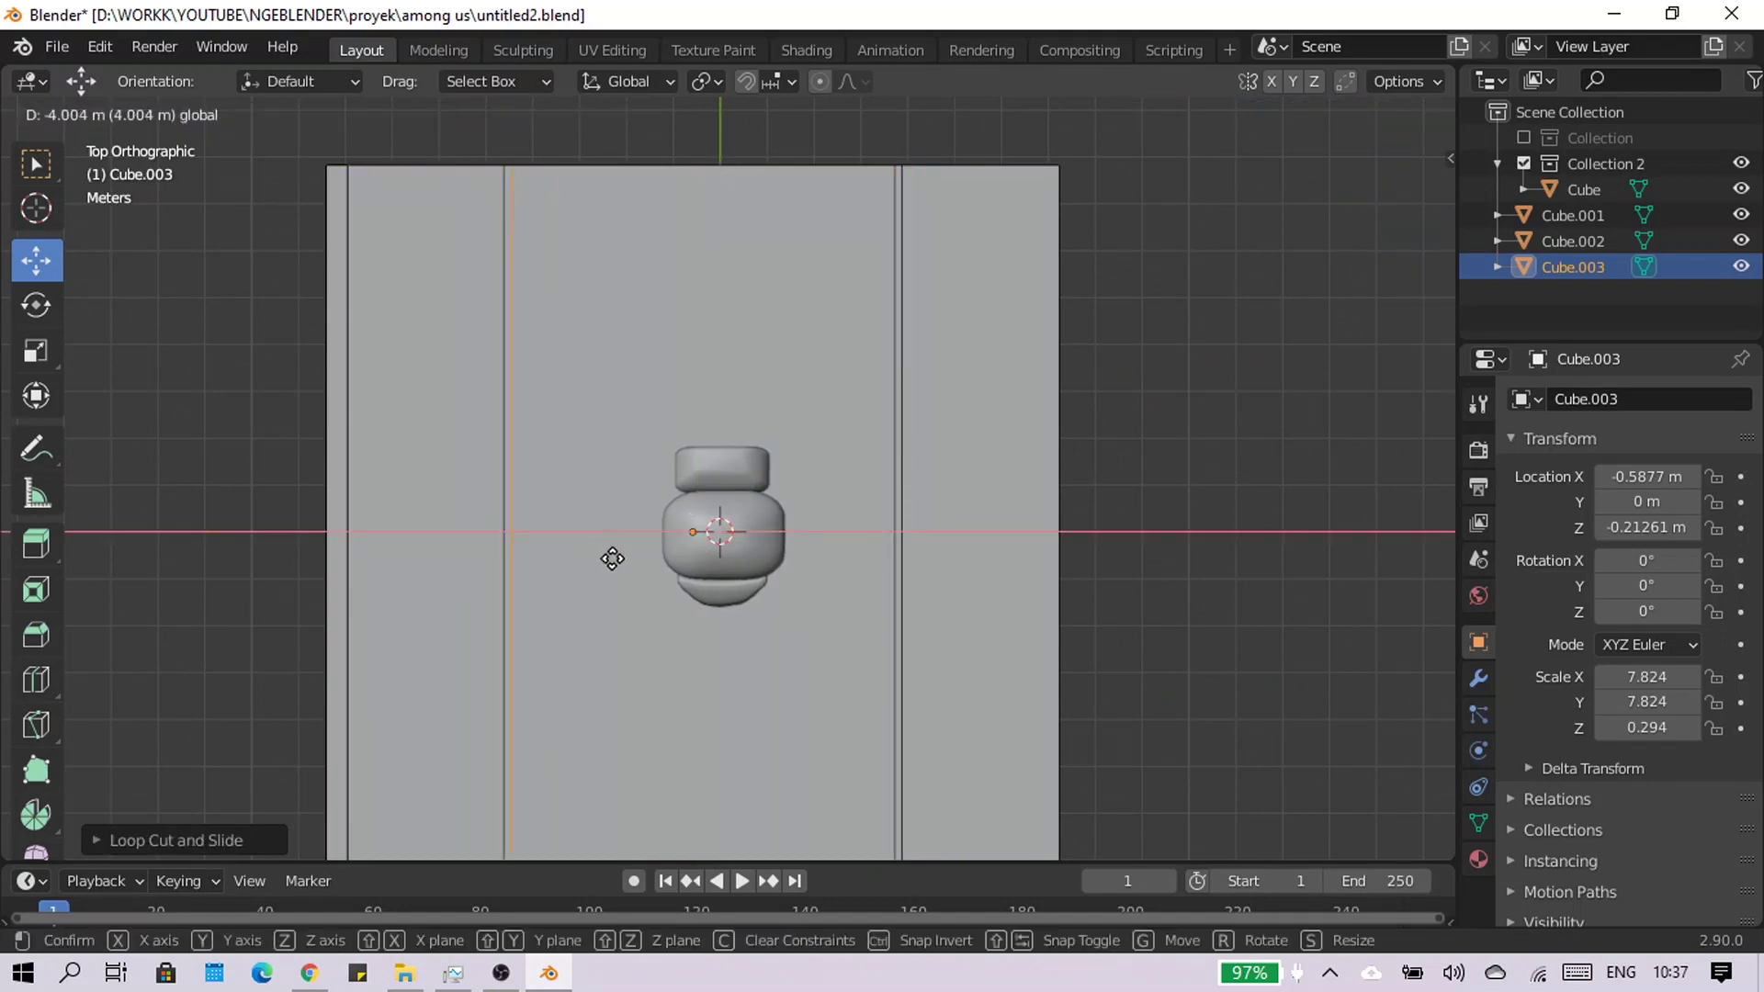
Scale the first floor cuts closer together and add two cuts the other way from top view
{"action": "scroll", "coordinate": [591, 579], "scroll_direction": "up", "scroll_amount": 2}
{"action": "key", "text": "s"}
{"action": "left_click", "coordinate": [664, 449]}
{"action": "scroll", "coordinate": [663, 449], "scroll_direction": "down", "scroll_amount": 3}
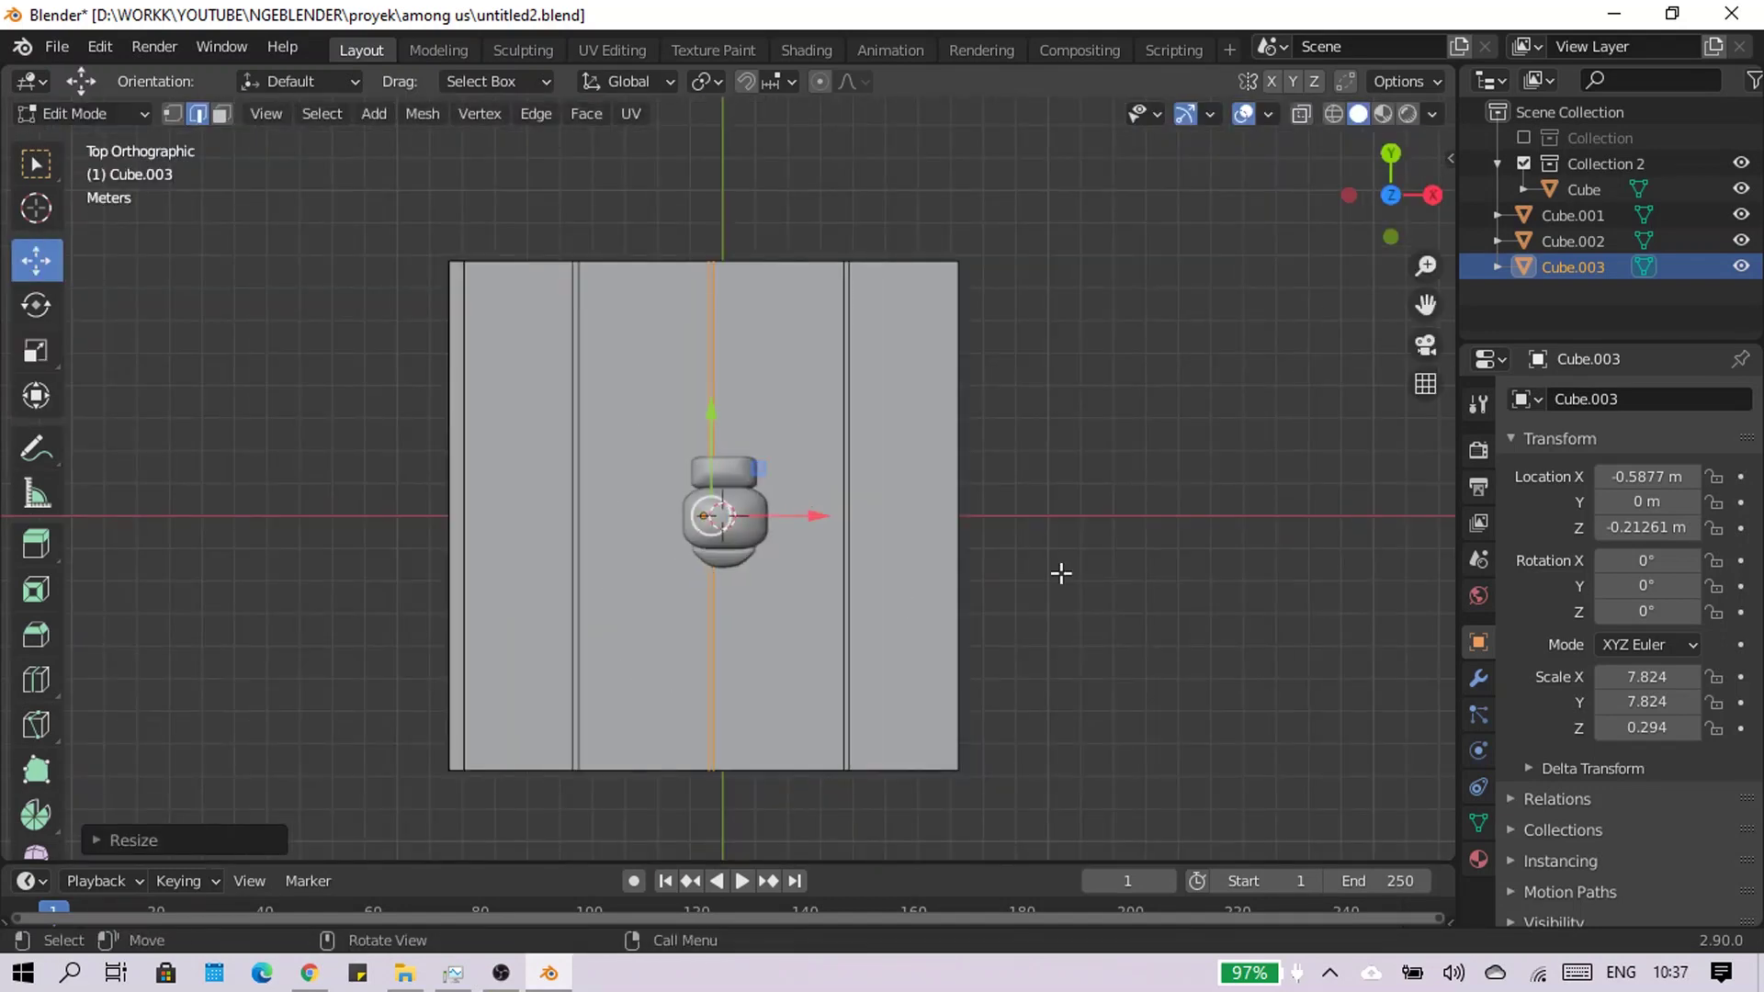
{"action": "middle_click_drag", "start_coordinate": [1062, 573], "coordinate": [760, 512]}
{"action": "key", "text": "KP_7"}
{"action": "key", "text": "ctrl+r"}
{"action": "left_click", "coordinate": [551, 386]}
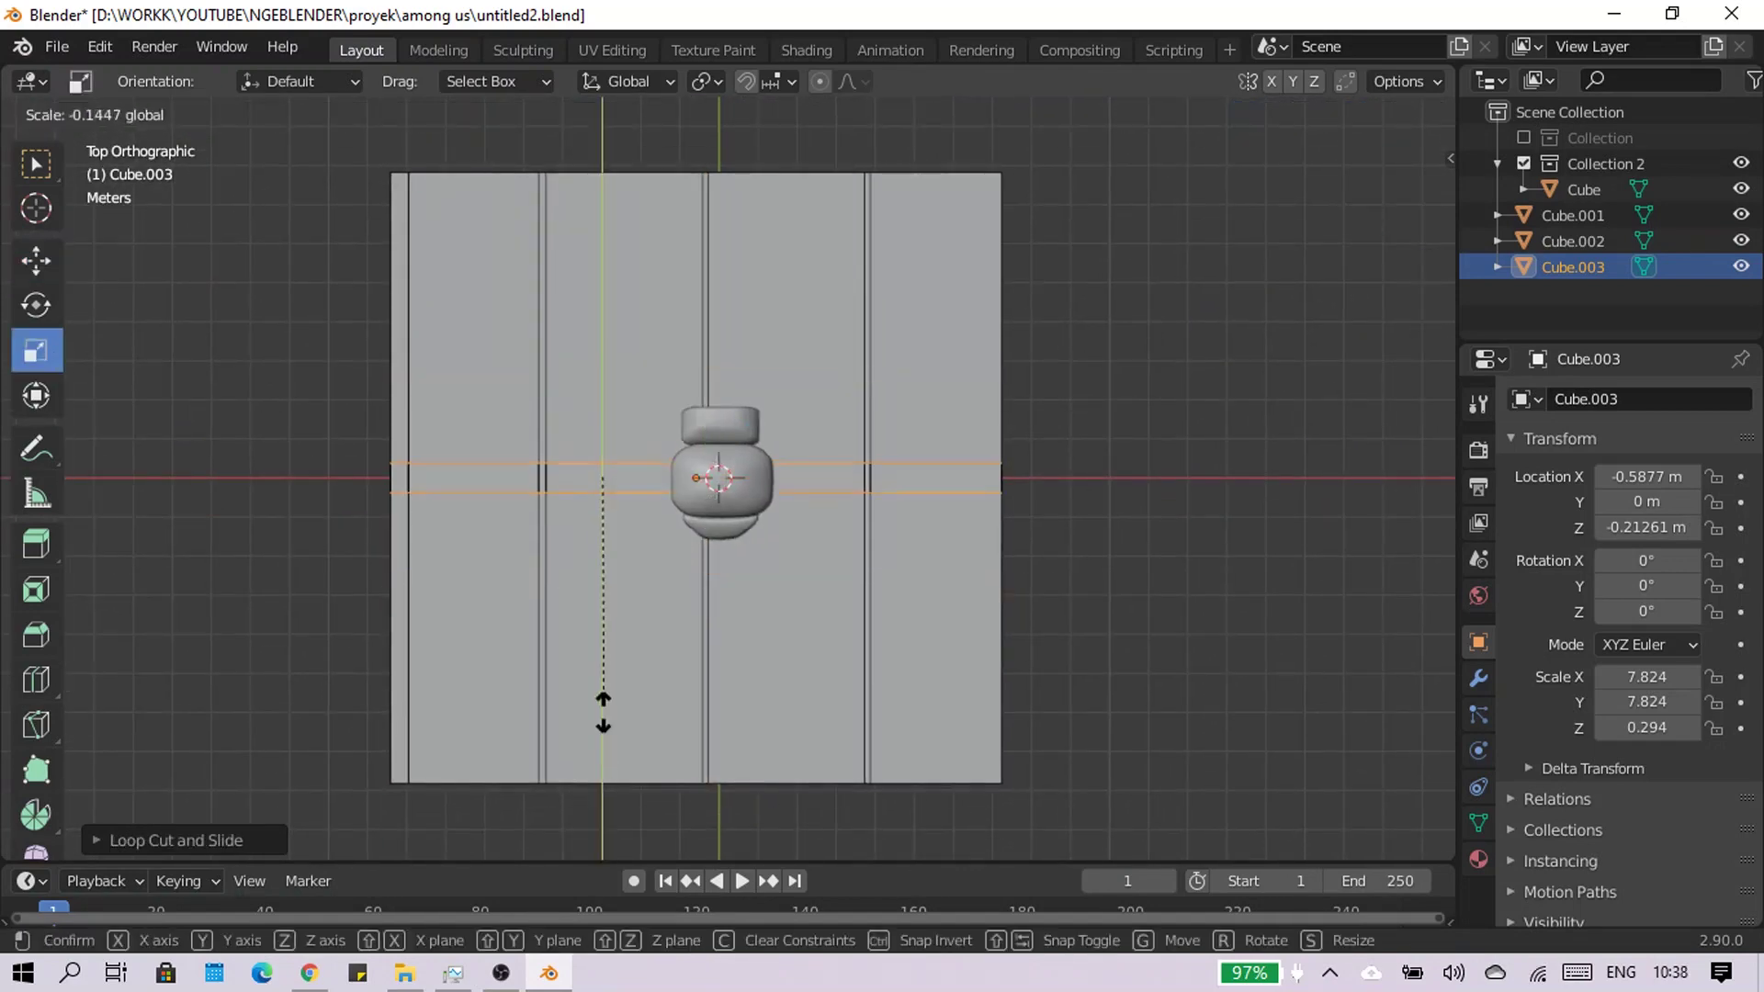
{"action": "left_click", "coordinate": [603, 712]}
Resize the new floor cuts to set the tile spacing
{"action": "scroll", "coordinate": [404, 471], "scroll_direction": "up", "scroll_amount": 4}
{"action": "key", "text": "s"}
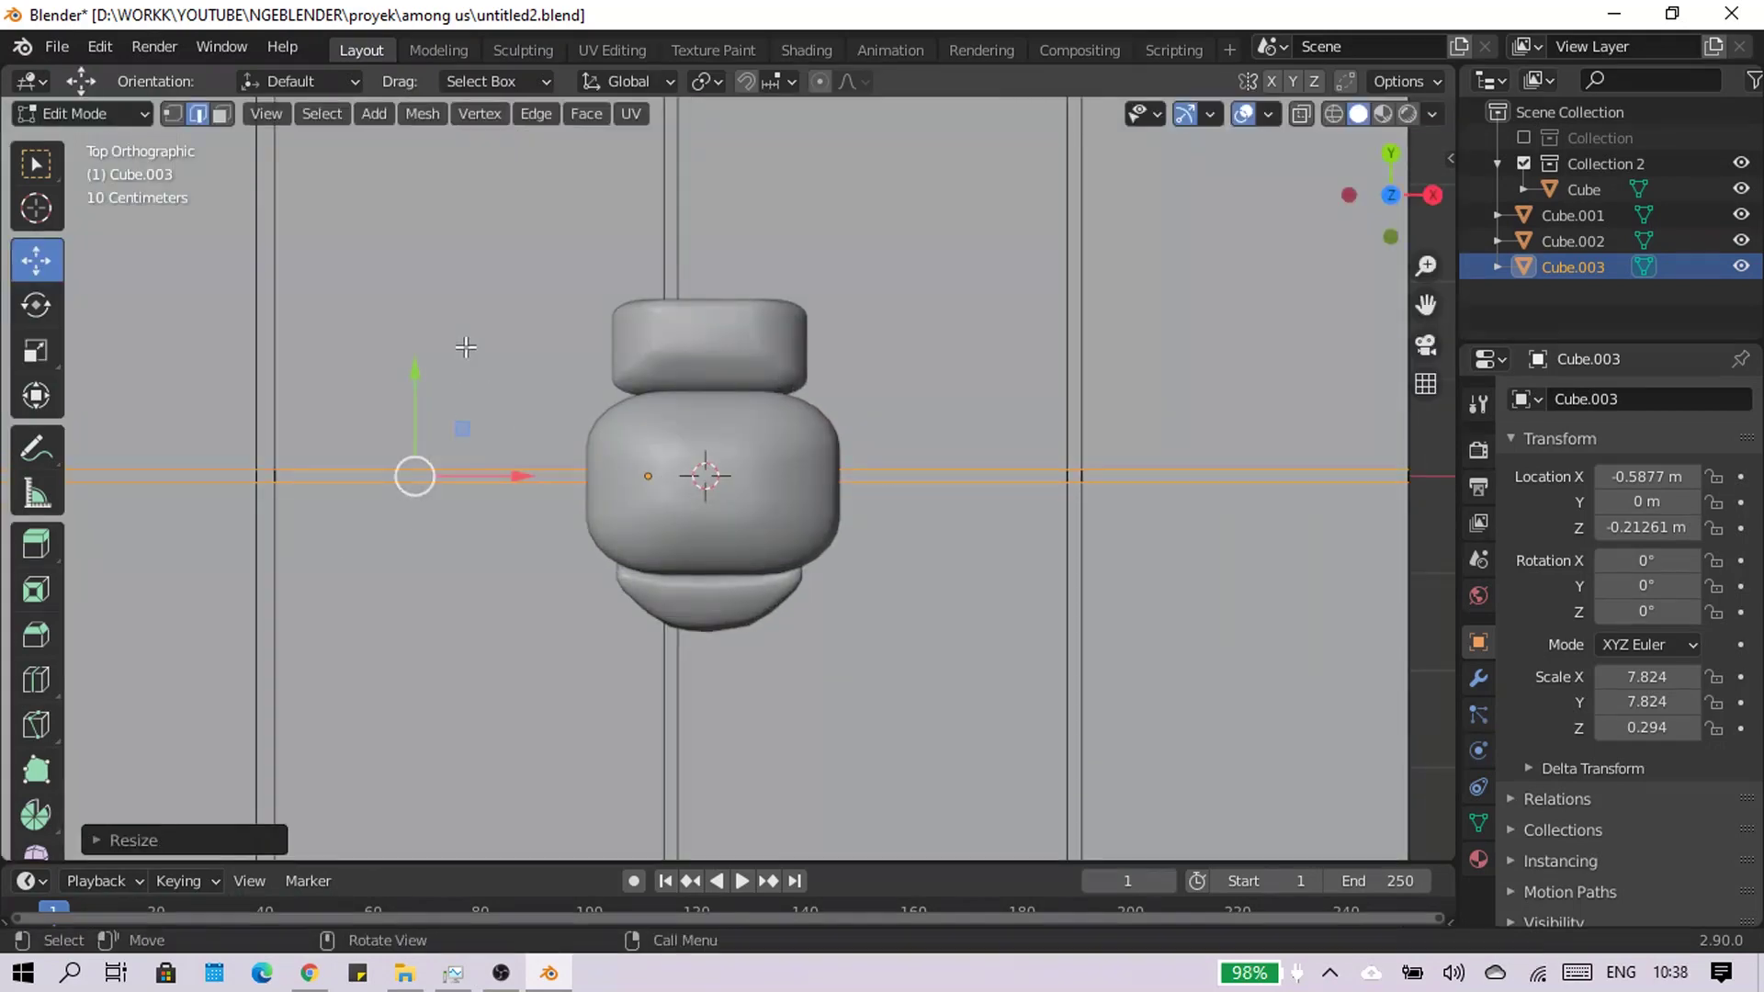
{"action": "scroll", "coordinate": [611, 449], "scroll_direction": "down", "scroll_amount": 5}
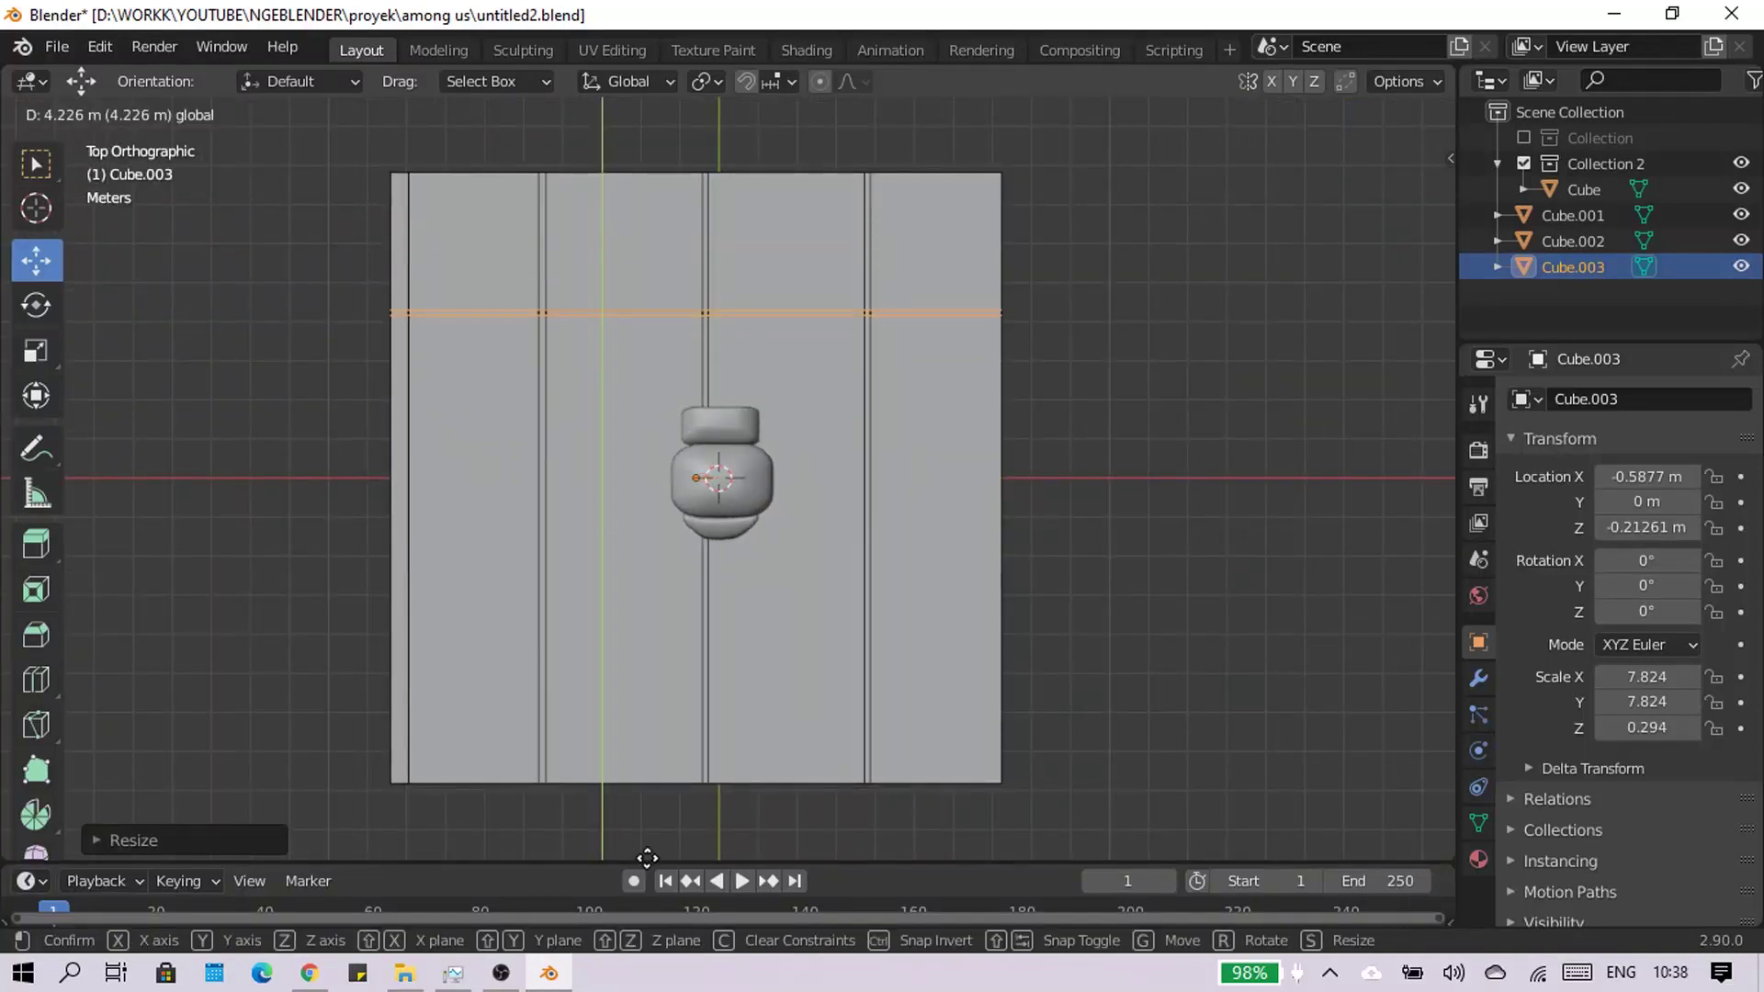
{"action": "scroll", "coordinate": [600, 655], "scroll_direction": "up", "scroll_amount": 4}
{"action": "key", "text": "s"}
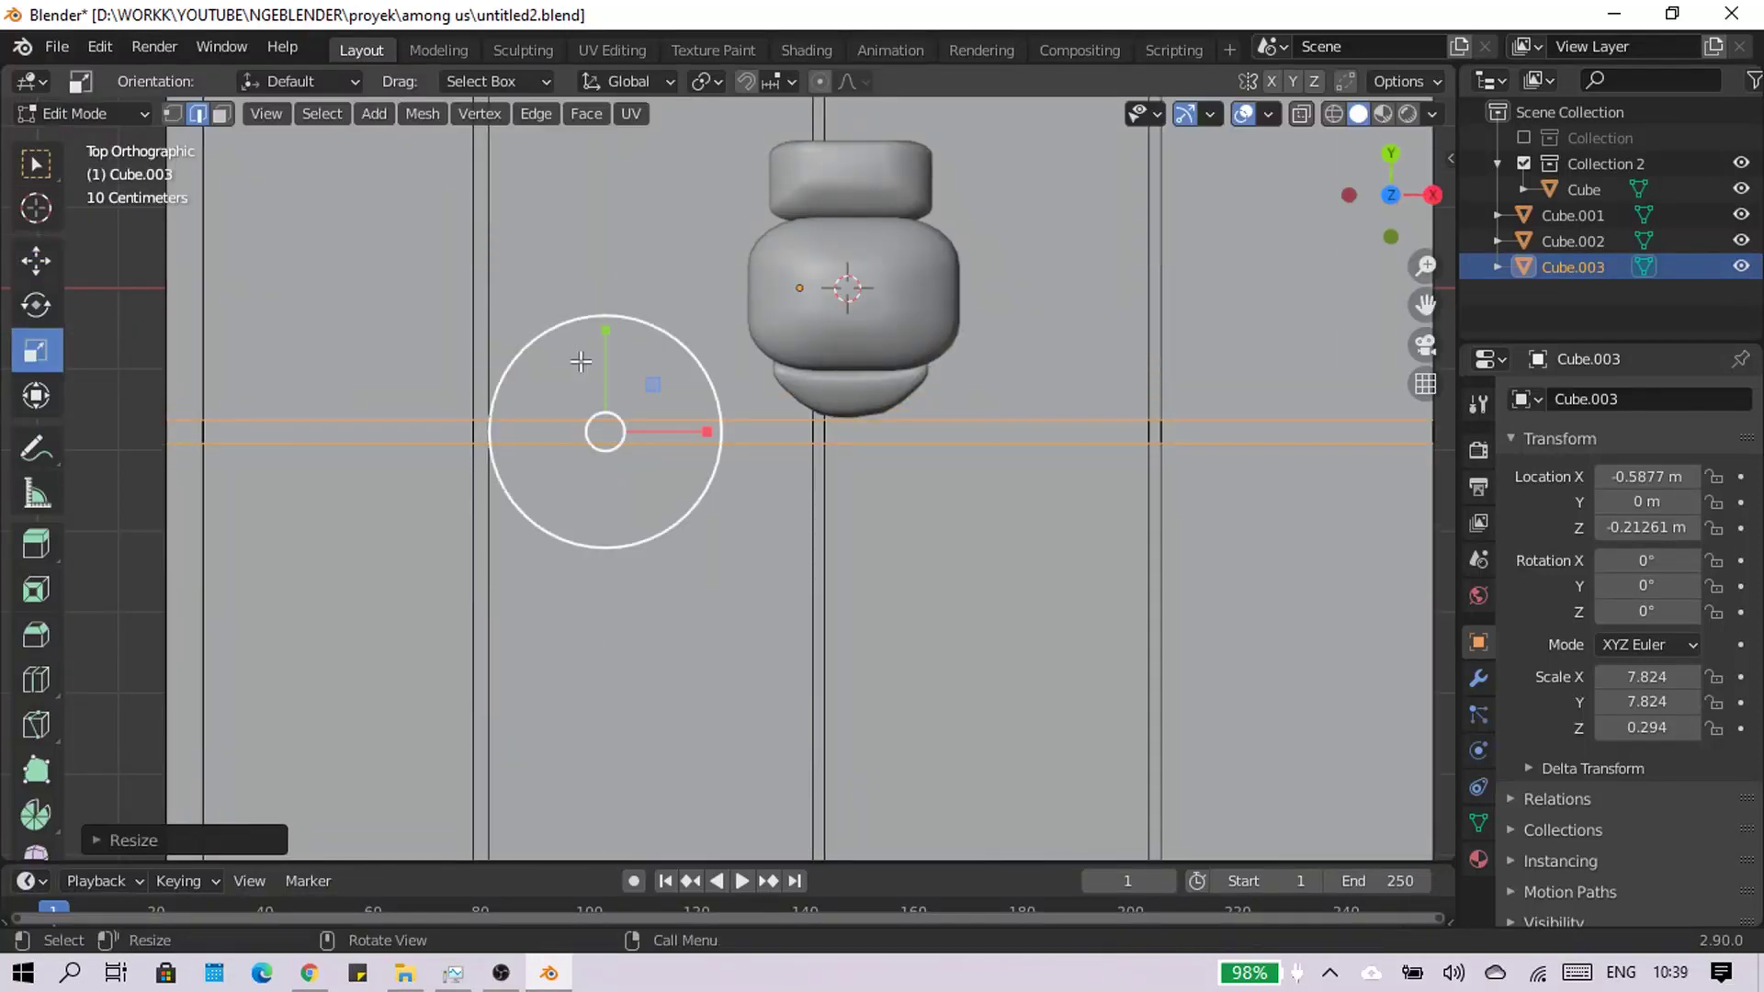
{"action": "left_click", "coordinate": [590, 585]}
{"action": "scroll", "coordinate": [677, 480], "scroll_direction": "down", "scroll_amount": 4}
Add another loop cut across the floor and view the tiled slab in perspective
{"action": "key", "text": "Tab"}
{"action": "key", "text": "ctrl+r"}
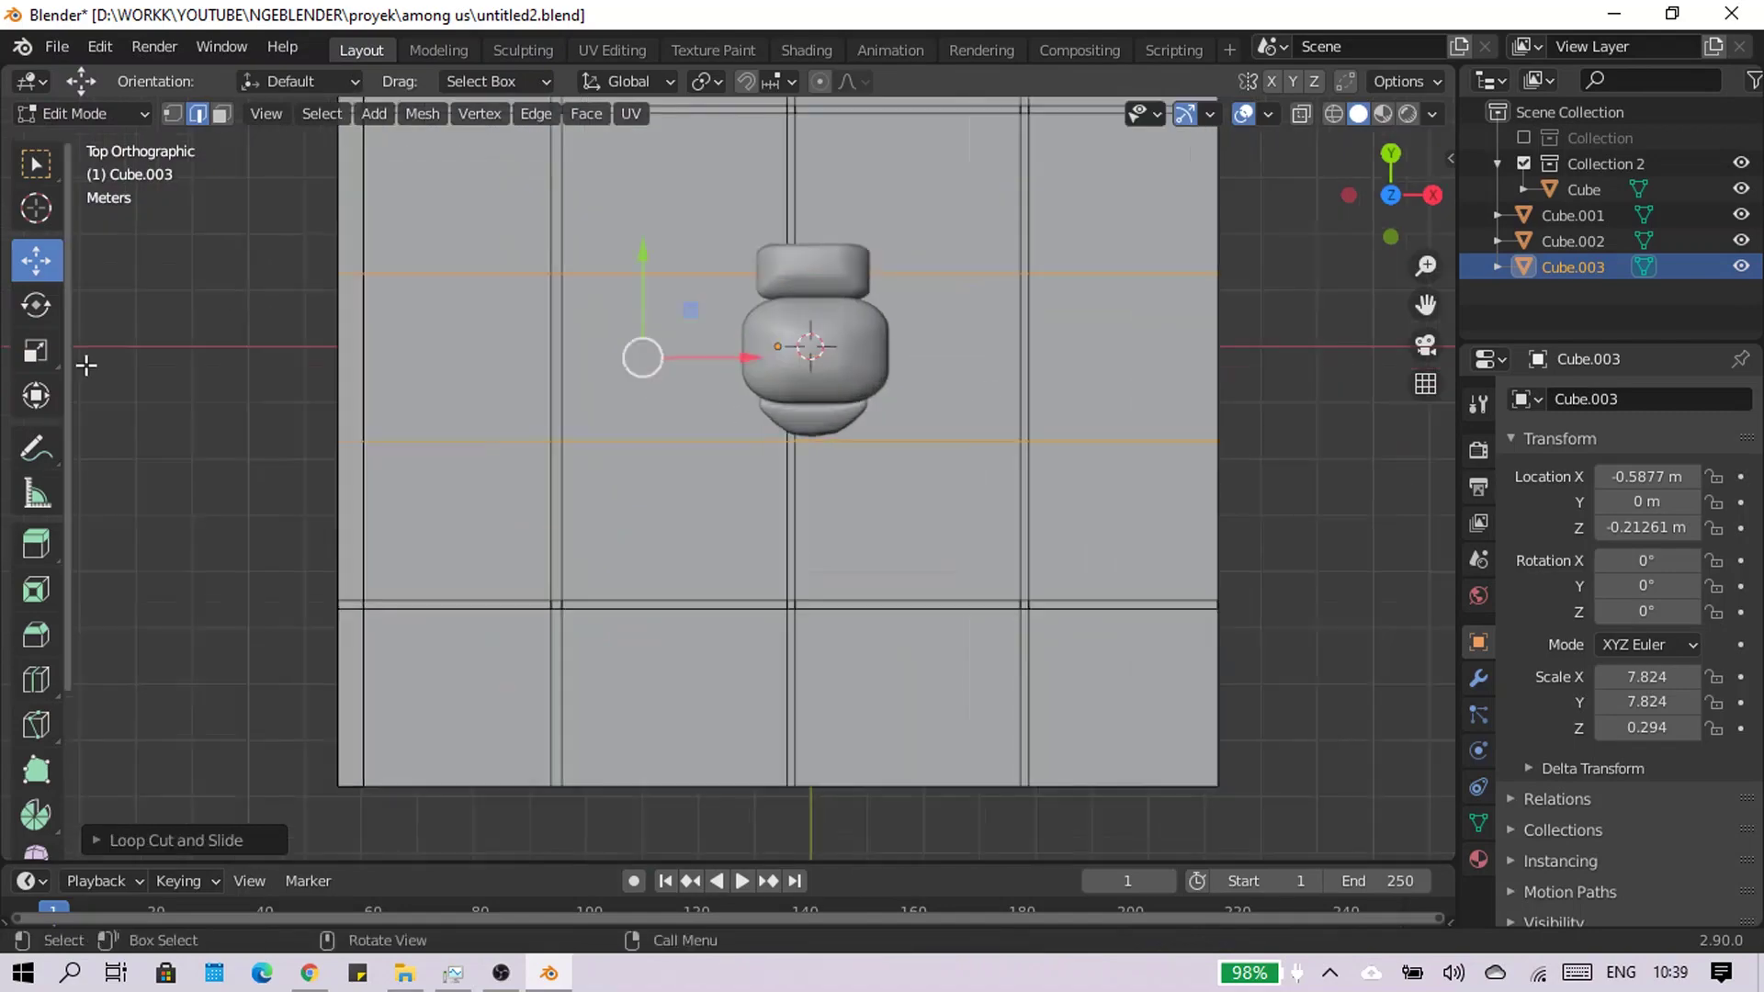
{"action": "scroll", "coordinate": [628, 276], "scroll_direction": "up", "scroll_amount": 2}
{"action": "left_click", "coordinate": [628, 234]}
{"action": "middle_click_drag", "start_coordinate": [625, 340], "coordinate": [662, 303]}
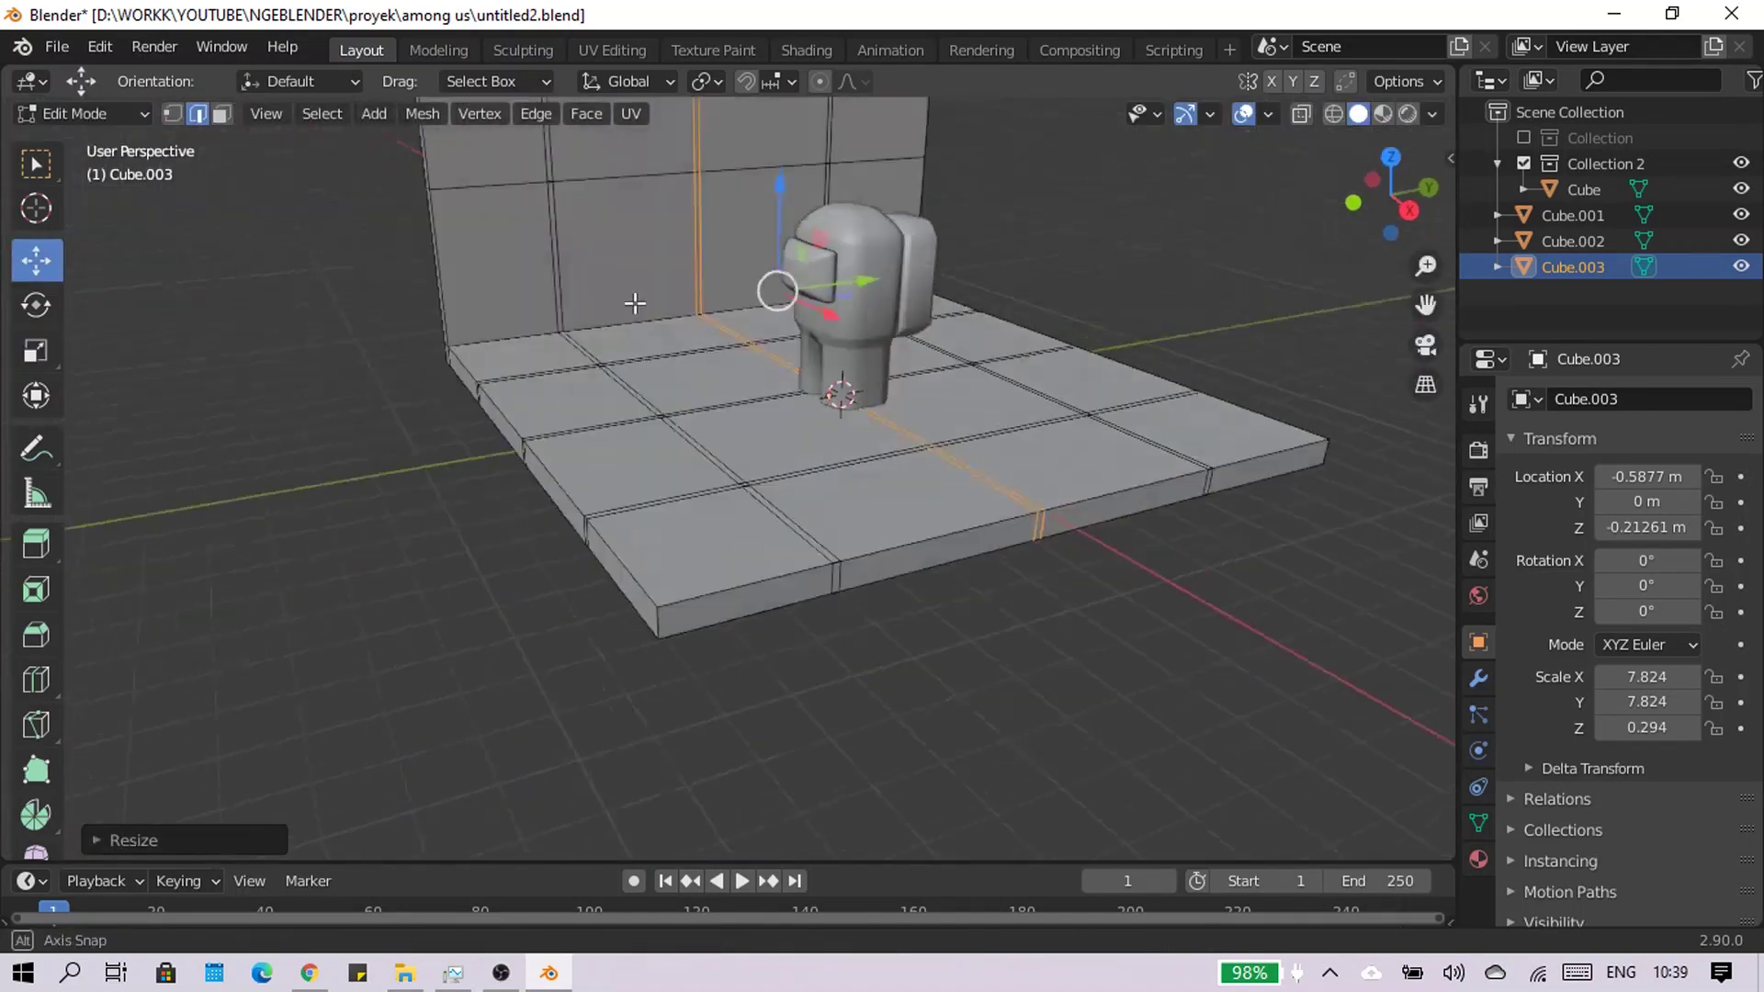
{"action": "left_click", "coordinate": [36, 260]}
{"action": "middle_click_drag", "start_coordinate": [64, 193], "coordinate": [643, 349]}
Select the edge path along a tile seam from above the floor
{"action": "key", "text": "Tab"}
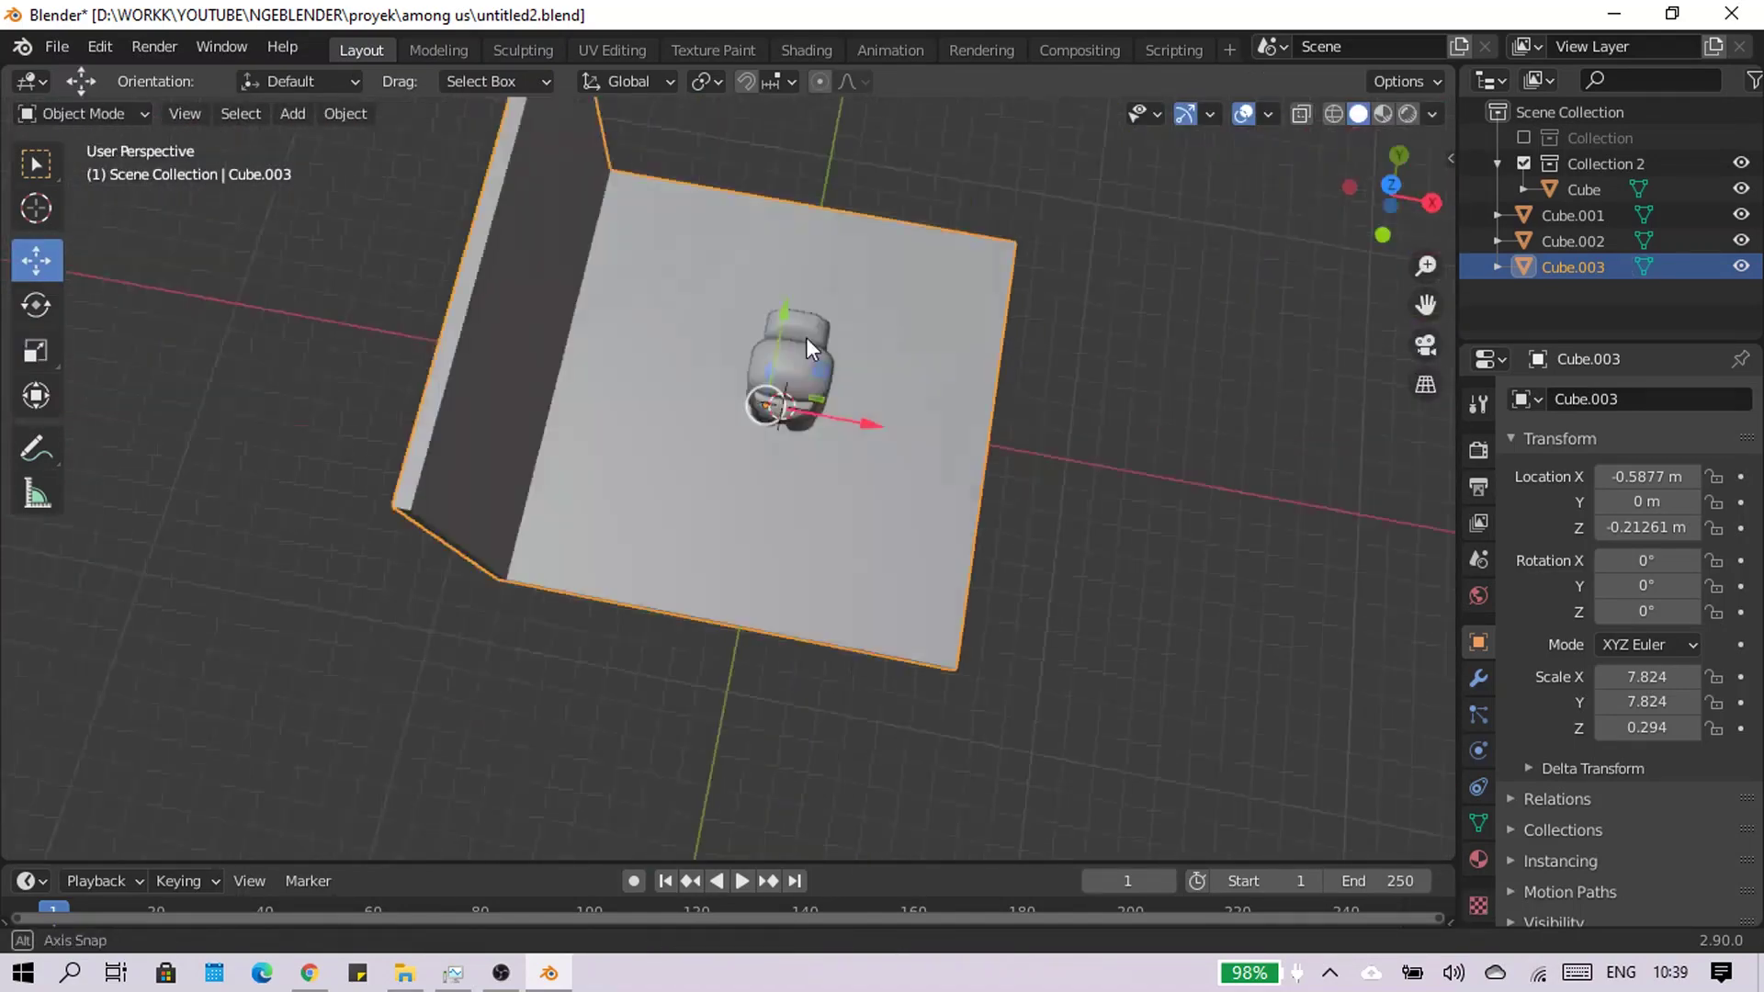
{"action": "key", "text": "Tab"}
{"action": "key", "text": "3"}
{"action": "middle_click_drag", "start_coordinate": [815, 351], "coordinate": [597, 657]}
{"action": "middle_click_drag", "start_coordinate": [1215, 367], "coordinate": [839, 643]}
{"action": "left_click", "coordinate": [1286, 566], "text": "ctrl"}
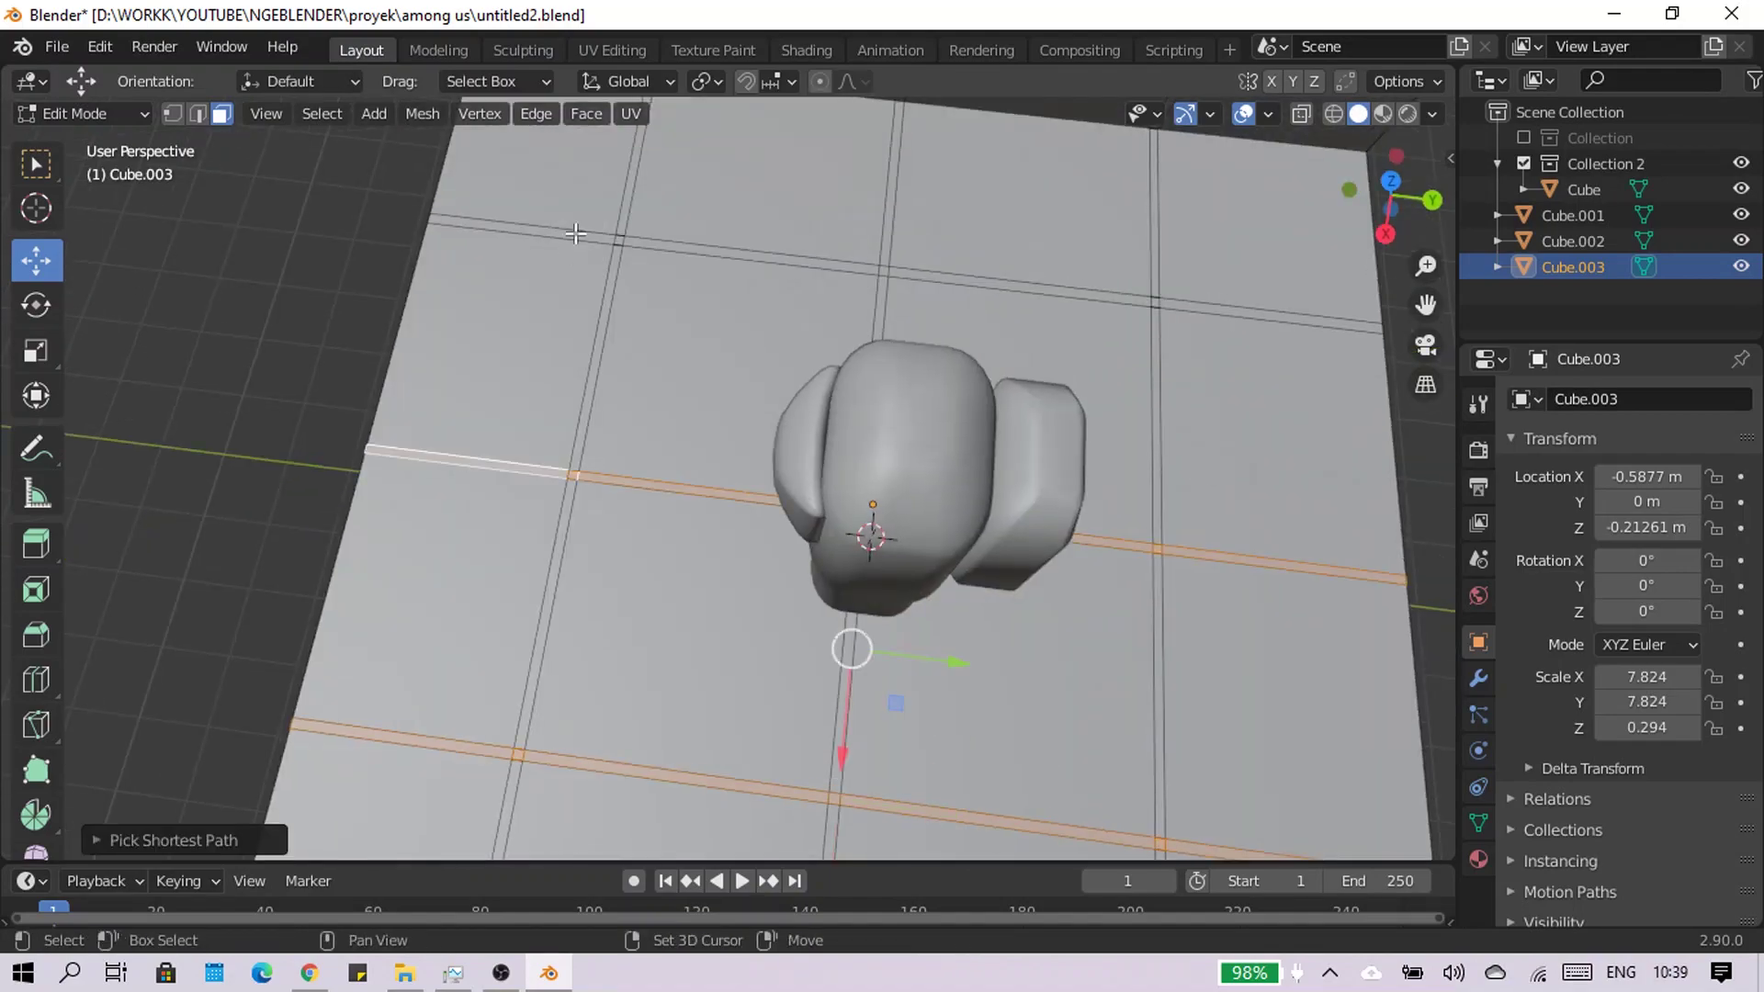
{"action": "mouse_move", "coordinate": [1286, 565]}
{"action": "middle_mouse_down"}
{"action": "mouse_move", "coordinate": [1141, 590]}
{"action": "mouse_move", "coordinate": [698, 249]}
{"action": "mouse_move", "coordinate": [1011, 385]}
{"action": "mouse_move", "coordinate": [1132, 367]}
{"action": "mouse_move", "coordinate": [960, 418]}
{"action": "mouse_move", "coordinate": [923, 550]}
{"action": "mouse_move", "coordinate": [753, 509]}
{"action": "middle_mouse_up"}
Extrude the floor tile seam edges down along their normals into sunken grooves
{"action": "left_click", "coordinate": [698, 248]}
{"action": "scroll", "coordinate": [827, 524], "scroll_direction": "up", "scroll_amount": 3}
{"action": "left_click", "coordinate": [753, 508]}
{"action": "scroll", "coordinate": [753, 508], "scroll_direction": "up", "scroll_amount": 3}
{"action": "mouse_move", "coordinate": [735, 579]}
{"action": "middle_mouse_down"}
{"action": "mouse_move", "coordinate": [799, 362]}
{"action": "mouse_move", "coordinate": [802, 551]}
{"action": "mouse_move", "coordinate": [1023, 460]}
{"action": "mouse_move", "coordinate": [781, 735]}
{"action": "middle_mouse_up"}
Delete floor faces near the back wall and widen the rectangular vent hole along X
{"action": "key", "text": "2"}
{"action": "key", "text": "a"}
{"action": "key", "text": "x"}
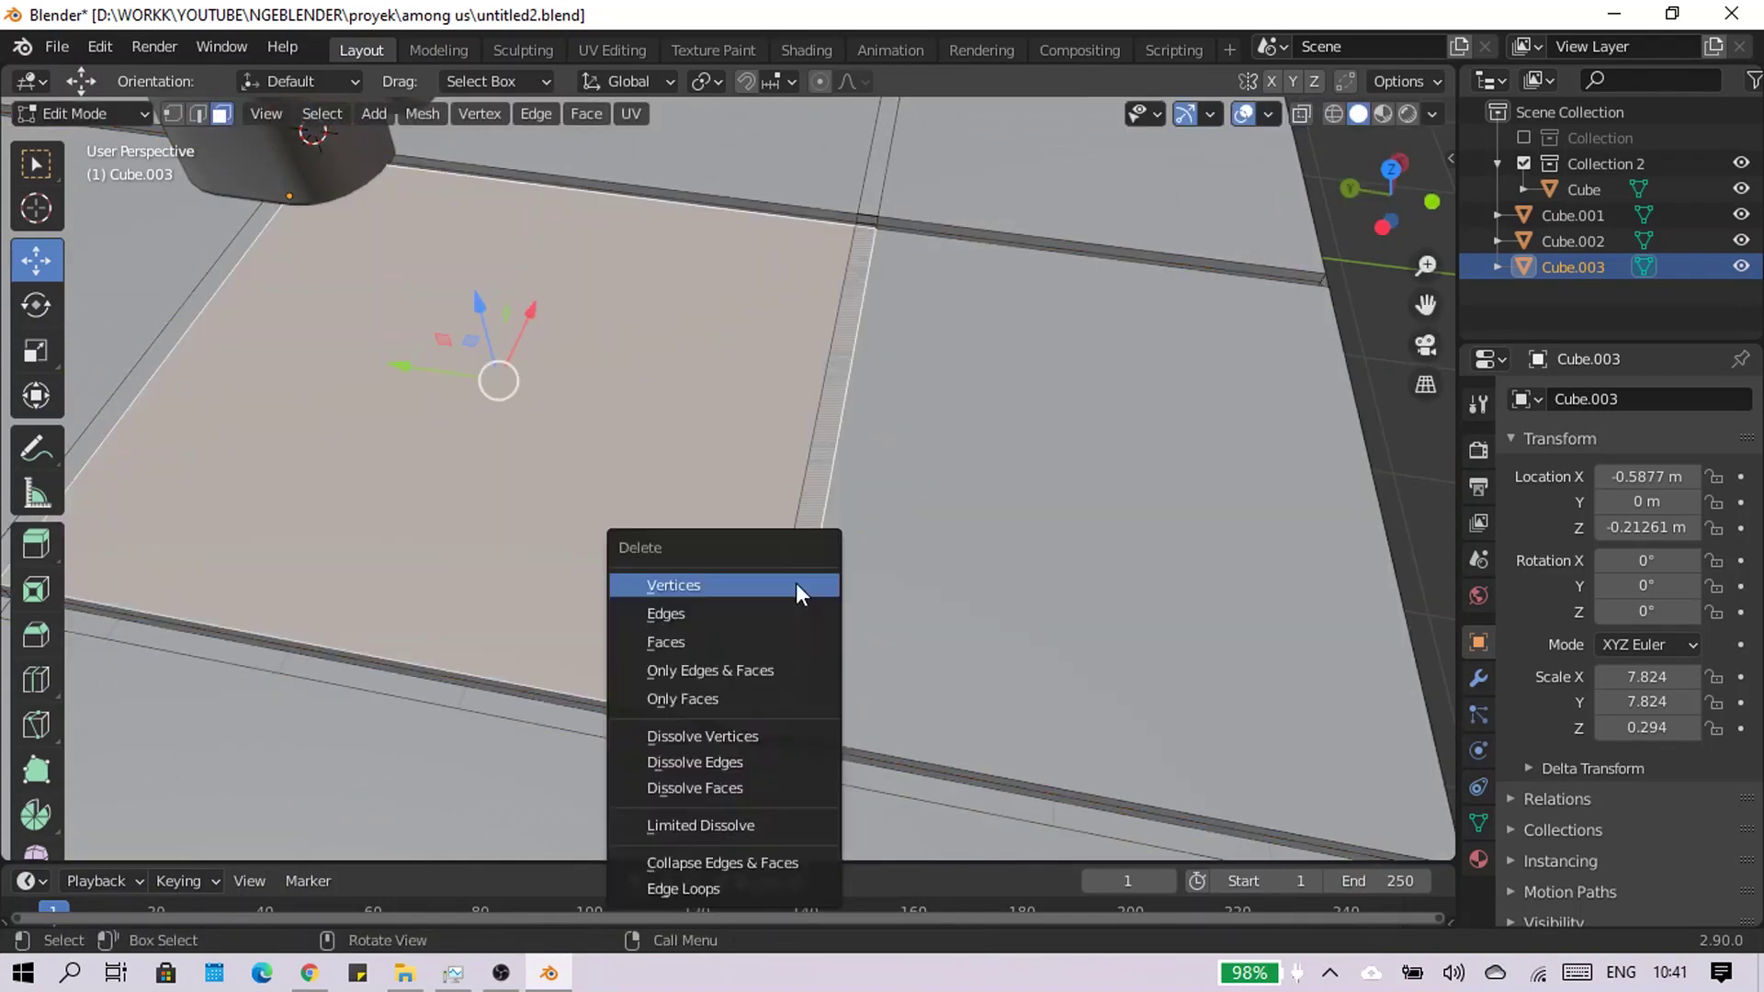
{"action": "key", "text": "Escape"}
{"action": "key", "text": "Tab"}
{"action": "key", "text": "Tab"}
{"action": "key", "text": "3"}
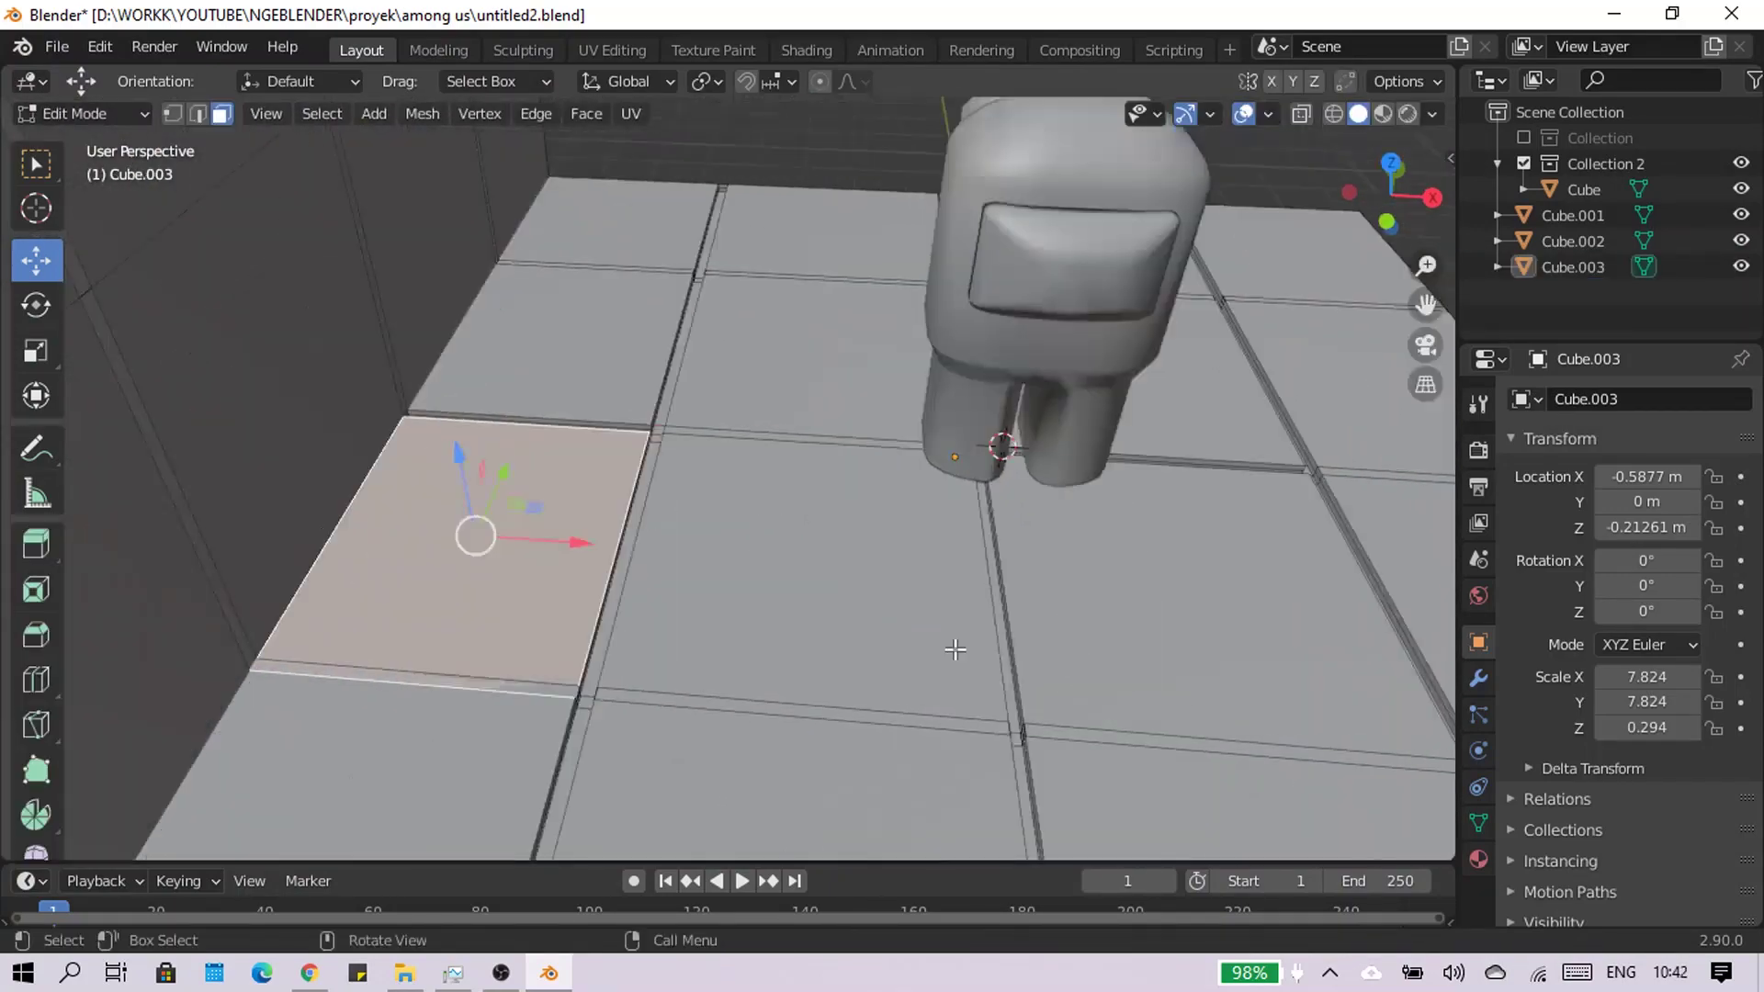
{"action": "key", "text": "s"}
{"action": "key", "text": "x"}
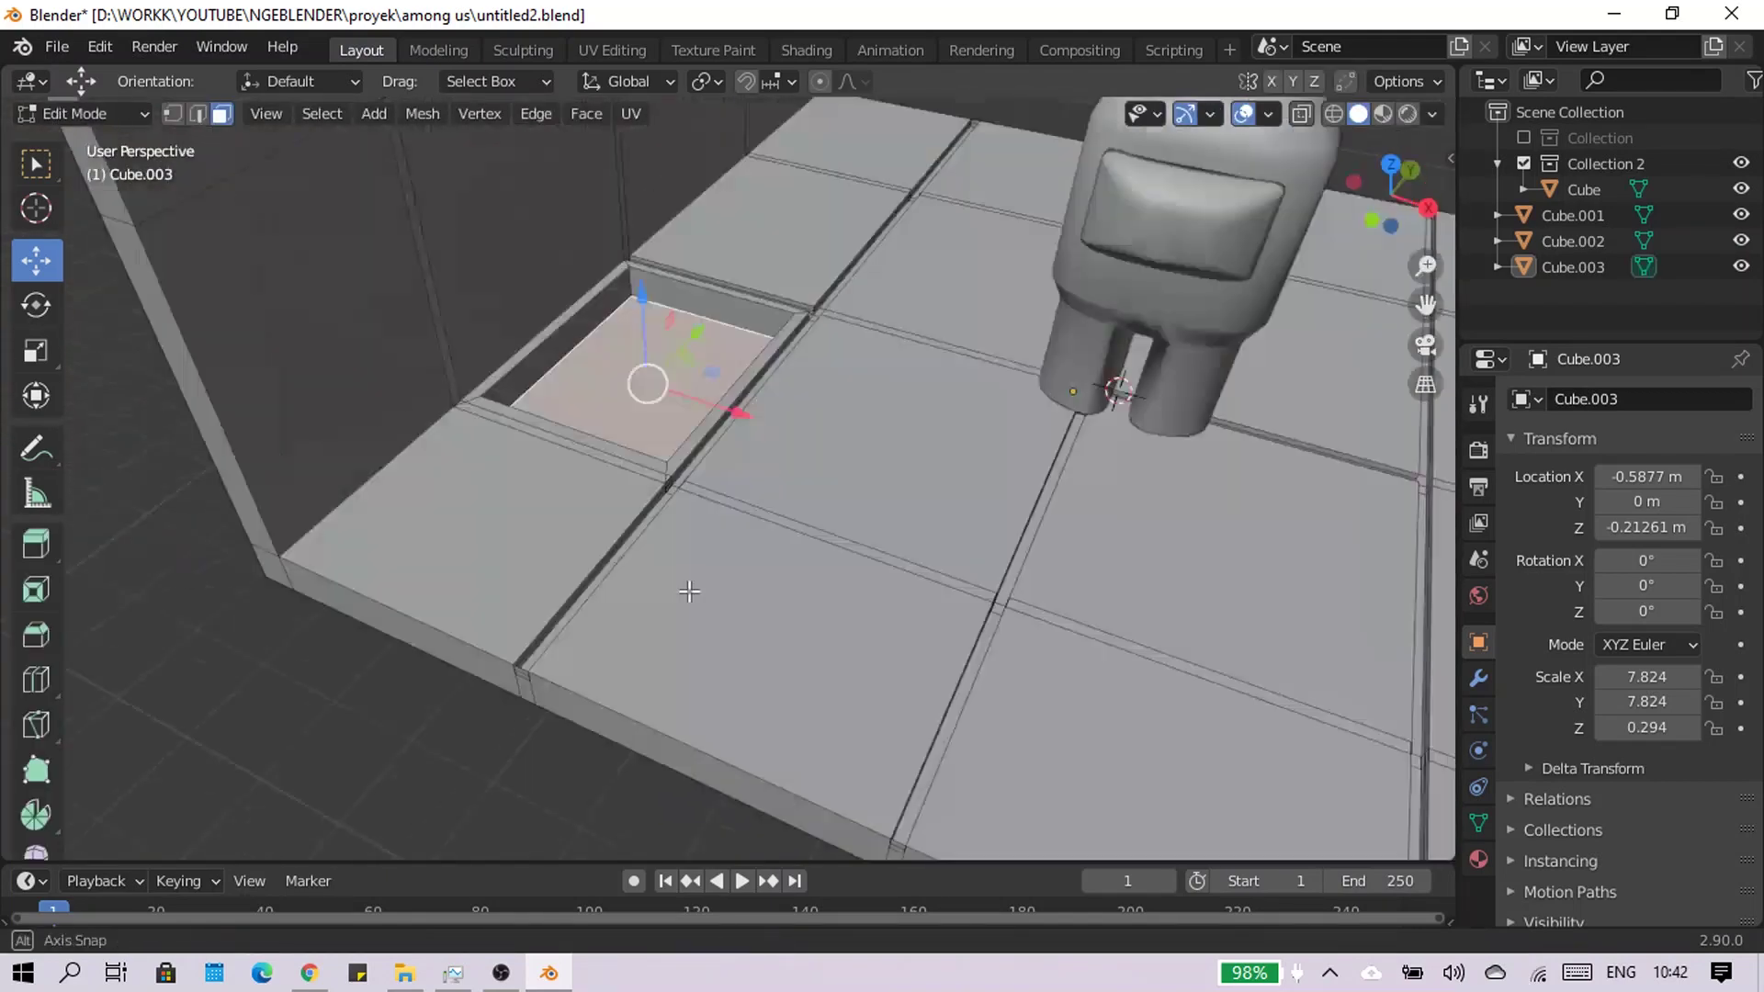
{"action": "middle_click_drag", "start_coordinate": [690, 591], "coordinate": [680, 354]}
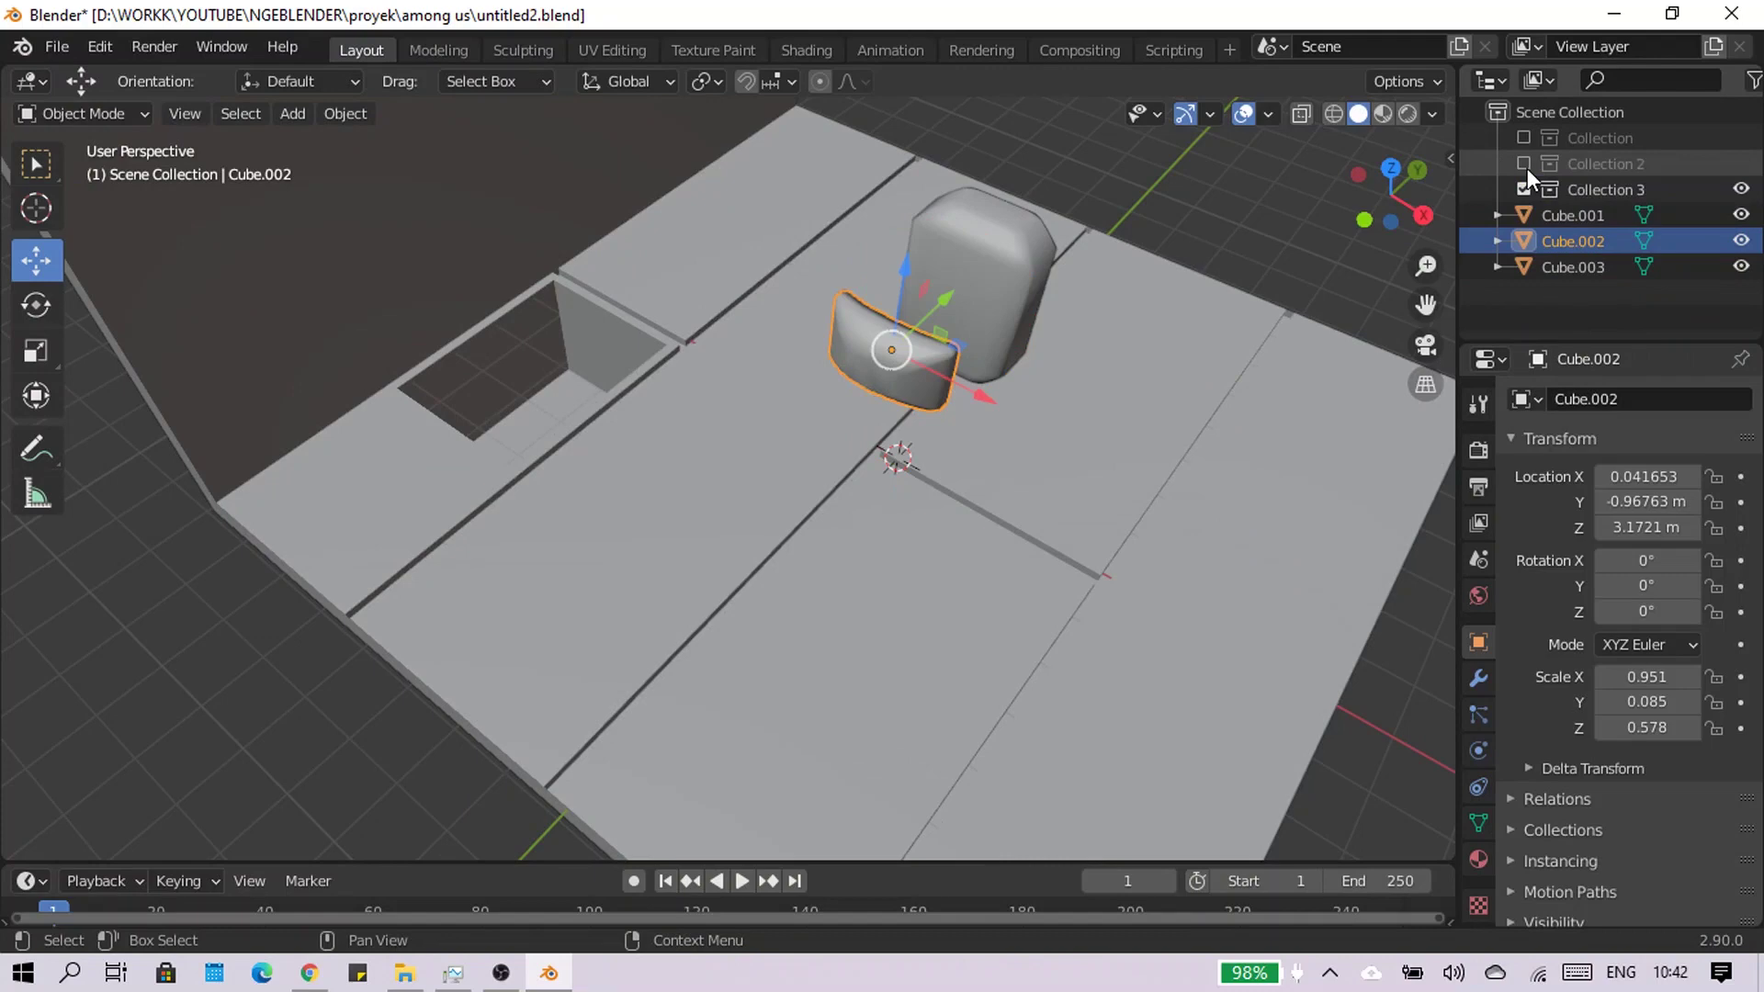
Unhide Collection 2, move Collection 3 above it, and rotate Cube.005 90° around Z
{"action": "left_click", "coordinate": [1524, 164]}
{"action": "mouse_move", "coordinate": [1580, 215]}
{"action": "left_mouse_down"}
{"action": "mouse_move", "coordinate": [1591, 124]}
{"action": "mouse_move", "coordinate": [1621, 138]}
{"action": "left_mouse_up"}
{"action": "key", "text": "r"}
{"action": "key", "text": "z"}
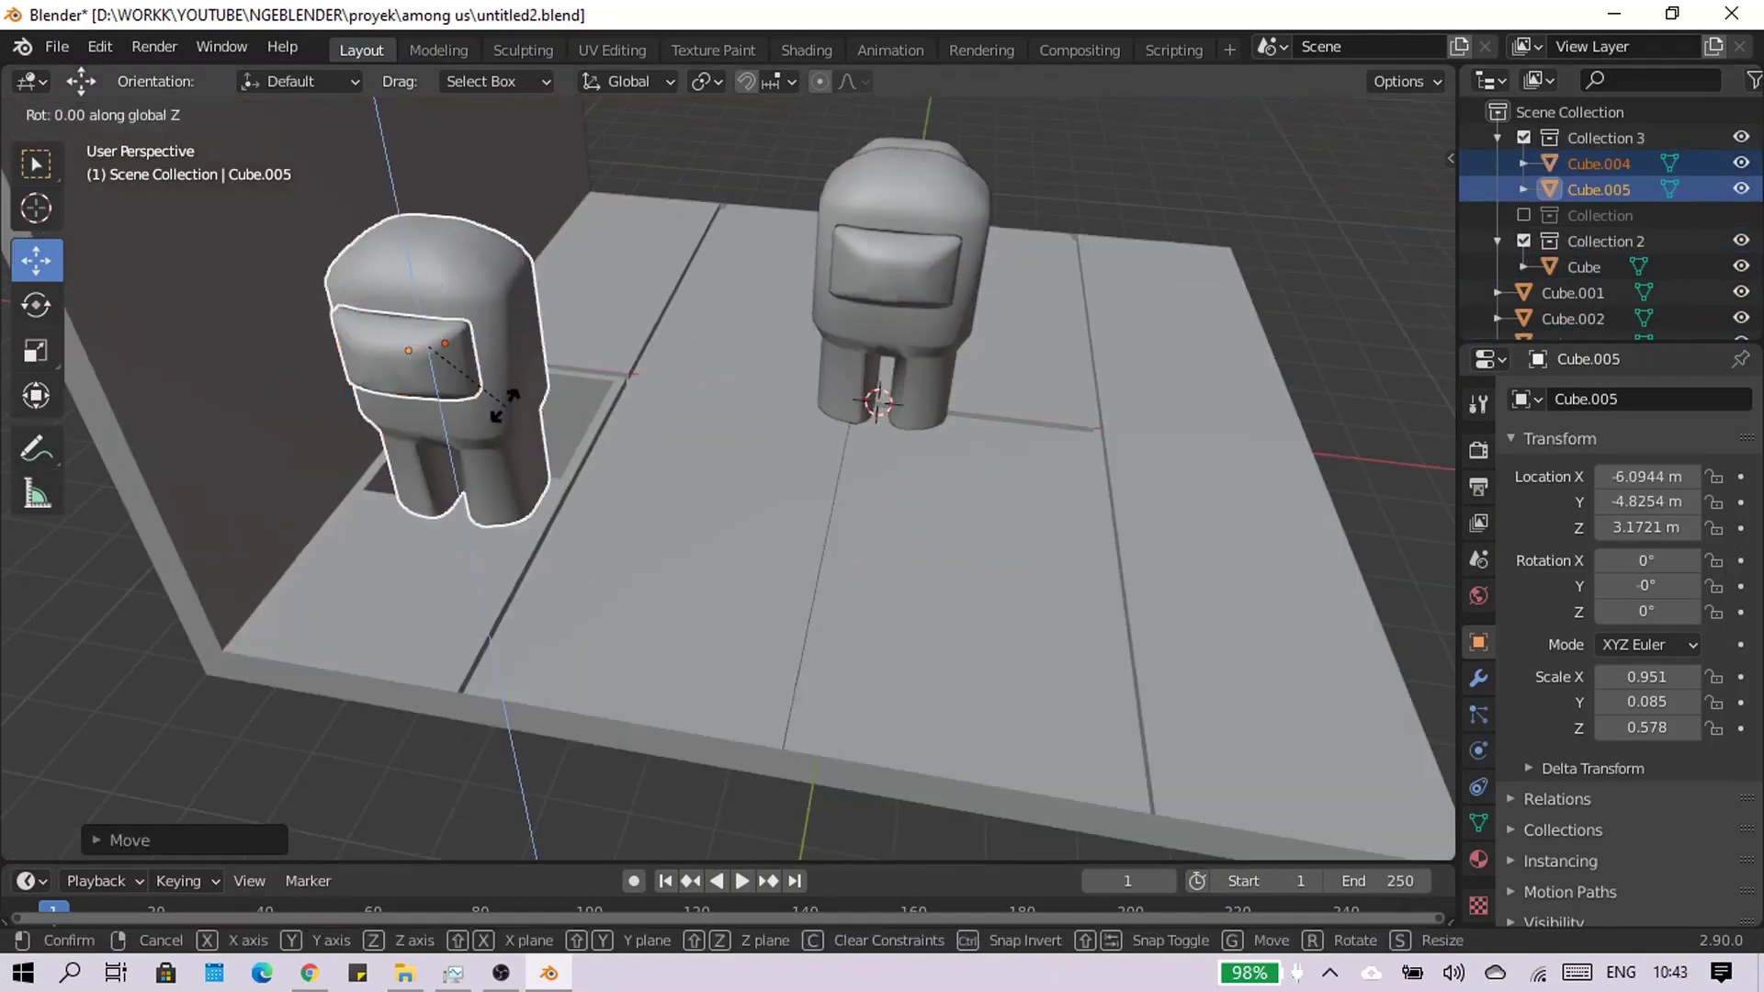
{"action": "key", "text": "9"}
{"action": "key", "text": "0"}
{"action": "key", "text": "Return"}
Move the second crewmate into the vent hole and tilt it around the X axis
{"action": "key", "text": "g"}
{"action": "left_click", "coordinate": [589, 395]}
{"action": "middle_click_drag", "start_coordinate": [589, 395], "coordinate": [496, 444]}
{"action": "key", "text": "r"}
{"action": "key", "text": "x"}
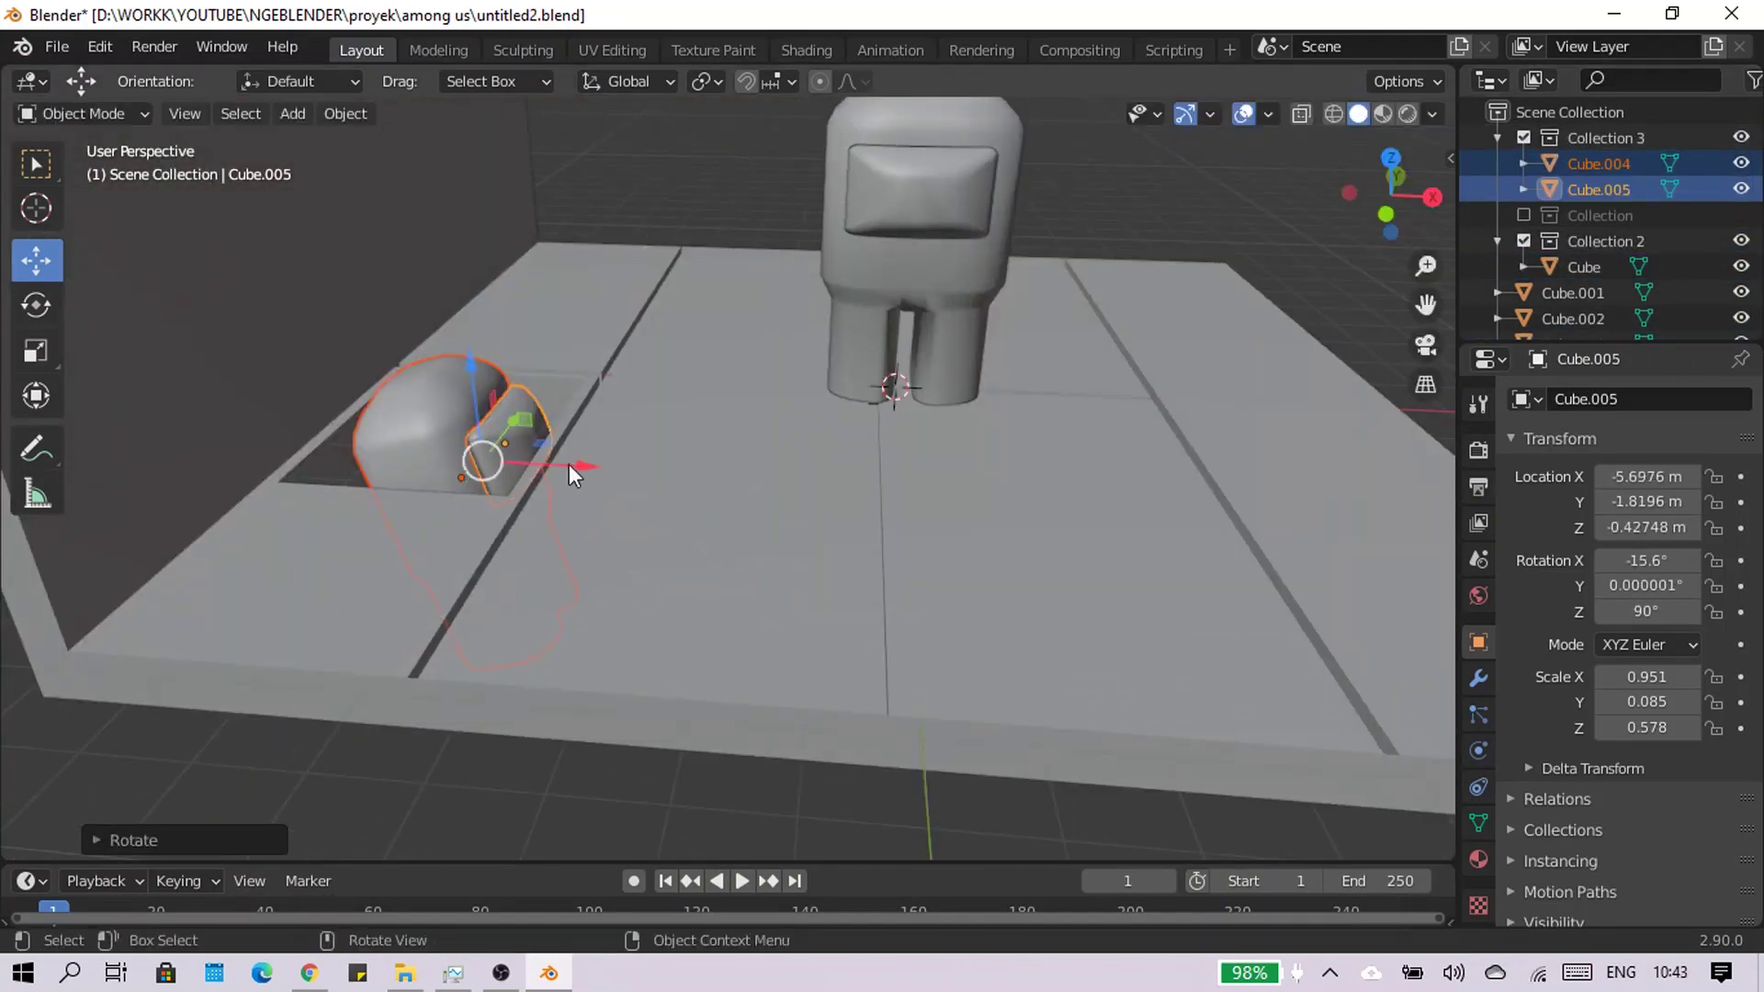
{"action": "left_click", "coordinate": [481, 453]}
Look through the scene camera and enable Lock Camera to View in the sidebar
{"action": "key", "text": "KP_0"}
{"action": "left_click_drag", "start_coordinate": [1459, 172], "coordinate": [1335, 172]}
{"action": "key", "text": "Escape"}
{"action": "key", "text": "n"}
{"action": "left_click", "coordinate": [1325, 464]}
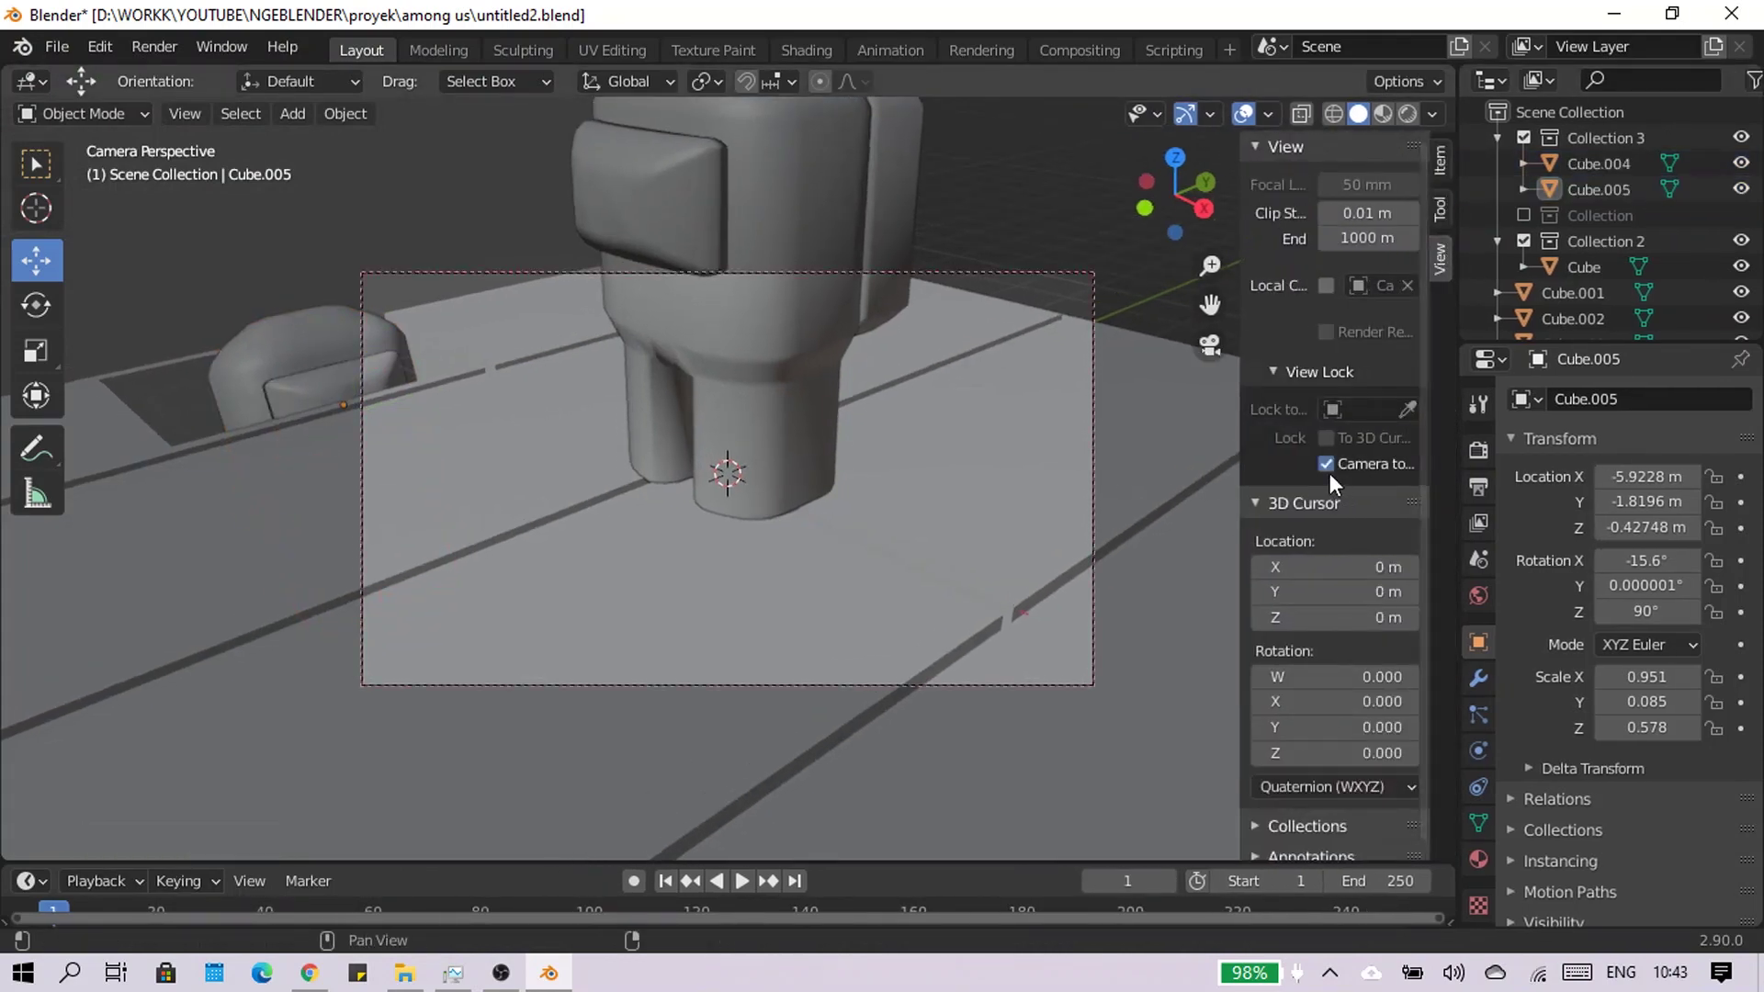
{"action": "scroll", "coordinate": [1103, 473], "scroll_direction": "down", "scroll_amount": 5}
Set render Resolution Y to 1920 px for a square 1920 × 1920 frame and save
{"action": "left_click", "coordinate": [1479, 486]}
{"action": "key", "text": "ctrl+s"}
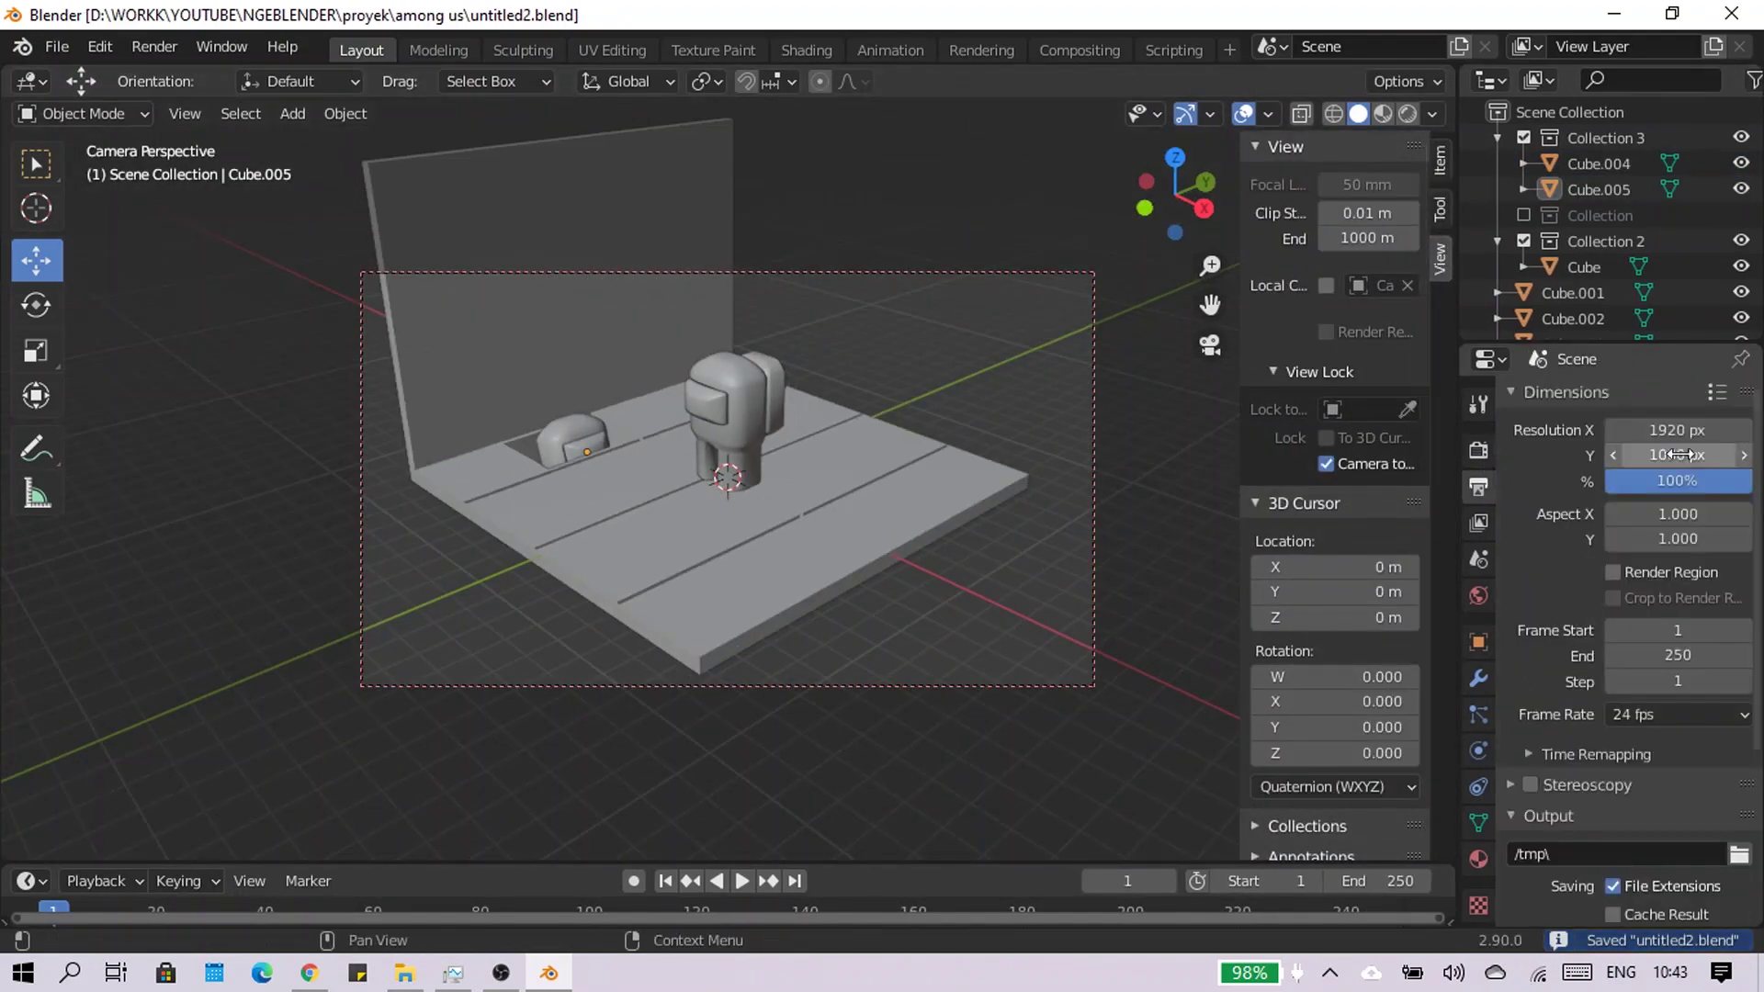
{"action": "type", "text": "1920"}
Reframe the camera on the diorama and add a new cube
{"action": "mouse_move", "coordinate": [889, 535]}
{"action": "middle_mouse_down"}
{"action": "mouse_move", "coordinate": [935, 648]}
{"action": "mouse_move", "coordinate": [906, 588]}
{"action": "middle_mouse_up"}
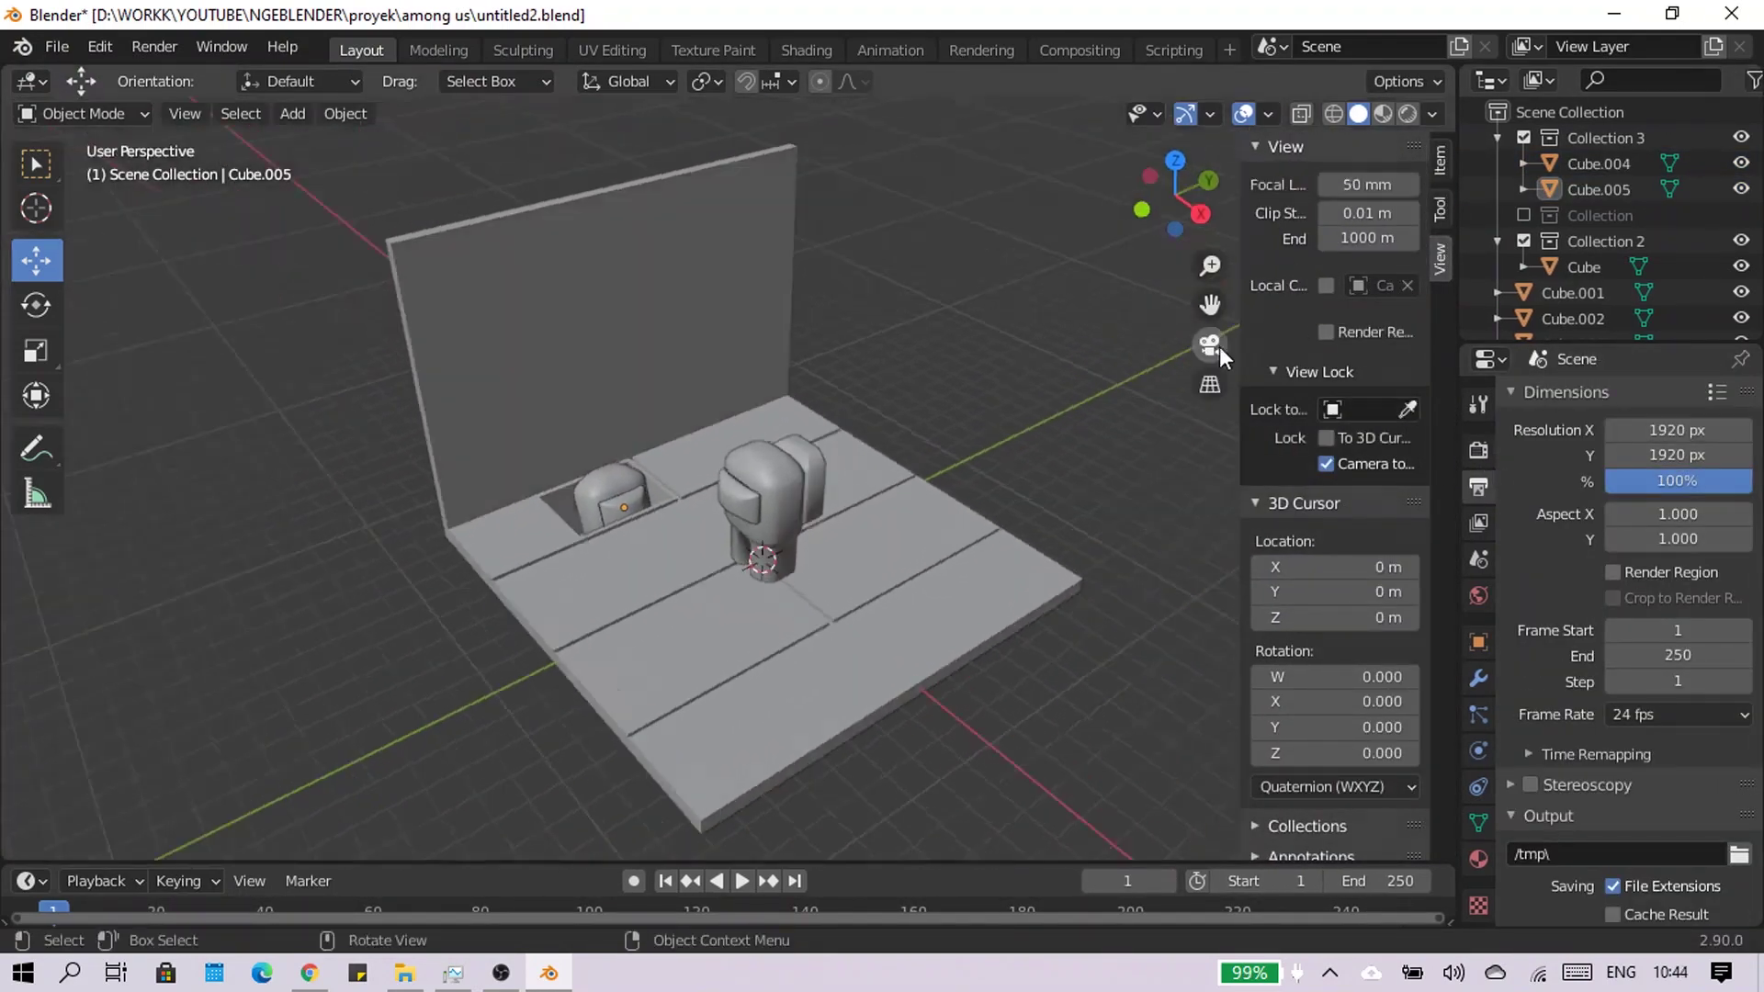
{"action": "scroll", "coordinate": [906, 588], "scroll_direction": "up", "scroll_amount": 4}
{"action": "key", "text": "shift+a"}
{"action": "left_click", "coordinate": [979, 453]}
{"action": "scroll", "coordinate": [979, 453], "scroll_direction": "down", "scroll_amount": 3}
In top wireframe view, shift the vent crewmate along Y to sit inside the vent
{"action": "key", "text": "g"}
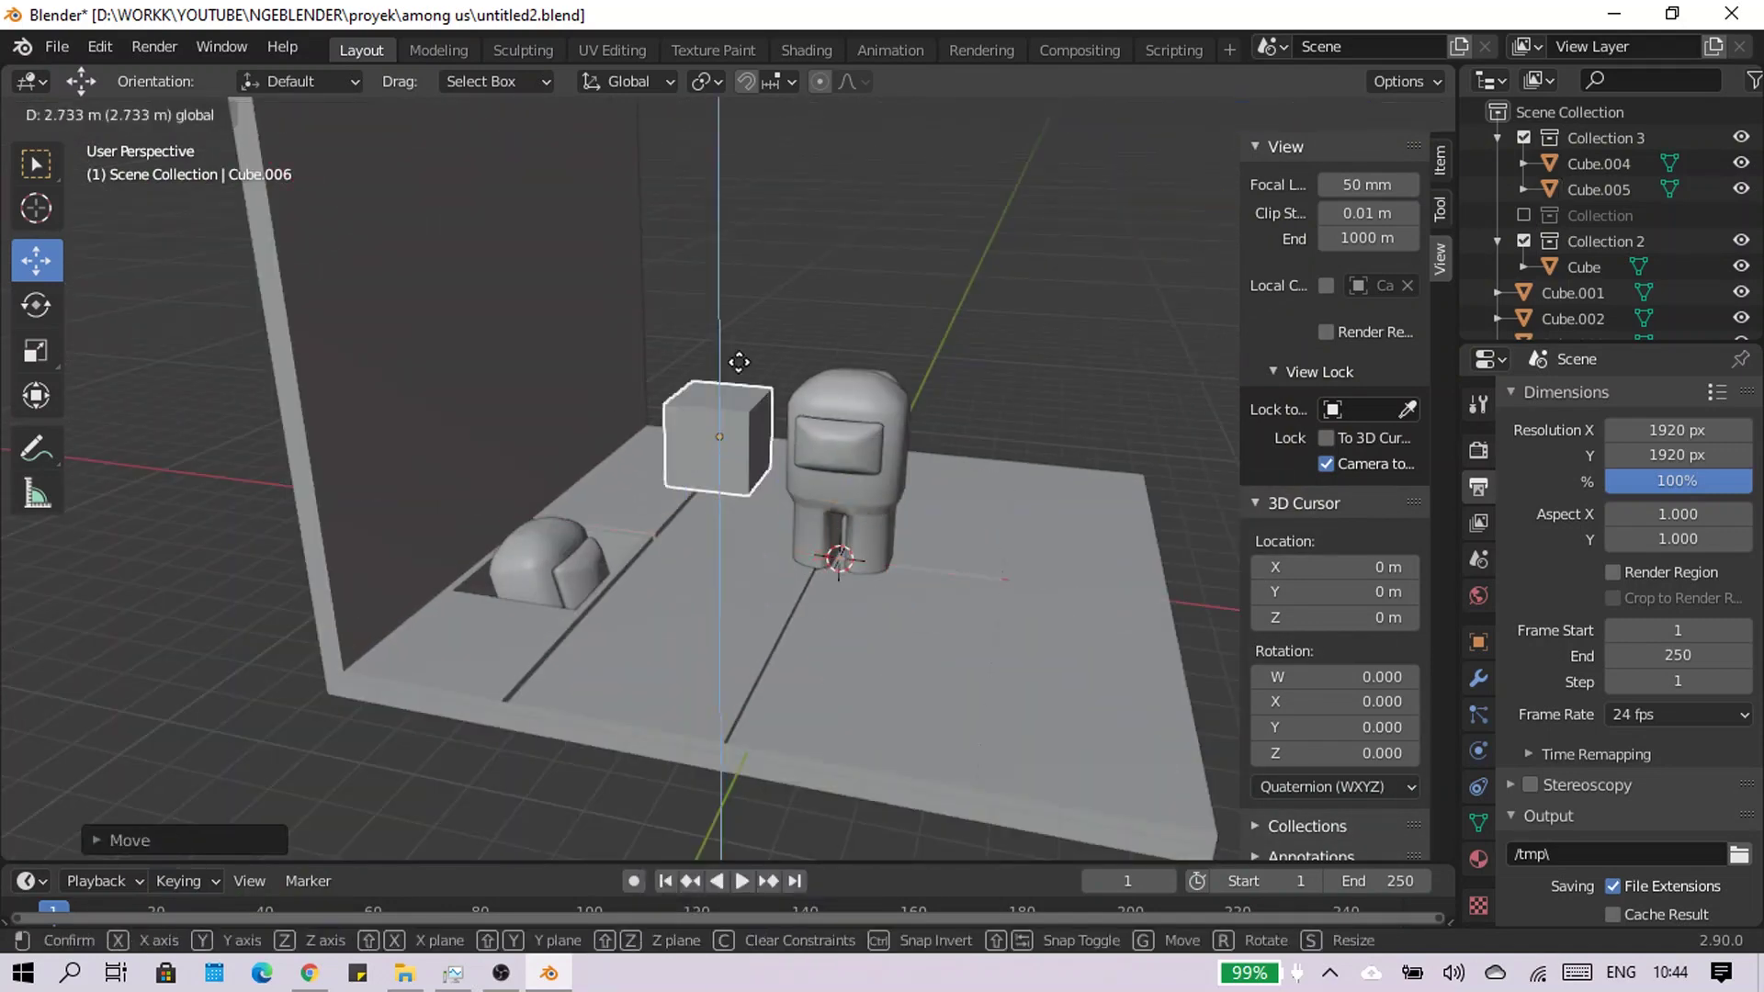
{"action": "scroll", "coordinate": [732, 366], "scroll_direction": "up", "scroll_amount": 3}
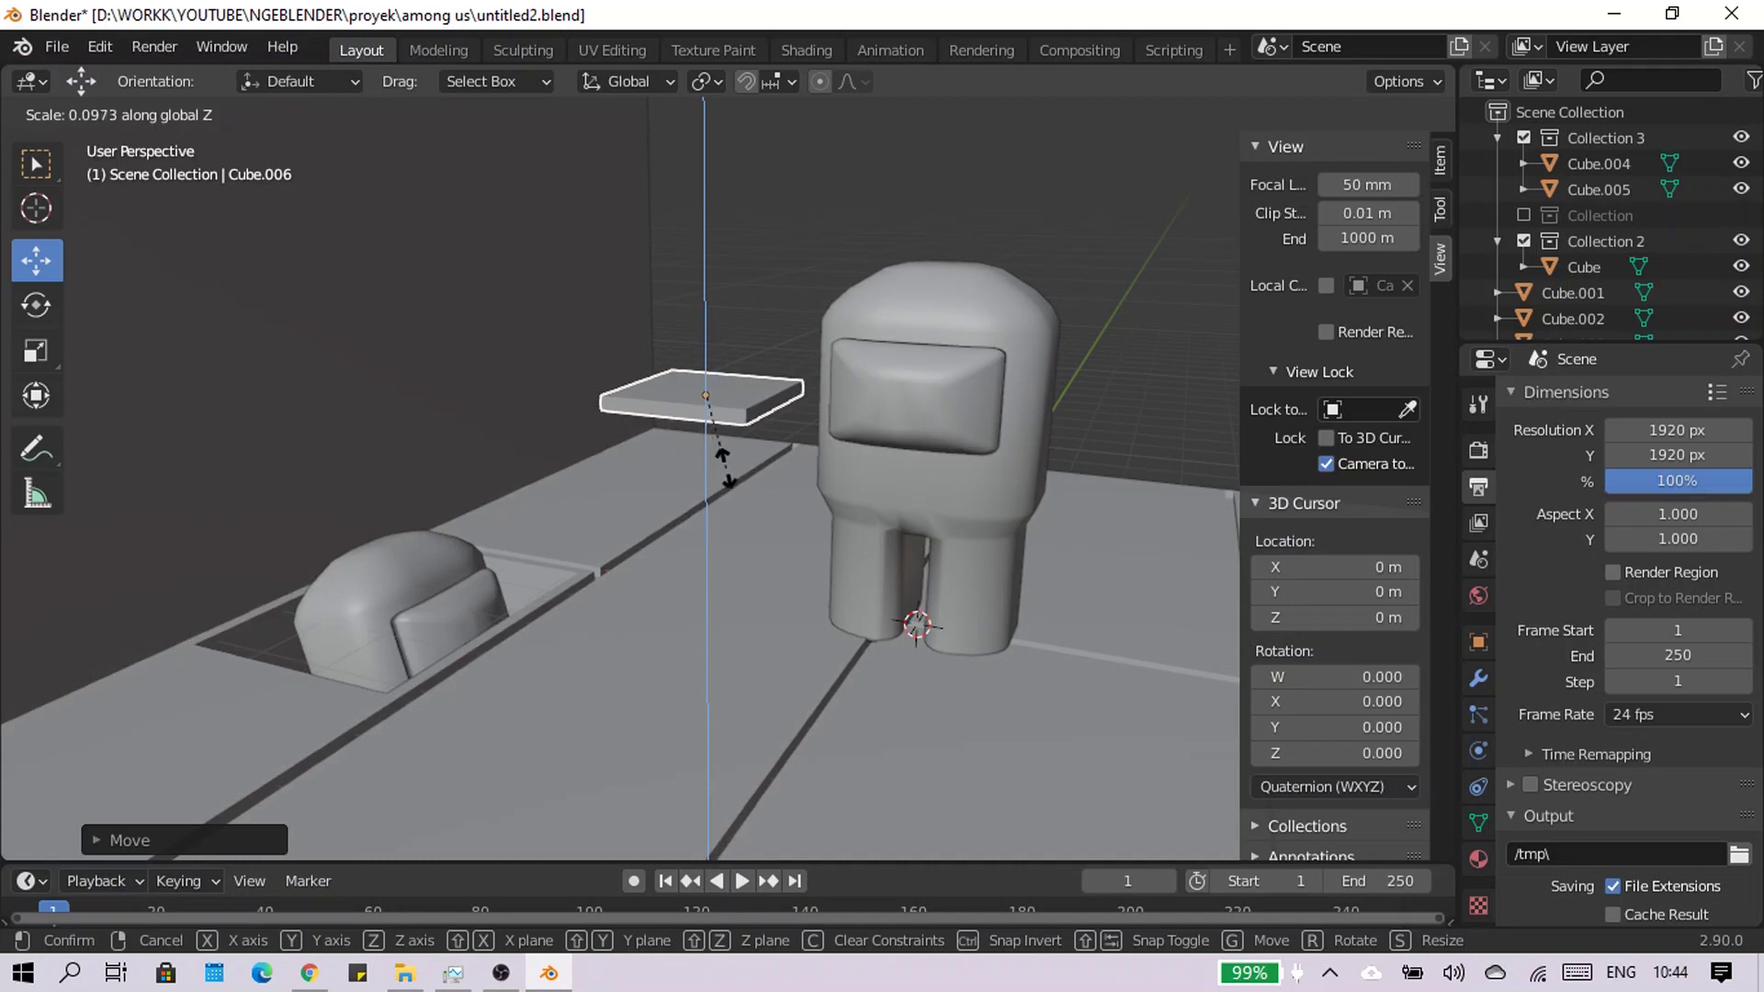
{"action": "key", "text": "KP_7"}
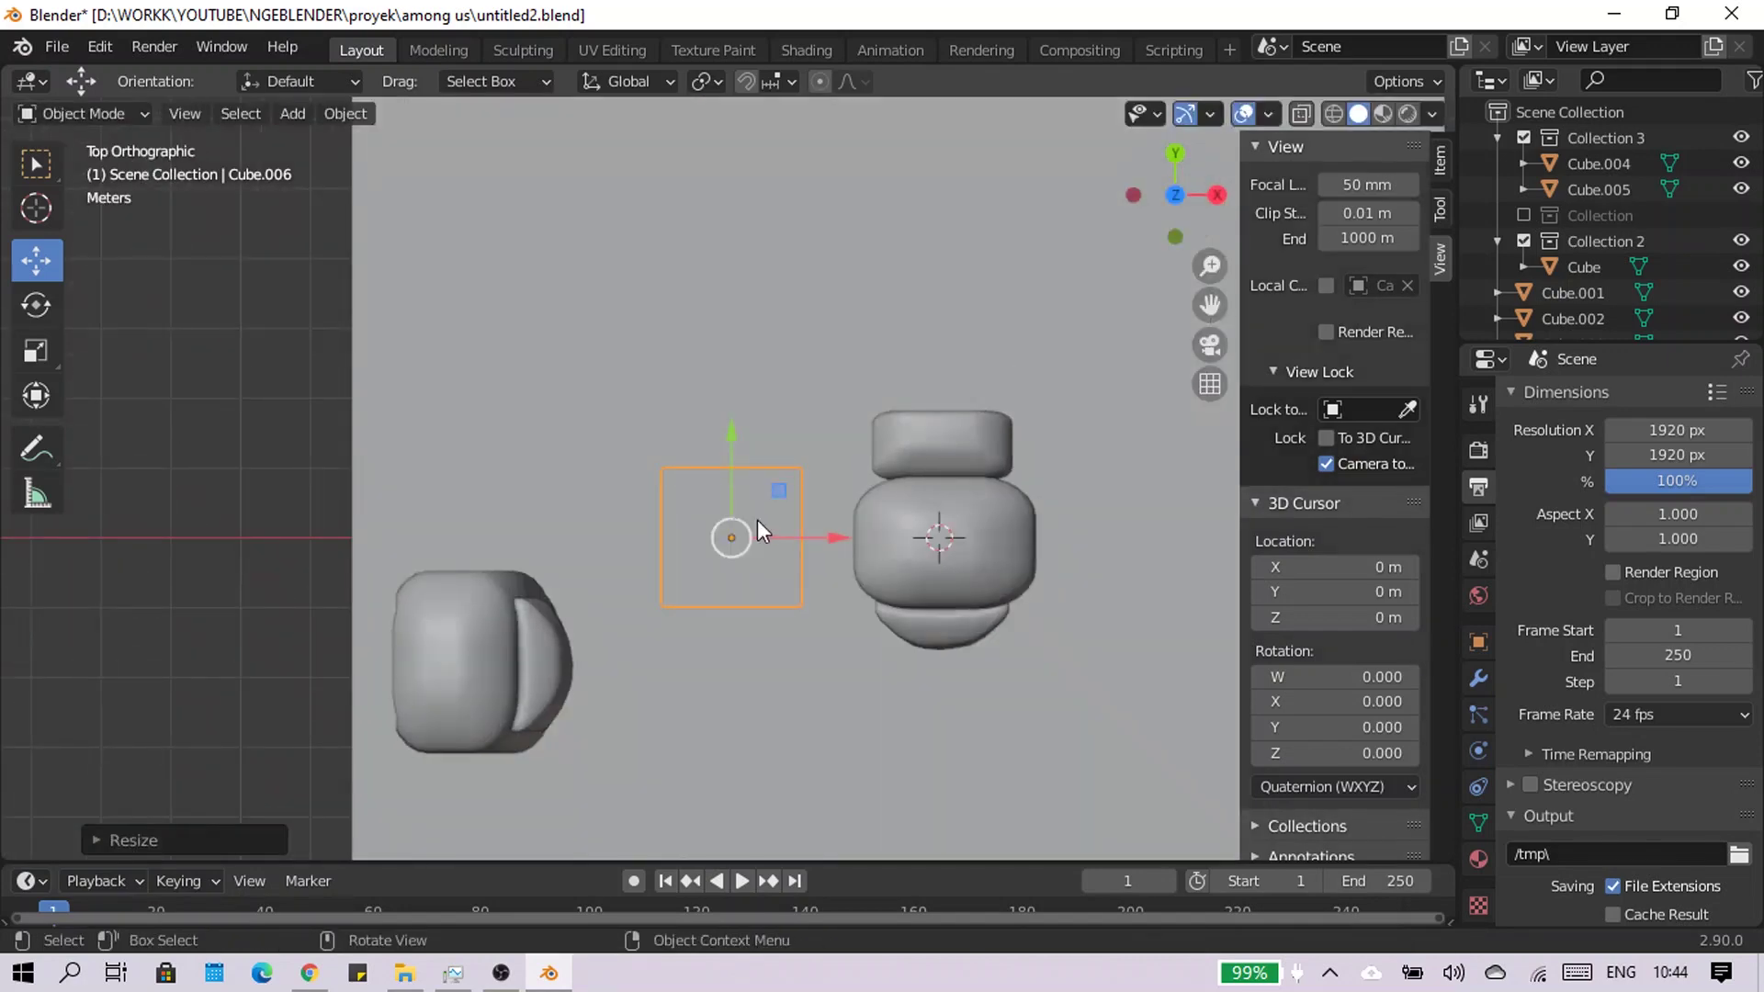
{"action": "left_click", "coordinate": [1334, 113]}
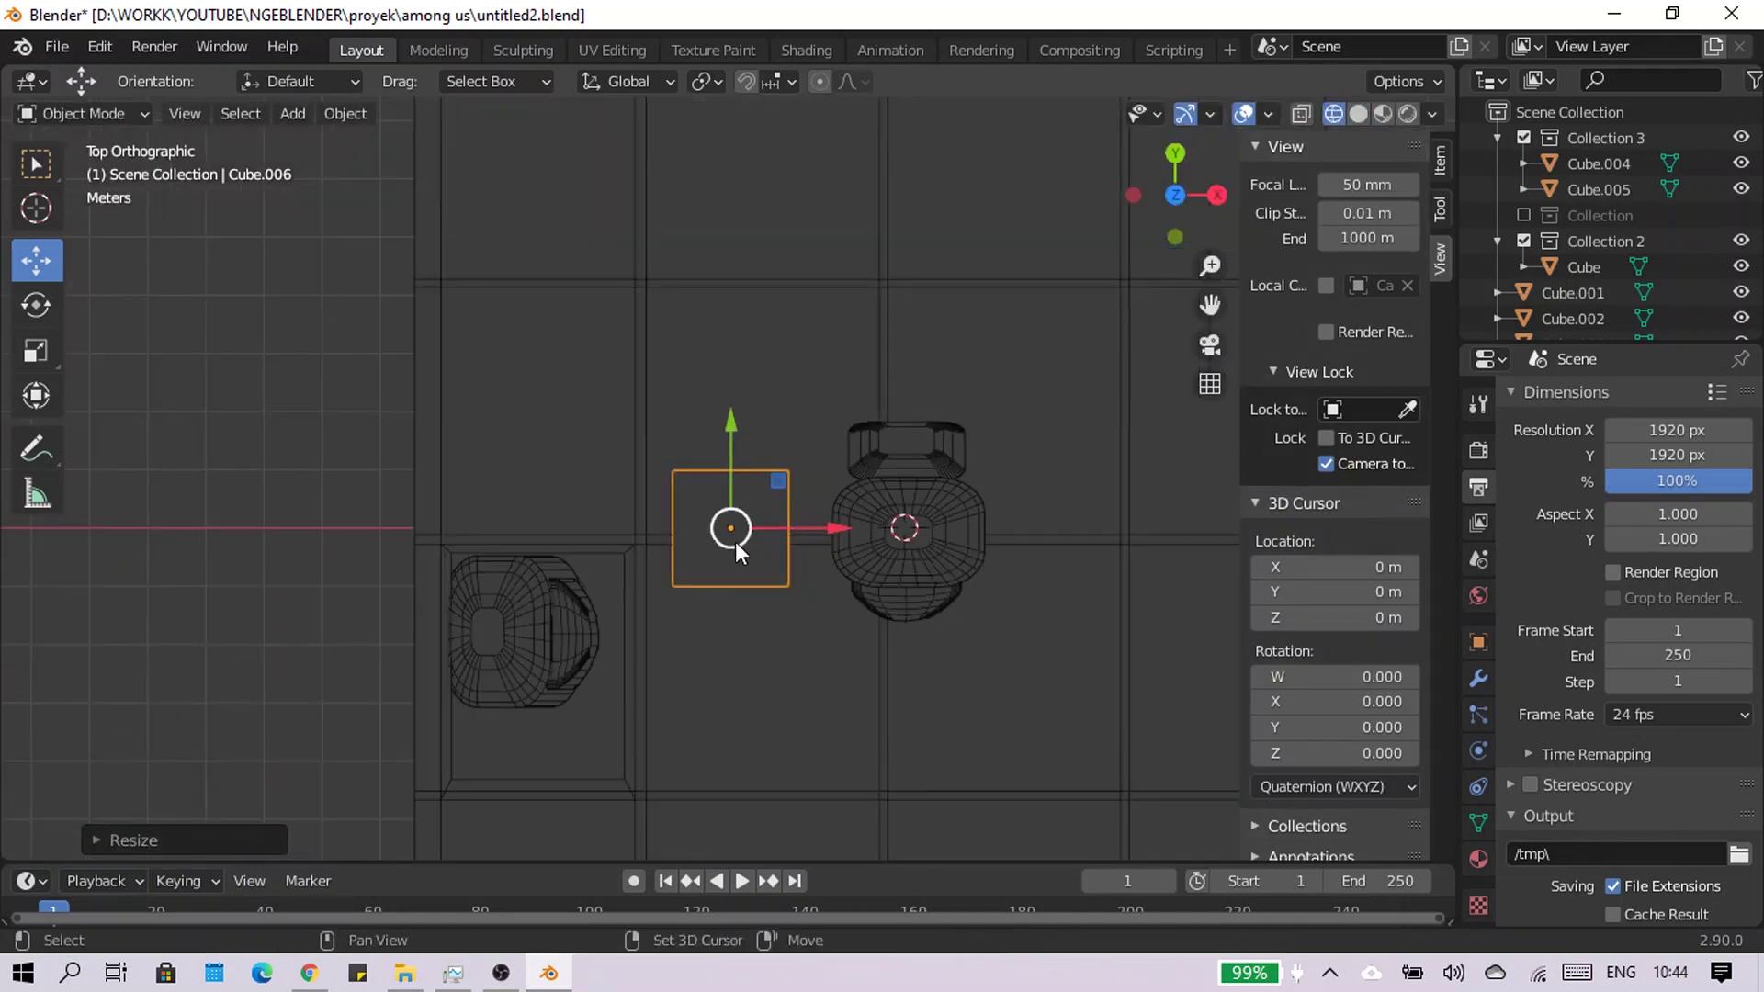
{"action": "scroll", "coordinate": [735, 542], "scroll_direction": "down", "scroll_amount": 1}
{"action": "middle_click_drag", "start_coordinate": [735, 542], "coordinate": [720, 434], "text": "shift"}
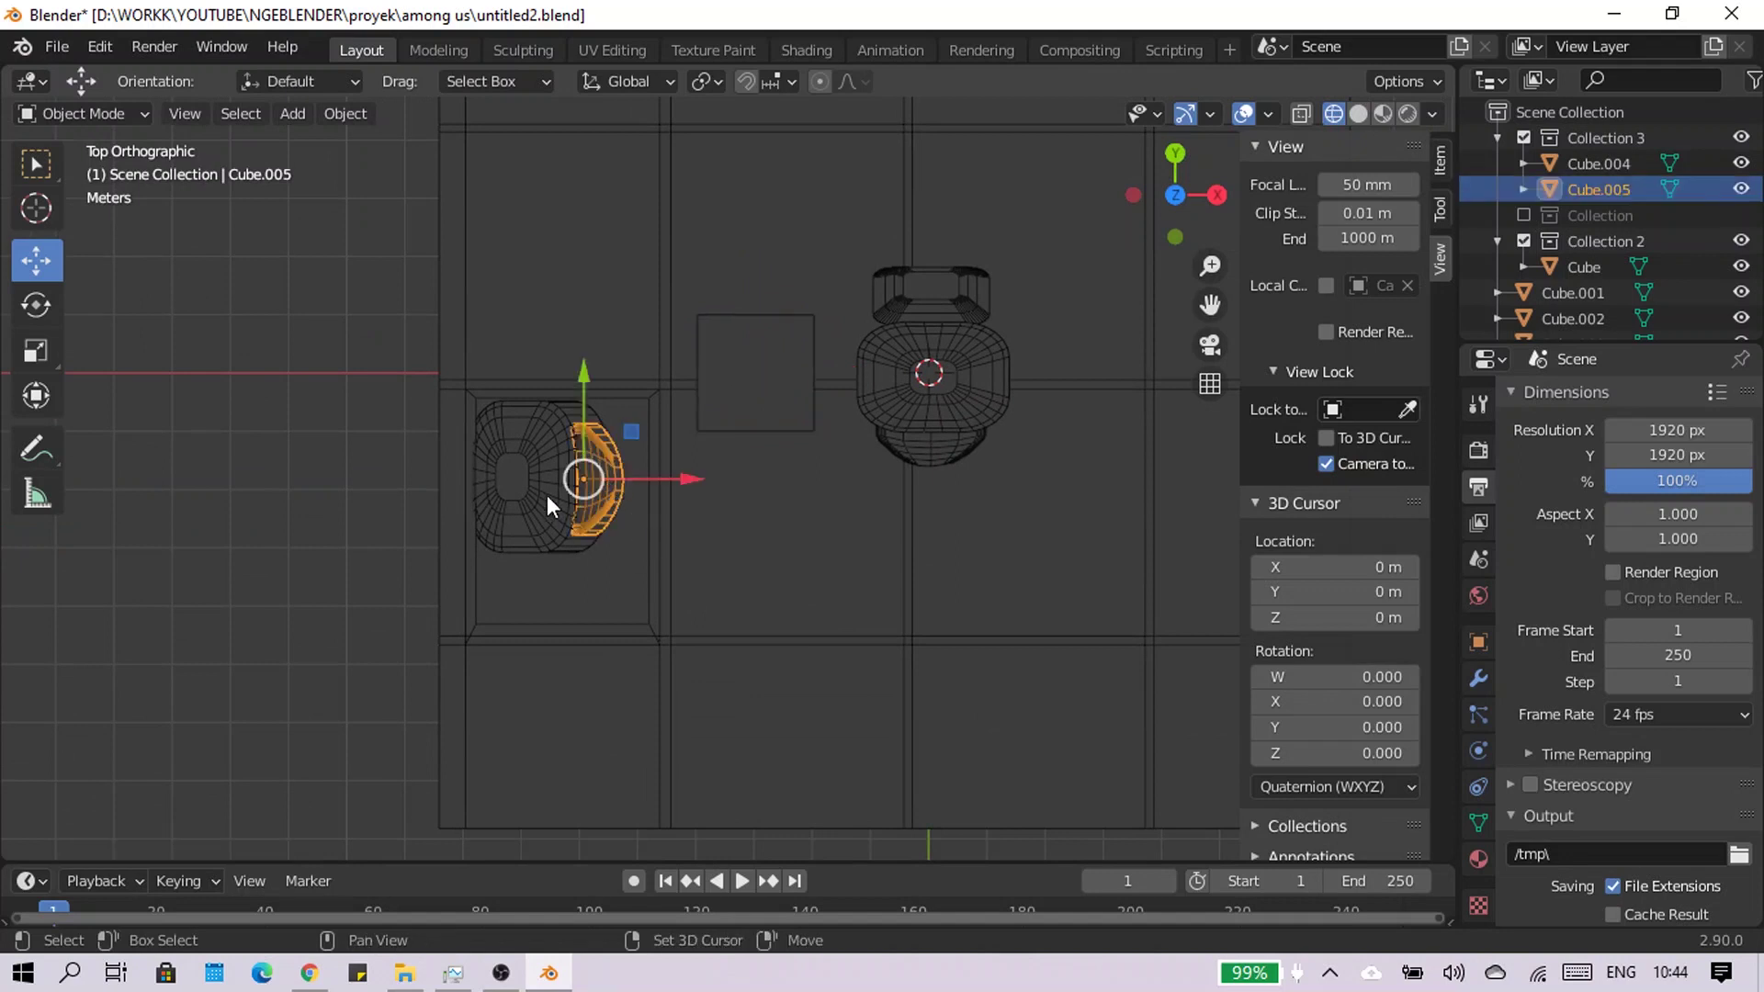
{"action": "left_click_drag", "start_coordinate": [564, 391], "coordinate": [614, 481]}
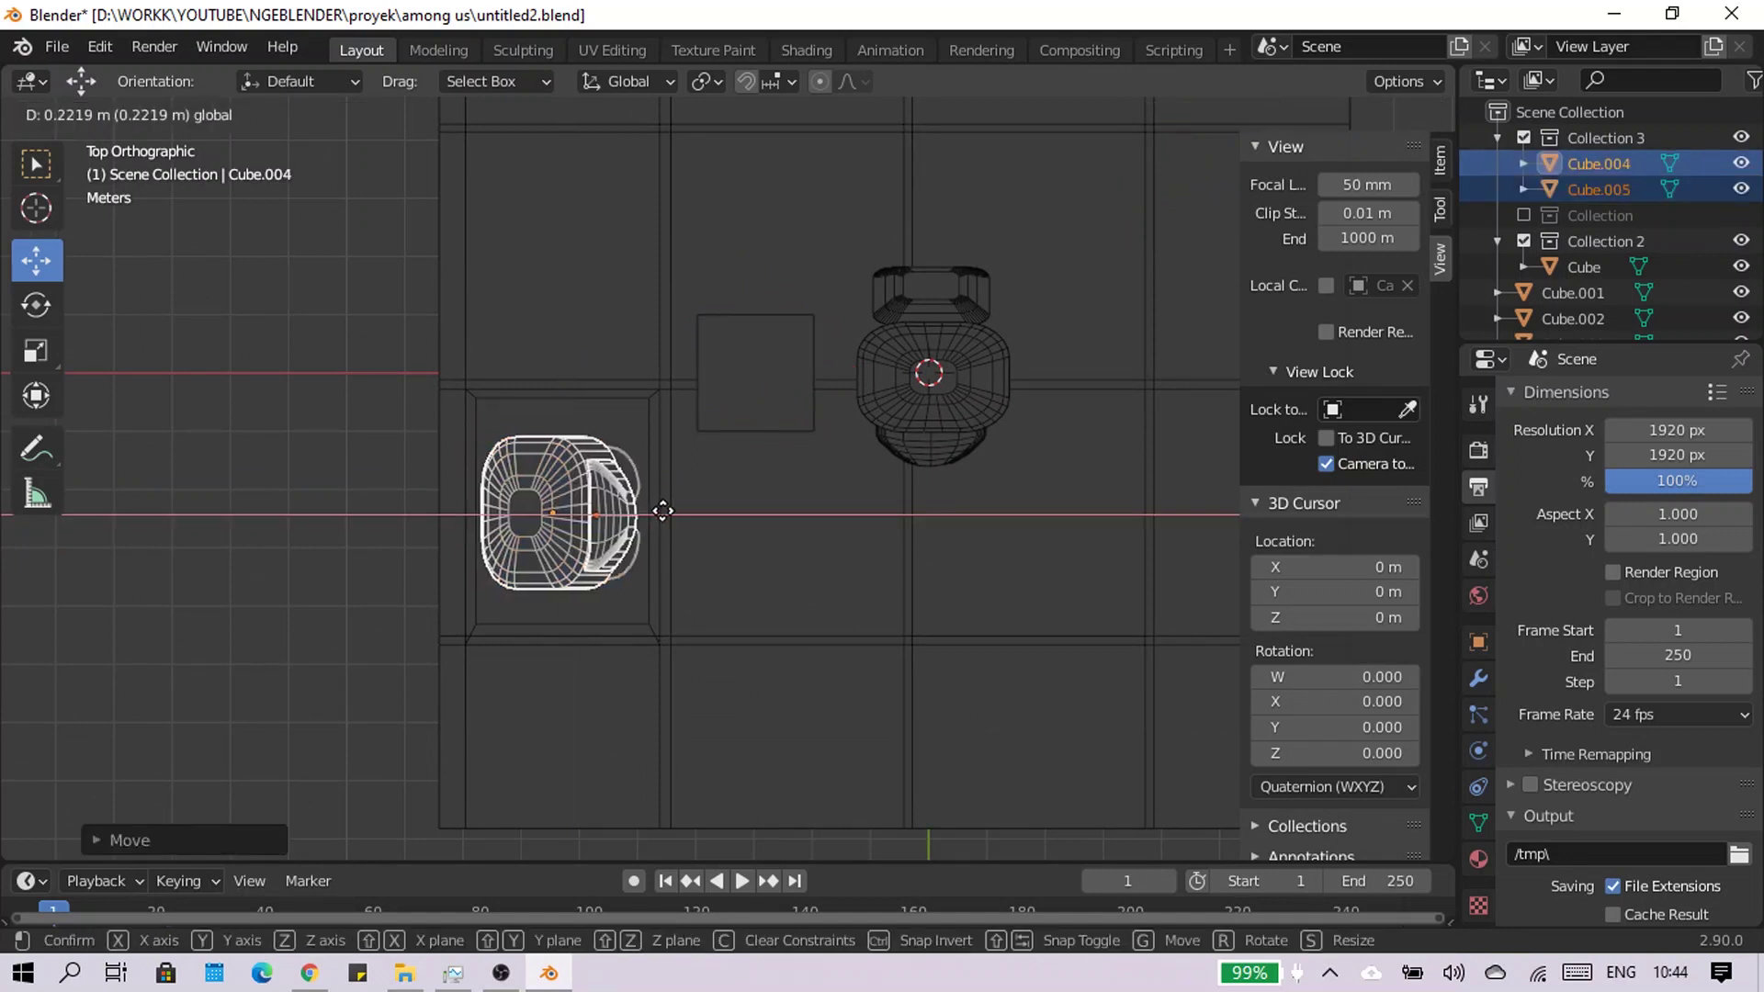
{"action": "left_click_drag", "start_coordinate": [697, 524], "coordinate": [697, 521]}
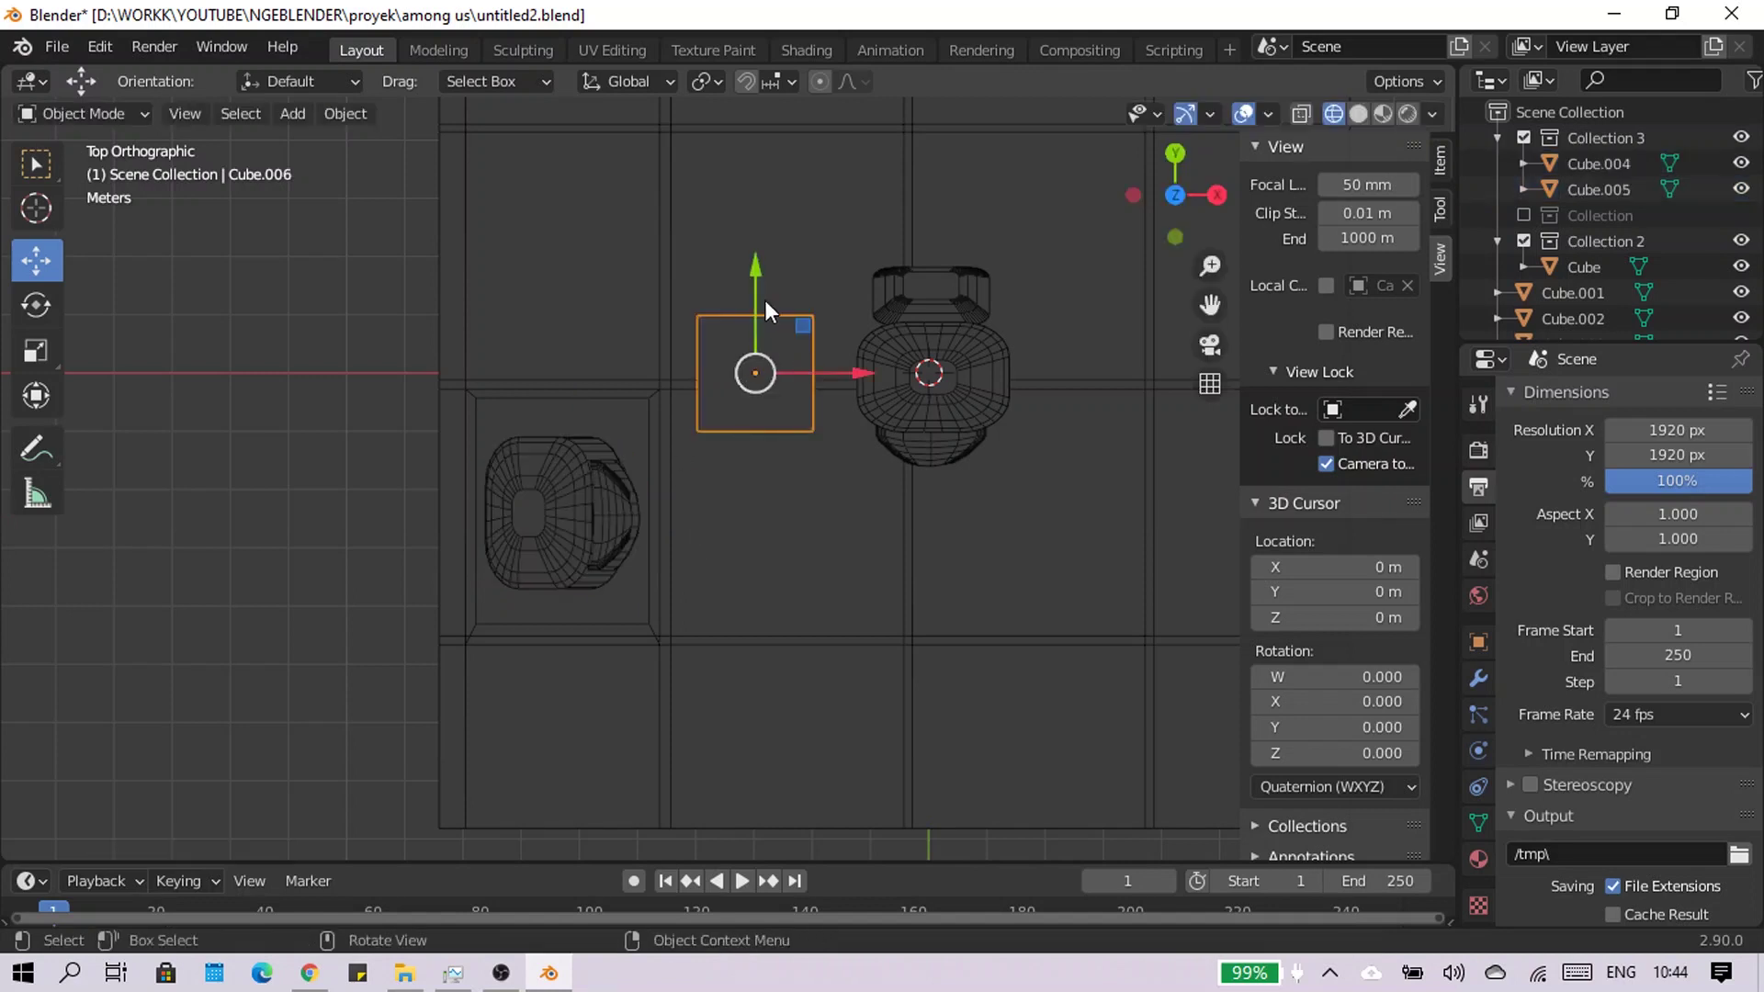
{"action": "left_click_drag", "start_coordinate": [815, 447], "coordinate": [815, 459]}
Slide the new cube over the vent opening and stretch it flat to cover it
{"action": "left_click_drag", "start_coordinate": [825, 524], "coordinate": [738, 524]}
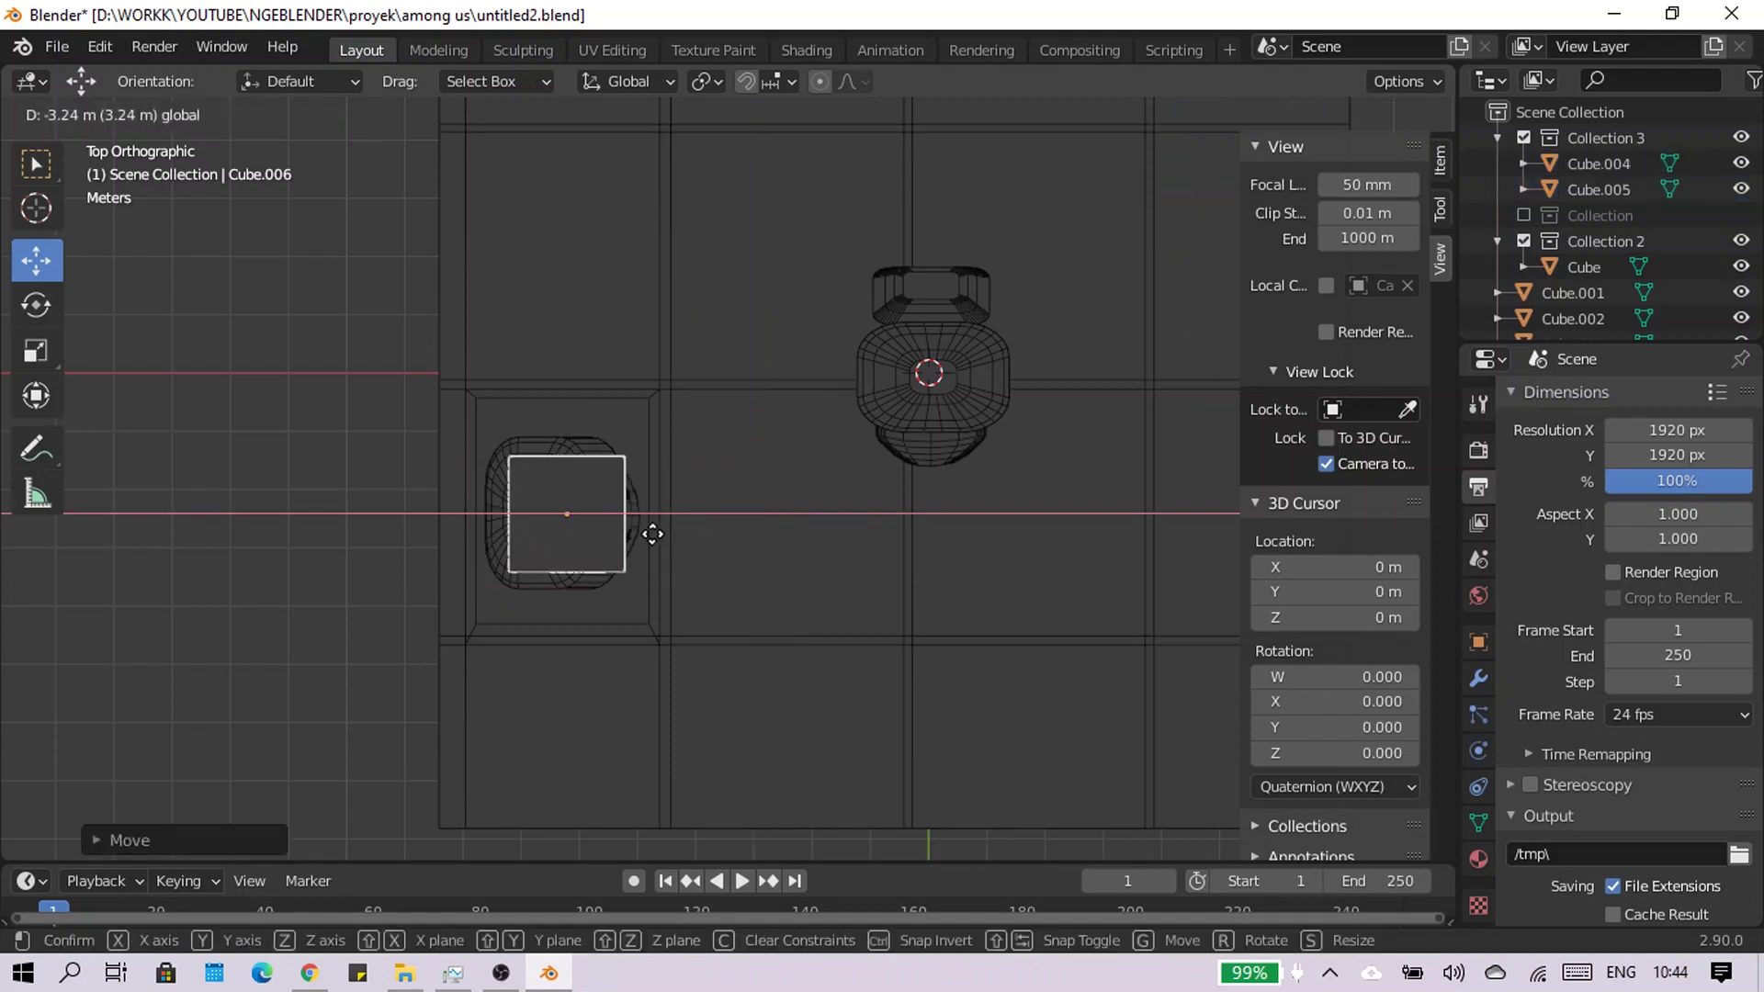
{"action": "right_click", "coordinate": [744, 576]}
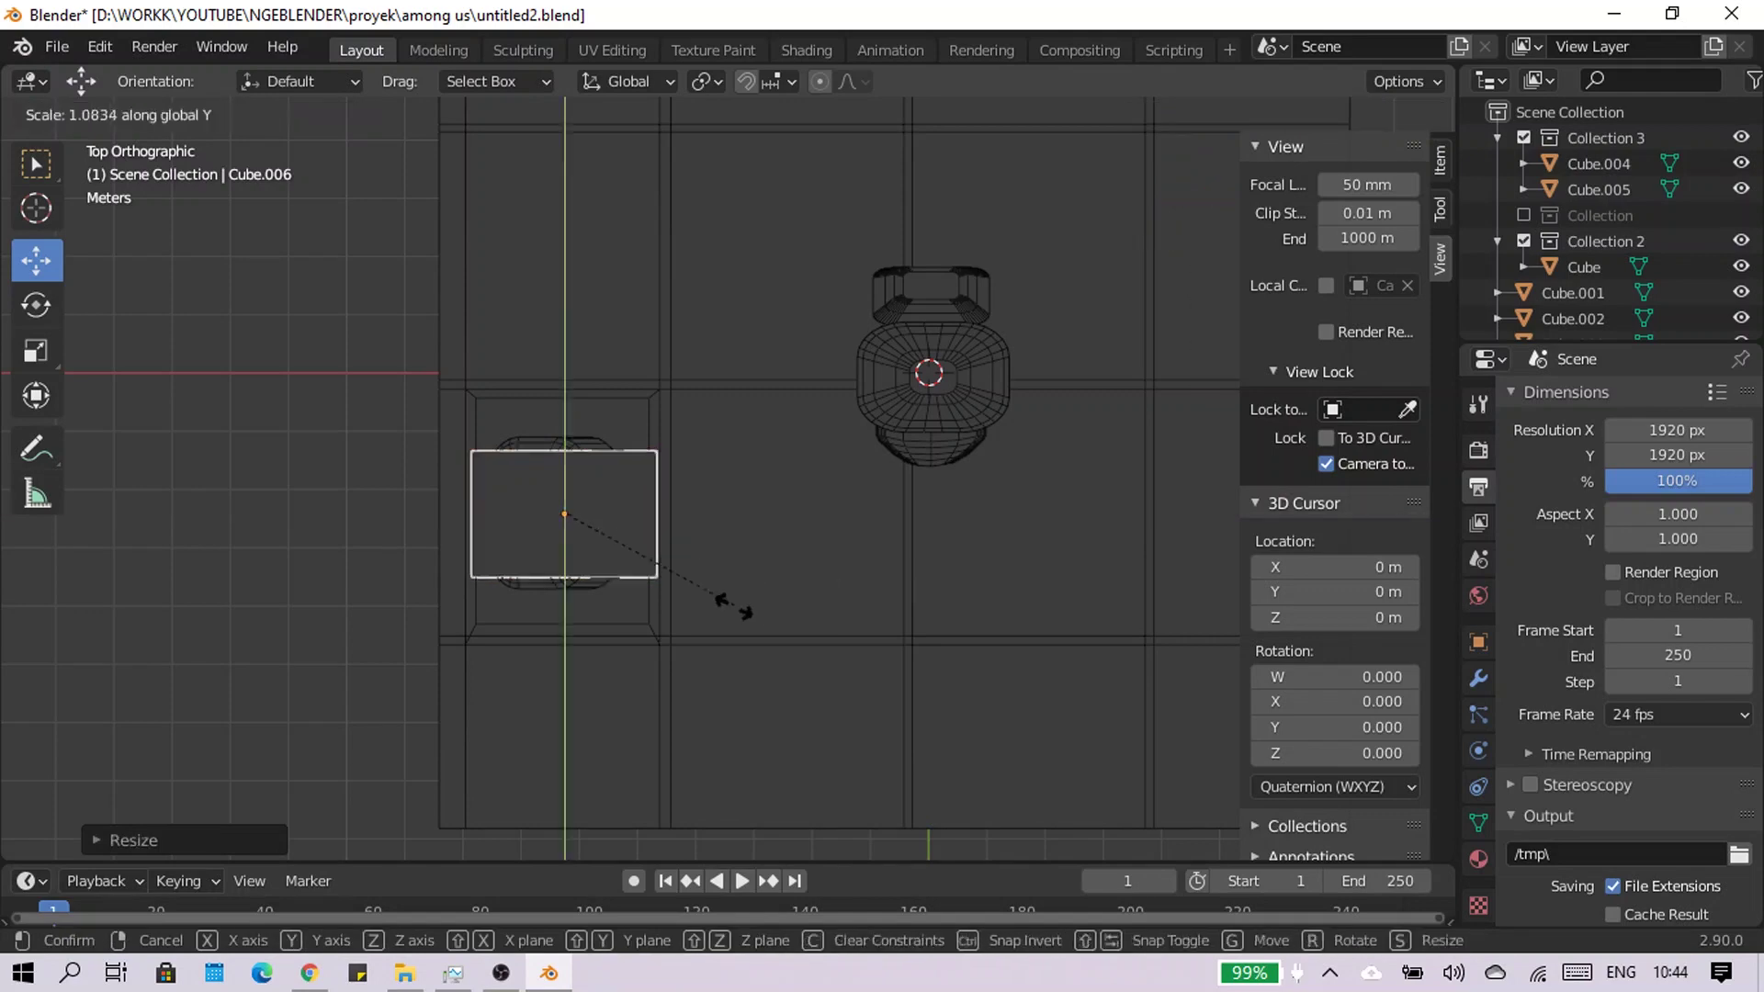
{"action": "left_click", "coordinate": [733, 606]}
{"action": "middle_click_drag", "start_coordinate": [734, 606], "coordinate": [775, 463]}
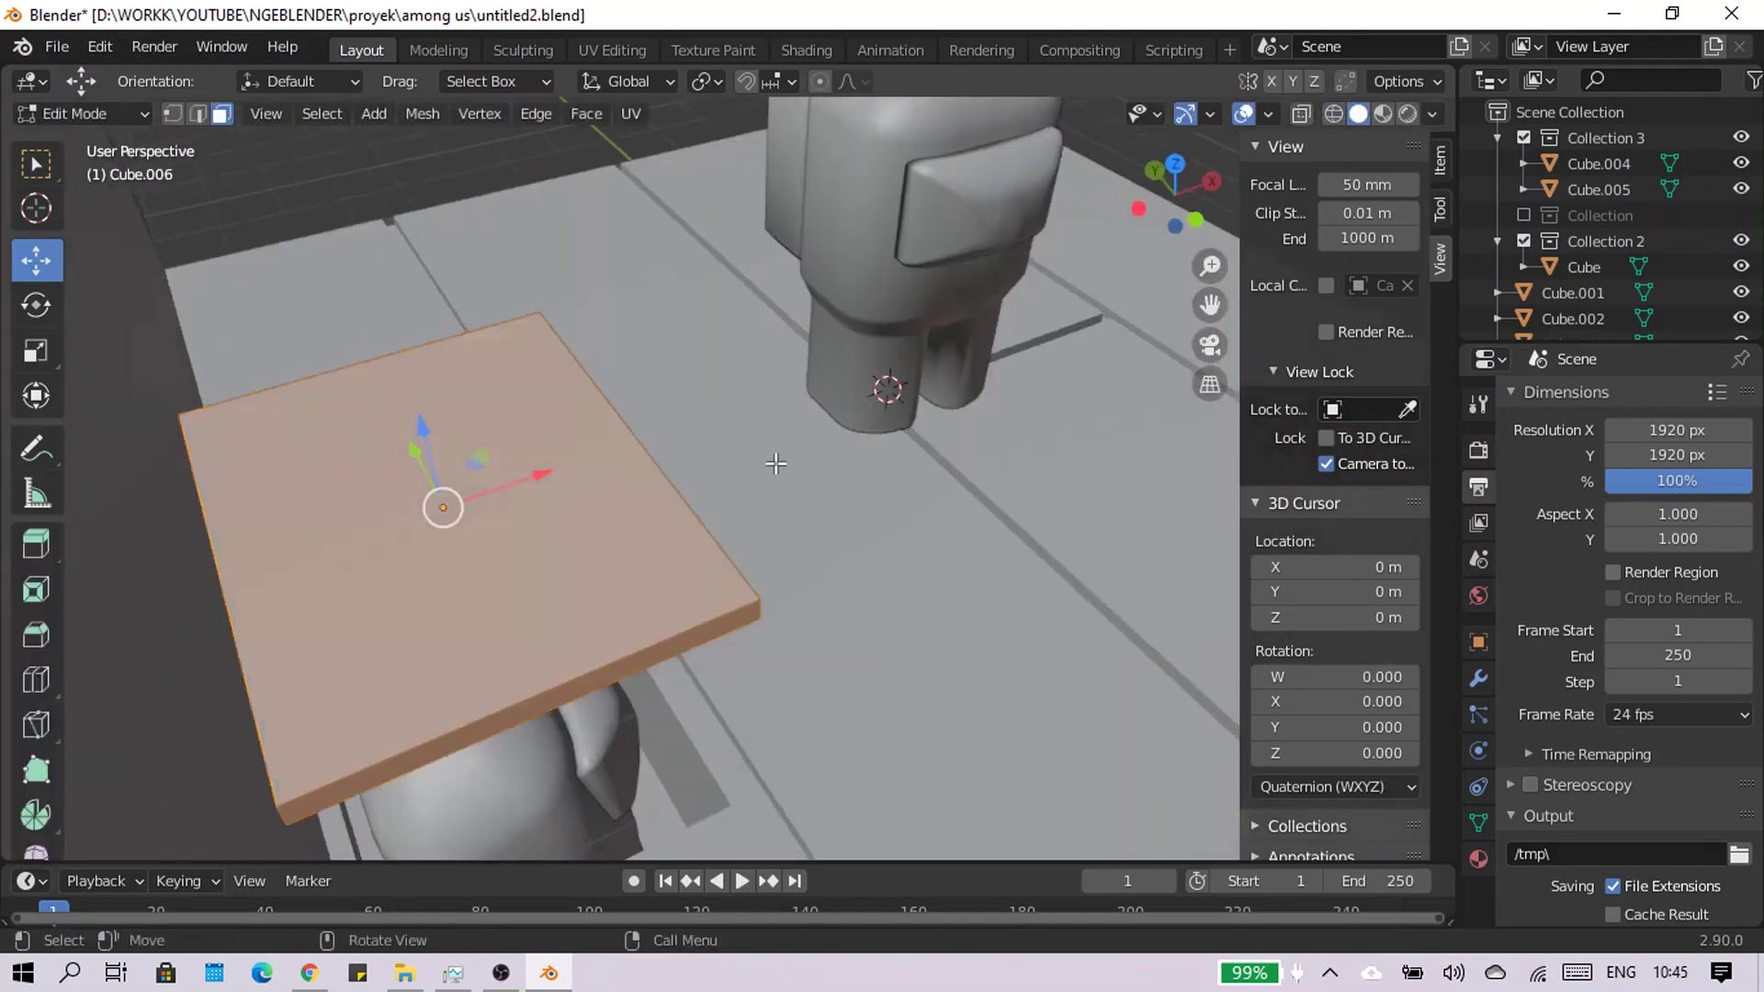
Add a loop cut across the slab and scale the new edge loop along Y
{"action": "key", "text": "ctrl+r"}
{"action": "left_click", "coordinate": [652, 630]}
{"action": "key", "text": "s"}
{"action": "left_click", "coordinate": [1032, 374]}
{"action": "middle_click_drag", "start_coordinate": [1031, 374], "coordinate": [816, 448]}
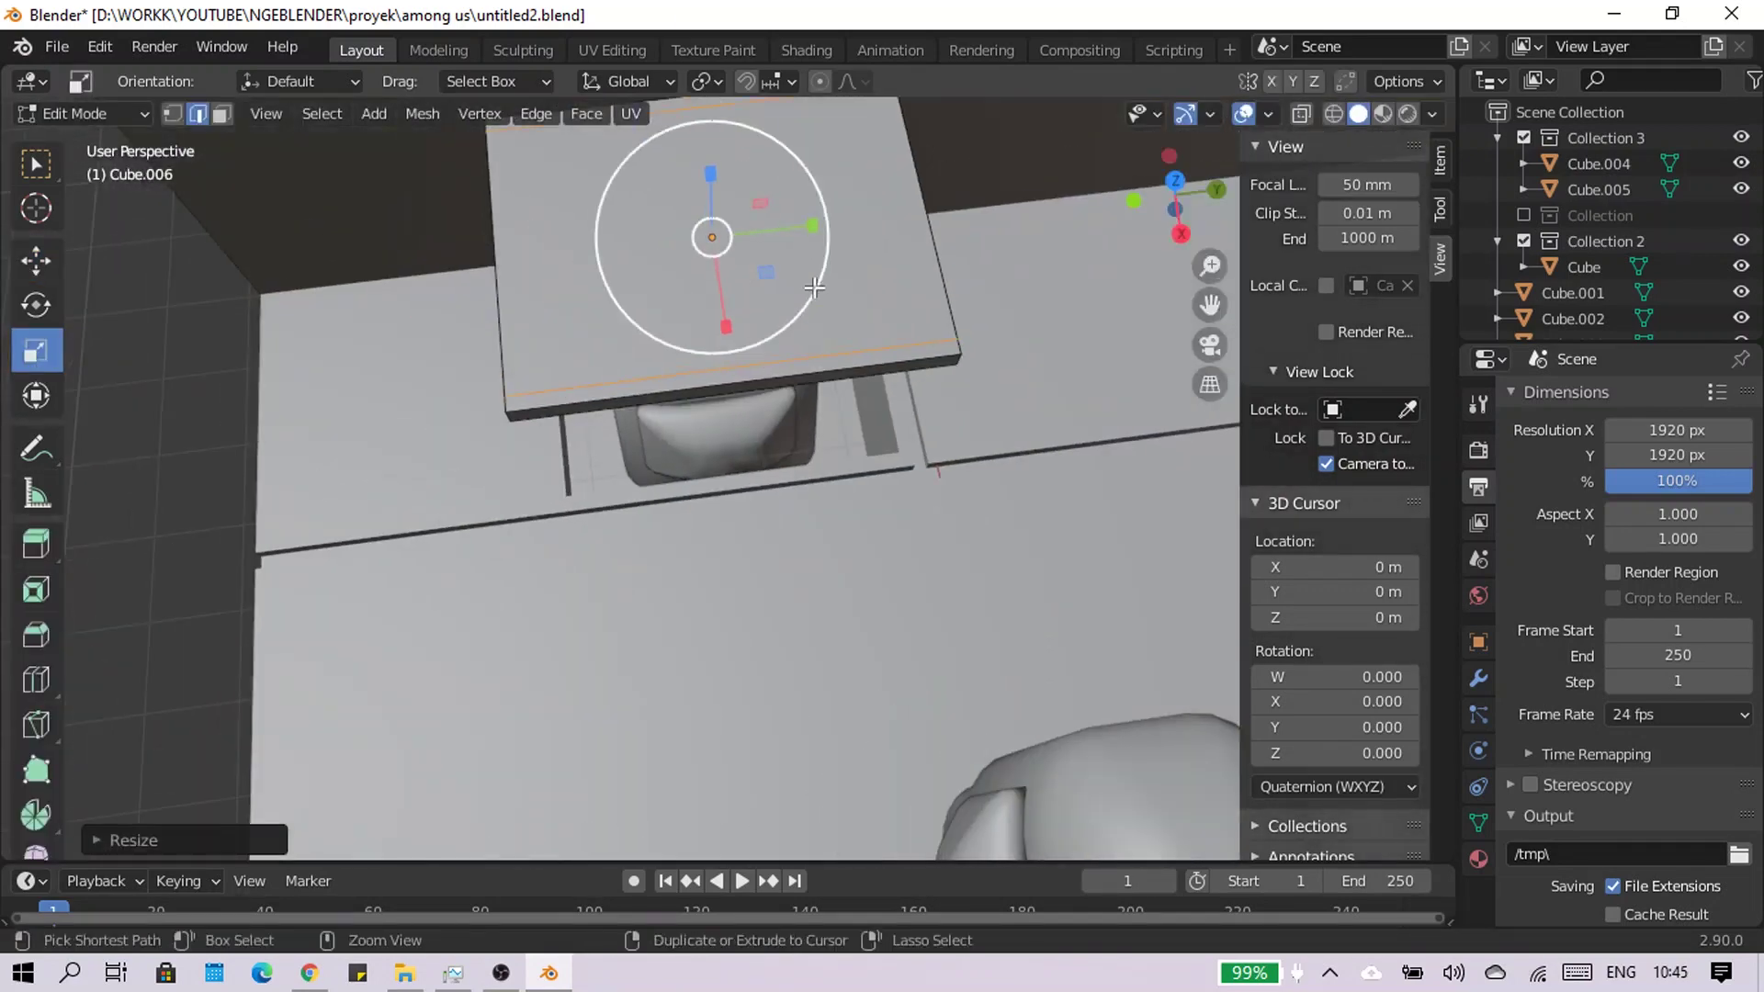
{"action": "key", "text": "s"}
{"action": "key", "text": "y"}
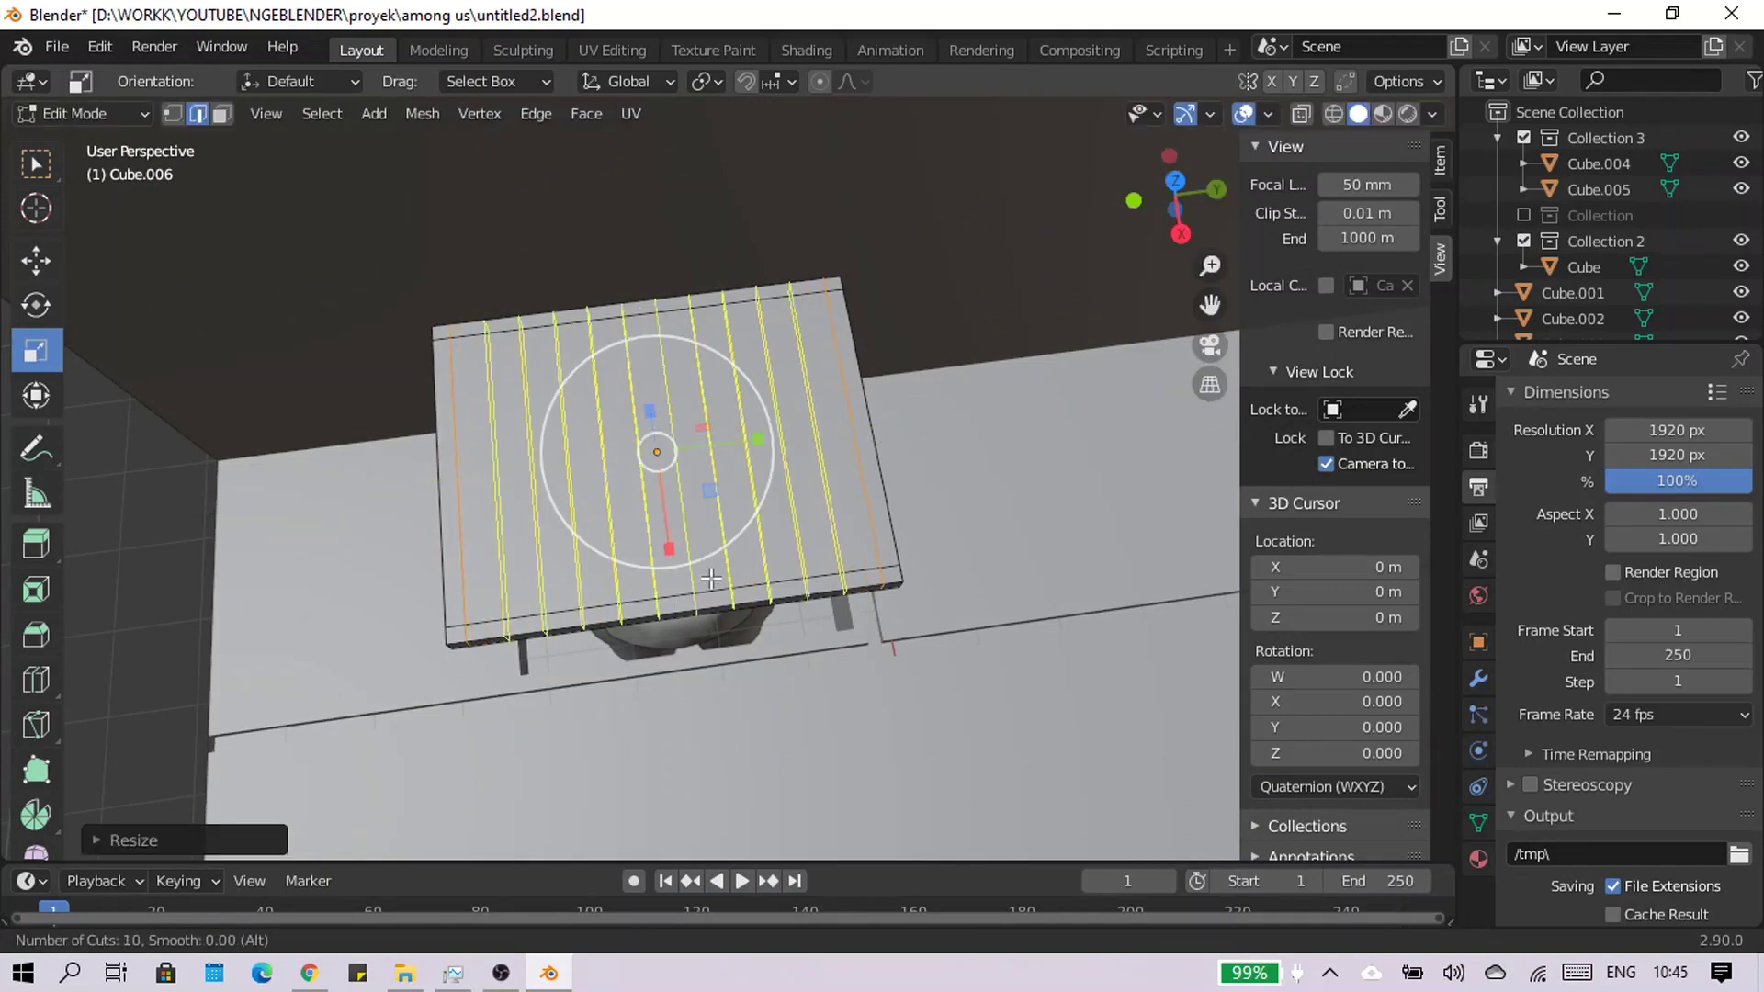
{"action": "middle_click_drag", "start_coordinate": [712, 579], "coordinate": [749, 663]}
Cut the slab into parallel strips and extrude alternating strips downward into slots
{"action": "key", "text": "ctrl+r"}
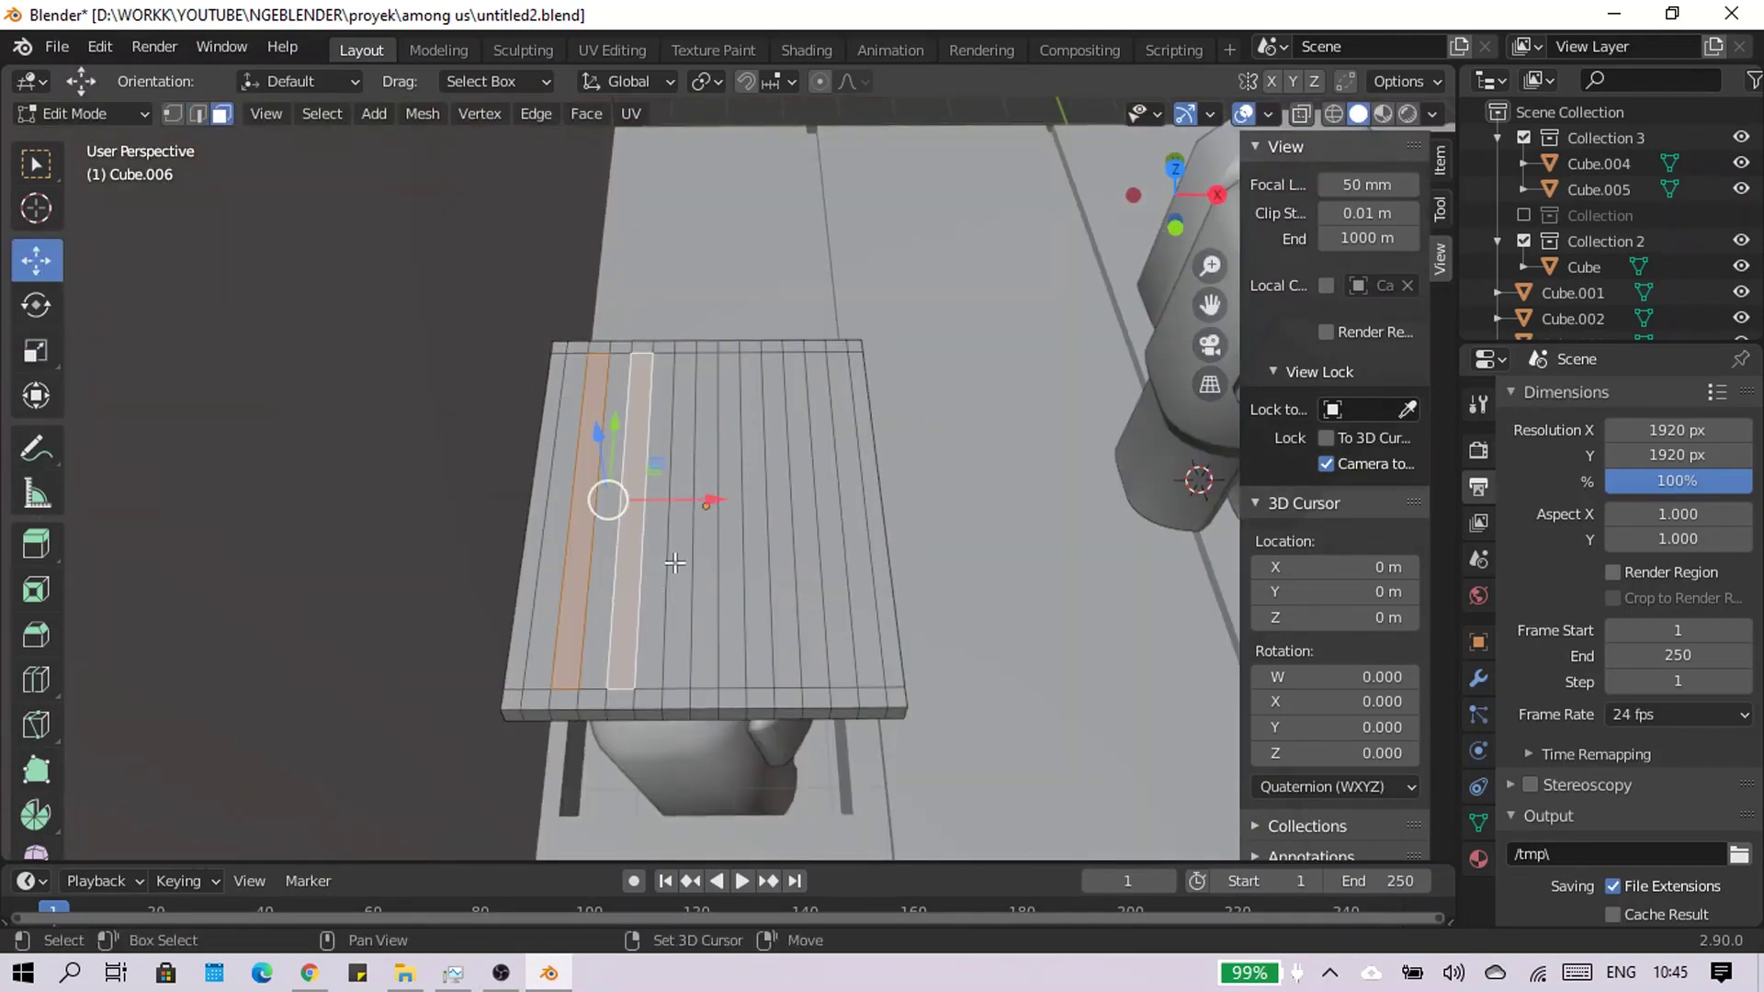
{"action": "left_click", "coordinate": [827, 552], "text": "ctrl"}
{"action": "mouse_move", "coordinate": [827, 552]}
{"action": "middle_mouse_down"}
{"action": "mouse_move", "coordinate": [781, 478]}
{"action": "mouse_move", "coordinate": [808, 515]}
{"action": "middle_mouse_up"}
{"action": "key", "text": "e"}
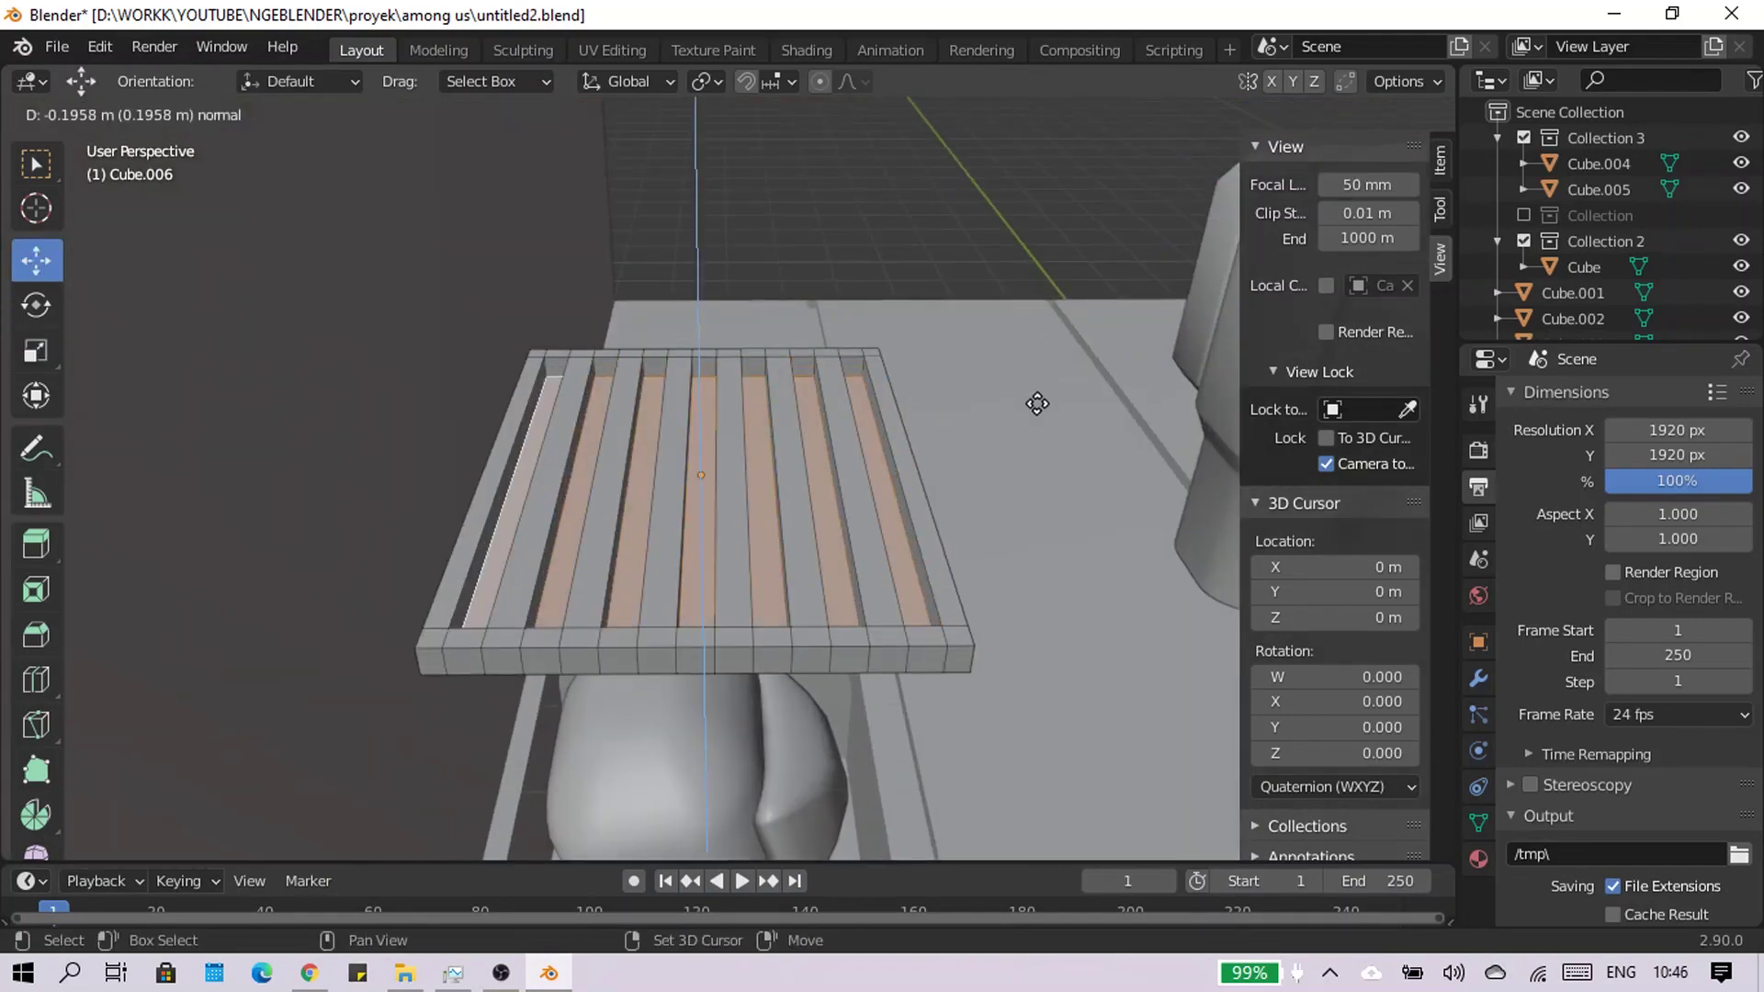
Back in object mode, raise the grille vertically along Z above the vent
{"action": "key", "text": "Tab"}
{"action": "key", "text": "Tab"}
{"action": "left_click", "coordinate": [394, 572]}
{"action": "key", "text": "2"}
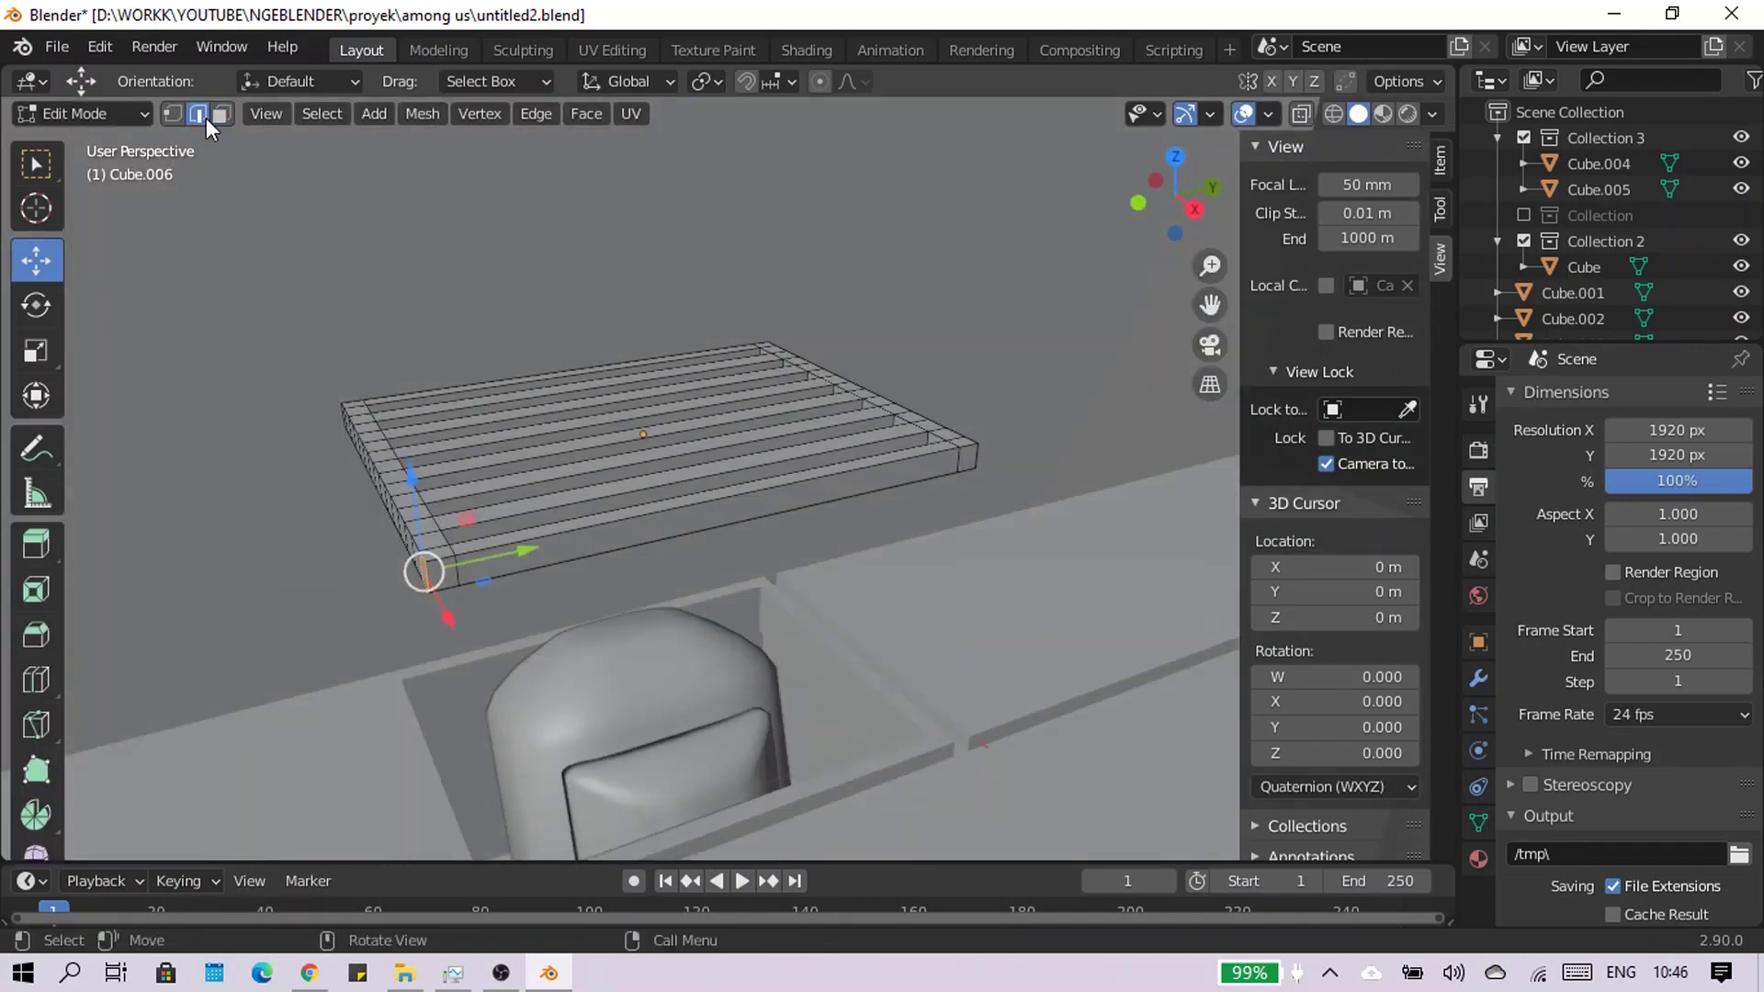
{"action": "mouse_move", "coordinate": [643, 514]}
{"action": "middle_mouse_down"}
{"action": "mouse_move", "coordinate": [719, 524]}
{"action": "mouse_move", "coordinate": [702, 405]}
{"action": "mouse_move", "coordinate": [929, 551]}
{"action": "mouse_move", "coordinate": [733, 486]}
{"action": "middle_mouse_up"}
{"action": "key", "text": "Tab"}
{"action": "key", "text": "g"}
{"action": "key", "text": "z"}
{"action": "left_click", "coordinate": [732, 486]}
Tilt the grille open around the Y axis over the vent
{"action": "key", "text": "r"}
{"action": "key", "text": "y"}
{"action": "left_click", "coordinate": [874, 661]}
{"action": "middle_click_drag", "start_coordinate": [769, 610], "coordinate": [713, 638]}
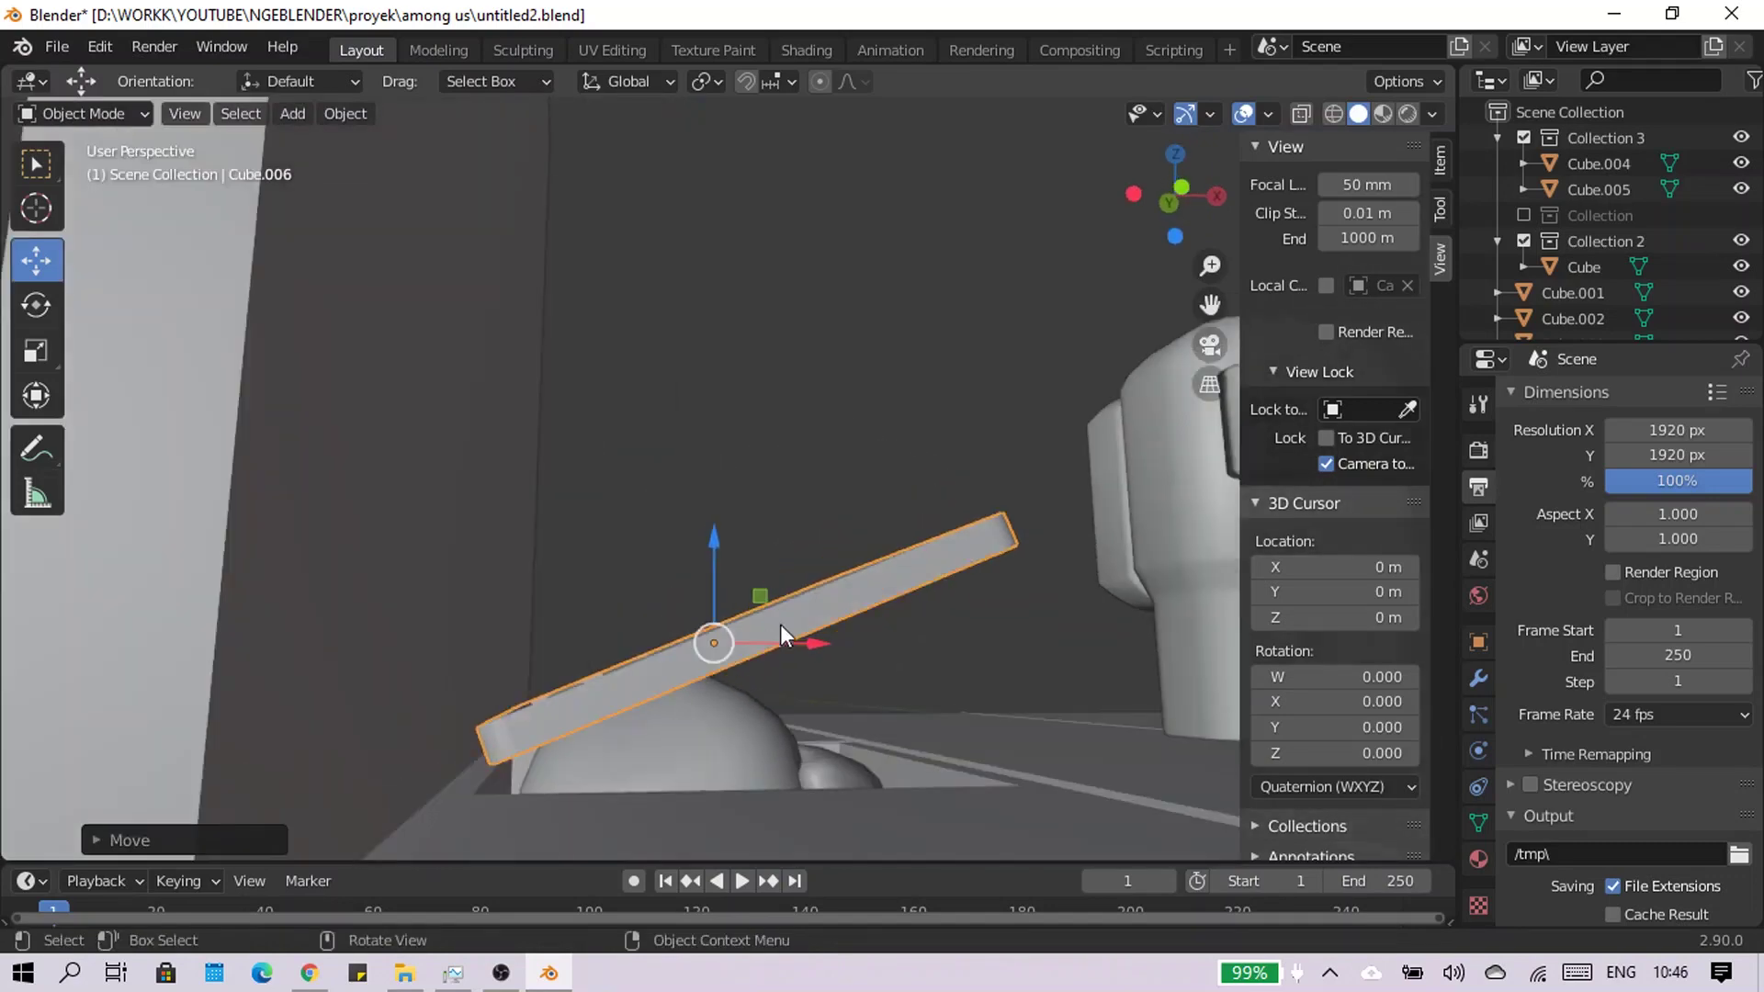
{"action": "key", "text": "g"}
{"action": "key", "text": "z"}
{"action": "right_click", "coordinate": [700, 578]}
Select the standing crewmate's body and visor, then save the diorama file
{"action": "scroll", "coordinate": [1037, 368], "scroll_direction": "down", "scroll_amount": 5}
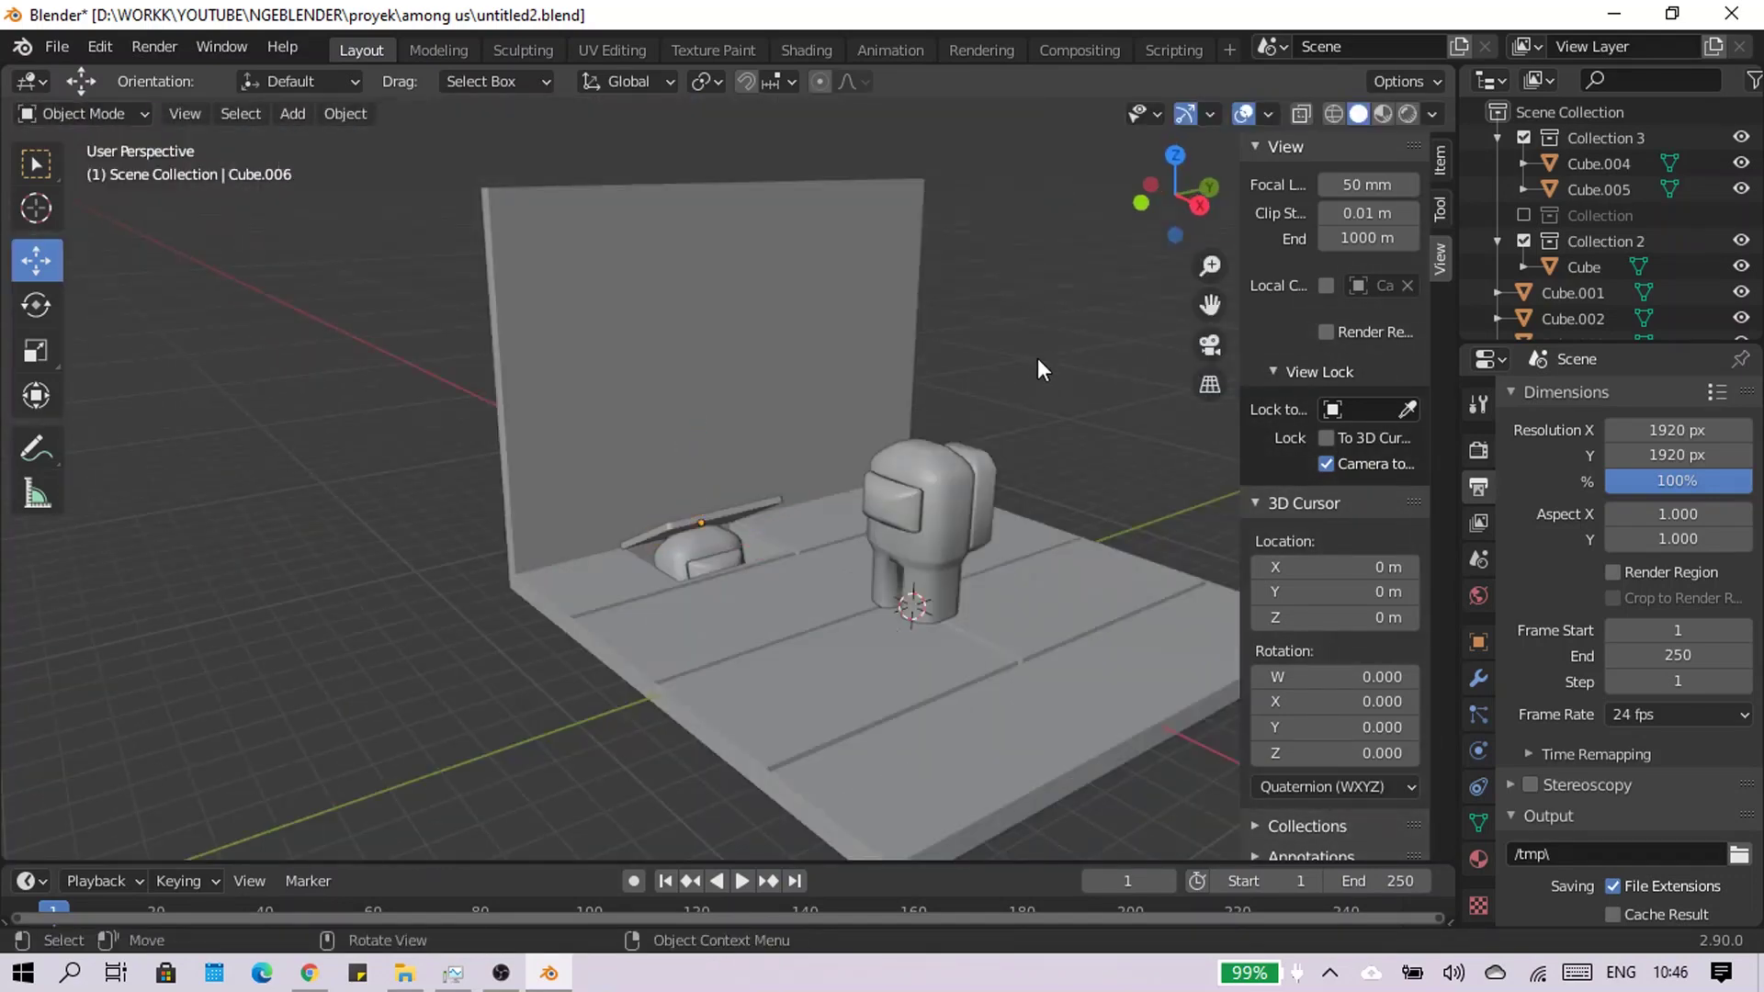
{"action": "middle_click_drag", "start_coordinate": [1037, 367], "coordinate": [1036, 384]}
{"action": "left_click", "coordinate": [788, 504]}
{"action": "scroll", "coordinate": [913, 505], "scroll_direction": "up", "scroll_amount": 4}
{"action": "left_click", "coordinate": [767, 395], "text": "shift"}
{"action": "scroll", "coordinate": [626, 468], "scroll_direction": "down", "scroll_amount": 3}
{"action": "middle_click_drag", "start_coordinate": [626, 468], "coordinate": [680, 441]}
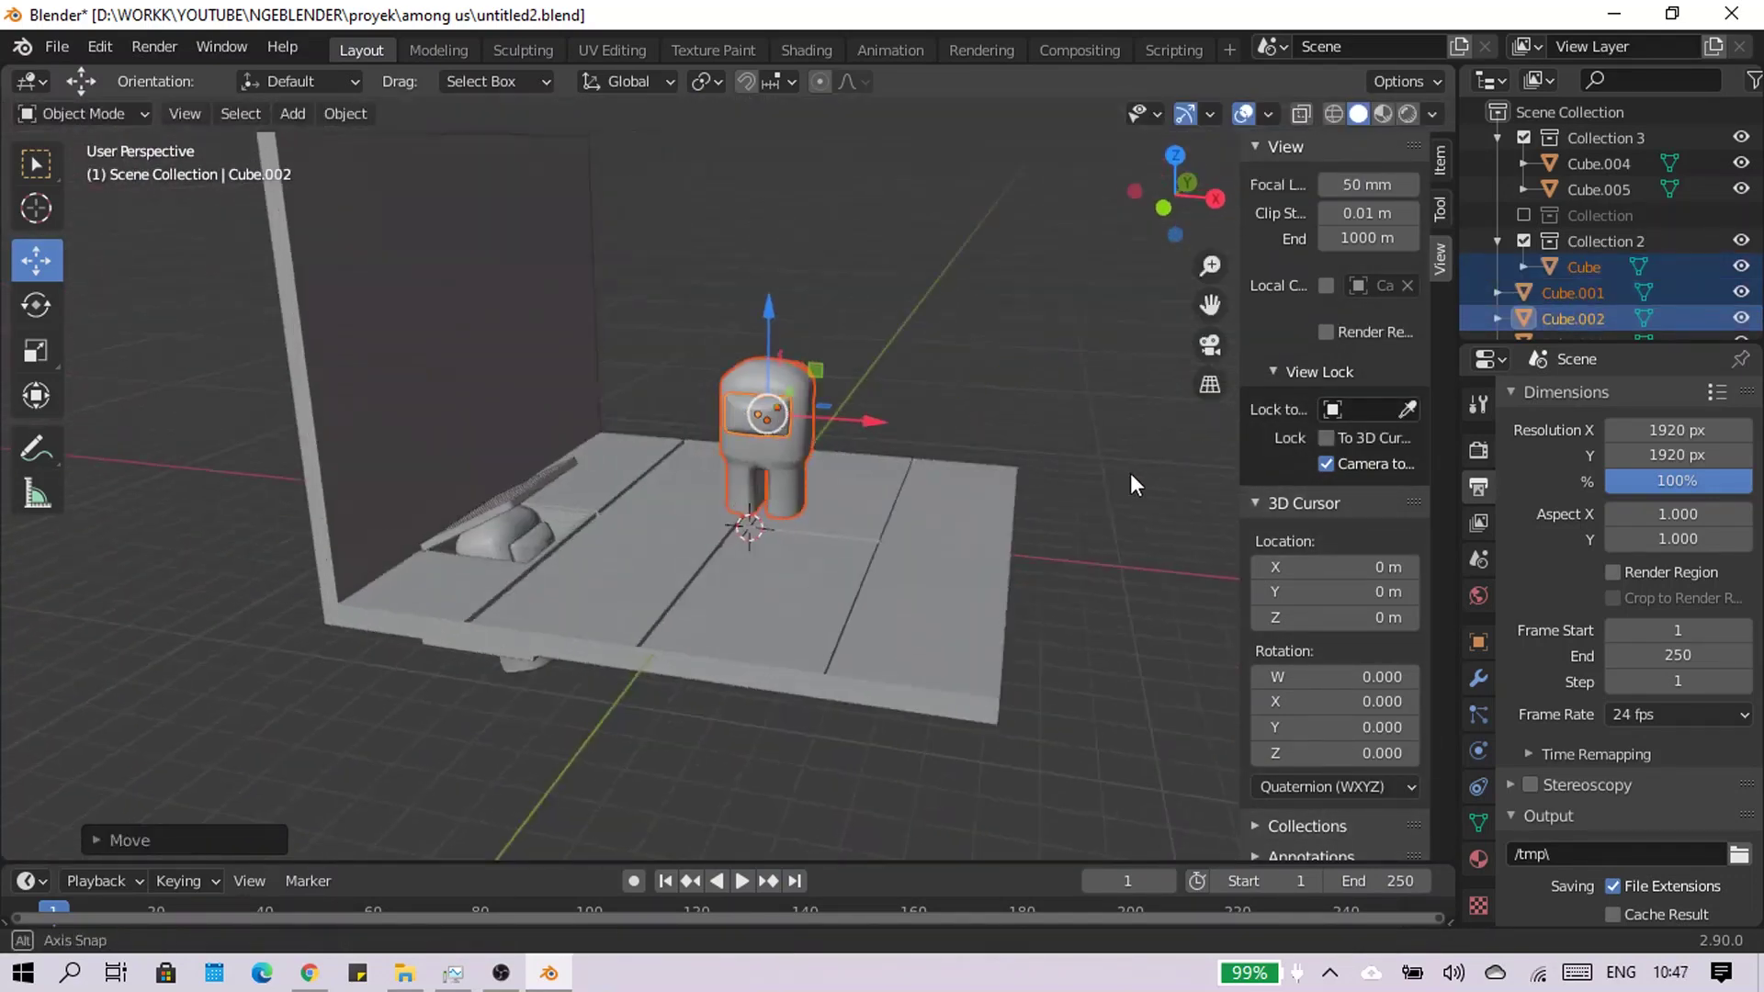
{"action": "scroll", "coordinate": [726, 410], "scroll_direction": "up", "scroll_amount": 5}
{"action": "key", "text": "ctrl+s"}
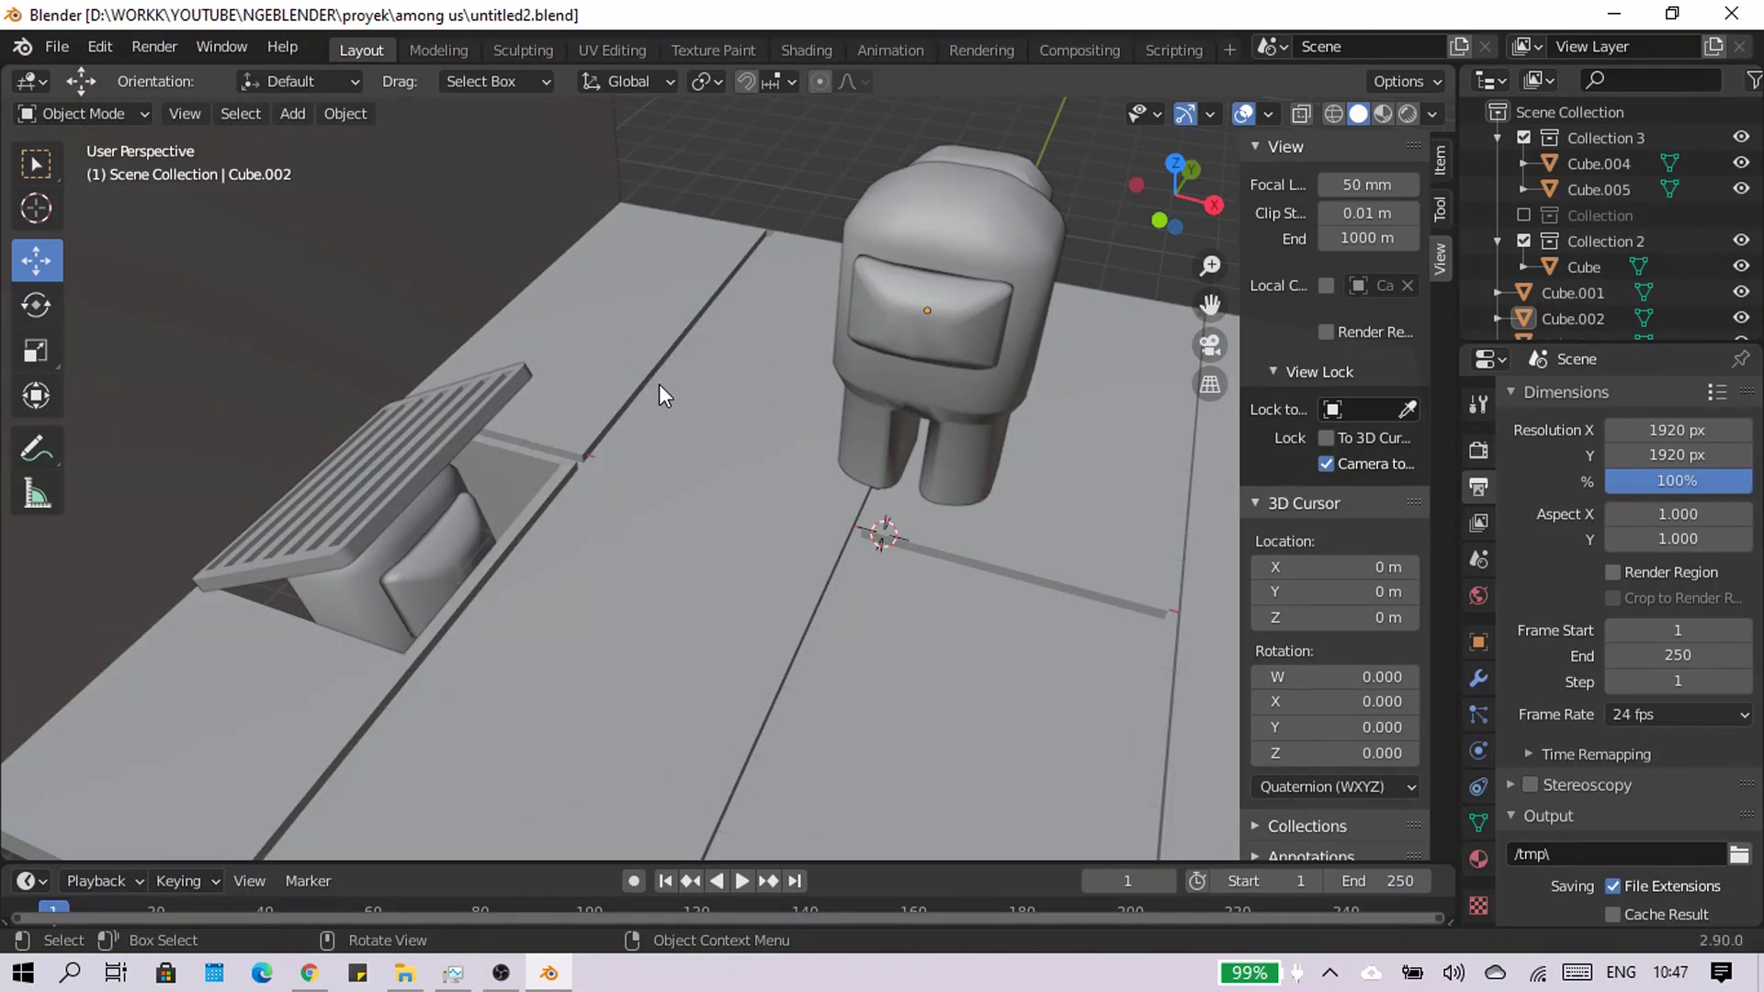
{"action": "key", "text": "shift+a"}
Add a cube, shrink it and drop it beside the vent
{"action": "left_click", "coordinate": [960, 451]}
{"action": "scroll", "coordinate": [963, 493], "scroll_direction": "down", "scroll_amount": 5}
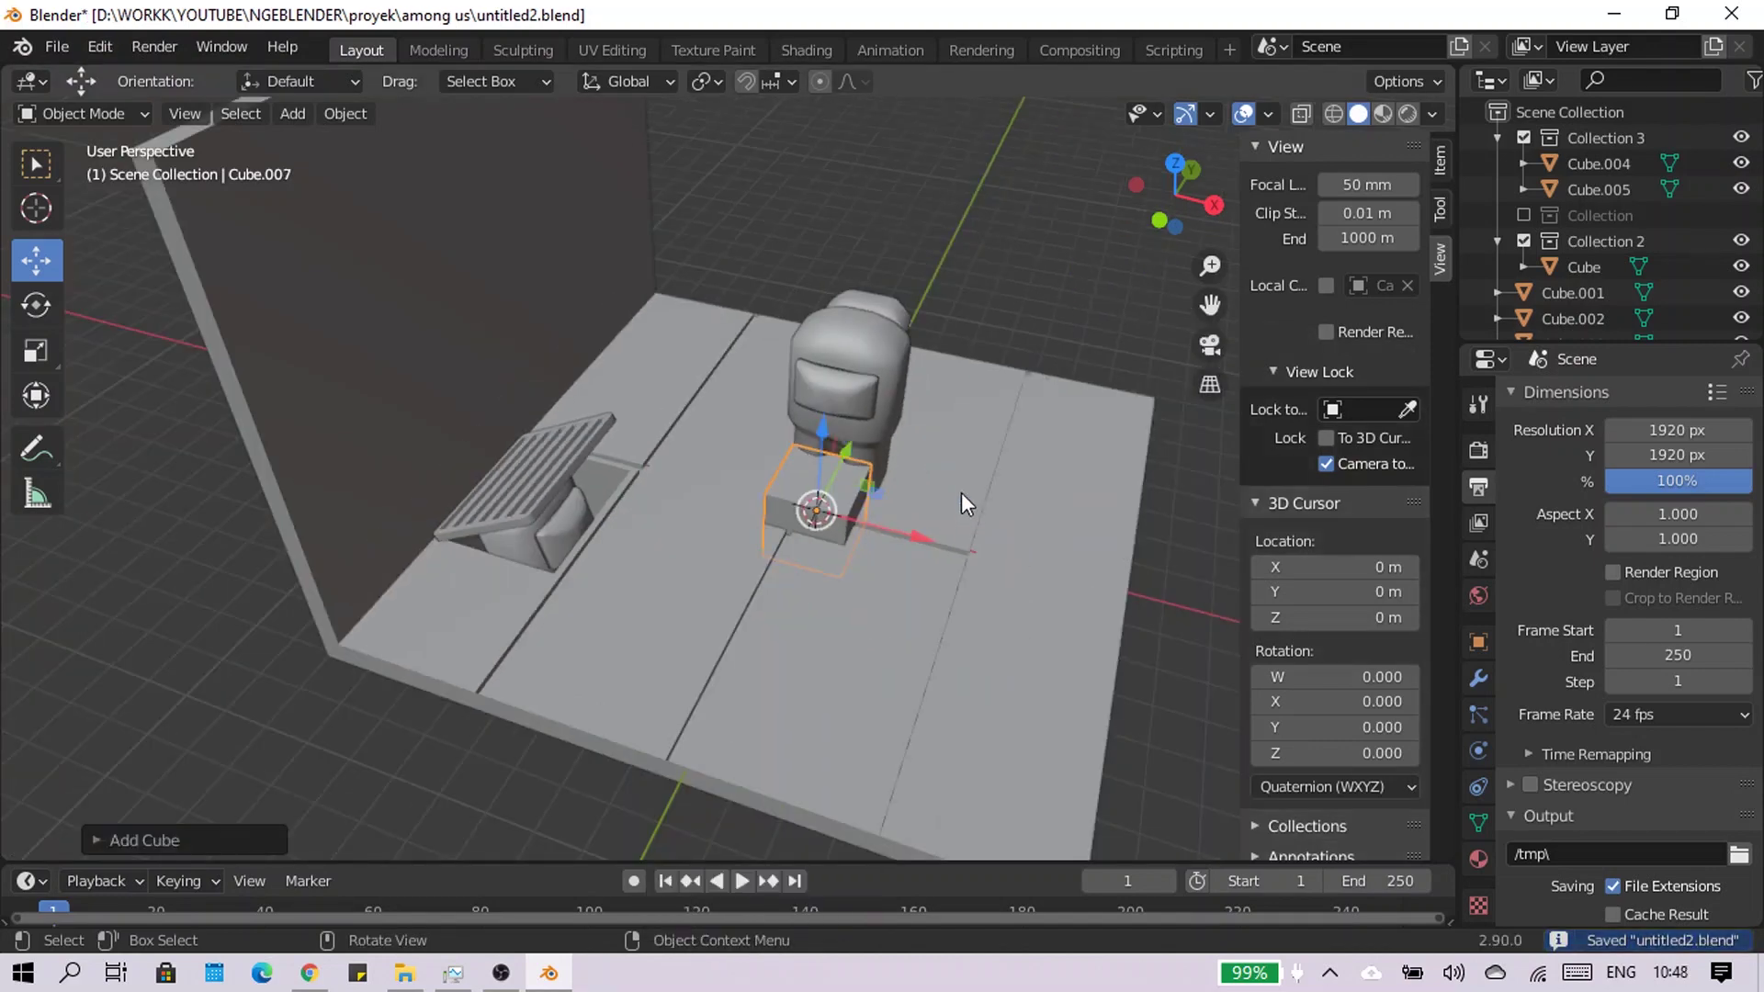
{"action": "middle_click_drag", "start_coordinate": [963, 492], "coordinate": [878, 450]}
{"action": "left_click", "coordinate": [842, 312]}
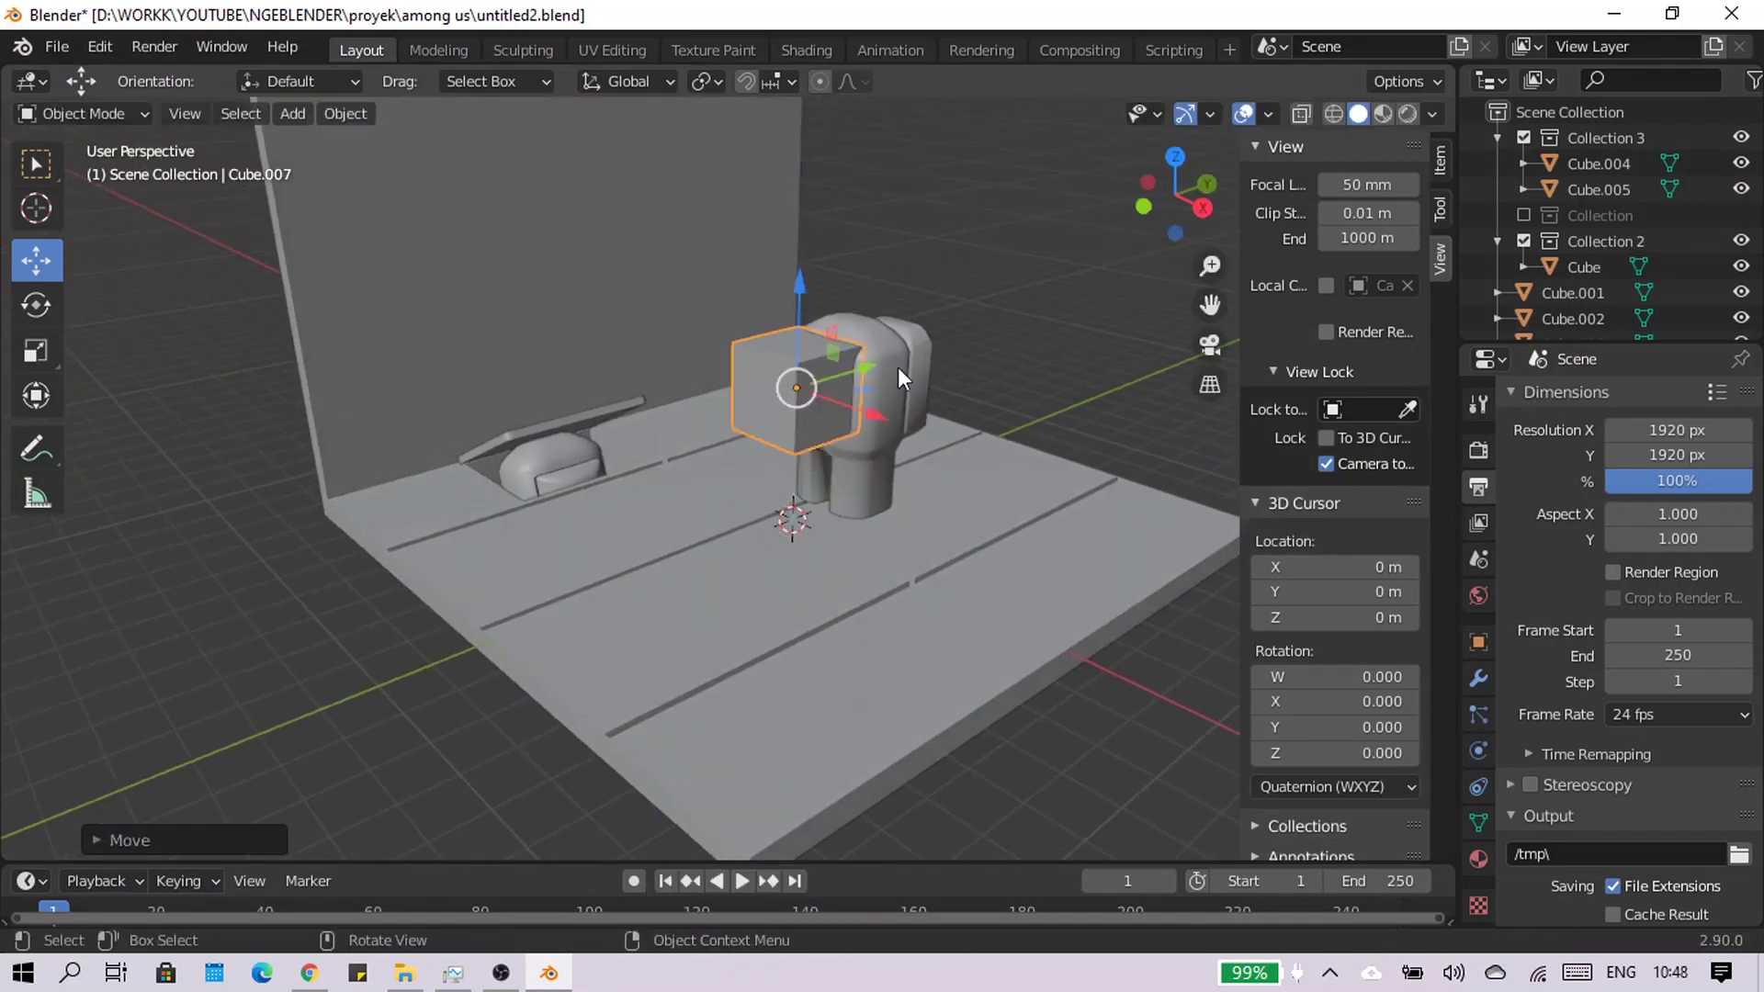
{"action": "key", "text": "g"}
{"action": "left_click", "coordinate": [696, 565]}
{"action": "key", "text": "s"}
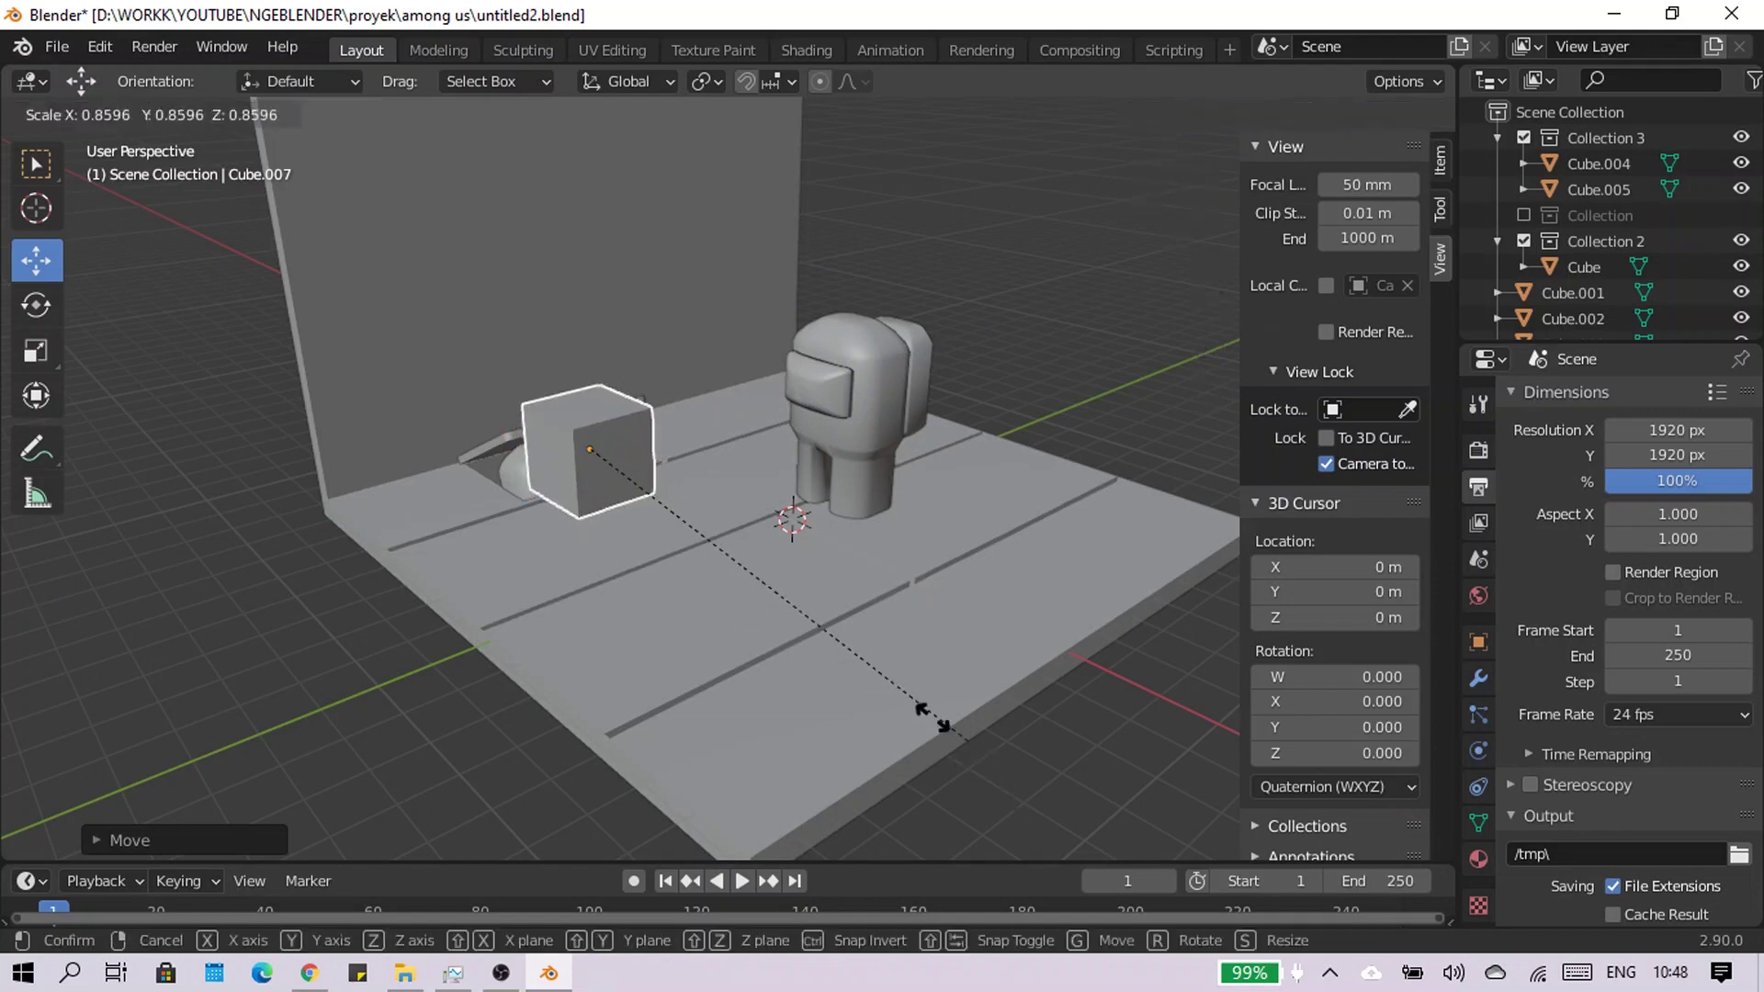
{"action": "middle_click_drag", "start_coordinate": [621, 448], "coordinate": [524, 410]}
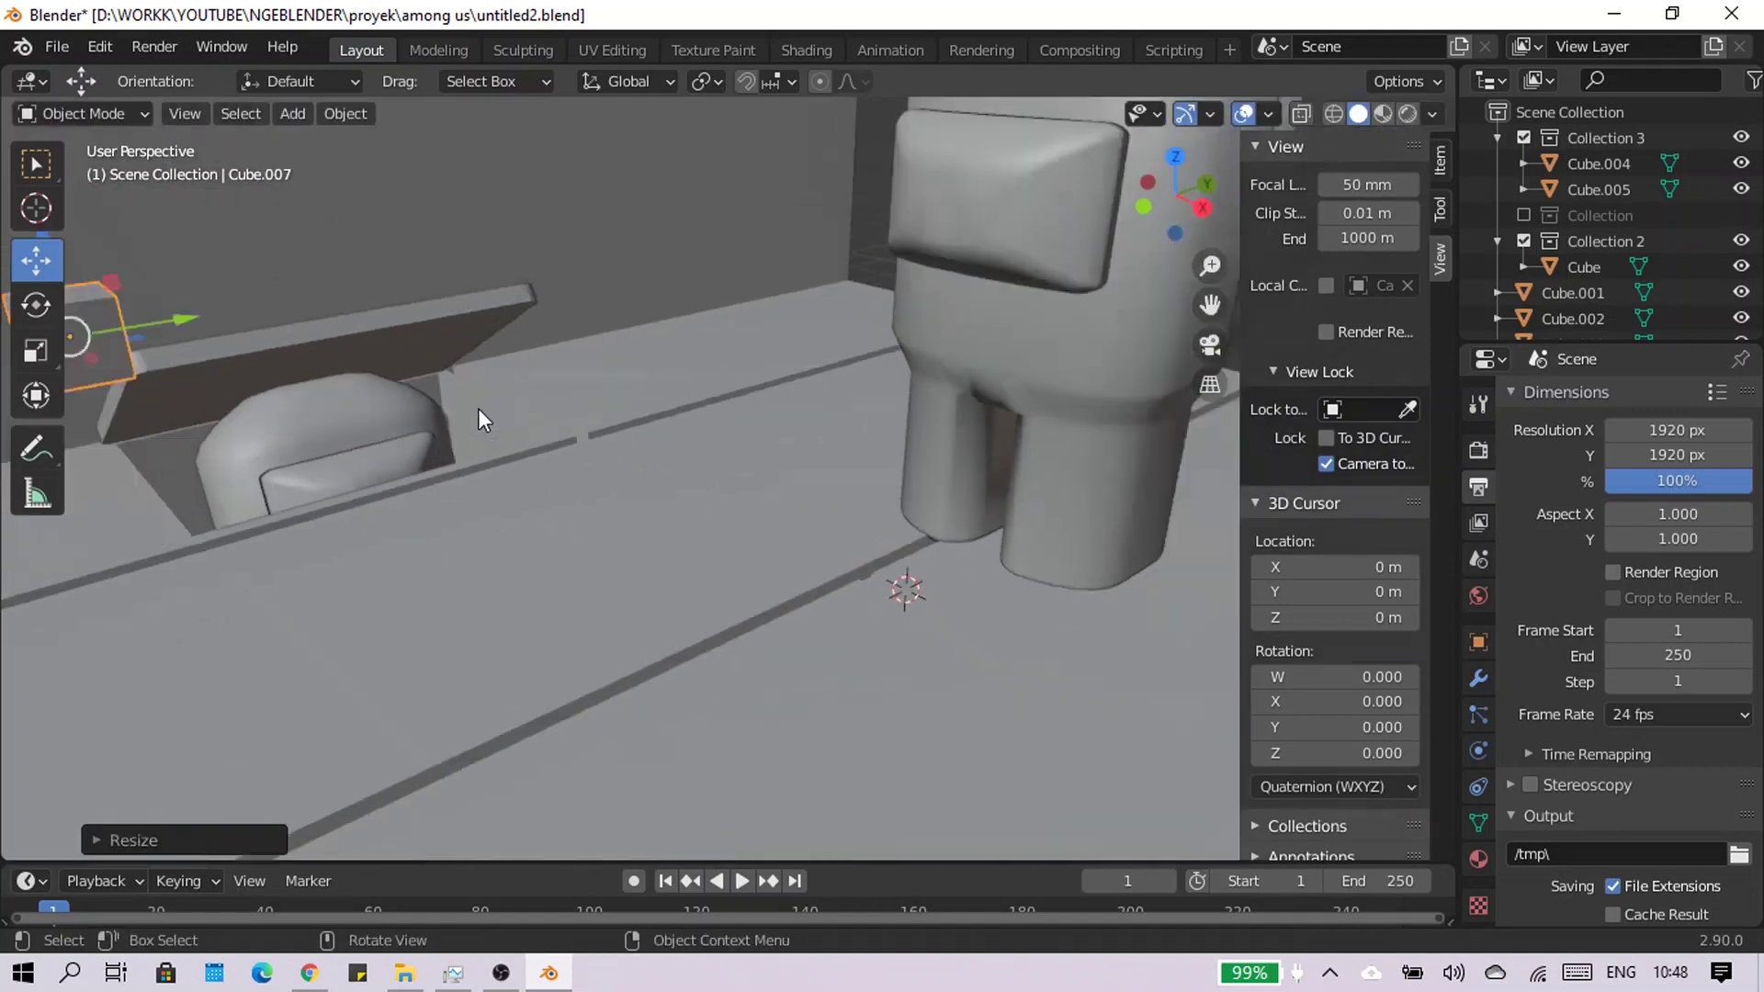
{"action": "scroll", "coordinate": [481, 414], "scroll_direction": "up", "scroll_amount": 3}
{"action": "key", "text": "g"}
{"action": "left_click", "coordinate": [422, 488]}
Stretch the cube along Y and shift it along X into a flat block
{"action": "scroll", "coordinate": [999, 719], "scroll_direction": "up", "scroll_amount": 2}
{"action": "middle_click_drag", "start_coordinate": [999, 719], "coordinate": [643, 460]}
{"action": "key", "text": "s"}
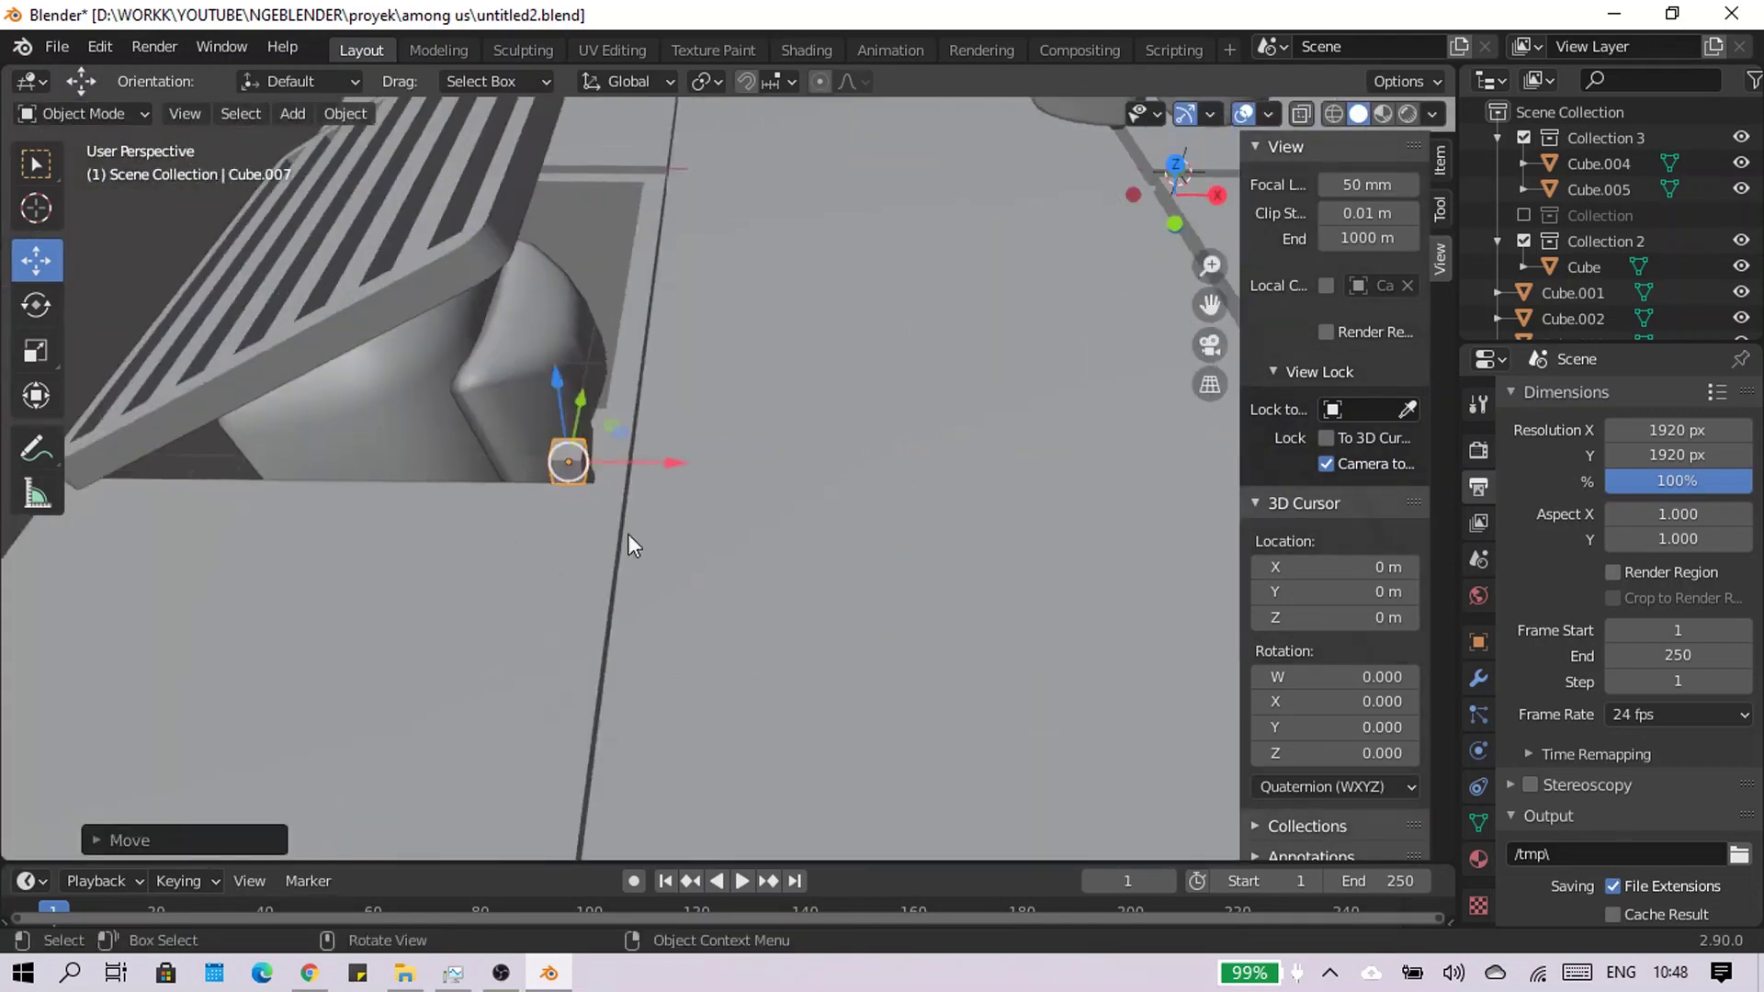
{"action": "key", "text": "y"}
{"action": "left_click", "coordinate": [622, 395]}
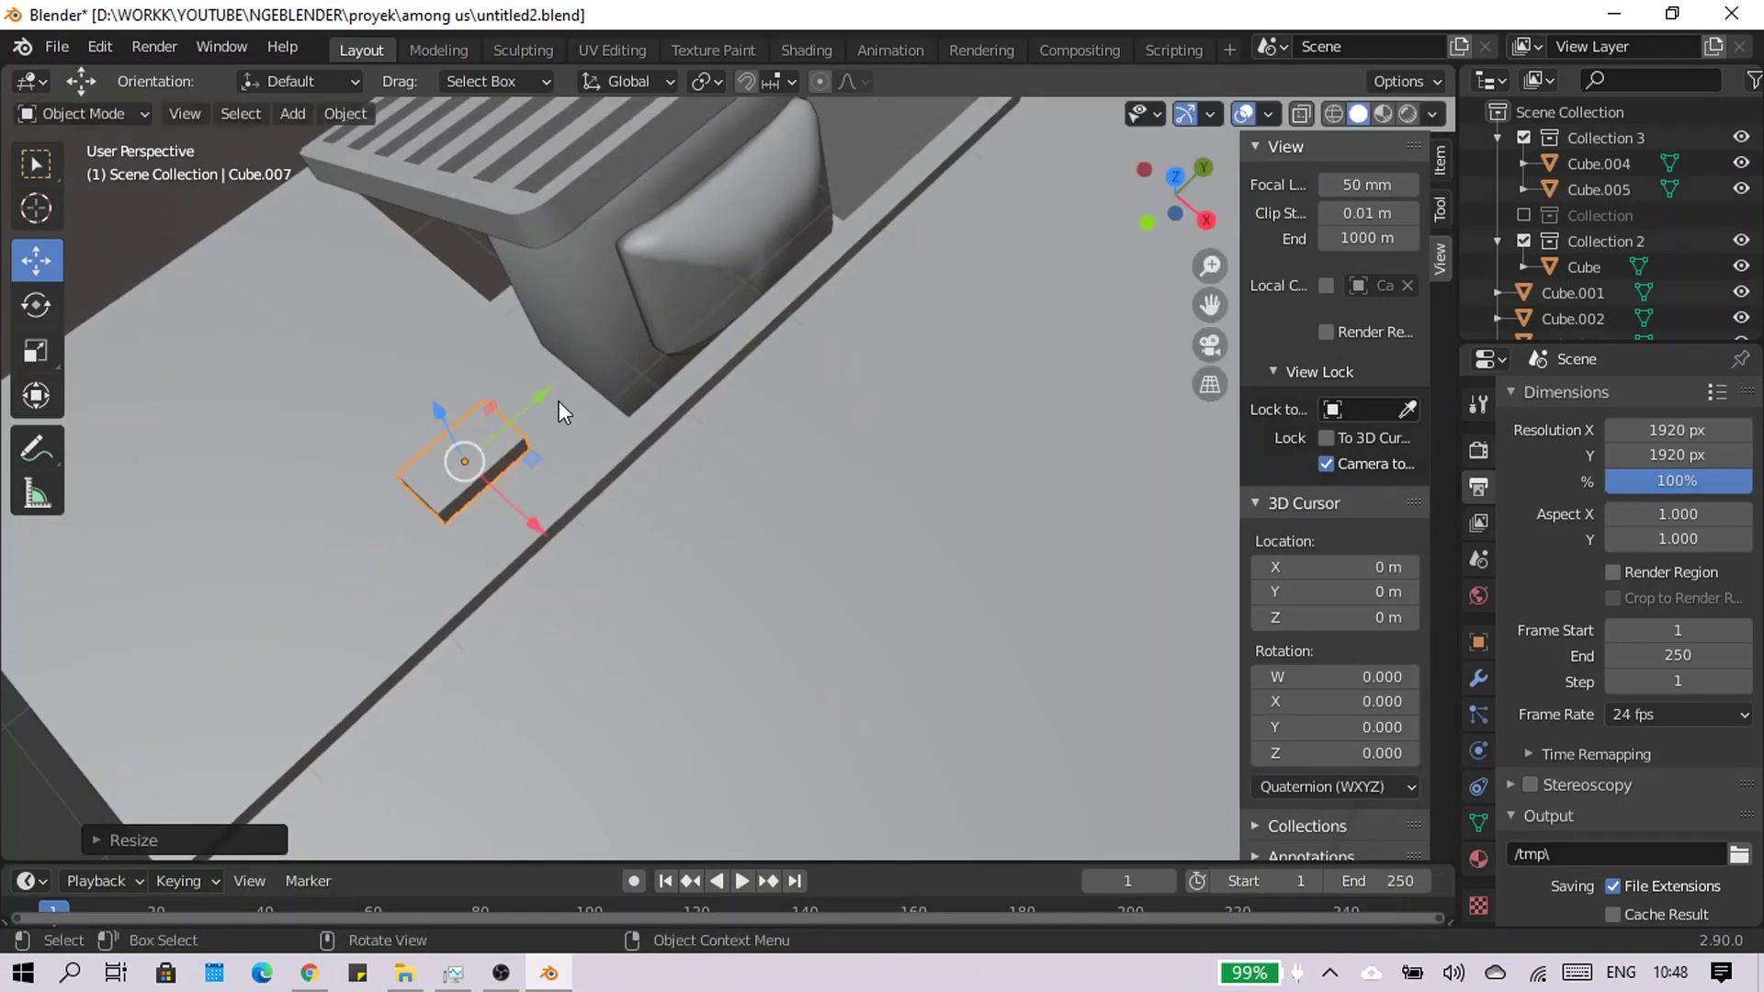
{"action": "left_click", "coordinate": [693, 379]}
{"action": "key", "text": "g"}
{"action": "key", "text": "x"}
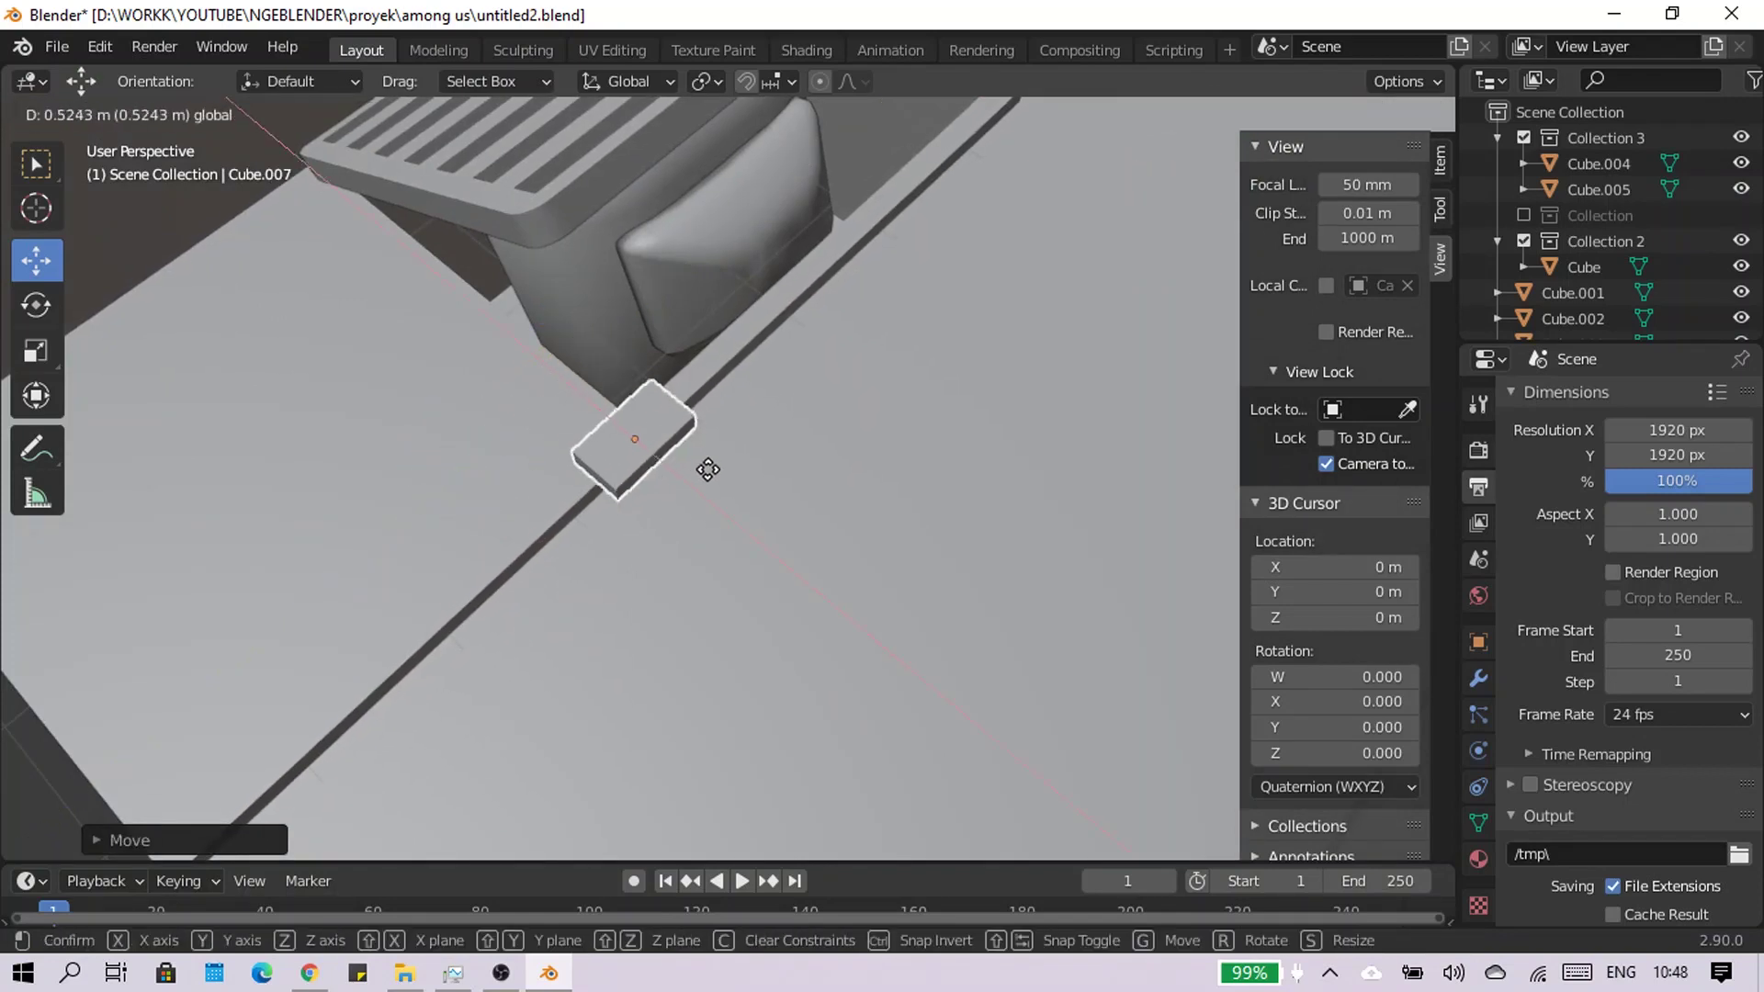
{"action": "left_click", "coordinate": [706, 477]}
{"action": "mouse_move", "coordinate": [728, 511]}
{"action": "middle_mouse_down"}
{"action": "mouse_move", "coordinate": [675, 513]}
{"action": "mouse_move", "coordinate": [616, 471]}
{"action": "mouse_move", "coordinate": [639, 334]}
{"action": "mouse_move", "coordinate": [602, 274]}
{"action": "mouse_move", "coordinate": [722, 456]}
{"action": "mouse_move", "coordinate": [697, 445]}
{"action": "mouse_move", "coordinate": [925, 405]}
{"action": "mouse_move", "coordinate": [658, 418]}
{"action": "mouse_move", "coordinate": [721, 394]}
{"action": "mouse_move", "coordinate": [732, 355]}
{"action": "middle_mouse_up"}
In Edit Mode, reshape the block and extrude a thumb from its end face along X
{"action": "key", "text": "Tab"}
{"action": "key", "text": "alt+a"}
{"action": "left_click_drag", "start_coordinate": [729, 338], "coordinate": [736, 405]}
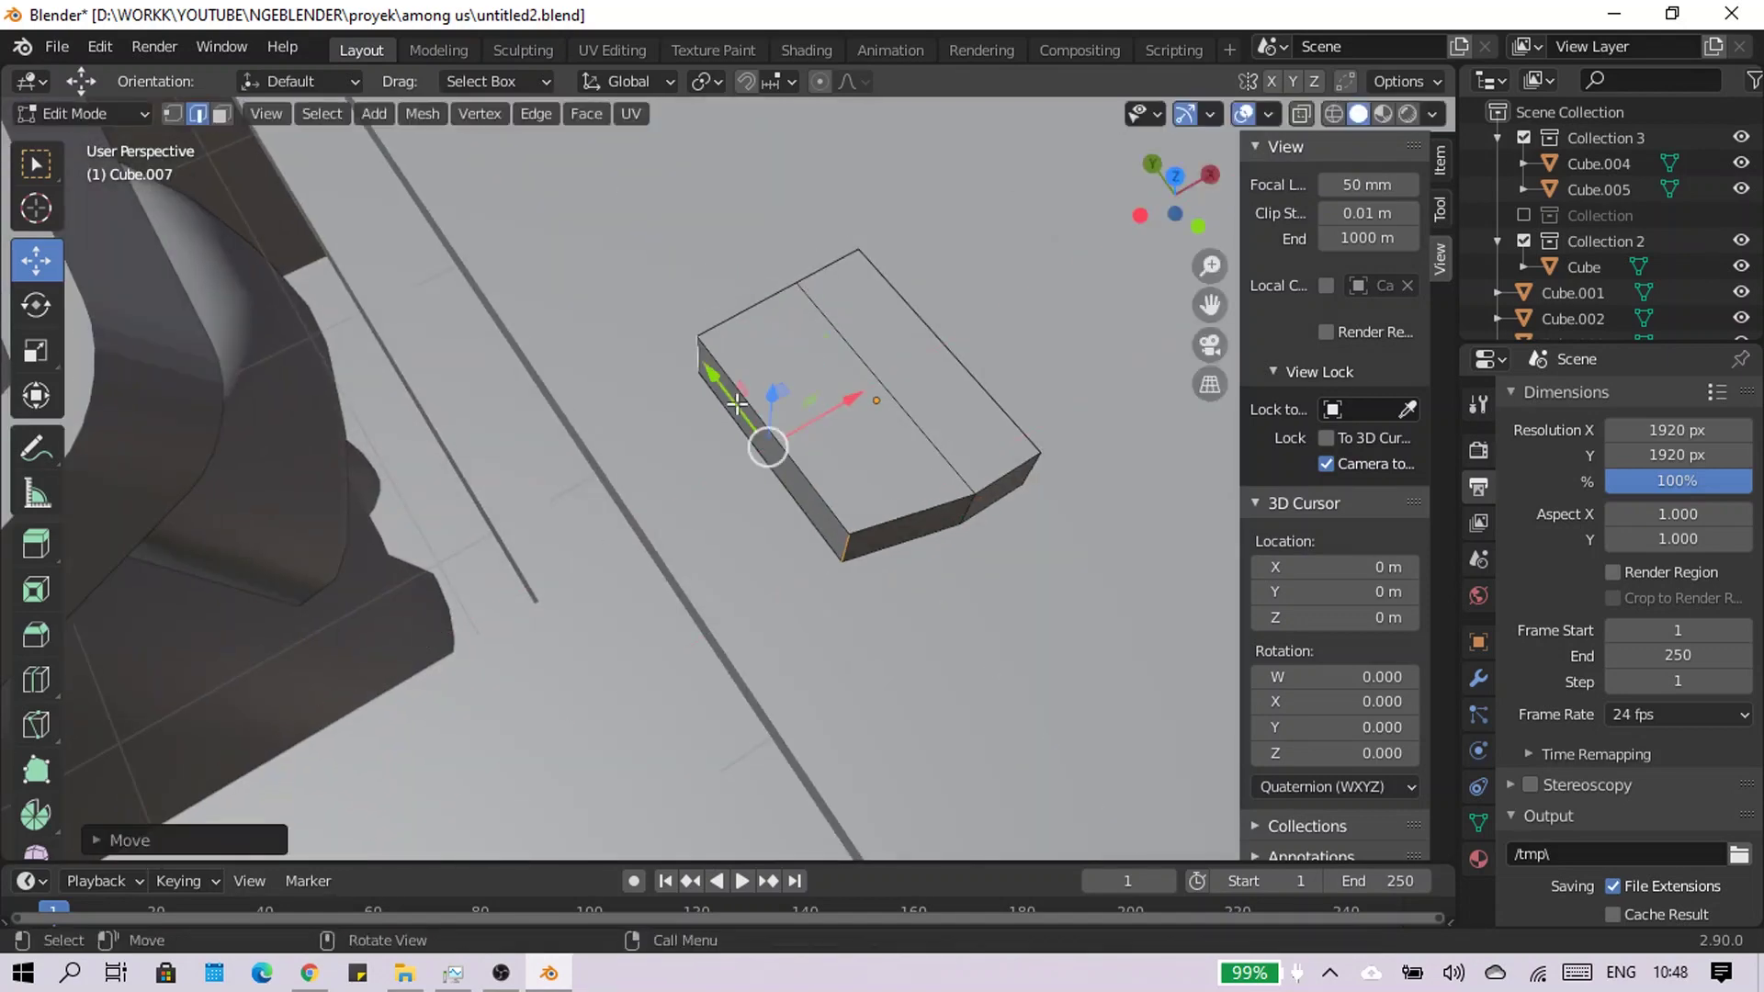
{"action": "middle_click_drag", "start_coordinate": [667, 311], "coordinate": [866, 339]}
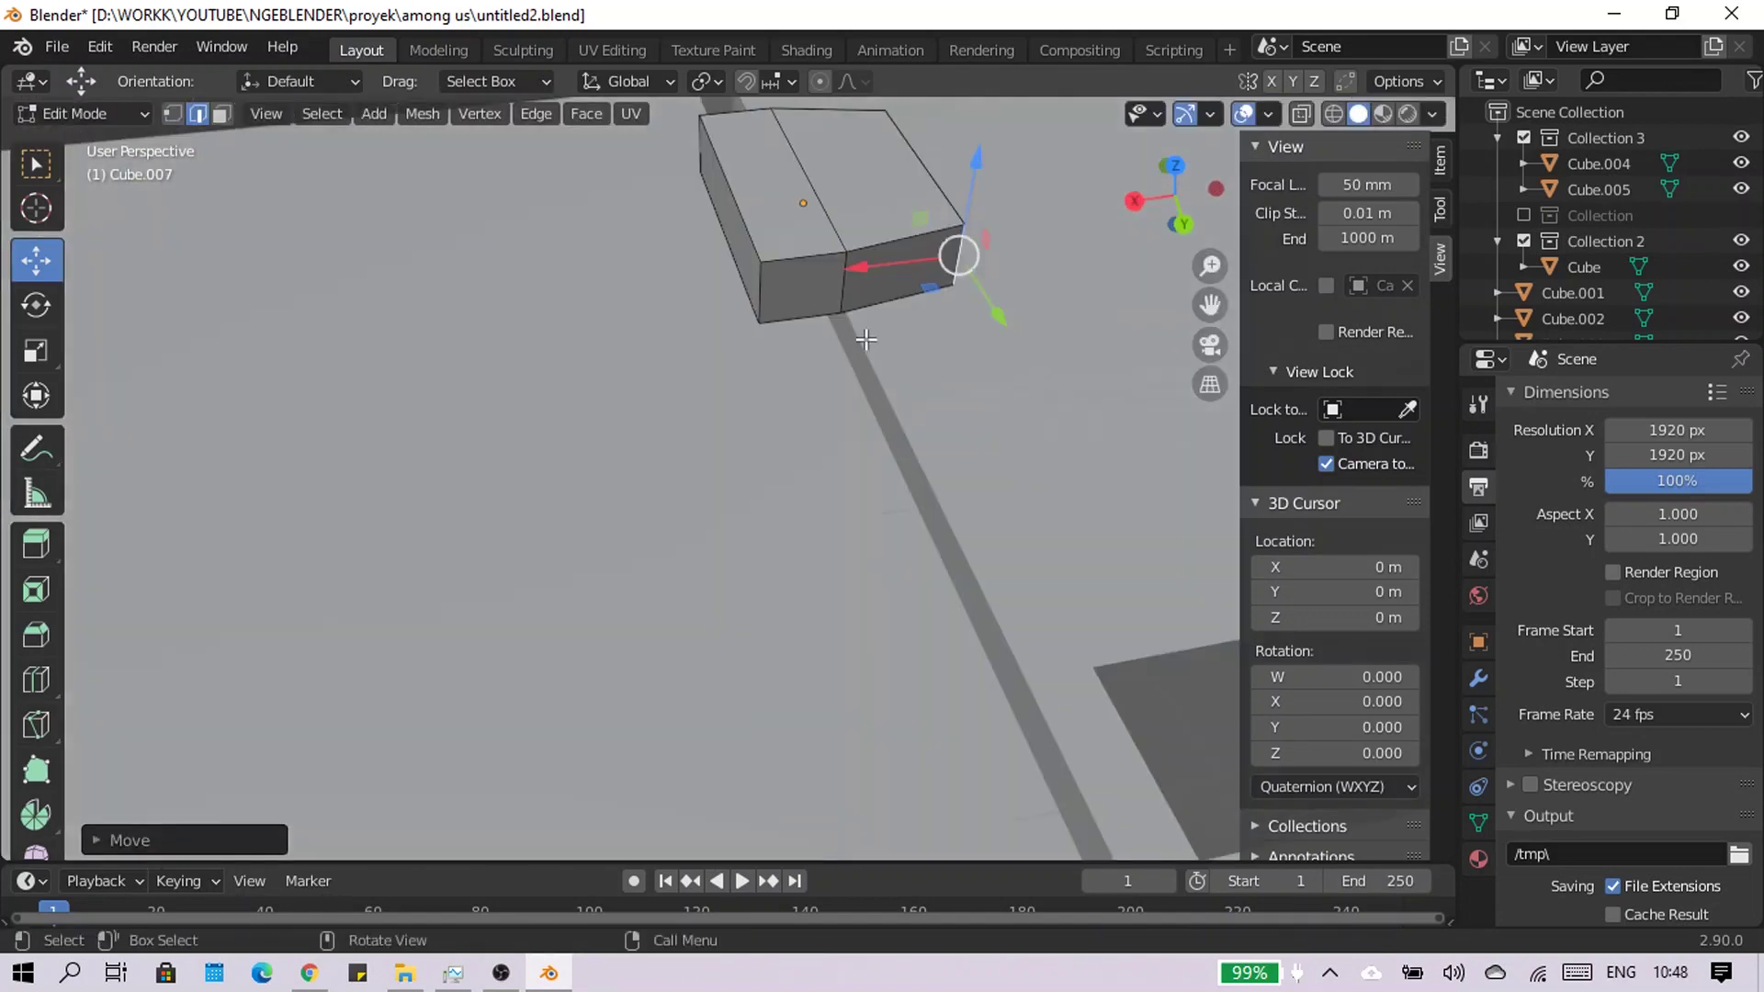
{"action": "left_click", "coordinate": [917, 276]}
{"action": "key", "text": "e"}
{"action": "middle_click_drag", "start_coordinate": [944, 295], "coordinate": [530, 456]}
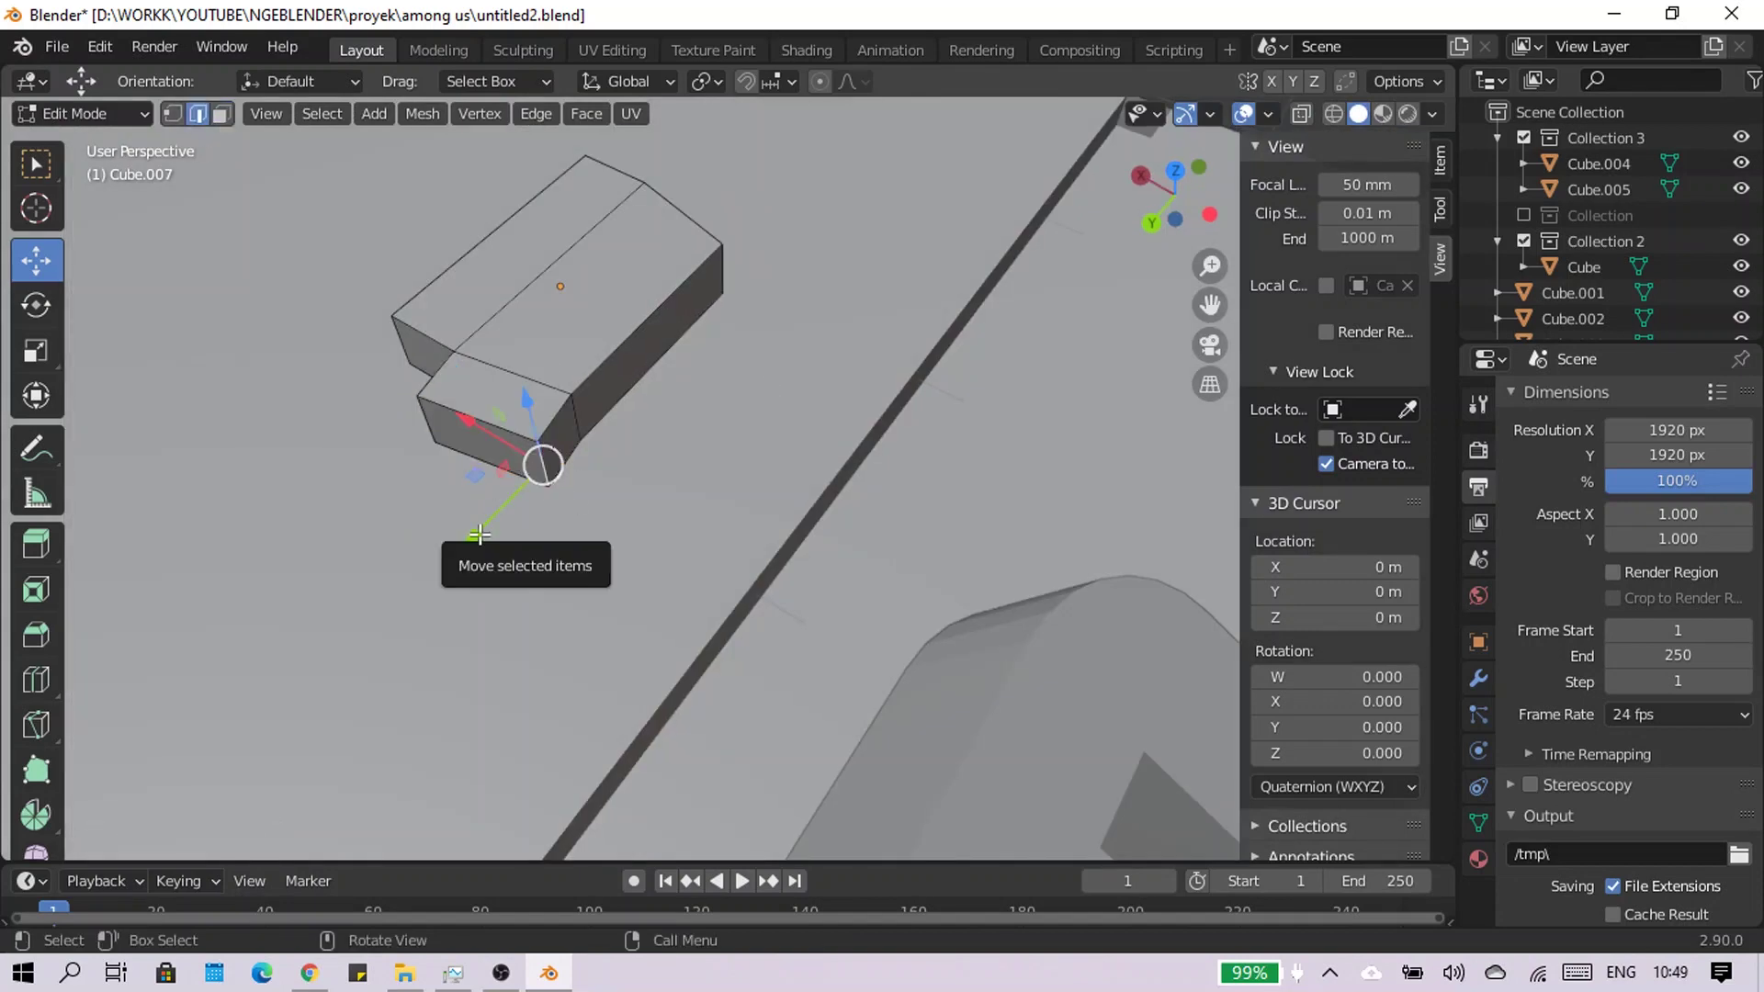
{"action": "left_click", "coordinate": [479, 535]}
{"action": "middle_click_drag", "start_coordinate": [479, 534], "coordinate": [973, 616]}
{"action": "mouse_move", "coordinate": [928, 736]}
{"action": "middle_mouse_down"}
{"action": "mouse_move", "coordinate": [1004, 229]}
{"action": "mouse_move", "coordinate": [611, 669]}
{"action": "mouse_move", "coordinate": [565, 588]}
{"action": "mouse_move", "coordinate": [549, 500]}
{"action": "mouse_move", "coordinate": [650, 332]}
{"action": "middle_mouse_up"}
{"action": "key", "text": "g"}
{"action": "key", "text": "x"}
{"action": "left_click", "coordinate": [579, 668]}
Add five loop cuts across the palm and extrude the finger faces outward
{"action": "key", "text": "ctrl+r"}
{"action": "scroll", "coordinate": [549, 500], "scroll_direction": "up", "scroll_amount": 4}
{"action": "left_click", "coordinate": [643, 496]}
{"action": "key", "text": "3"}
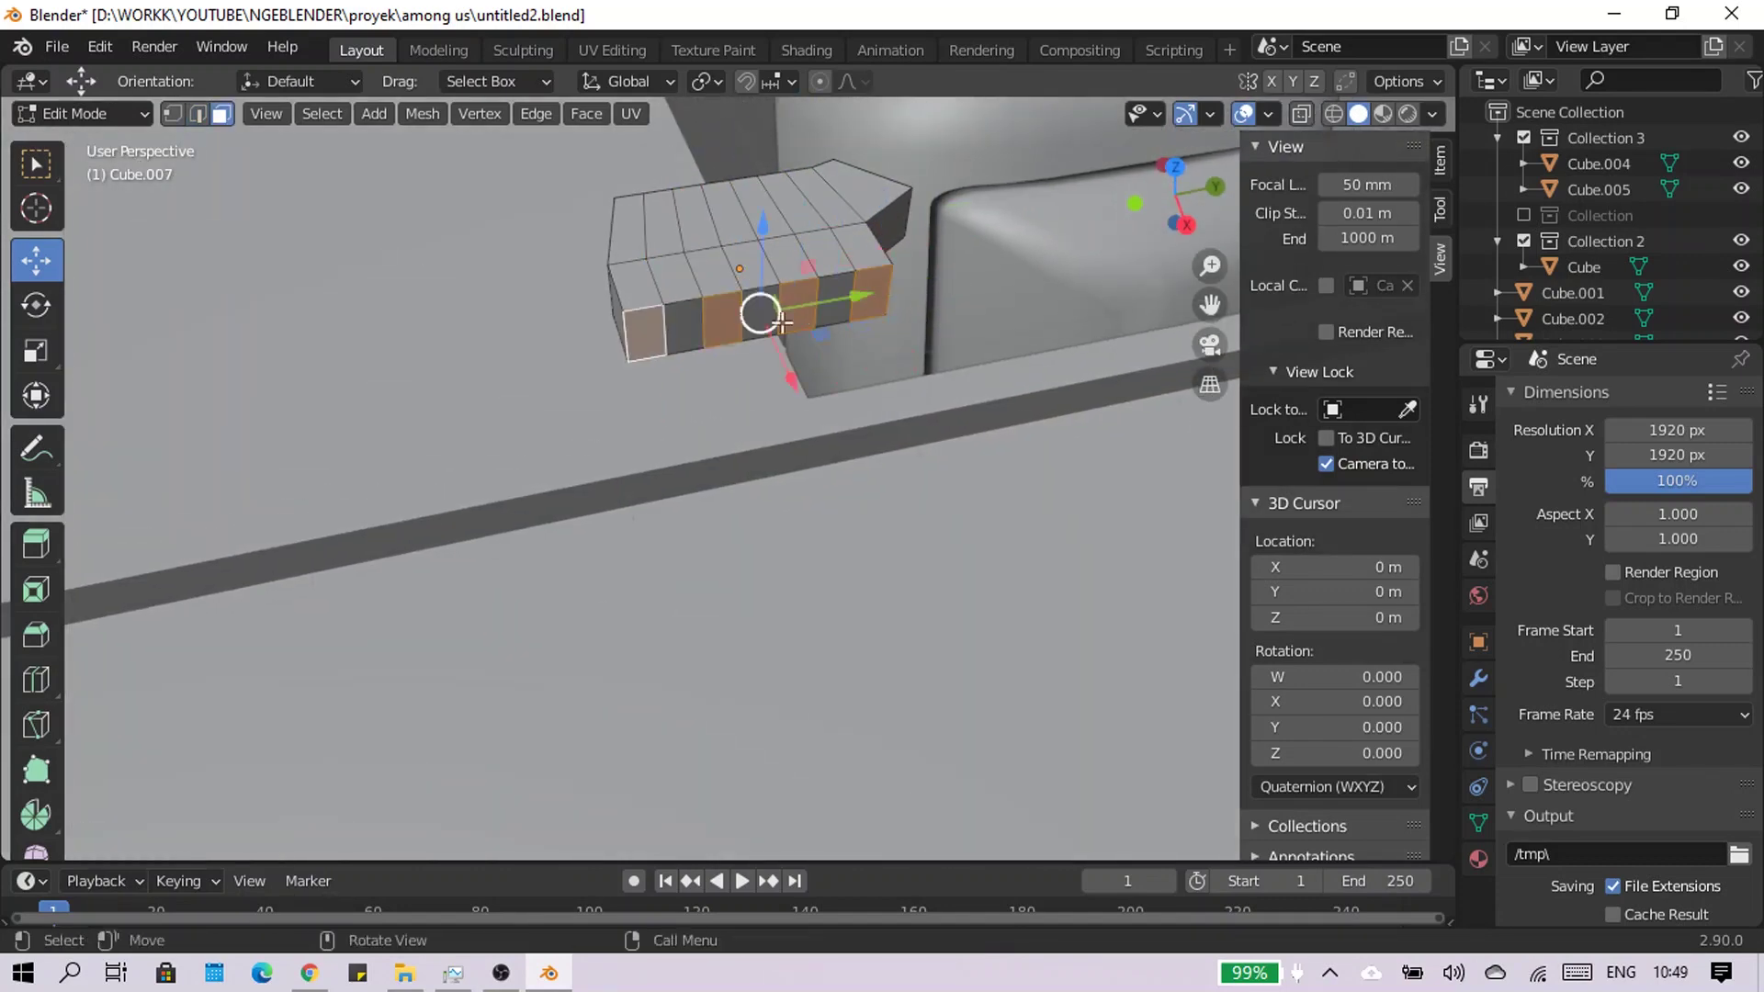
{"action": "middle_click_drag", "start_coordinate": [780, 321], "coordinate": [729, 374]}
{"action": "key", "text": "e"}
{"action": "middle_click_drag", "start_coordinate": [642, 439], "coordinate": [780, 397]}
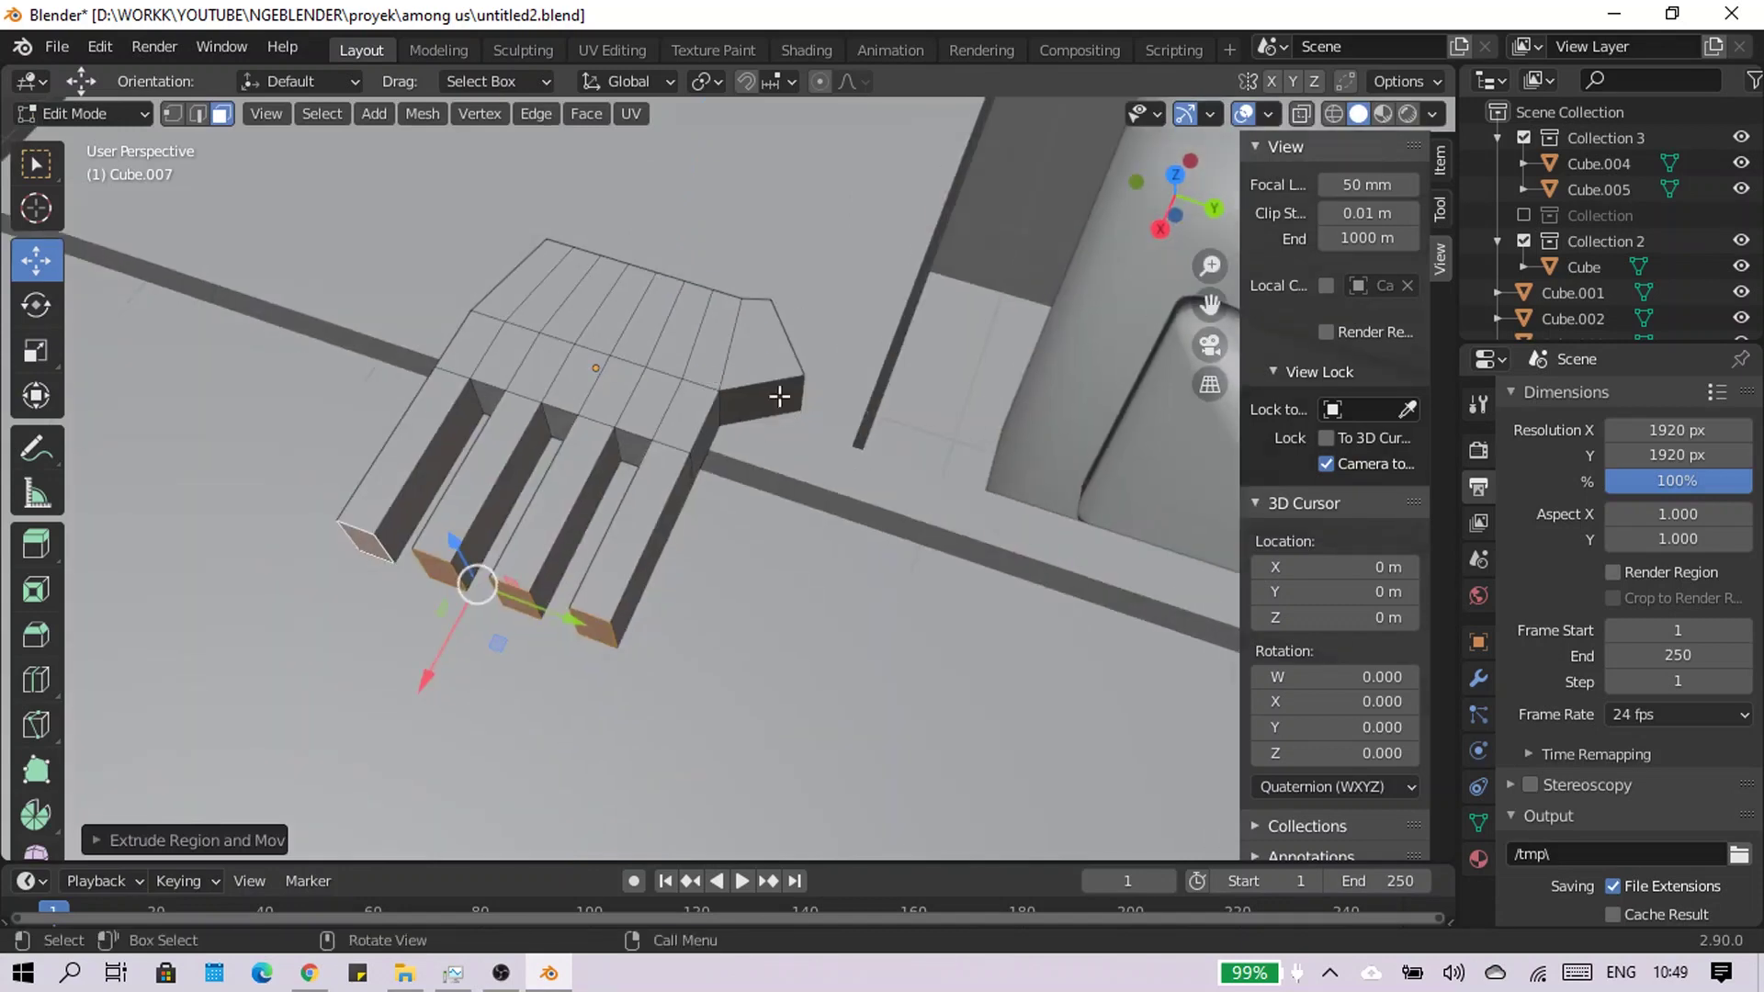
{"action": "left_click", "coordinate": [1029, 607]}
{"action": "middle_click_drag", "start_coordinate": [1029, 607], "coordinate": [743, 552]}
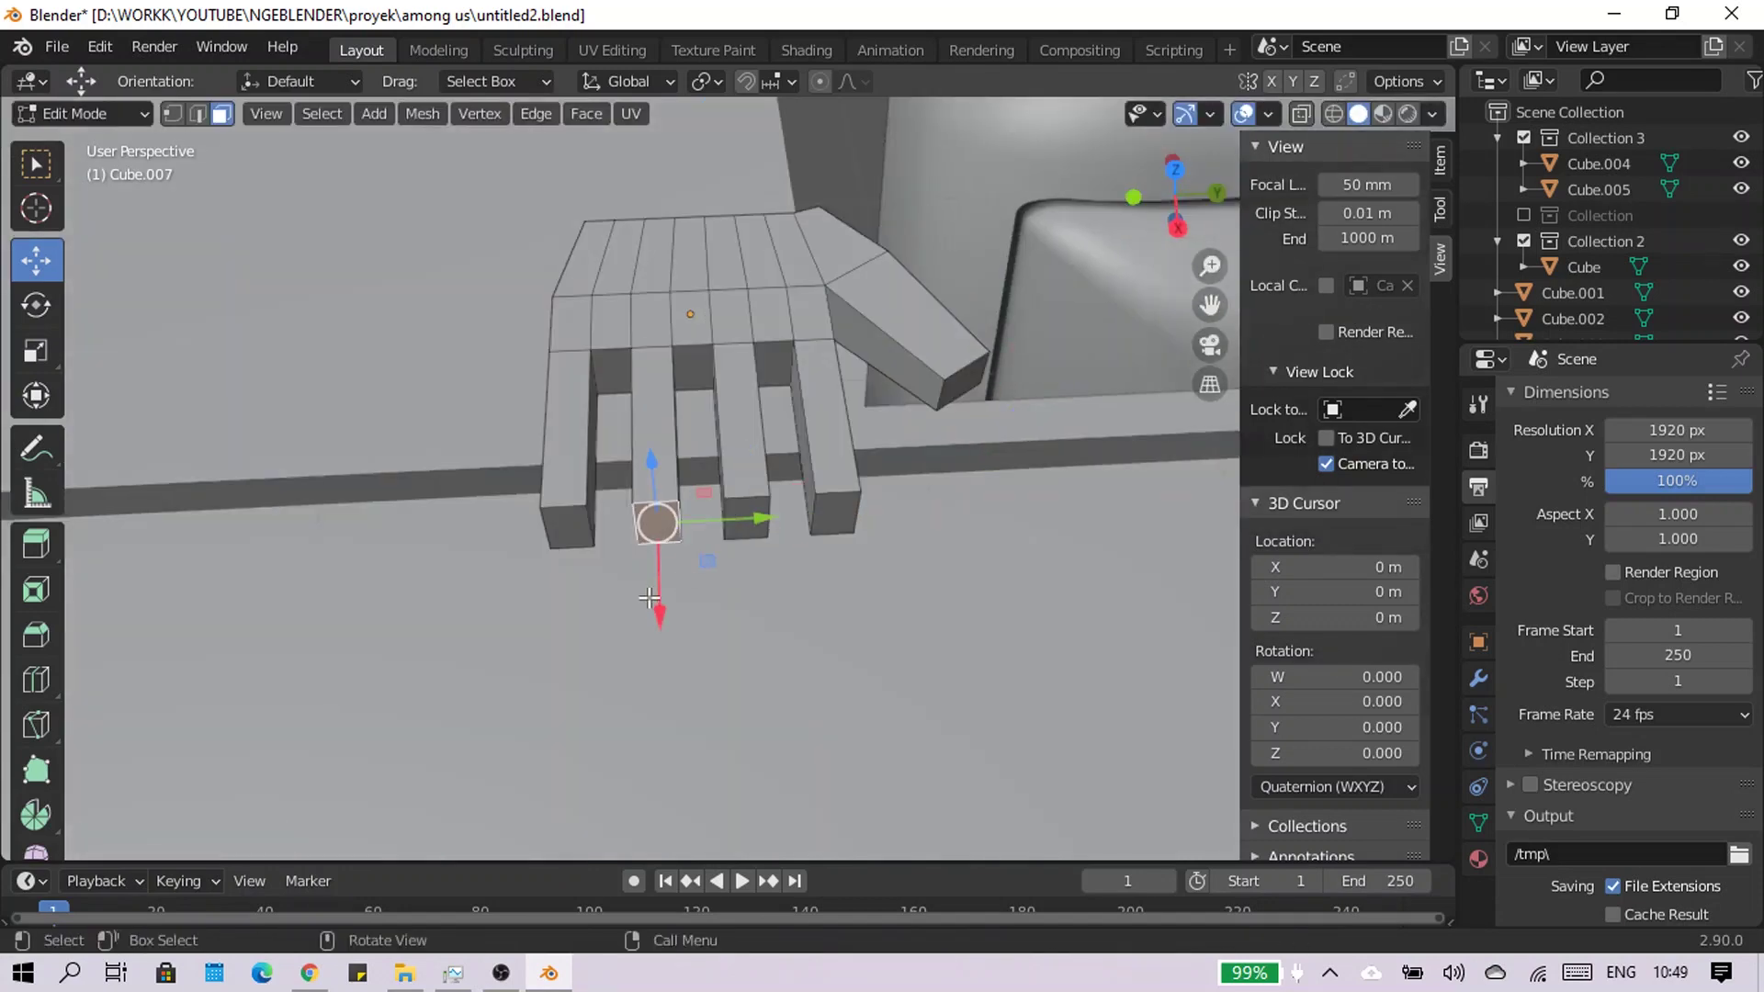
{"action": "mouse_move", "coordinate": [650, 598]}
{"action": "middle_mouse_down"}
{"action": "mouse_move", "coordinate": [854, 641]}
{"action": "mouse_move", "coordinate": [868, 591]}
{"action": "middle_mouse_up"}
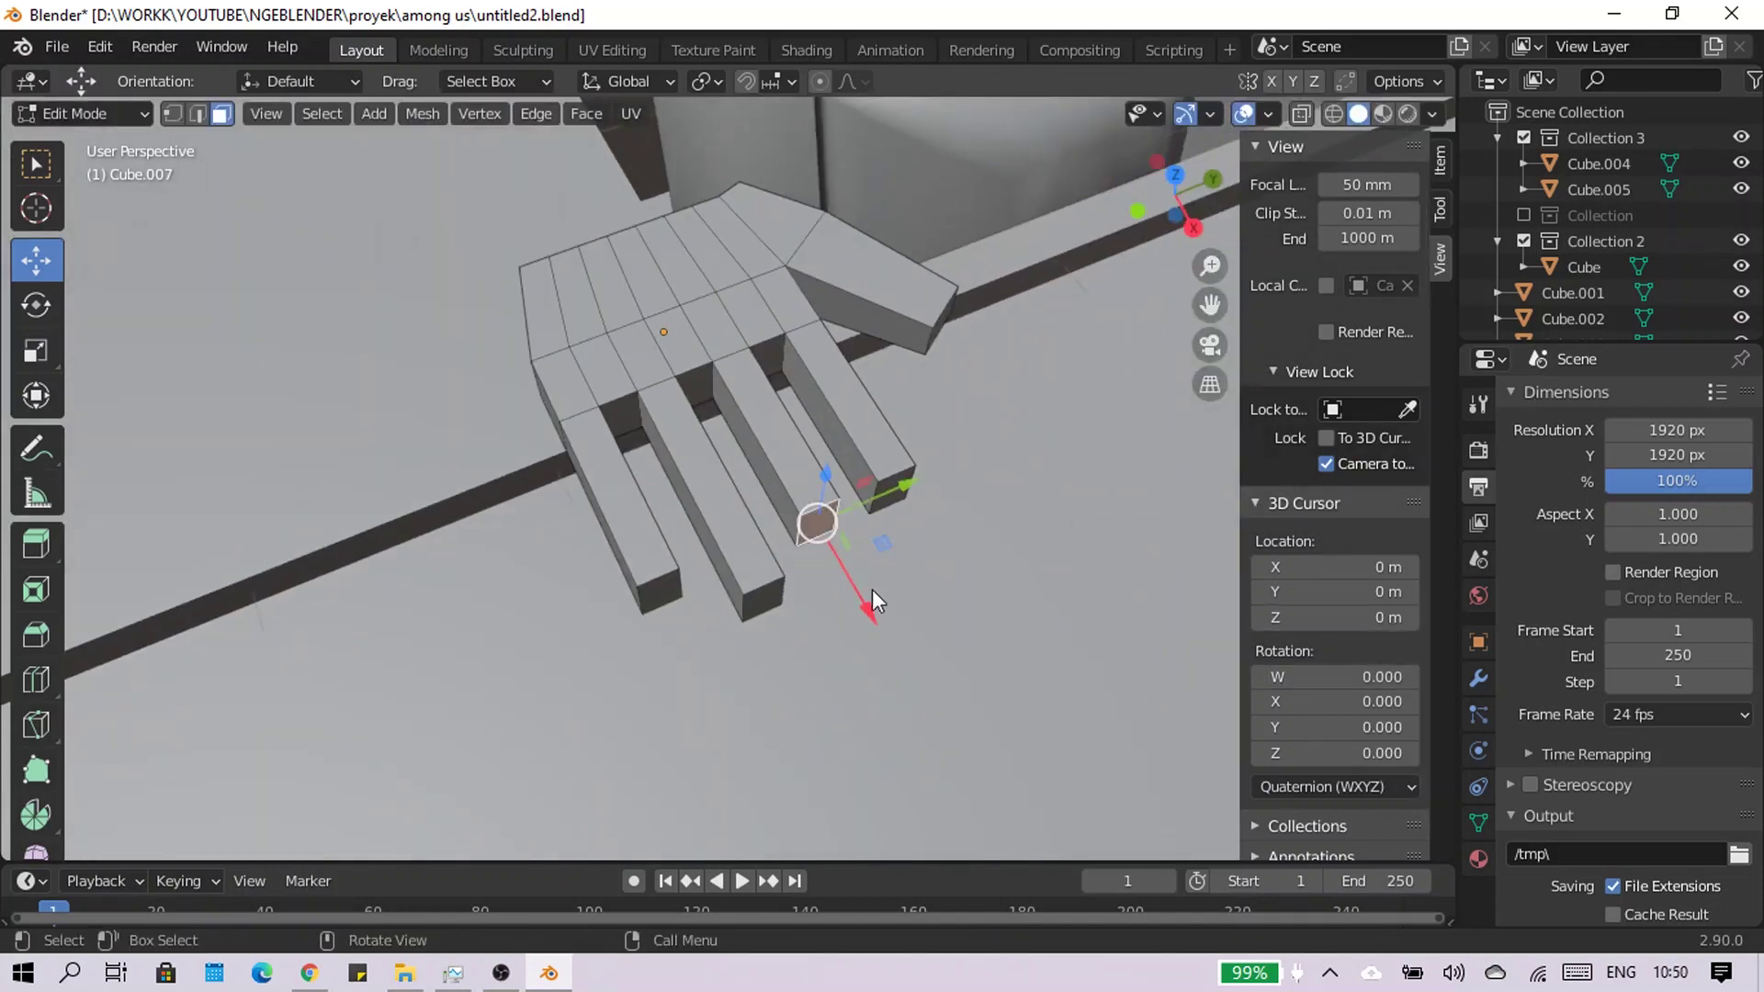
{"action": "left_click", "coordinate": [922, 668]}
{"action": "mouse_move", "coordinate": [921, 668]}
{"action": "middle_mouse_down"}
{"action": "mouse_move", "coordinate": [993, 803]}
{"action": "mouse_move", "coordinate": [873, 697]}
{"action": "mouse_move", "coordinate": [590, 300]}
{"action": "mouse_move", "coordinate": [949, 299]}
{"action": "mouse_move", "coordinate": [659, 402]}
{"action": "middle_mouse_up"}
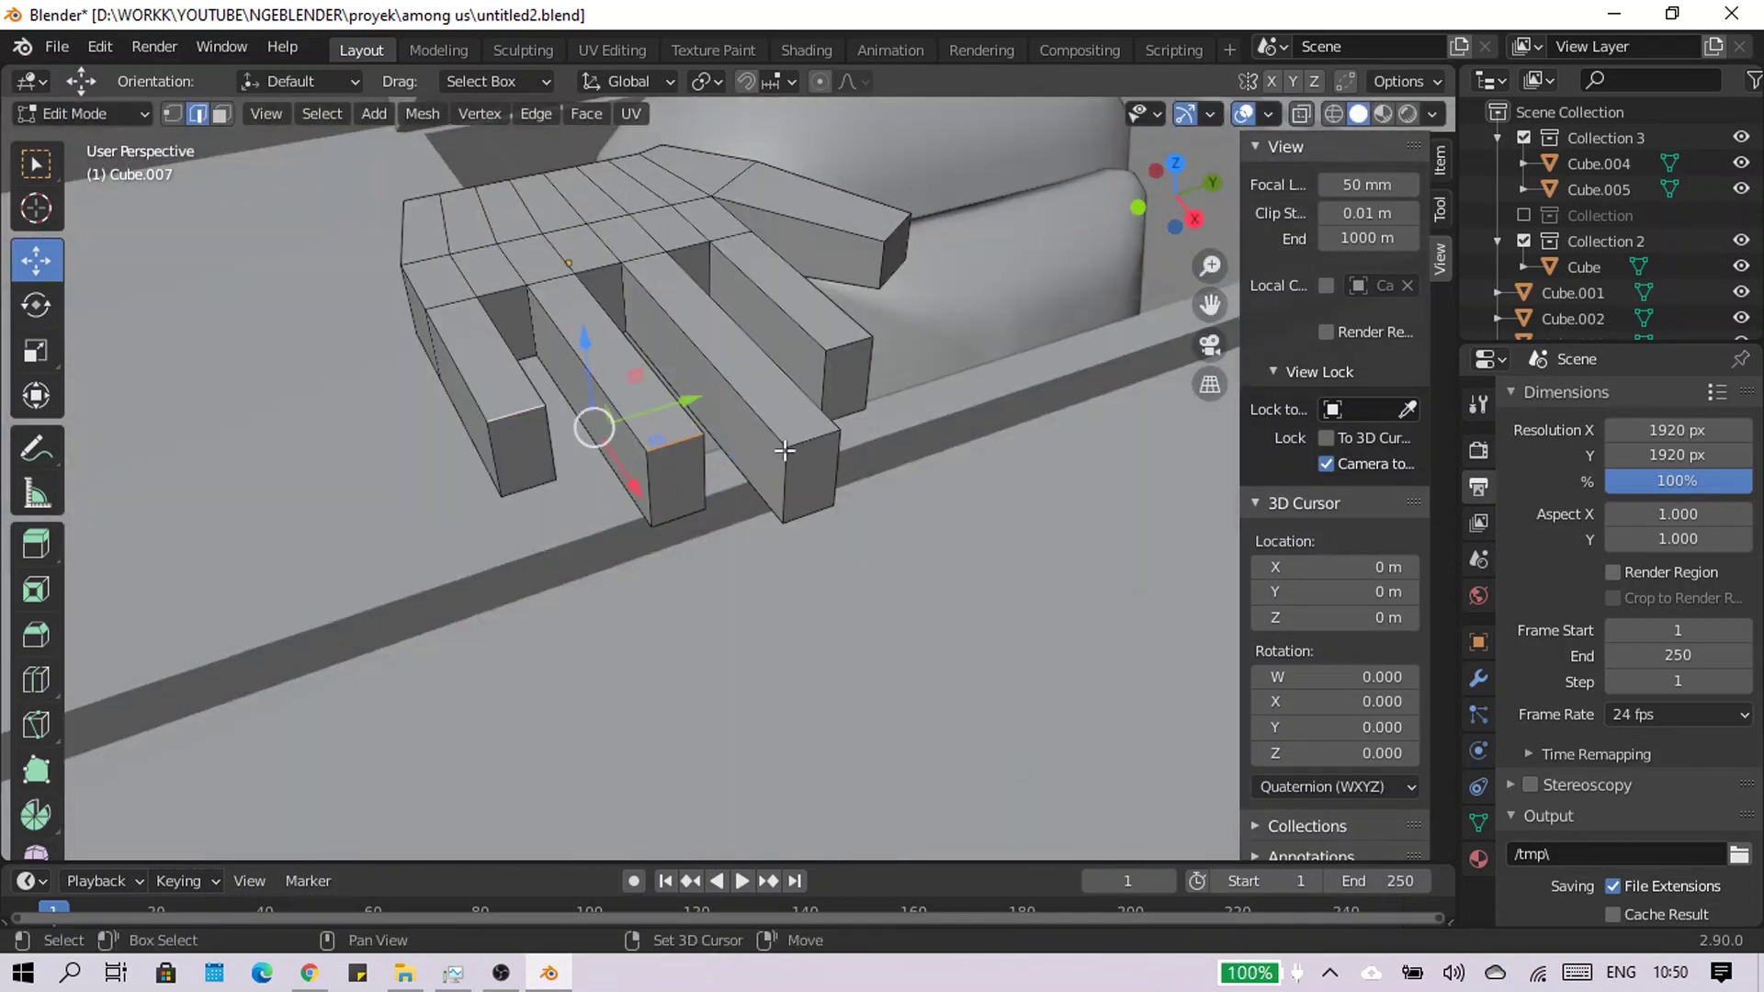
{"action": "middle_click_drag", "start_coordinate": [784, 449], "coordinate": [864, 341]}
Nudge a finger vertically along Z and return to Object Mode
{"action": "key", "text": "g"}
{"action": "key", "text": "z"}
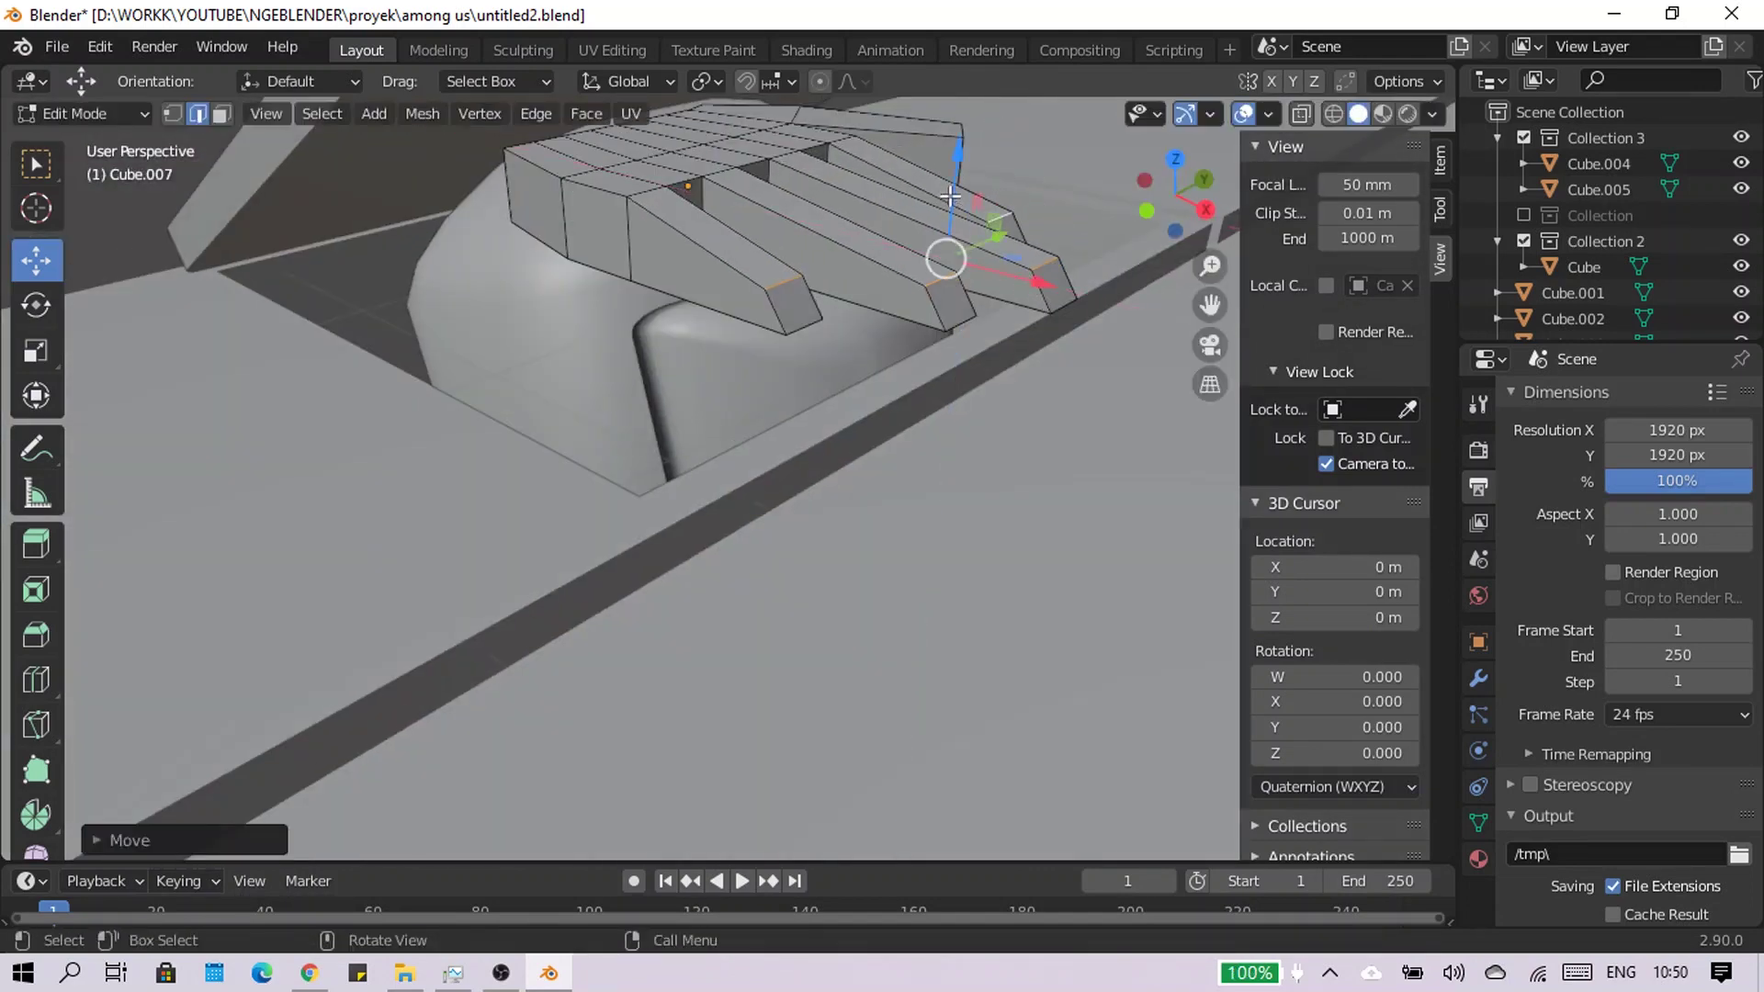
{"action": "mouse_move", "coordinate": [950, 195]}
{"action": "middle_mouse_down"}
{"action": "mouse_move", "coordinate": [680, 445]}
{"action": "mouse_move", "coordinate": [603, 284]}
{"action": "mouse_move", "coordinate": [827, 417]}
{"action": "mouse_move", "coordinate": [284, 140]}
{"action": "mouse_move", "coordinate": [724, 357]}
{"action": "middle_mouse_up"}
{"action": "key", "text": "3"}
{"action": "middle_click_drag", "start_coordinate": [932, 292], "coordinate": [818, 492]}
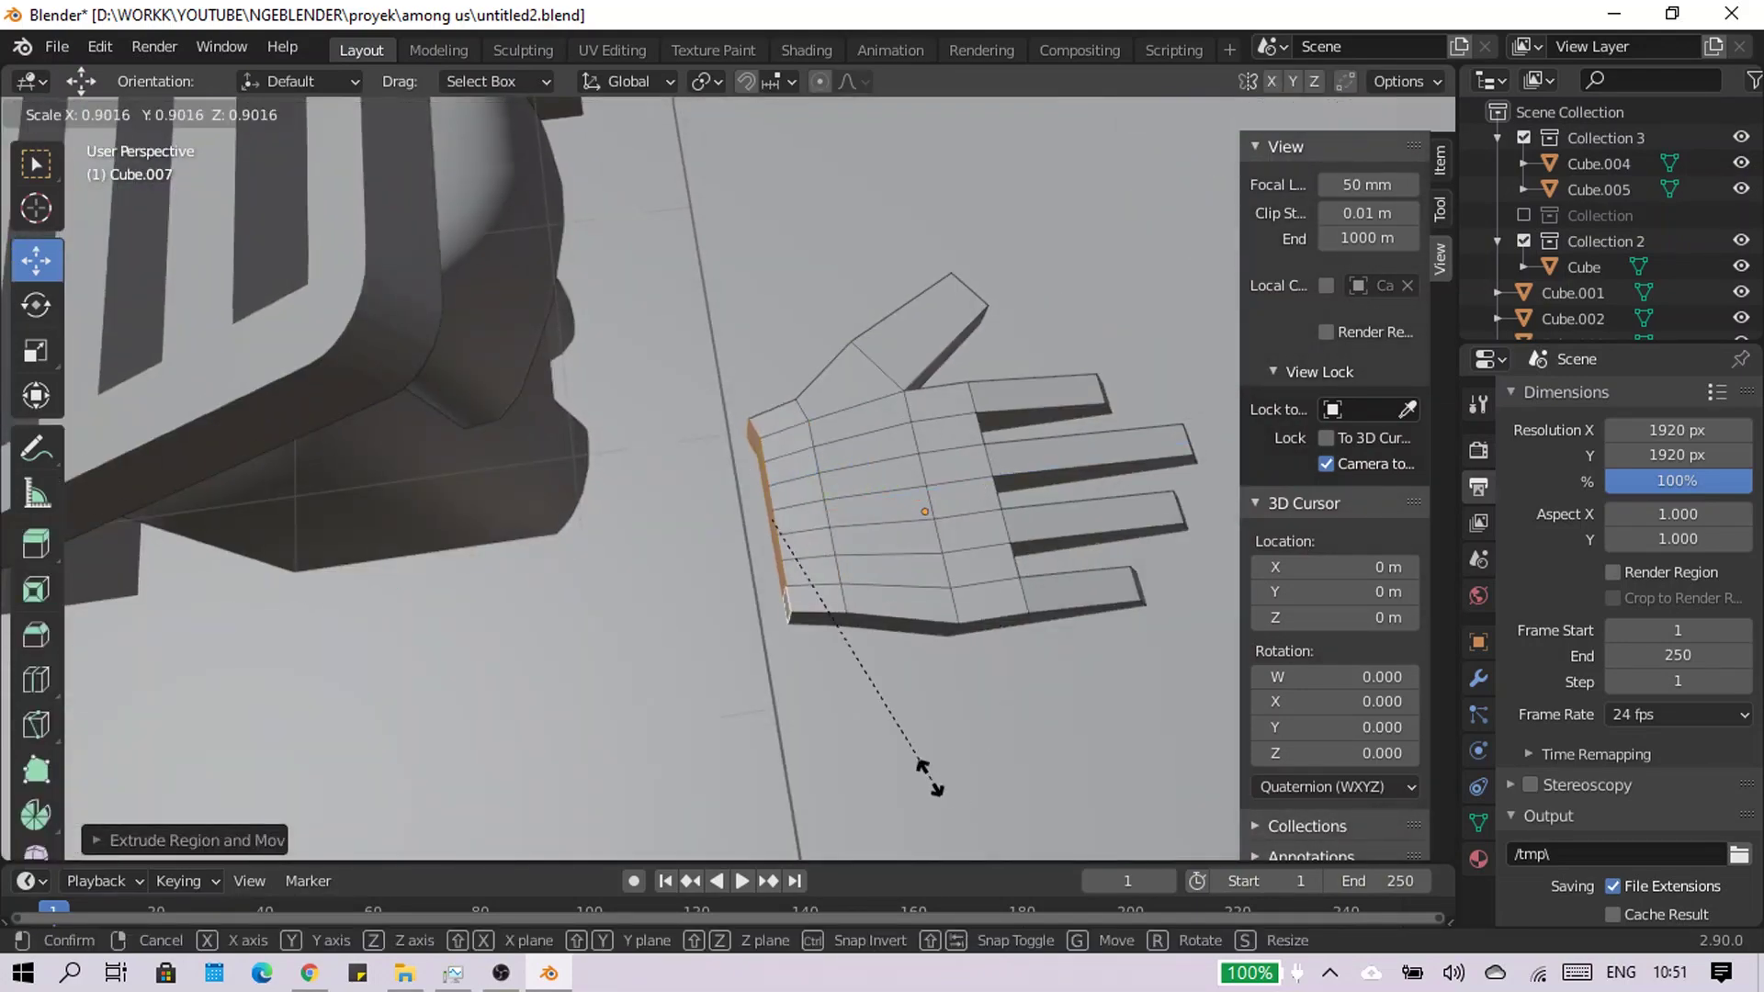
{"action": "mouse_move", "coordinate": [925, 768]}
{"action": "middle_mouse_down"}
{"action": "mouse_move", "coordinate": [917, 642]}
{"action": "mouse_move", "coordinate": [854, 596]}
{"action": "middle_mouse_up"}
{"action": "key", "text": "Tab"}
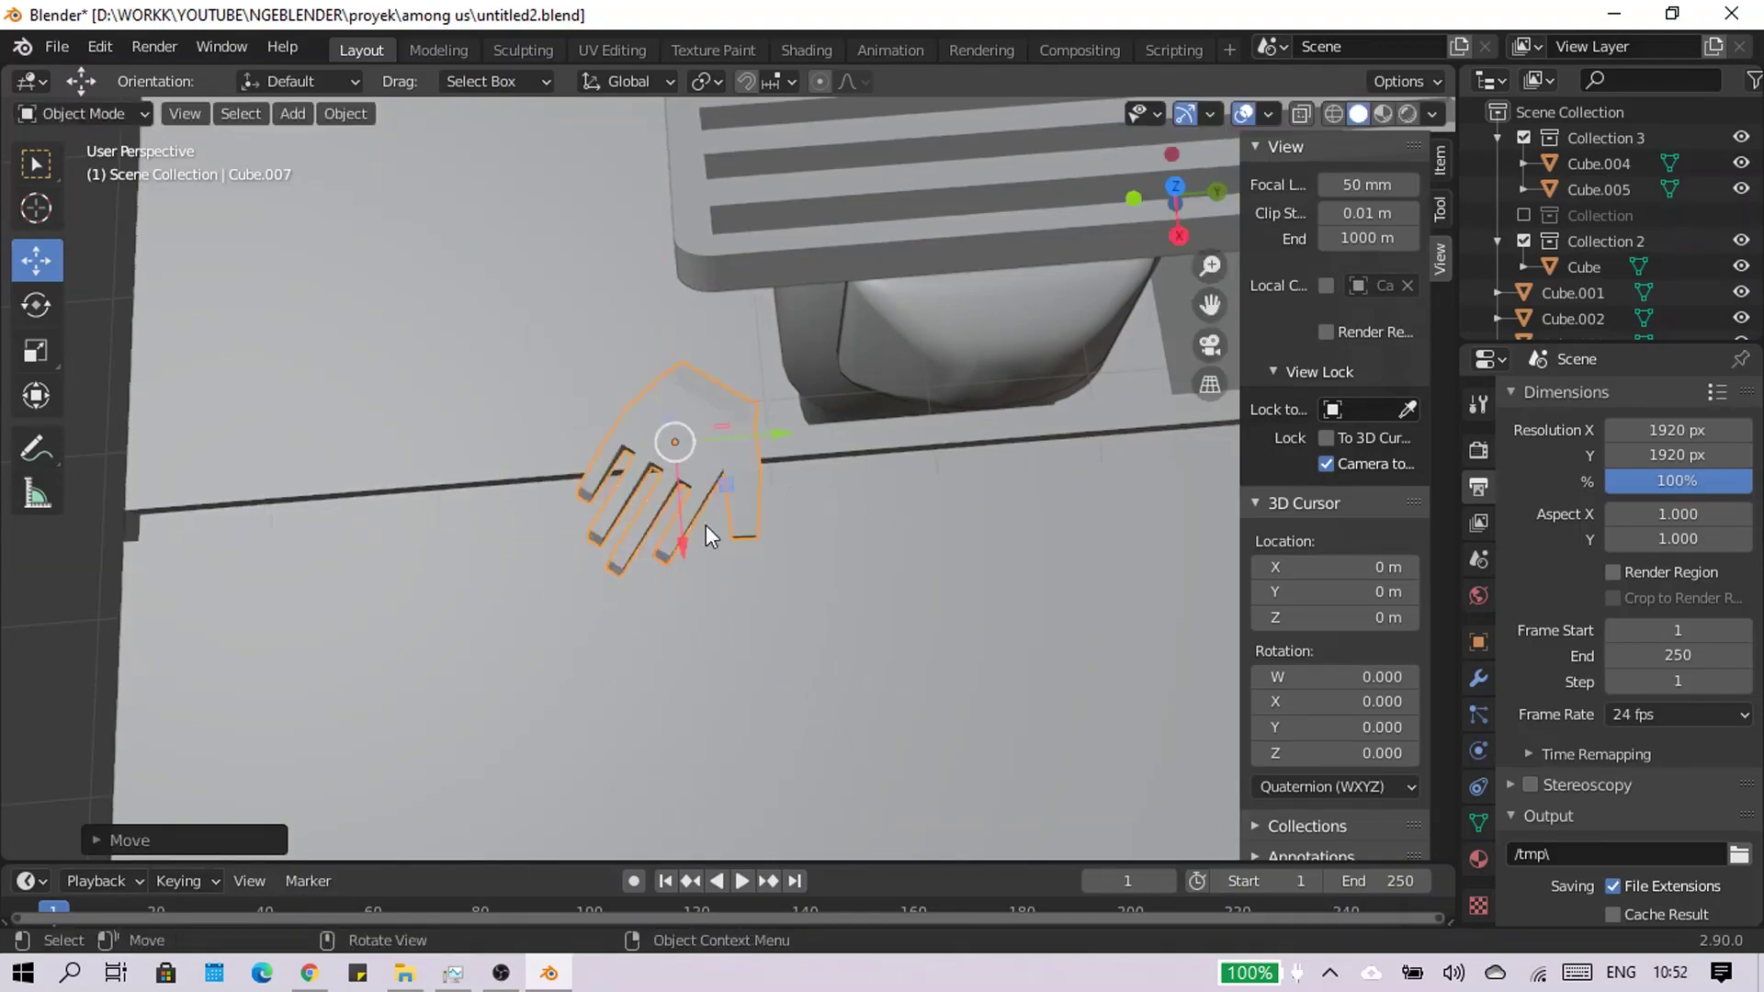
Scale the hand down and move it onto the vent's rim
{"action": "middle_click_drag", "start_coordinate": [711, 536], "coordinate": [803, 582]}
{"action": "key", "text": "s"}
{"action": "left_click", "coordinate": [630, 678]}
{"action": "scroll", "coordinate": [835, 560], "scroll_direction": "up", "scroll_amount": 3}
{"action": "key", "text": "g"}
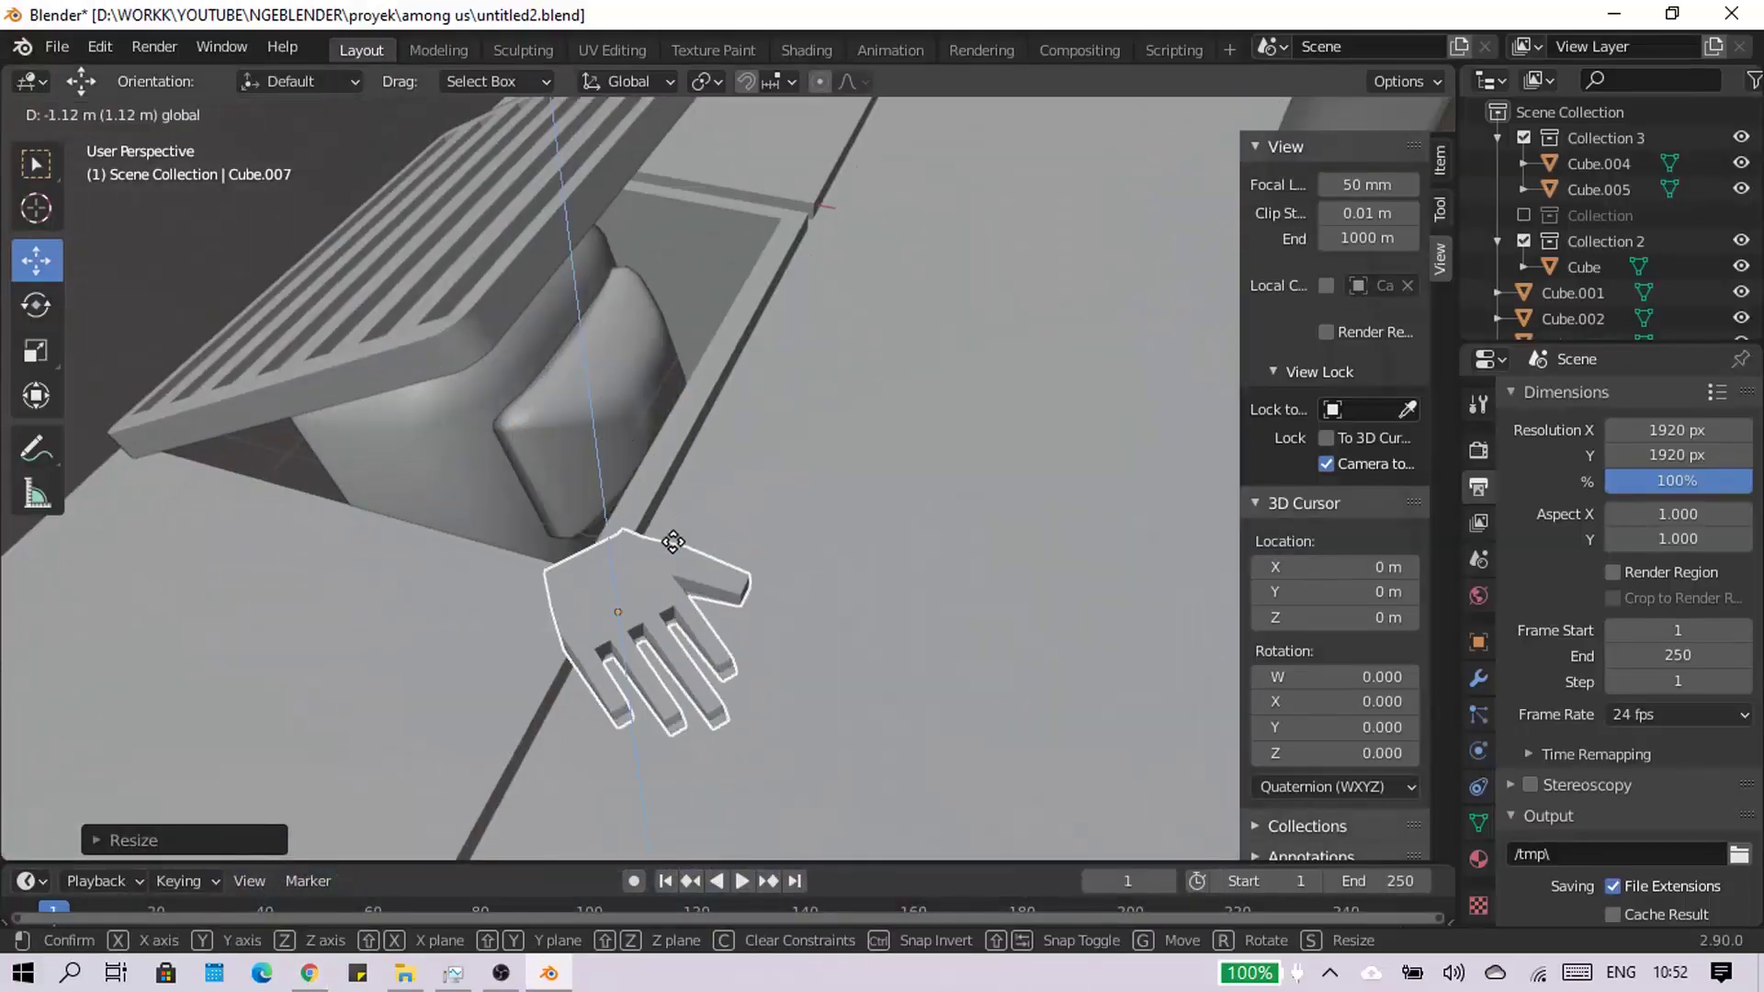
{"action": "left_click", "coordinate": [826, 234]}
{"action": "middle_click_drag", "start_coordinate": [826, 234], "coordinate": [669, 610]}
{"action": "key", "text": "g"}
{"action": "left_click", "coordinate": [708, 453]}
{"action": "mouse_move", "coordinate": [709, 453]}
{"action": "middle_mouse_down"}
{"action": "mouse_move", "coordinate": [755, 384]}
{"action": "mouse_move", "coordinate": [661, 468]}
{"action": "middle_mouse_up"}
{"action": "key", "text": "g"}
{"action": "left_click", "coordinate": [755, 384]}
Extrude a strip of the hand's underside faces down over the vent edge
{"action": "key", "text": "Tab"}
{"action": "left_click", "coordinate": [619, 347], "text": "ctrl"}
{"action": "middle_click_drag", "start_coordinate": [618, 347], "coordinate": [708, 396]}
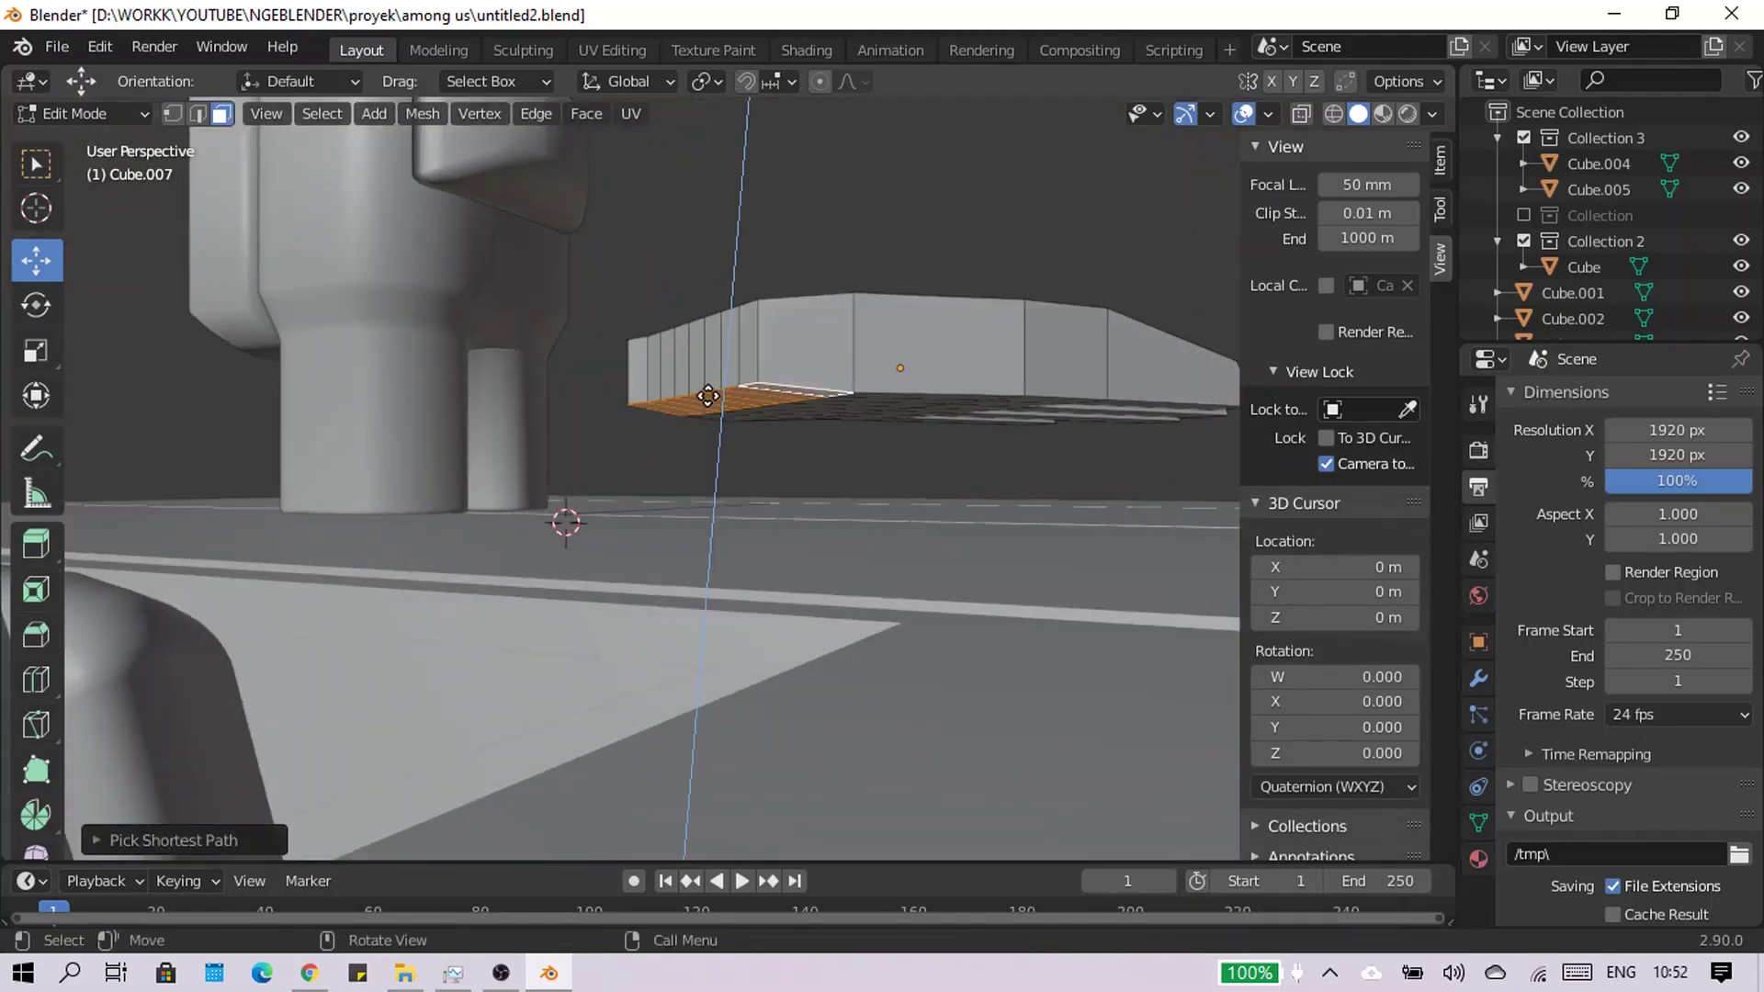
{"action": "left_click", "coordinate": [751, 828]}
{"action": "middle_click_drag", "start_coordinate": [751, 828], "coordinate": [345, 188]}
{"action": "key", "text": "Tab"}
Check the hand's fit around the vent and save the file
{"action": "mouse_move", "coordinate": [730, 371]}
{"action": "middle_mouse_down"}
{"action": "mouse_move", "coordinate": [1008, 677]}
{"action": "mouse_move", "coordinate": [736, 642]}
{"action": "middle_mouse_up"}
{"action": "key", "text": "r"}
{"action": "key", "text": "Escape"}
{"action": "middle_click_drag", "start_coordinate": [939, 510], "coordinate": [355, 504]}
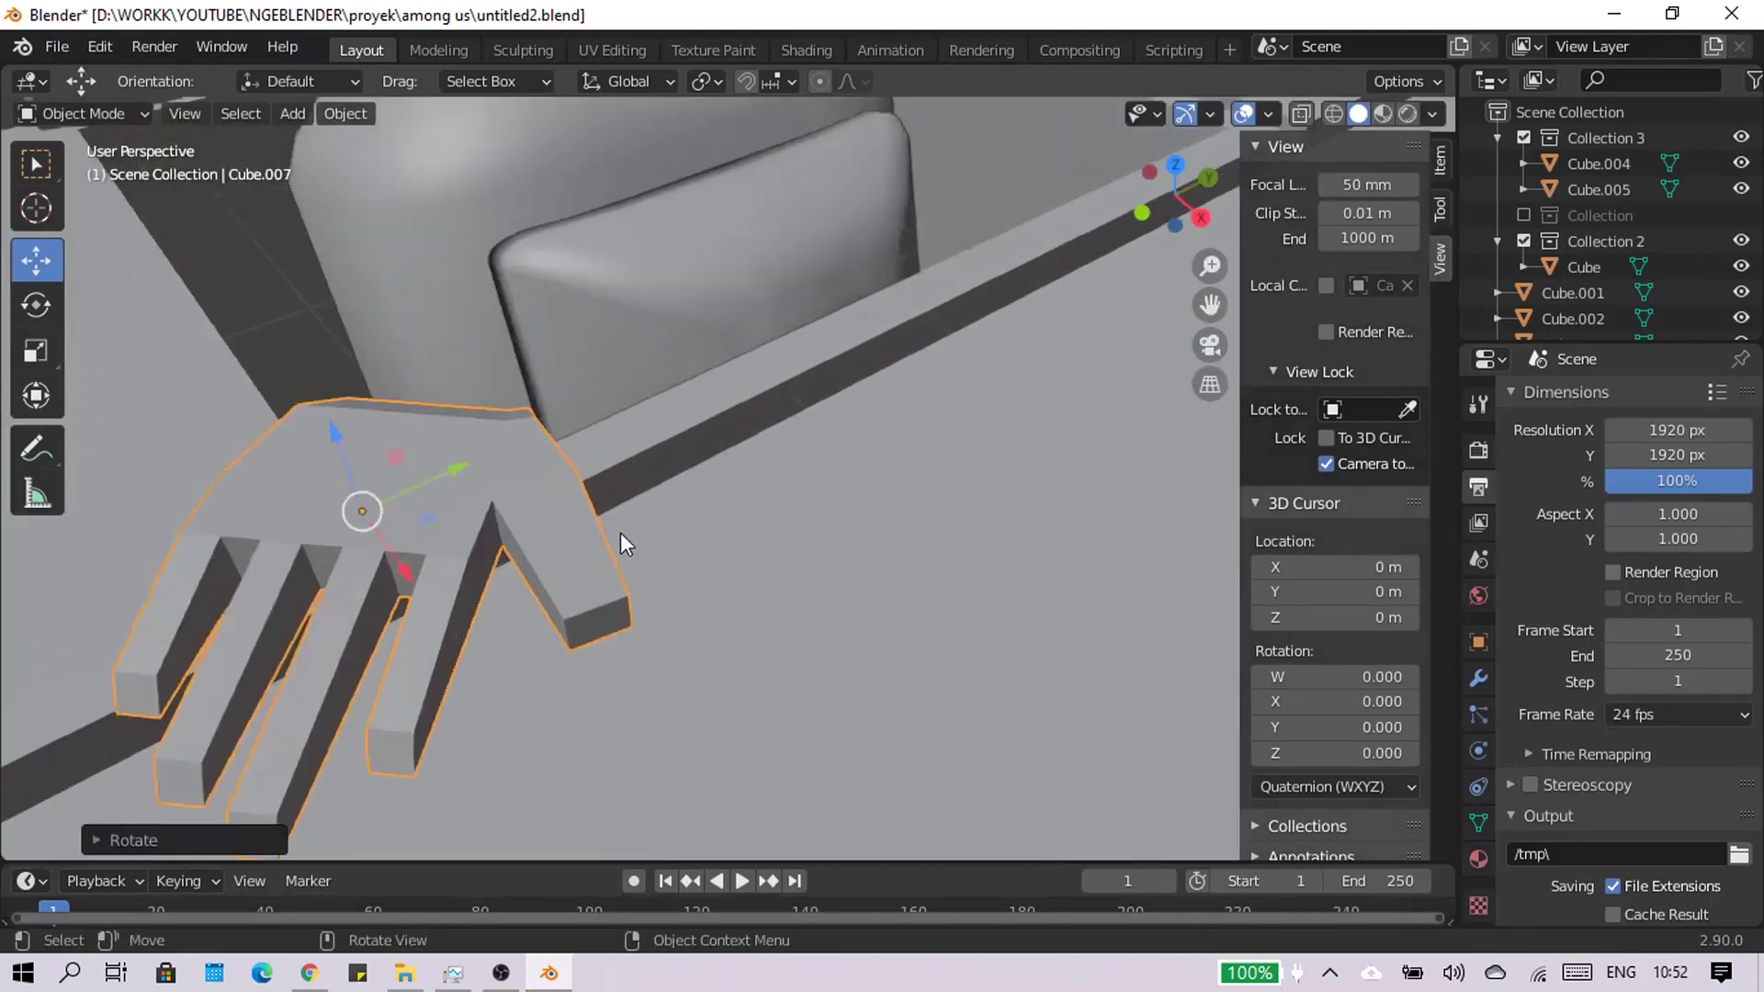
{"action": "key", "text": "Tab"}
{"action": "key", "text": "Tab"}
{"action": "key", "text": "Tab"}
{"action": "scroll", "coordinate": [674, 481], "scroll_direction": "down", "scroll_amount": 2}
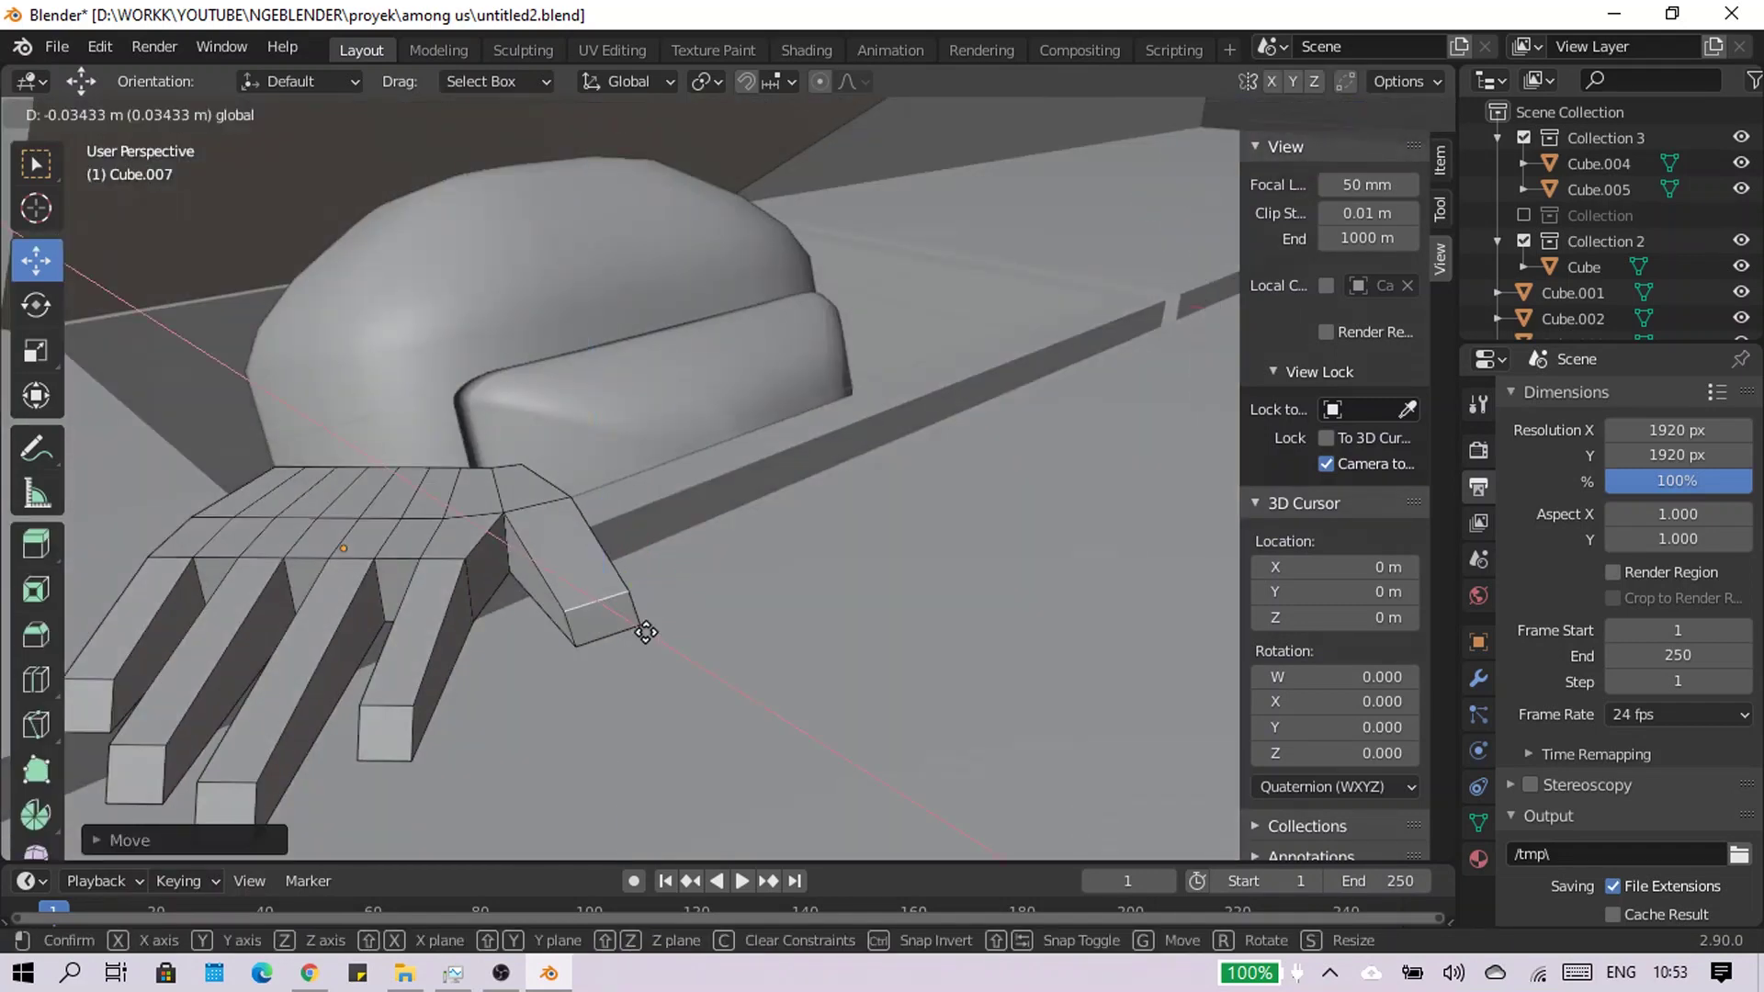
{"action": "key", "text": "Tab"}
{"action": "mouse_move", "coordinate": [674, 482]}
{"action": "middle_mouse_down"}
{"action": "mouse_move", "coordinate": [460, 669]}
{"action": "mouse_move", "coordinate": [436, 459]}
{"action": "middle_mouse_up"}
{"action": "key", "text": "ctrl+s"}
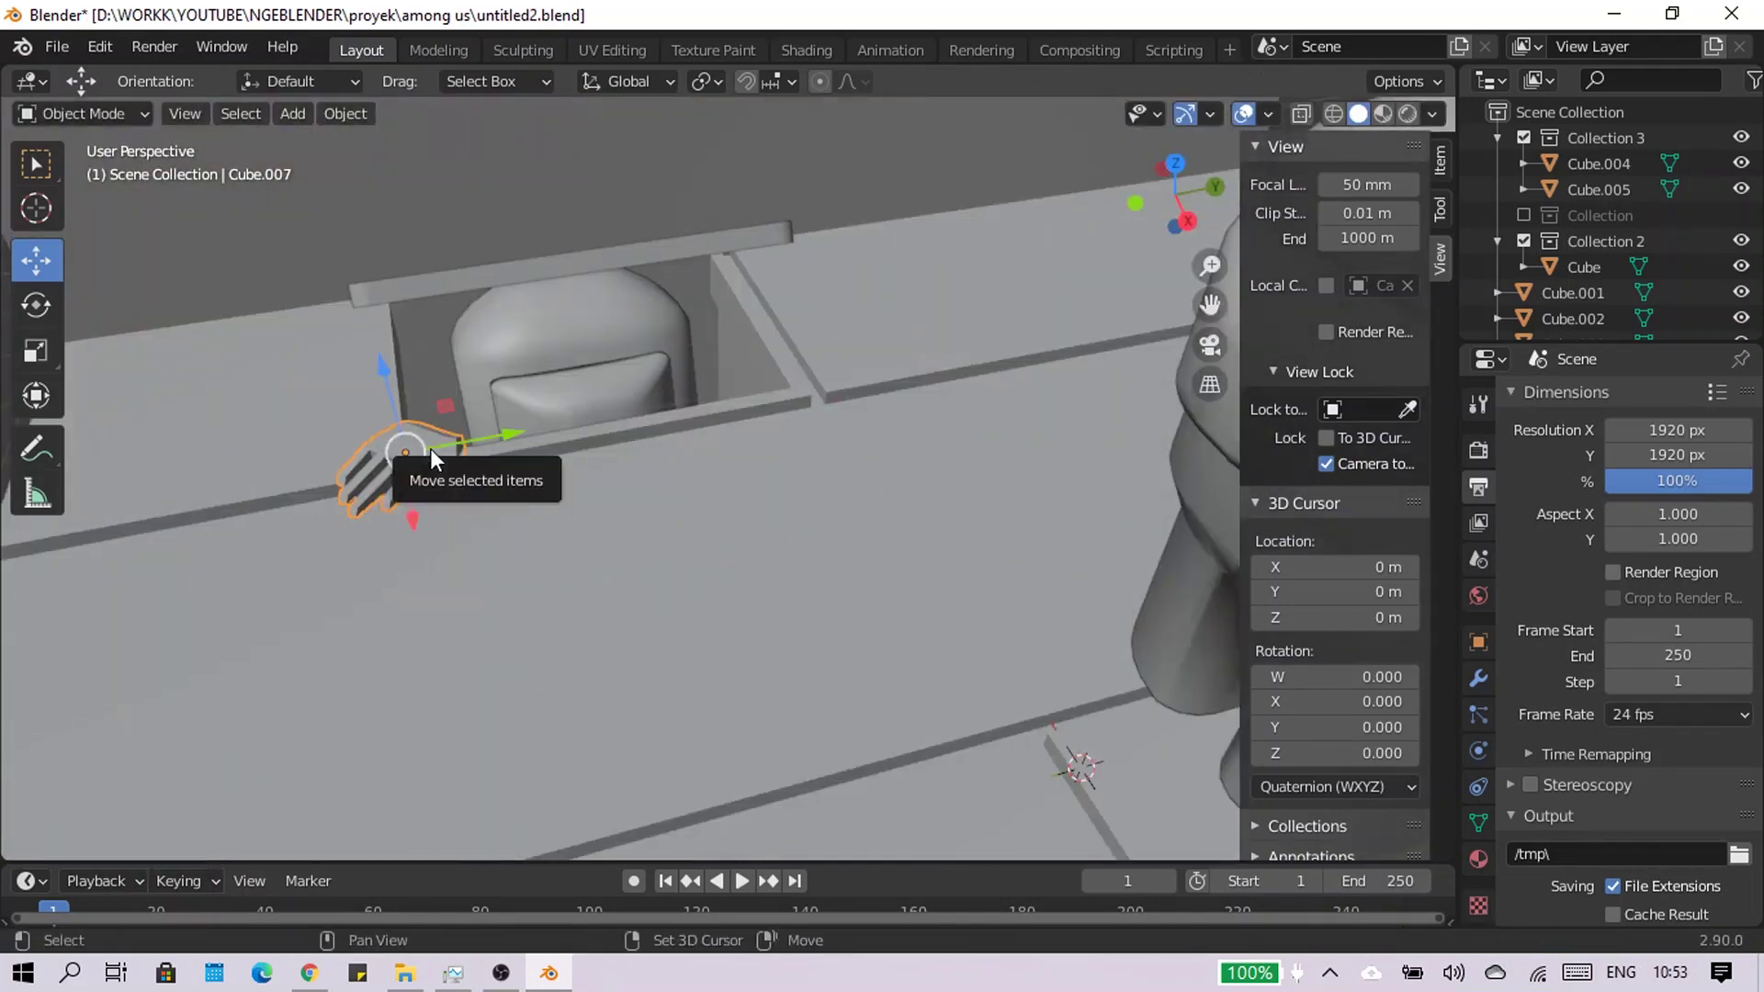
Mirror the copied hand and try rotating it around Z to face the vent
{"action": "right_click", "coordinate": [799, 432]}
{"action": "left_click", "coordinate": [910, 405]}
{"action": "middle_click_drag", "start_coordinate": [909, 404], "coordinate": [698, 643]}
{"action": "key", "text": "r"}
{"action": "key", "text": "z"}
{"action": "left_click", "coordinate": [1142, 212]}
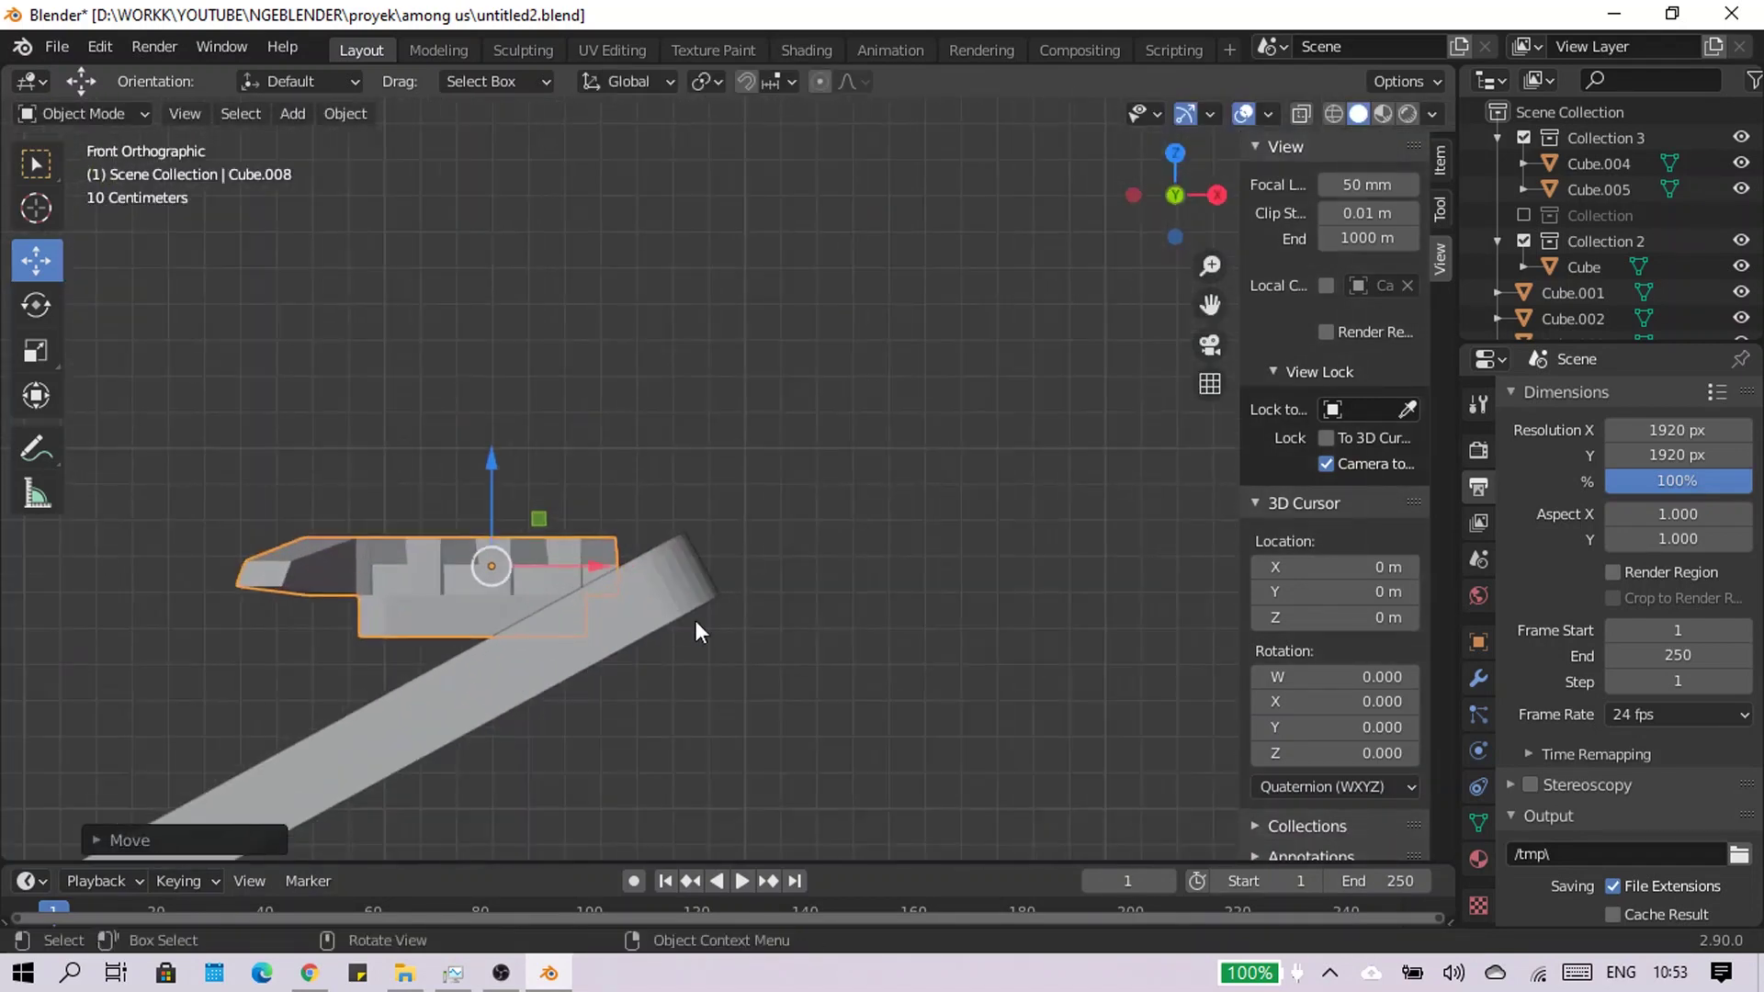
{"action": "key", "text": "r"}
{"action": "mouse_move", "coordinate": [1142, 213]}
{"action": "middle_mouse_down"}
{"action": "mouse_move", "coordinate": [1010, 526]}
{"action": "mouse_move", "coordinate": [649, 504]}
{"action": "mouse_move", "coordinate": [671, 496]}
{"action": "middle_mouse_up"}
{"action": "key", "text": "Escape"}
{"action": "key", "text": "r"}
{"action": "key", "text": "z"}
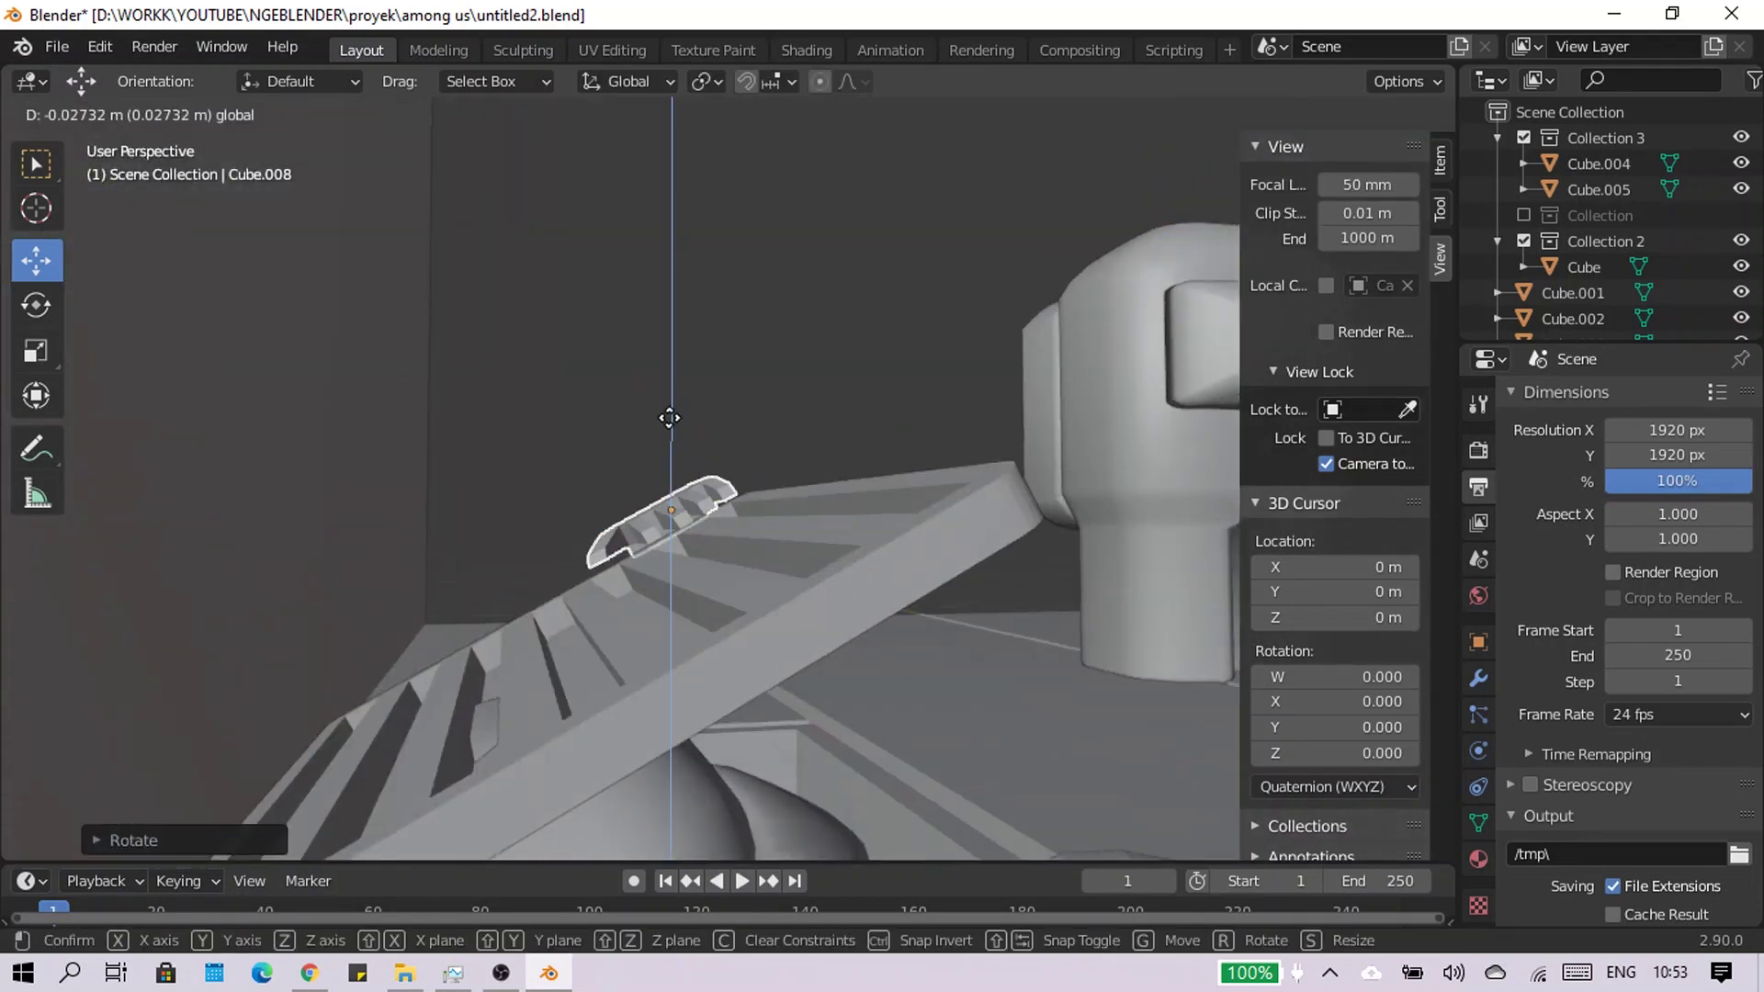
{"action": "key", "text": "Escape"}
{"action": "middle_click_drag", "start_coordinate": [693, 598], "coordinate": [497, 575]}
{"action": "key", "text": "KP_Decimal"}
Bend the second hand's thumb face down along Z, then view through the camera
{"action": "key", "text": "Tab"}
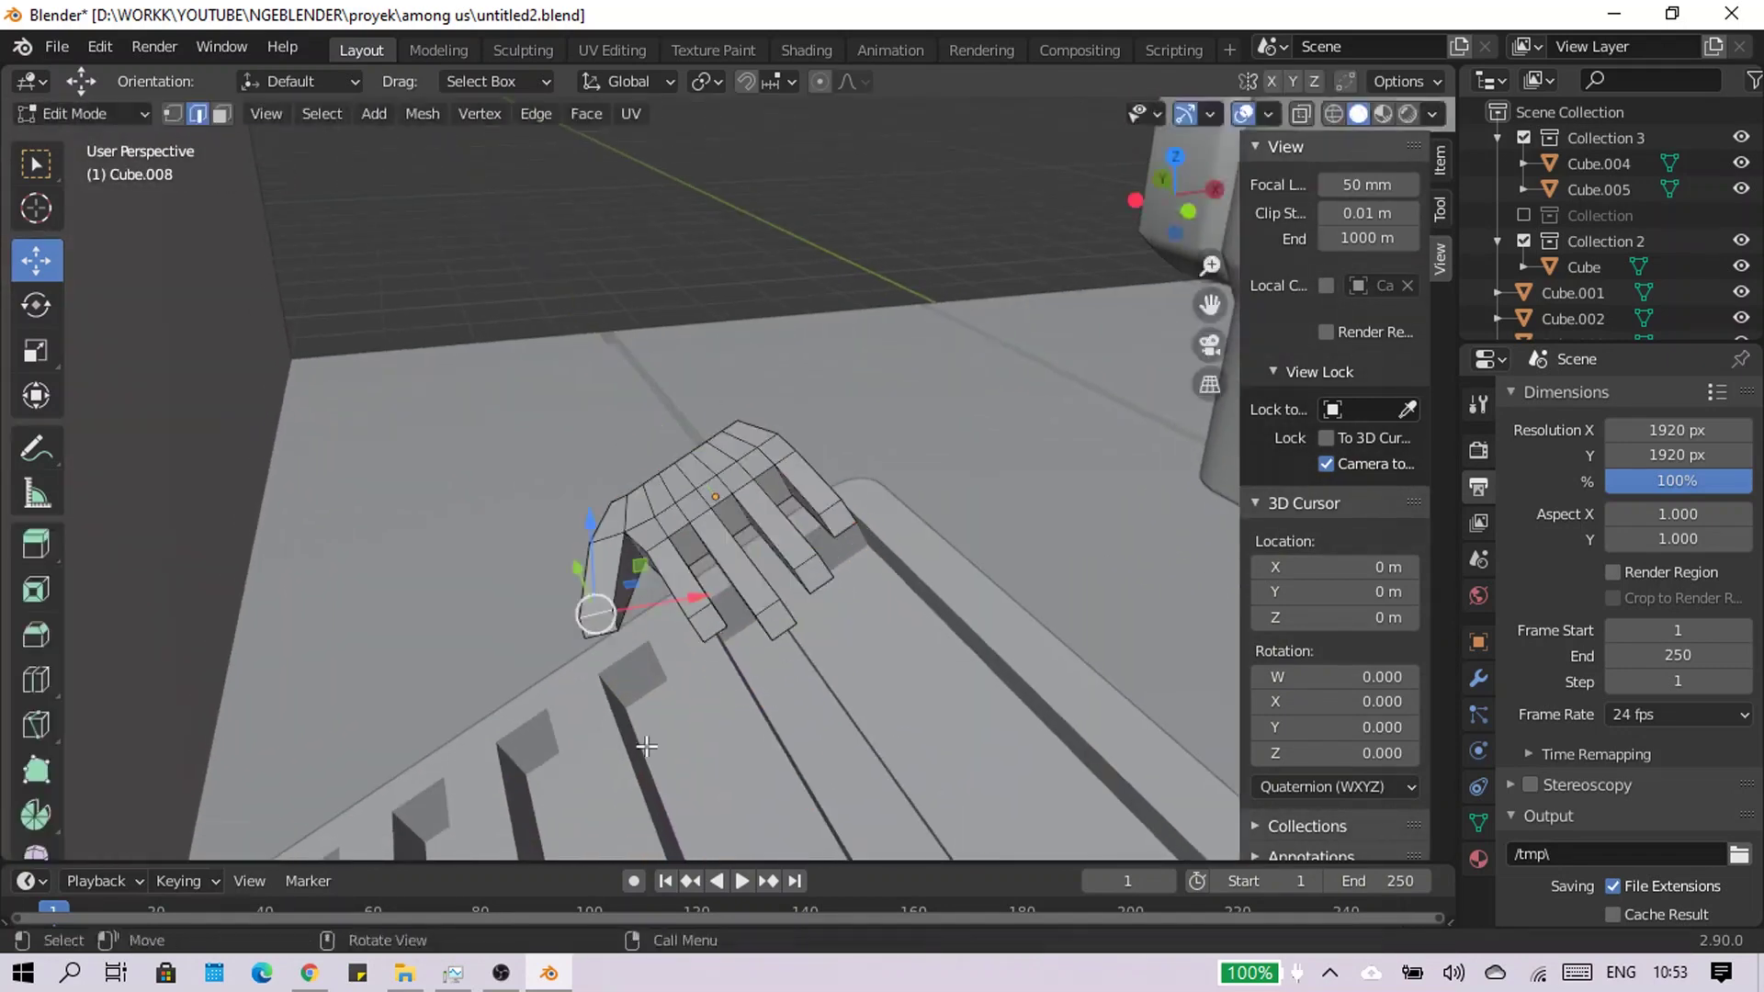
{"action": "middle_click_drag", "start_coordinate": [597, 716], "coordinate": [726, 691]}
{"action": "left_click", "coordinate": [681, 828]}
{"action": "middle_click_drag", "start_coordinate": [681, 828], "coordinate": [770, 726]}
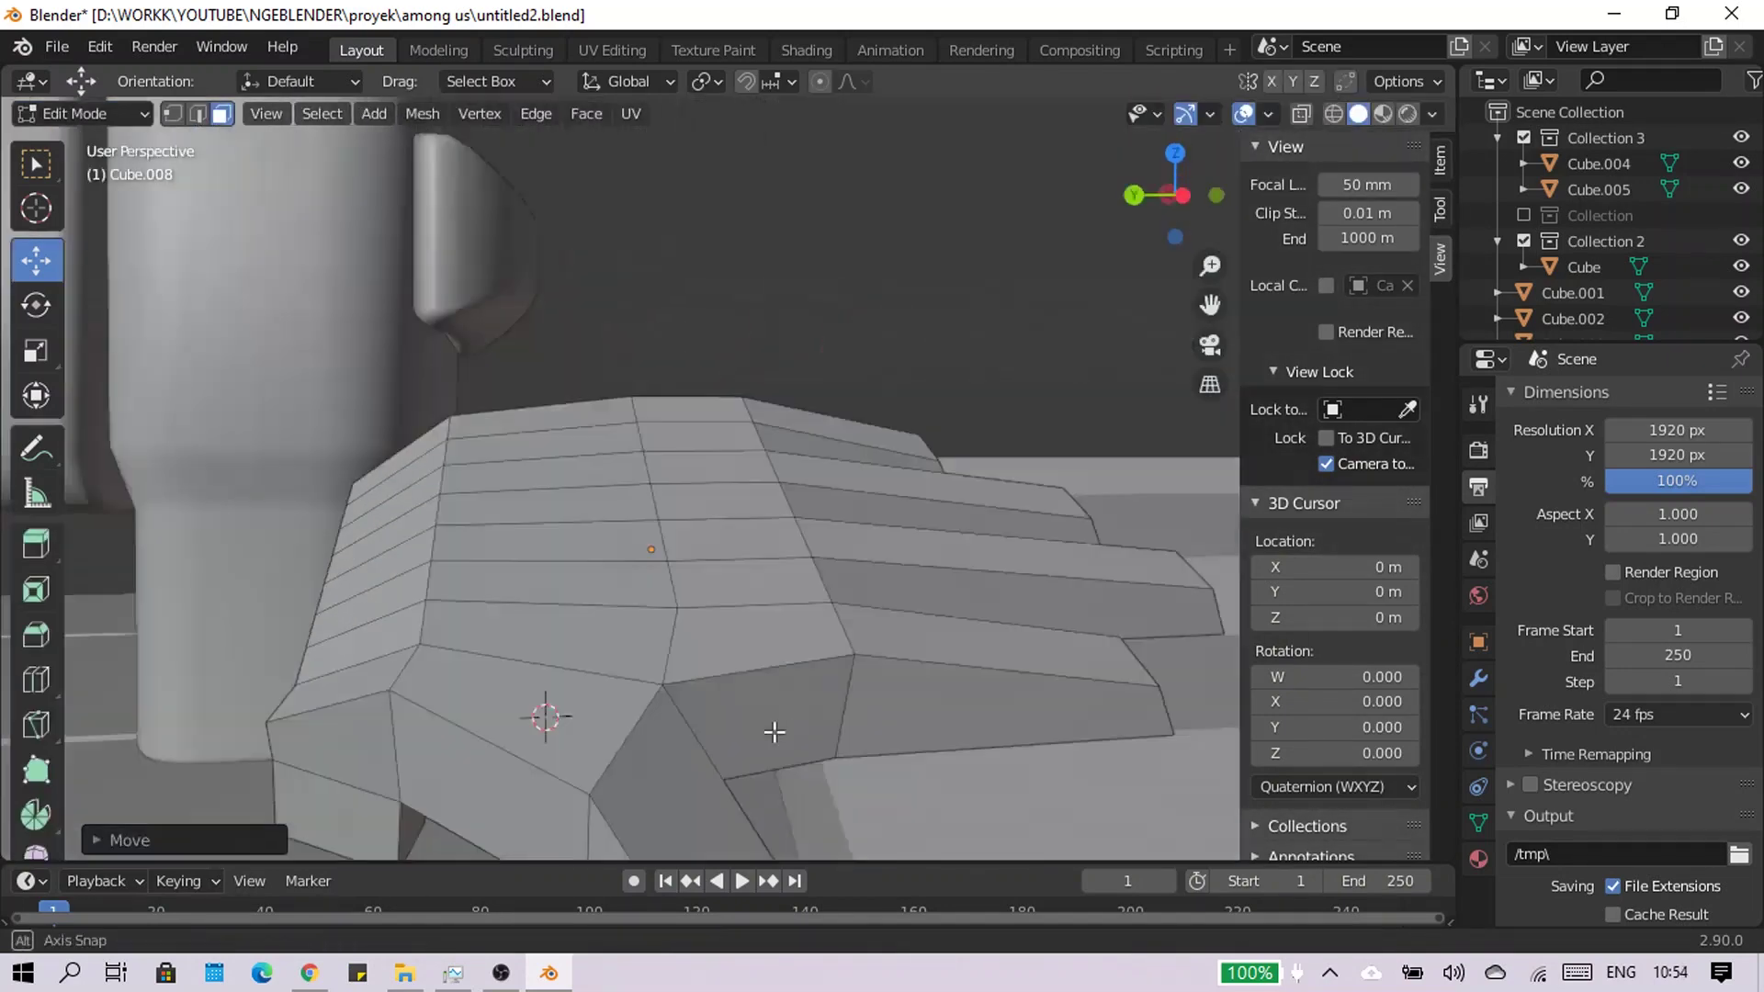
{"action": "scroll", "coordinate": [360, 240], "scroll_direction": "down", "scroll_amount": 5}
{"action": "mouse_move", "coordinate": [649, 453]}
{"action": "middle_mouse_down"}
{"action": "mouse_move", "coordinate": [737, 765]}
{"action": "mouse_move", "coordinate": [726, 733]}
{"action": "mouse_move", "coordinate": [984, 610]}
{"action": "mouse_move", "coordinate": [748, 445]}
{"action": "middle_mouse_up"}
{"action": "key", "text": "g"}
{"action": "key", "text": "z"}
{"action": "key", "text": "z"}
{"action": "left_click", "coordinate": [761, 749]}
{"action": "key", "text": "Tab"}
{"action": "scroll", "coordinate": [748, 551], "scroll_direction": "down", "scroll_amount": 5}
{"action": "key", "text": "KP_0"}
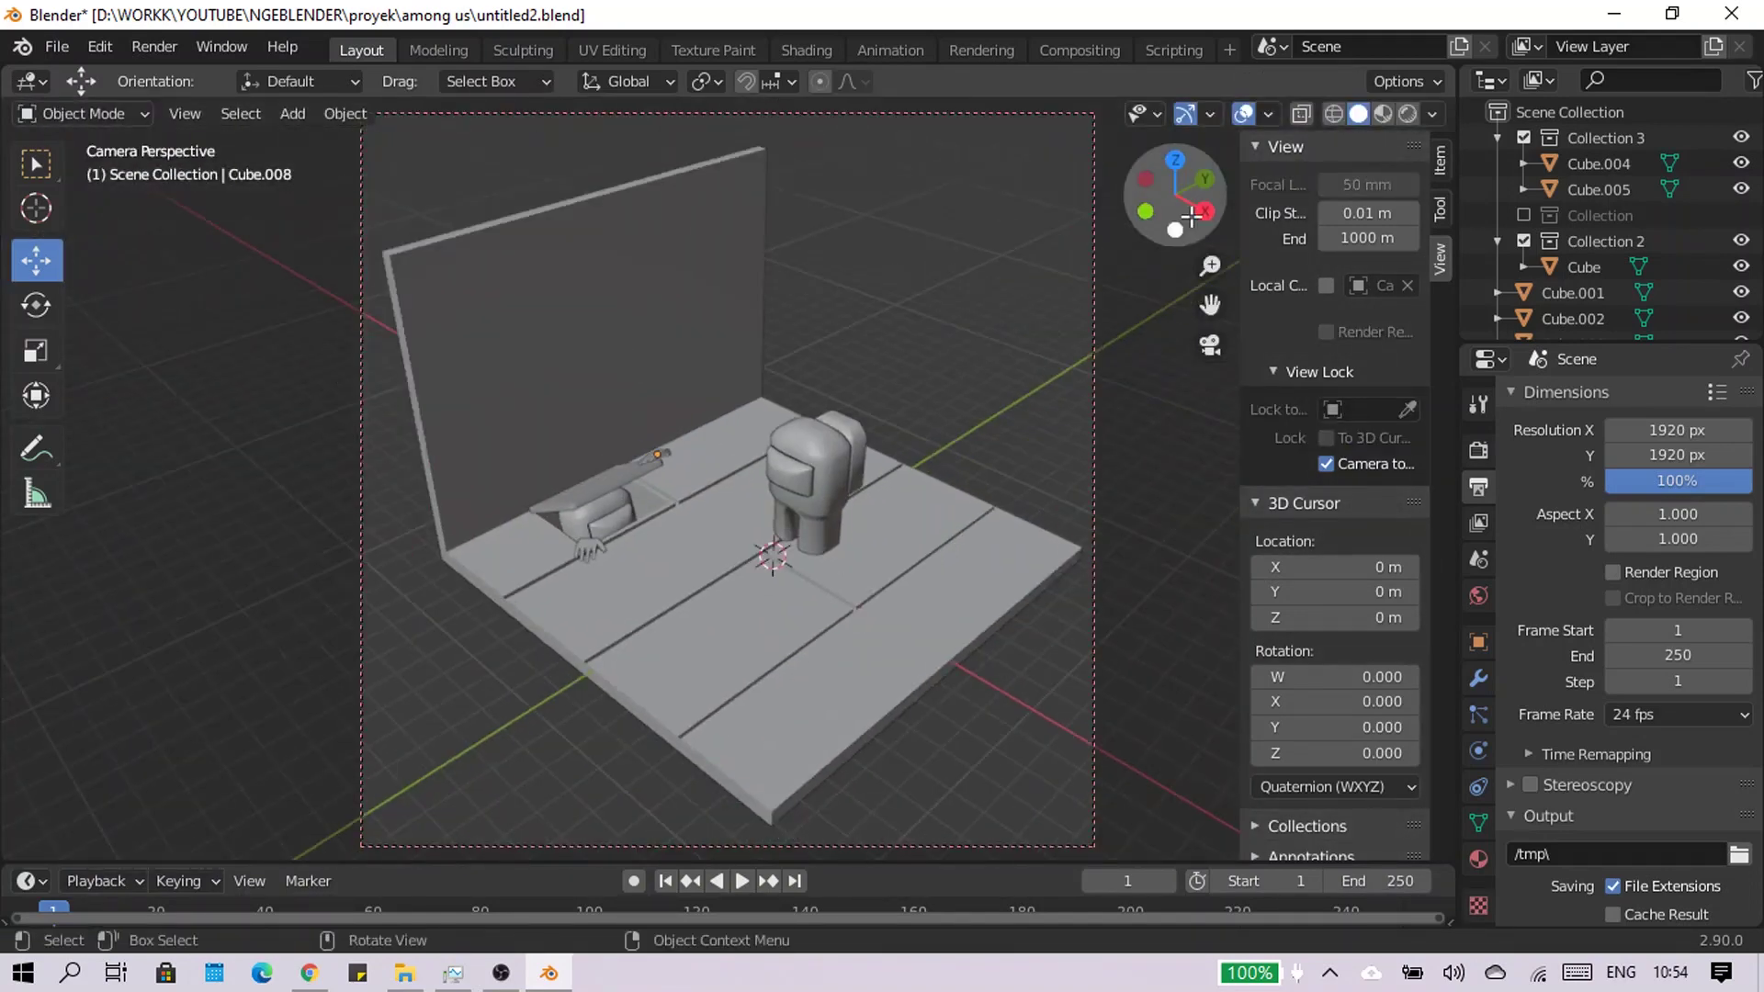
Save the file and toggle the camera view to inspect the scene
{"action": "middle_click_drag", "start_coordinate": [1309, 136], "coordinate": [638, 327]}
{"action": "scroll", "coordinate": [1000, 327], "scroll_direction": "down", "scroll_amount": 4}
{"action": "key", "text": "ctrl+s"}
{"action": "scroll", "coordinate": [1001, 327], "scroll_direction": "down", "scroll_amount": 3}
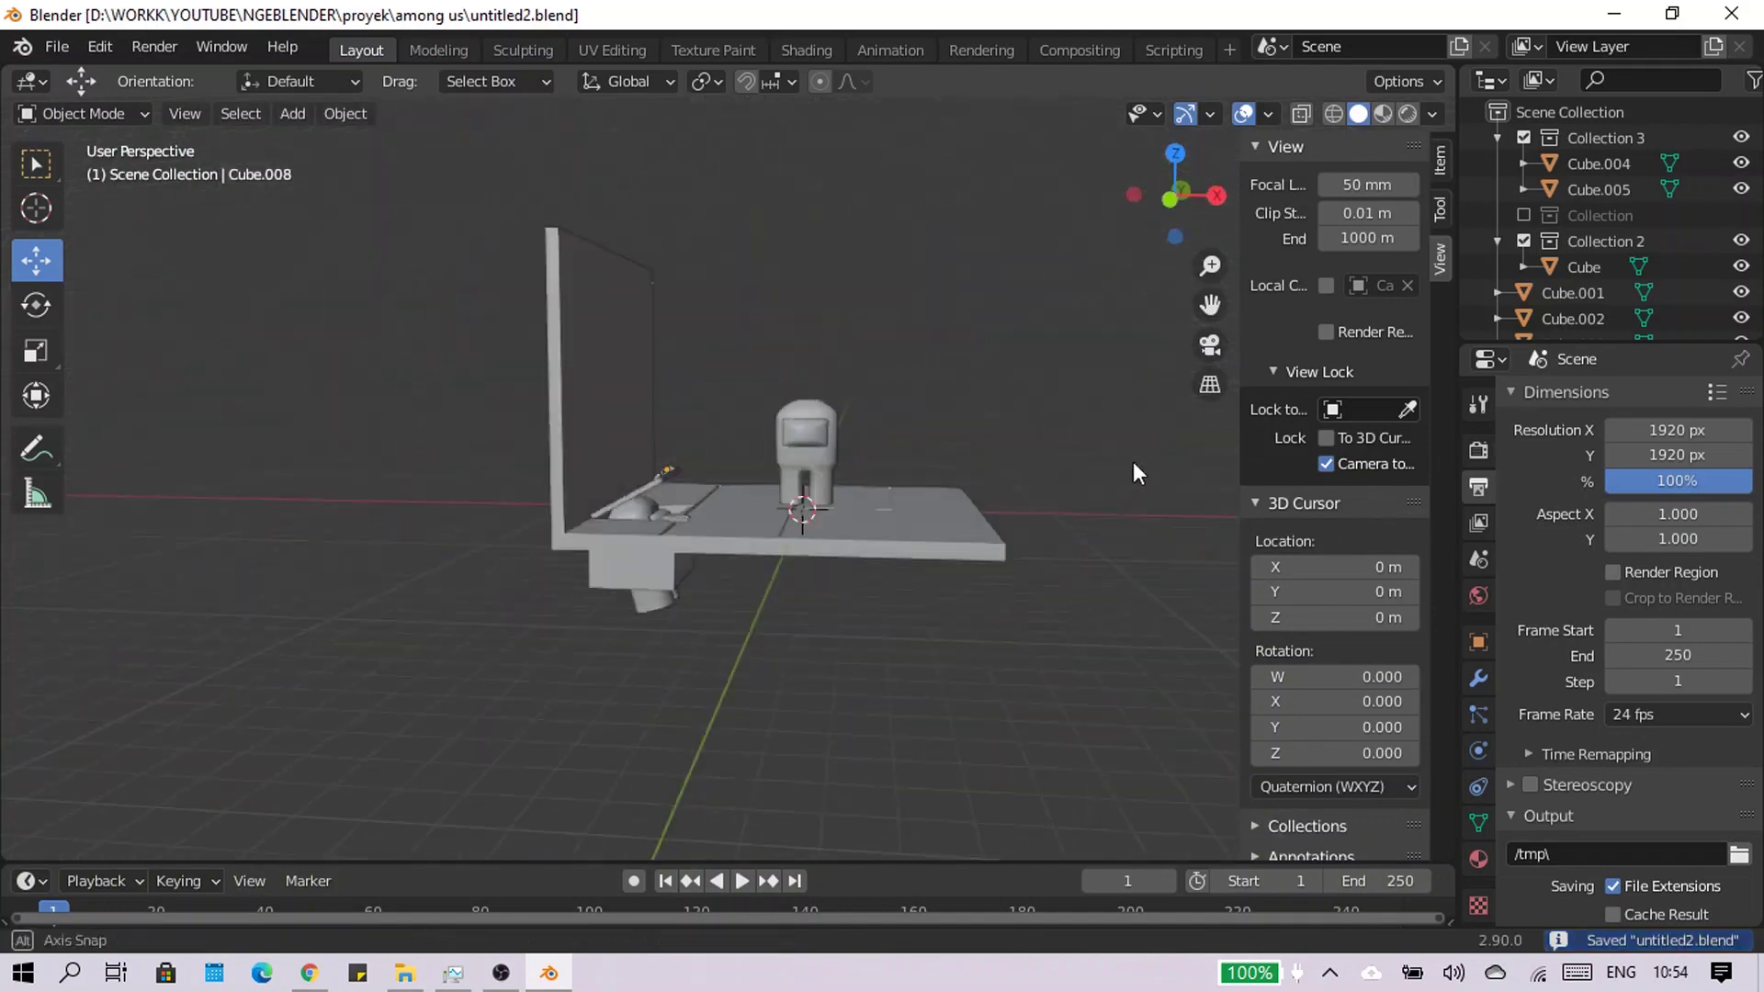
{"action": "middle_click_drag", "start_coordinate": [1000, 328], "coordinate": [1219, 336]}
{"action": "left_click", "coordinate": [1210, 344]}
{"action": "key", "text": "KP_0"}
{"action": "scroll", "coordinate": [981, 386], "scroll_direction": "down", "scroll_amount": 5}
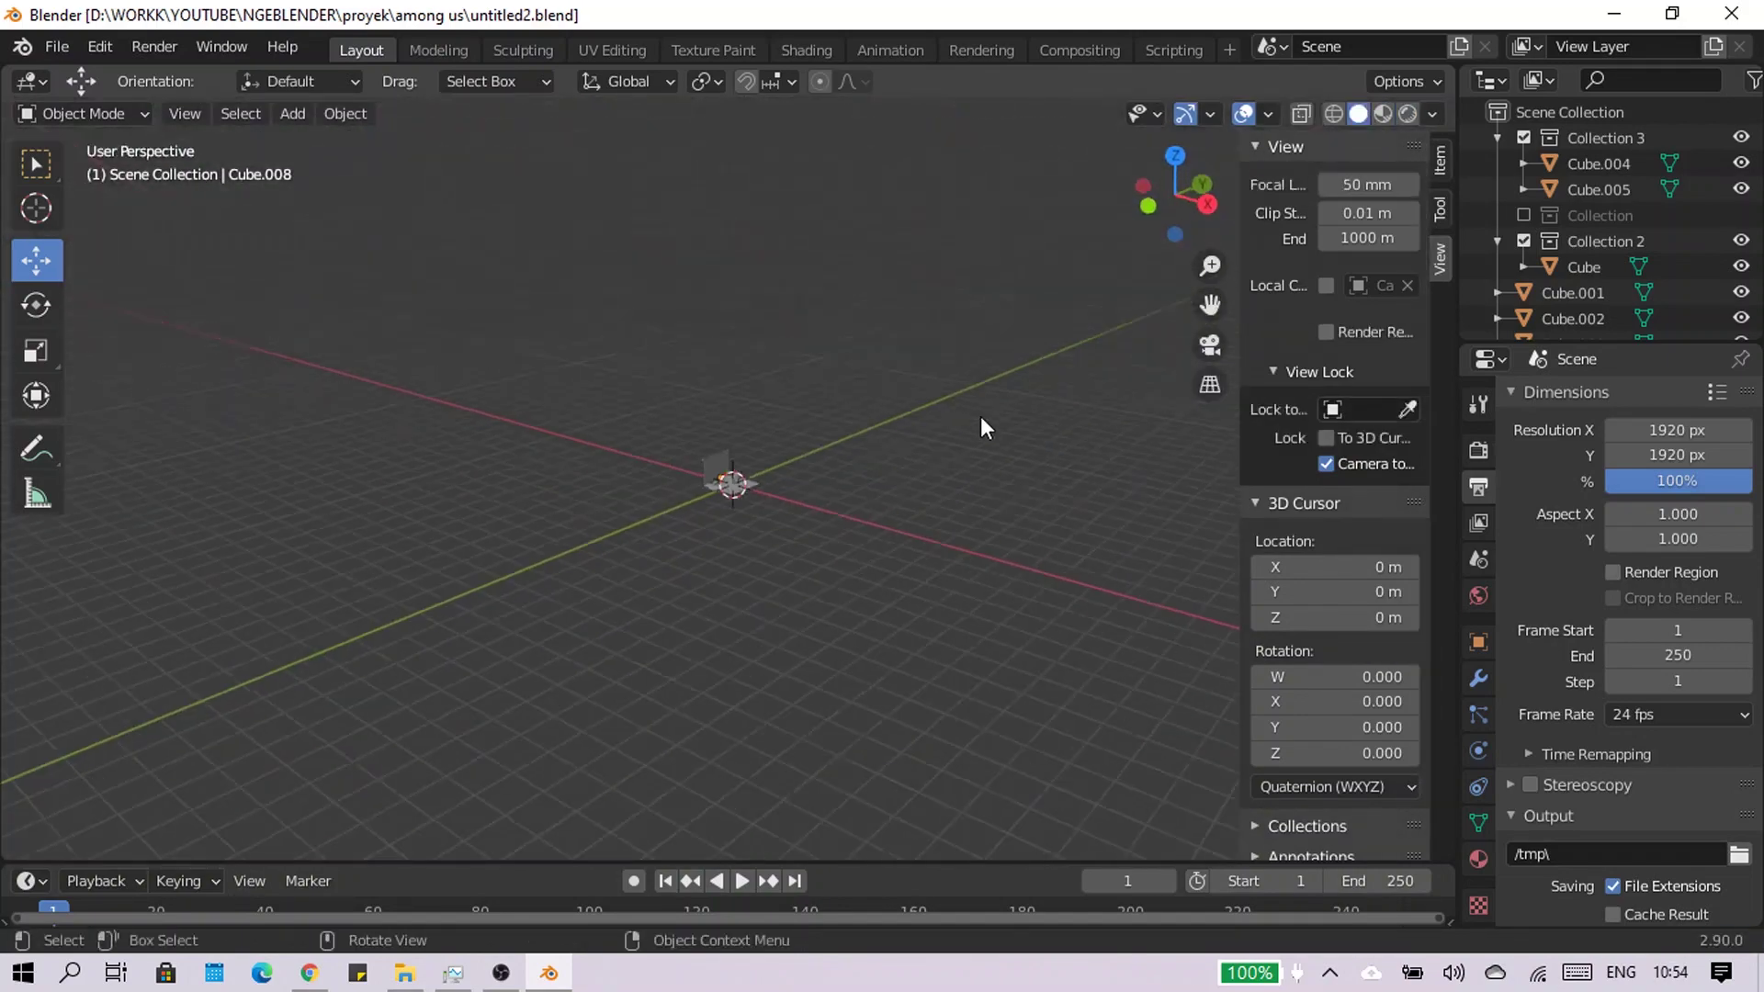
{"action": "scroll", "coordinate": [1521, 107], "scroll_direction": "up", "scroll_amount": 3}
Raise the light over a floor corner and duplicate it to the other corners
{"action": "left_click", "coordinate": [1584, 213]}
{"action": "key", "text": "KP_Decimal"}
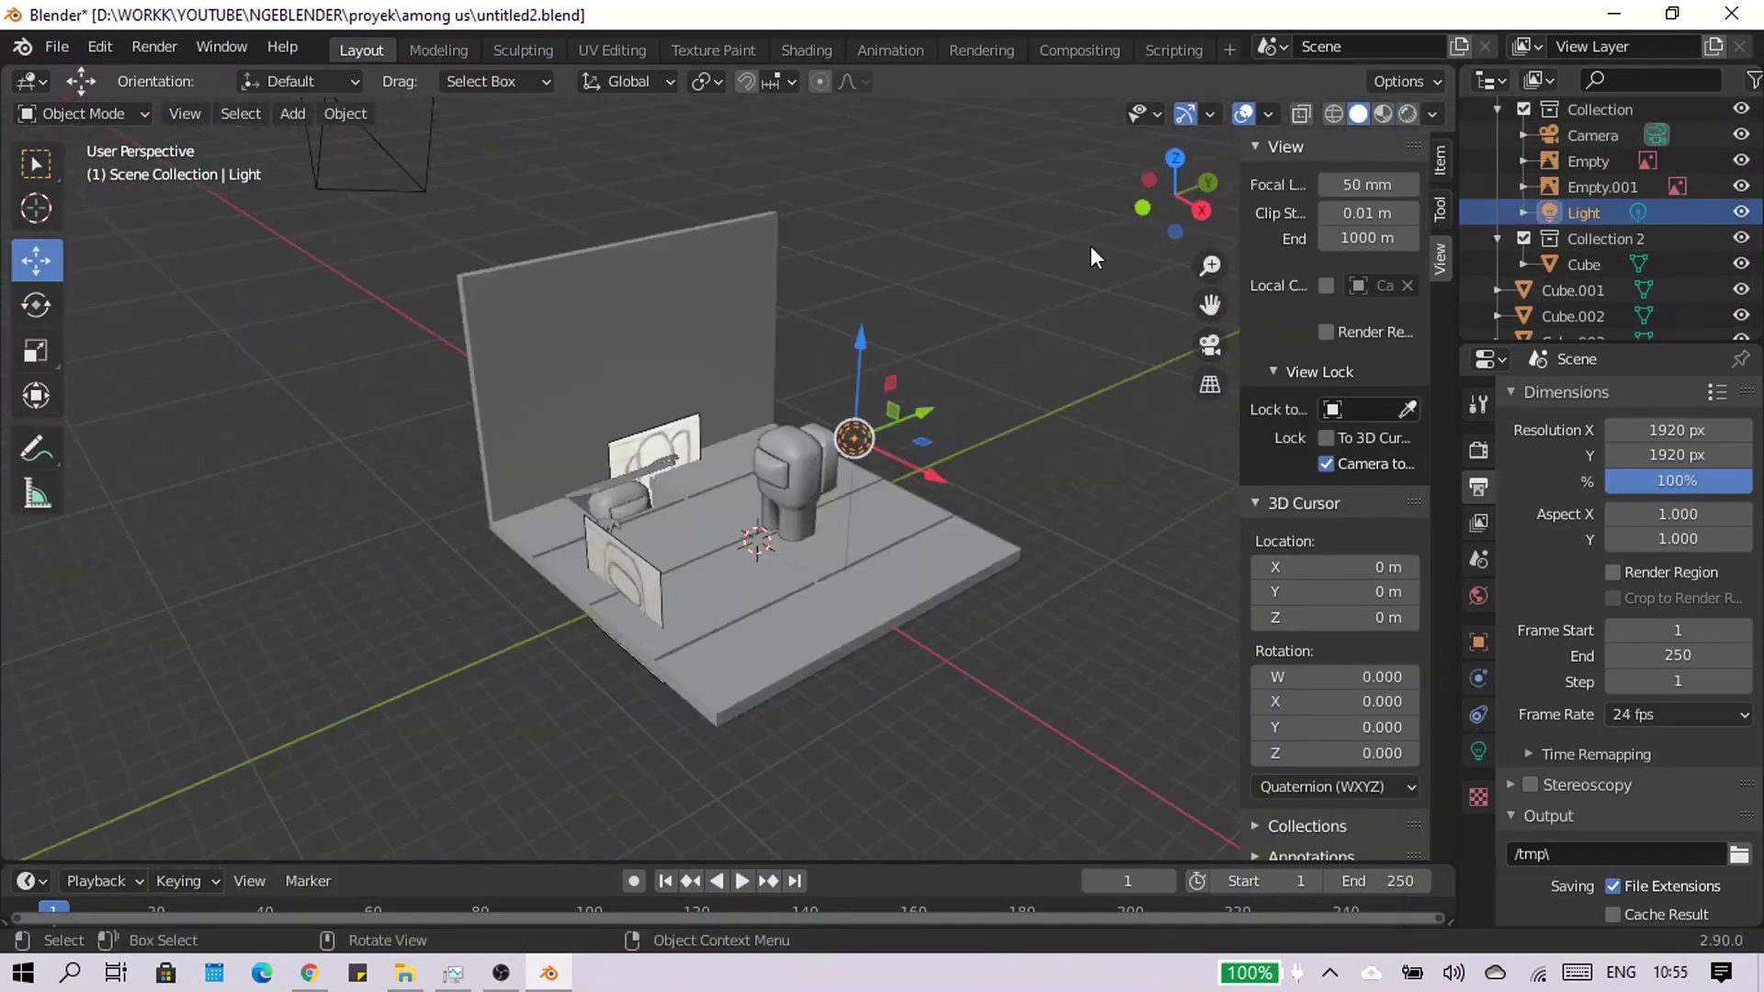
{"action": "key", "text": "KP_3"}
{"action": "left_click_drag", "start_coordinate": [726, 266], "coordinate": [726, 165]}
{"action": "middle_click_drag", "start_coordinate": [809, 294], "coordinate": [964, 340]}
{"action": "key", "text": "KP_7"}
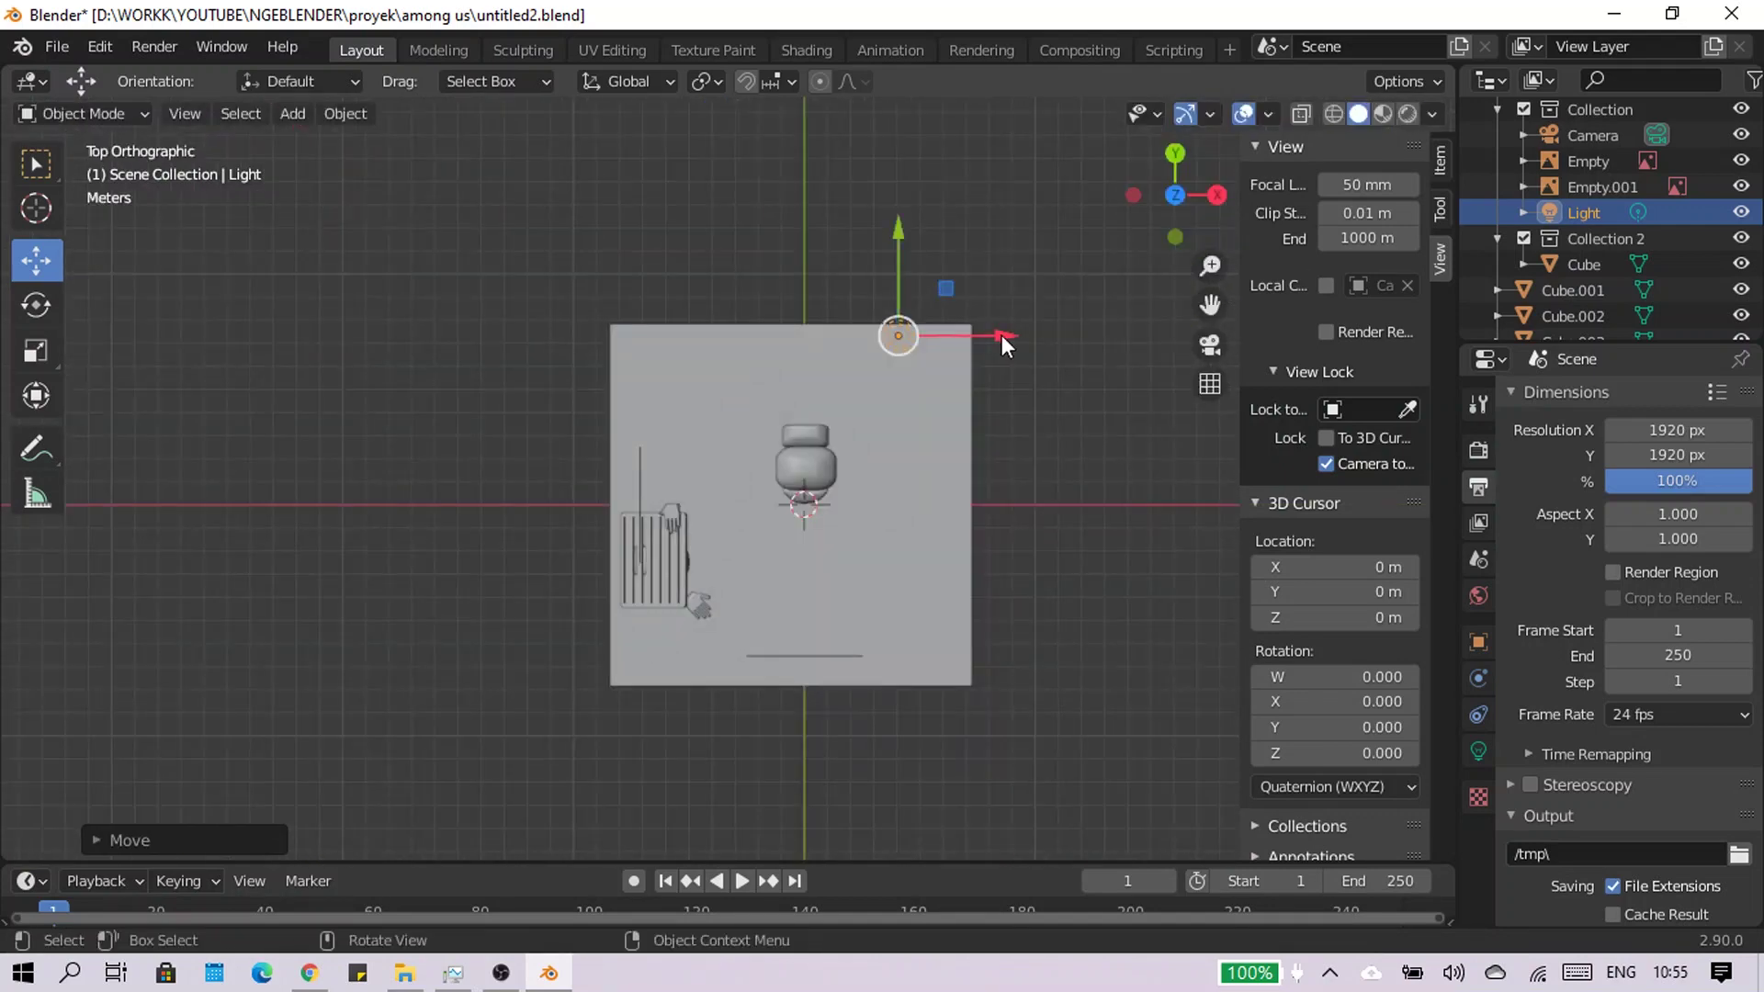
{"action": "left_click", "coordinate": [957, 650]}
{"action": "key", "text": "shift+d"}
{"action": "left_click", "coordinate": [677, 643]}
{"action": "key", "text": "shift+d"}
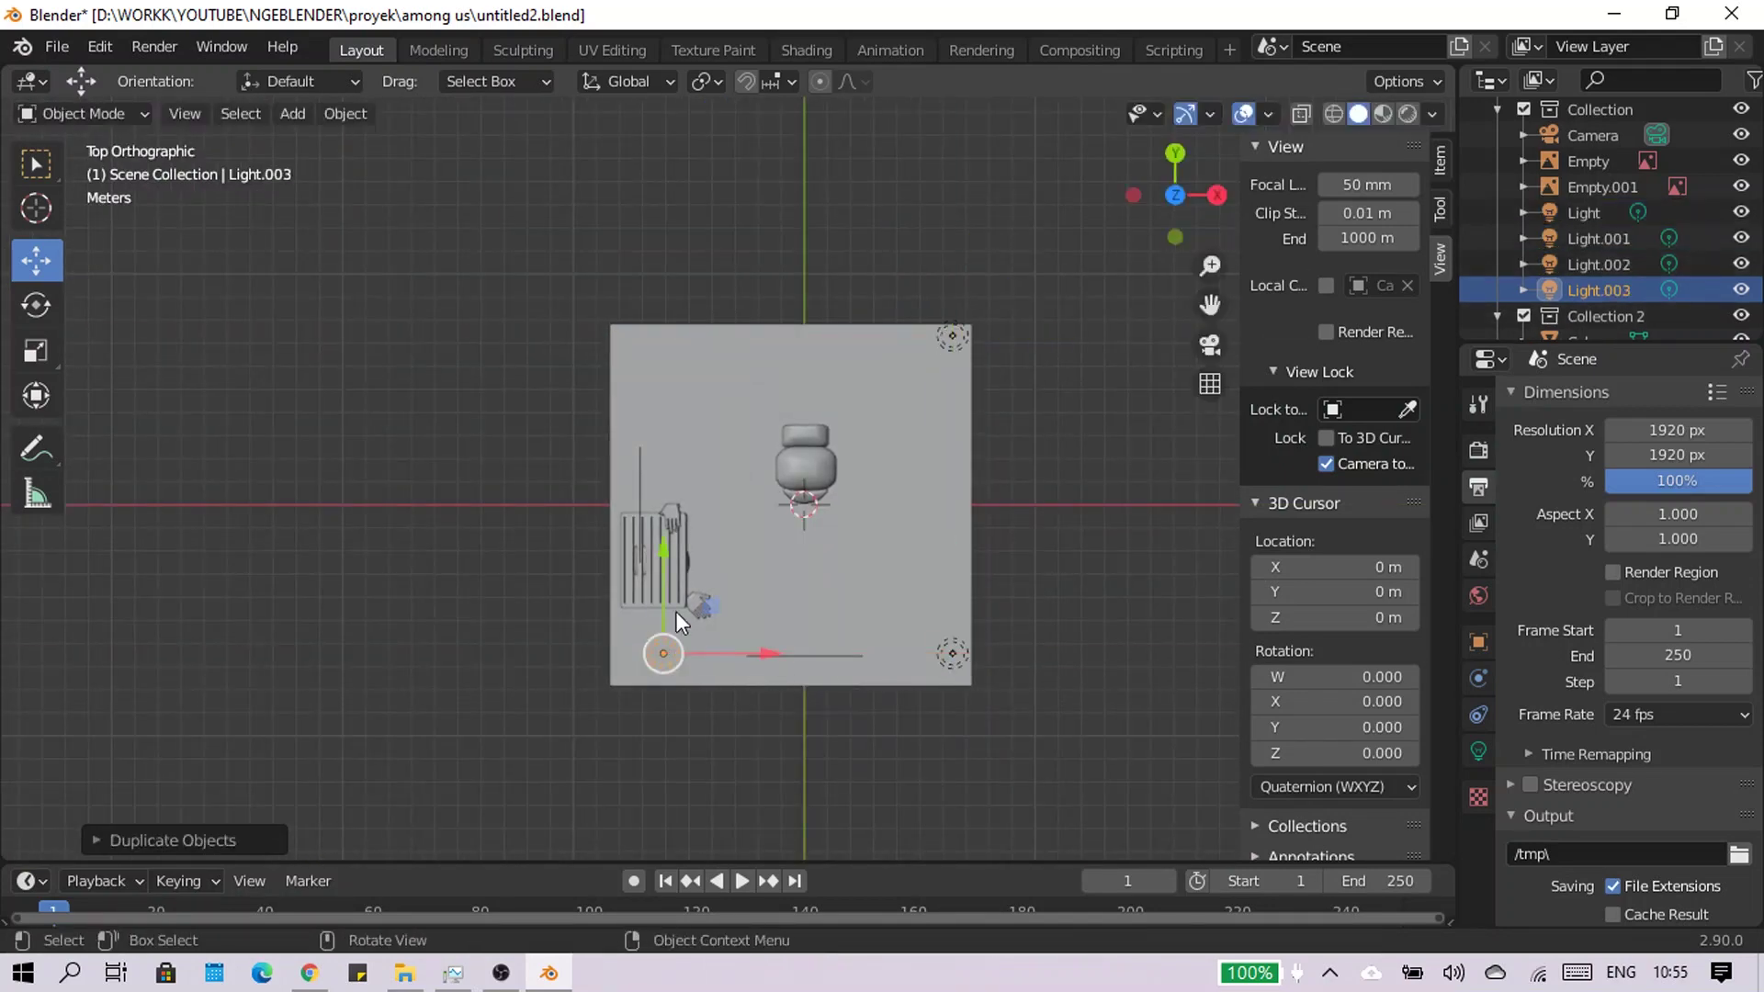
{"action": "middle_click_drag", "start_coordinate": [677, 610], "coordinate": [699, 544]}
{"action": "scroll", "coordinate": [698, 544], "scroll_direction": "up", "scroll_amount": 5}
Inspect the vent cover's mesh, select Empty.001, and switch to Rendered shading
{"action": "left_click", "coordinate": [350, 504]}
{"action": "key", "text": "Tab"}
{"action": "middle_click_drag", "start_coordinate": [350, 505], "coordinate": [610, 641]}
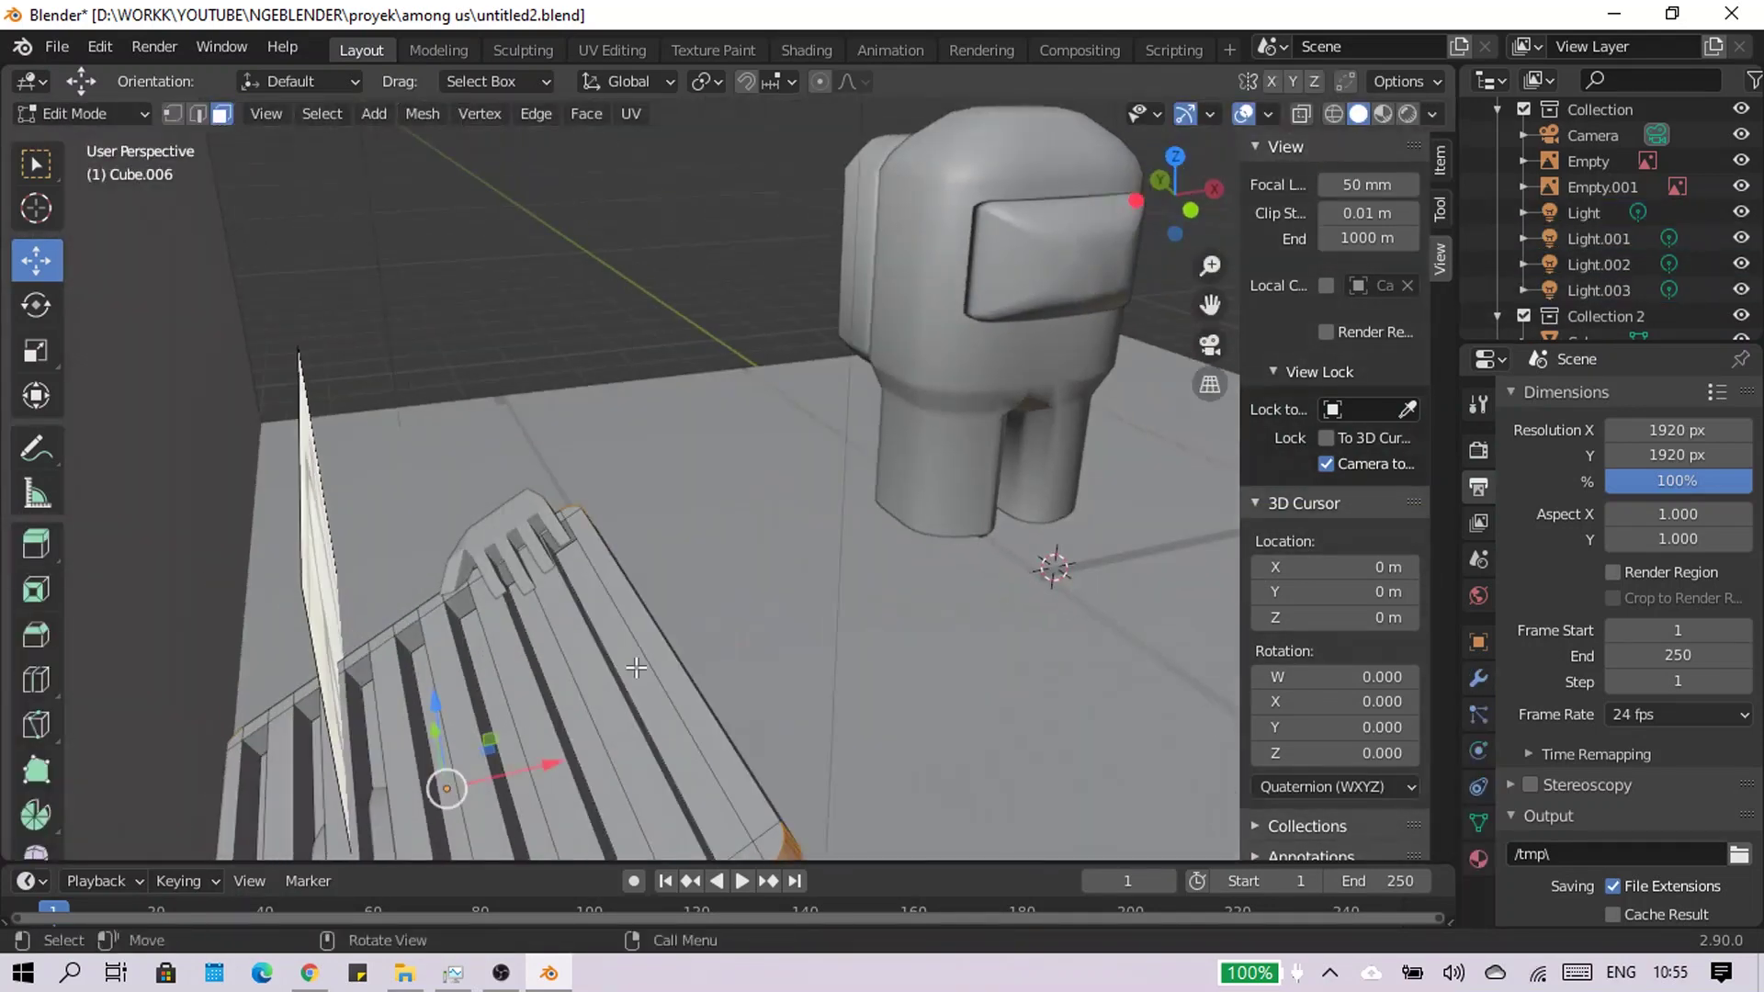
{"action": "middle_click_drag", "start_coordinate": [466, 823], "coordinate": [1102, 540]}
{"action": "scroll", "coordinate": [1102, 540], "scroll_direction": "down", "scroll_amount": 3}
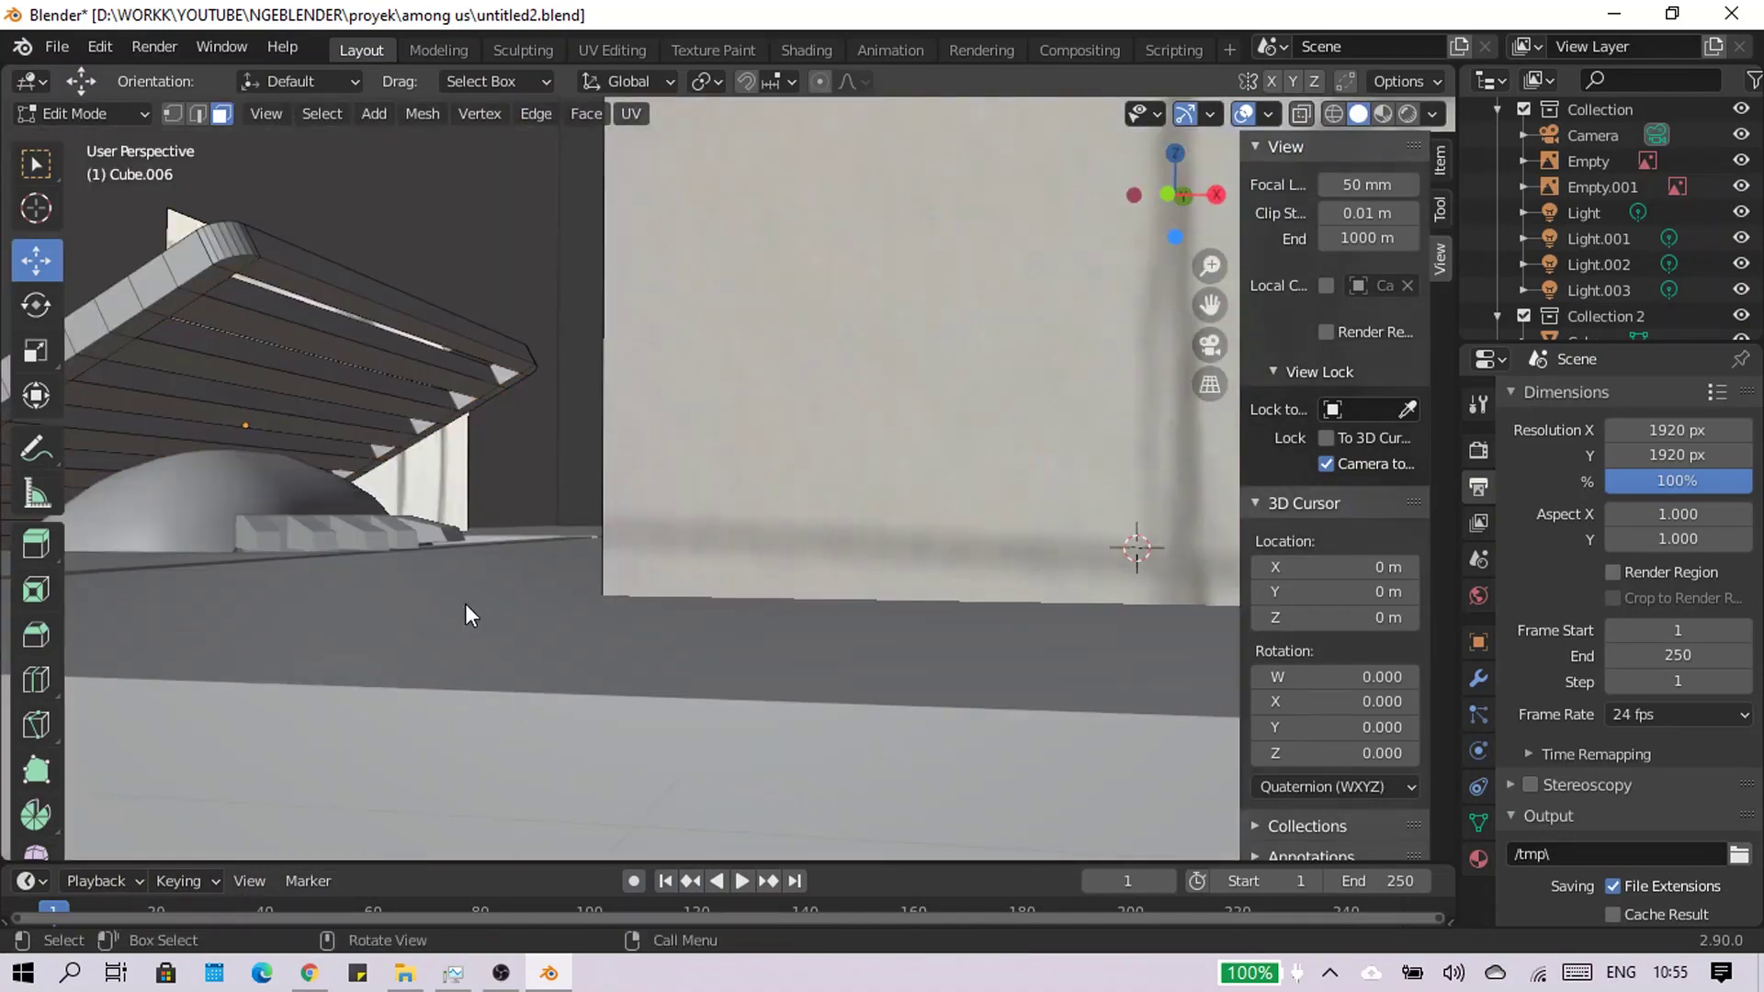
{"action": "key", "text": "Tab"}
{"action": "left_click", "coordinate": [1604, 187]}
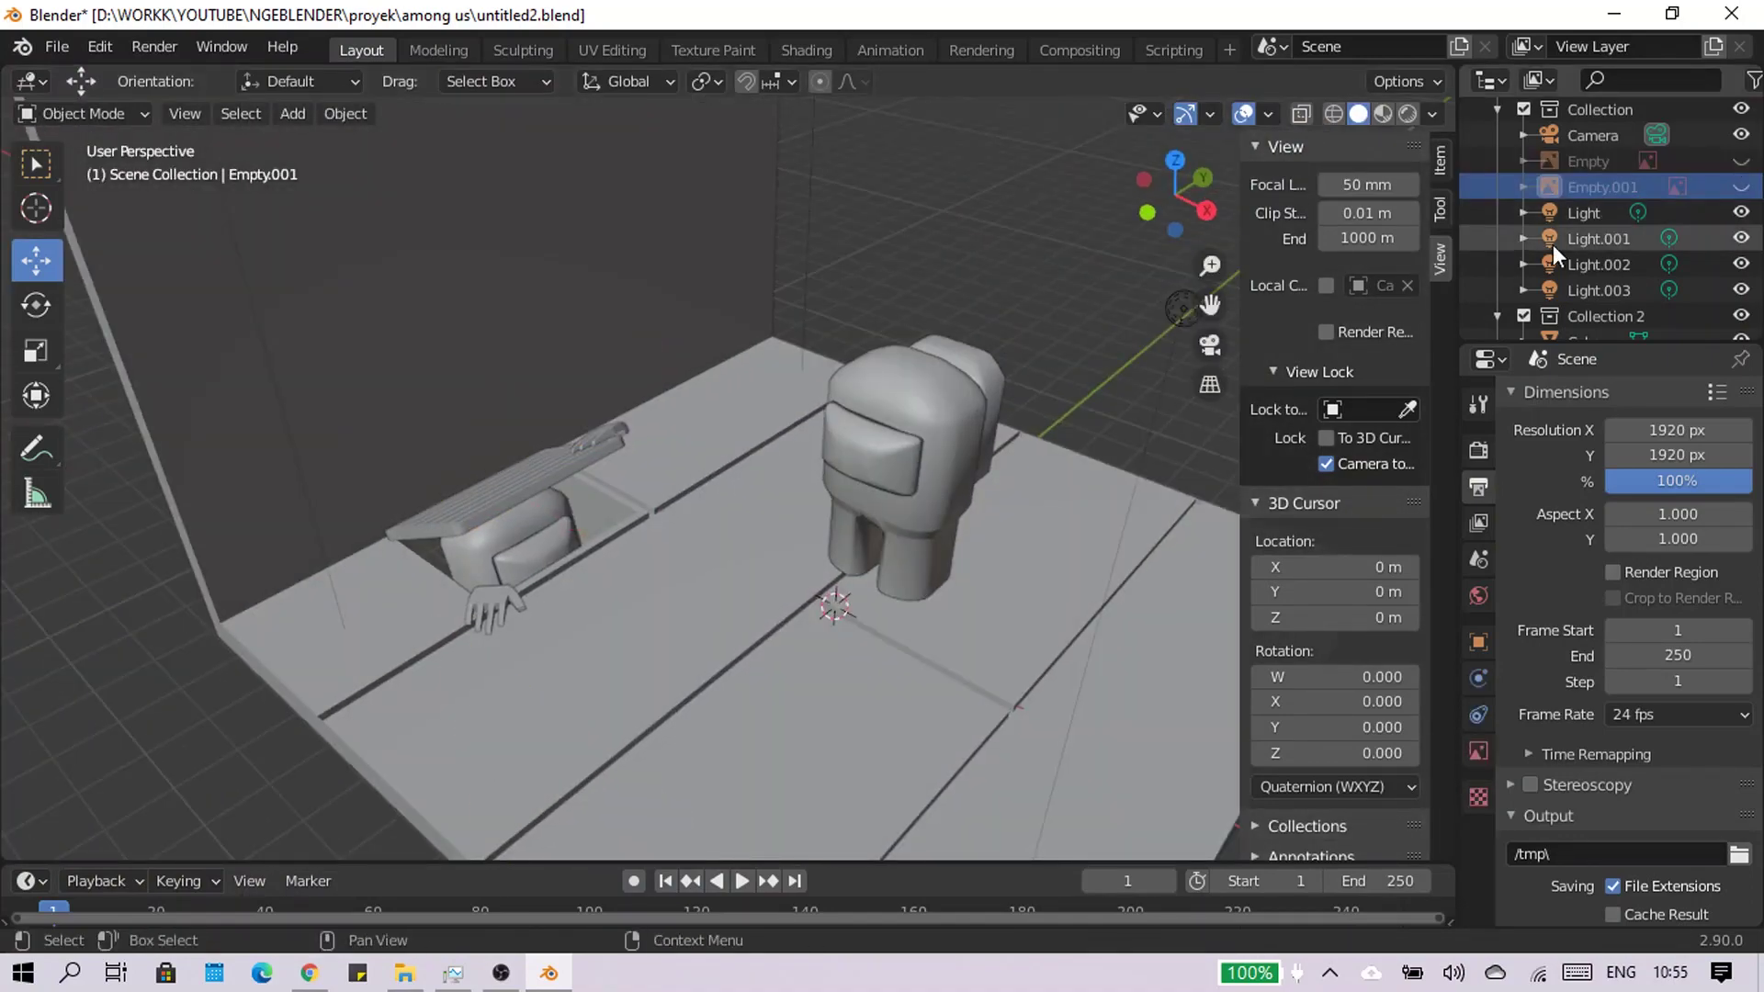
{"action": "scroll", "coordinate": [1553, 245], "scroll_direction": "down", "scroll_amount": 2}
{"action": "left_click", "coordinate": [1408, 113]}
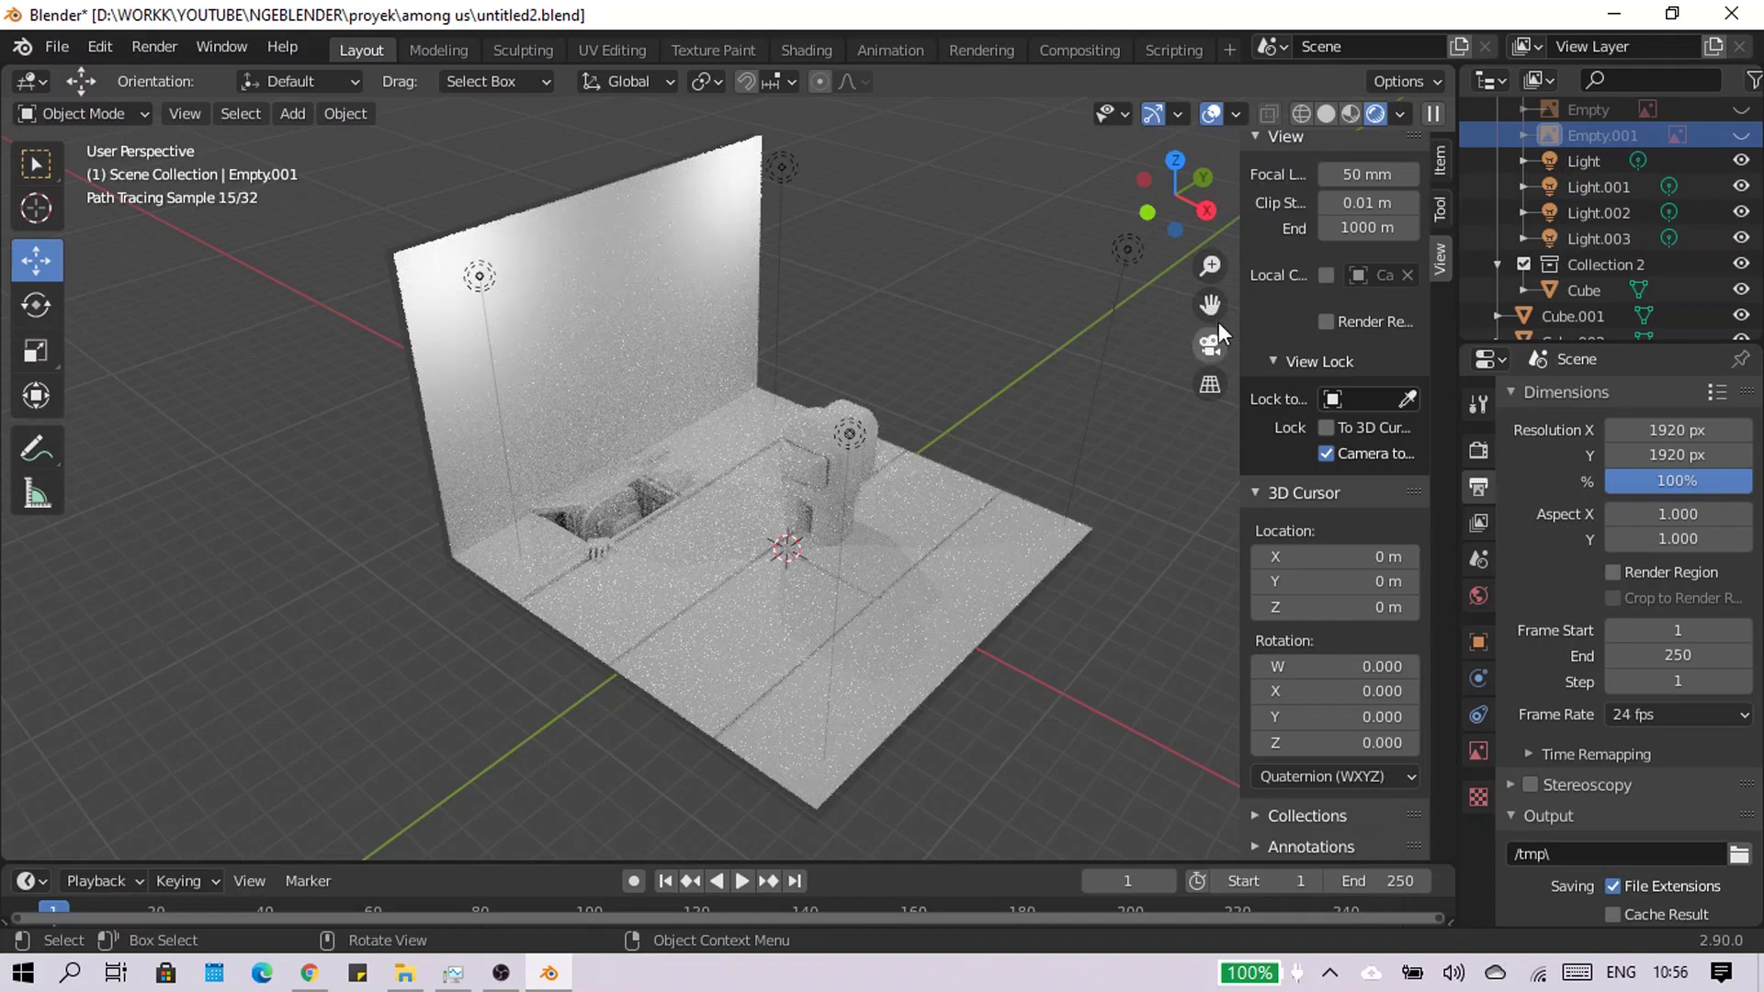
In Material Preview shading, give the crewmate body a red base colour, then edit the visor mesh
{"action": "left_click", "coordinate": [1210, 345]}
{"action": "left_click", "coordinate": [1351, 113]}
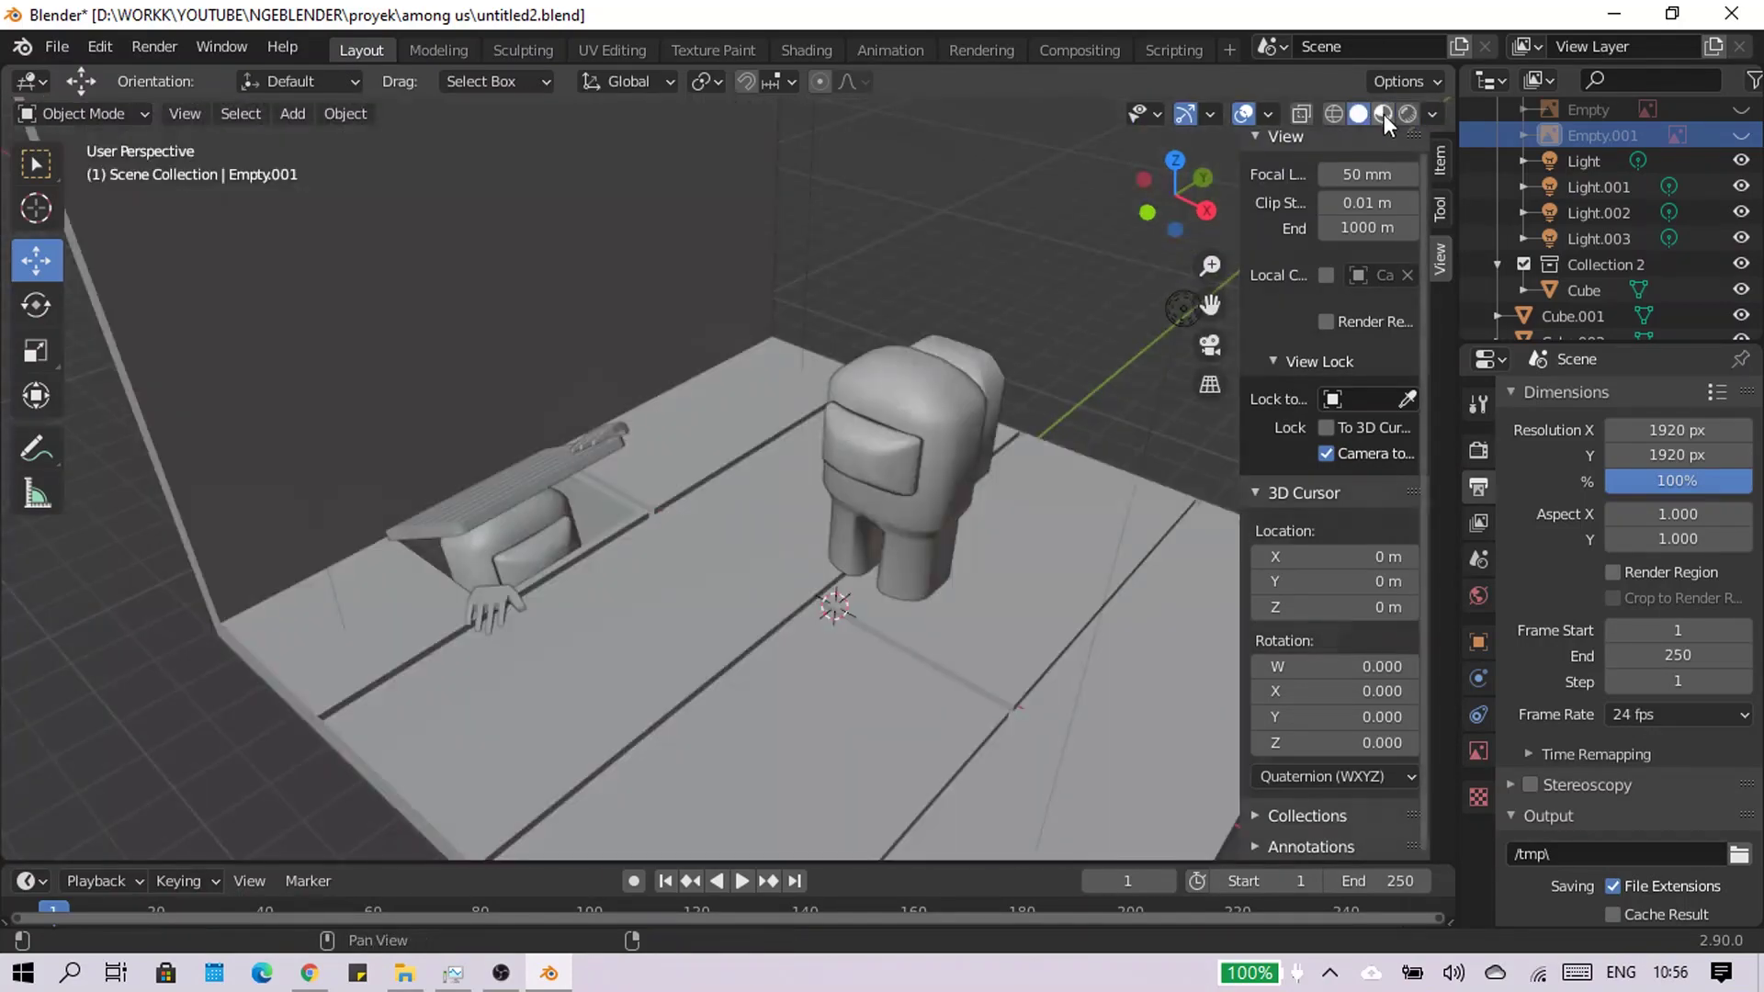
{"action": "middle_click_drag", "start_coordinate": [882, 460], "coordinate": [827, 514]}
{"action": "left_click", "coordinate": [910, 414]}
{"action": "left_click", "coordinate": [1478, 859]}
{"action": "left_click", "coordinate": [1634, 702]}
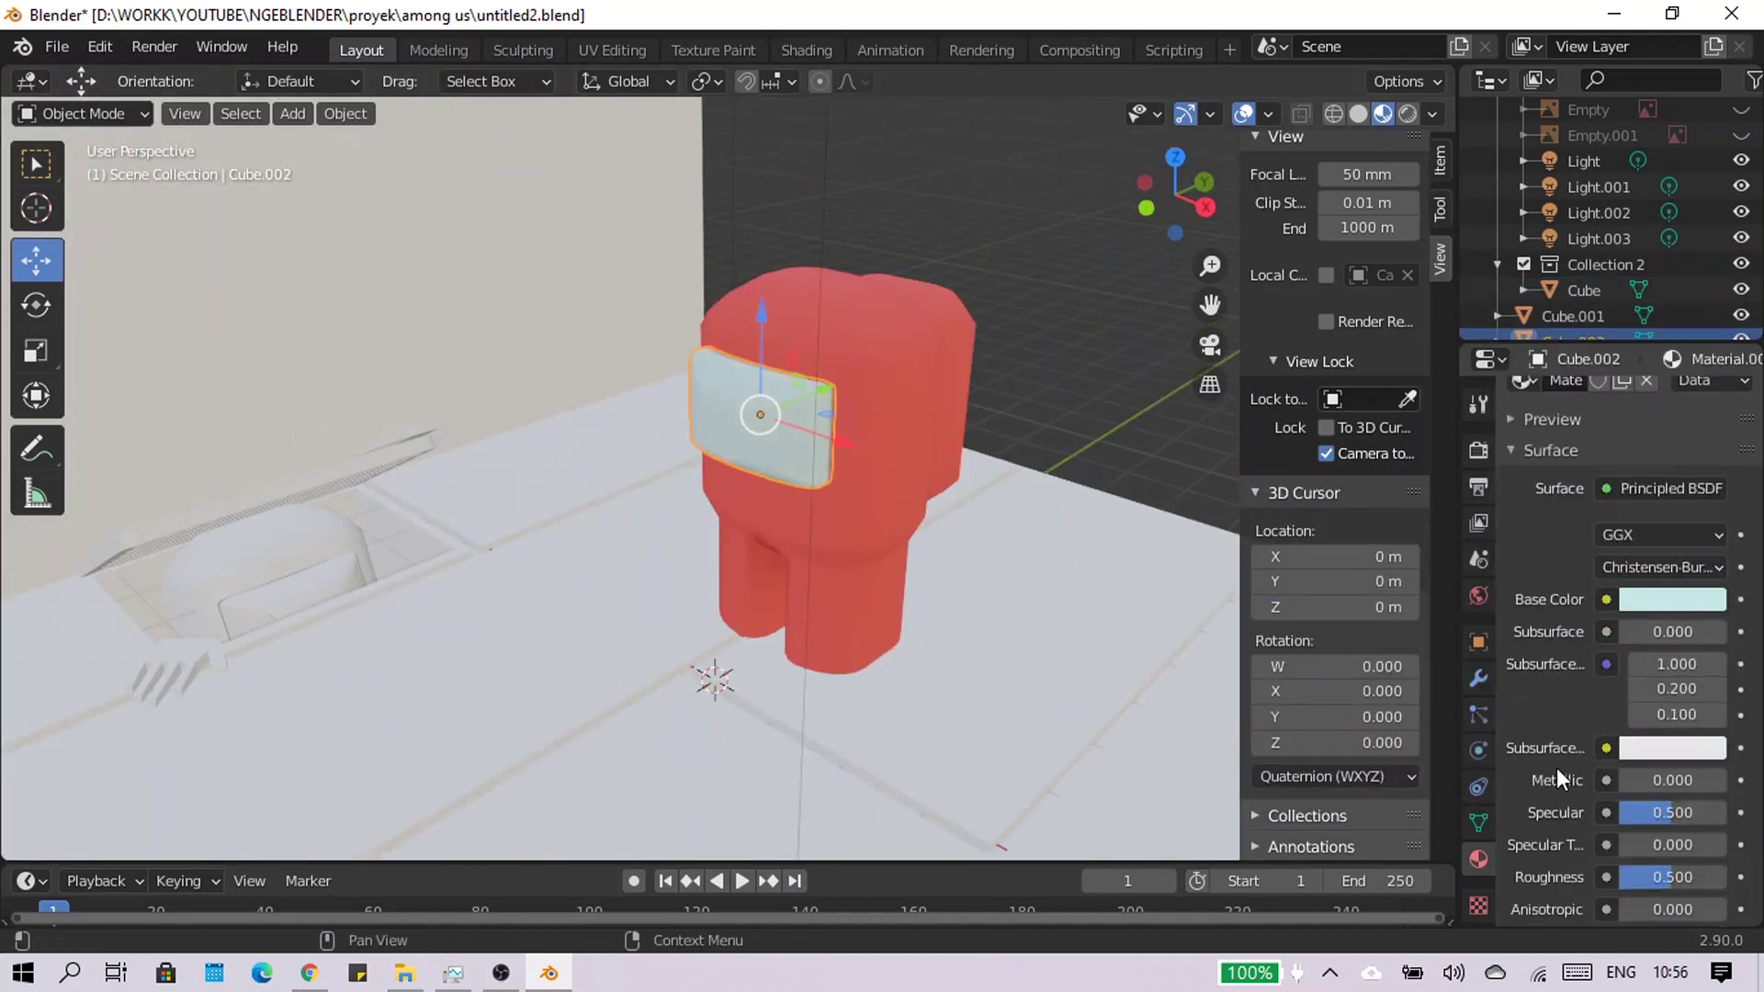
{"action": "key", "text": "Tab"}
Extrude and scale the visor's border loop outward into a rim
{"action": "left_click", "coordinate": [559, 254], "text": "ctrl"}
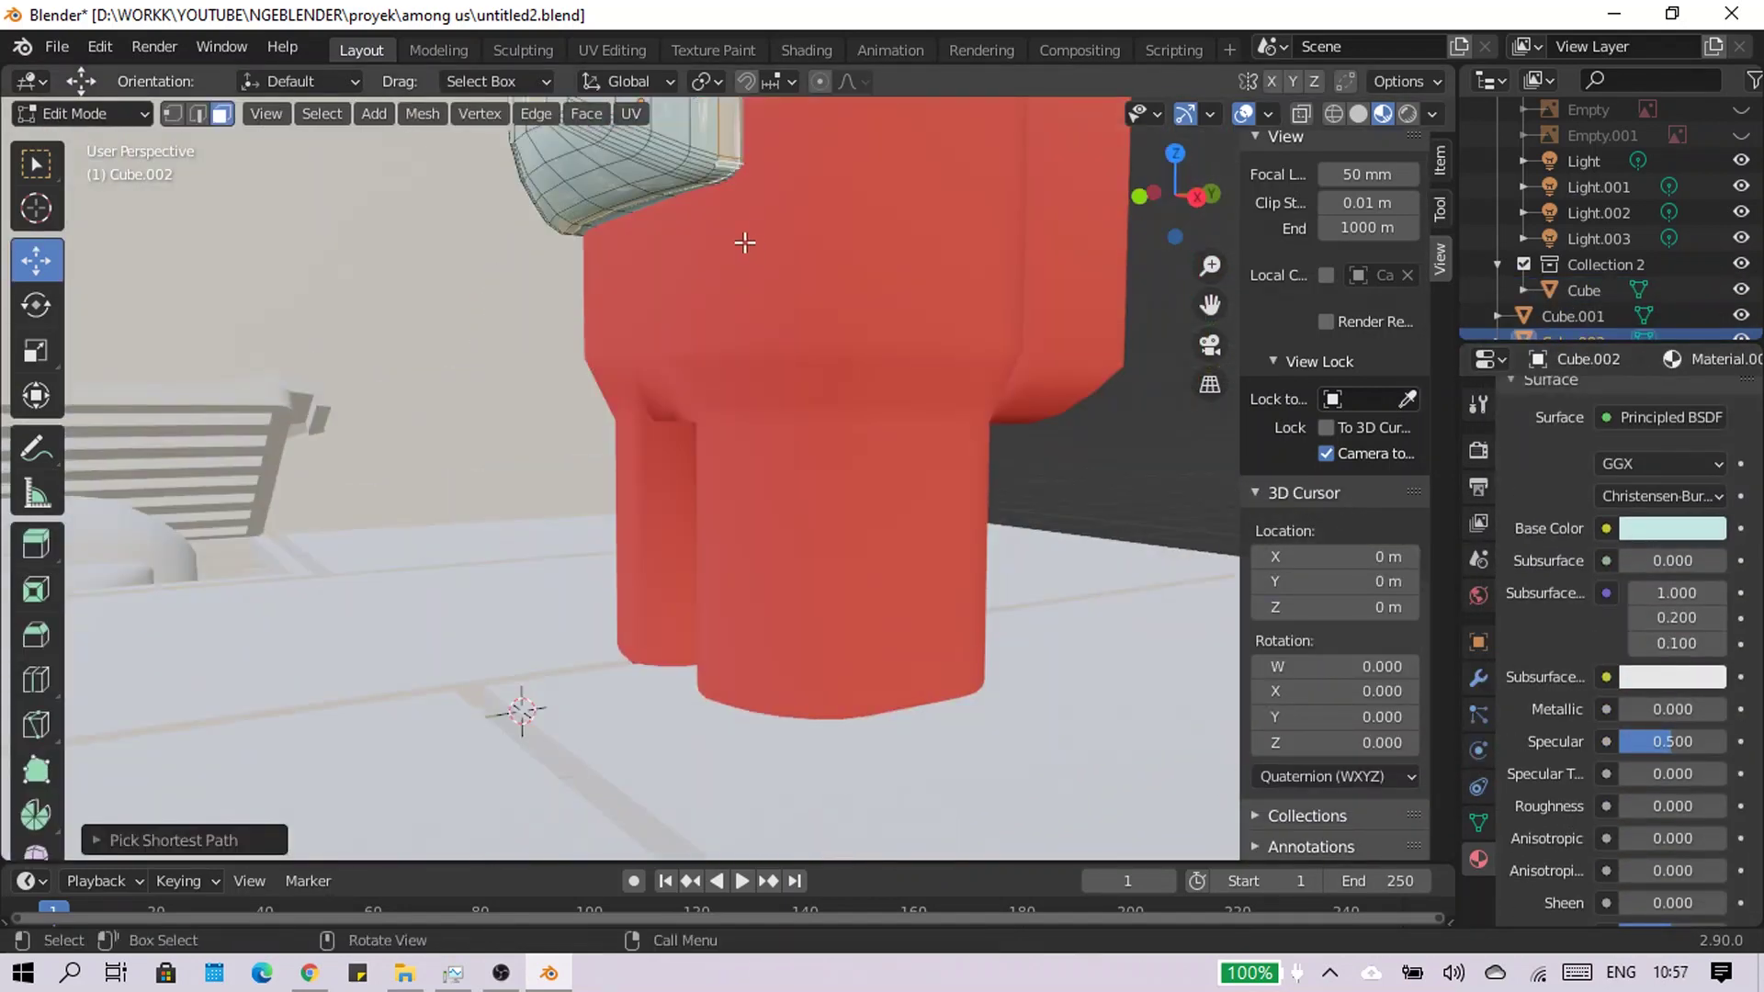
{"action": "mouse_move", "coordinate": [934, 815]}
{"action": "middle_mouse_down"}
{"action": "mouse_move", "coordinate": [925, 404]}
{"action": "mouse_move", "coordinate": [834, 384]}
{"action": "middle_mouse_up"}
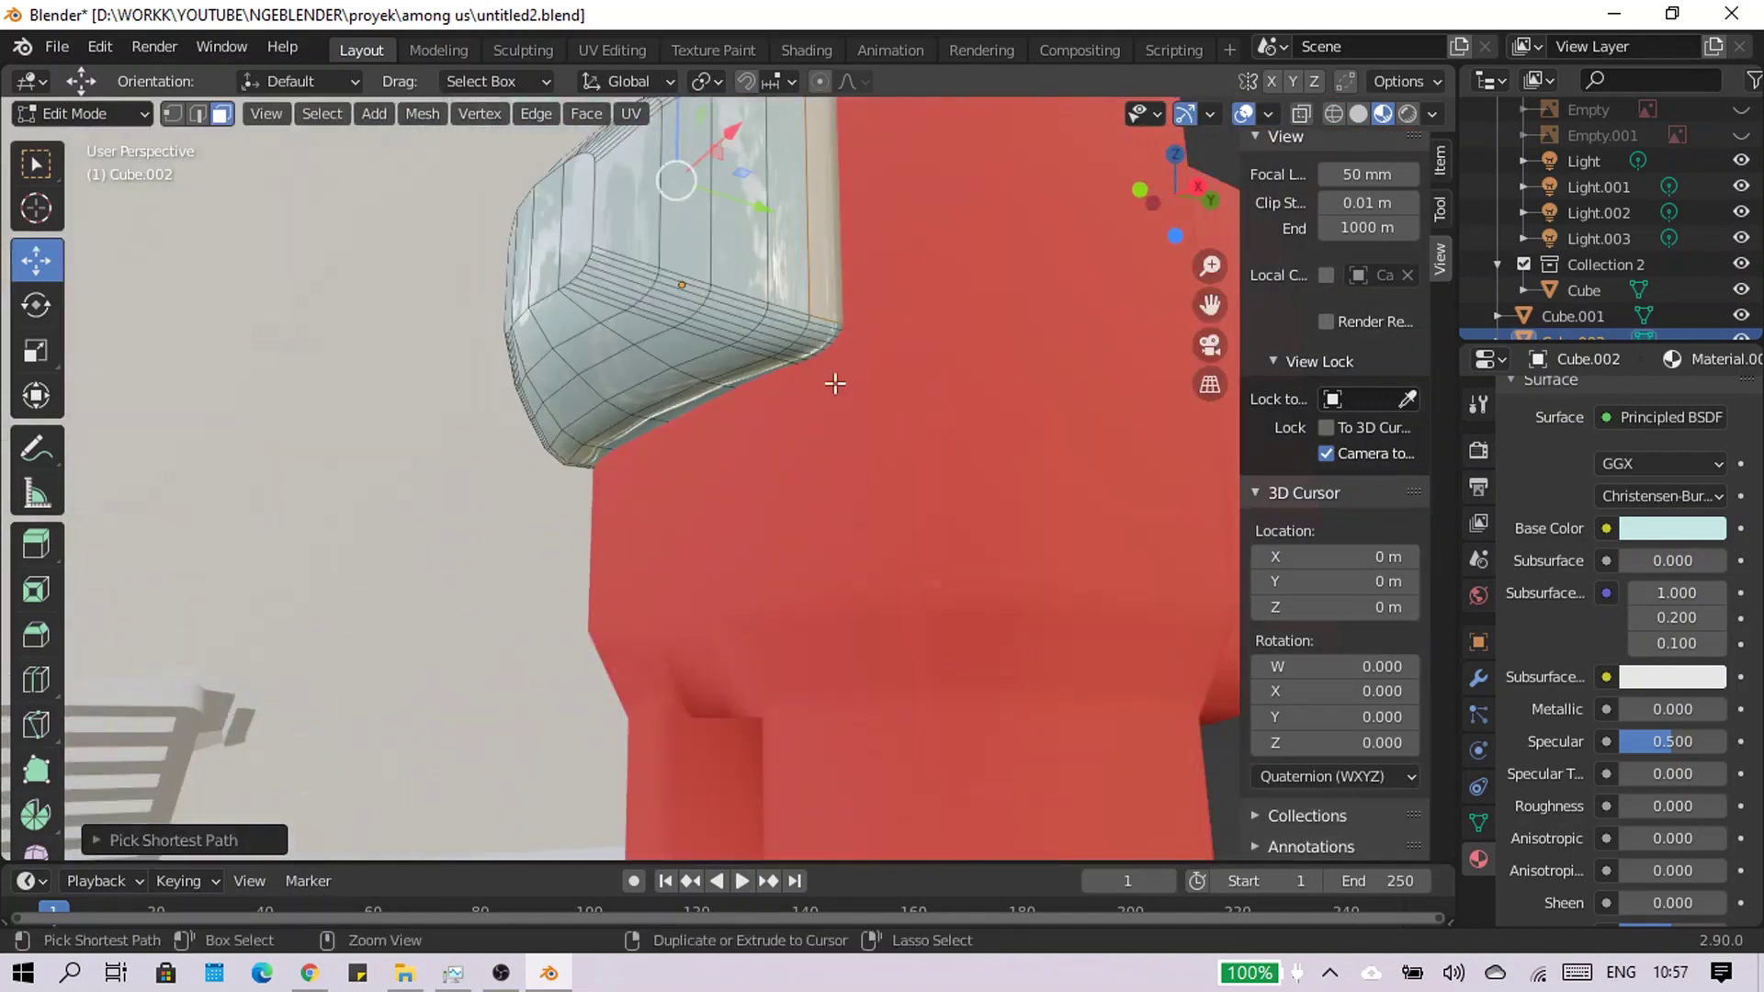
{"action": "middle_click_drag", "start_coordinate": [821, 321], "coordinate": [917, 426]}
{"action": "key", "text": "e"}
{"action": "key", "text": "s"}
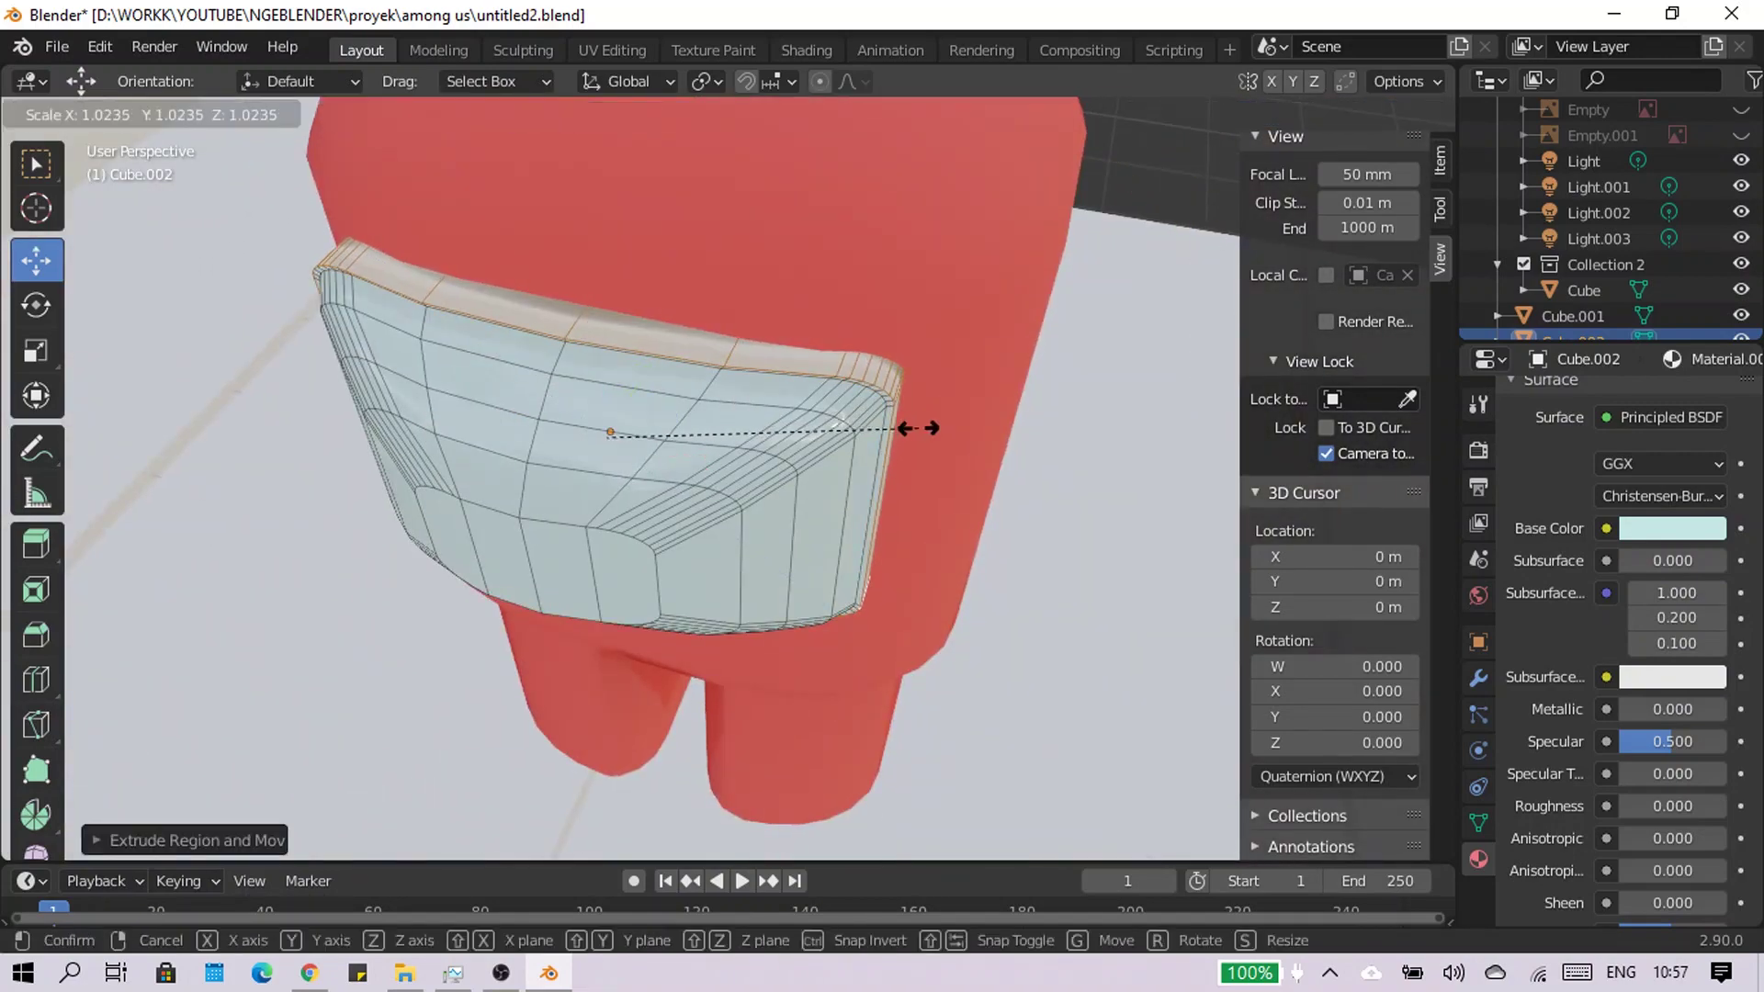
{"action": "left_click", "coordinate": [1063, 469]}
{"action": "scroll", "coordinate": [1617, 551], "scroll_direction": "up", "scroll_amount": 5}
{"action": "scroll", "coordinate": [941, 461], "scroll_direction": "up", "scroll_amount": 5}
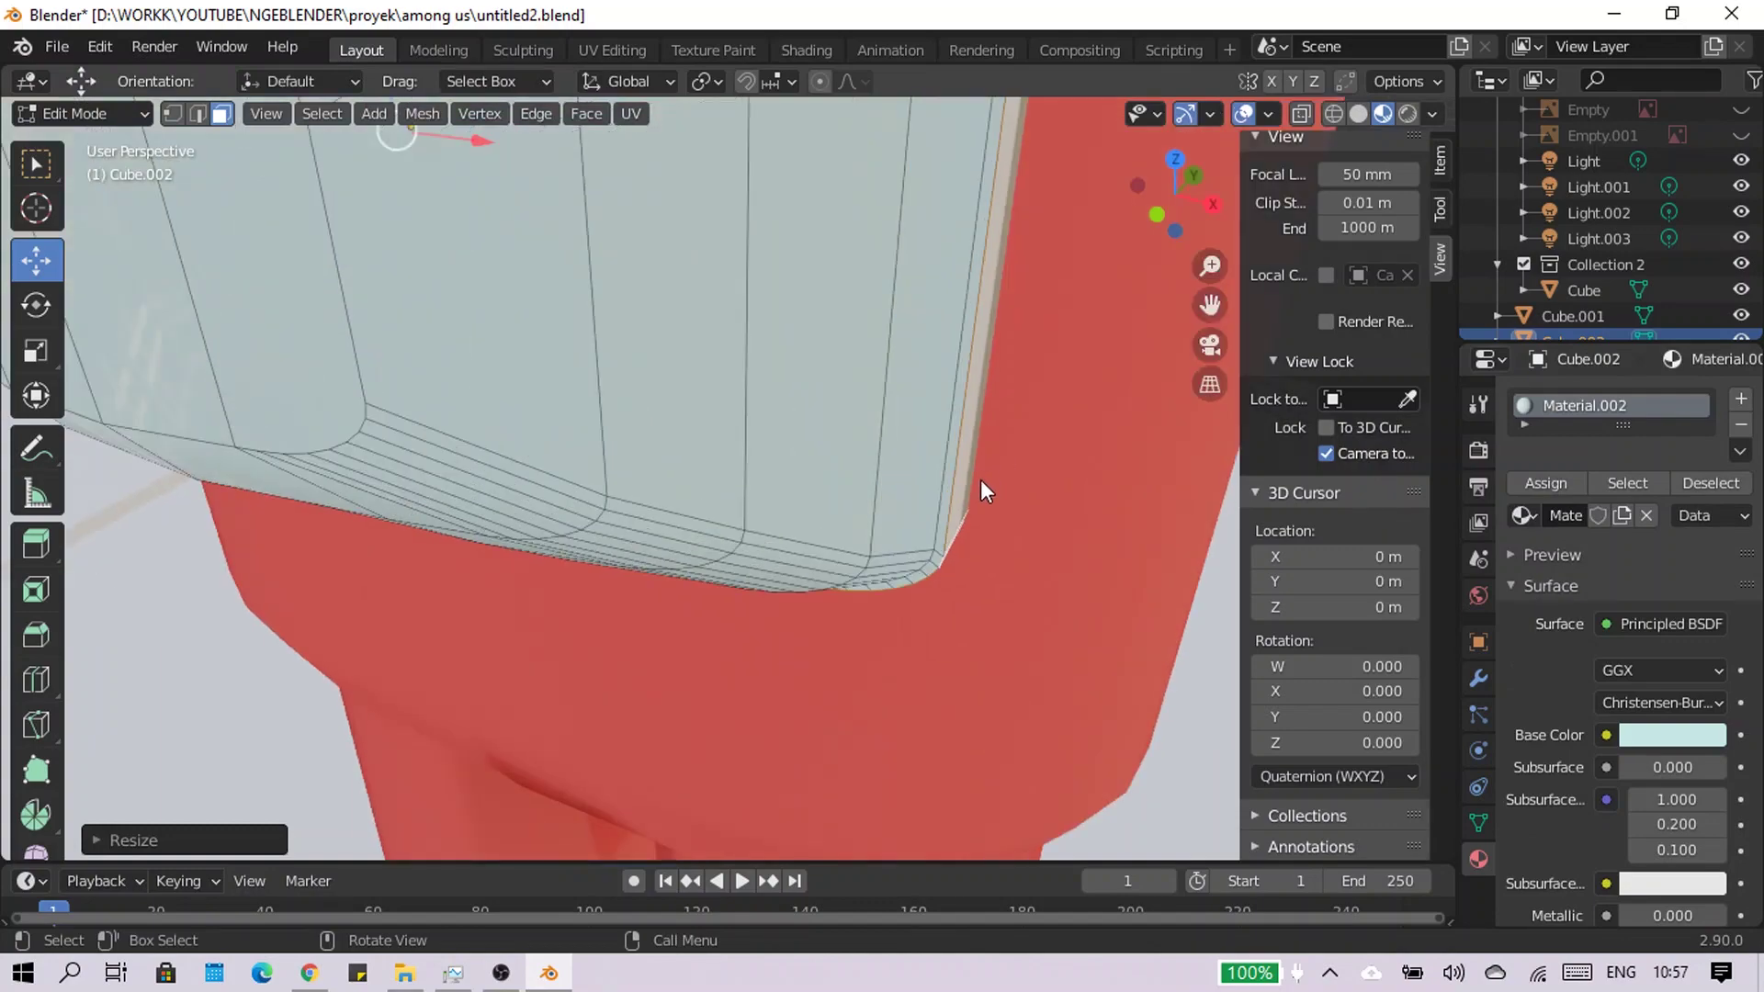
{"action": "scroll", "coordinate": [948, 449], "scroll_direction": "down", "scroll_amount": 5}
{"action": "middle_click_drag", "start_coordinate": [897, 242], "coordinate": [862, 257]}
Give the rim edges a new Material.003 with a light grey base colour
{"action": "left_click", "coordinate": [990, 438], "text": "ctrl"}
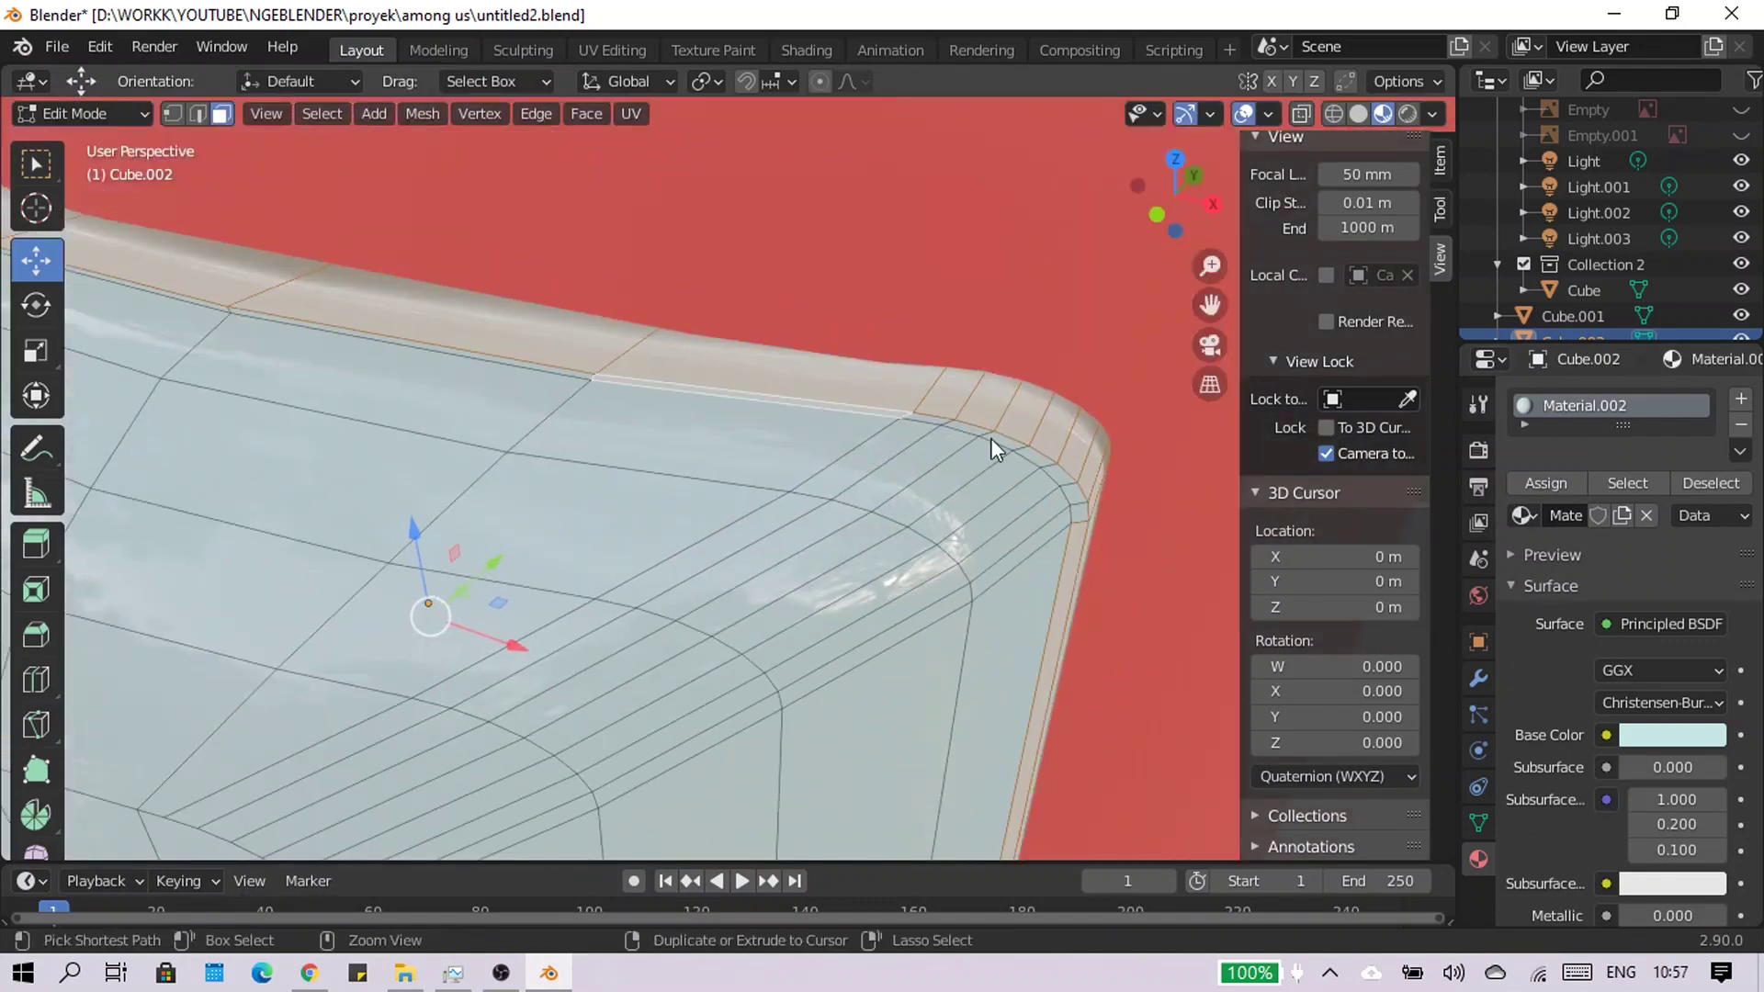
{"action": "scroll", "coordinate": [665, 383], "scroll_direction": "up", "scroll_amount": 4}
{"action": "scroll", "coordinate": [665, 382], "scroll_direction": "down", "scroll_amount": 4}
{"action": "mouse_move", "coordinate": [536, 474]}
{"action": "middle_mouse_down"}
{"action": "mouse_move", "coordinate": [834, 338]}
{"action": "mouse_move", "coordinate": [900, 386]}
{"action": "middle_mouse_up"}
{"action": "left_click", "coordinate": [1741, 399]}
{"action": "left_click", "coordinate": [1581, 575]}
{"action": "left_click", "coordinate": [1673, 793]}
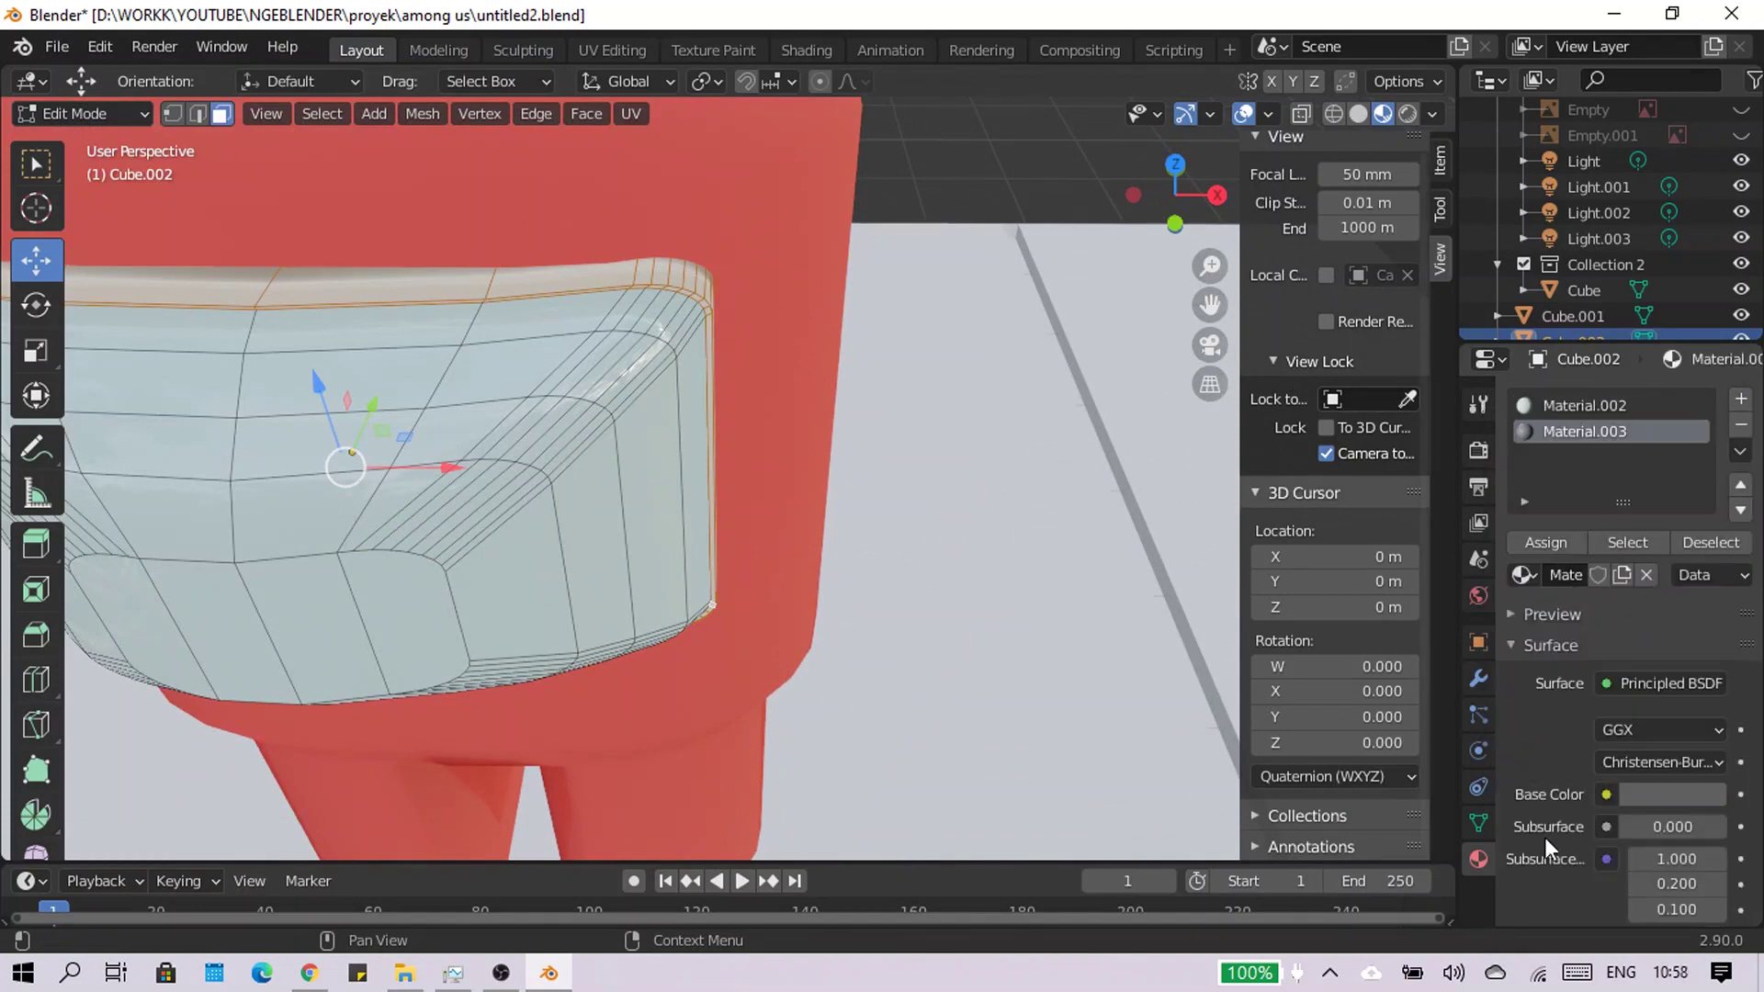
{"action": "scroll", "coordinate": [1673, 799], "scroll_direction": "down", "scroll_amount": 5}
{"action": "scroll", "coordinate": [591, 799], "scroll_direction": "down", "scroll_amount": 3}
{"action": "key", "text": "Tab"}
{"action": "middle_click_drag", "start_coordinate": [591, 799], "coordinate": [505, 713]}
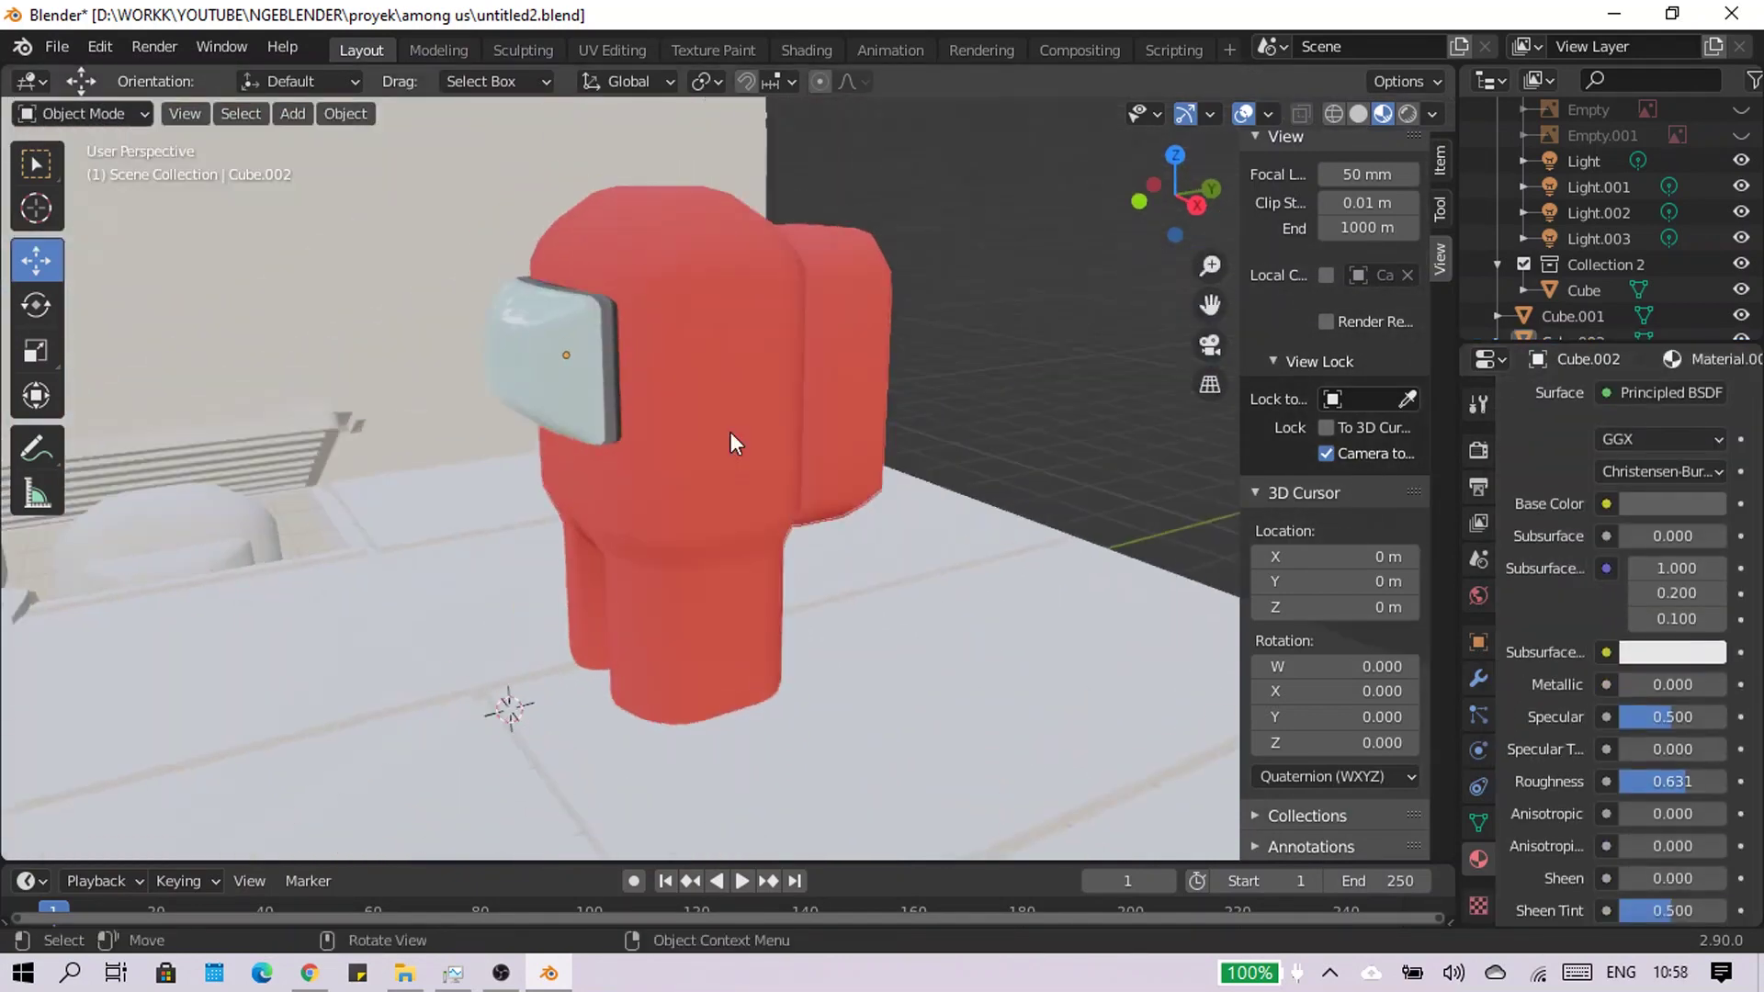
{"action": "scroll", "coordinate": [1665, 781], "scroll_direction": "up", "scroll_amount": 5}
{"action": "left_click", "coordinate": [1665, 779]}
Save the file and add a Solidify modifier to the crewmate body
{"action": "mouse_move", "coordinate": [1072, 551]}
{"action": "middle_mouse_down"}
{"action": "mouse_move", "coordinate": [1040, 351]}
{"action": "mouse_move", "coordinate": [824, 355]}
{"action": "middle_mouse_up"}
{"action": "key", "text": "ctrl+s"}
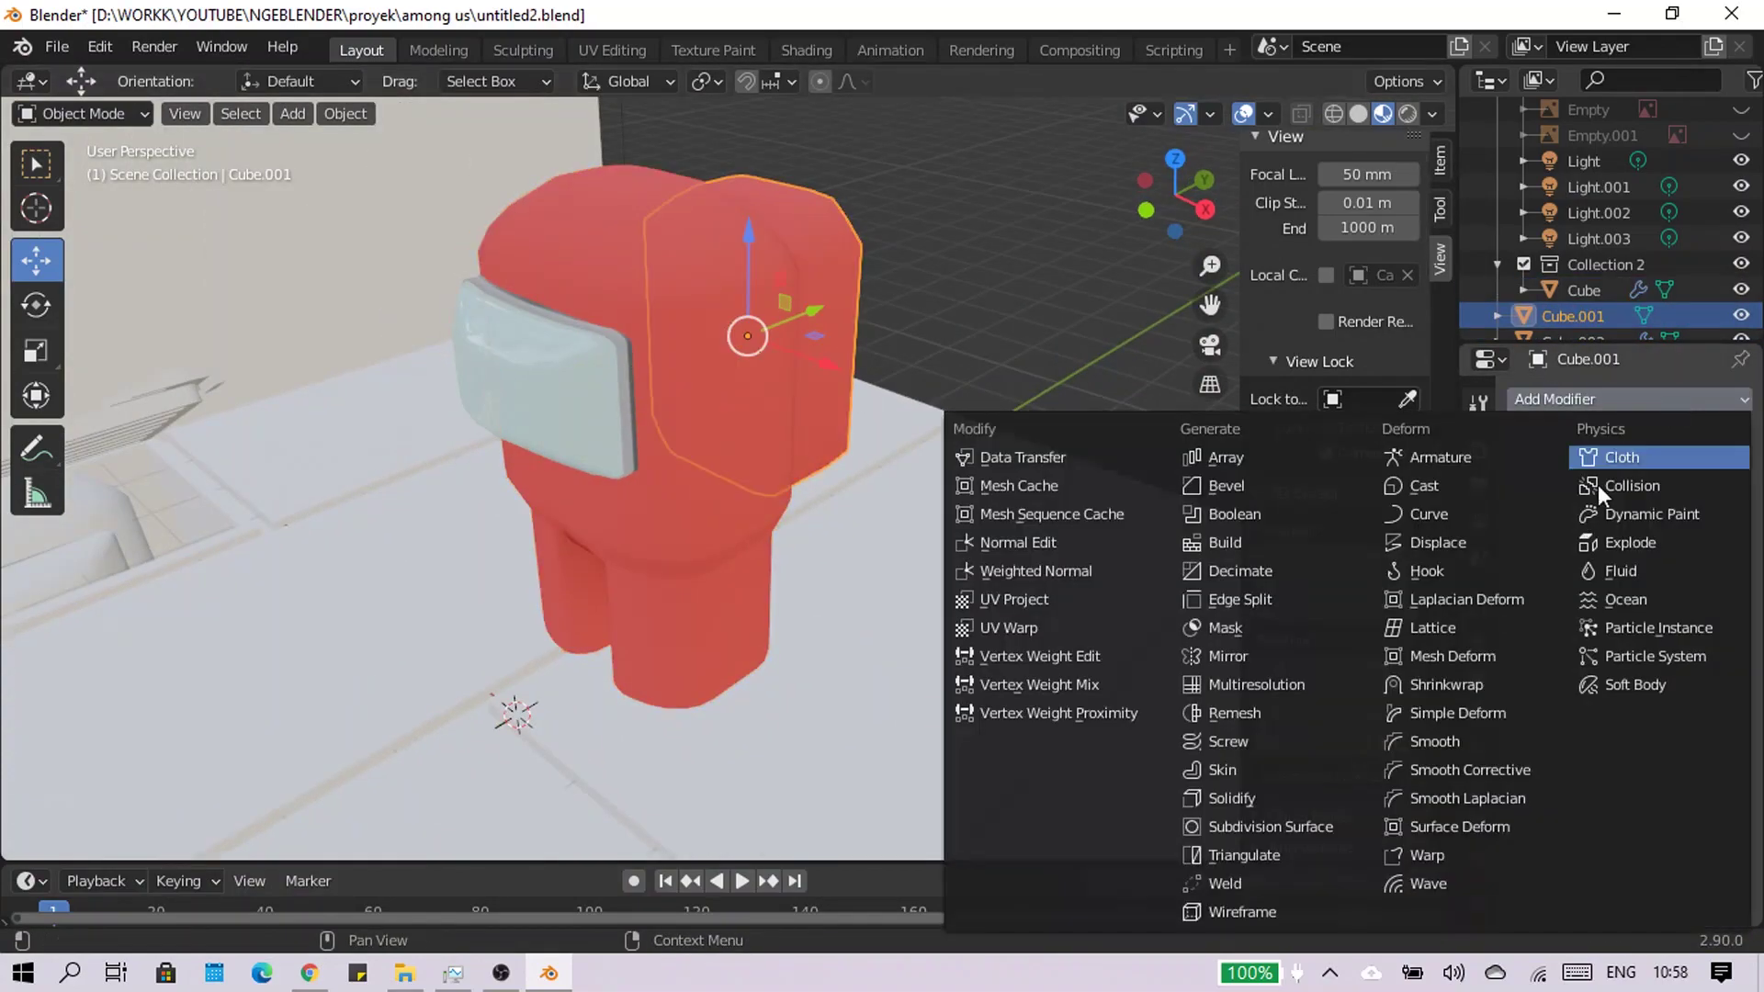
{"action": "left_click", "coordinate": [1231, 797]}
{"action": "left_click", "coordinate": [1408, 113]}
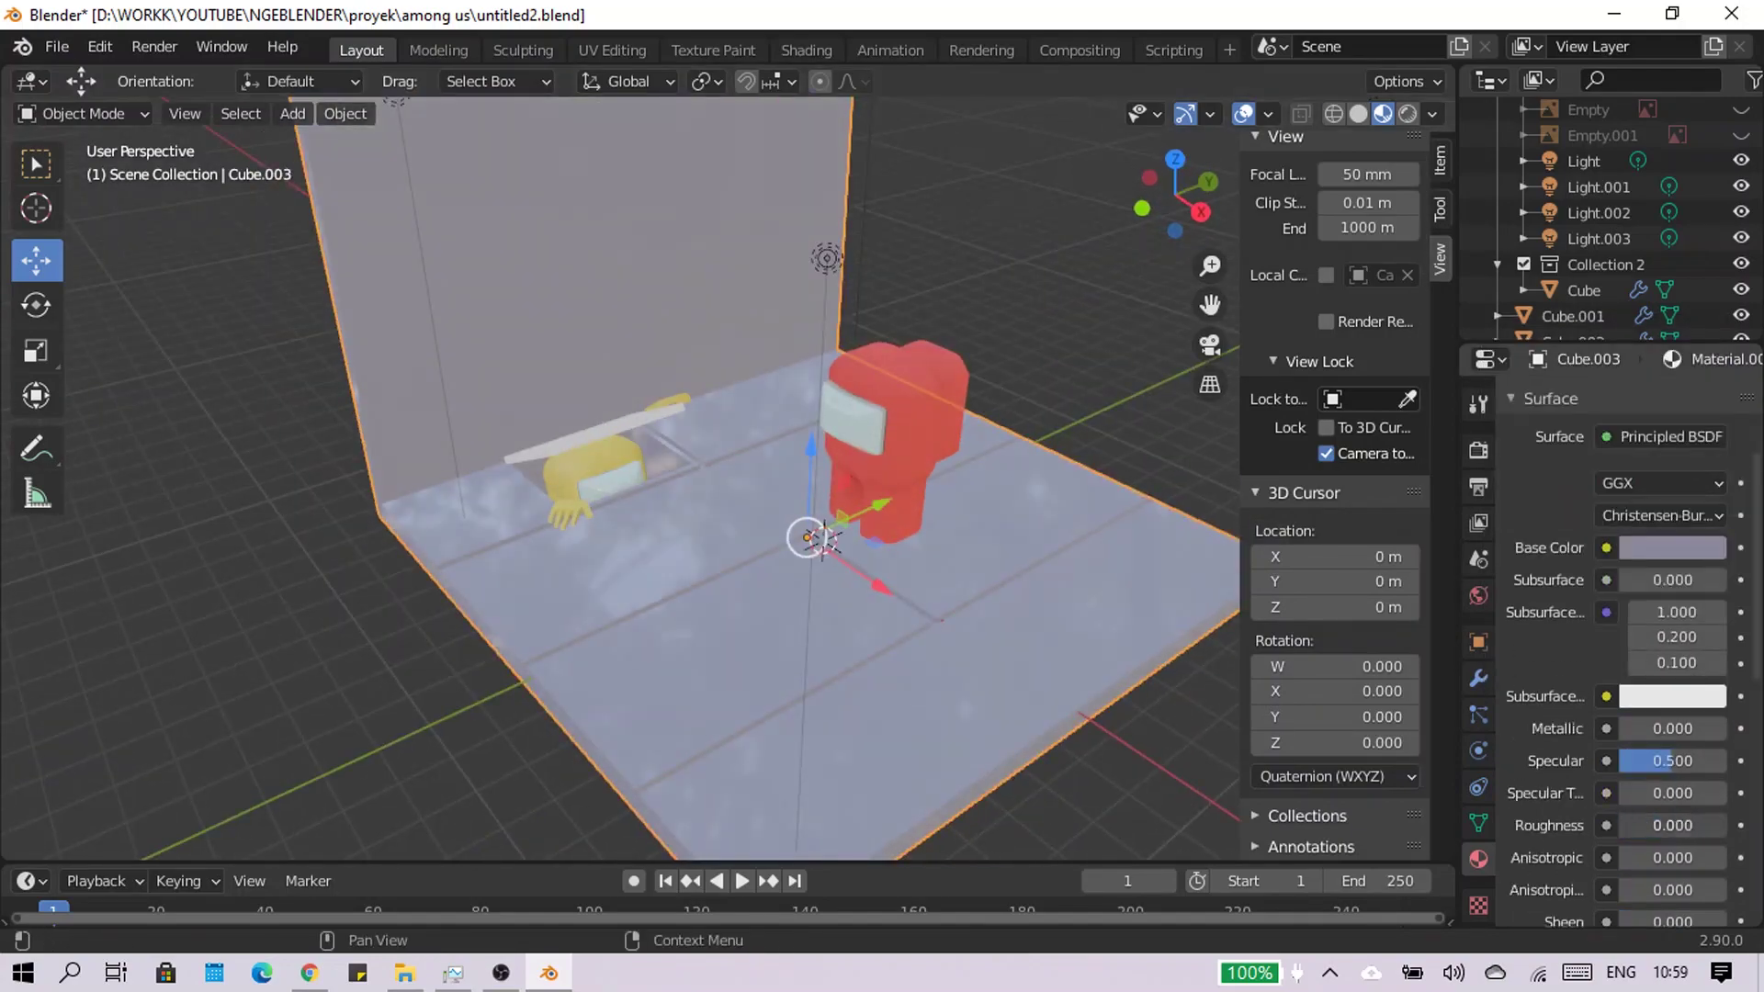
In Rendered view, adjust the room's base colour and give the vent cover a new dark grey Material.006
{"action": "left_click", "coordinate": [1404, 117]}
{"action": "left_click", "coordinate": [1672, 547]}
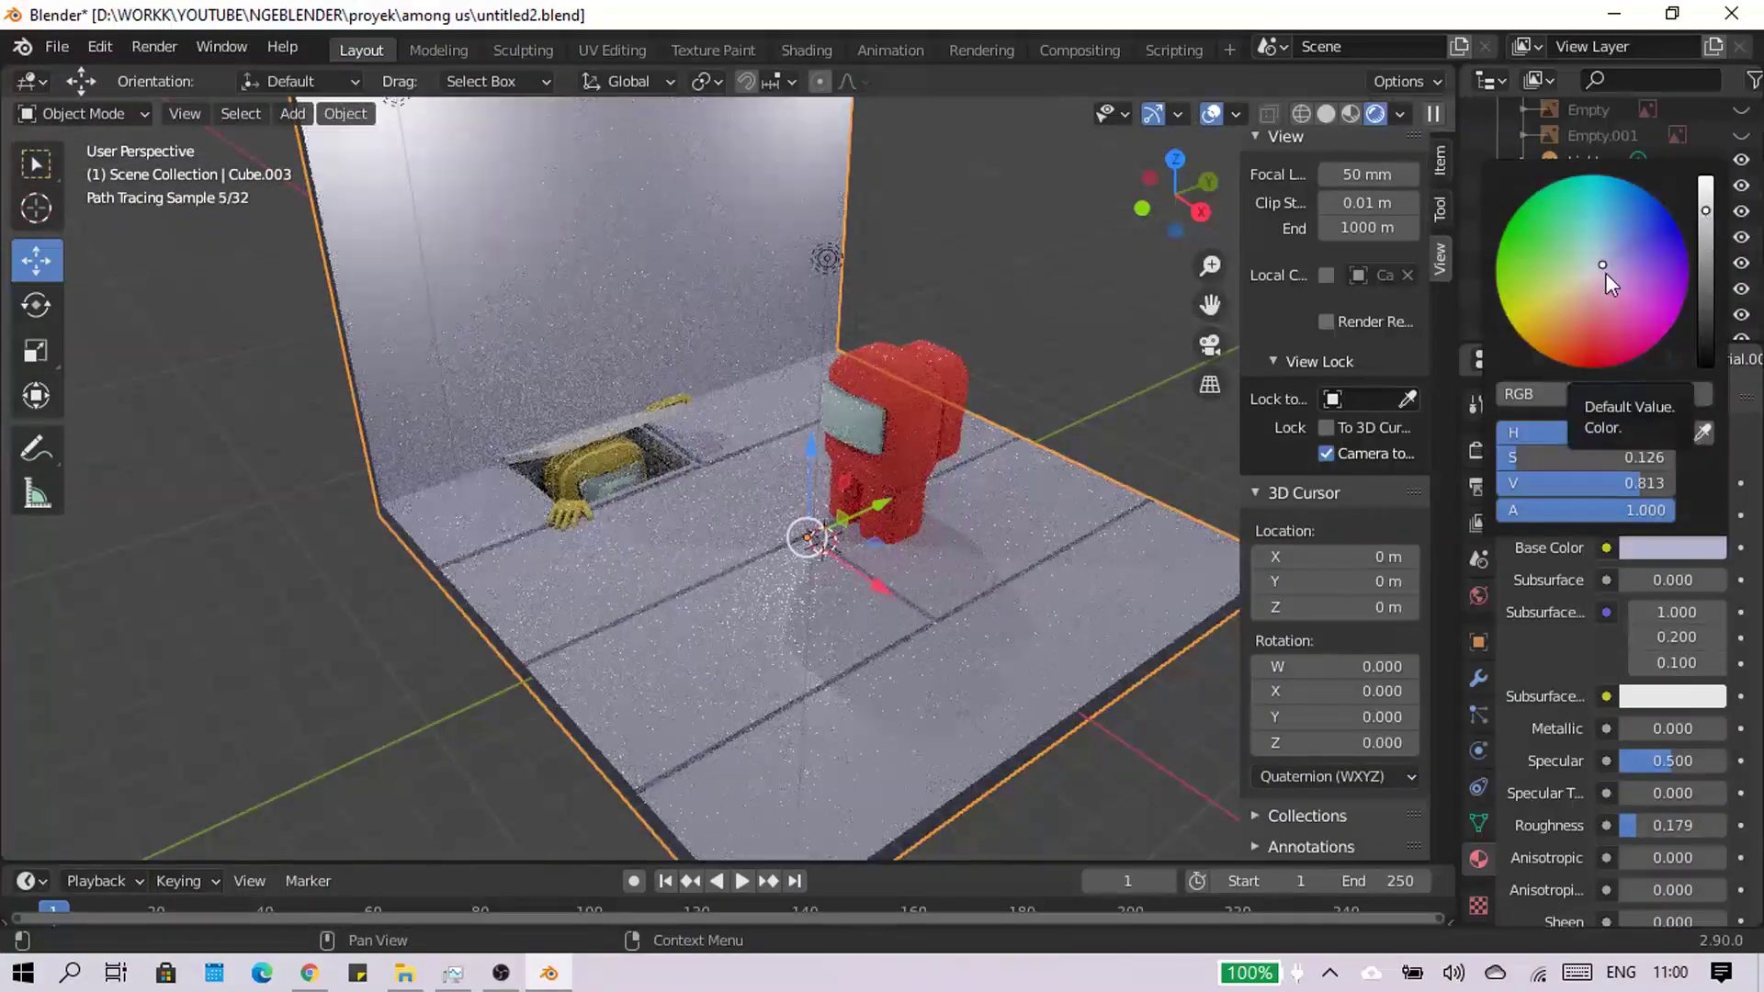
{"action": "left_click", "coordinate": [593, 437]}
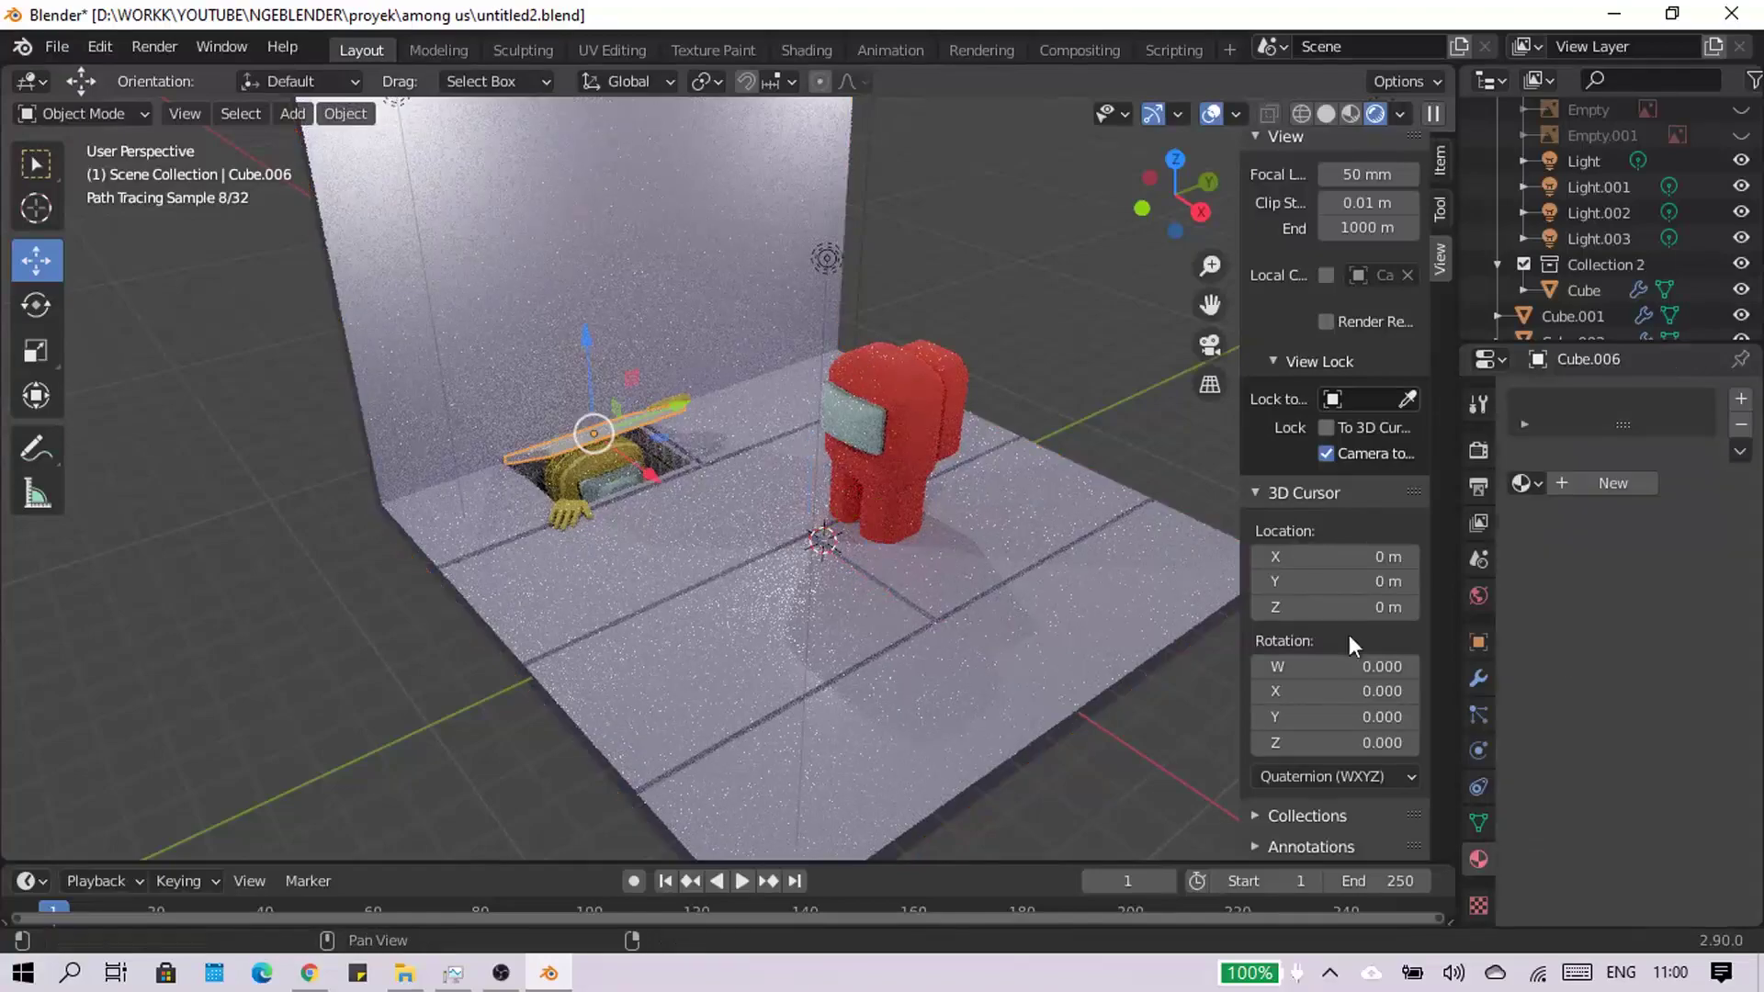
{"action": "left_click", "coordinate": [1672, 703]}
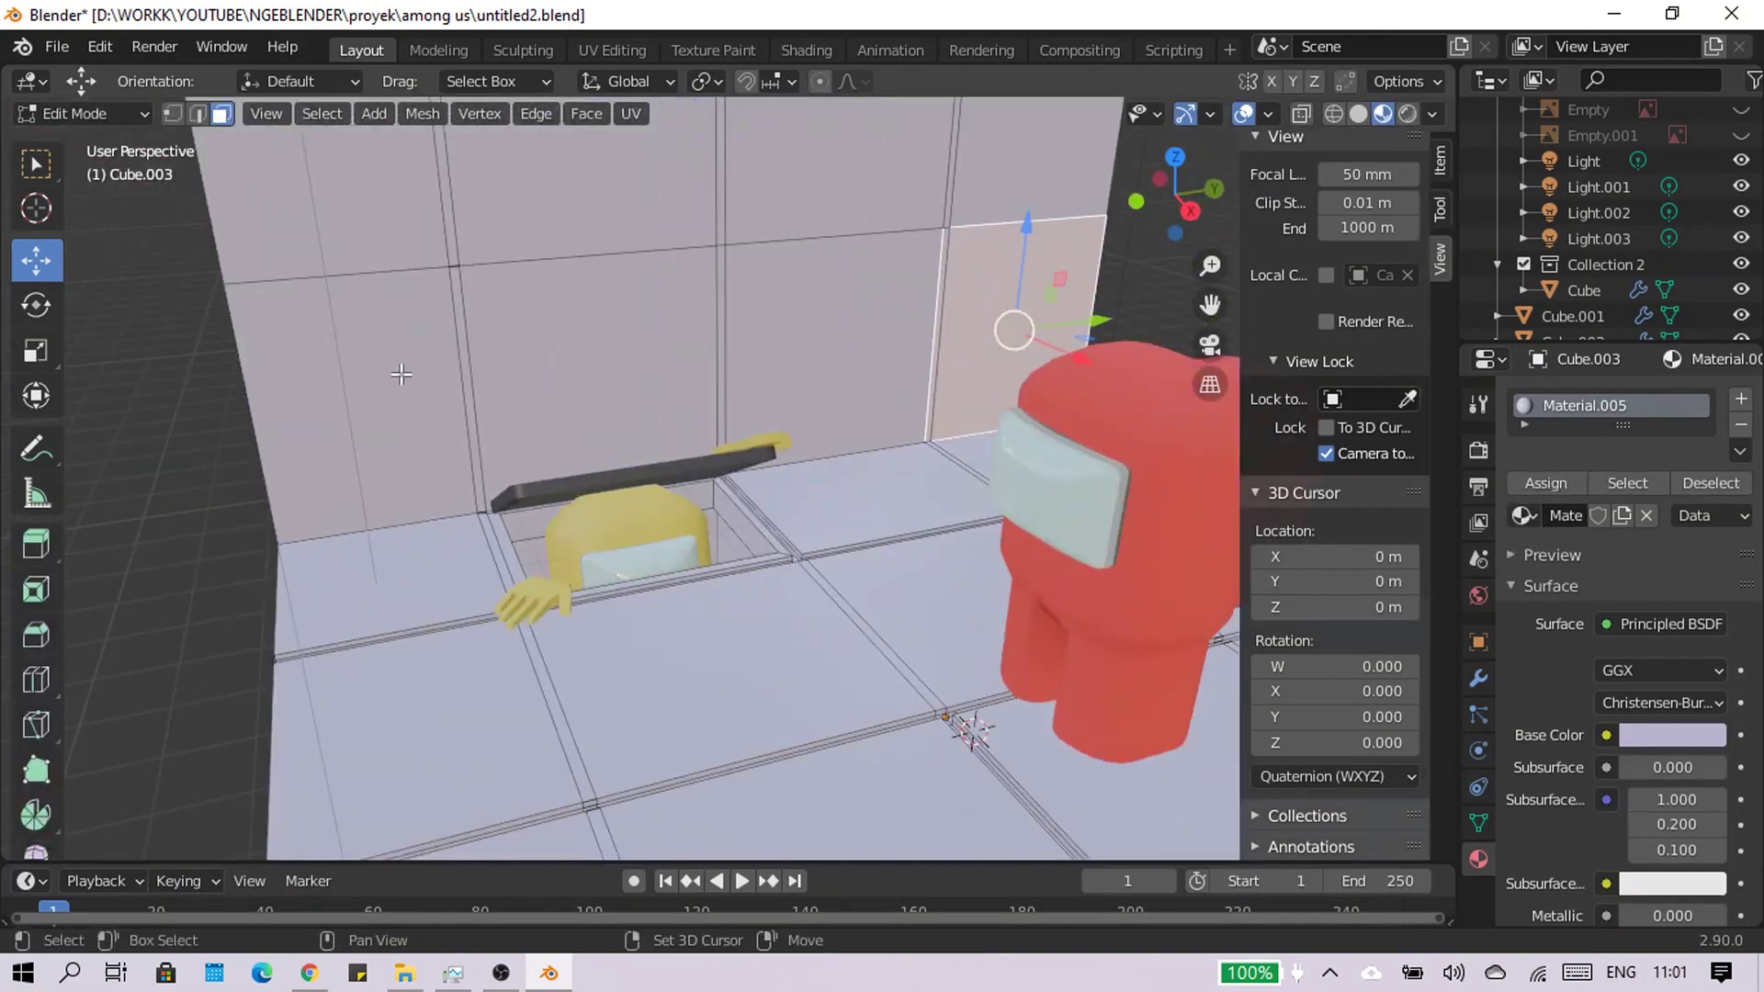
Set the wall stripe material's base colour to blue
{"action": "left_click", "coordinate": [1671, 795]}
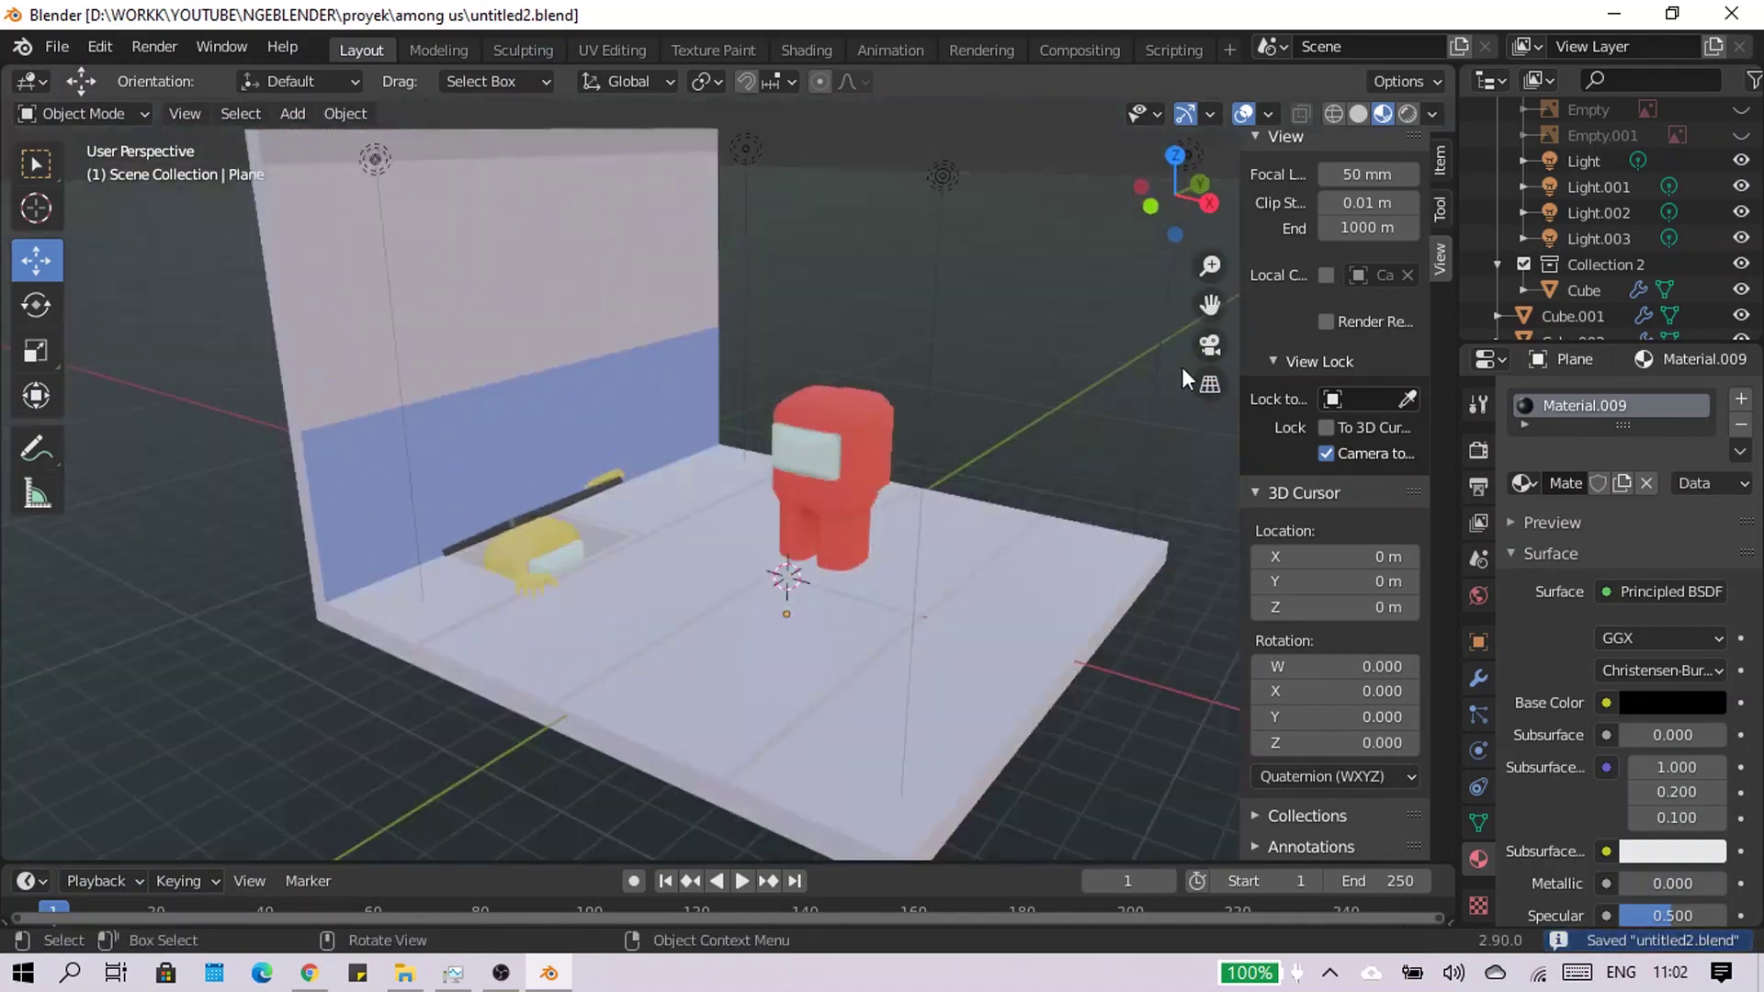
Check the rendered camera view, select the black ground plane, and add a new cube
{"action": "left_click", "coordinate": [1210, 345]}
{"action": "left_click", "coordinate": [1407, 113]}
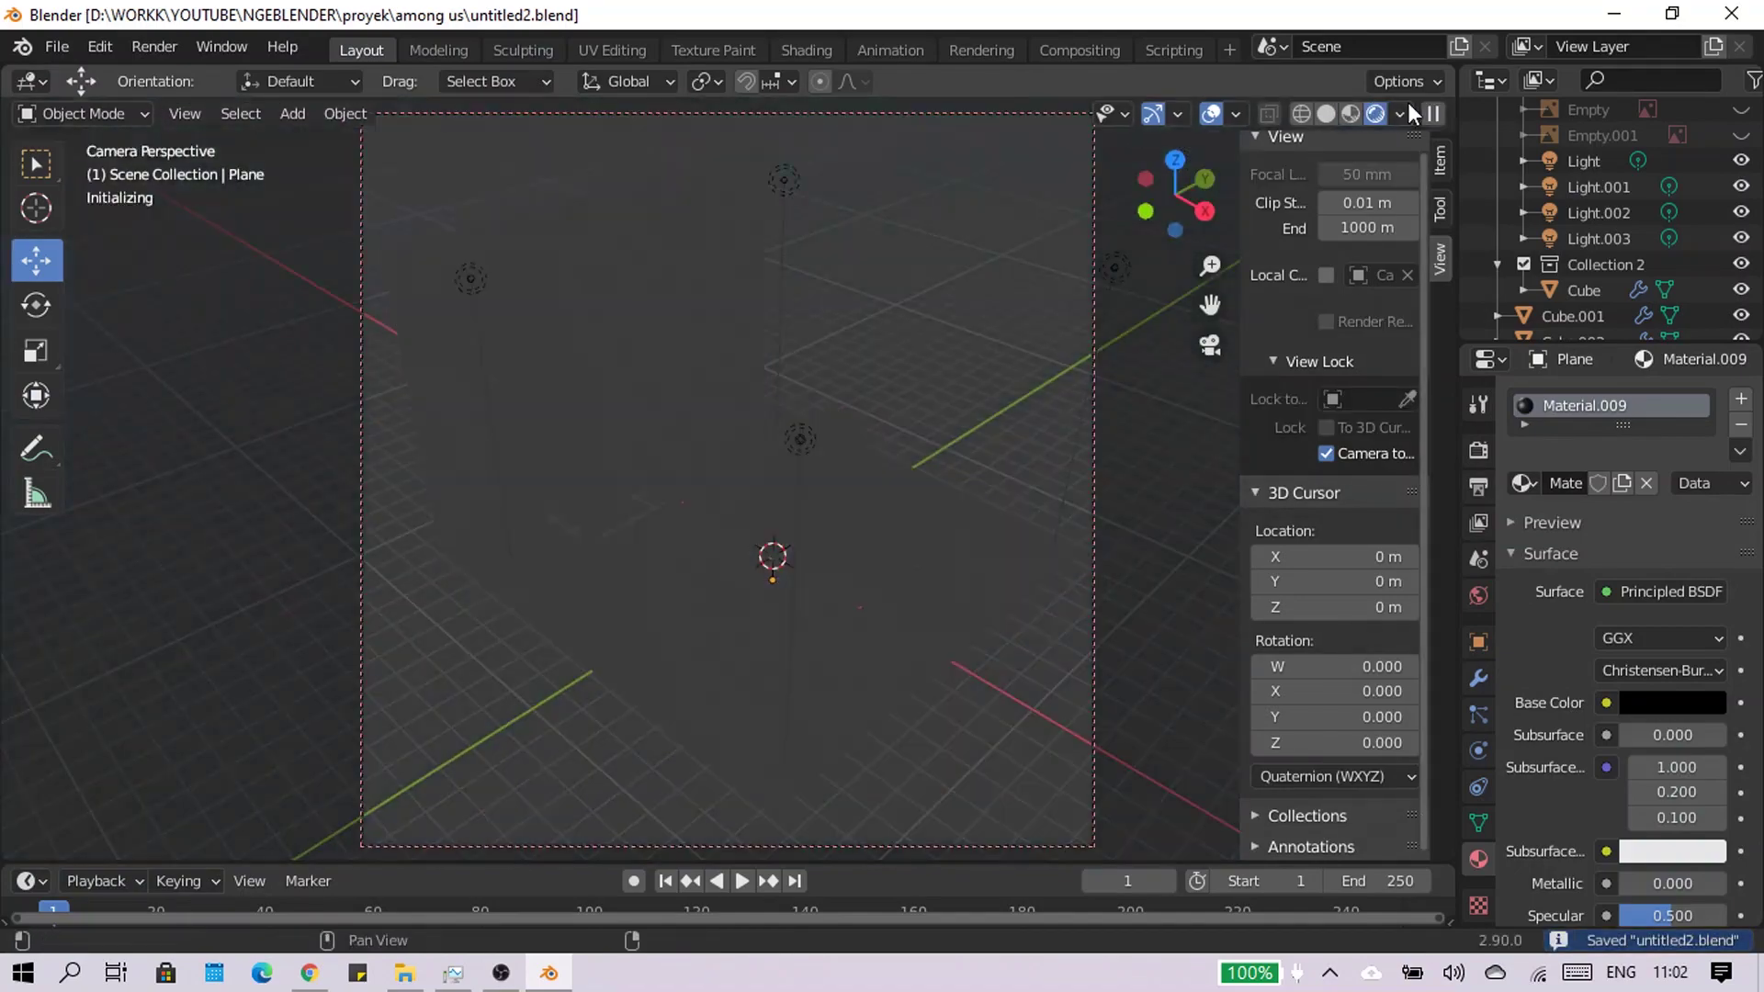
{"action": "left_click", "coordinate": [992, 514]}
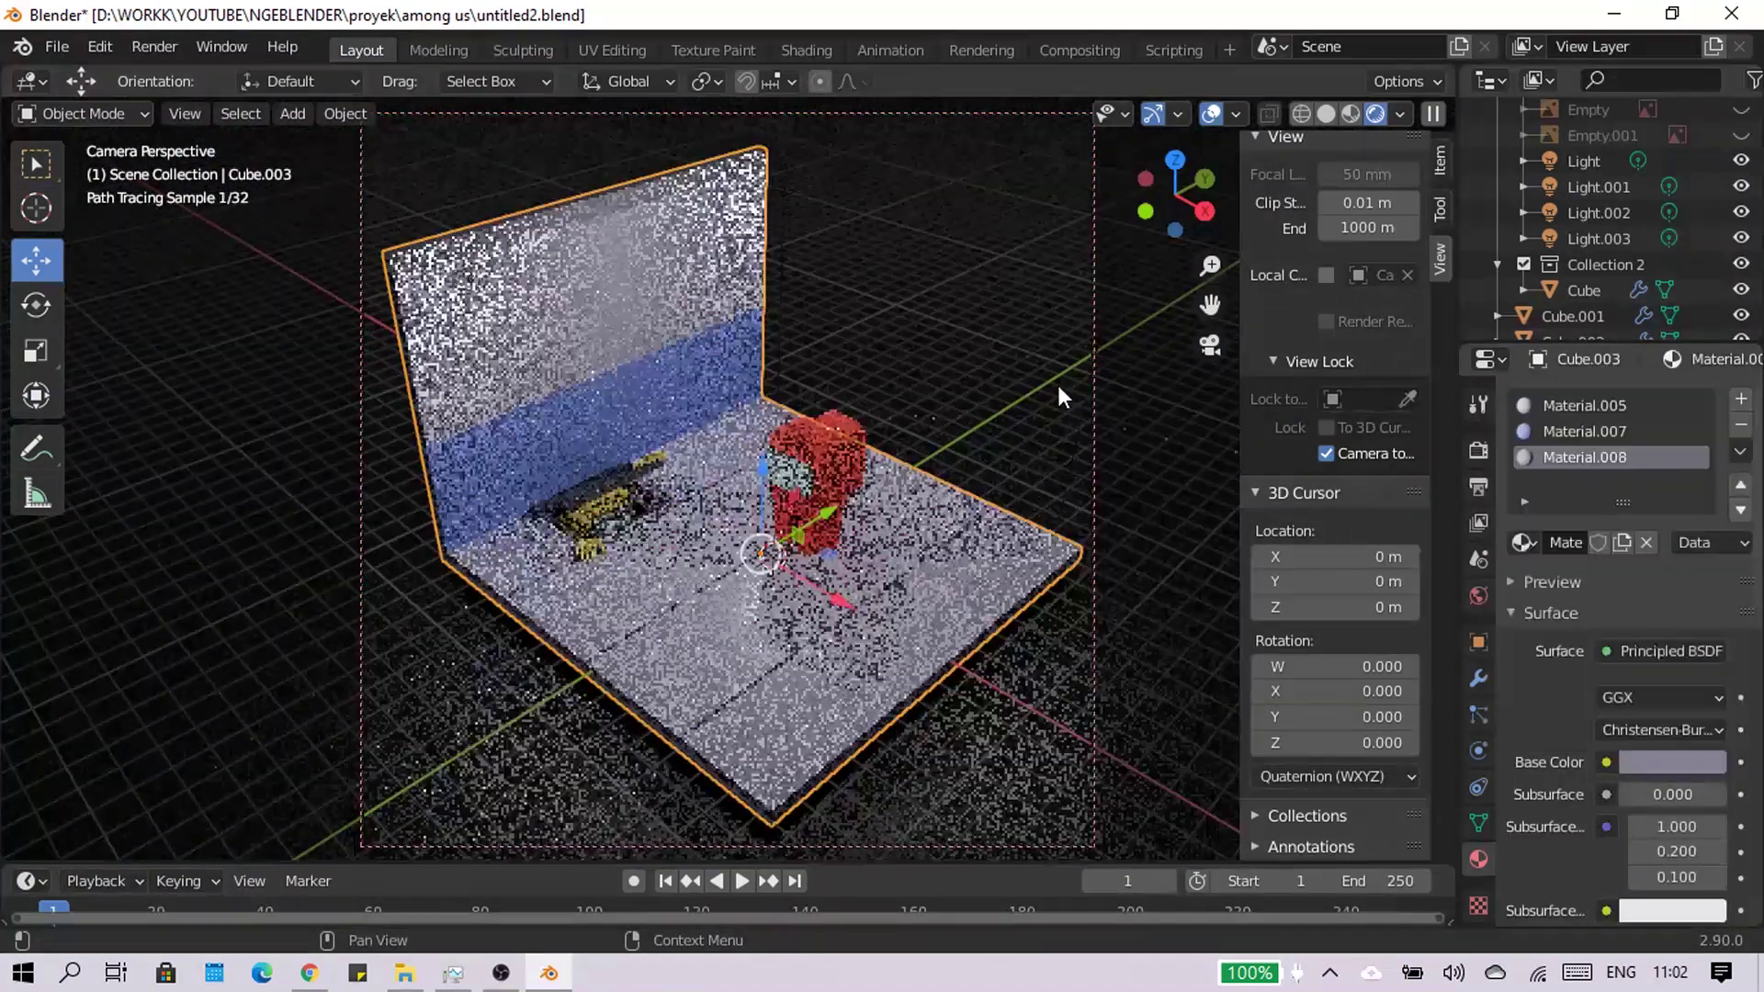
{"action": "left_click", "coordinate": [1084, 395]}
{"action": "left_click", "coordinate": [1219, 343]}
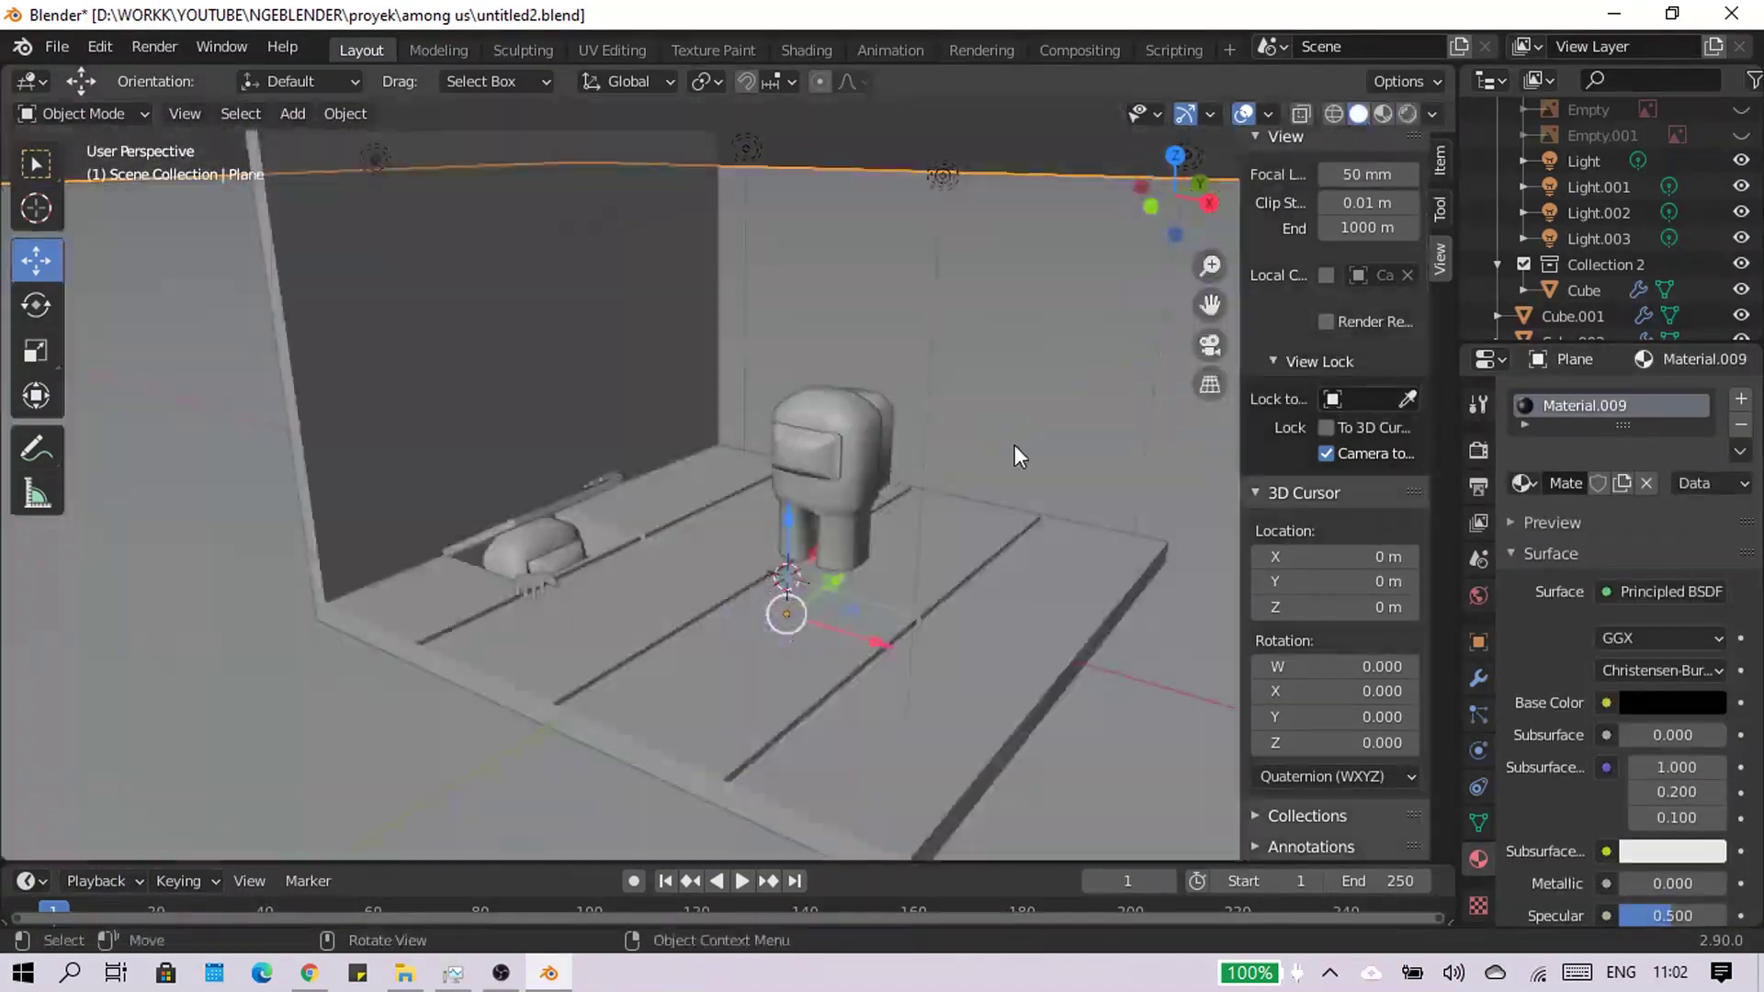
{"action": "key", "text": "shift+a"}
{"action": "left_click", "coordinate": [1018, 449]}
Scale the new cube into a thin flat panel and move it against the back wall
{"action": "key", "text": "s"}
{"action": "left_click", "coordinate": [709, 241]}
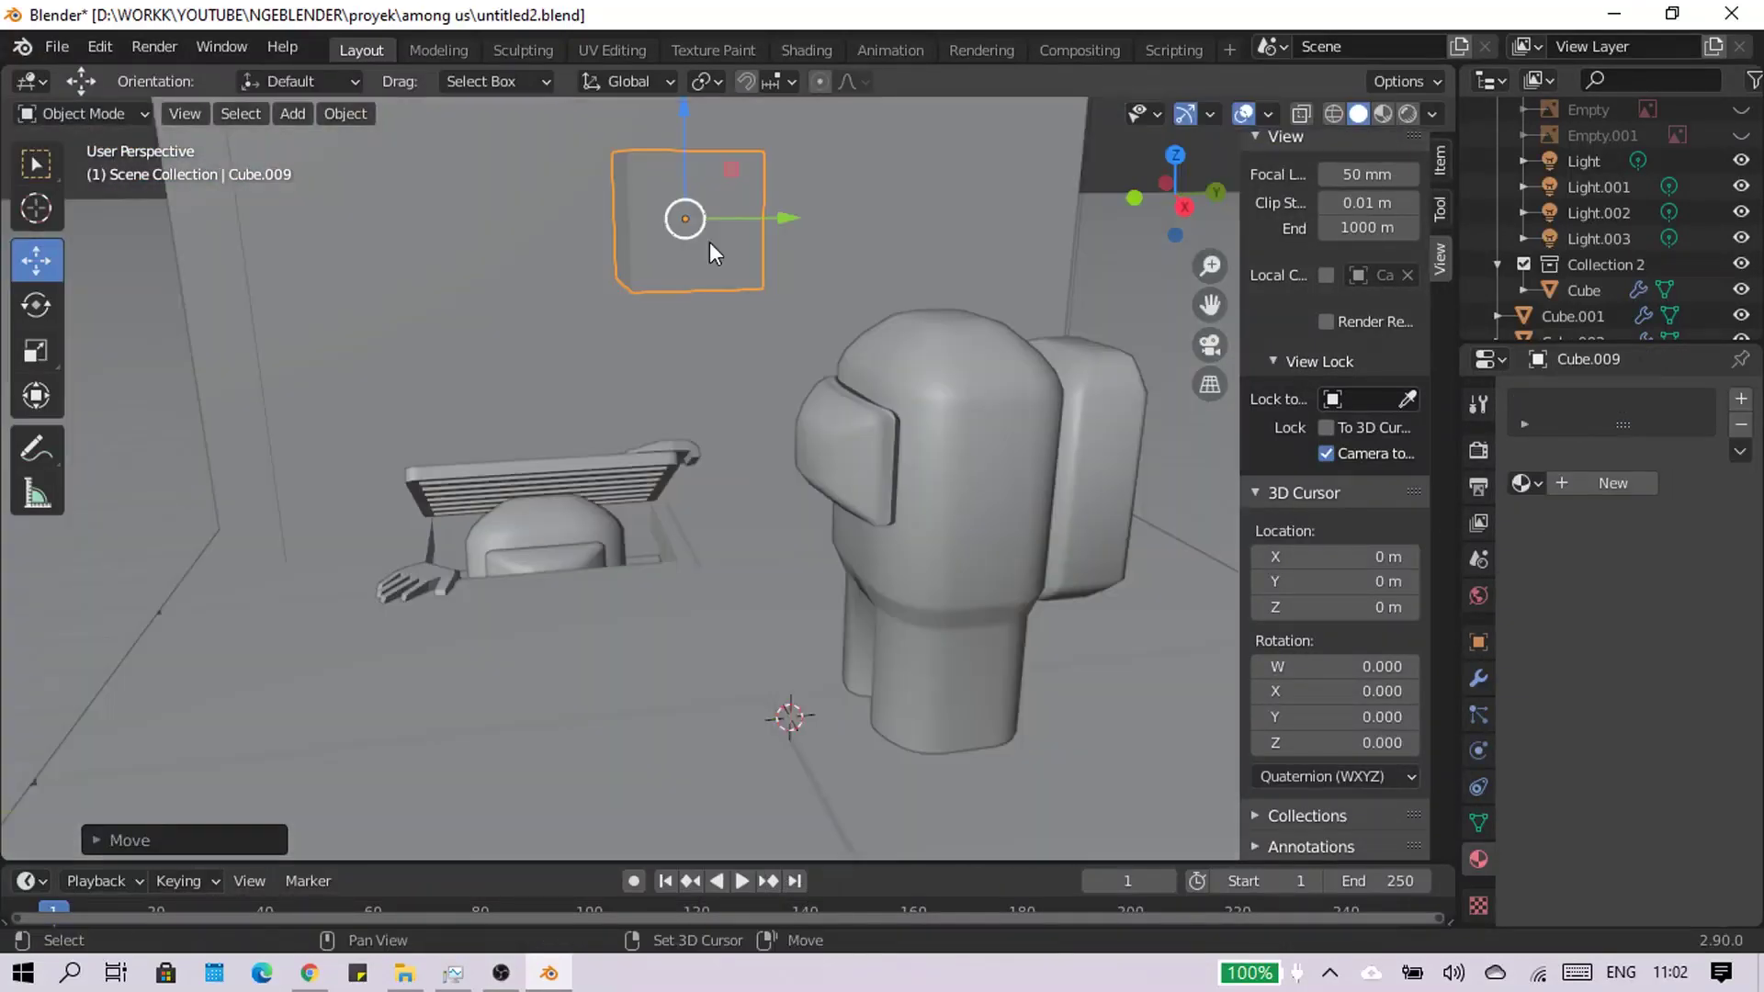
{"action": "middle_click_drag", "start_coordinate": [899, 563], "coordinate": [788, 524]}
{"action": "key", "text": "s"}
{"action": "key", "text": "y"}
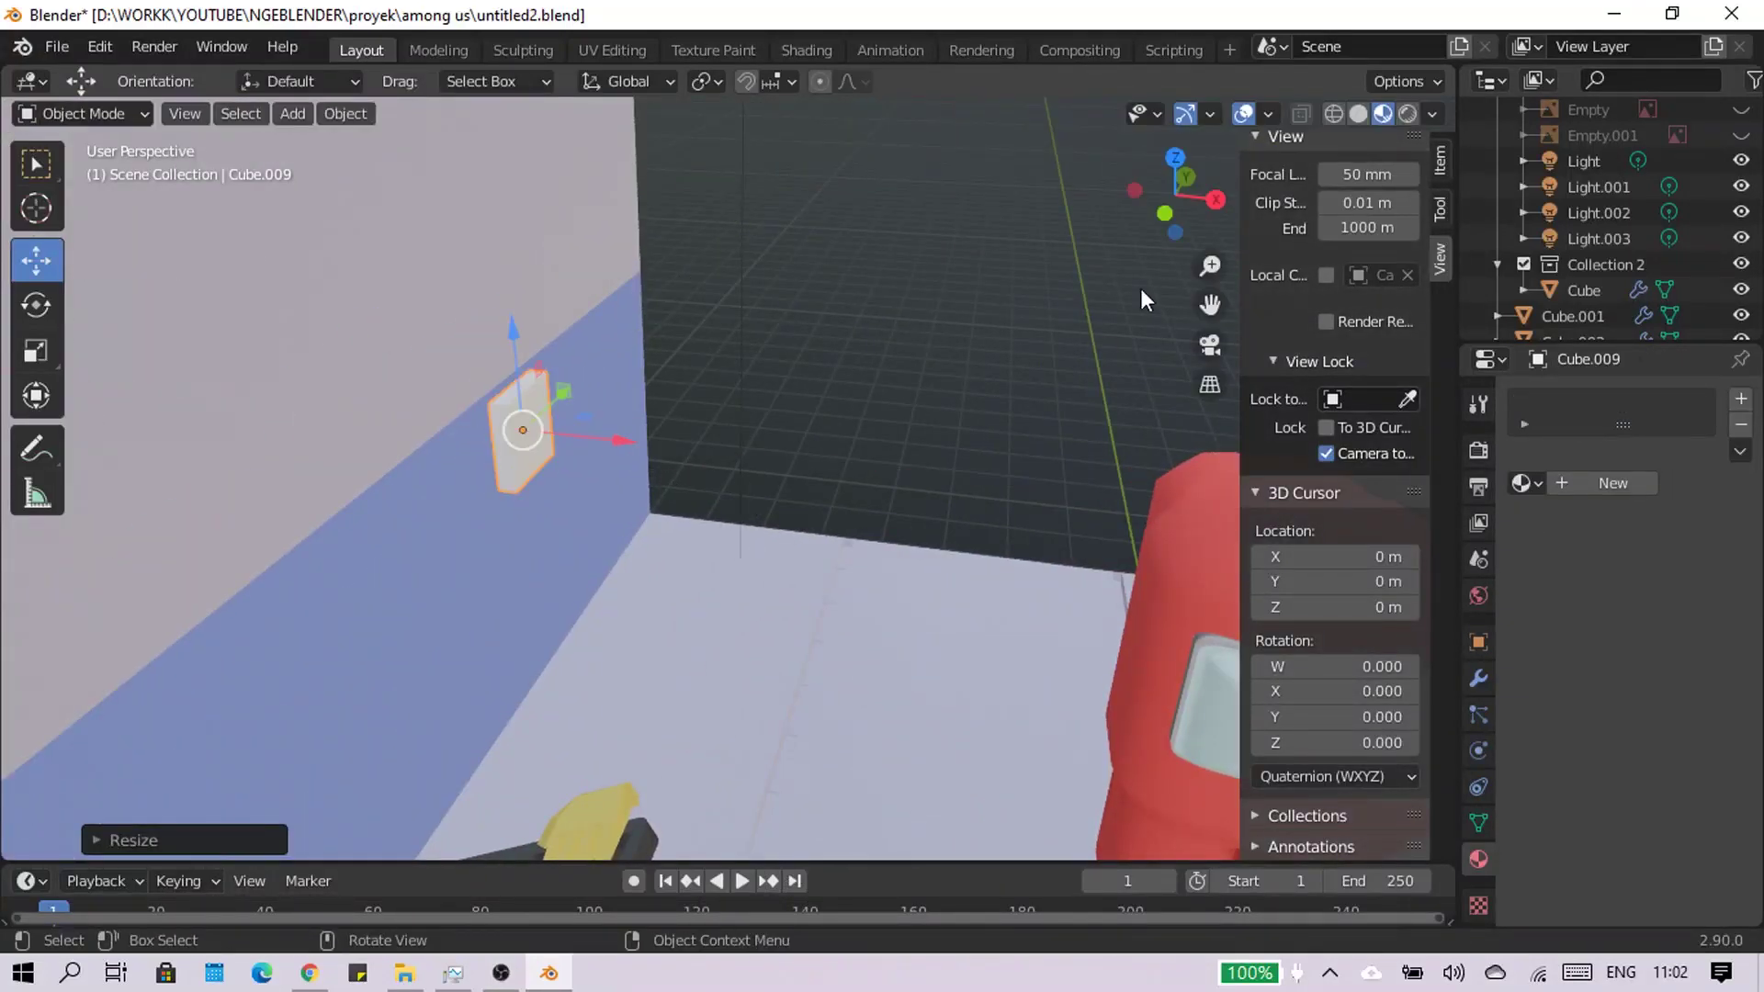
{"action": "key", "text": "KP_3"}
{"action": "key", "text": "g"}
{"action": "left_click", "coordinate": [702, 484]}
{"action": "middle_click_drag", "start_coordinate": [703, 484], "coordinate": [797, 535]}
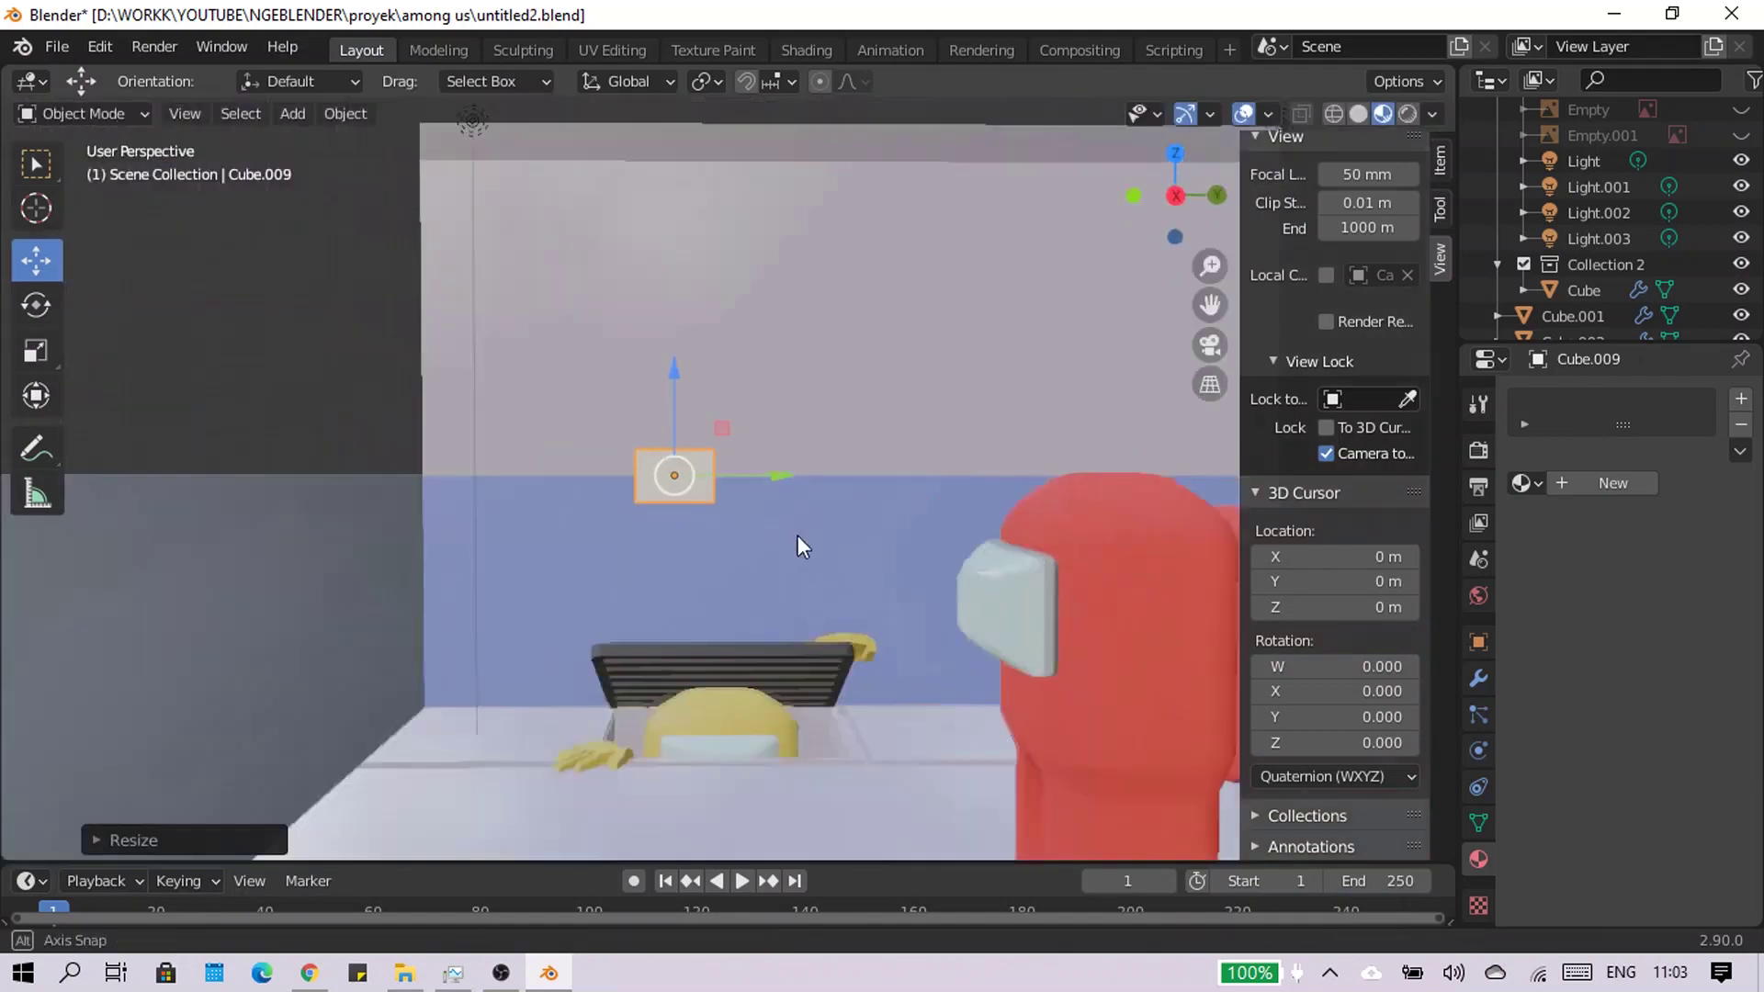
{"action": "key", "text": "s"}
{"action": "left_click", "coordinate": [781, 392]}
{"action": "key", "text": "KP_3"}
{"action": "middle_click_drag", "start_coordinate": [781, 392], "coordinate": [796, 519]}
Add edge loops near the panel's edges and bevel its corners round
{"action": "key", "text": "Tab"}
{"action": "key", "text": "KP_Decimal"}
{"action": "key", "text": "ctrl+r"}
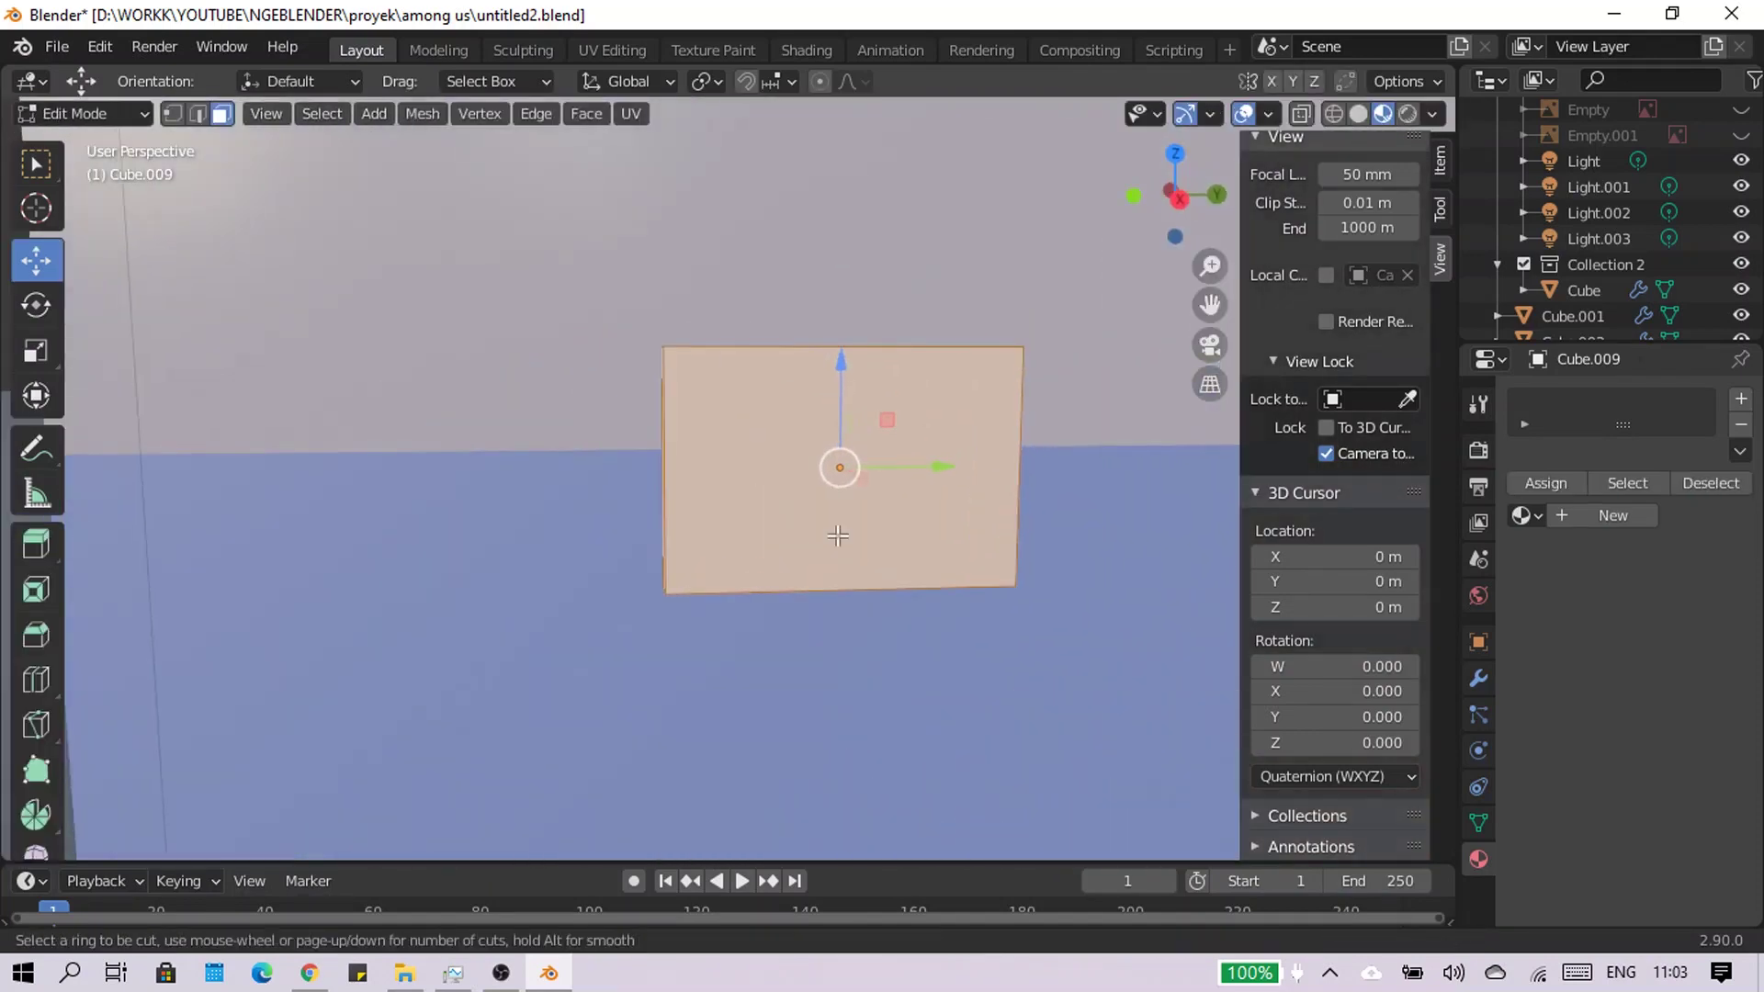
{"action": "left_click", "coordinate": [853, 323]}
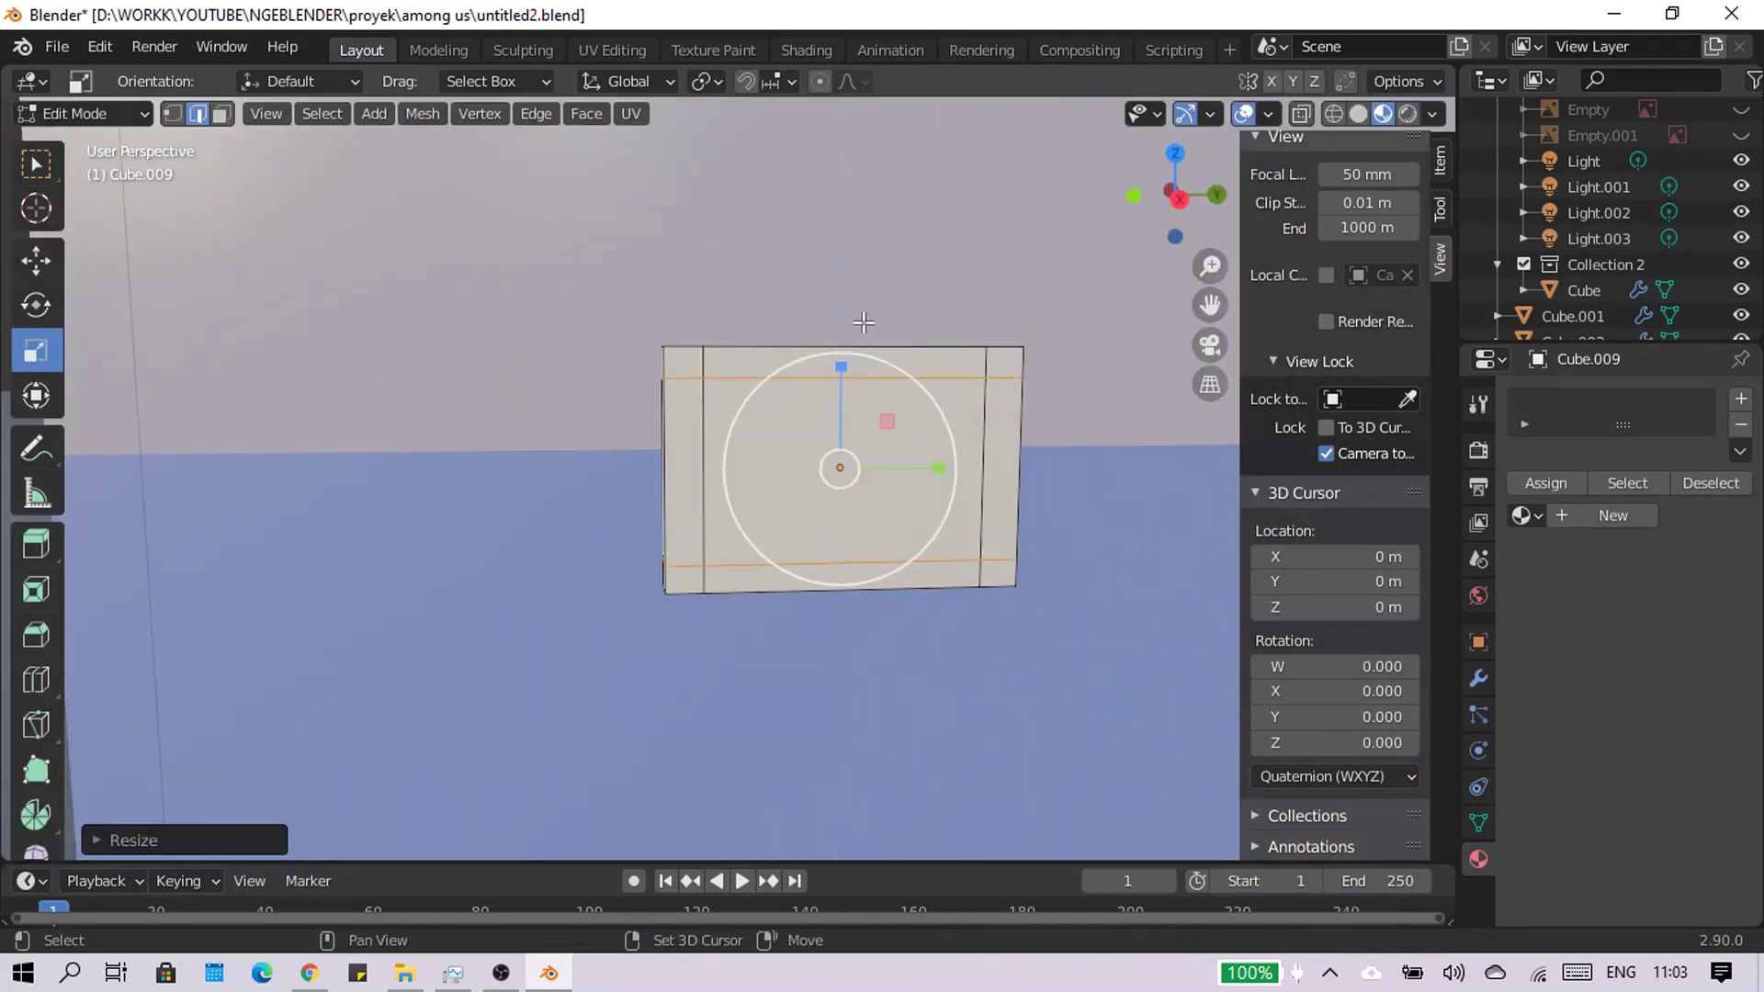
{"action": "mouse_move", "coordinate": [853, 324]}
{"action": "middle_mouse_down"}
{"action": "mouse_move", "coordinate": [963, 361]}
{"action": "mouse_move", "coordinate": [642, 524]}
{"action": "middle_mouse_up"}
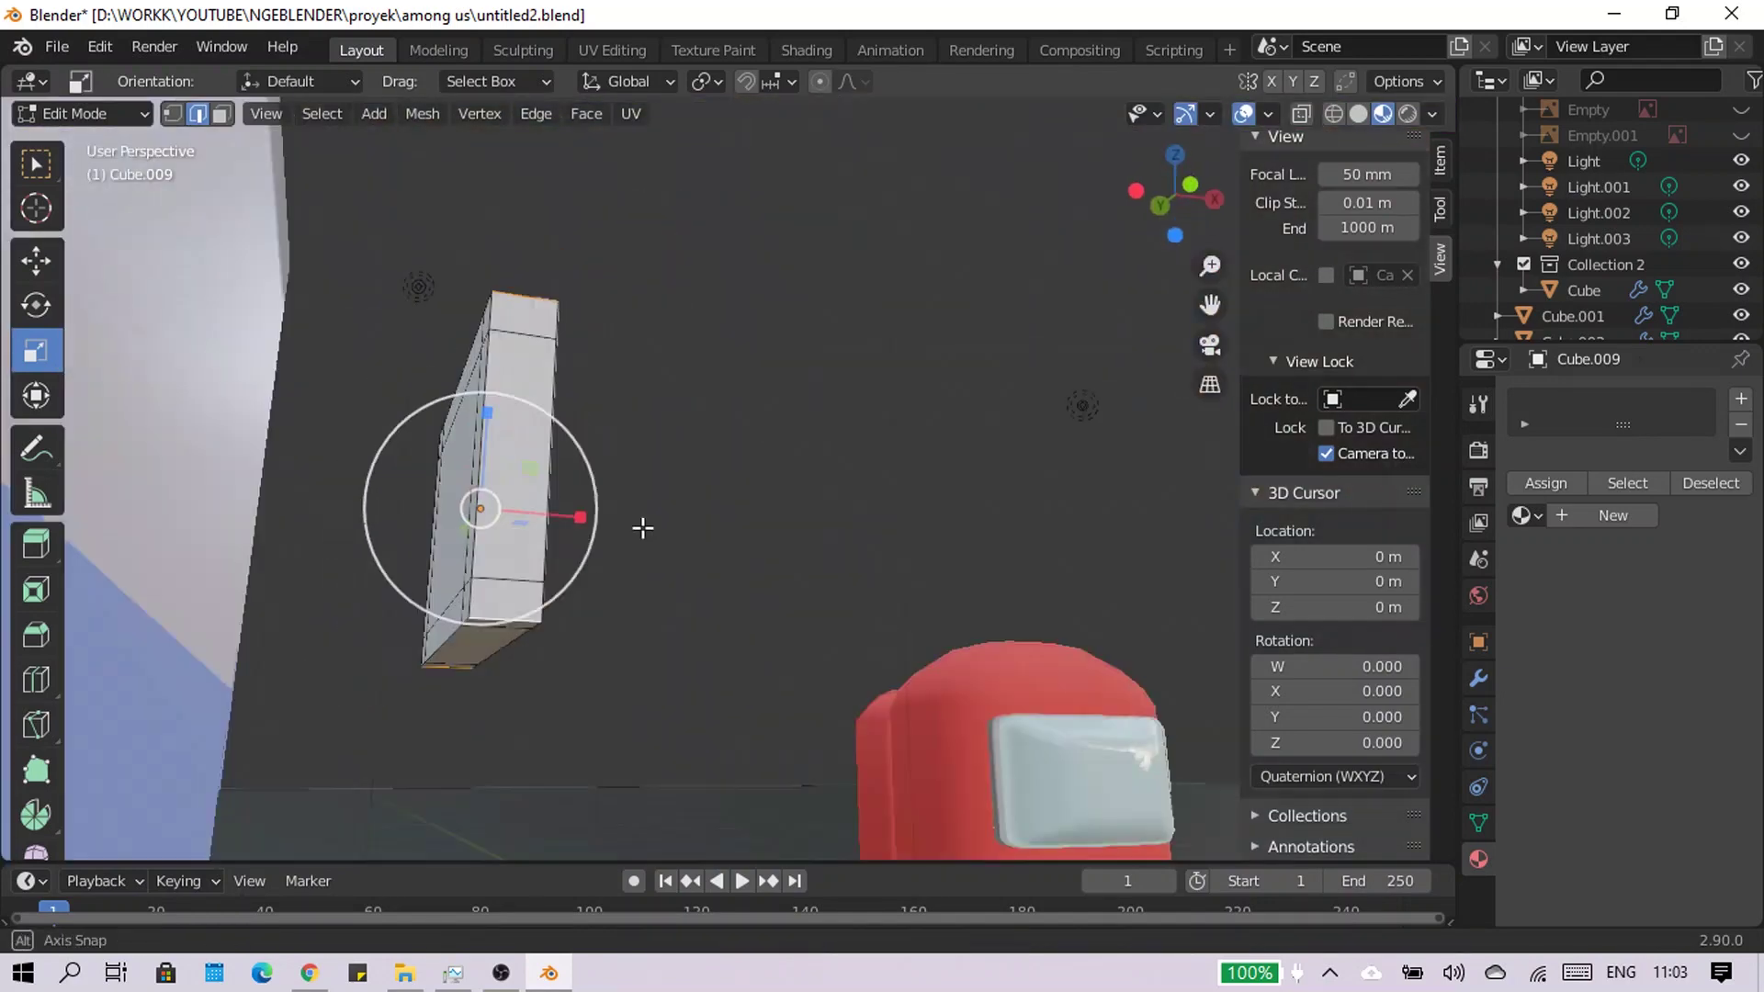
{"action": "key", "text": "ctrl+b"}
{"action": "mouse_move", "coordinate": [605, 268]}
{"action": "middle_mouse_down"}
{"action": "mouse_move", "coordinate": [930, 618]}
{"action": "mouse_move", "coordinate": [912, 606]}
{"action": "mouse_move", "coordinate": [1132, 243]}
{"action": "middle_mouse_up"}
Give the monitor's border the black Material.009, check it on the wall, and save
{"action": "key", "text": "a"}
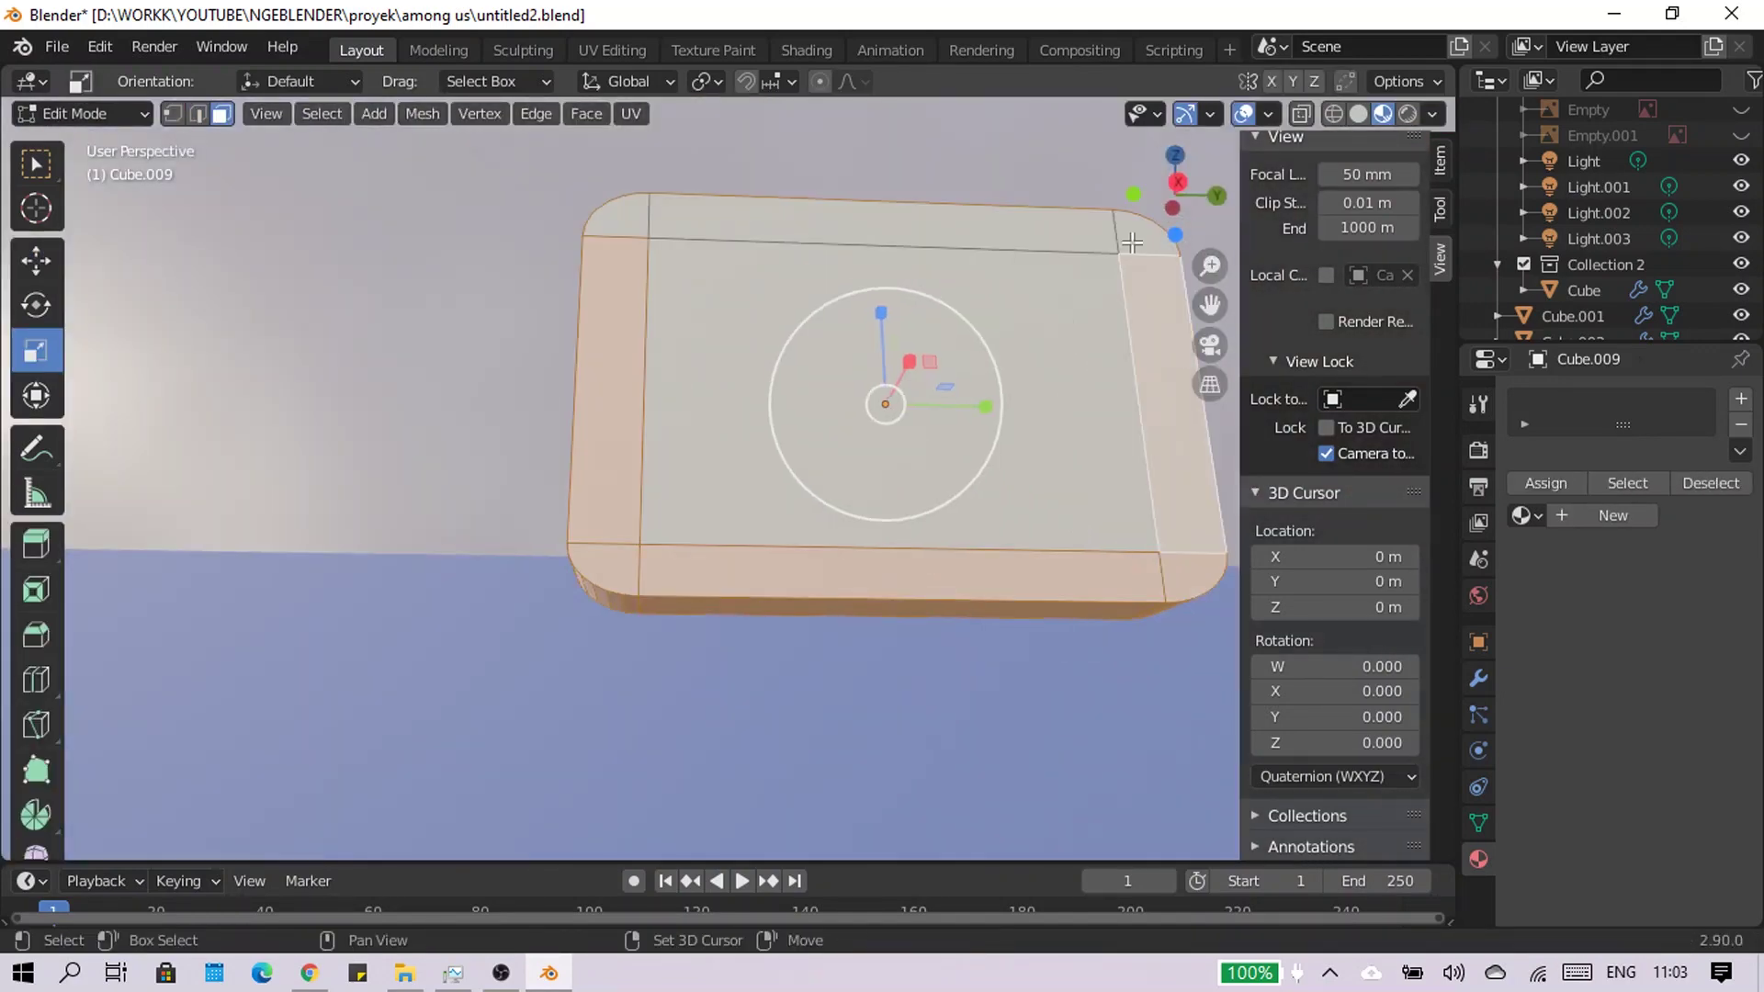
{"action": "left_click", "coordinate": [1534, 516]}
{"action": "left_click", "coordinate": [1304, 827]}
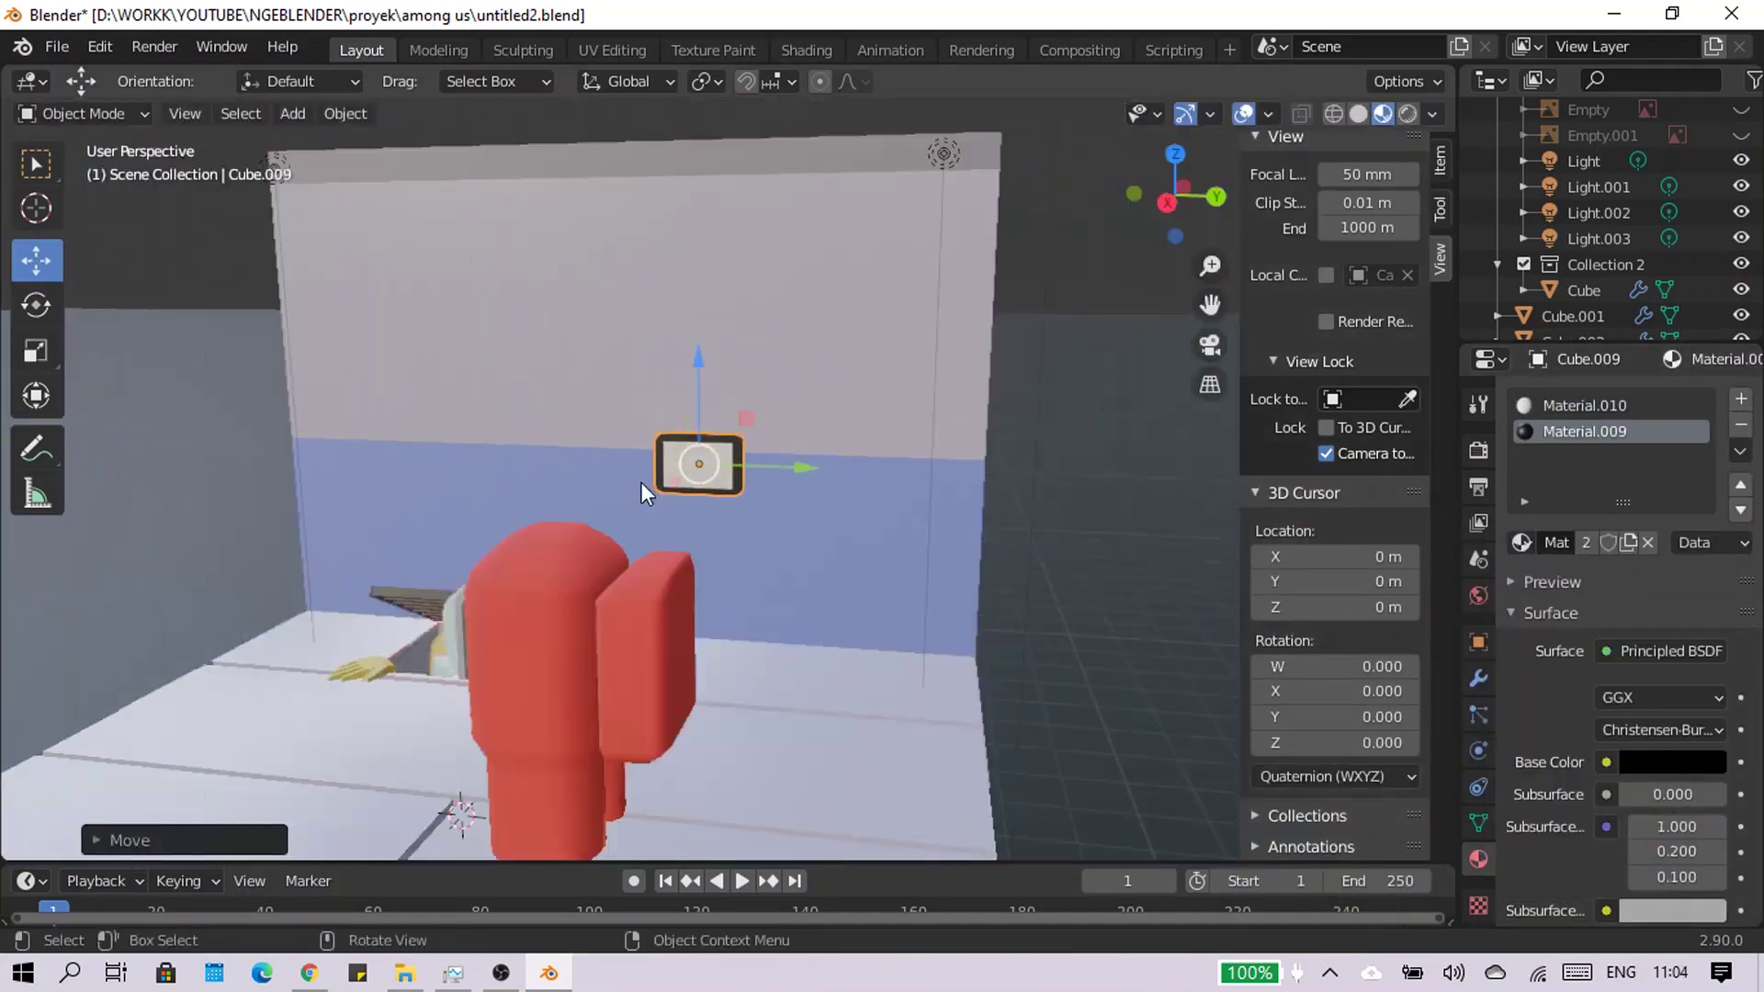
{"action": "middle_click_drag", "start_coordinate": [642, 483], "coordinate": [615, 456]}
{"action": "left_click", "coordinate": [975, 500]}
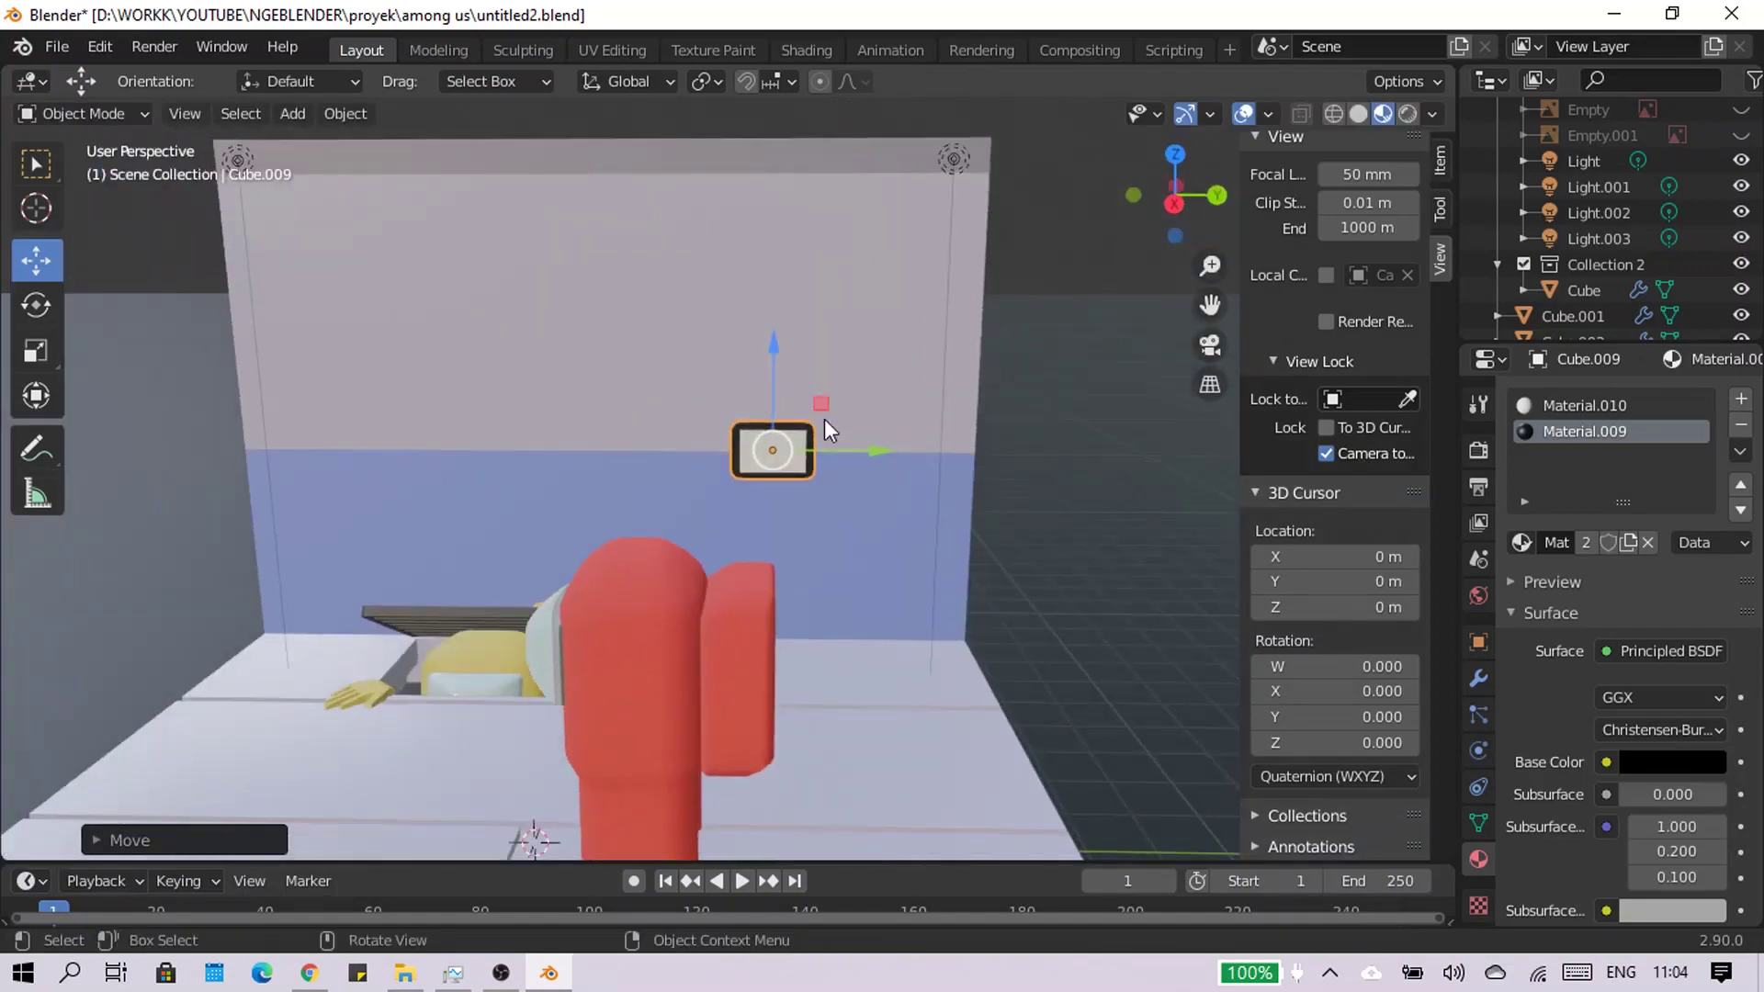
{"action": "key", "text": "KP_0"}
{"action": "left_click", "coordinate": [1015, 330]}
{"action": "key", "text": "ctrl+s"}
{"action": "left_click", "coordinate": [1209, 347]}
Enter Edit Mode on the red crewmate's body with vertex selection
{"action": "left_click", "coordinate": [878, 552]}
{"action": "scroll", "coordinate": [840, 498], "scroll_direction": "up", "scroll_amount": 3}
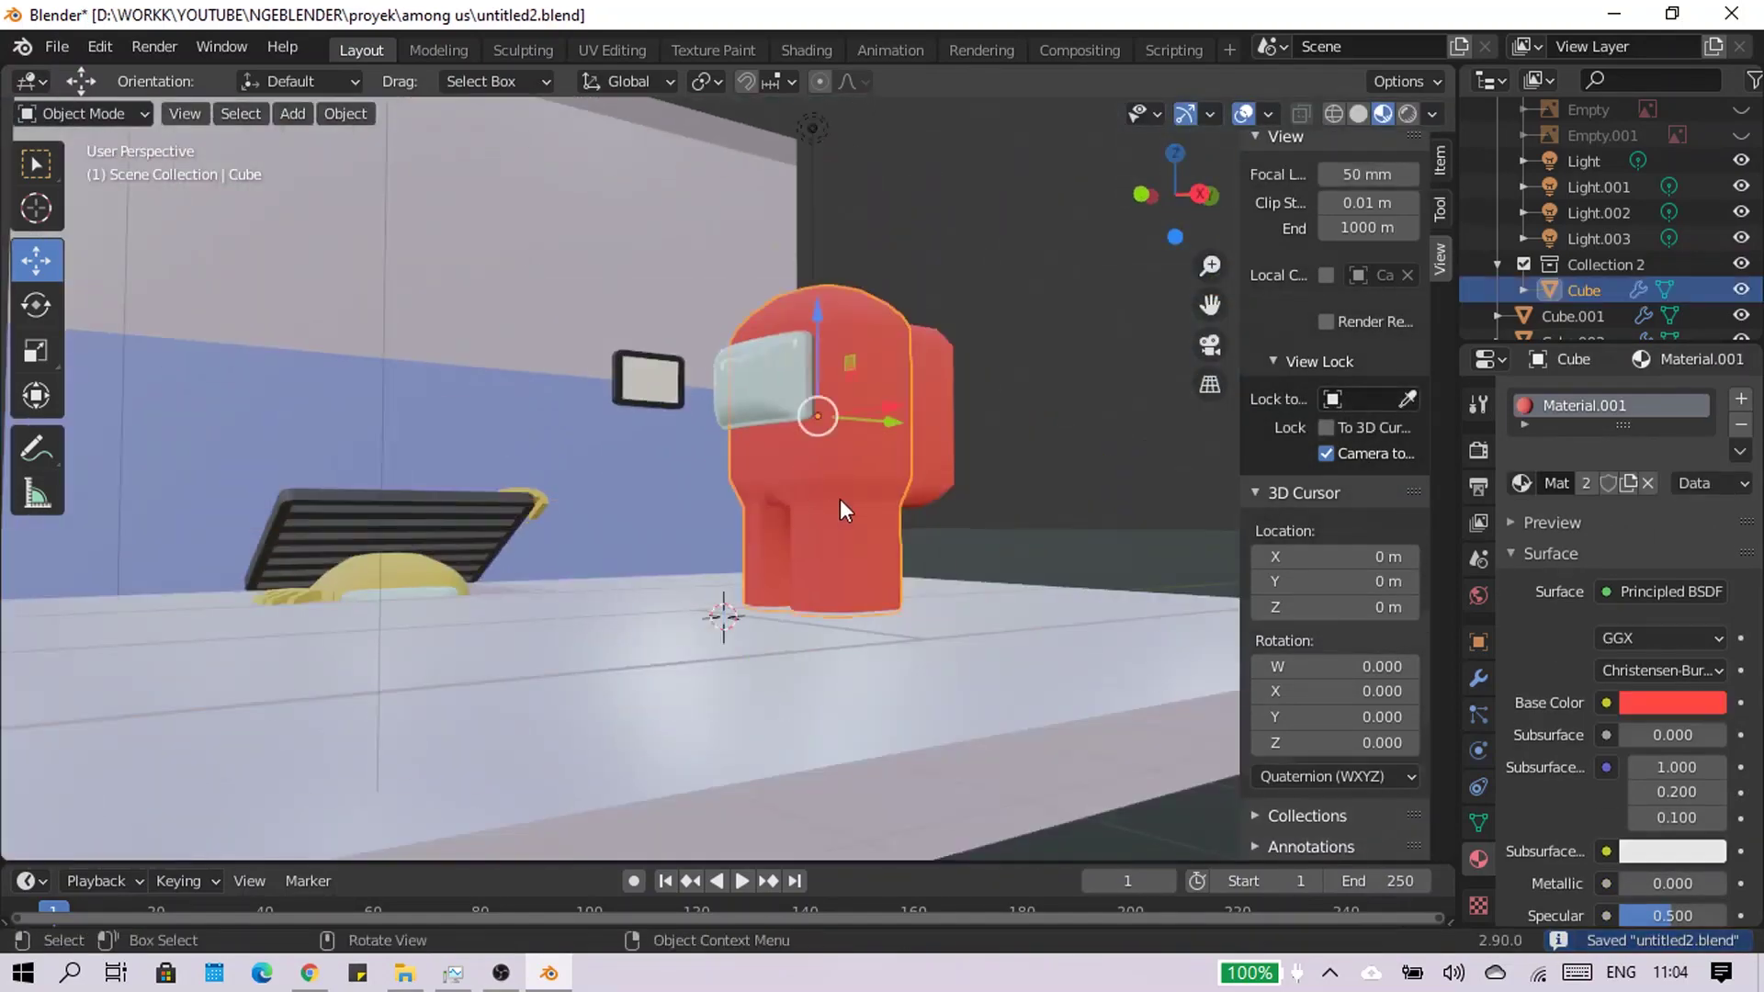
{"action": "key", "text": "Tab"}
{"action": "scroll", "coordinate": [821, 527], "scroll_direction": "up", "scroll_amount": 3}
{"action": "scroll", "coordinate": [821, 526], "scroll_direction": "up", "scroll_amount": 2}
{"action": "scroll", "coordinate": [820, 526], "scroll_direction": "down", "scroll_amount": 5}
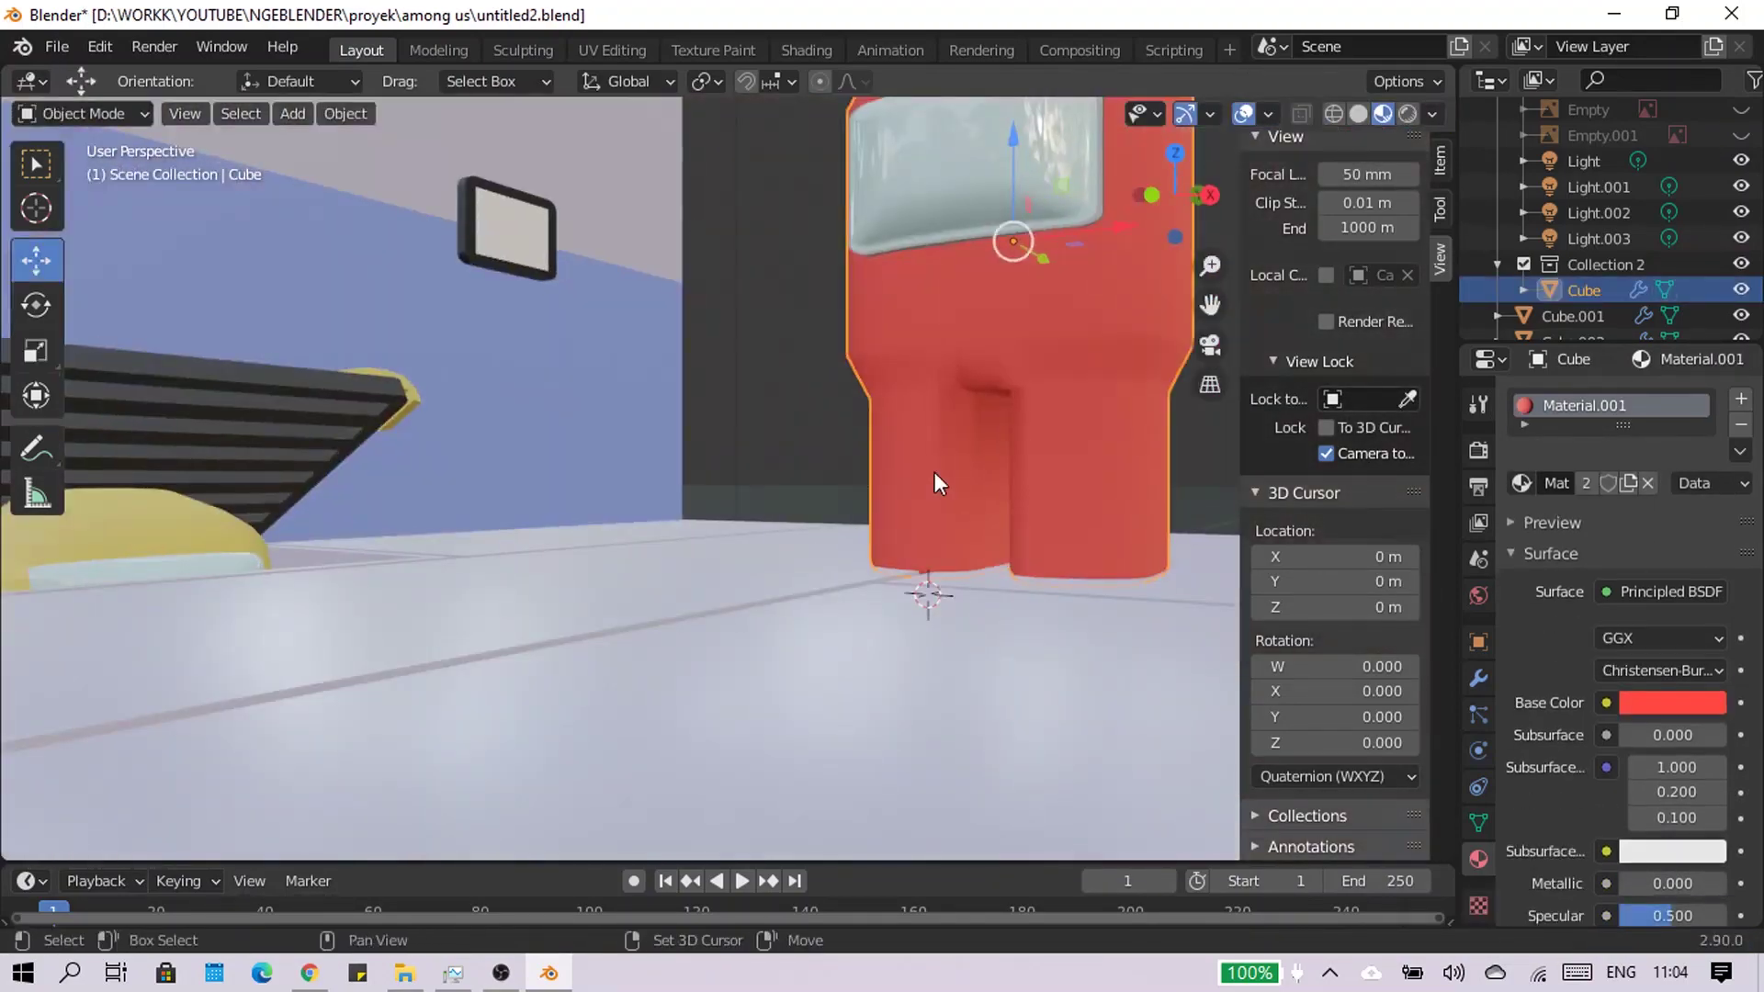
{"action": "key", "text": "Tab"}
{"action": "left_click", "coordinate": [678, 433], "text": "shift"}
{"action": "scroll", "coordinate": [678, 432], "scroll_direction": "up", "scroll_amount": 4}
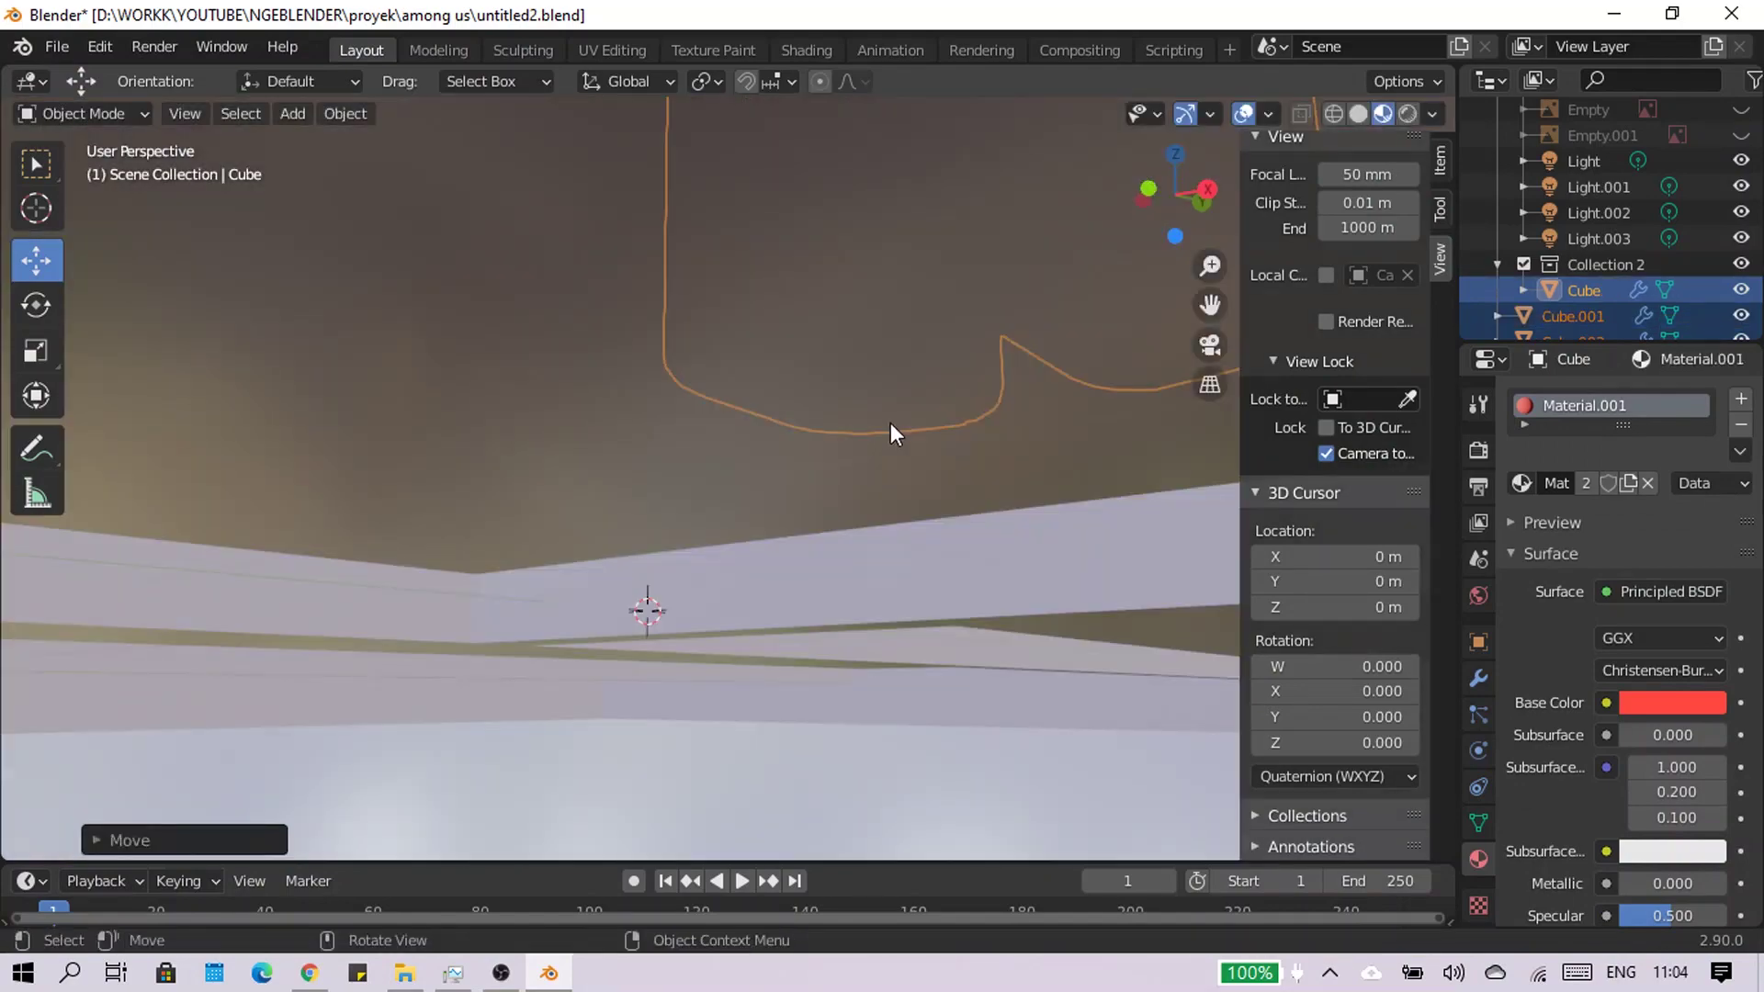
{"action": "key", "text": "ctrl+z"}
{"action": "key", "text": "ctrl+z"}
{"action": "scroll", "coordinate": [893, 439], "scroll_direction": "up", "scroll_amount": 2}
{"action": "key", "text": "1"}
{"action": "middle_click_drag", "start_coordinate": [1222, 198], "coordinate": [1186, 211], "text": "shift"}
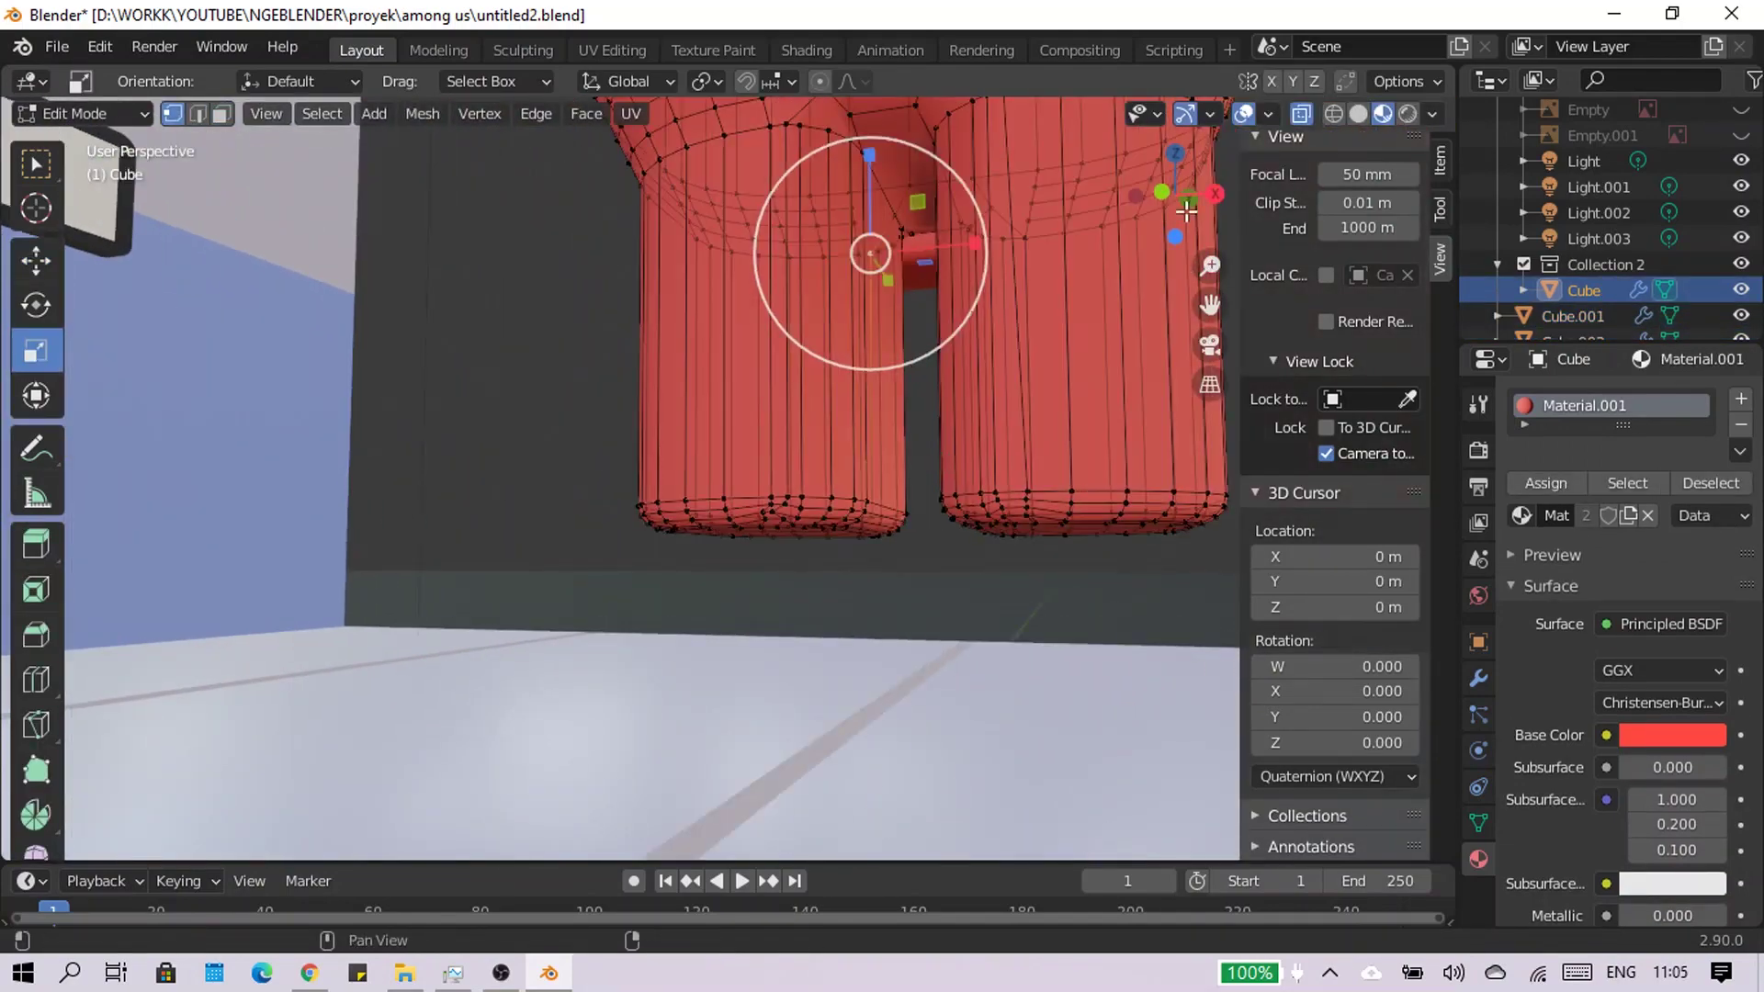
Select one leg's lower vertices and move them forward and vertically
{"action": "left_click_drag", "start_coordinate": [464, 394], "coordinate": [827, 540]}
{"action": "middle_click_drag", "start_coordinate": [894, 551], "coordinate": [906, 618]}
{"action": "left_click", "coordinate": [36, 260]}
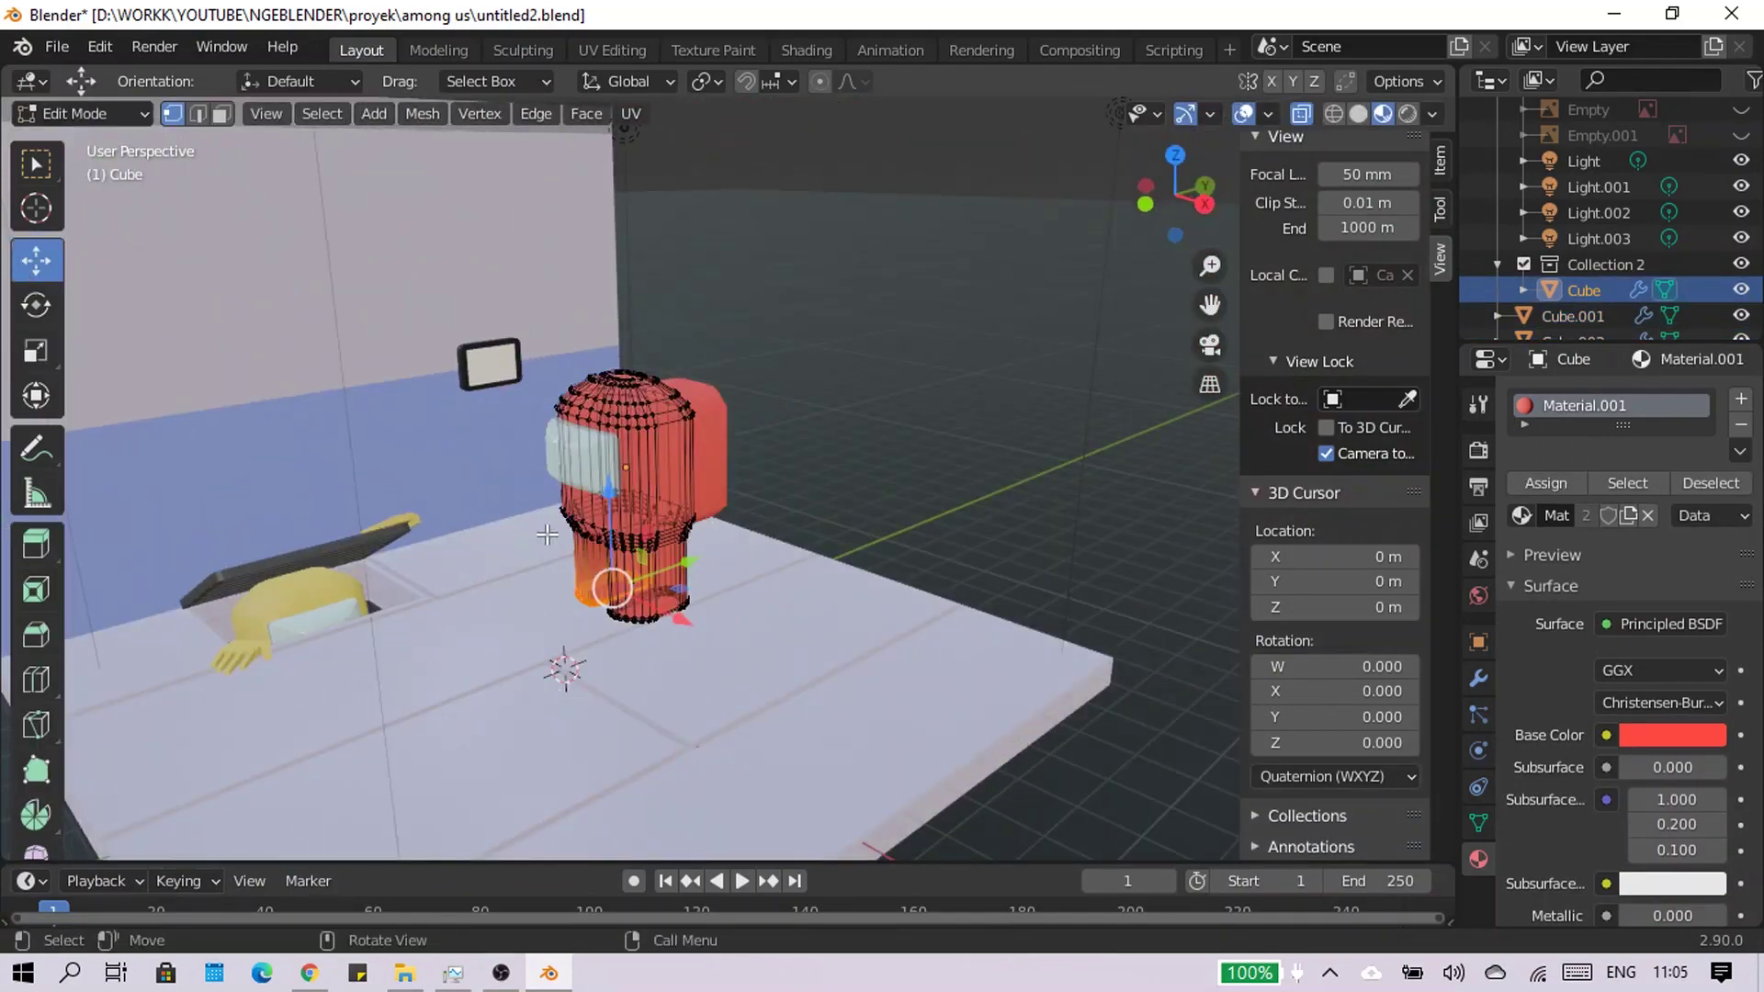
{"action": "left_click_drag", "start_coordinate": [731, 463], "coordinate": [749, 546]}
{"action": "key", "text": "KP_3"}
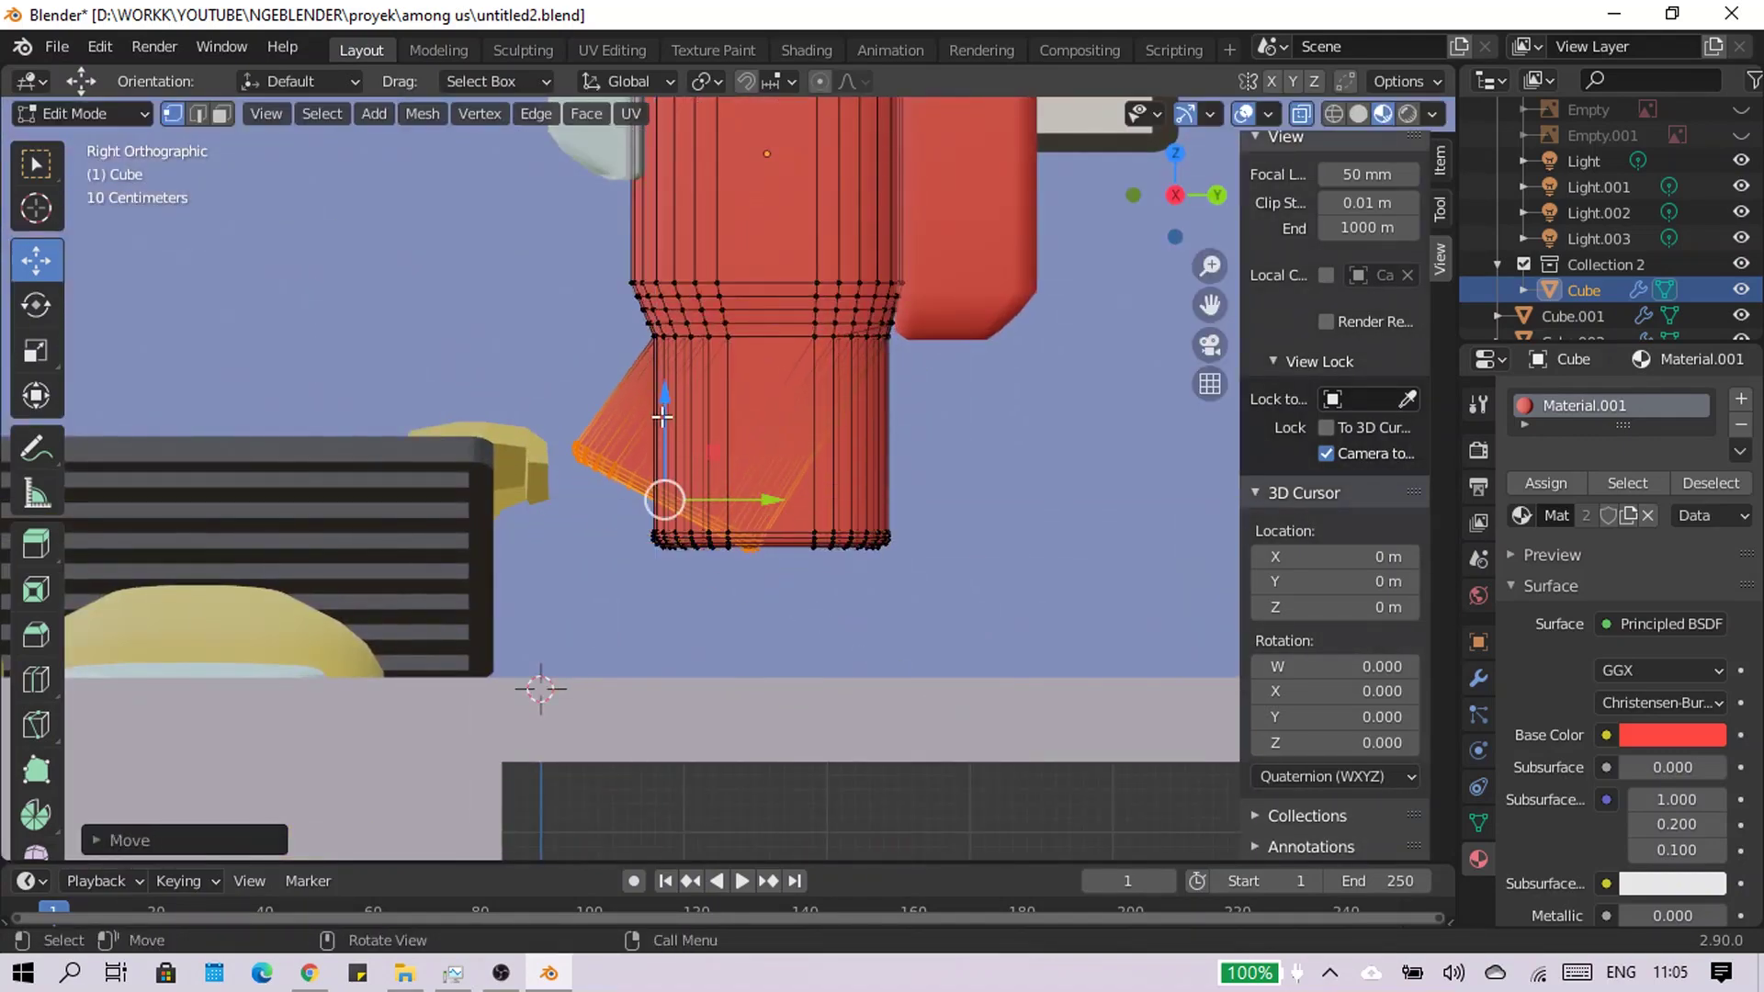
{"action": "mouse_move", "coordinate": [661, 418]}
{"action": "middle_mouse_down"}
{"action": "mouse_move", "coordinate": [961, 598]}
{"action": "mouse_move", "coordinate": [819, 662]}
{"action": "mouse_move", "coordinate": [957, 639]}
{"action": "mouse_move", "coordinate": [869, 503]}
{"action": "mouse_move", "coordinate": [984, 419]}
{"action": "middle_mouse_up"}
{"action": "middle_click_drag", "start_coordinate": [1123, 421], "coordinate": [687, 404]}
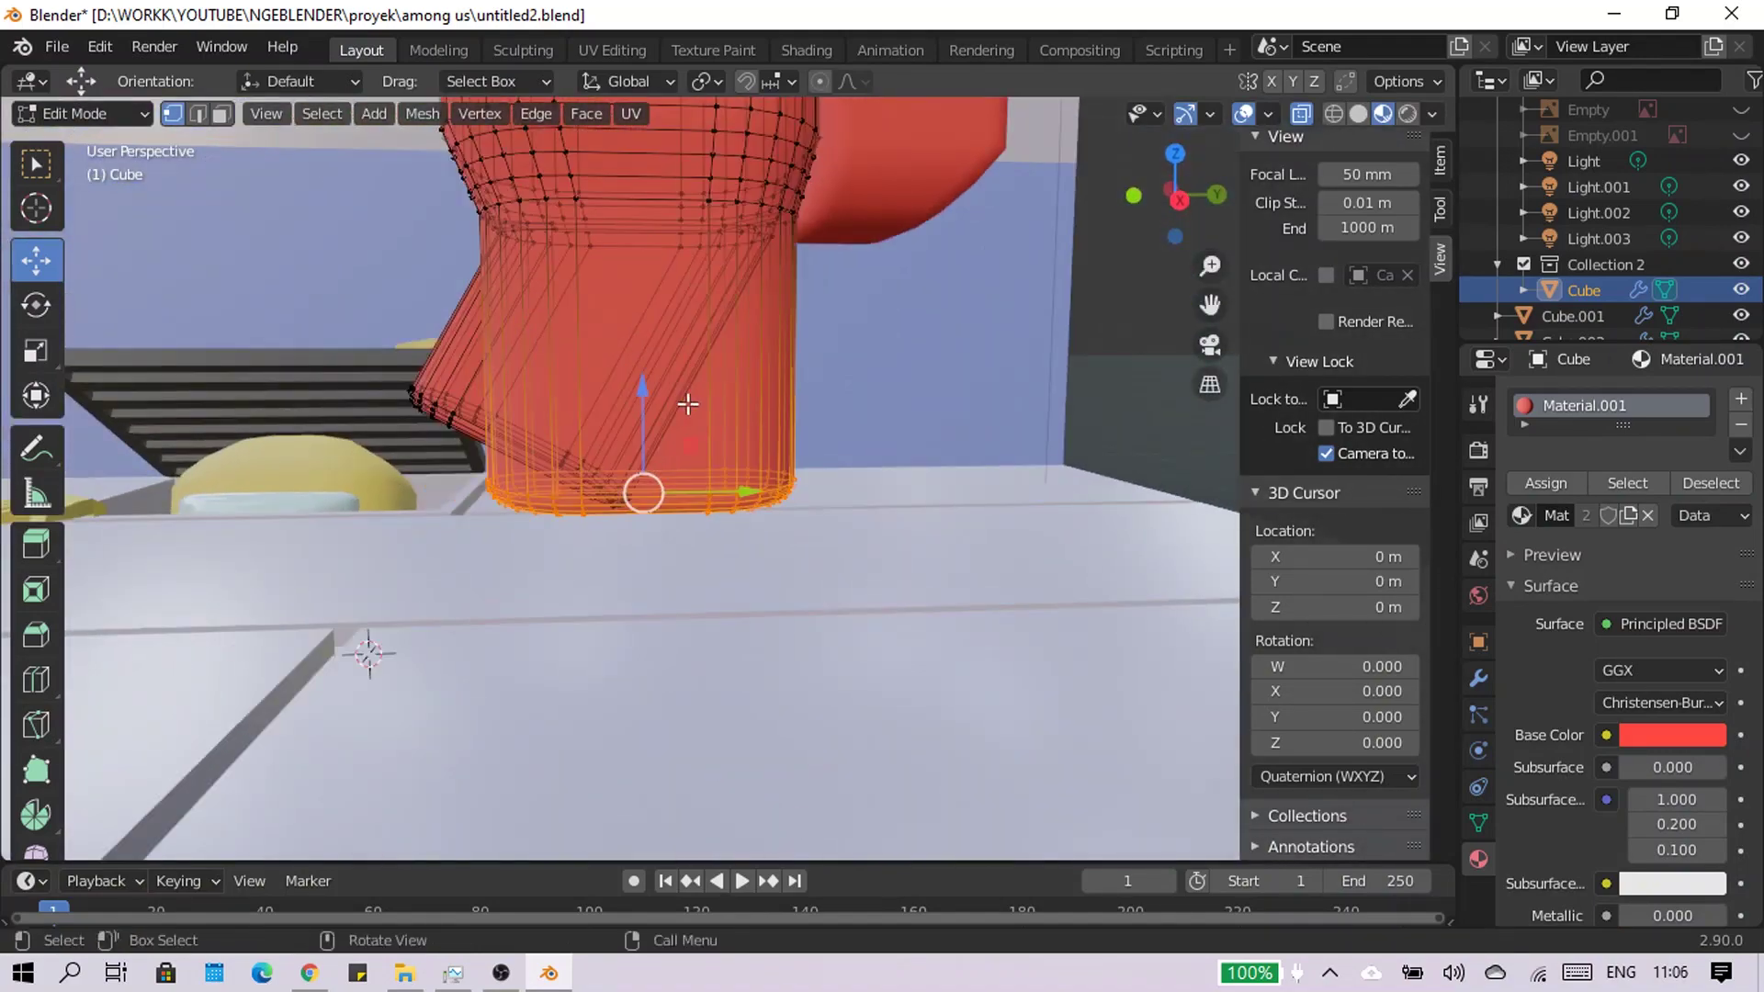
{"action": "right_click", "coordinate": [1027, 411]}
{"action": "key", "text": "KP_3"}
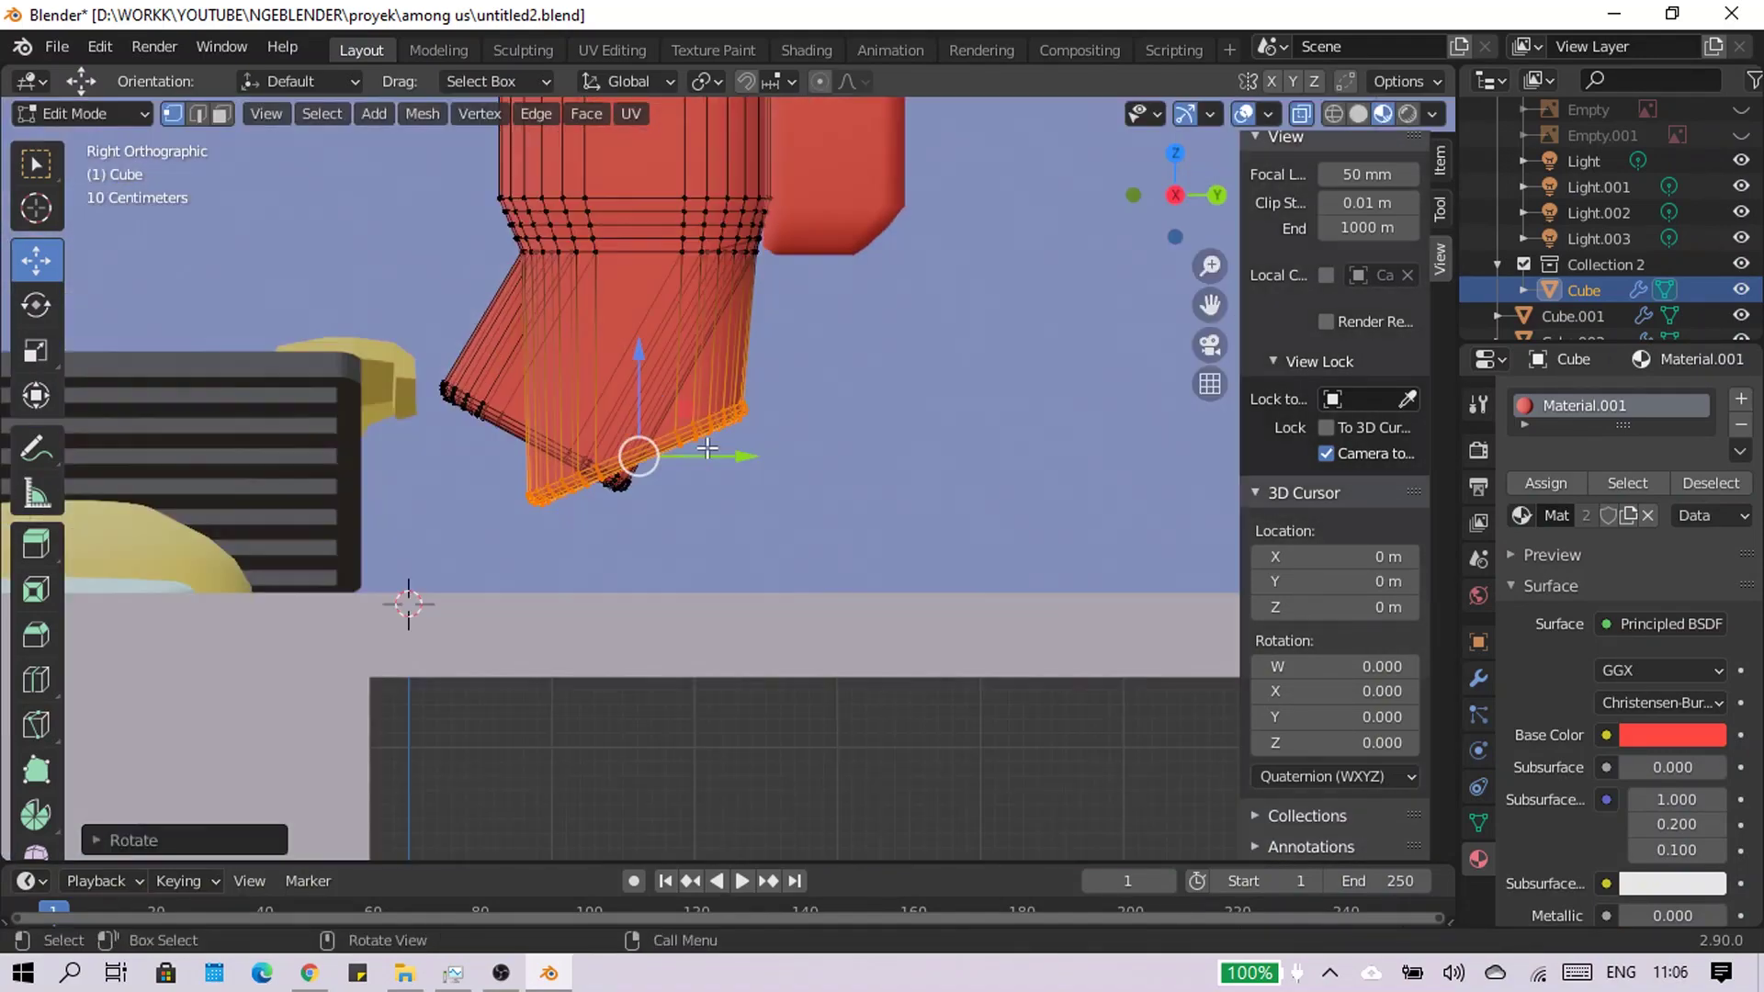
{"action": "key", "text": "g"}
{"action": "key", "text": "z"}
Rotate the selected leg about 18° on Z and check the stride pose
{"action": "key", "text": "Tab"}
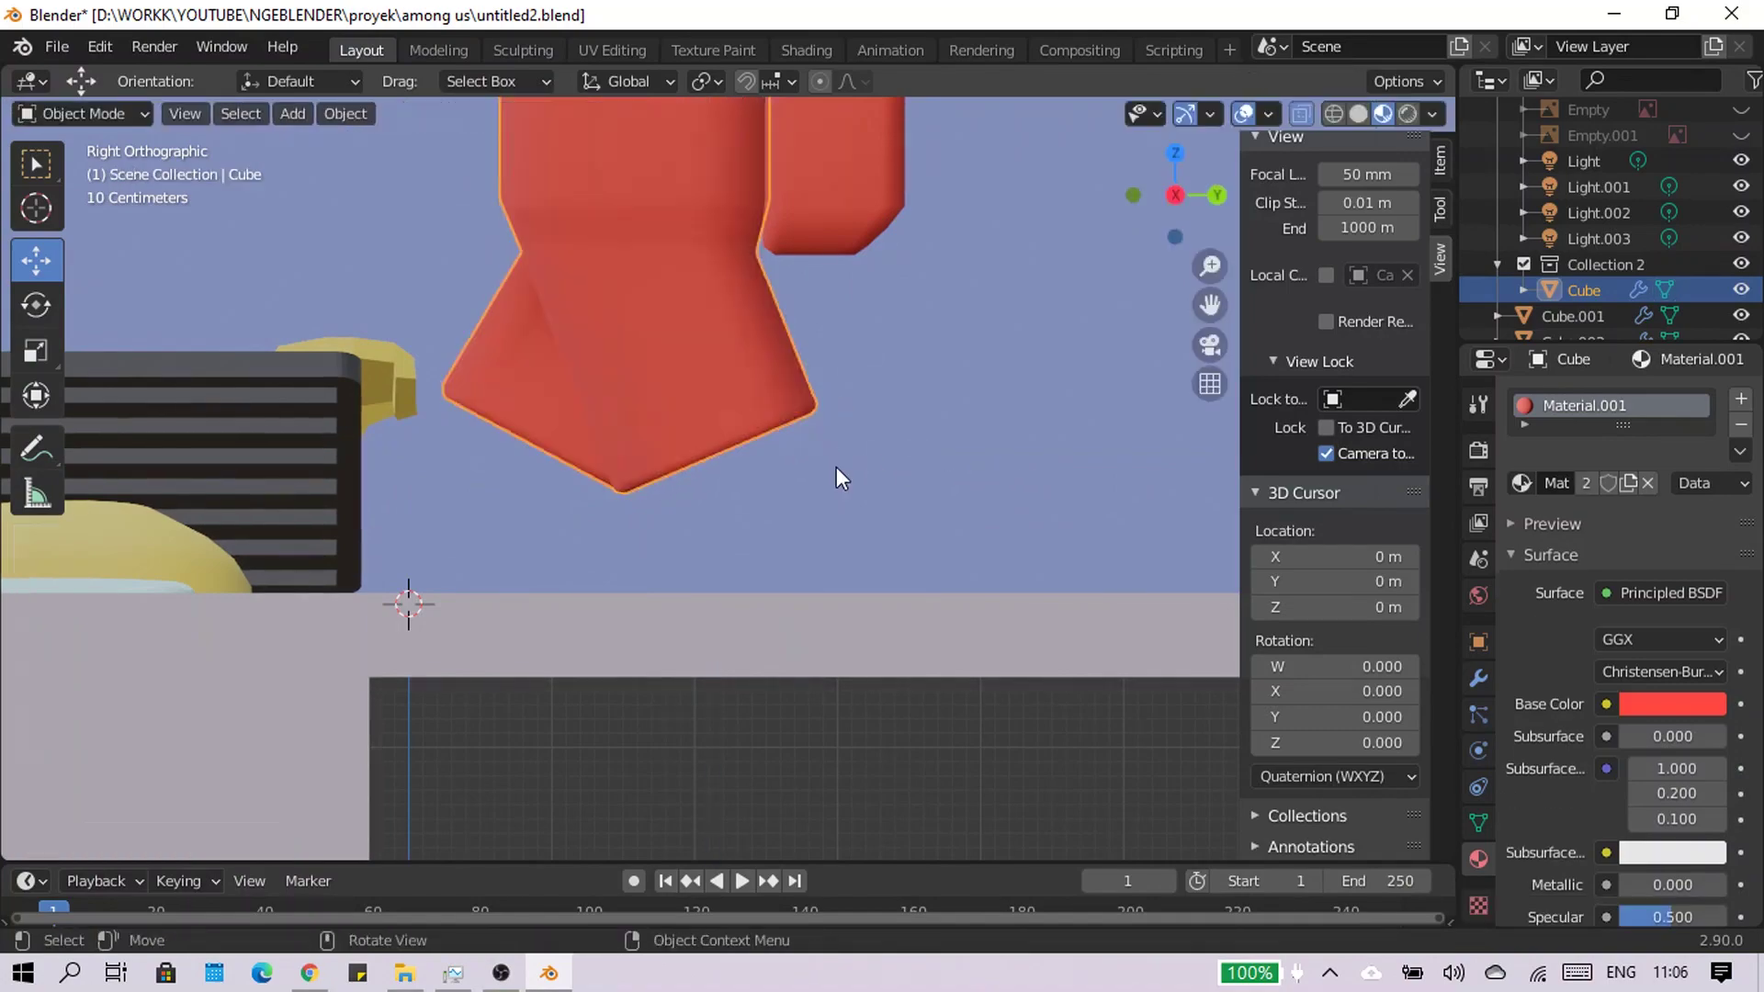
{"action": "key", "text": "Tab"}
{"action": "key", "text": "Tab"}
{"action": "mouse_move", "coordinate": [836, 466]}
{"action": "middle_mouse_down"}
{"action": "mouse_move", "coordinate": [827, 322]}
{"action": "mouse_move", "coordinate": [897, 270]}
{"action": "mouse_move", "coordinate": [937, 346]}
{"action": "middle_mouse_up"}
{"action": "key", "text": "Tab"}
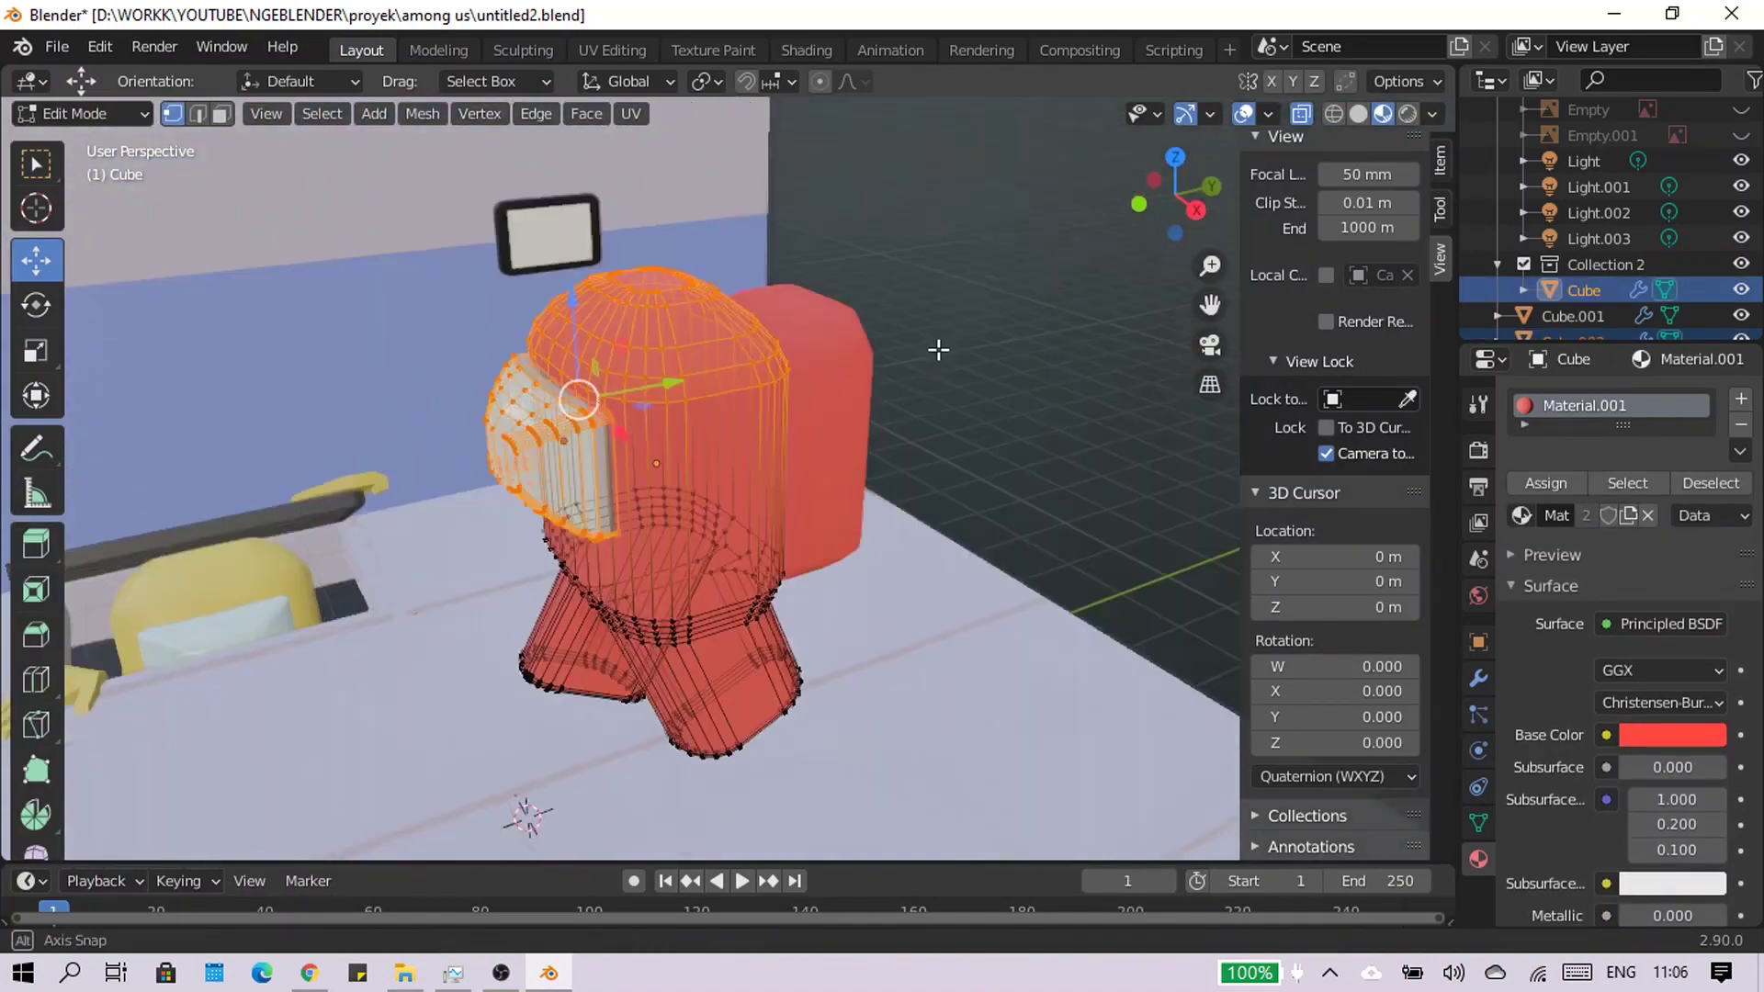
{"action": "key", "text": "r"}
{"action": "key", "text": "z"}
{"action": "left_click", "coordinate": [783, 498]}
{"action": "key", "text": "Tab"}
{"action": "mouse_move", "coordinate": [841, 517]}
{"action": "middle_mouse_down"}
{"action": "mouse_move", "coordinate": [969, 383]}
{"action": "mouse_move", "coordinate": [780, 366]}
{"action": "mouse_move", "coordinate": [1005, 477]}
{"action": "mouse_move", "coordinate": [946, 512]}
{"action": "mouse_move", "coordinate": [984, 205]}
{"action": "middle_mouse_up"}
{"action": "key", "text": "Tab"}
{"action": "key", "text": "b"}
{"action": "key", "text": "Tab"}
Save the file and inspect the red crewmate through the scene camera
{"action": "scroll", "coordinate": [946, 511], "scroll_direction": "down", "scroll_amount": 3}
{"action": "scroll", "coordinate": [937, 505], "scroll_direction": "up", "scroll_amount": 2}
{"action": "left_click", "coordinate": [937, 506]}
{"action": "key", "text": "ctrl+s"}
{"action": "left_click", "coordinate": [1210, 345]}
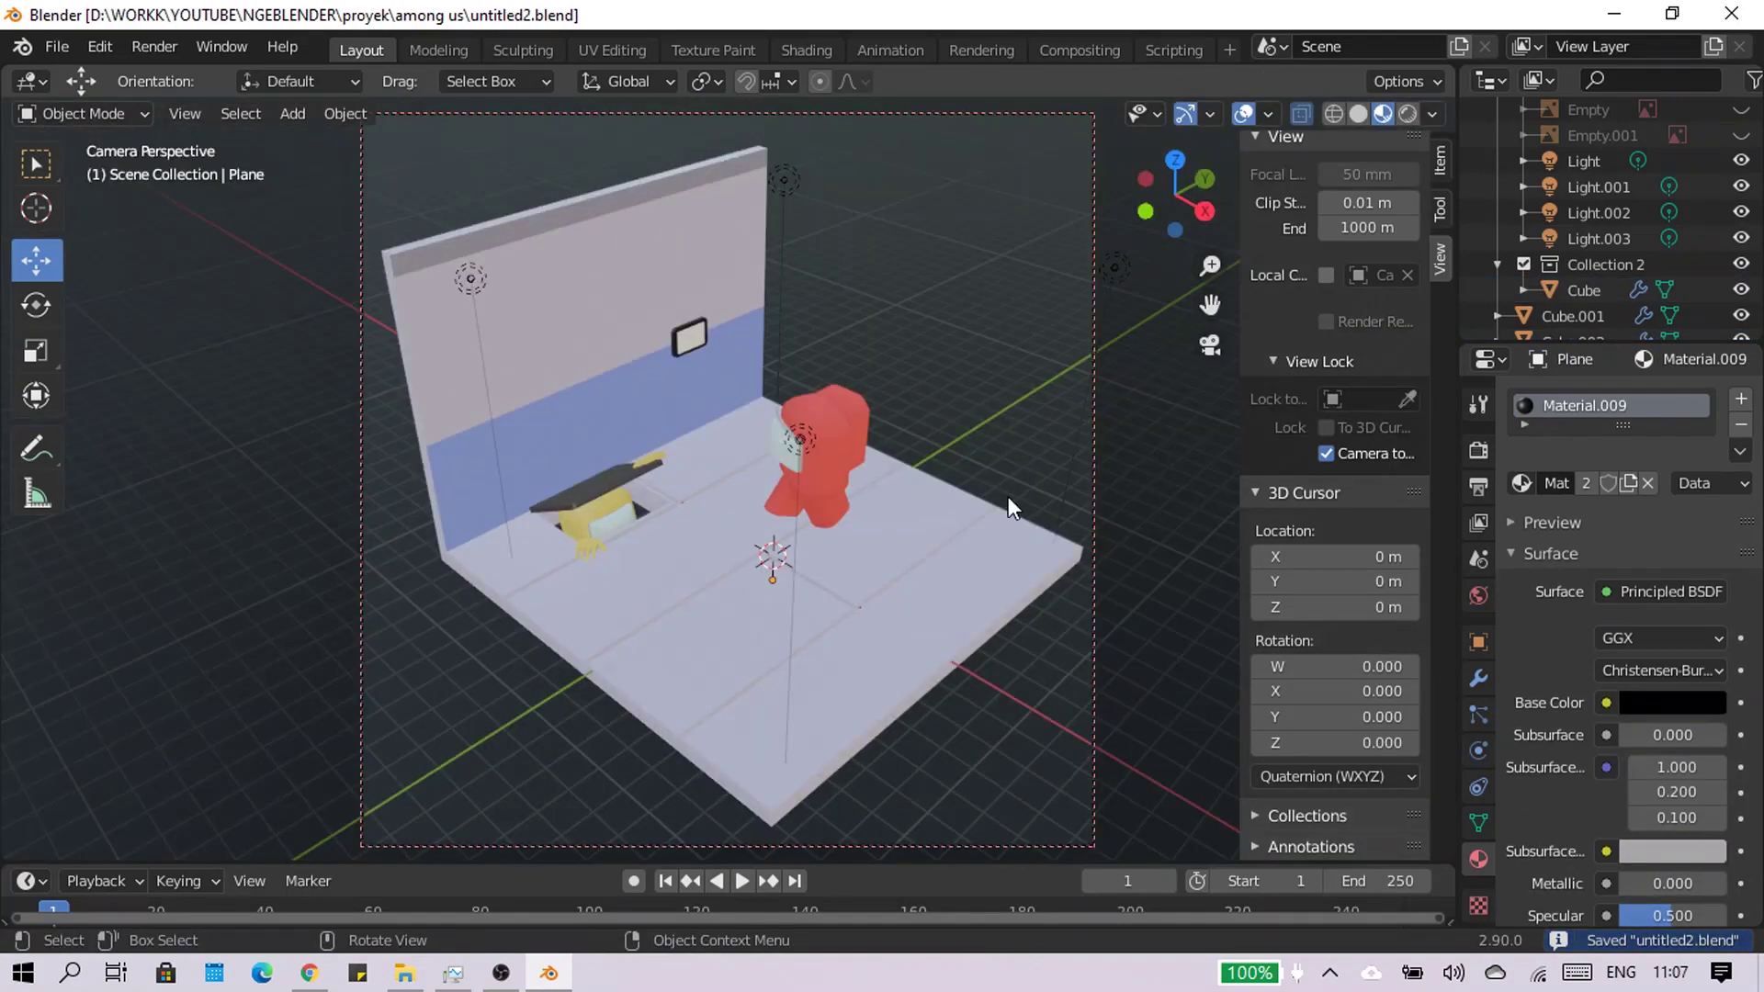
{"action": "left_click", "coordinate": [840, 510]}
{"action": "key", "text": "r"}
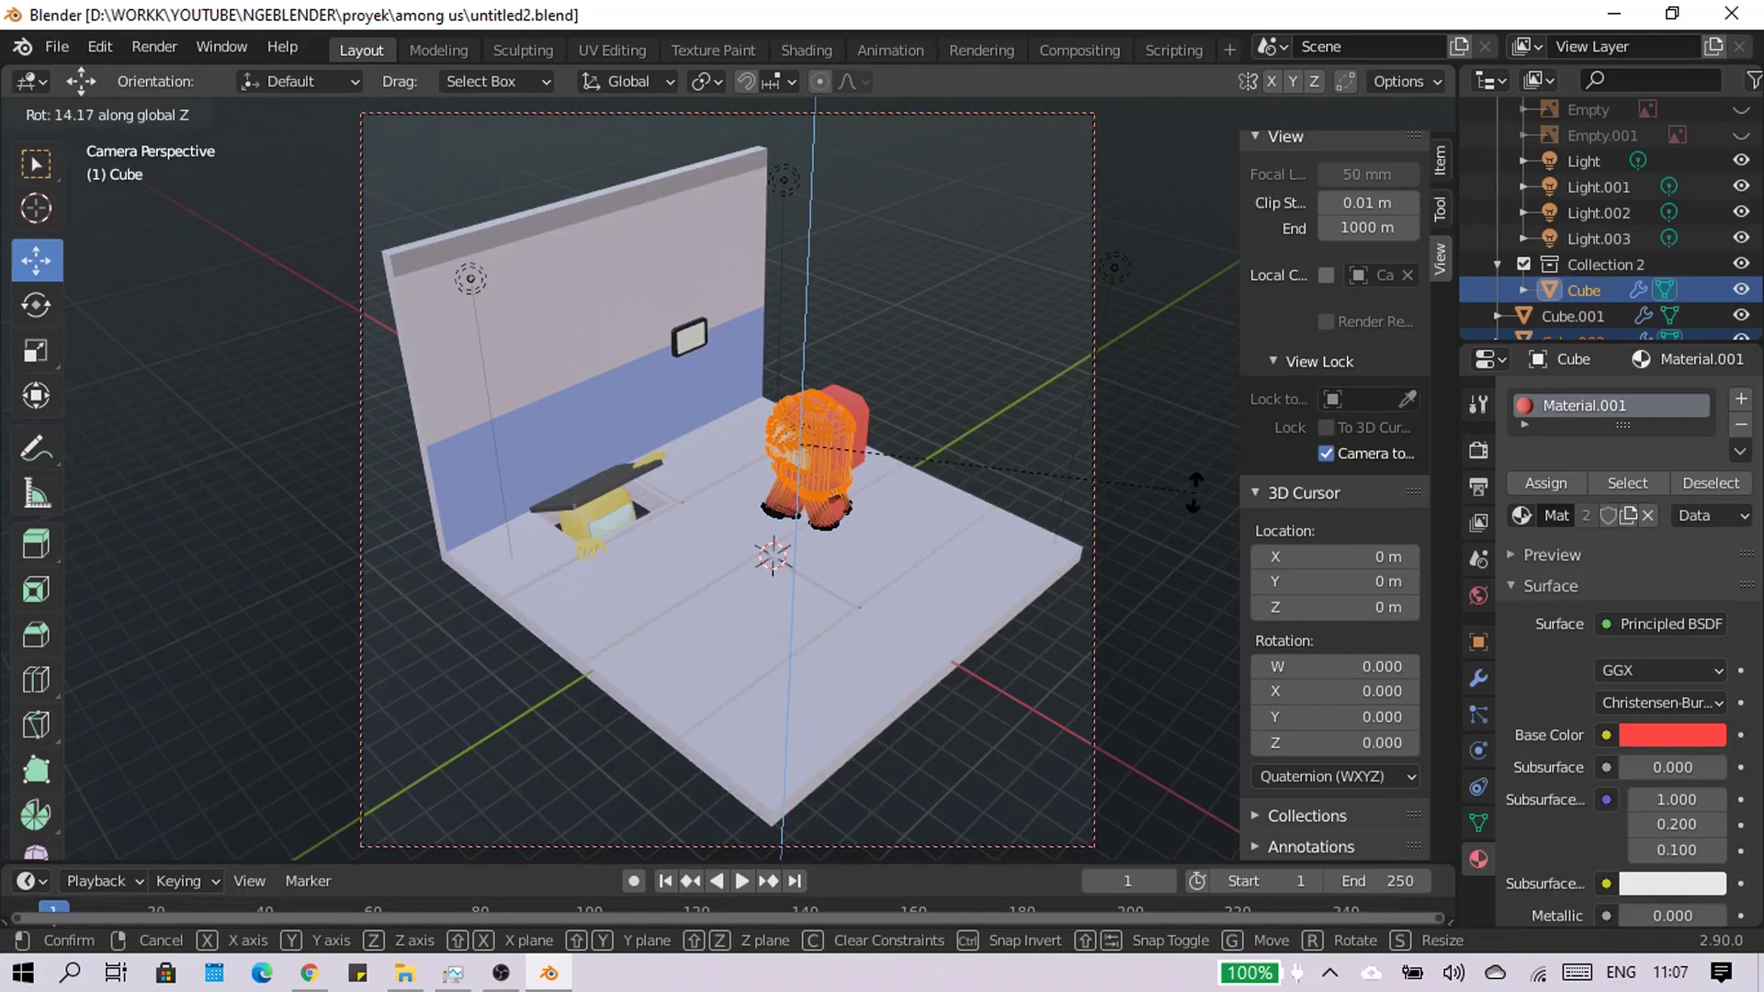
{"action": "right_click", "coordinate": [1193, 493]}
{"action": "left_click", "coordinate": [1210, 345]}
{"action": "scroll", "coordinate": [839, 623], "scroll_direction": "up", "scroll_amount": 5}
Select the crewmate's body and backpack and lower them together along Z onto the floor
{"action": "left_click", "coordinate": [839, 623]}
{"action": "middle_click_drag", "start_coordinate": [839, 623], "coordinate": [1154, 563]}
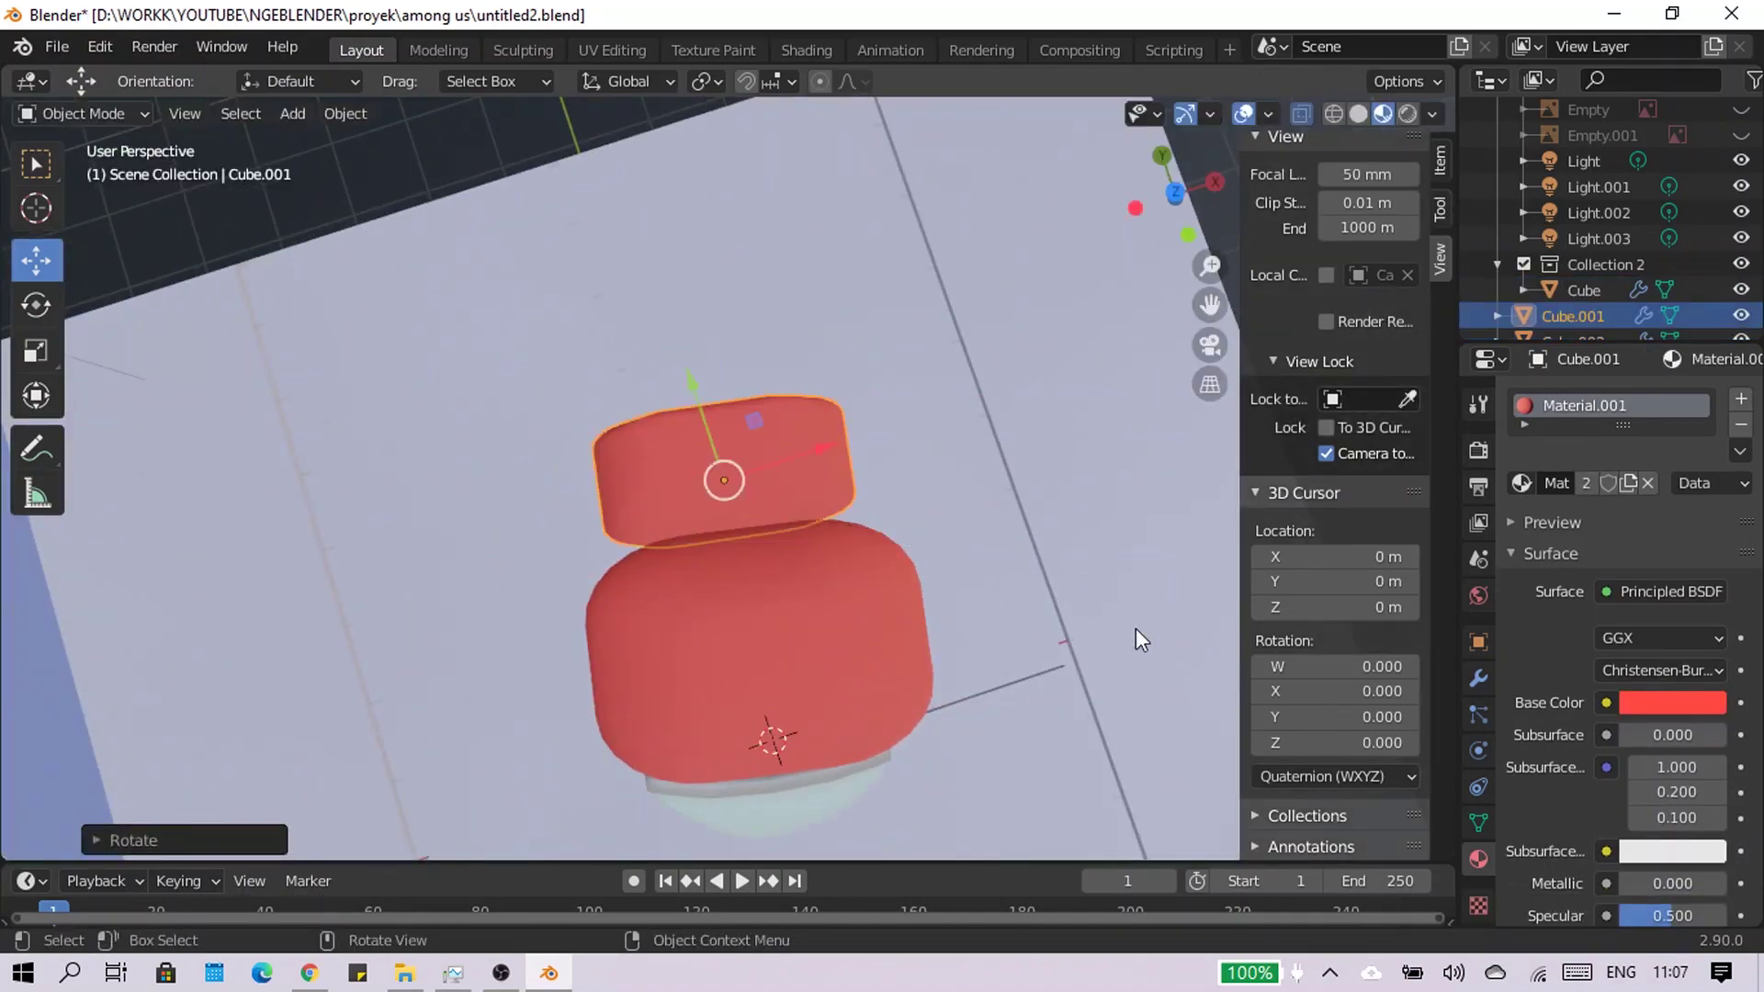
{"action": "middle_click_drag", "start_coordinate": [1136, 628], "coordinate": [724, 296]}
{"action": "scroll", "coordinate": [980, 488], "scroll_direction": "down", "scroll_amount": 3}
{"action": "left_click", "coordinate": [664, 431], "text": "shift"}
{"action": "key", "text": "s"}
{"action": "left_click", "coordinate": [1177, 278]}
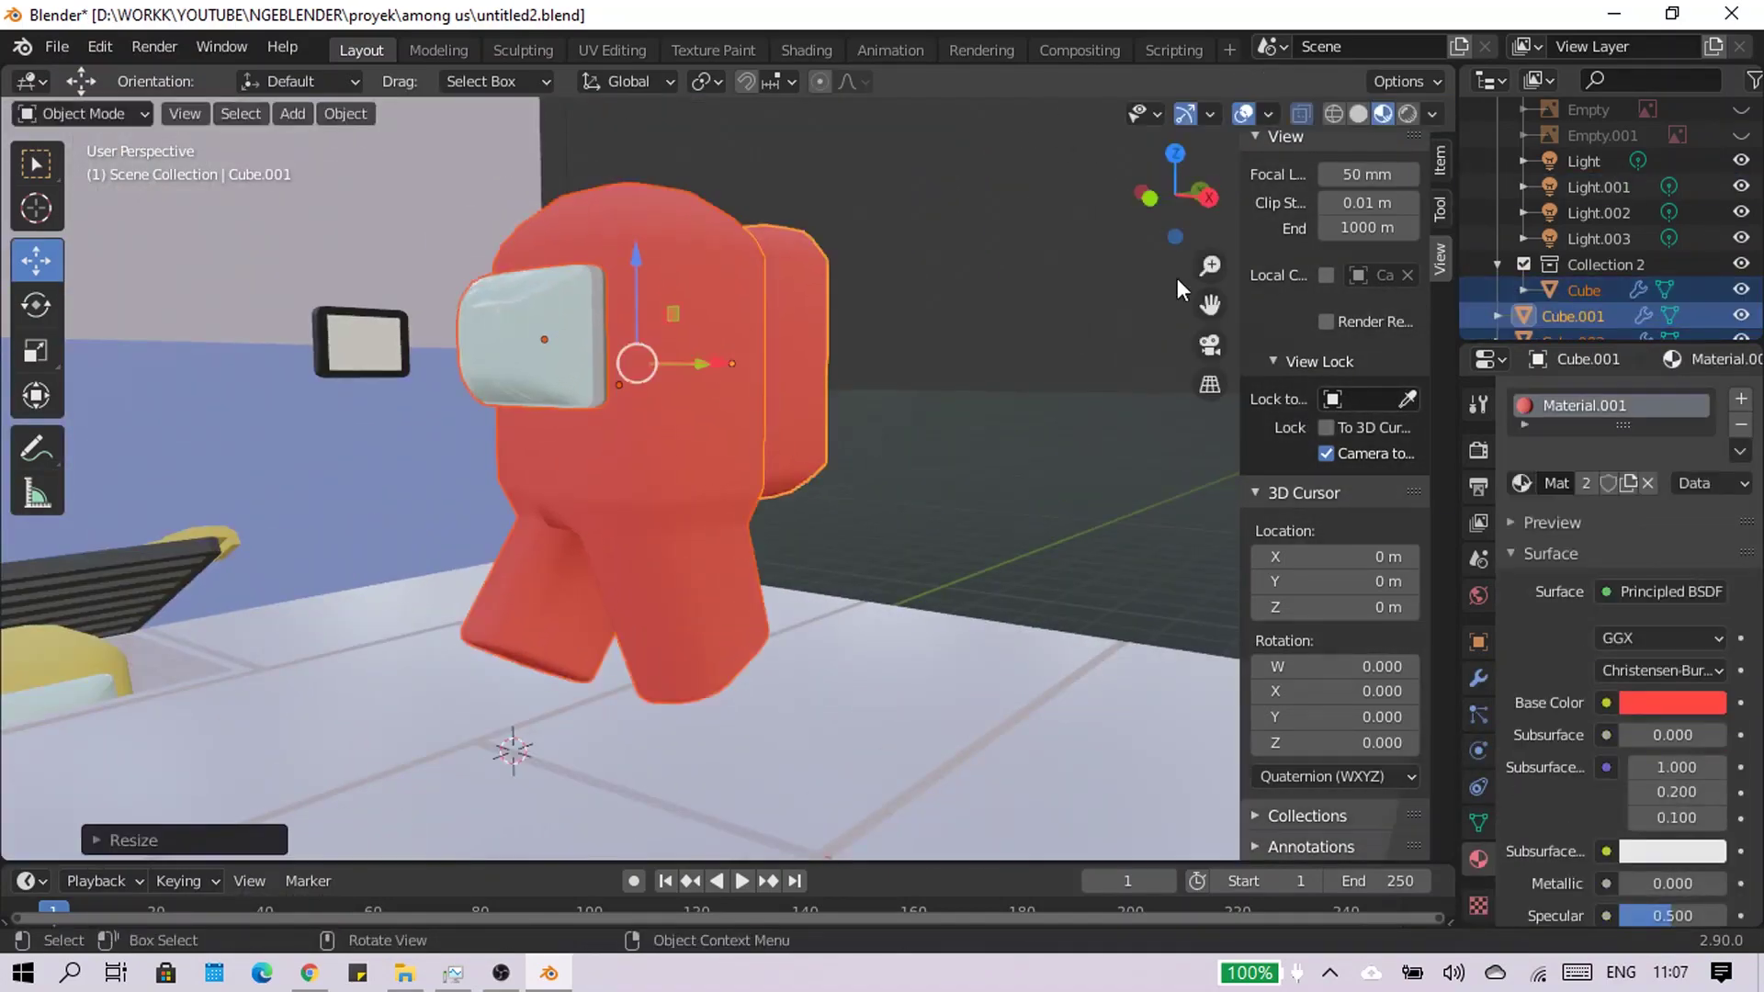
{"action": "left_click", "coordinate": [1210, 345]}
{"action": "key", "text": "g"}
{"action": "key", "text": "z"}
{"action": "left_click", "coordinate": [1210, 345]}
{"action": "key", "text": "g"}
{"action": "key", "text": "z"}
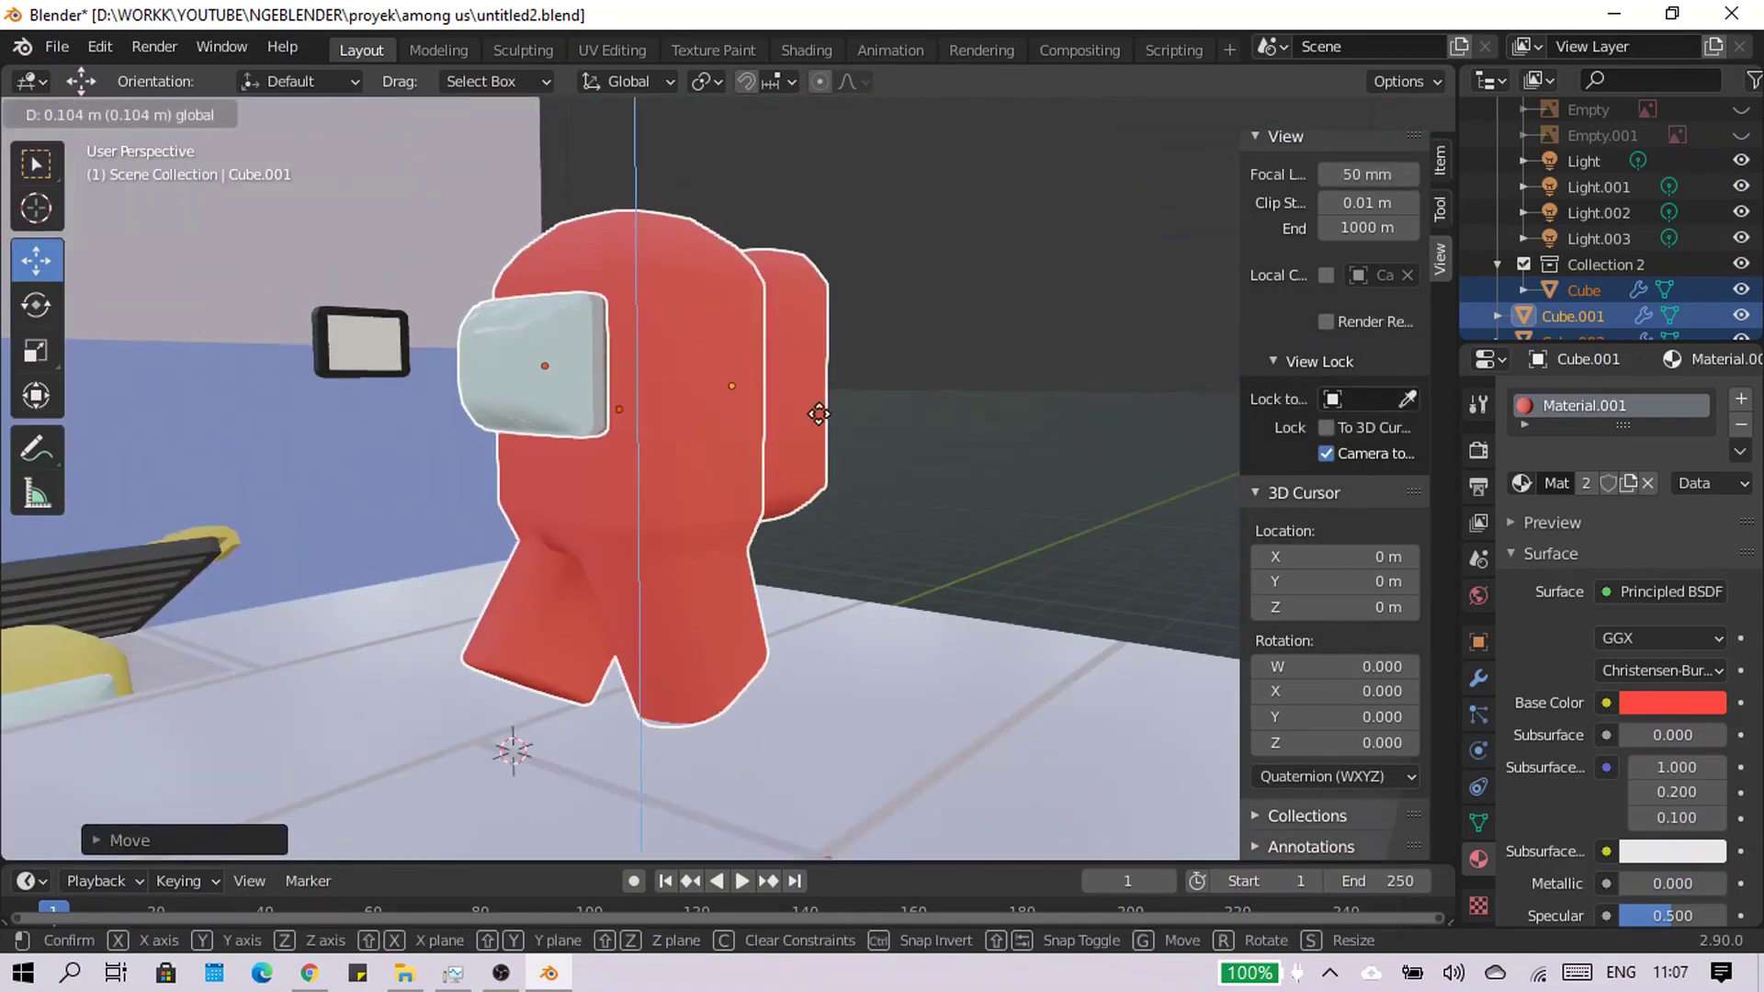
{"action": "left_click", "coordinate": [819, 414]}
{"action": "scroll", "coordinate": [840, 576], "scroll_direction": "down", "scroll_amount": 5}
View the diorama through the scene camera in Rendered shading, leaving nothing selected
{"action": "left_click", "coordinate": [1187, 480]}
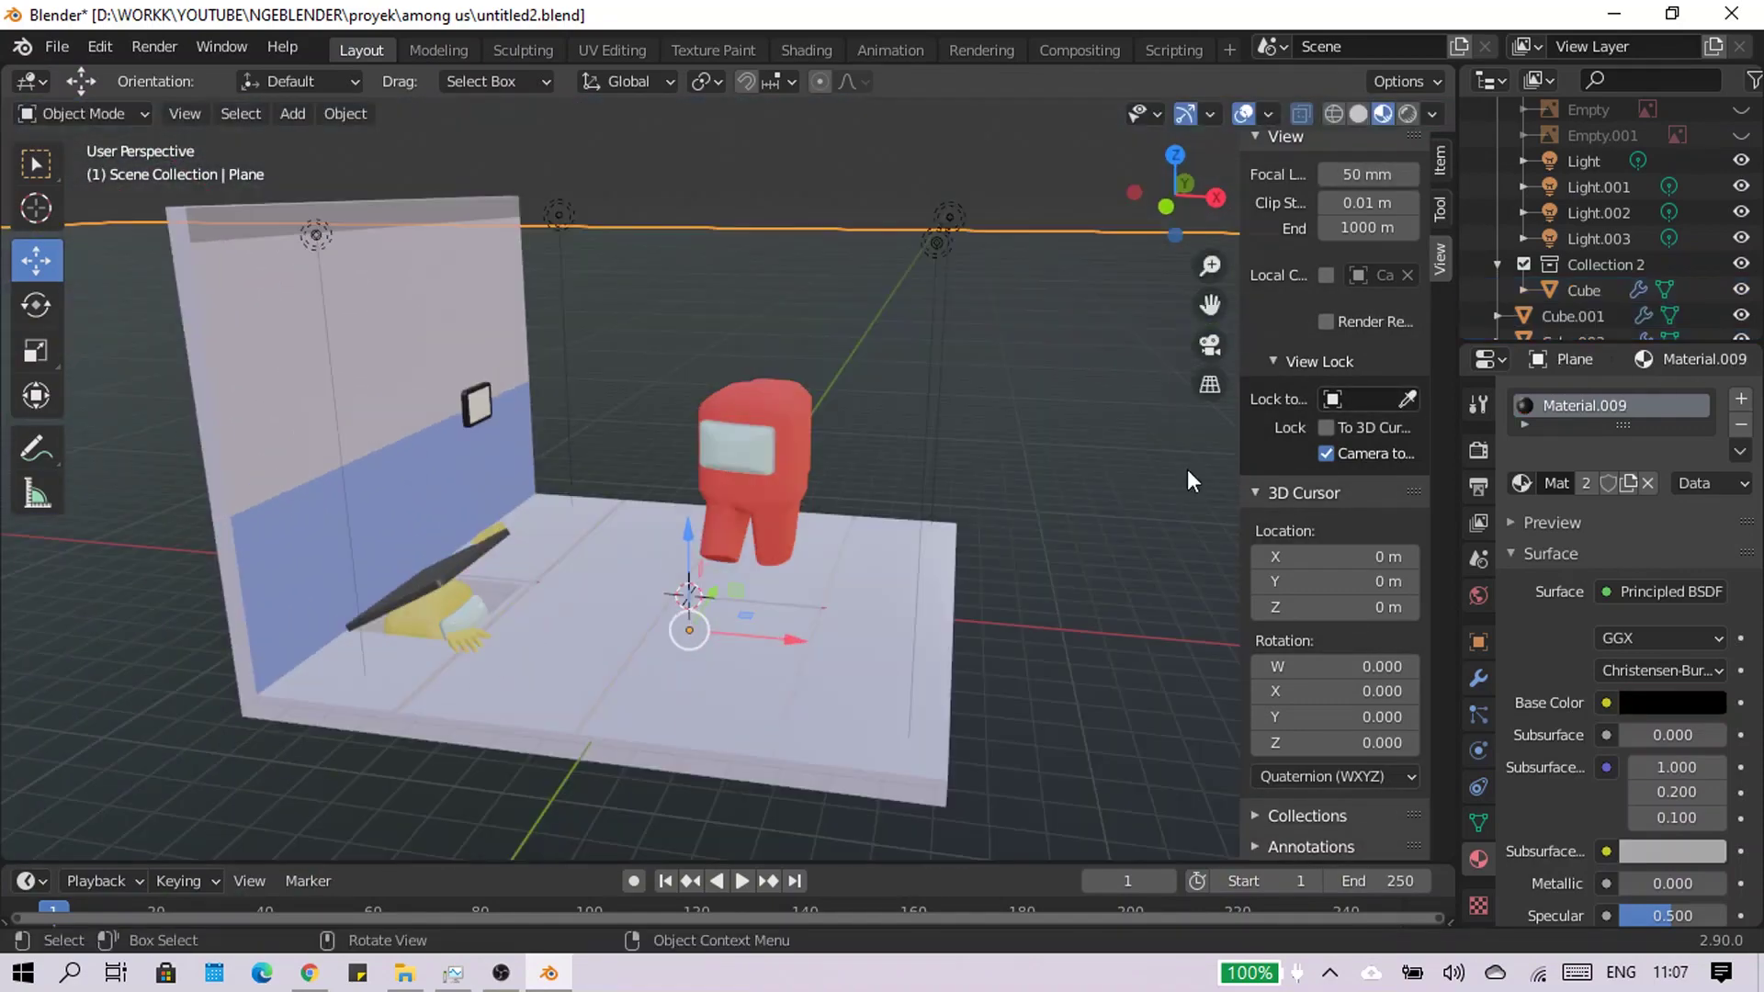
{"action": "mouse_move", "coordinate": [1187, 471]}
{"action": "middle_mouse_down"}
{"action": "mouse_move", "coordinate": [748, 526]}
{"action": "mouse_move", "coordinate": [786, 531]}
{"action": "middle_mouse_up"}
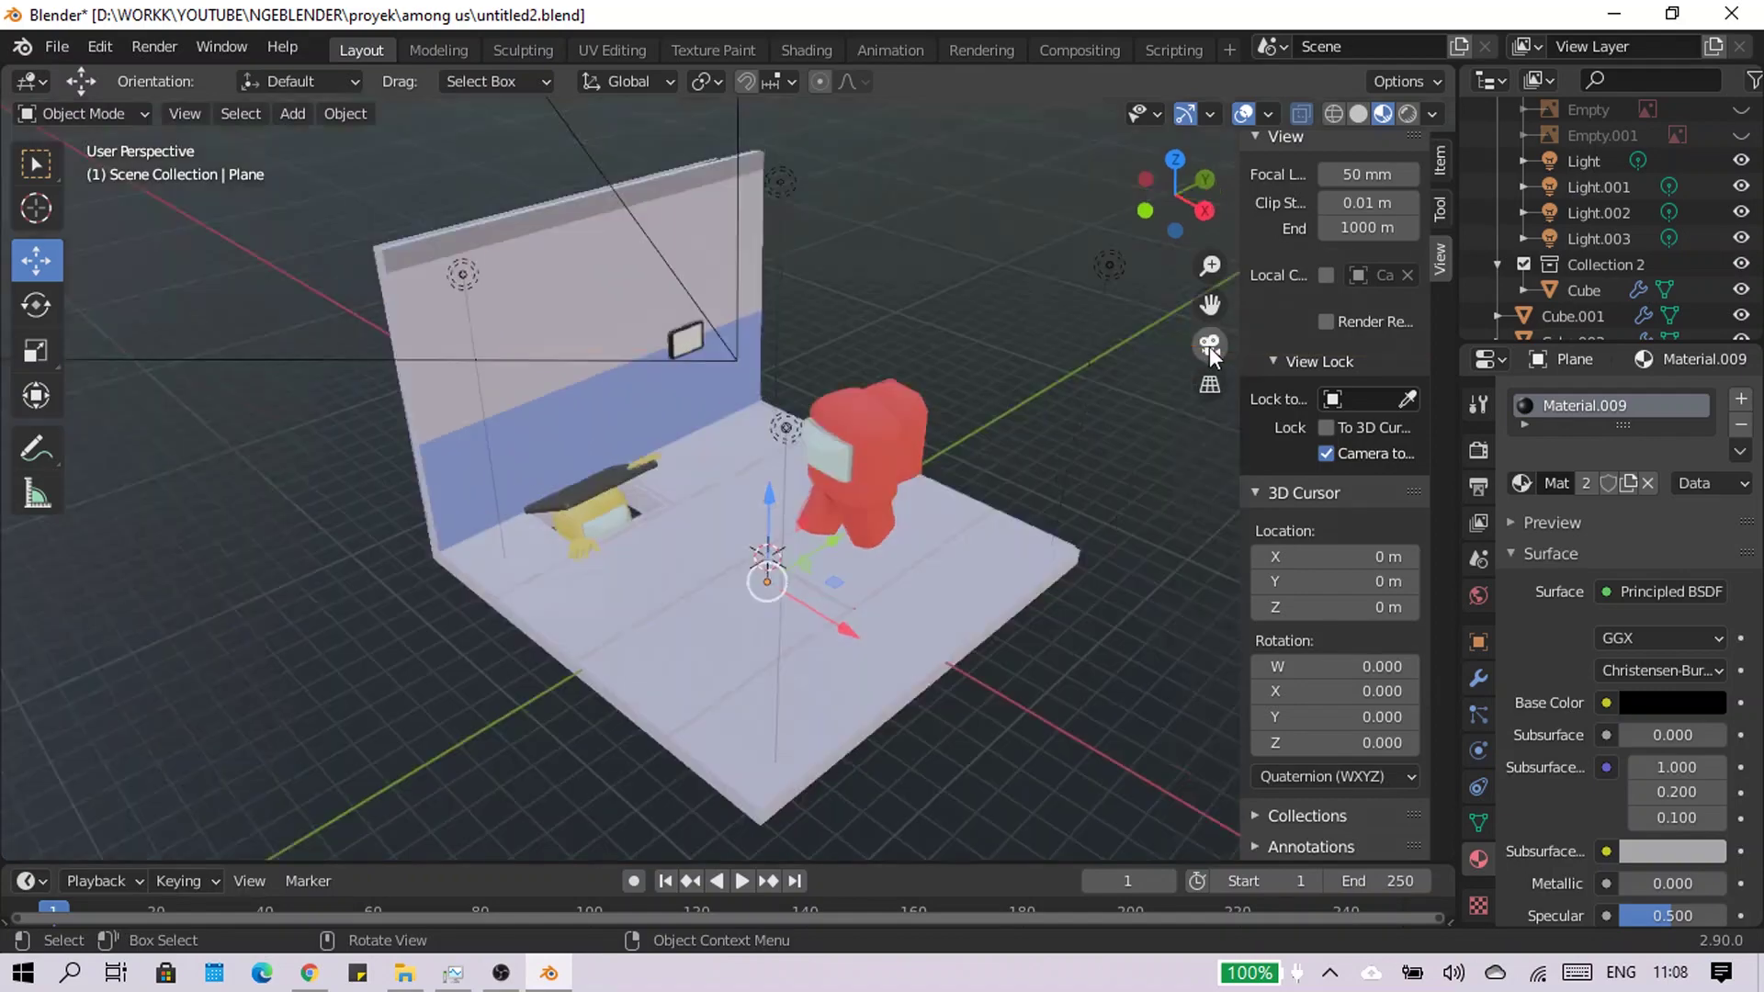
{"action": "left_click", "coordinate": [1210, 345]}
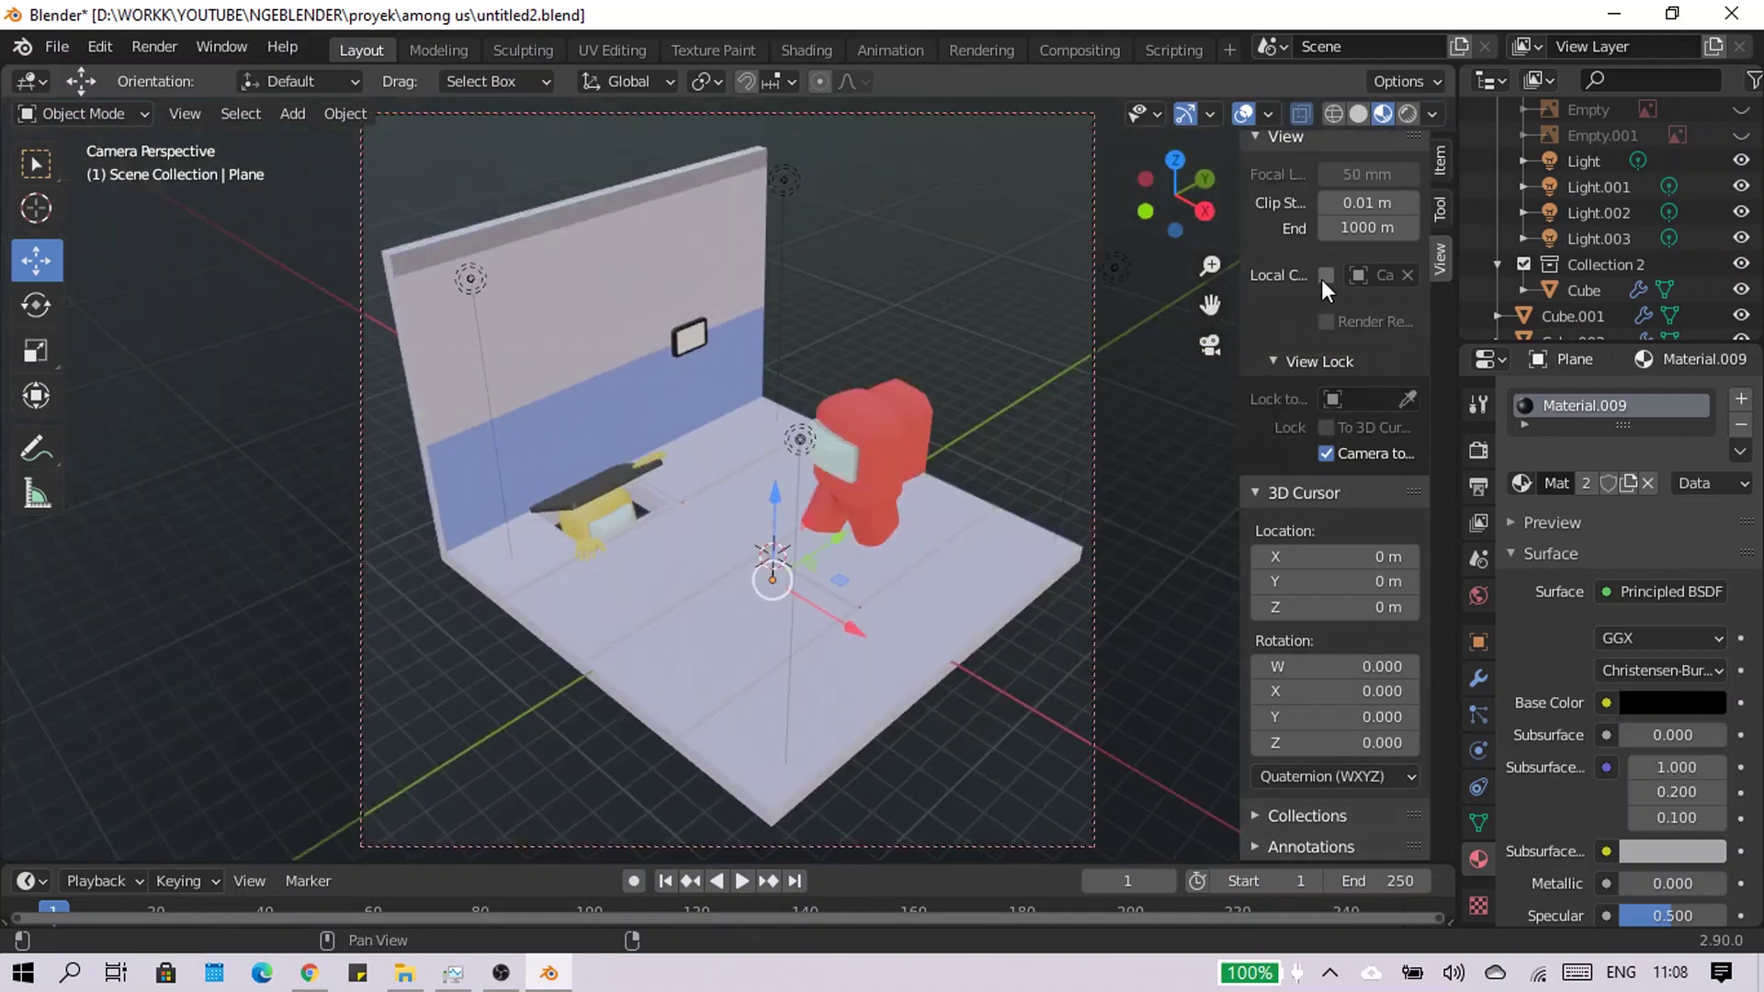
{"action": "left_click", "coordinate": [1407, 113]}
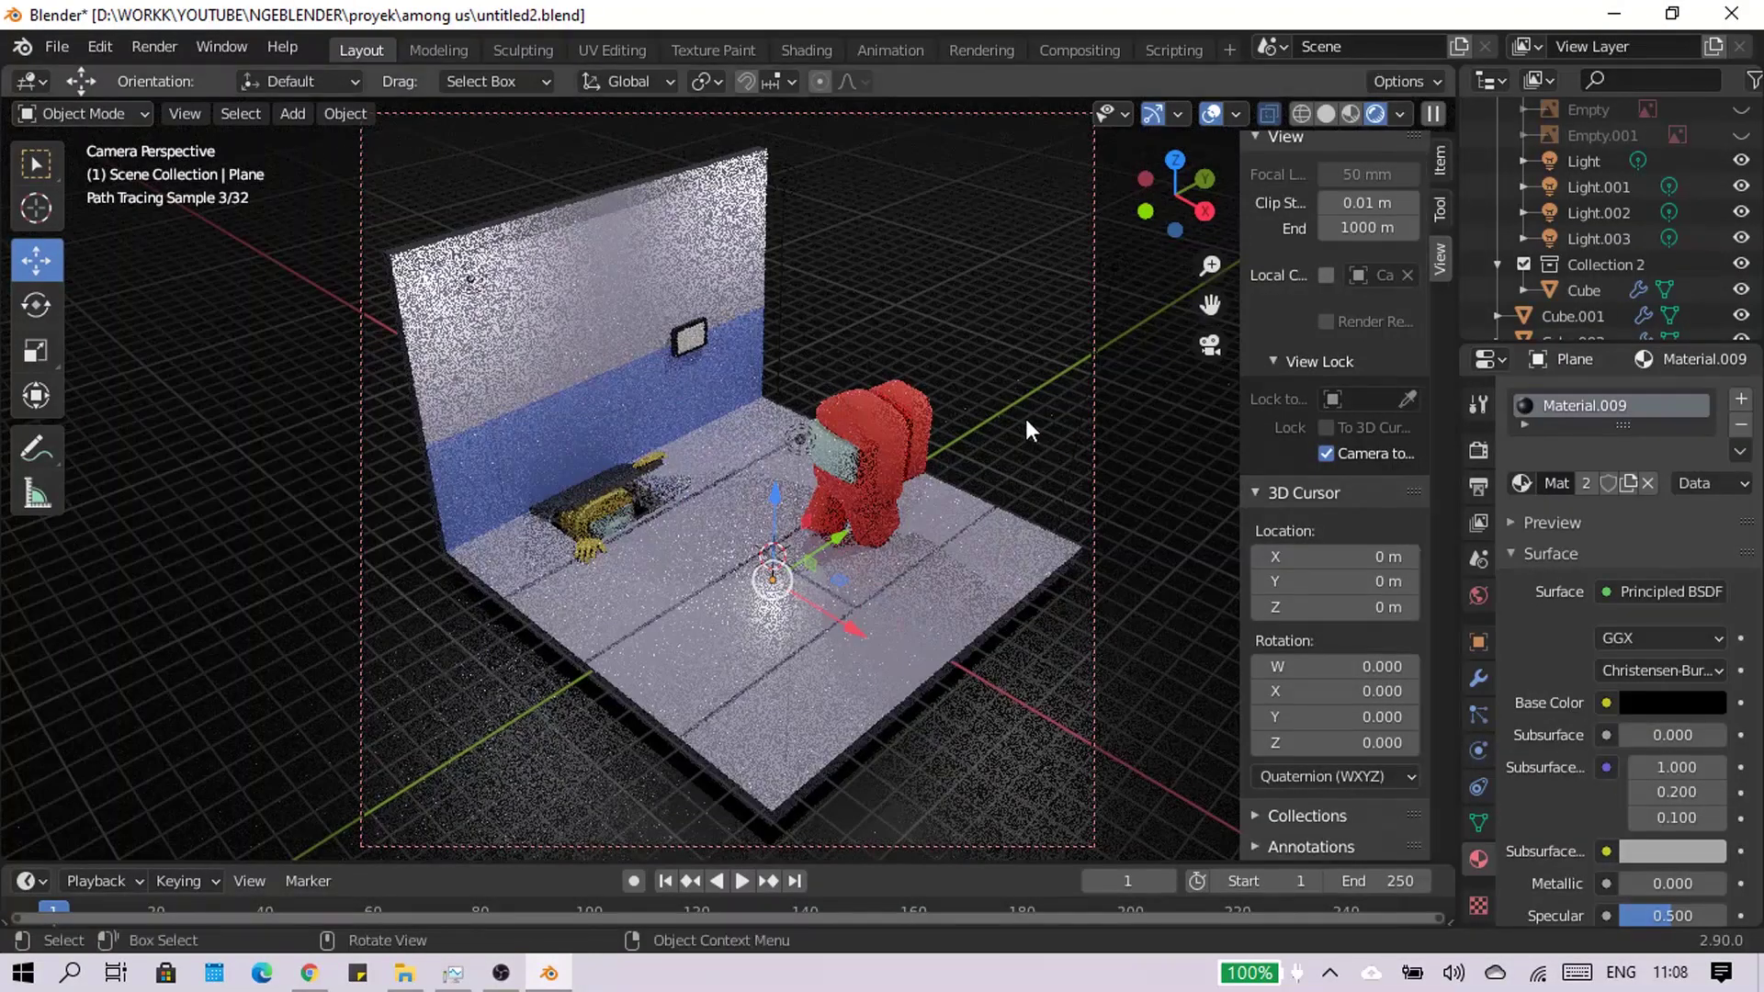
{"action": "key", "text": "a"}
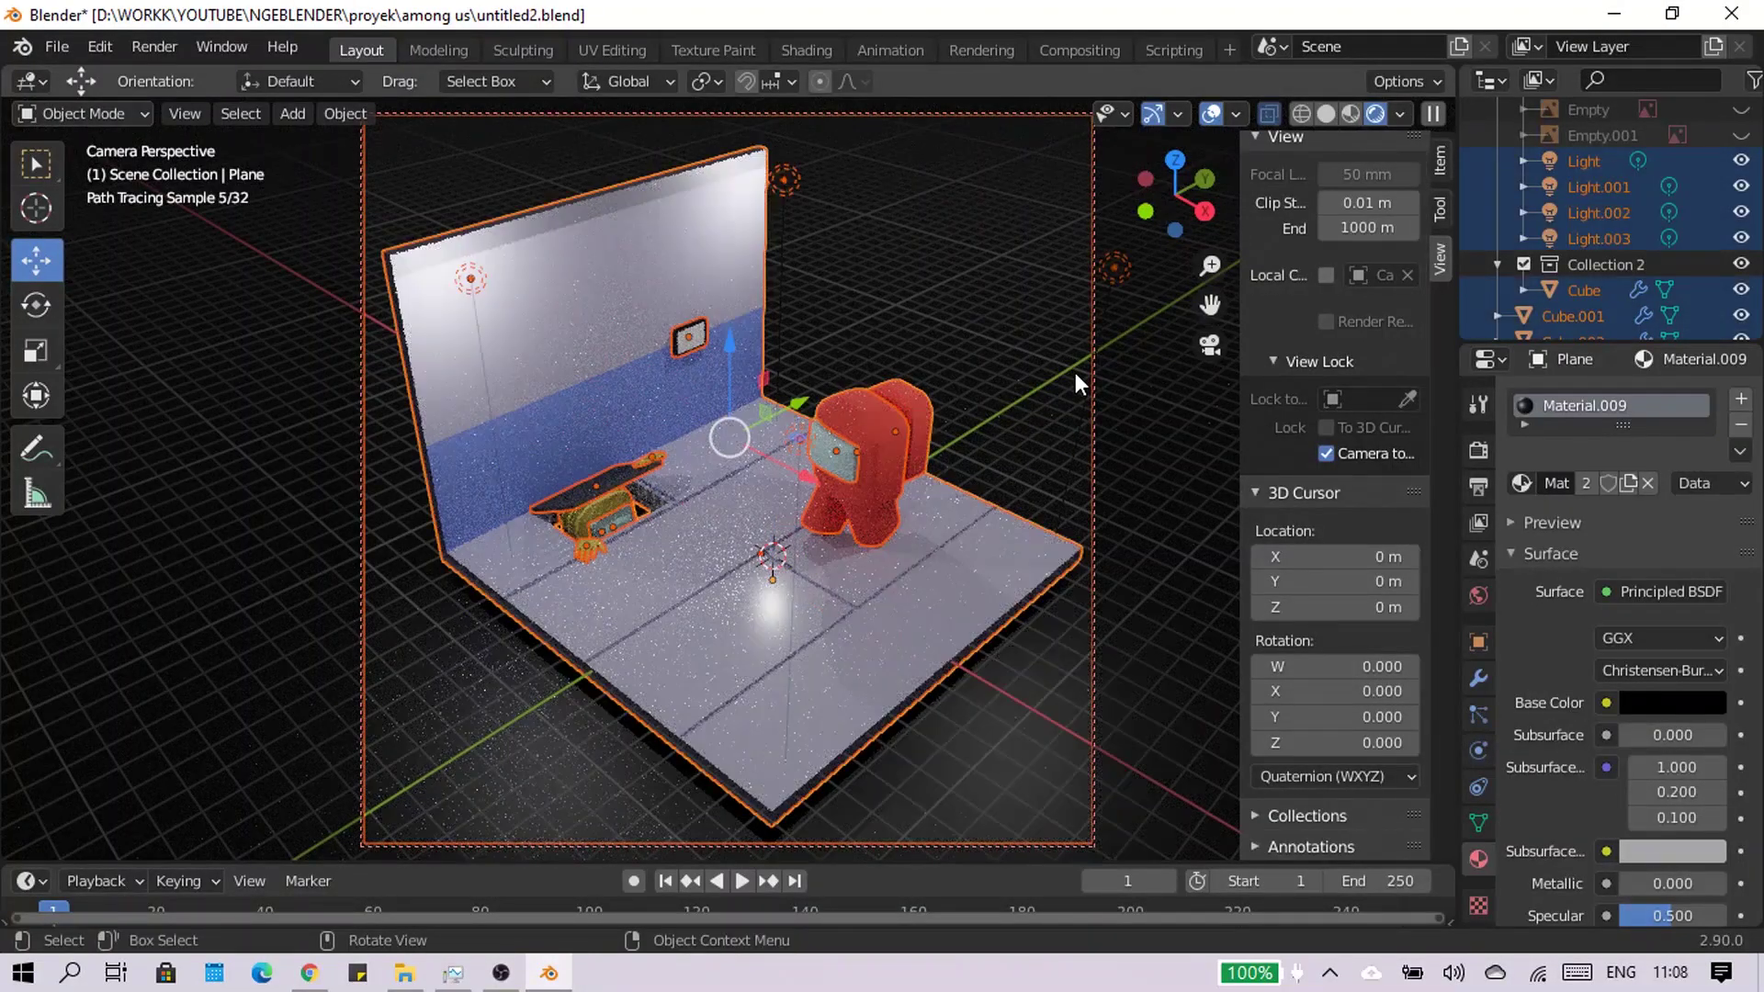
{"action": "key", "text": "alt+a"}
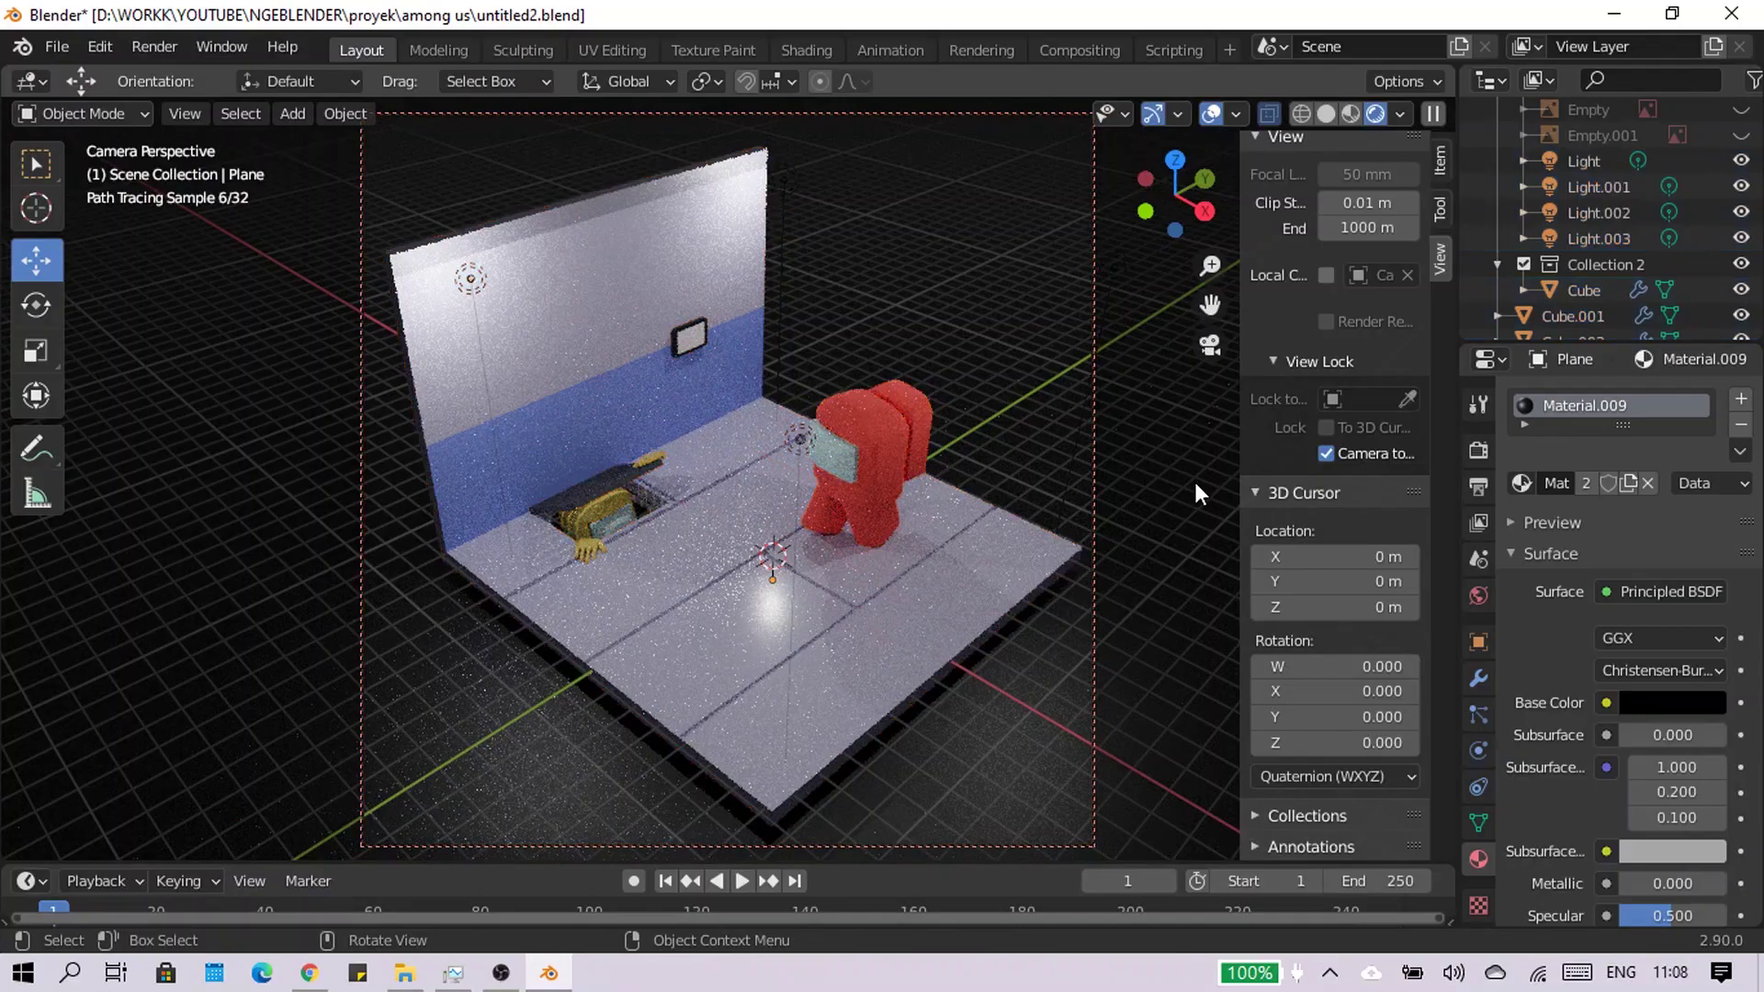